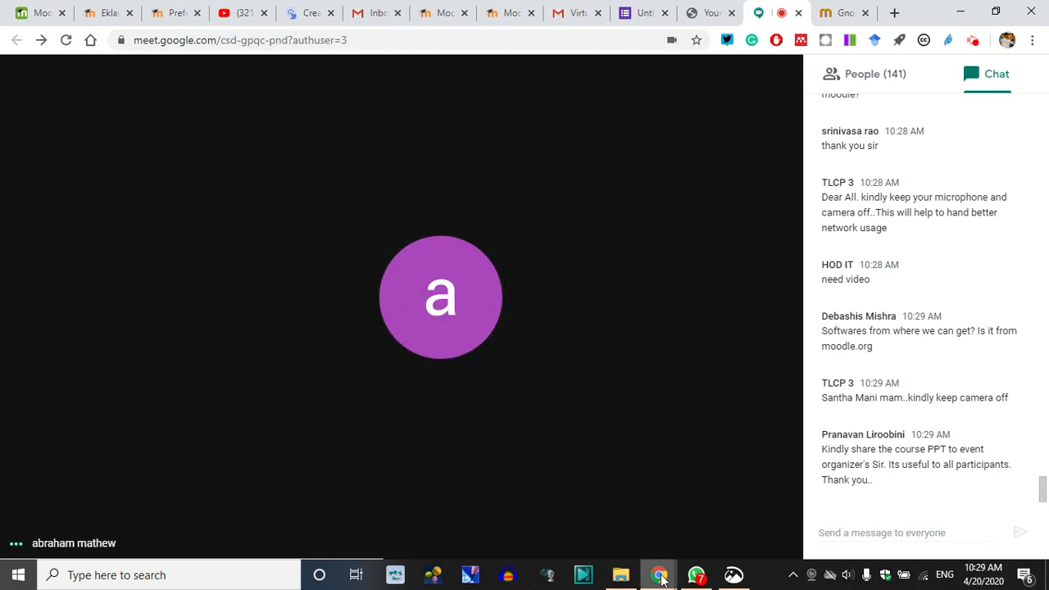
Read the participants' latest Meet chat messages, then close the chat to show the 142 participant tiles
left_click(957, 93)
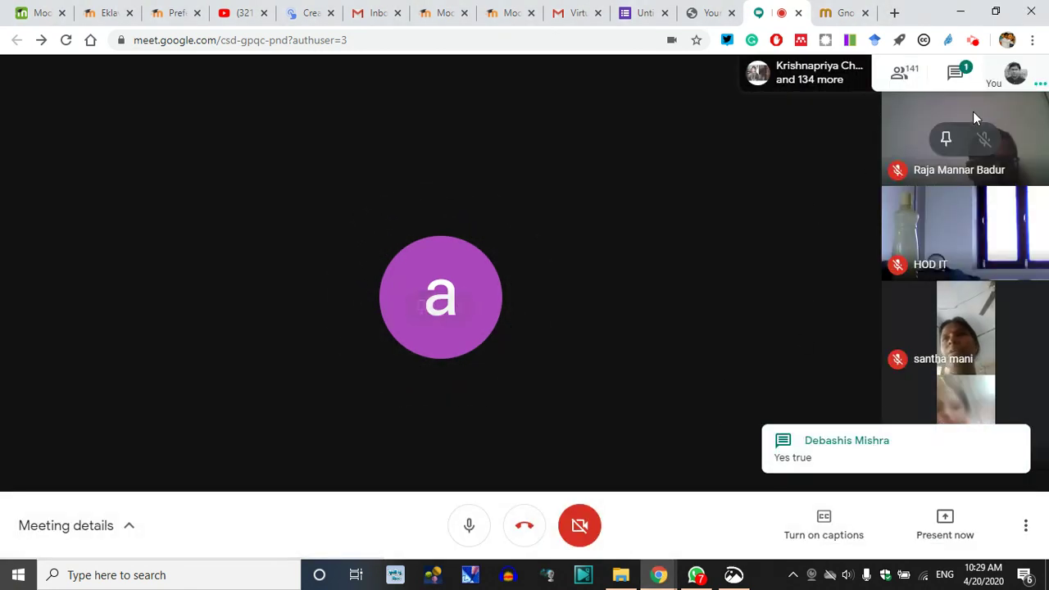
left_click(877, 449)
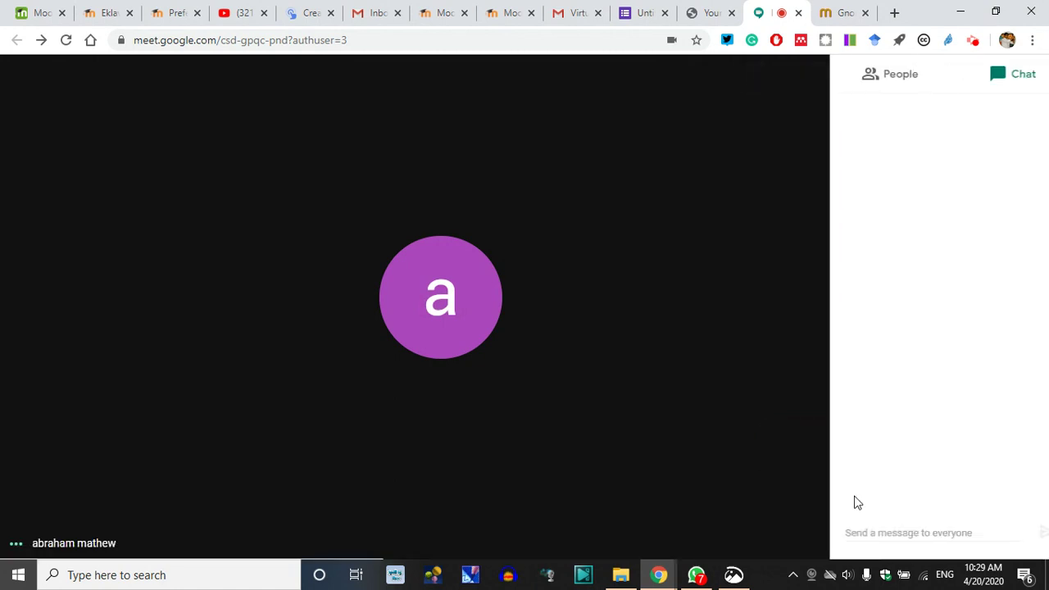
left_click(873, 534)
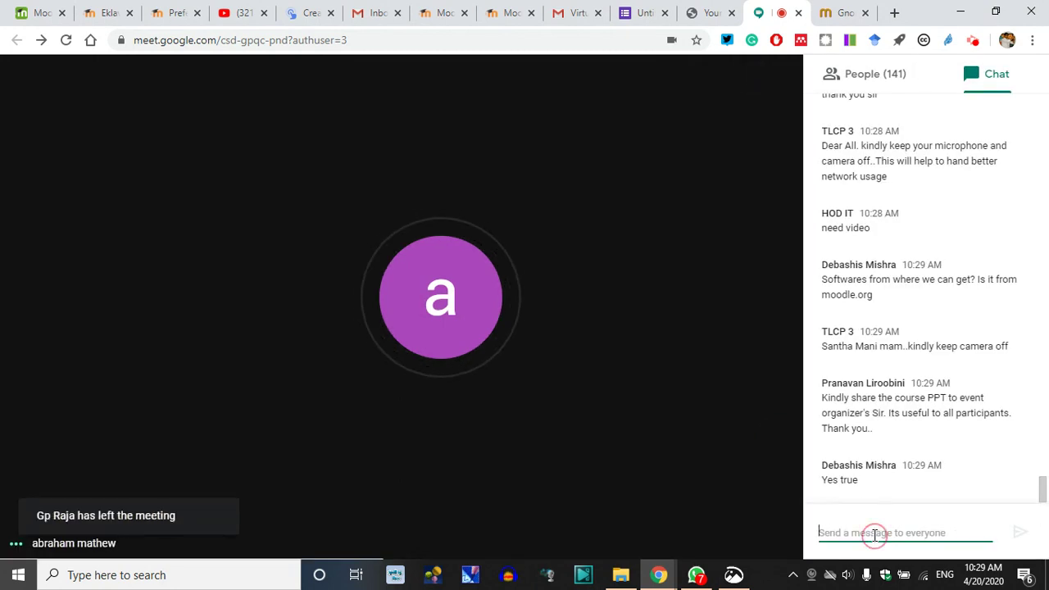
left_click(682, 426)
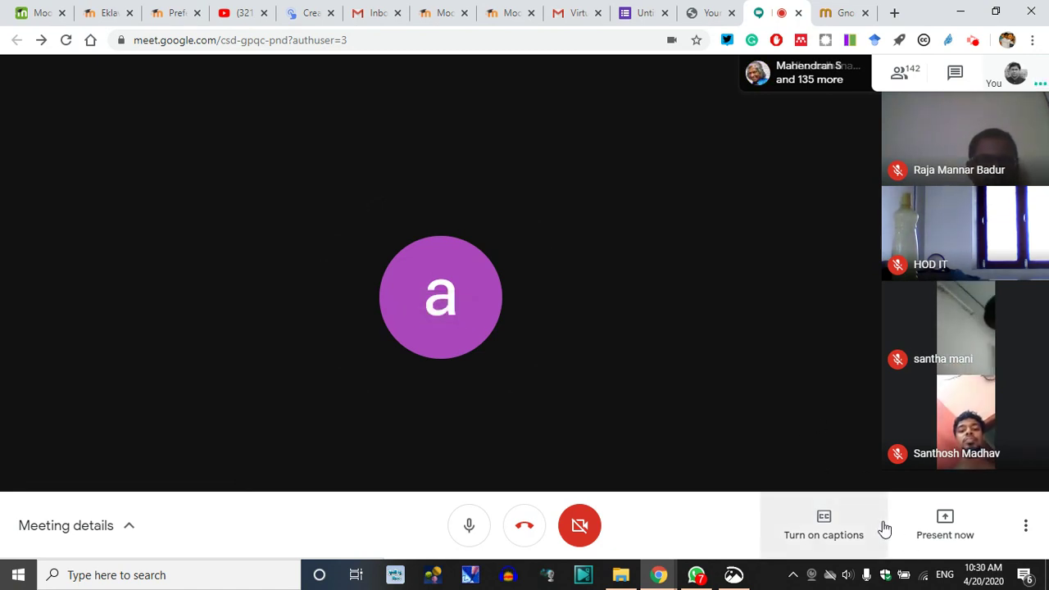
Share the Meet browser window with everyone using the 'A window' presenting option
left_click(941, 518)
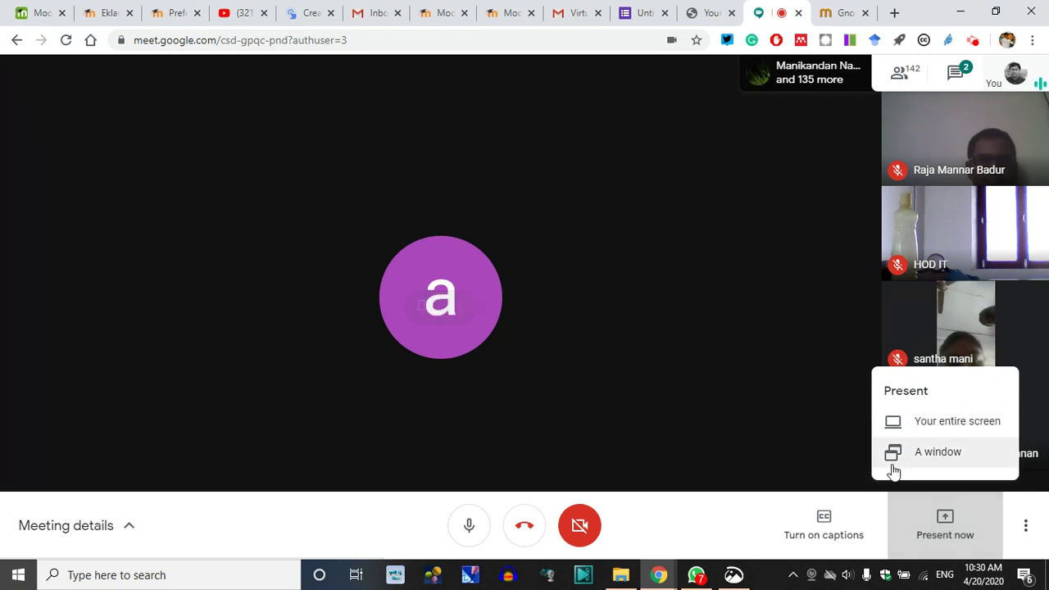
left_click(938, 454)
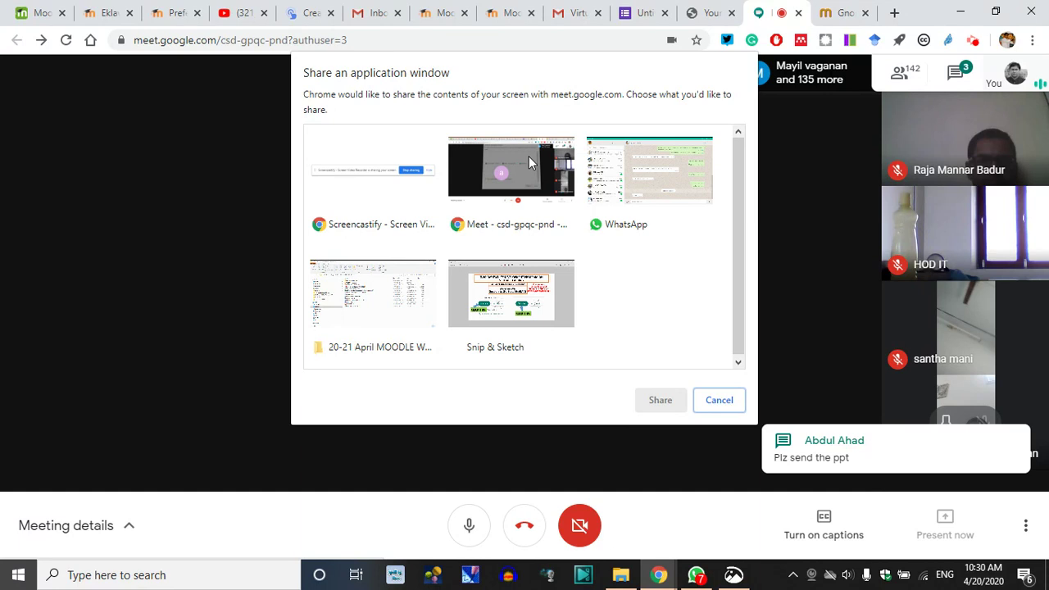
left_click(505, 182)
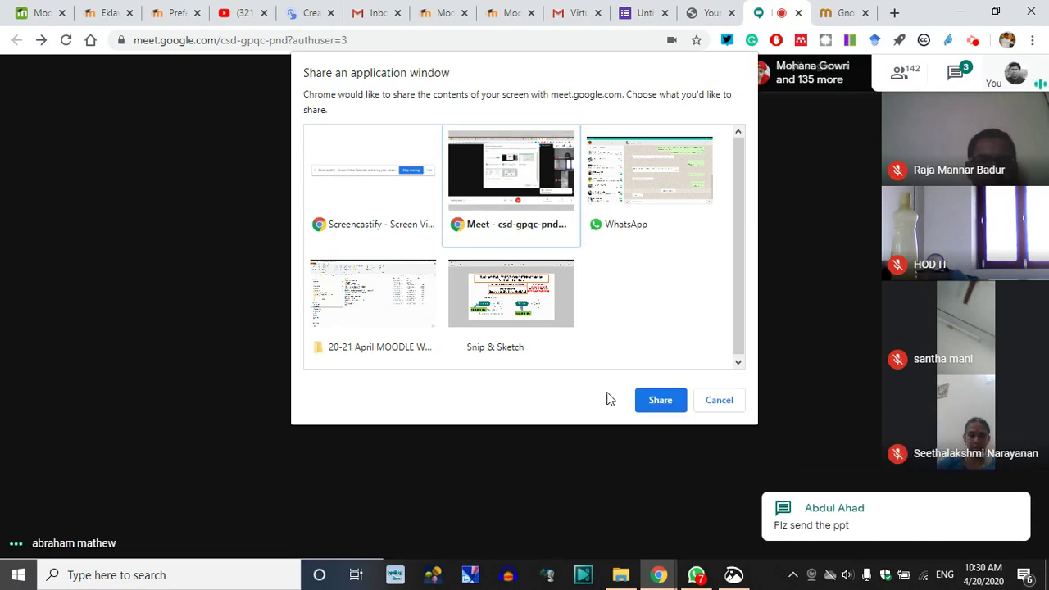
left_click(666, 401)
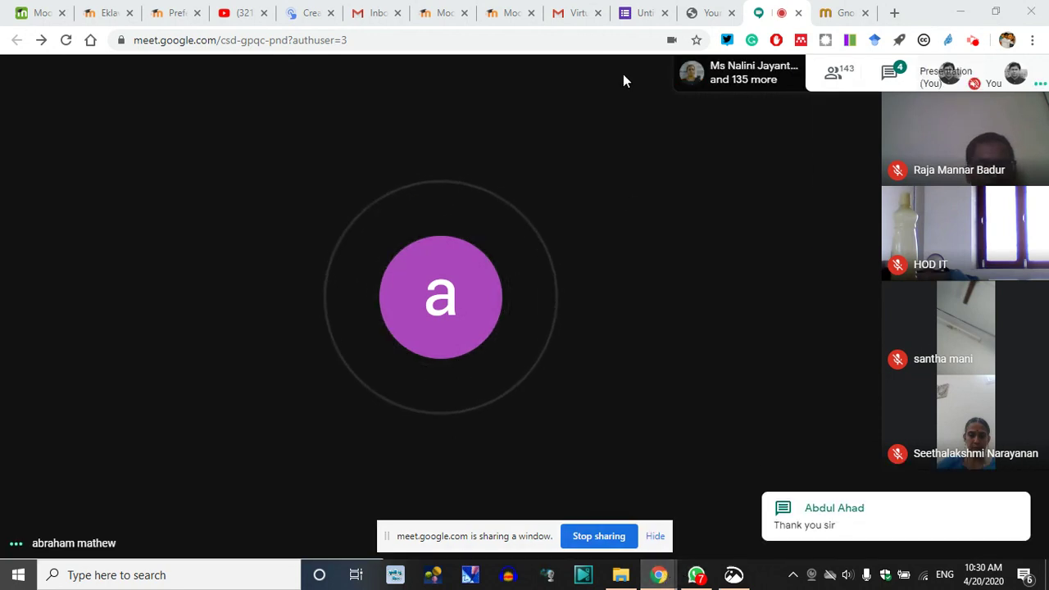
Log out of the gnomio Moodle admin site from its account menu
left_click(443, 13)
left_click(501, 12)
left_click(442, 10)
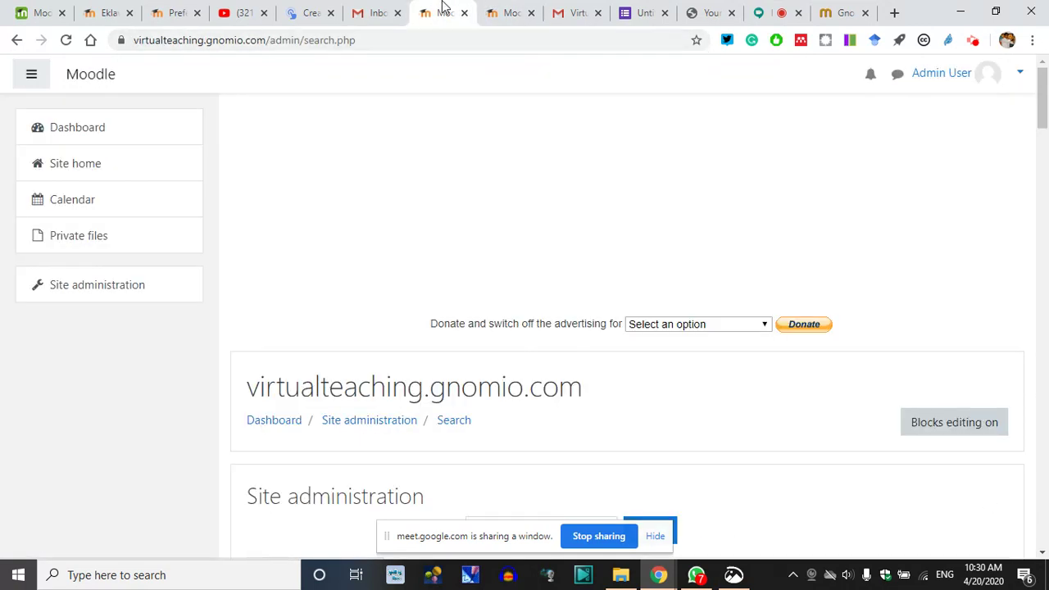
left_click(1020, 74)
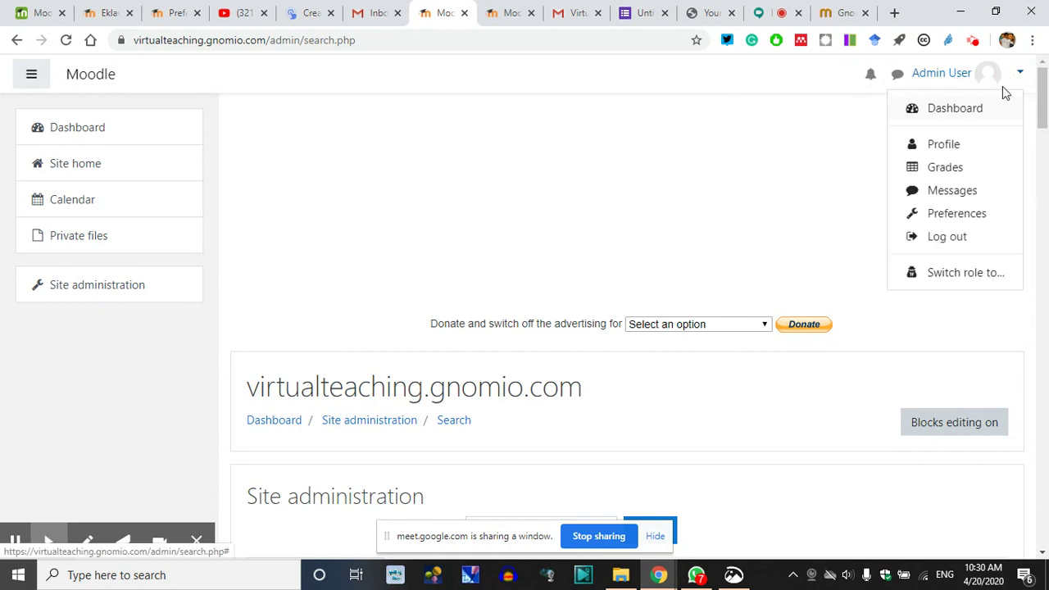
left_click(935, 239)
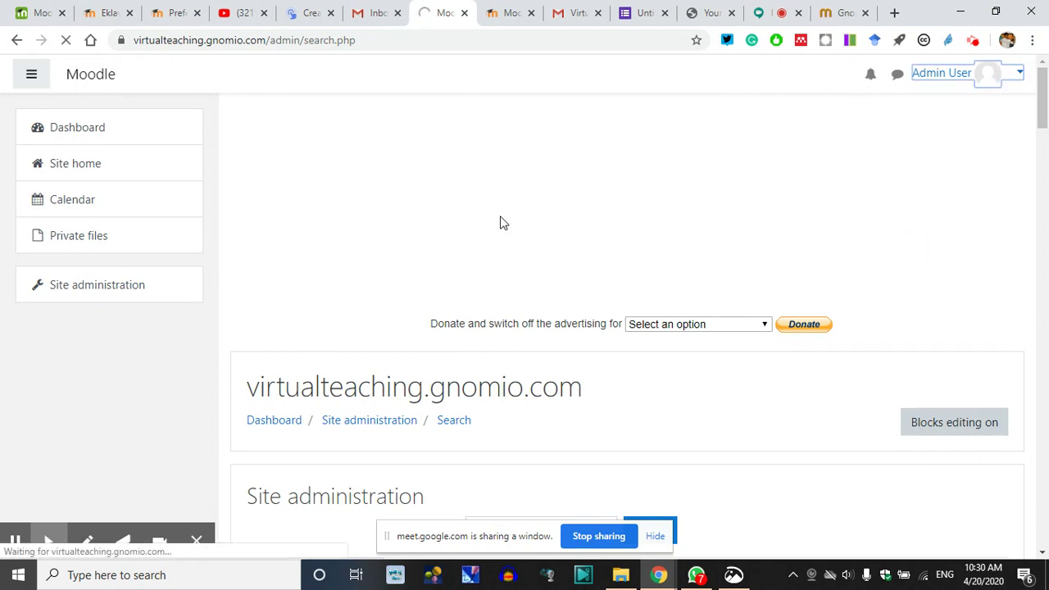
Dismiss the session-expired warnings on the EklavyaMOOCs Preferences tab and close that tab
left_click(505, 9)
left_click(176, 10)
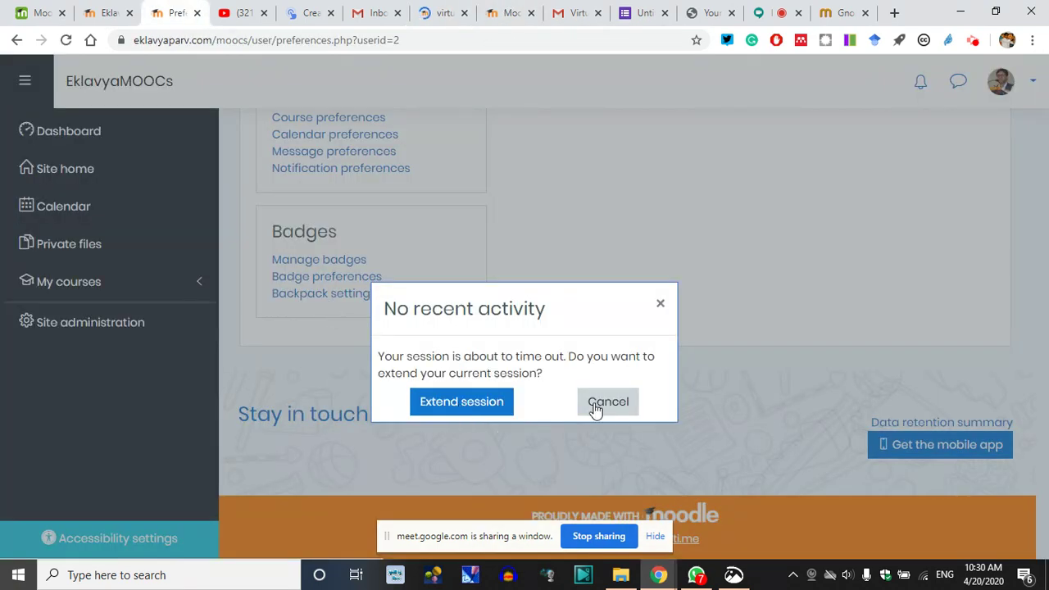
left_click(597, 401)
scroll(444, 372, "up", 5)
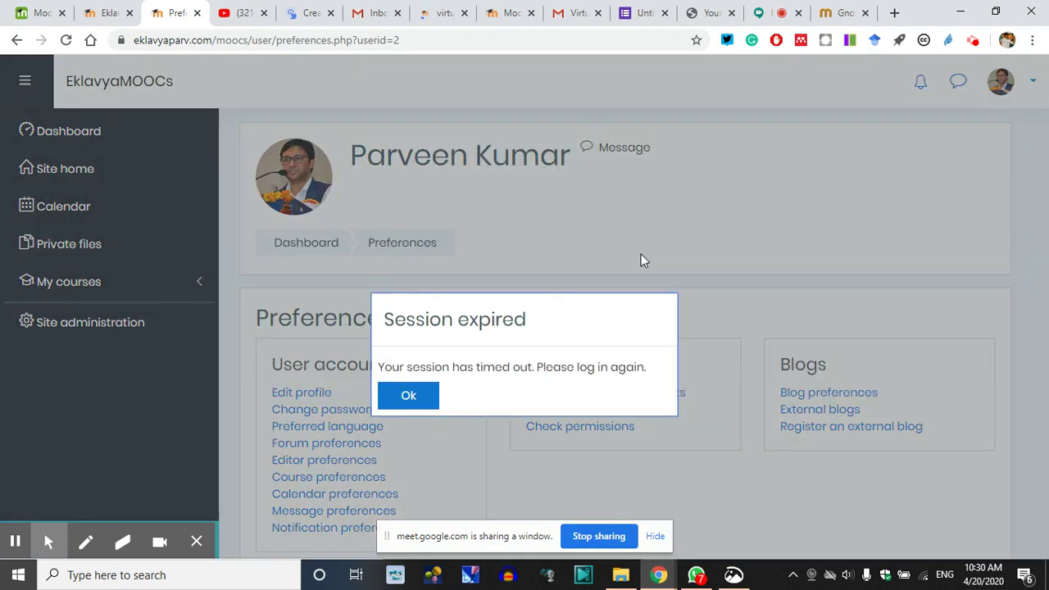
left_click(408, 394)
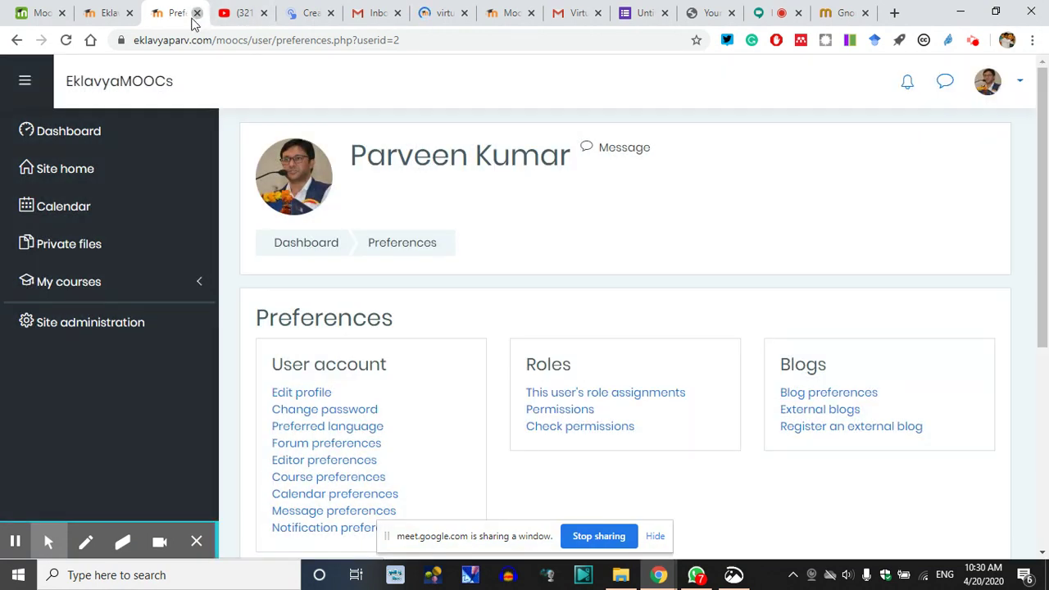
left_click(198, 13)
Acknowledge the Life Long Learning session expiry, reload the page and log back in
left_click(111, 14)
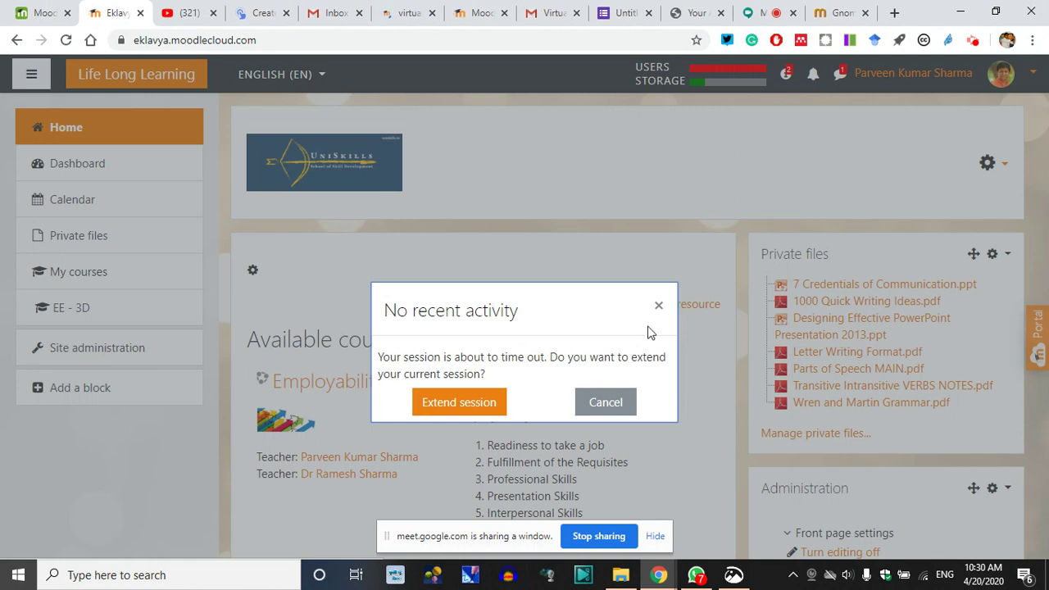
left_click(449, 403)
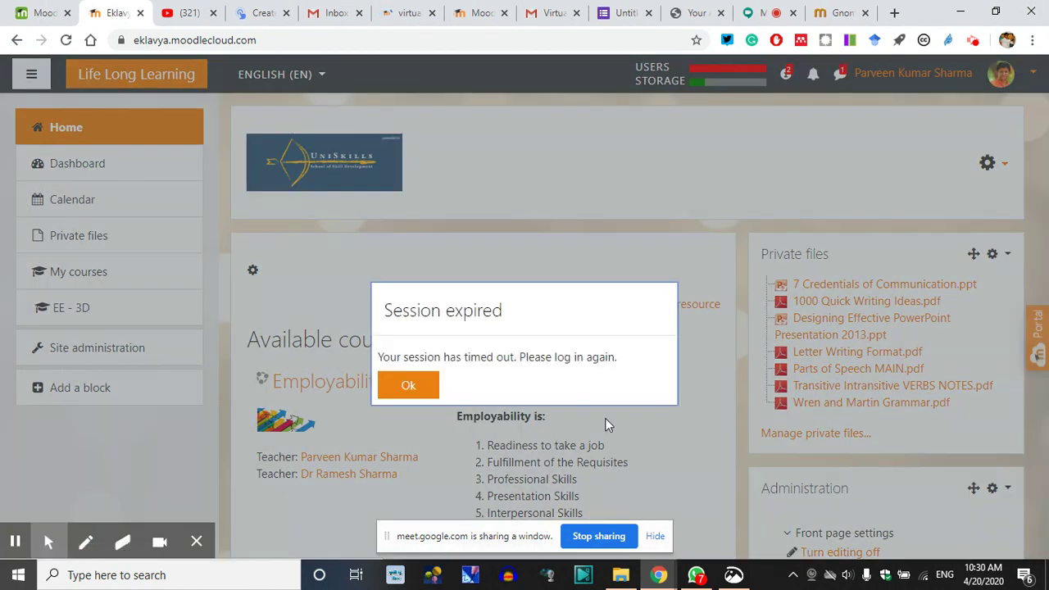
left_click(404, 391)
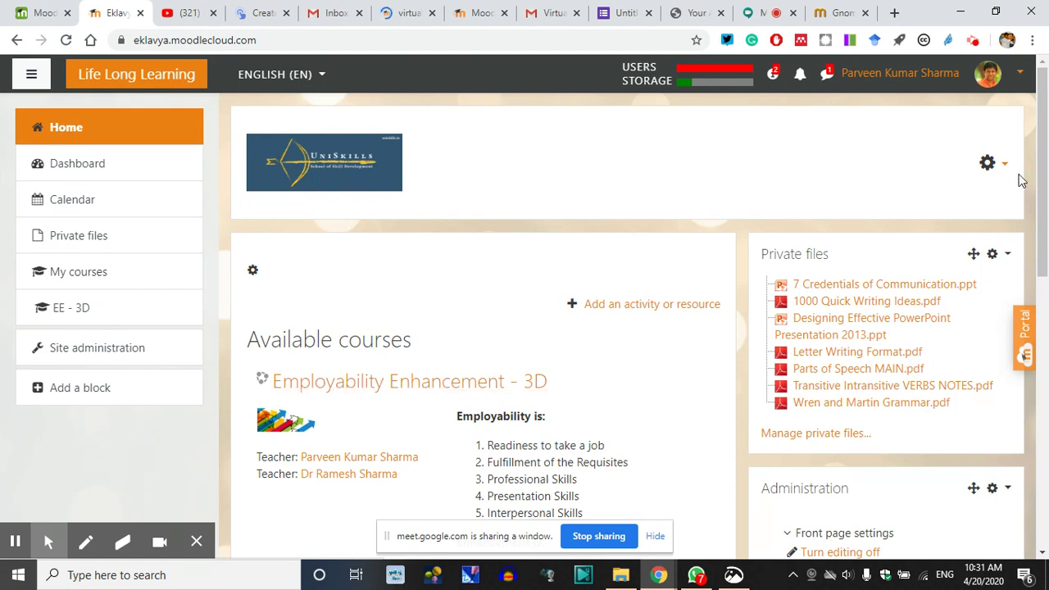
left_click(66, 40)
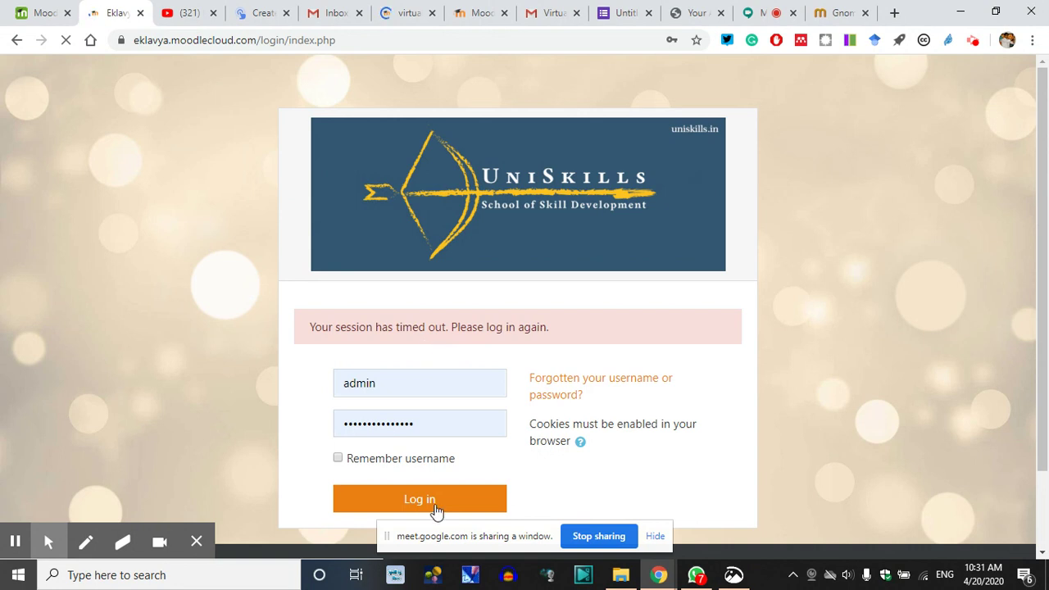
left_click(437, 504)
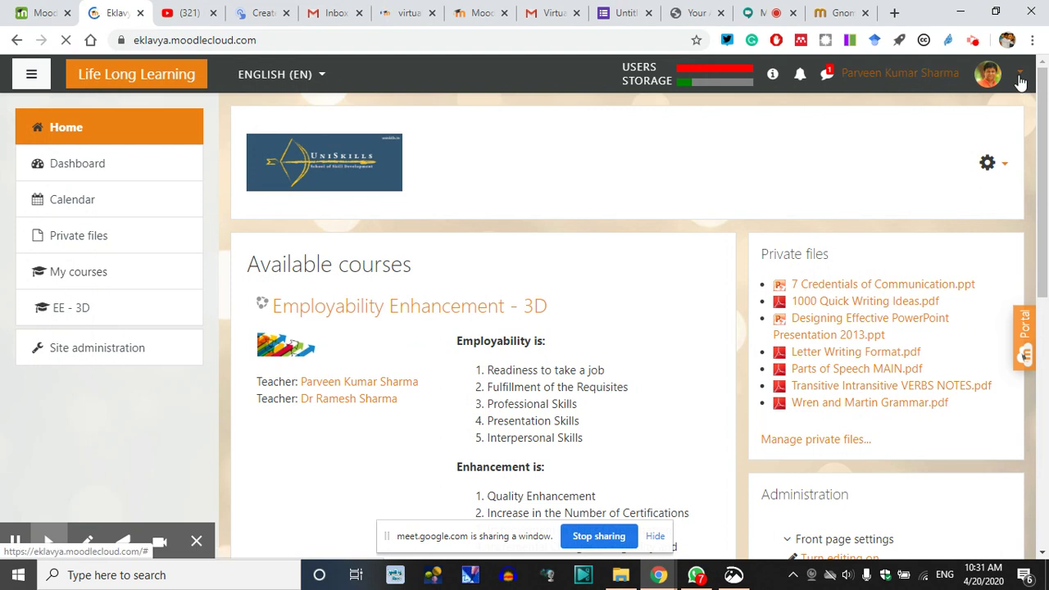
Use Switch role to... from the user menu and choose Student to view the home page
left_click(989, 74)
left_click(946, 273)
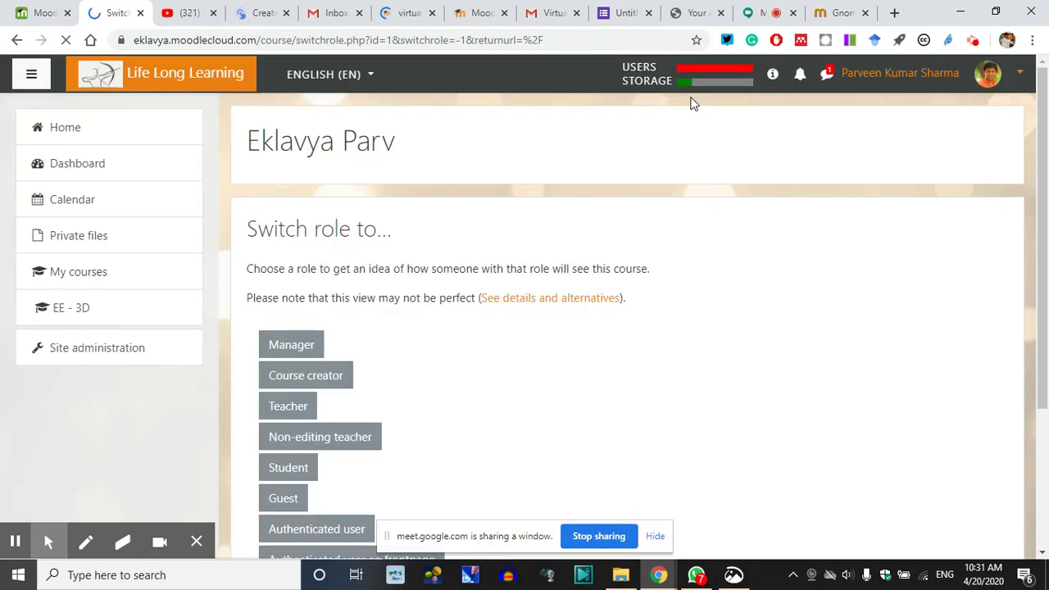
left_click(707, 77)
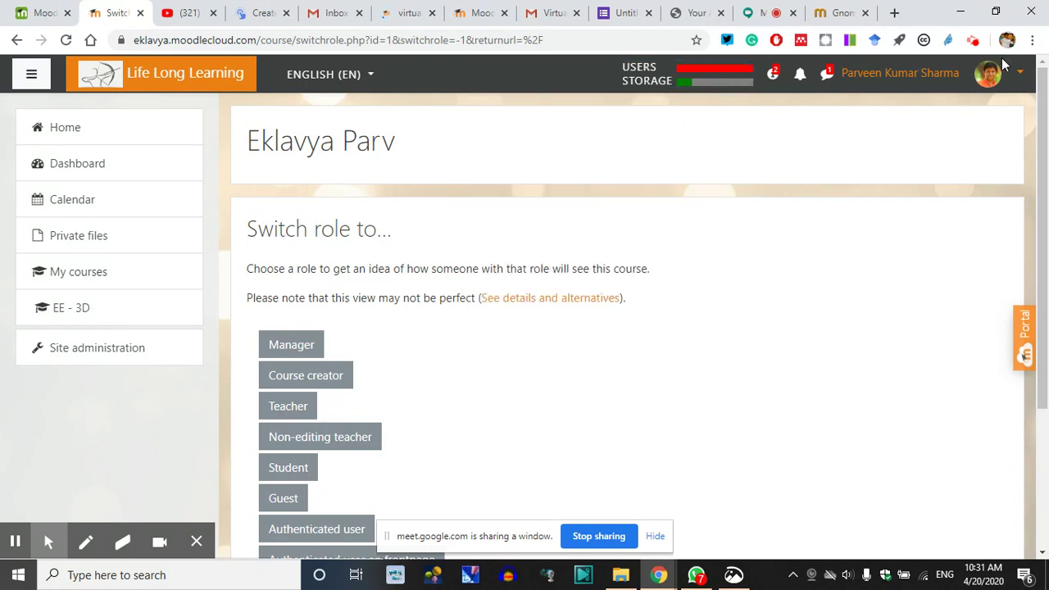
scroll(295, 414, "down", 1)
left_click(292, 392)
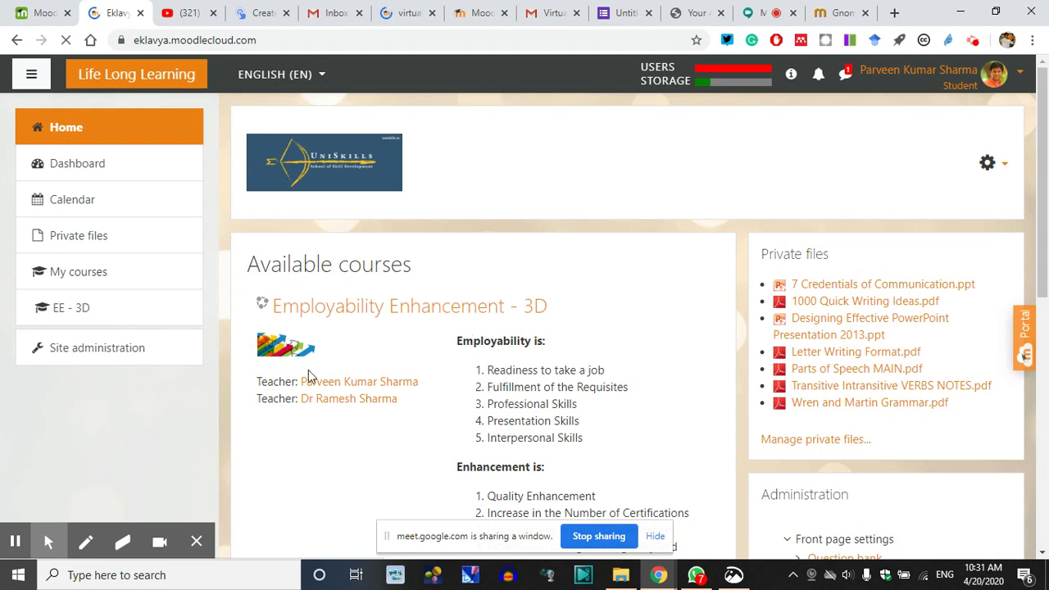
Browse Available courses and open the Employability Enhancement - 3D course
scroll(328, 406, "down", 1)
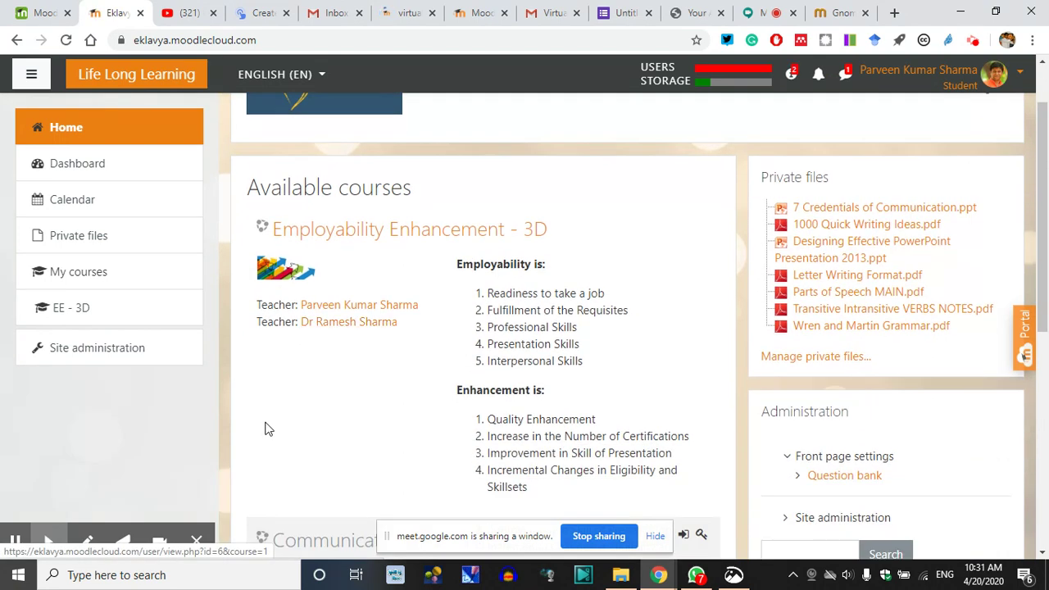
scroll(279, 410, "up", 1)
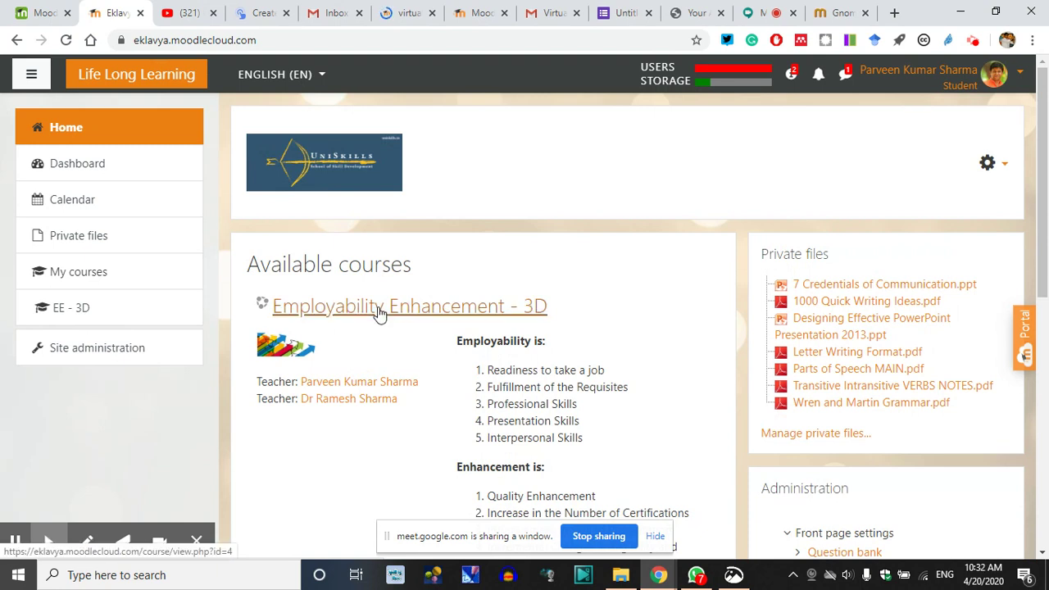
scroll(416, 319, "down", 2)
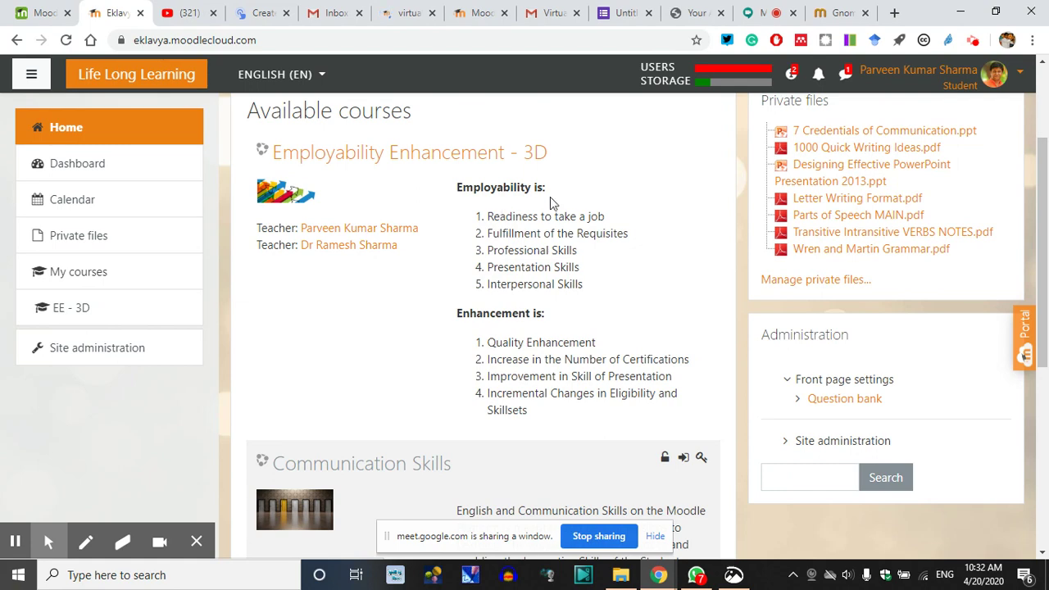
scroll(448, 357, "down", 3)
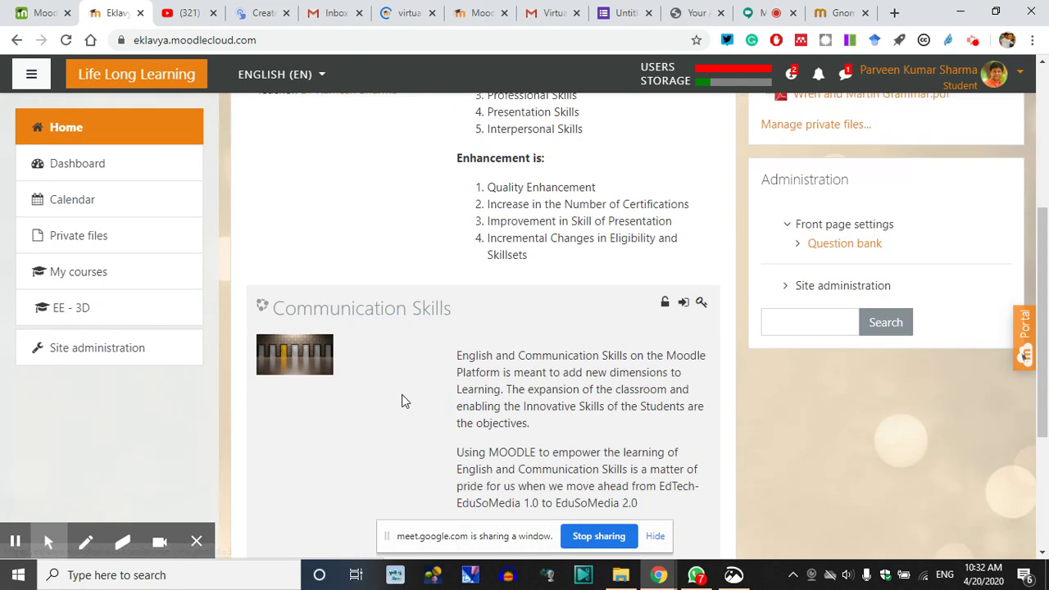
scroll(440, 375, "up", 4)
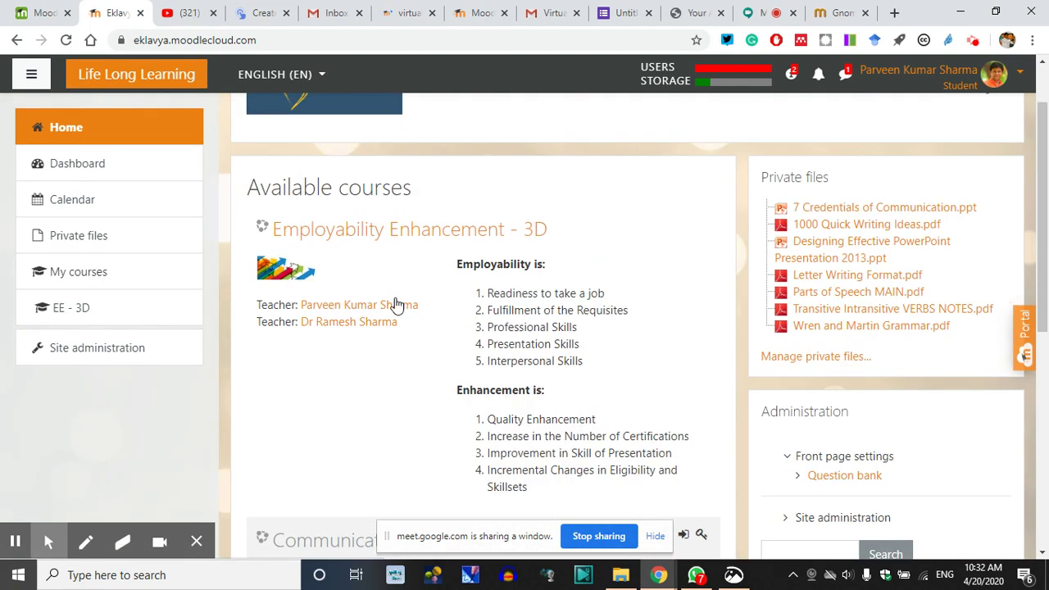
left_click(409, 237)
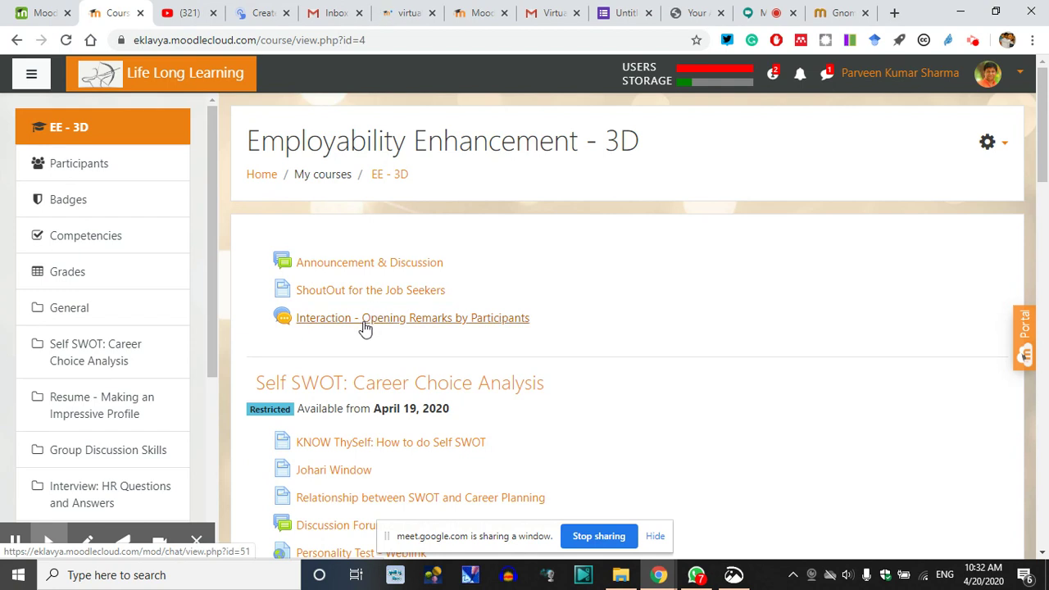
Highlight the Self SWOT title, the Resume - Making an Impressive Profile heading and the Group Discussion Skills date
scroll(484, 318, "down", 3)
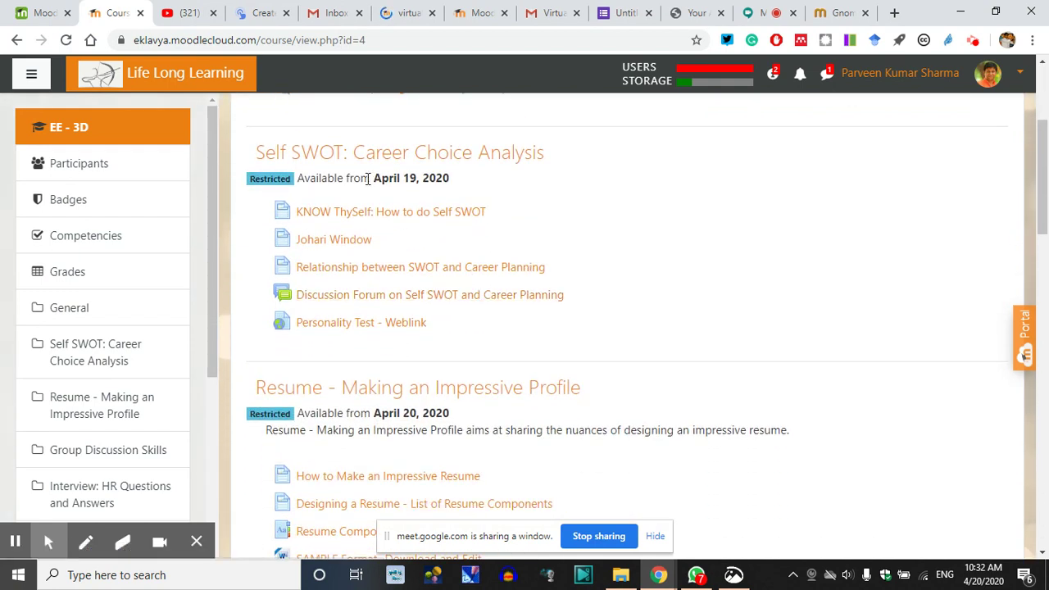
left_click_drag(588, 160, 266, 153)
scroll(492, 343, "down", 1)
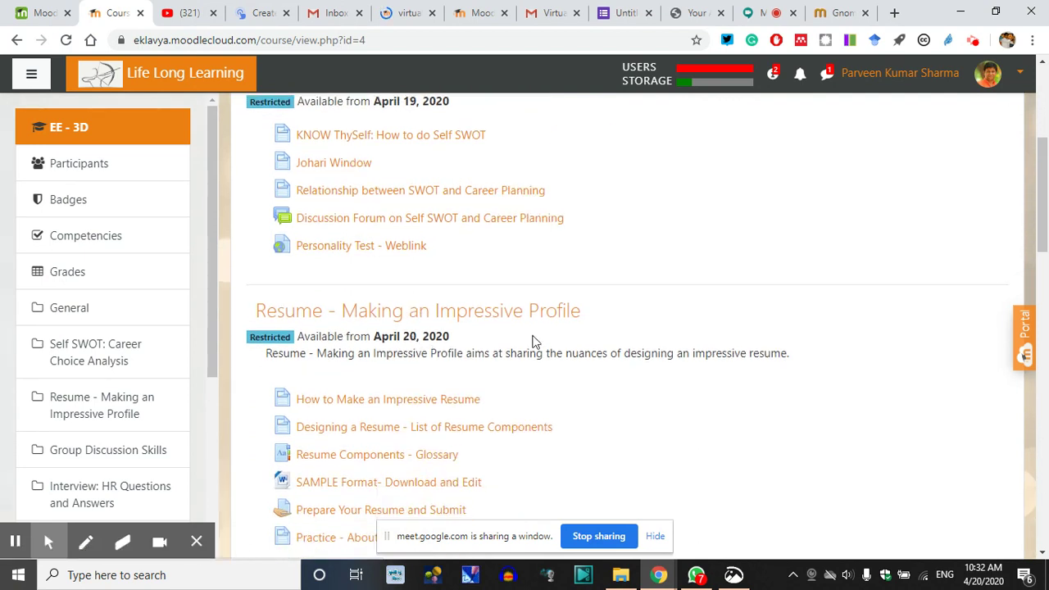
left_click_drag(583, 309, 250, 295)
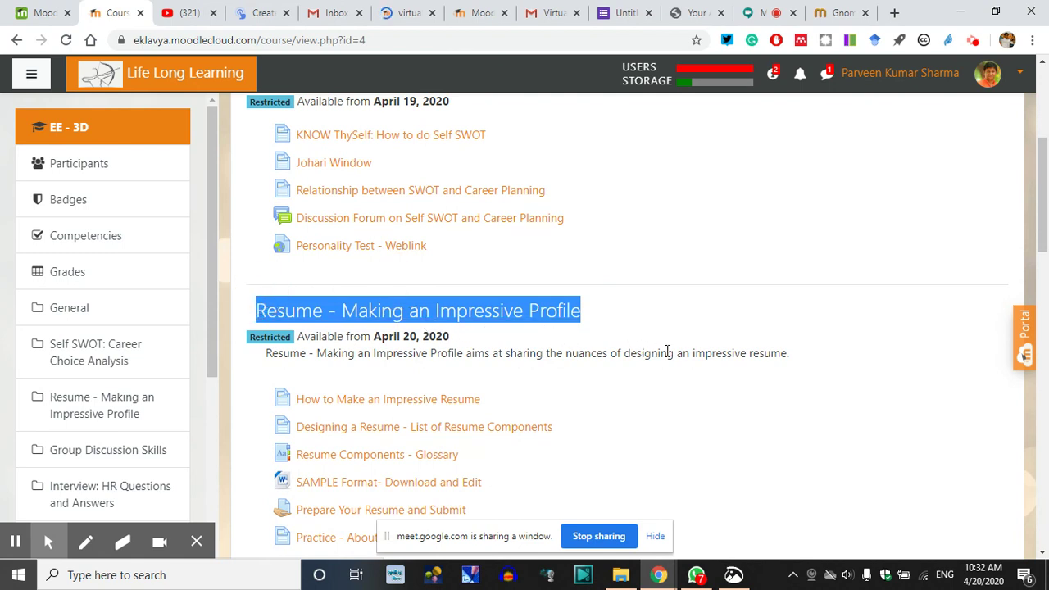
scroll(664, 351, "down", 1)
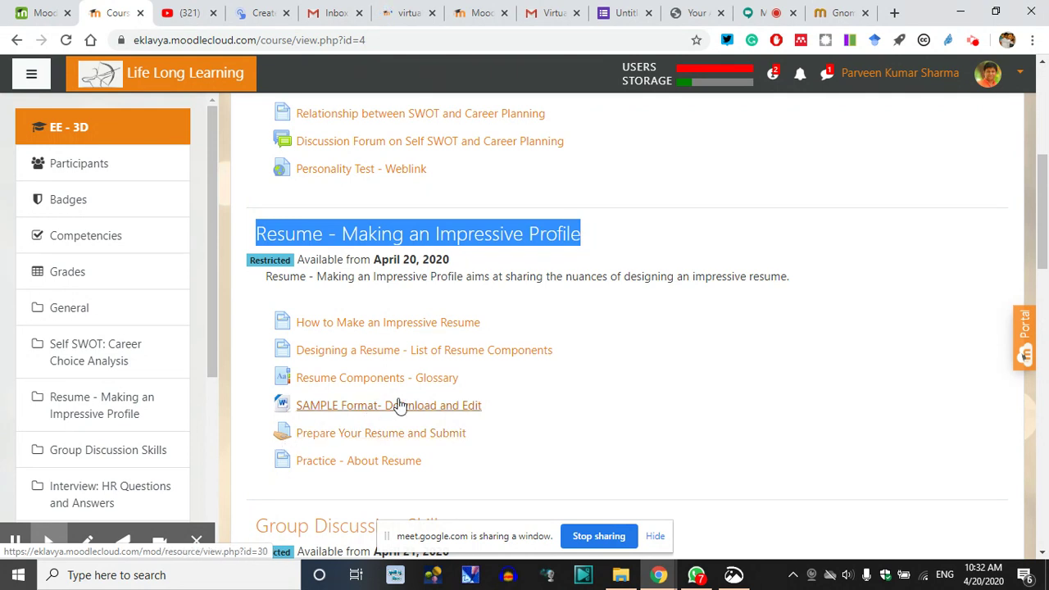
scroll(471, 405, "down", 1)
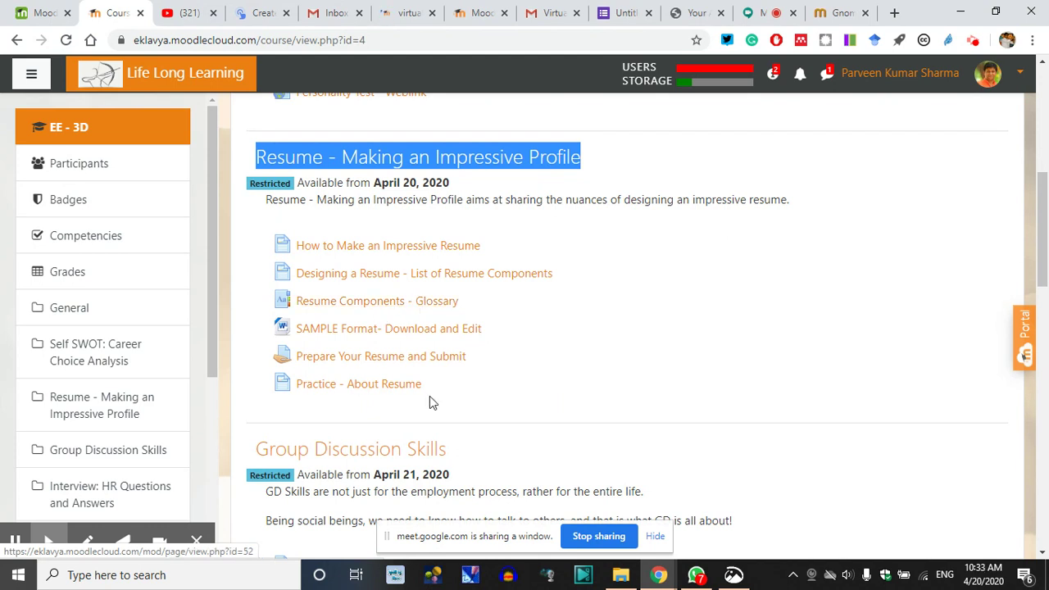
scroll(429, 396, "down", 2)
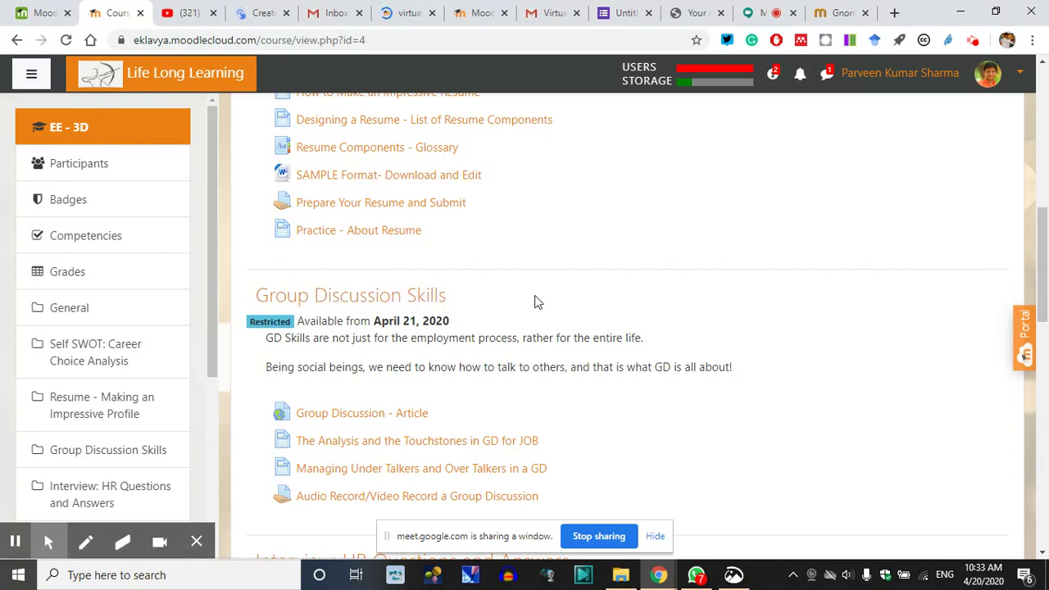
left_click_drag(402, 322, 410, 321)
Clear the highlight, move down to the restricted Assessment section and open Assessment Quiz - EE -1
scroll(417, 423, "up", 2)
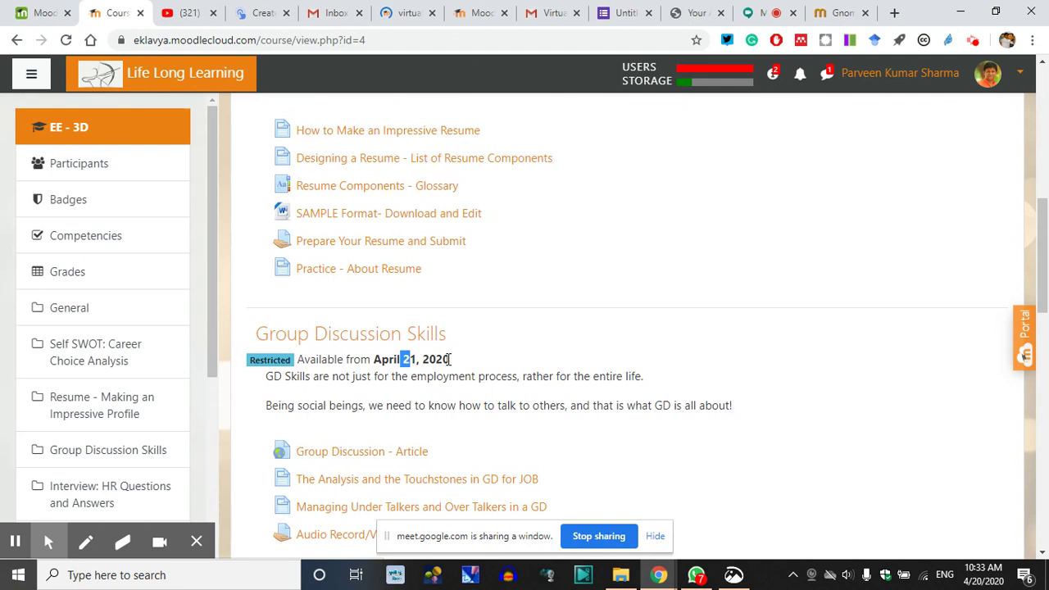
left_click_drag(409, 182, 419, 182)
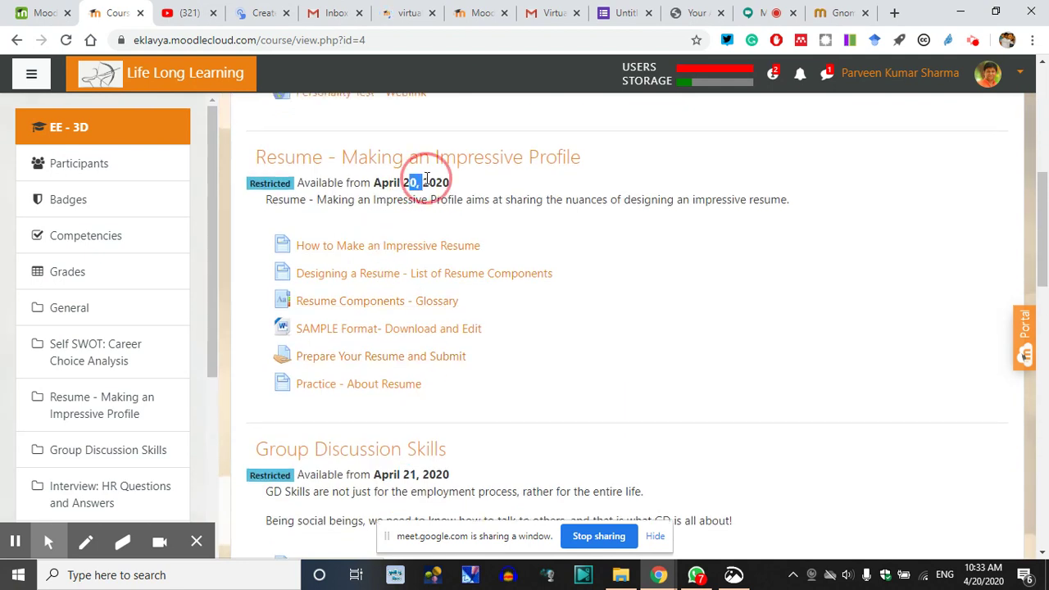
scroll(448, 263, "up", 3)
left_click(418, 181)
scroll(453, 349, "down", 7)
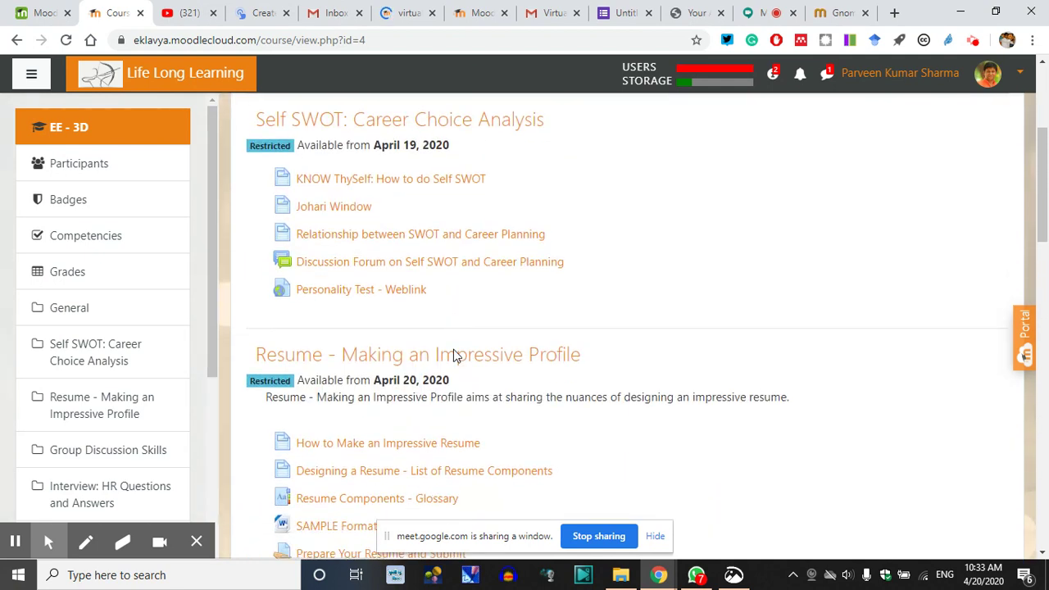
scroll(453, 349, "down", 2)
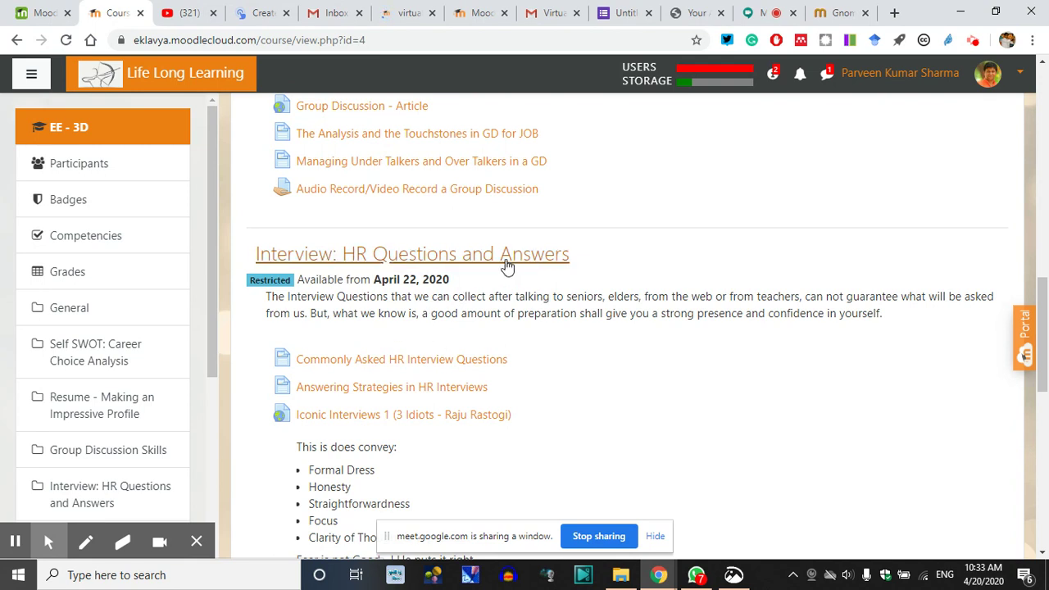
scroll(504, 426, "down", 2)
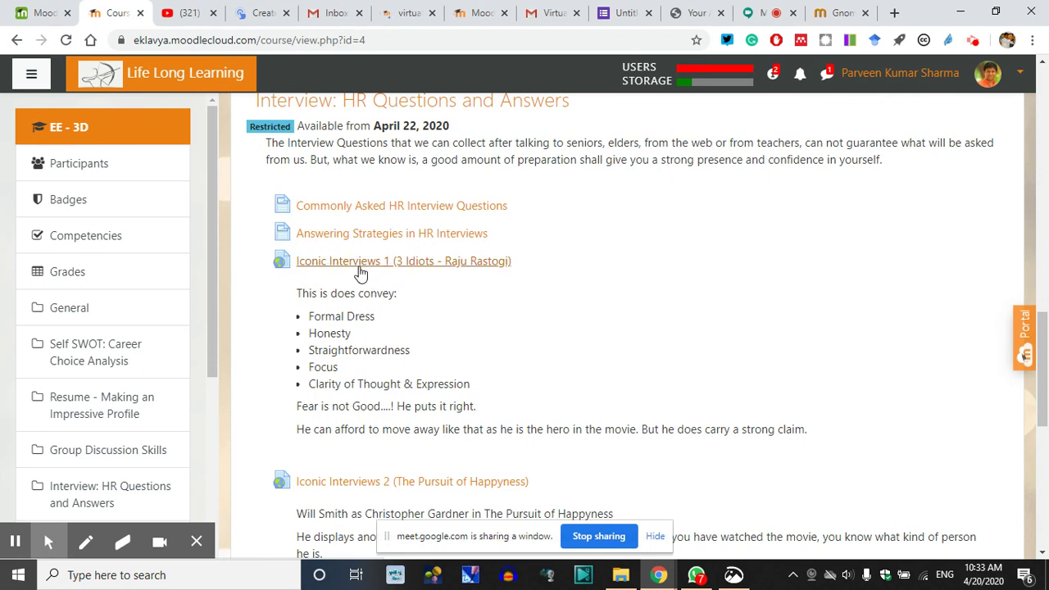
scroll(385, 213, "down", 4)
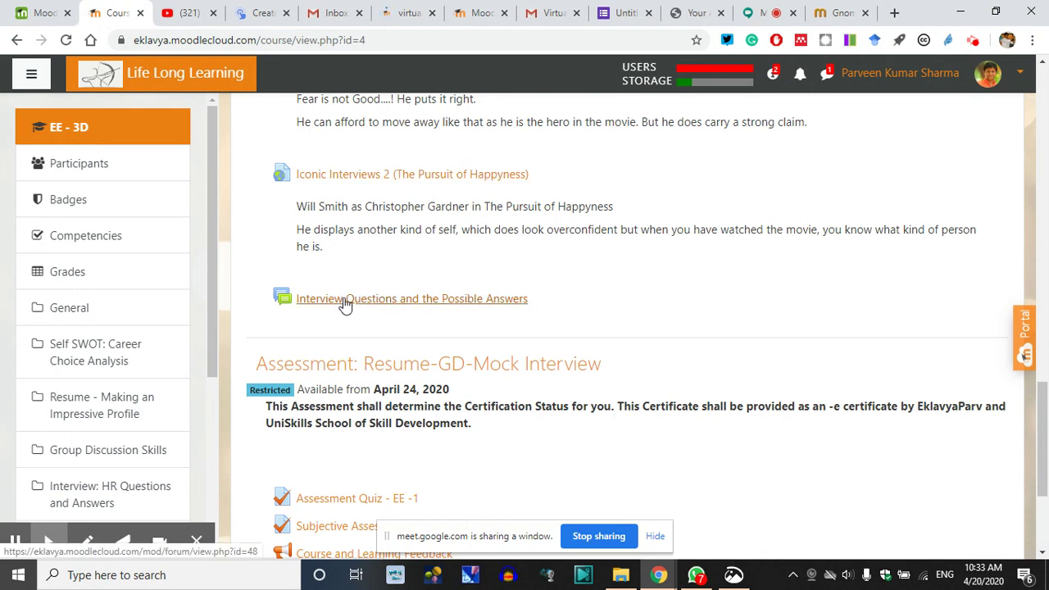
scroll(345, 304, "down", 3)
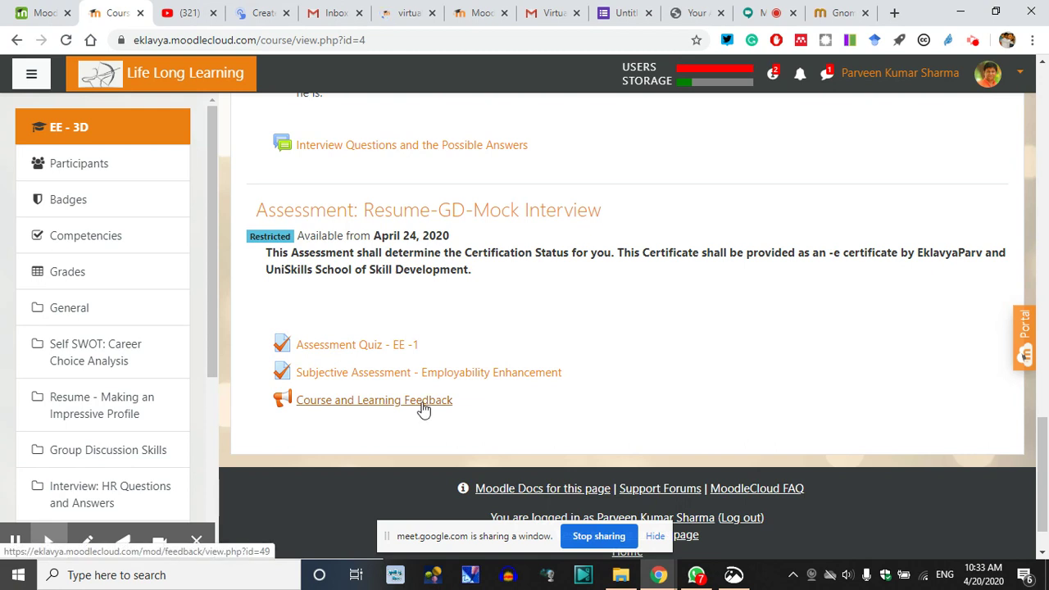
left_click(355, 349)
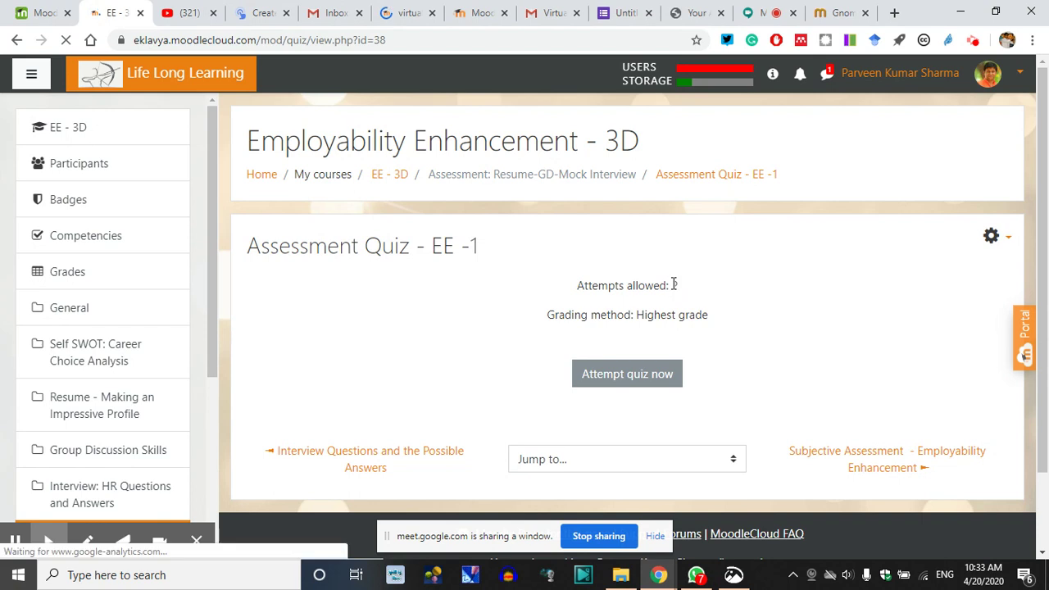
Highlight Attempts allowed and Grading method, then start a preview attempt of Assessment Quiz - EE -1
left_click_drag(688, 289, 670, 287)
left_click(663, 320)
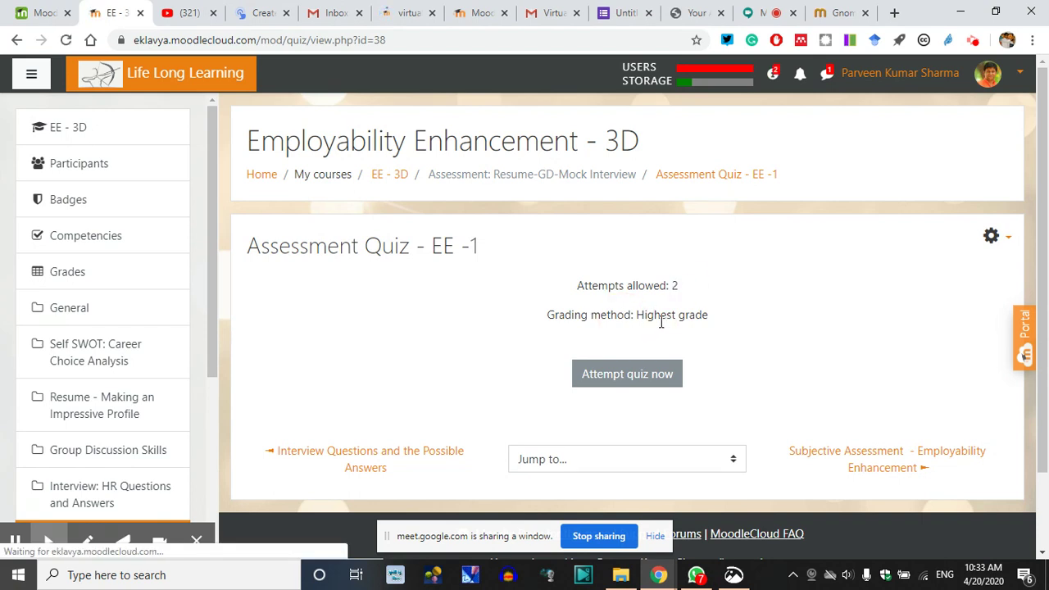
left_click_drag(648, 318, 584, 300)
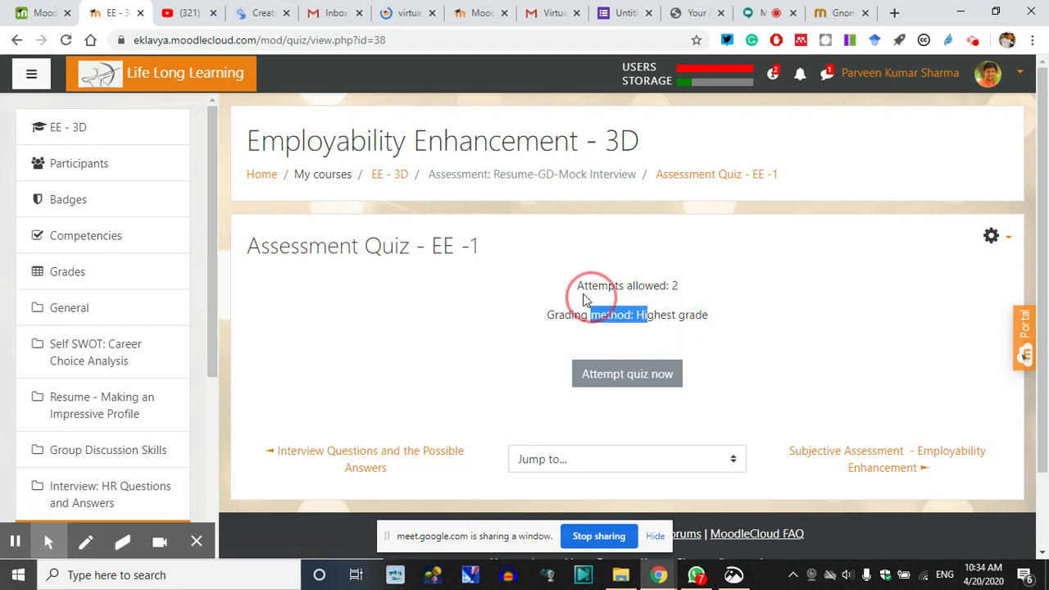
left_click(675, 298)
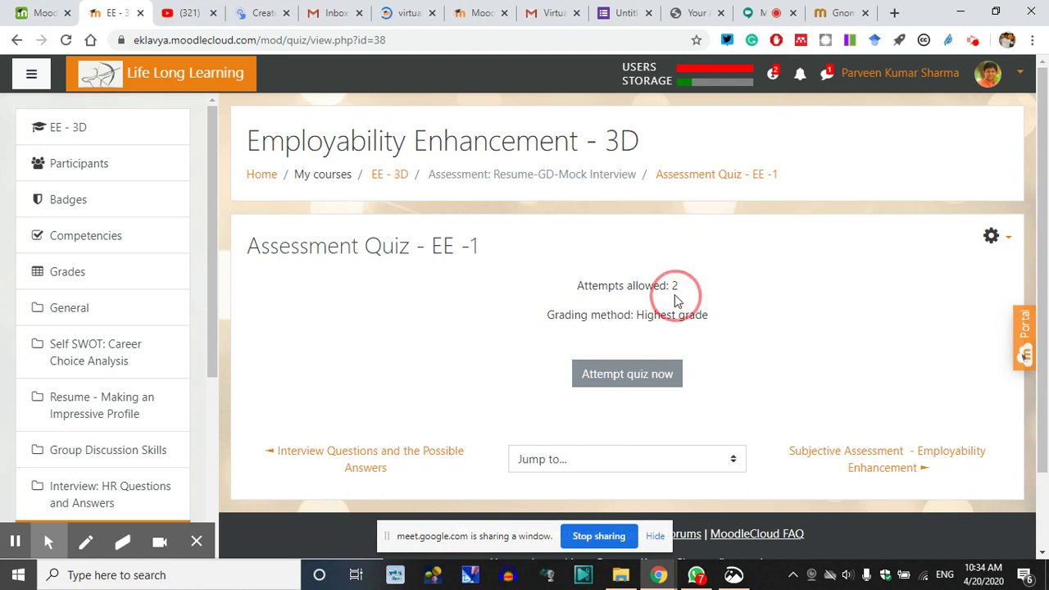
left_click(610, 375)
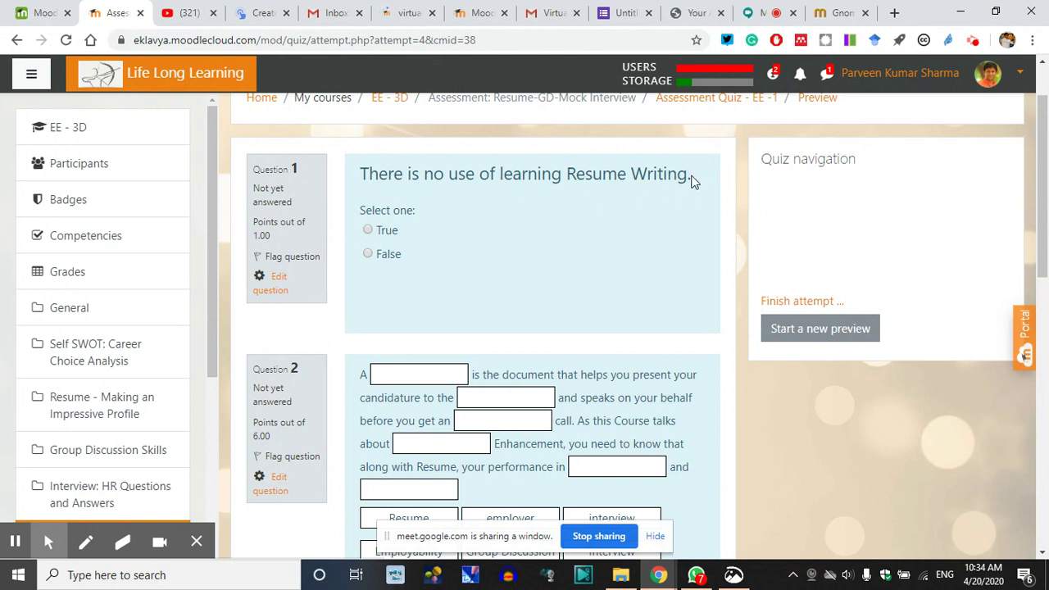
Answer False to Question 1 and drag Resume, employer and interview into Question 2's blanks
left_click(367, 254)
scroll(491, 159, "down", 3)
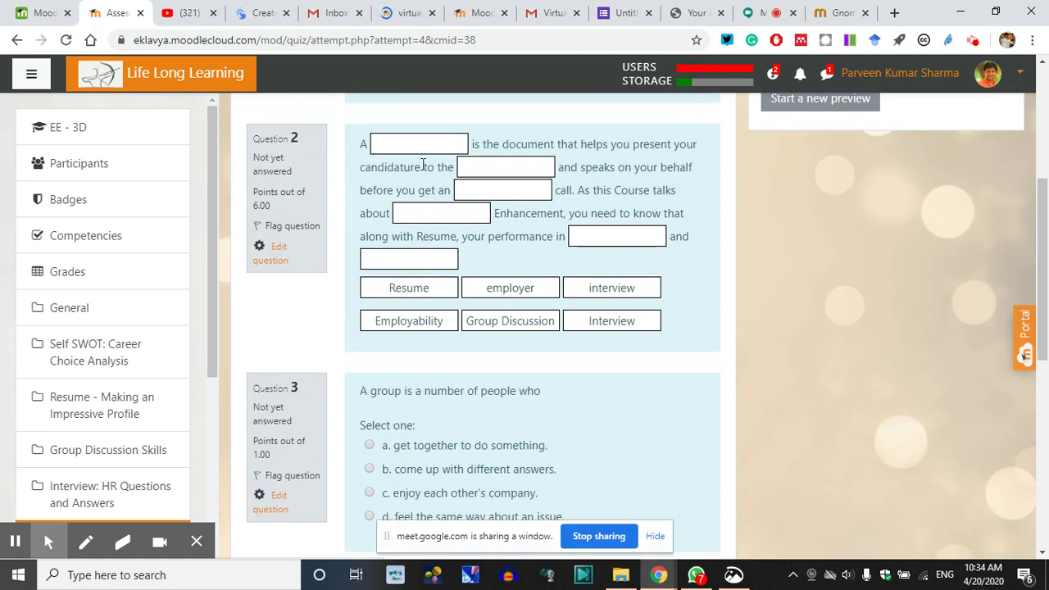
left_click_drag(430, 283, 443, 146)
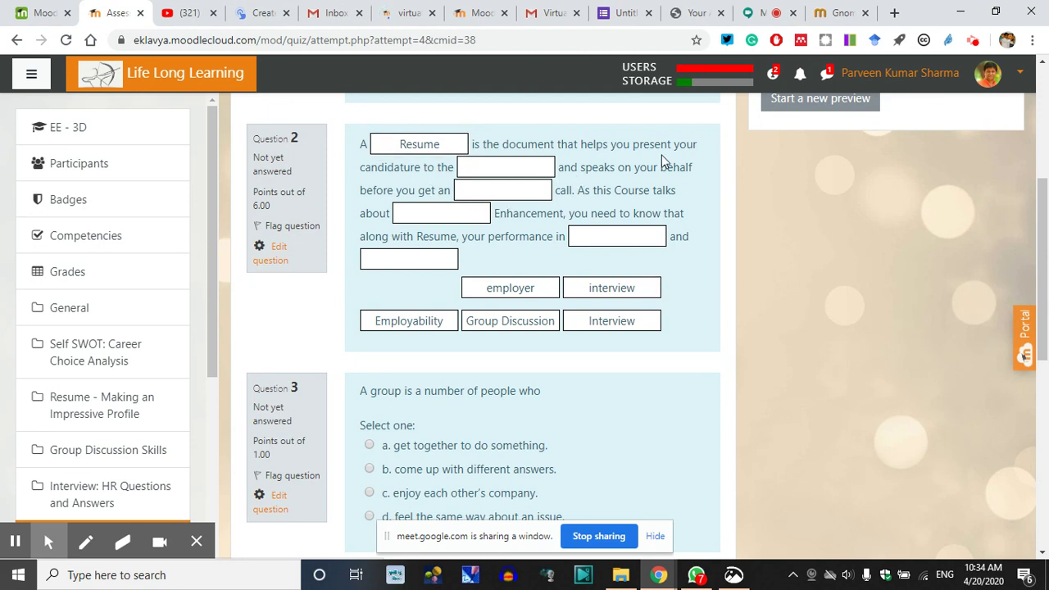
left_click_drag(500, 287, 508, 176)
left_click_drag(592, 283, 610, 235)
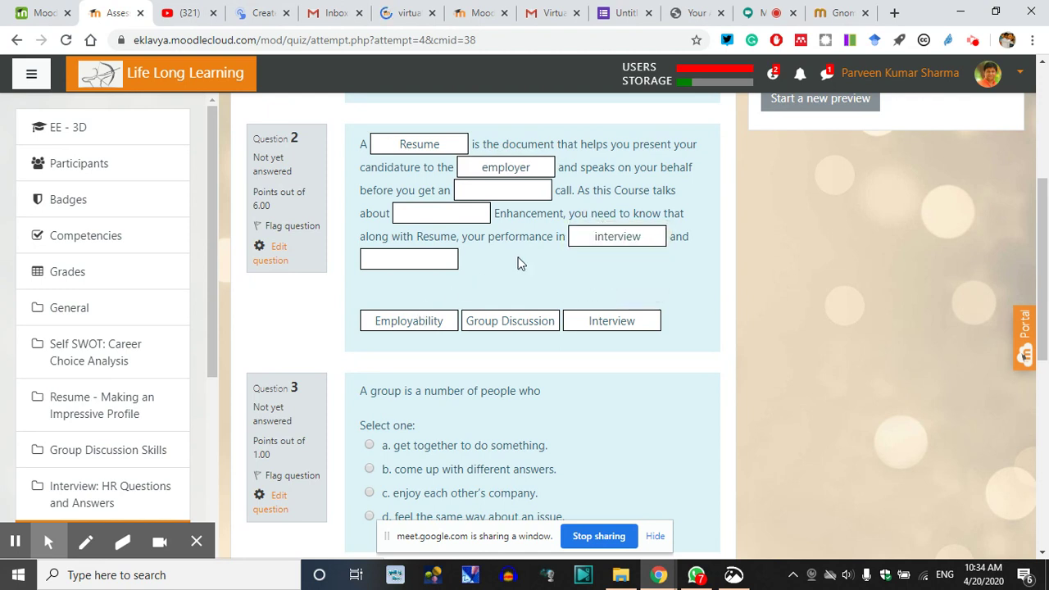
Go to the quiz's next page, then leave the preview to return to the quiz overview
scroll(517, 254, "down", 3)
scroll(410, 271, "down", 3)
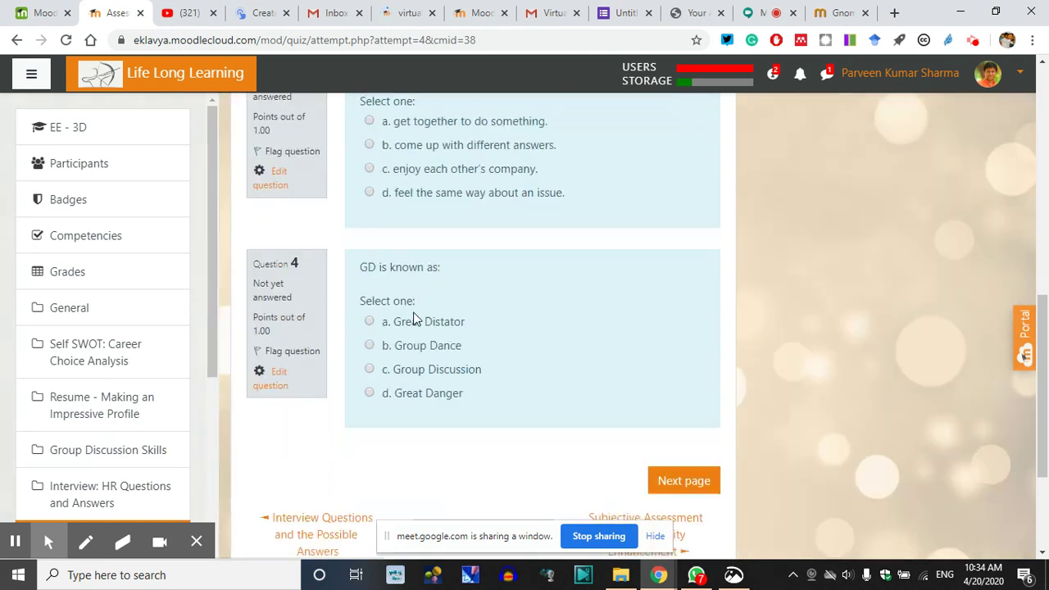
left_click(685, 346)
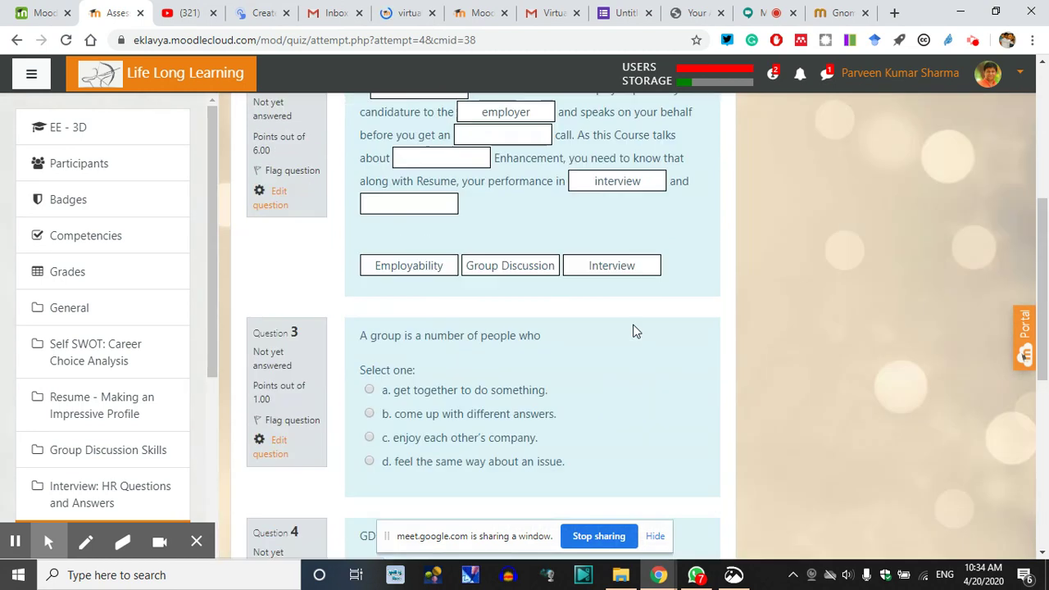
left_click(16, 40)
left_click(599, 127)
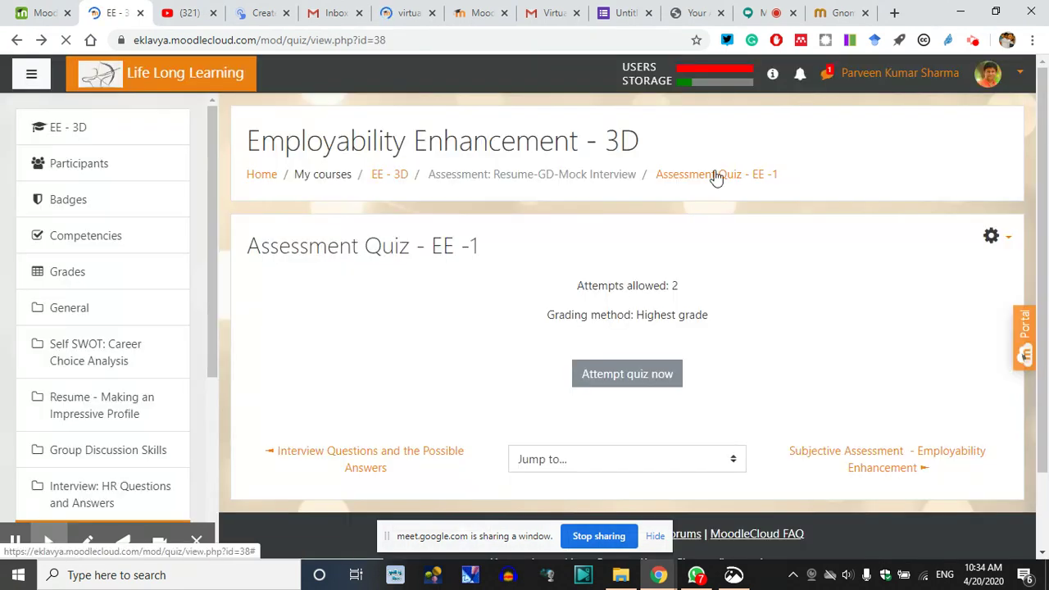
Open EE - 3D Participants and scroll through the 47 enrolled participants and back to the top
left_click(92, 169)
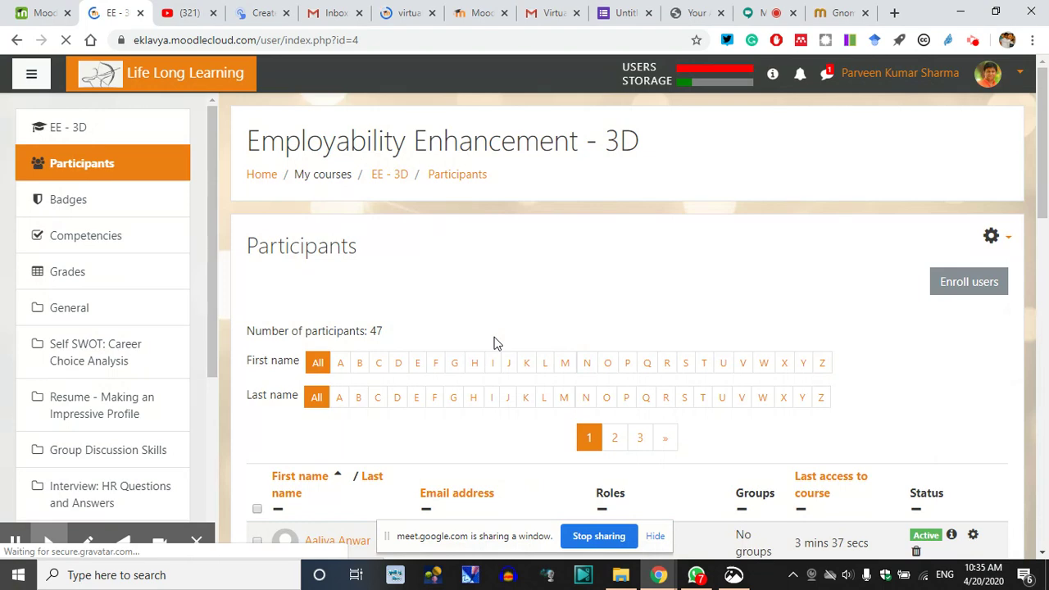
scroll(494, 344, "down", 5)
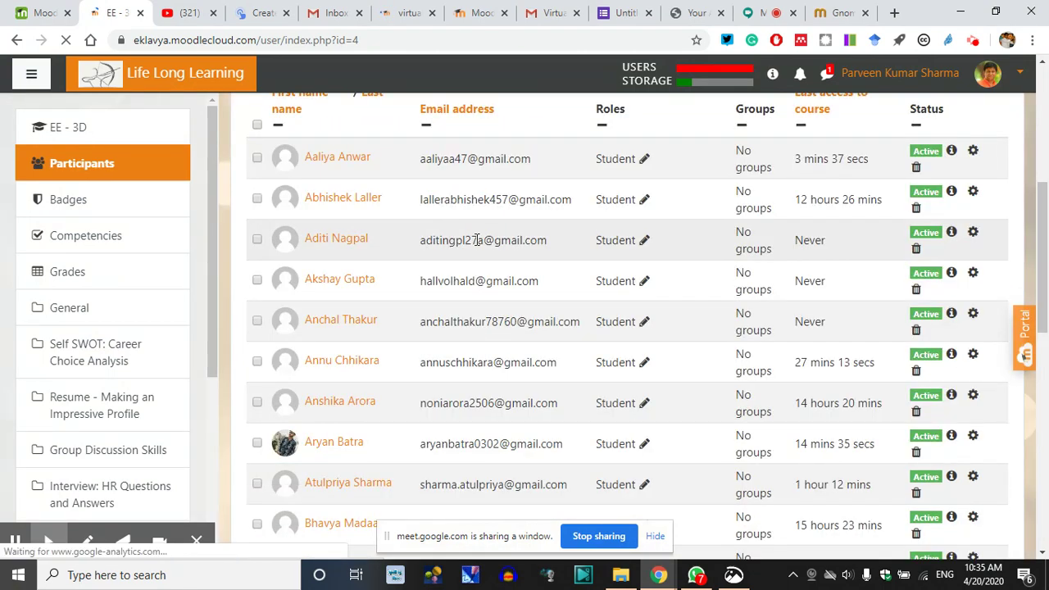
scroll(414, 283, "up", 2)
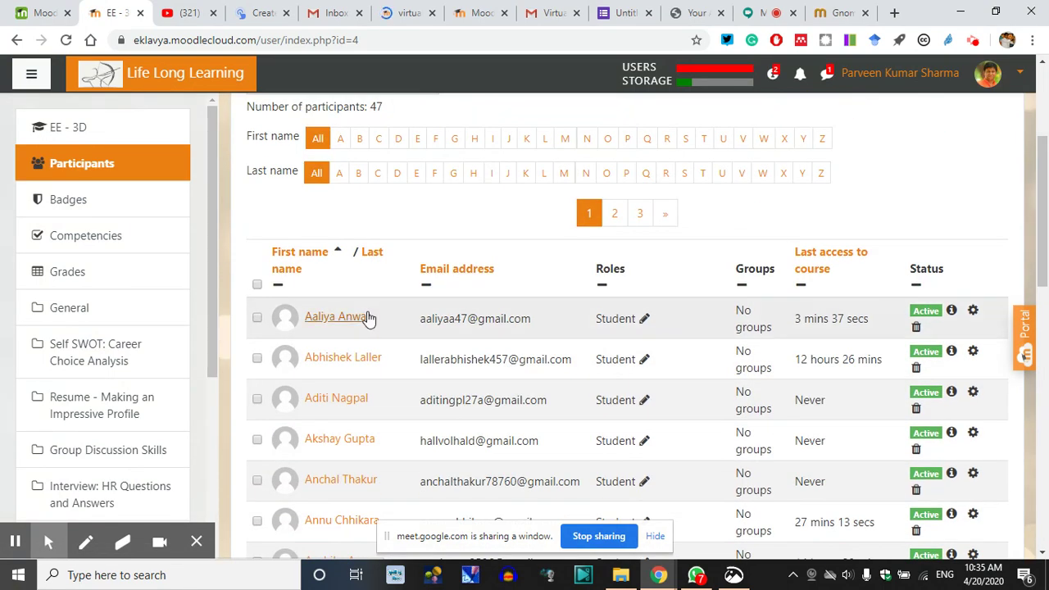
scroll(368, 318, "down", 8)
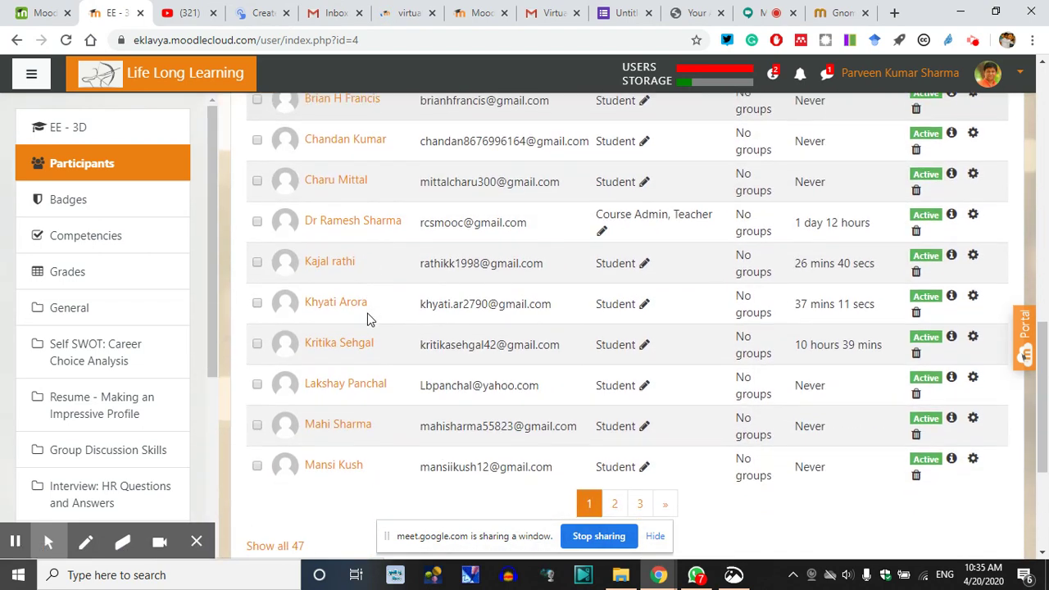
scroll(371, 324, "down", 3)
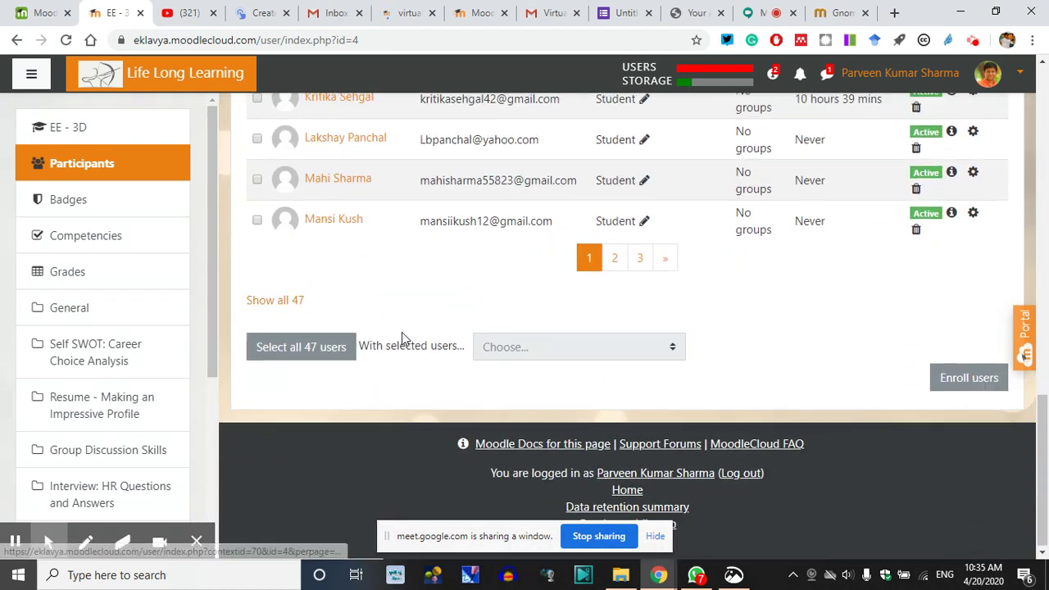
scroll(402, 332, "up", 6)
scroll(721, 316, "up", 4)
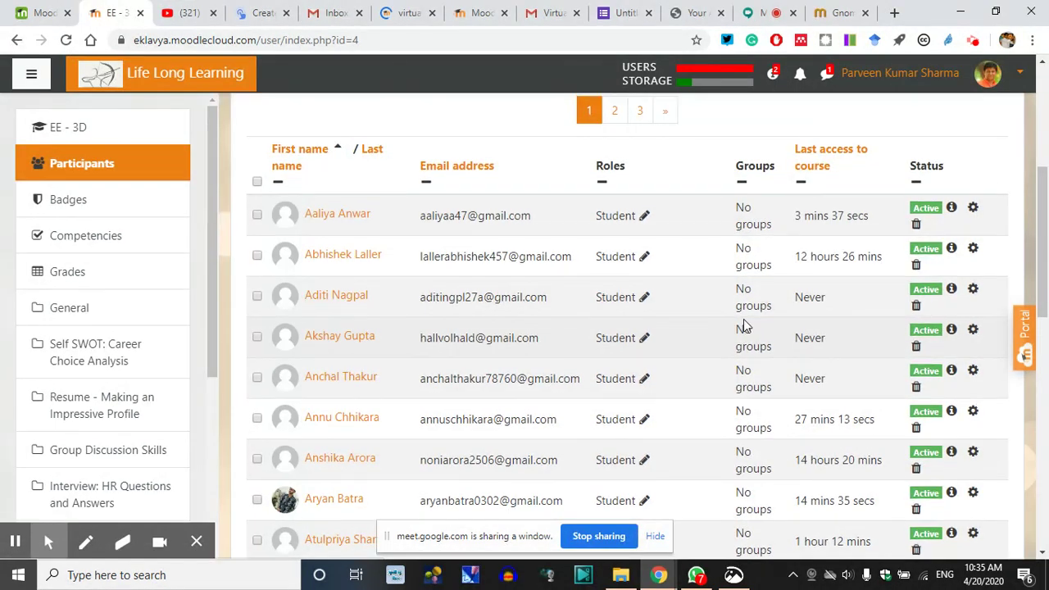
scroll(663, 300, "up", 4)
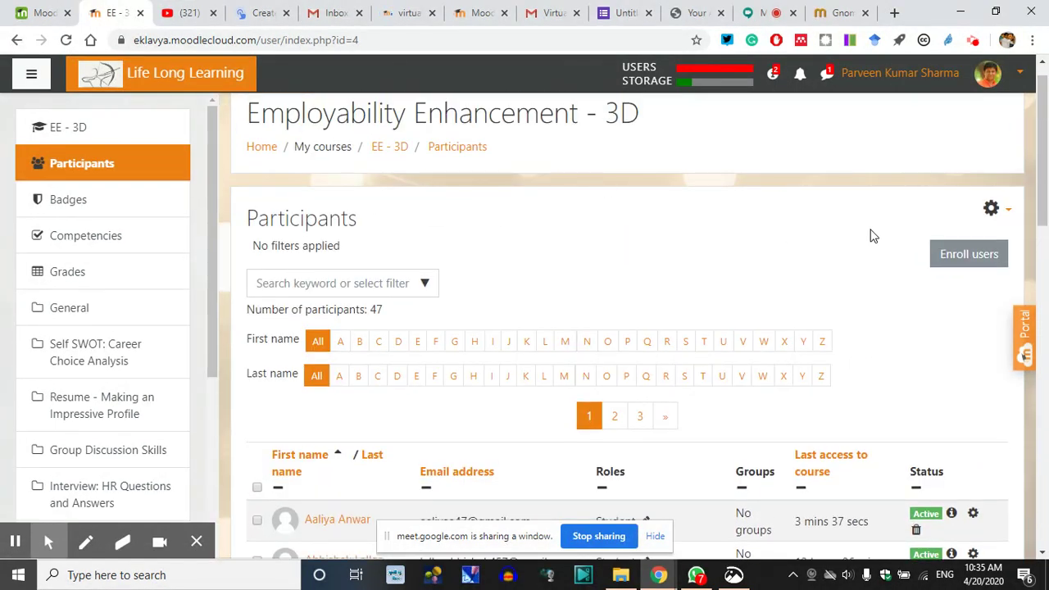
Expand Private conversations in the messaging drawer and glance at the virtualteaching Moodle tab
left_click(826, 75)
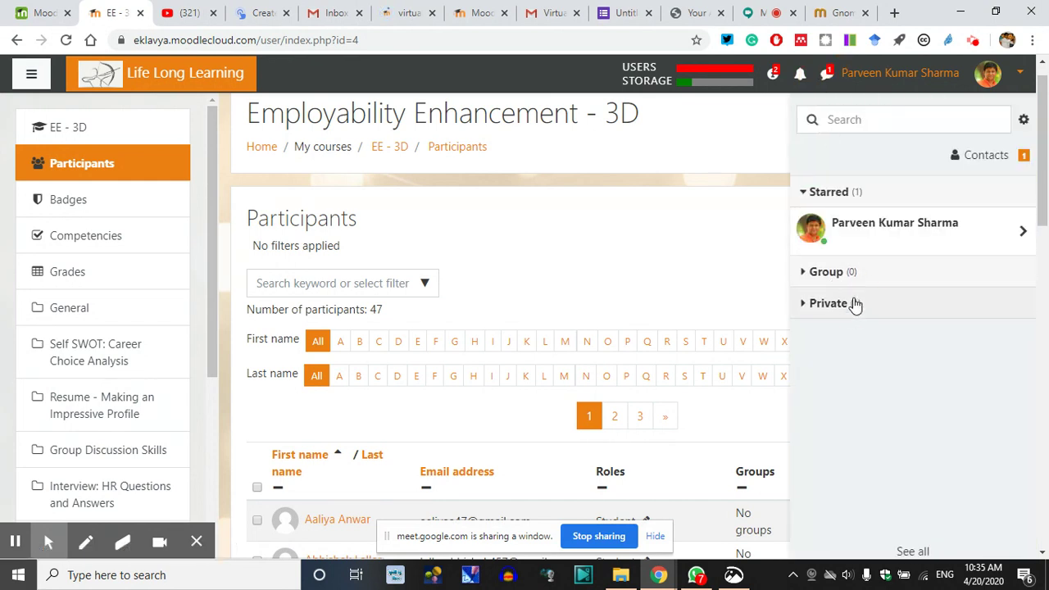
left_click(855, 304)
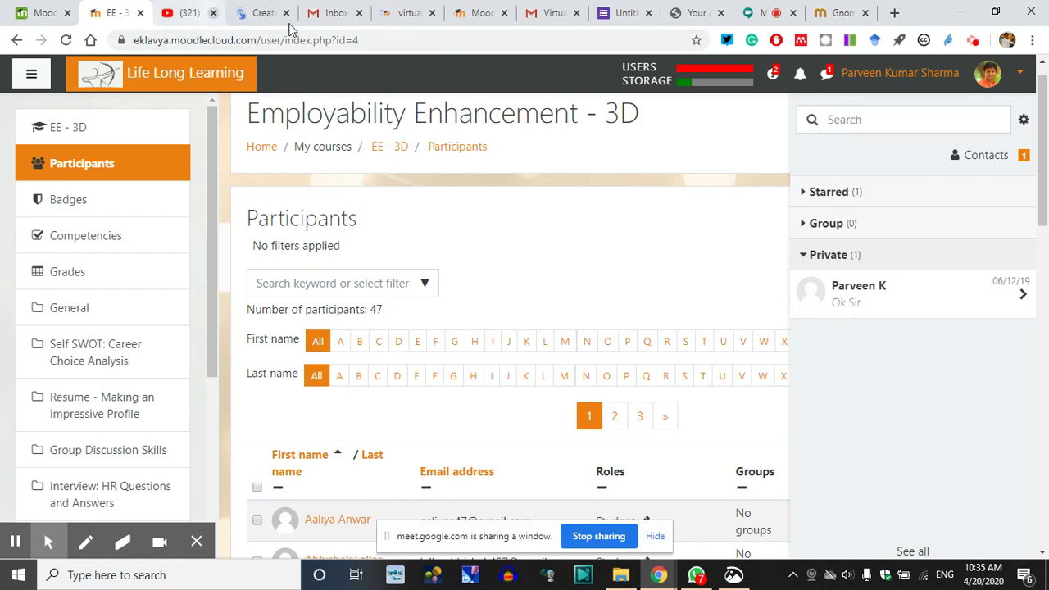
left_click(403, 13)
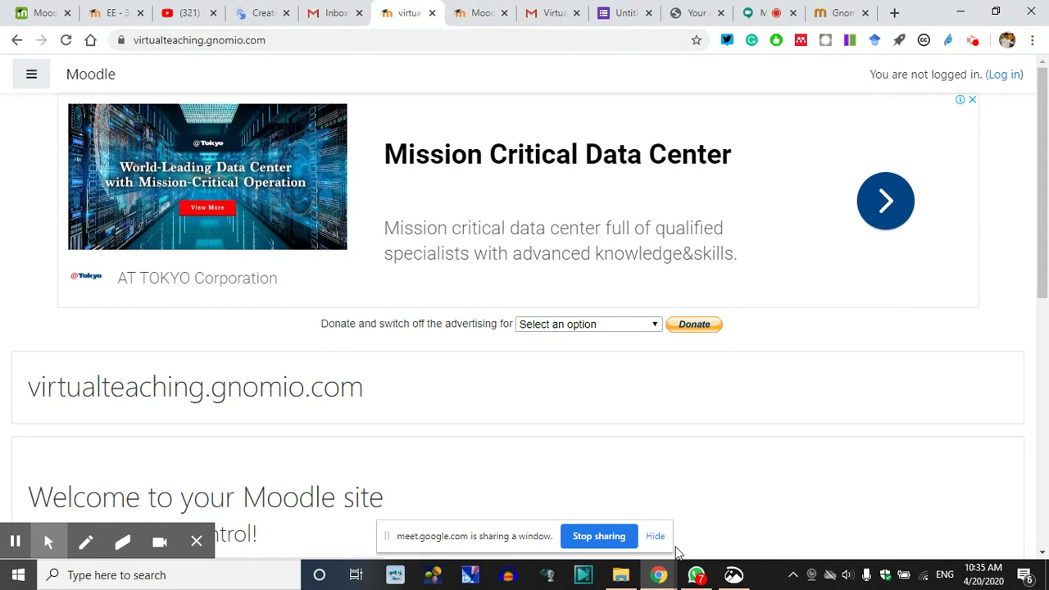
mouse_move(696, 579)
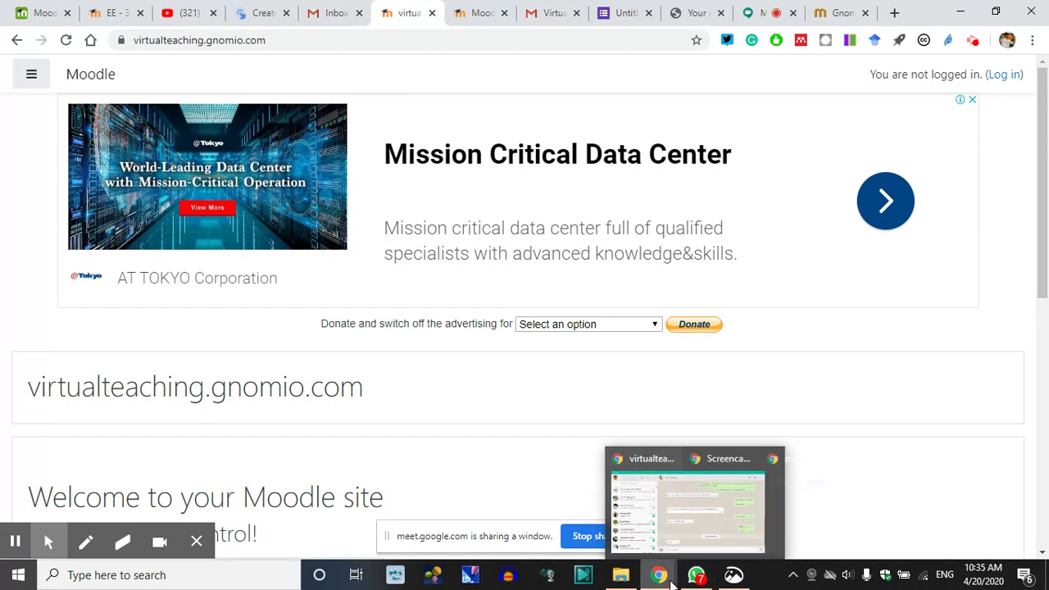
Return to the EE - 3D participants list and go to the site Home page from the sidebar
left_click(115, 10)
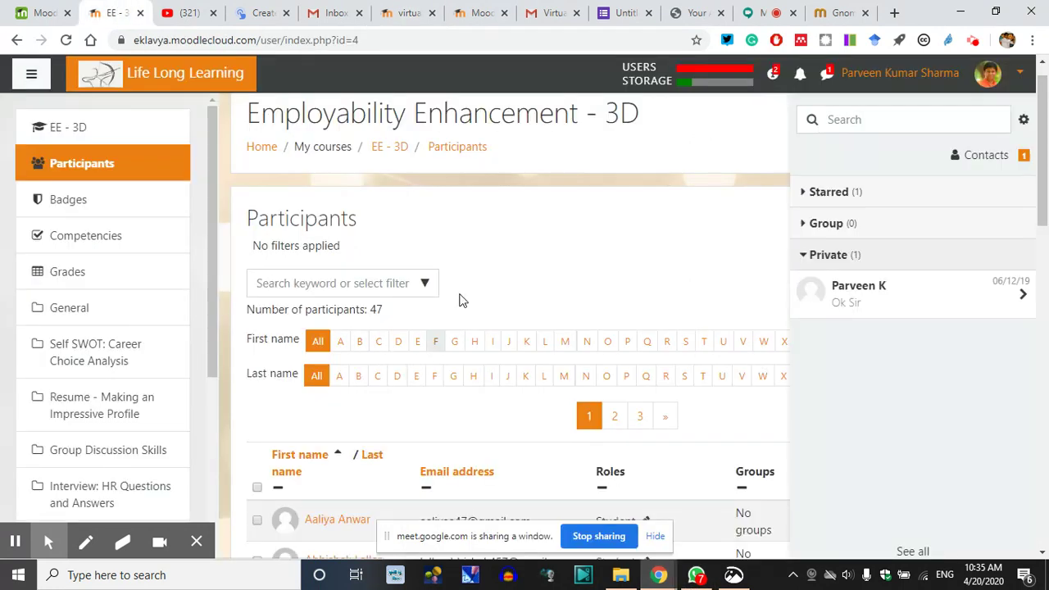
scroll(525, 248, "down", 2)
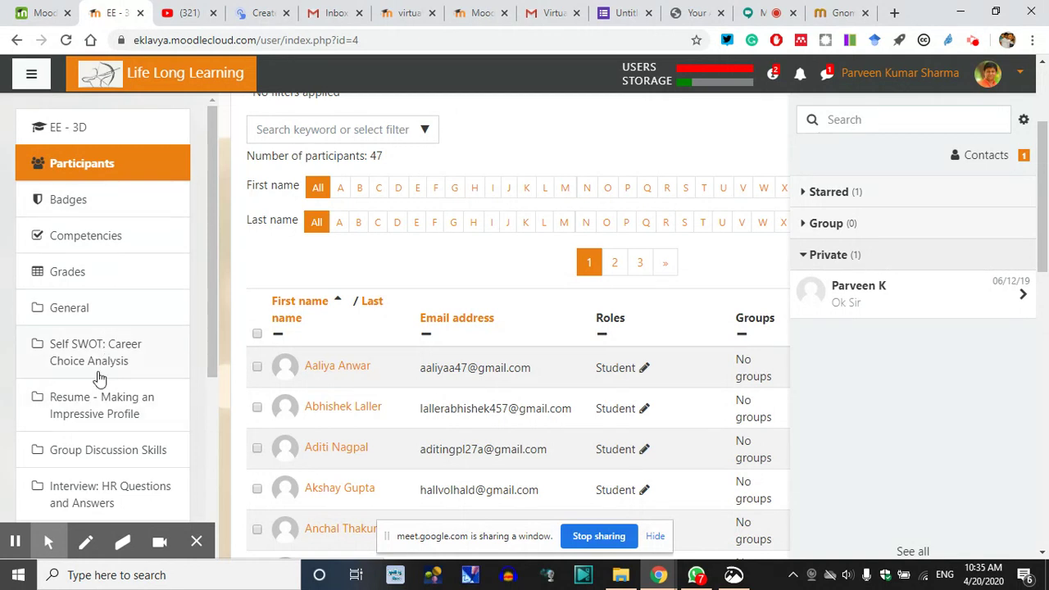
scroll(101, 377, "down", 2)
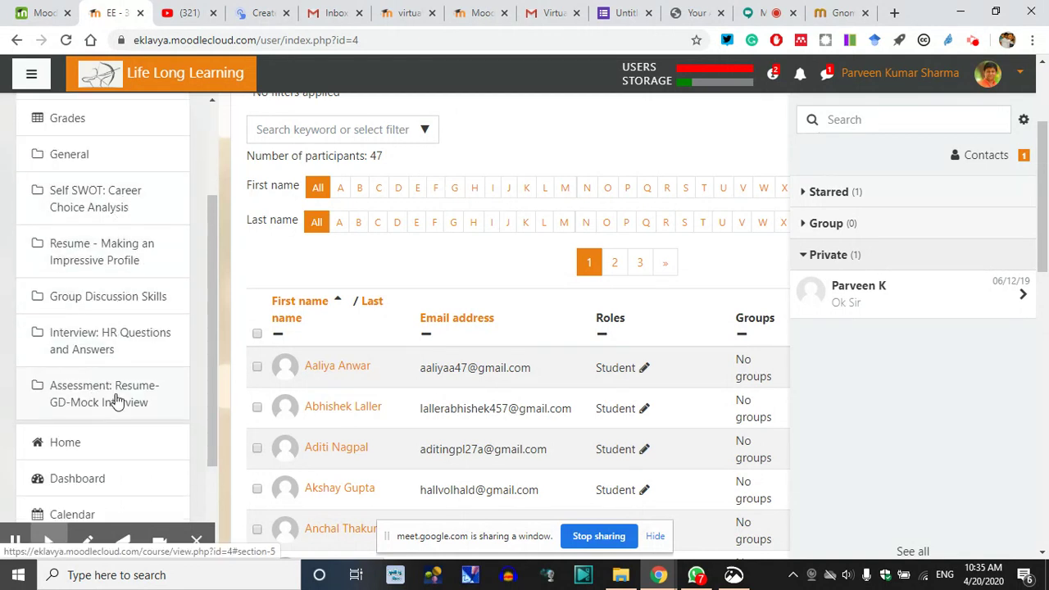
scroll(147, 392, "down", 2)
left_click(94, 307)
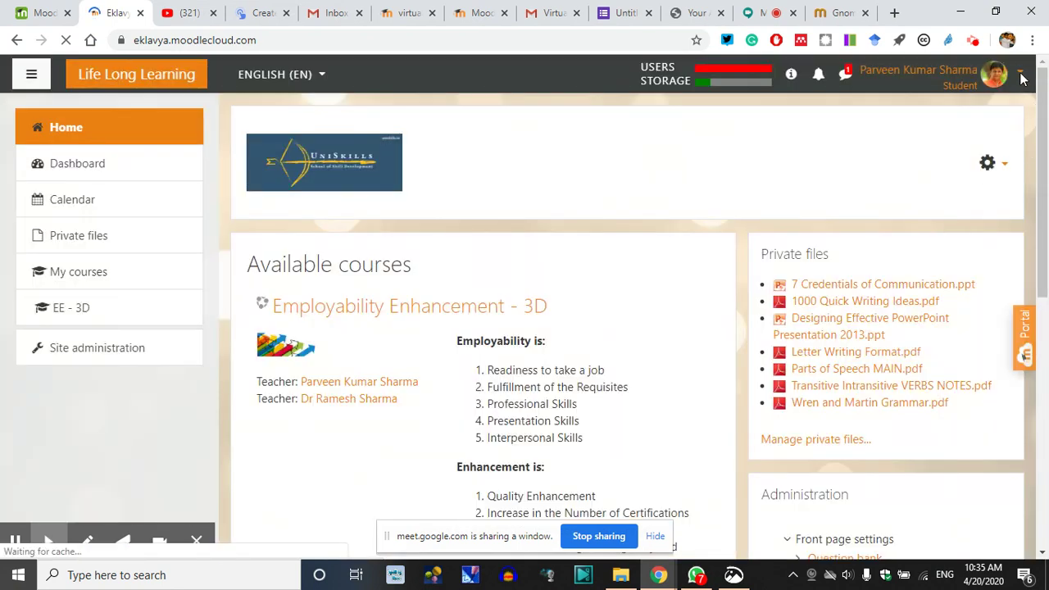
Return from the student view to the normal role, then switch to the virtualteaching.gnomio.com tab
left_click(1021, 75)
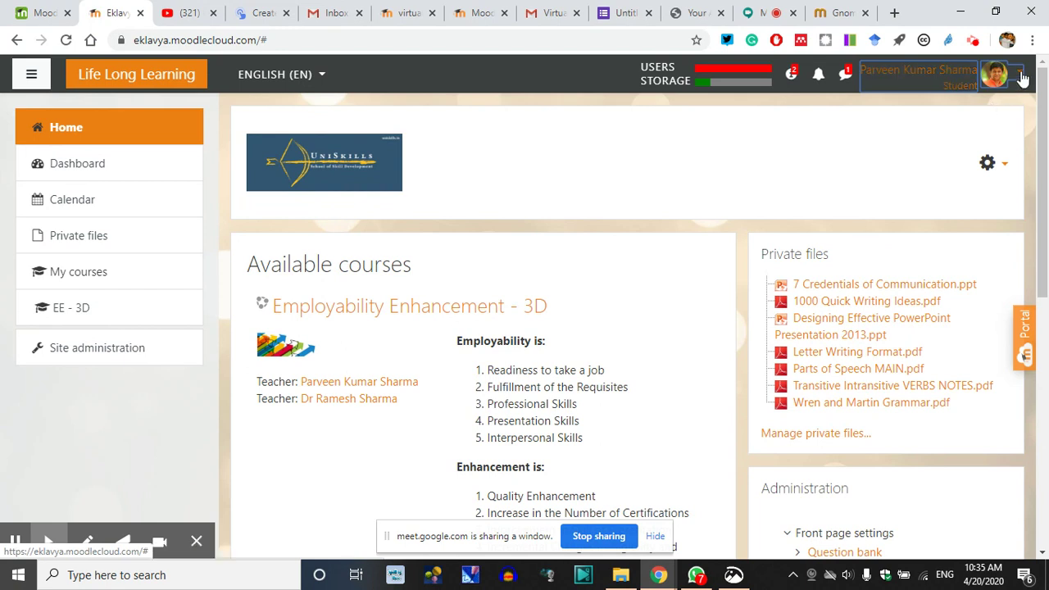
left_click(1021, 75)
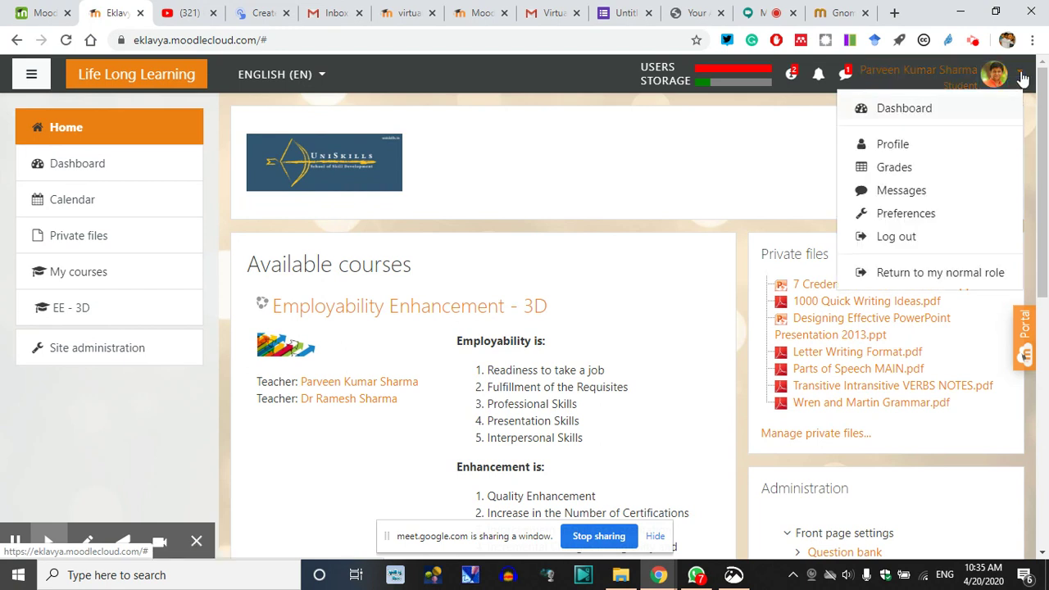
left_click(906, 273)
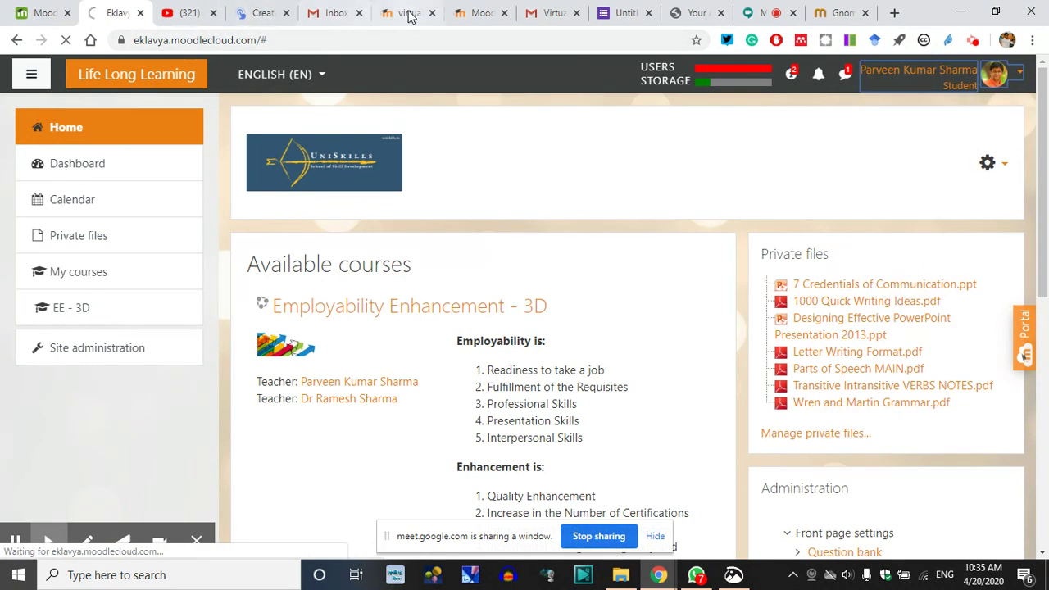
left_click(412, 12)
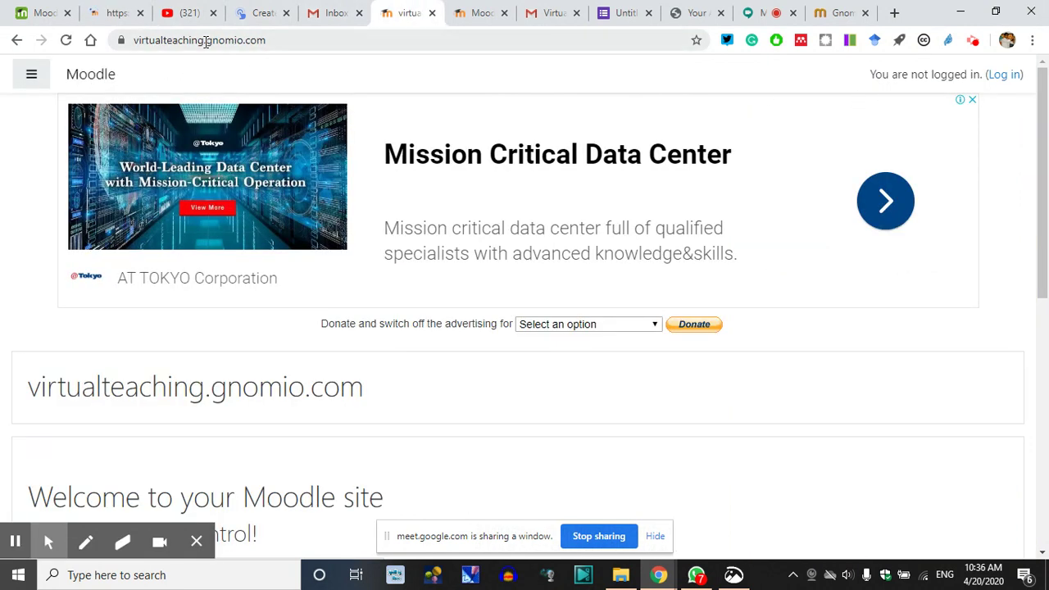
Strip 'virtualteaching.' from the address to load the main gnomio.com site
left_click_drag(207, 41, 89, 40)
key("BackSpace")
key("Return")
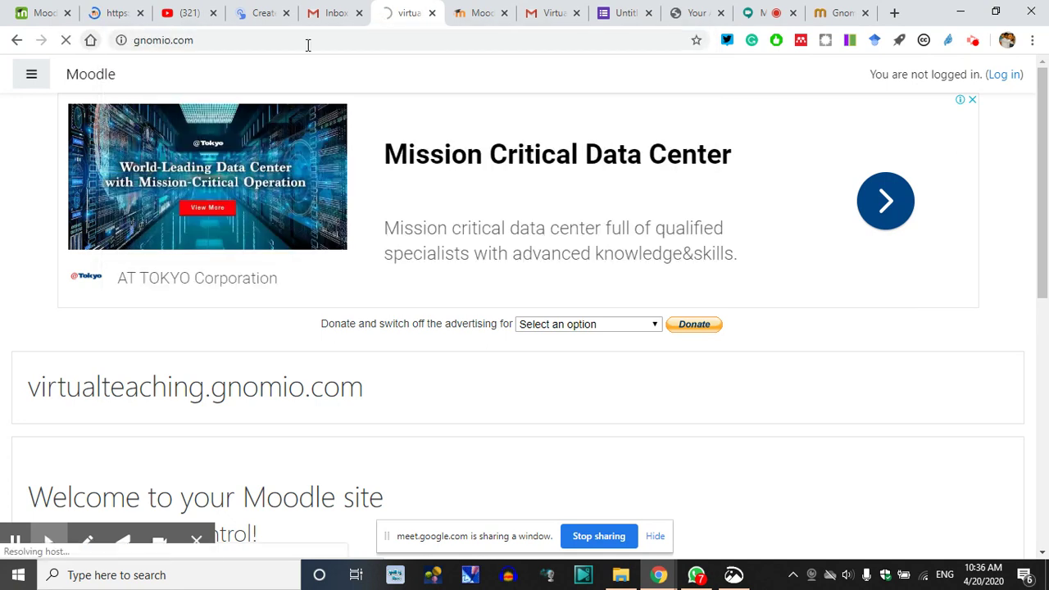
Move the Moodle sandbox demo tab to first place and show the form's response summary
left_click(471, 6)
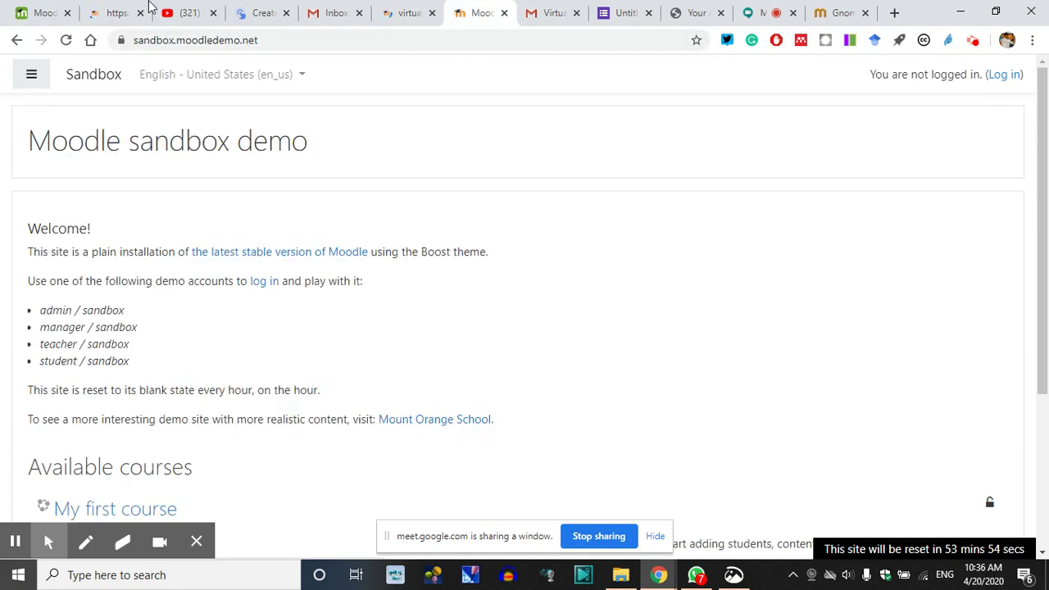
left_click_drag(484, 13, 160, 20)
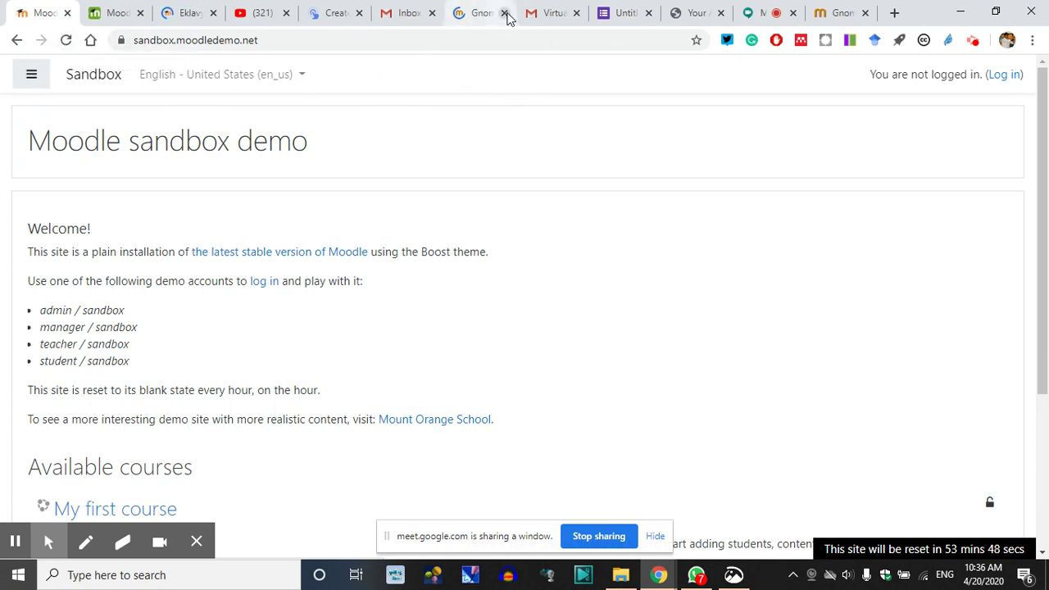
left_click(557, 12)
left_click(629, 13)
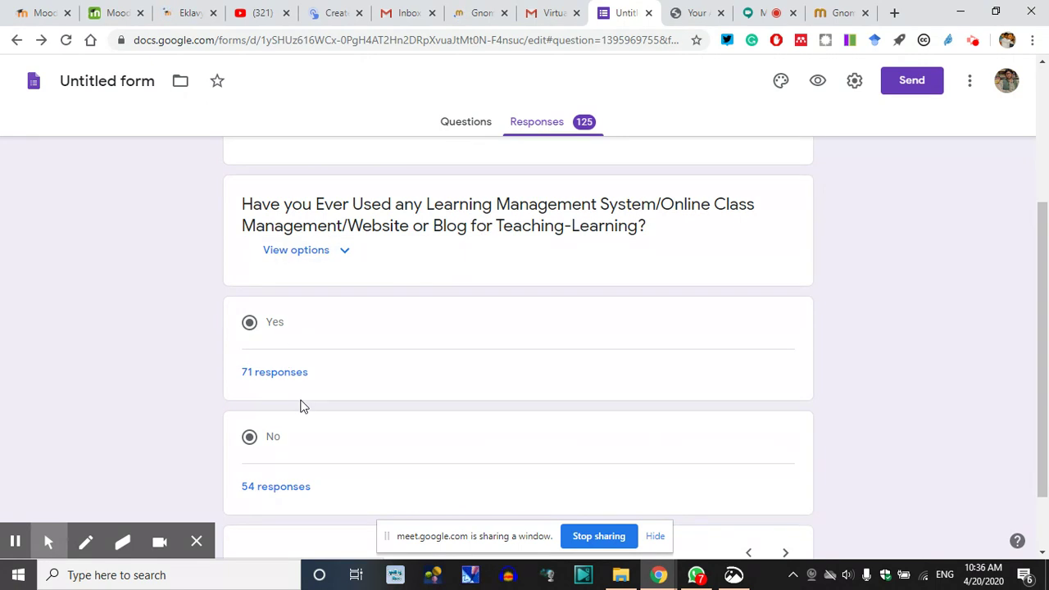
Show the Moodle training question's results: 100 No, 25 Yes
left_click(344, 253)
left_click(343, 251)
scroll(564, 227, "up", 4)
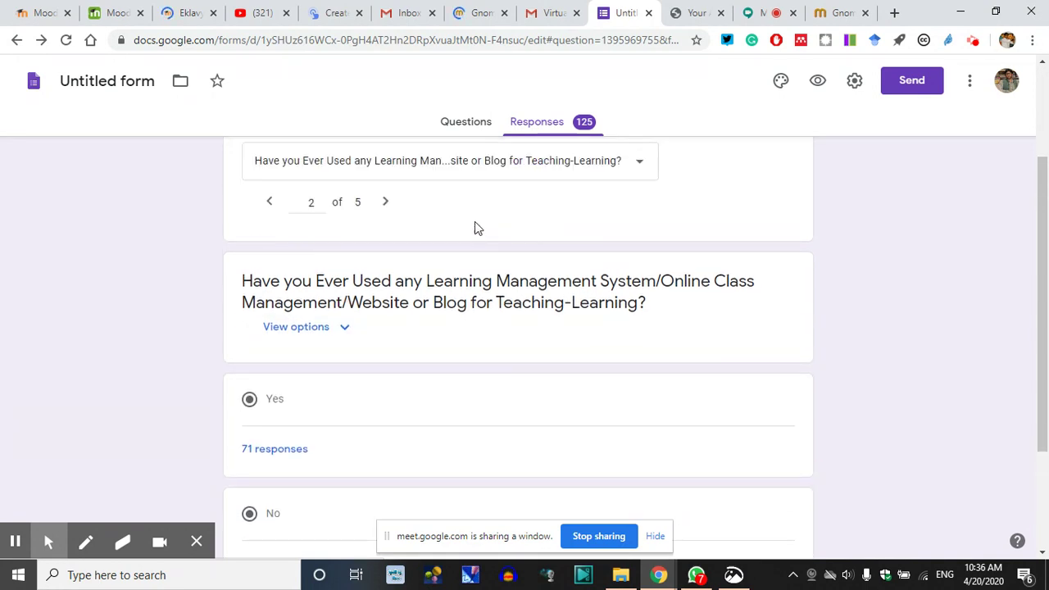
left_click(457, 248)
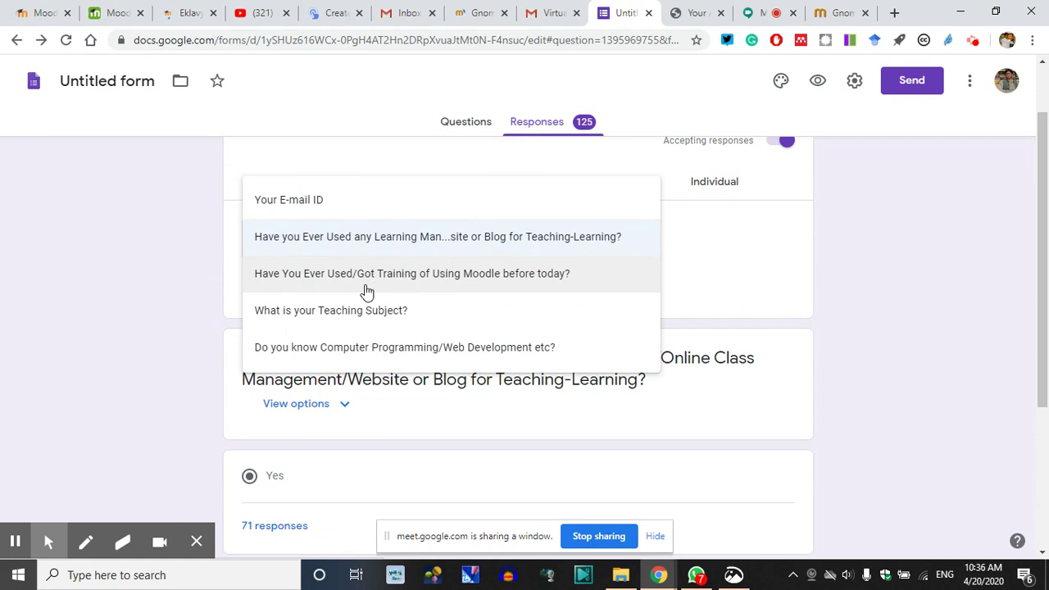
left_click(412, 276)
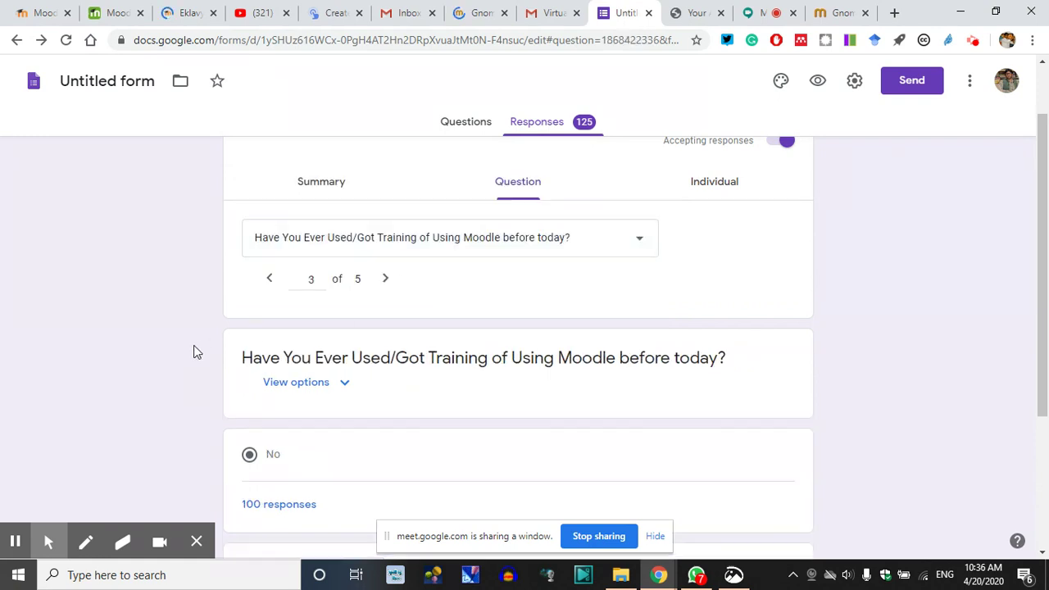
scroll(187, 358, "down", 2)
scroll(187, 357, "down", 1)
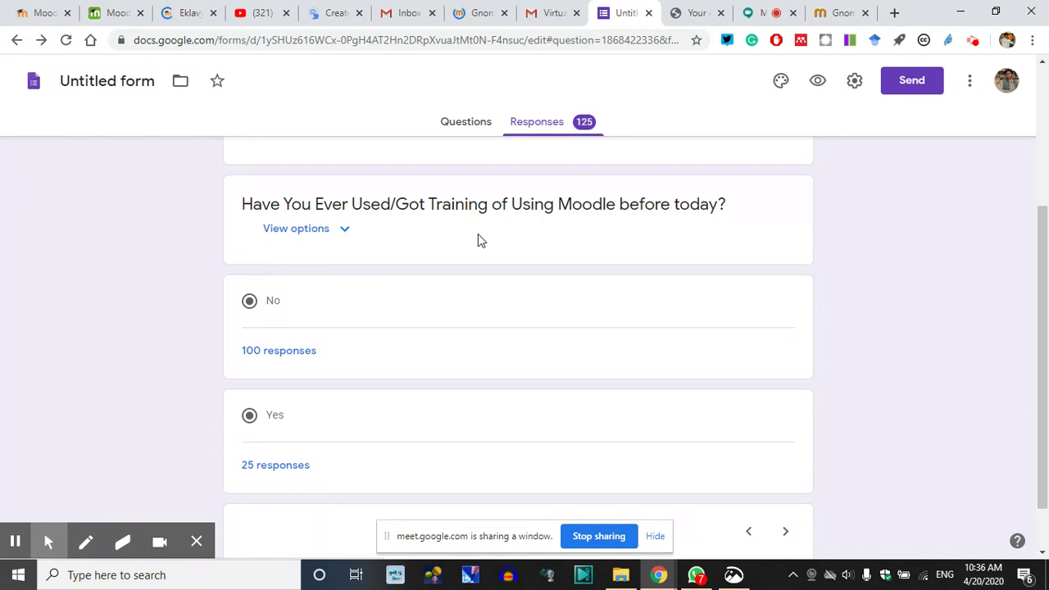
scroll(399, 292, "up", 1)
scroll(391, 302, "up", 2)
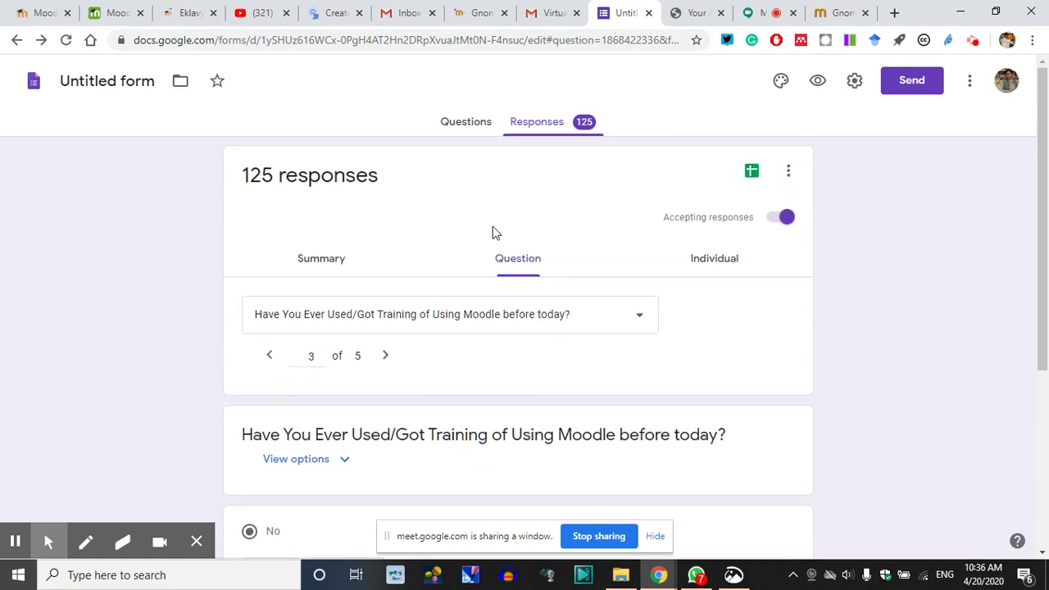
Bring up the Virtual Teaching meeting-instructions email in Gmail
left_click(549, 9)
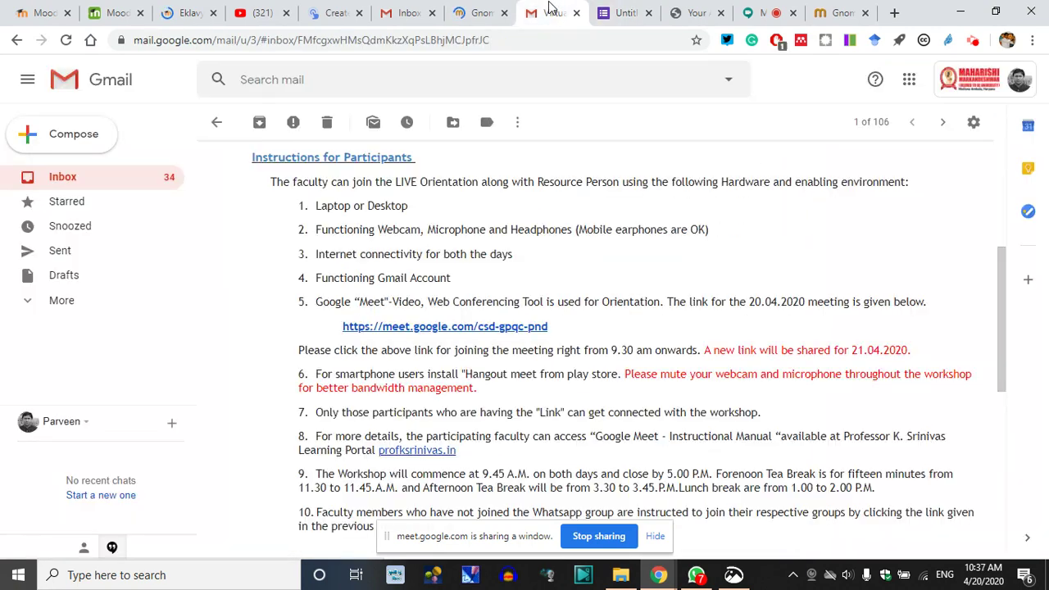
scroll(330, 328, "up", 2)
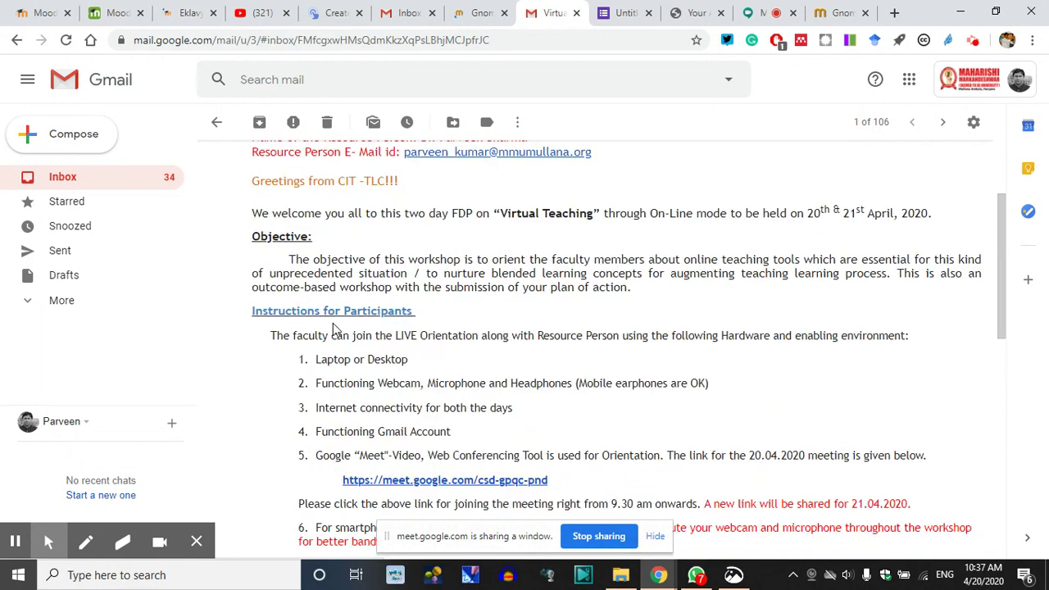
scroll(494, 321, "up", 3)
left_click(217, 122)
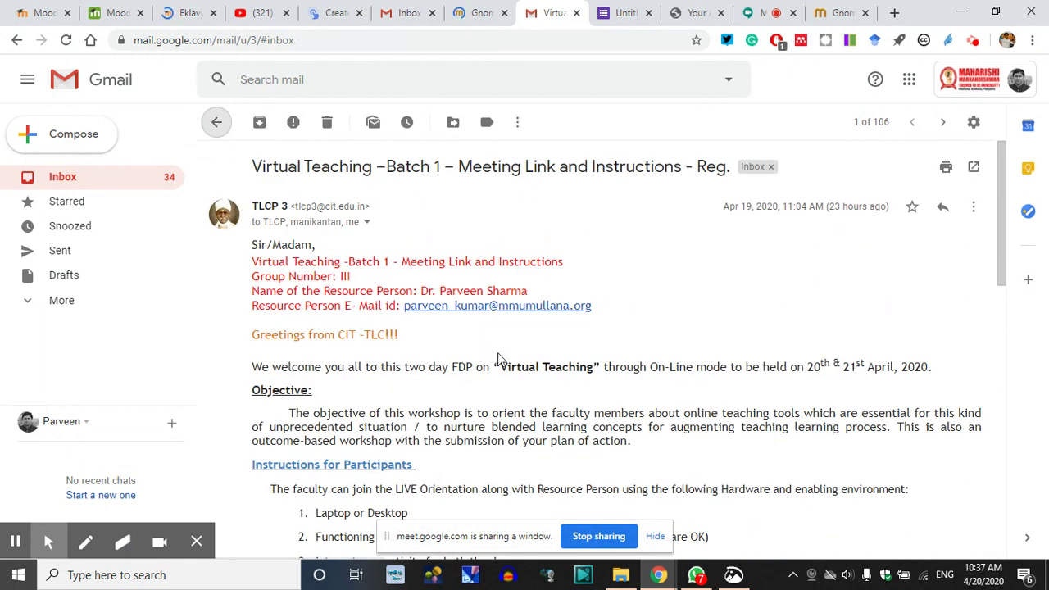
Show Gnomio's Create your site page, then the 20-21 April MOODLE Workshop CIT folder
left_click(474, 12)
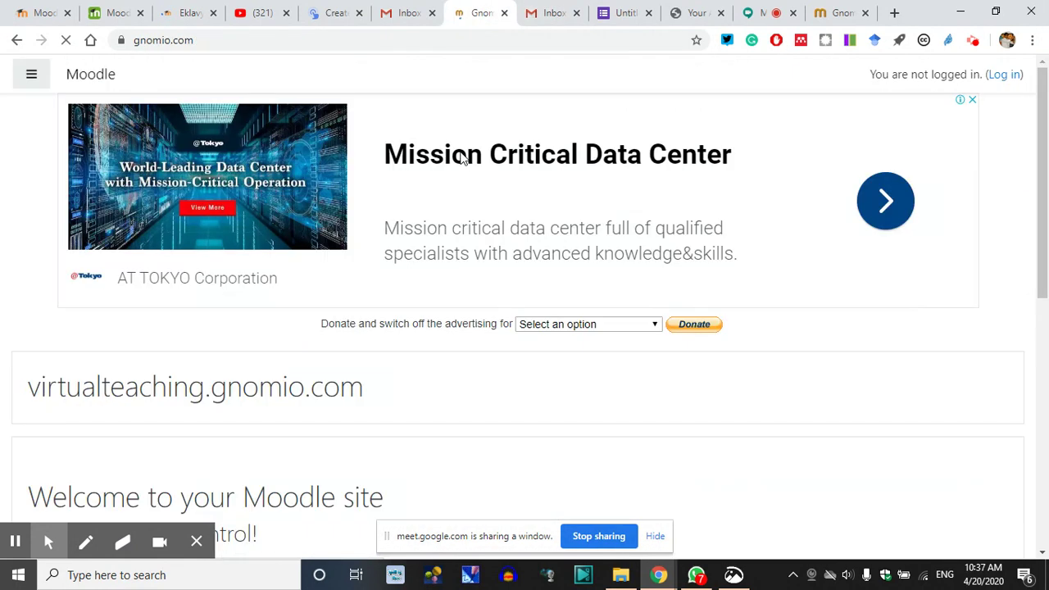
left_click(209, 41)
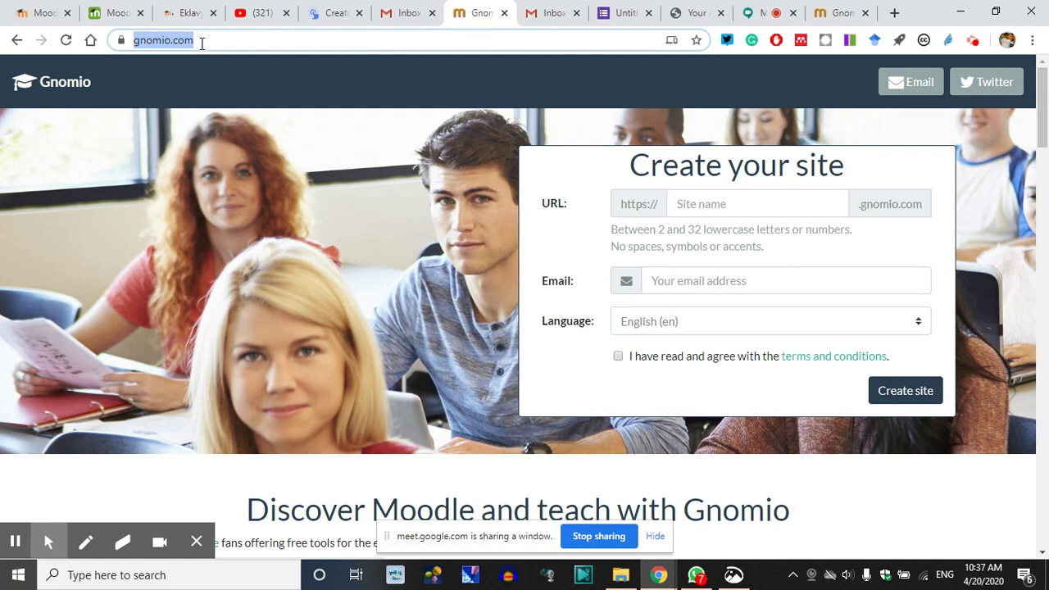
left_click(771, 88)
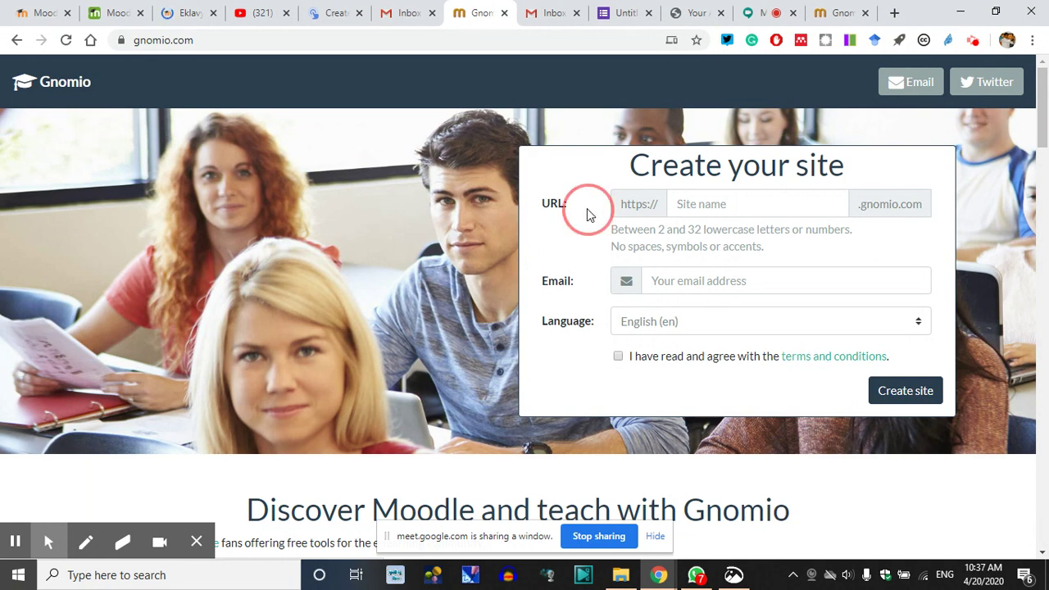
left_click(555, 299)
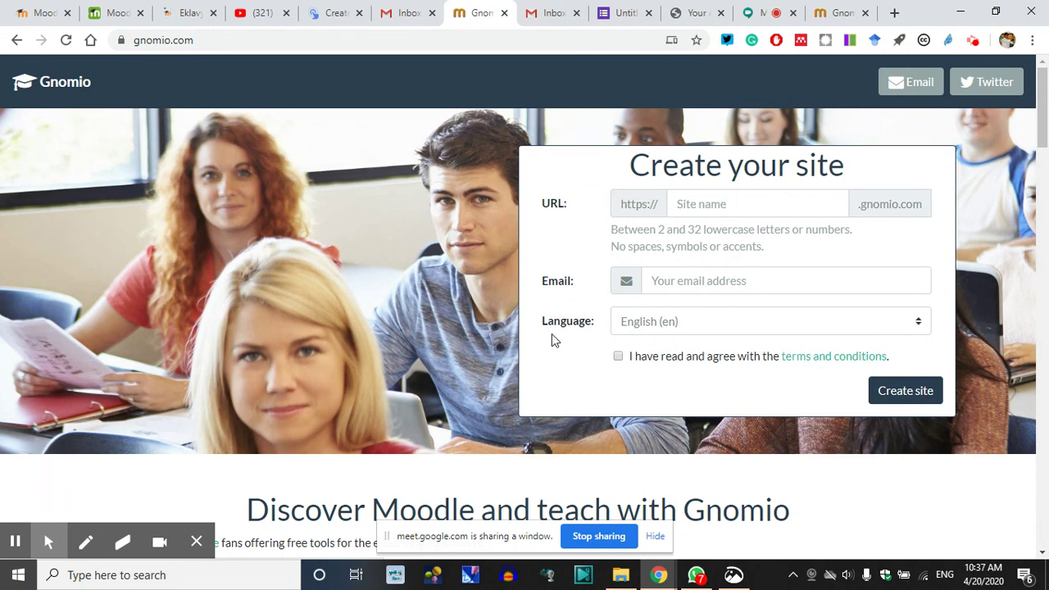
left_click(620, 575)
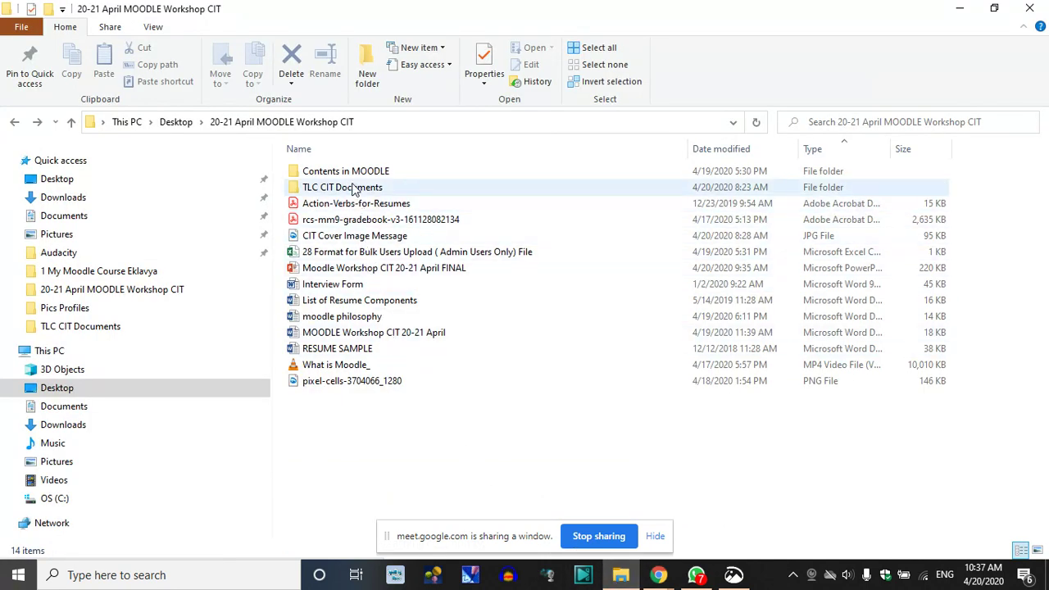
Open the Moodle Workshop CIT 20-21 April FINAL presentation from the workshop folder
left_click(261, 127)
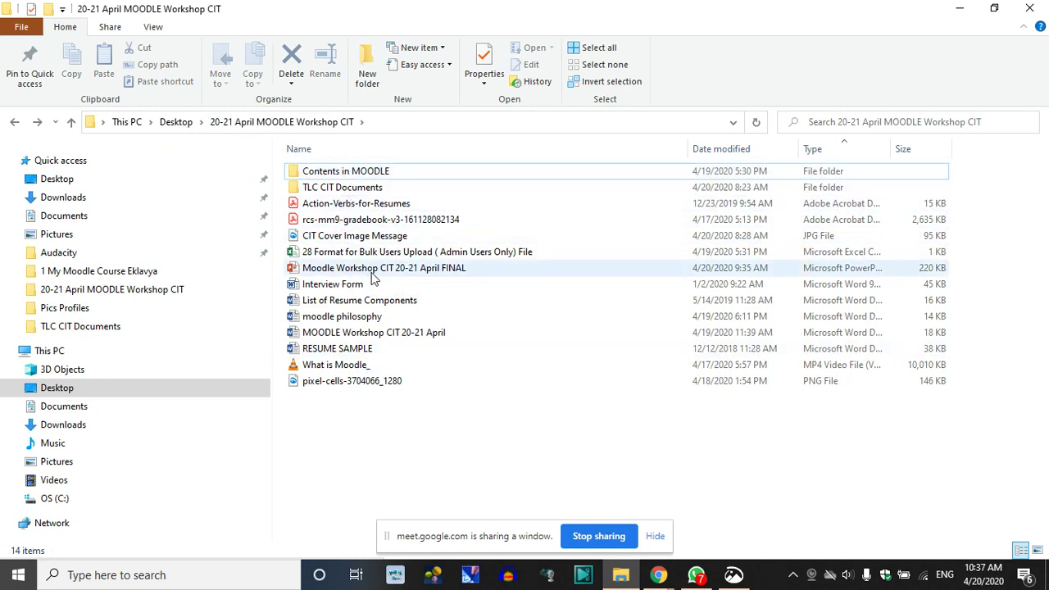
double_click(373, 270)
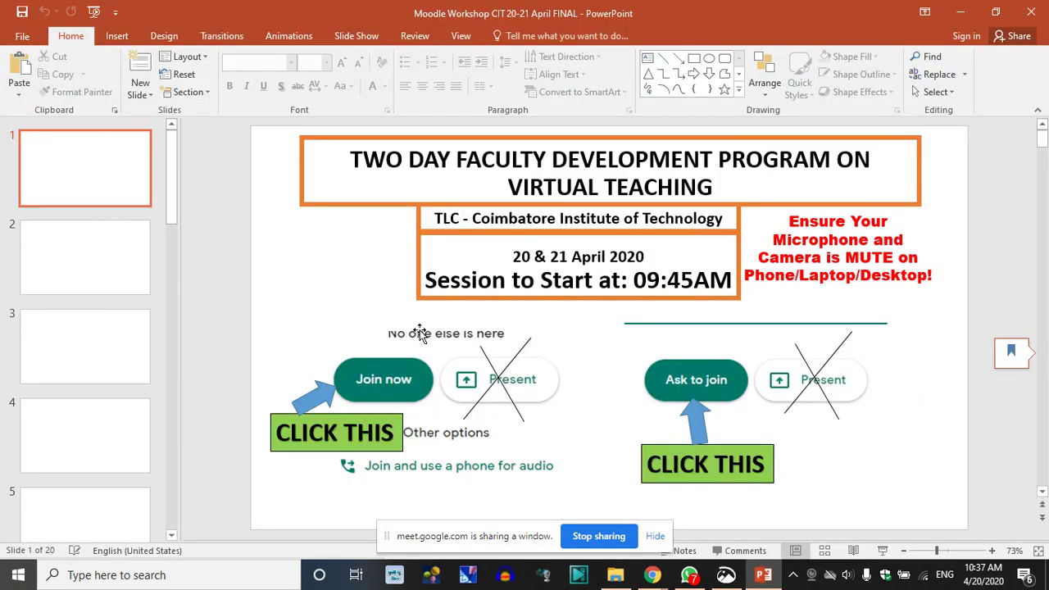
Show slide 4's Day 01 agenda and highlight the first items and Moodle Basics
left_click(141, 434)
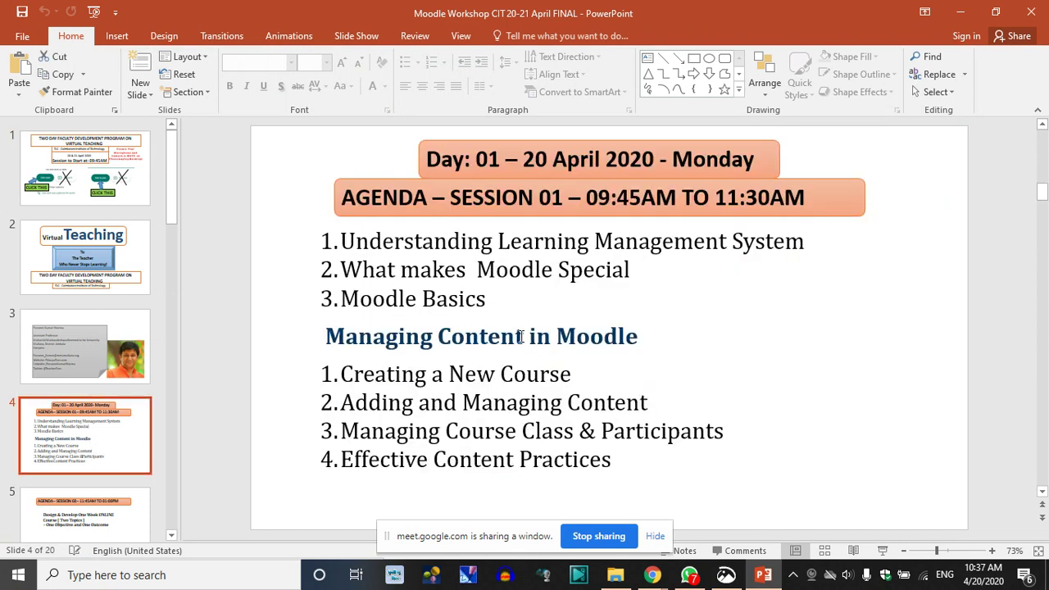
left_click(428, 298)
left_click_drag(637, 267, 341, 241)
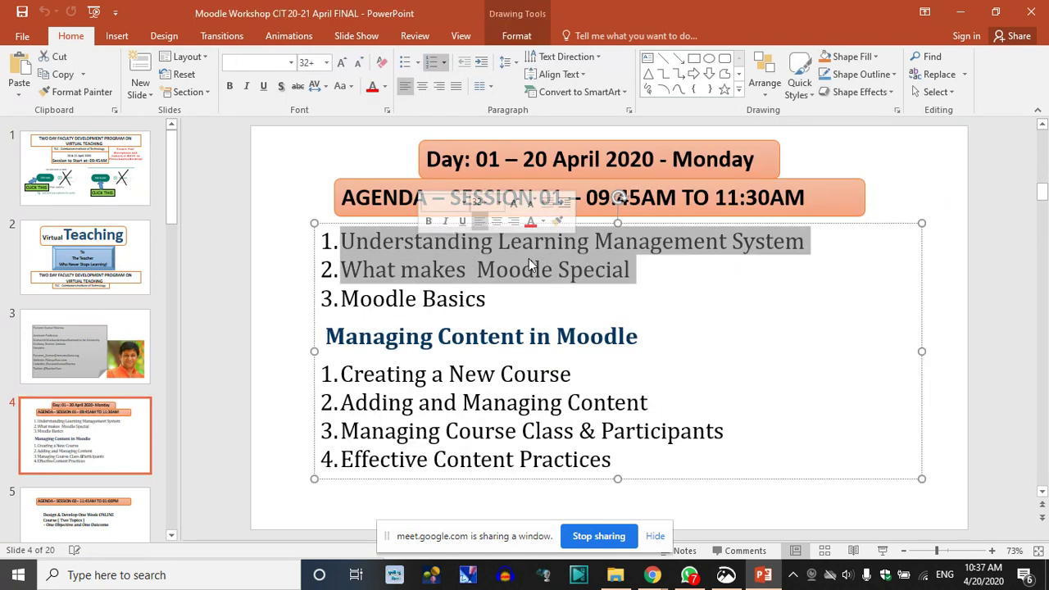
left_click(565, 269)
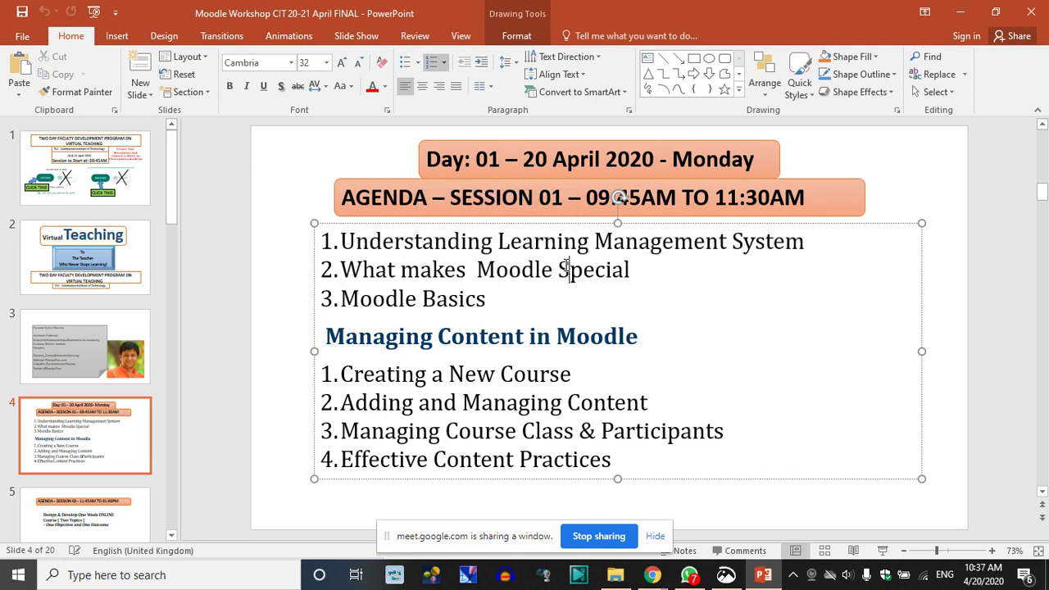
left_click_drag(490, 302, 342, 300)
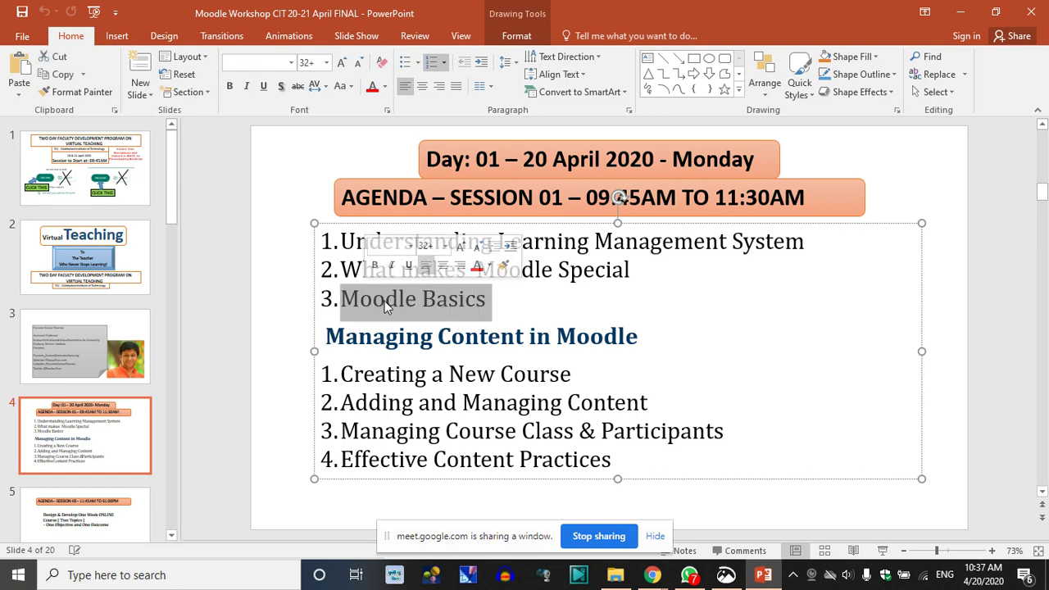
left_click(398, 301)
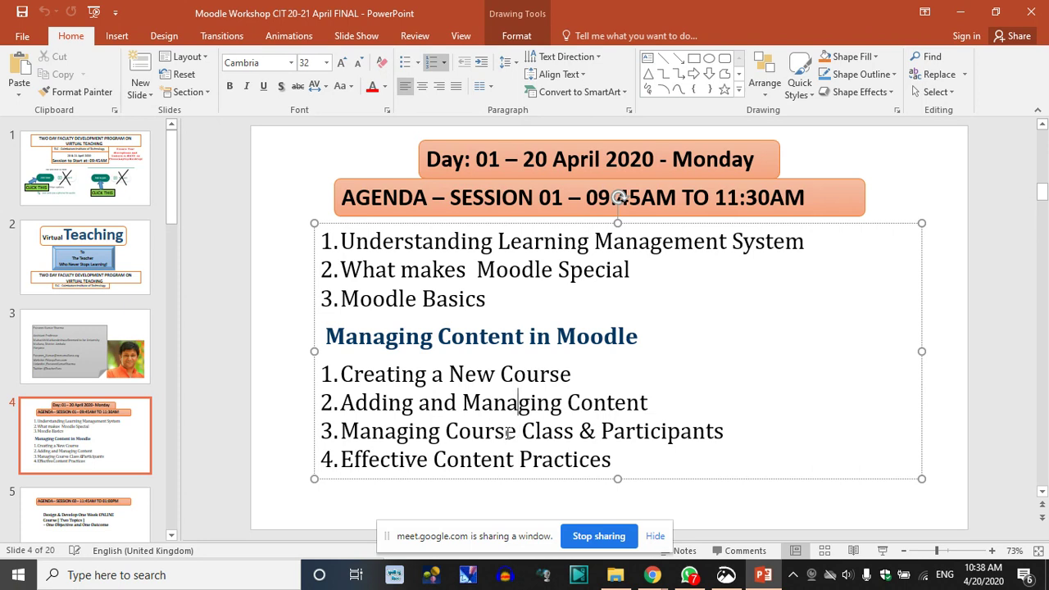
Point out Managing Course Class & Participants and Creating a New Course, then highlight the whole agenda
left_click(636, 431)
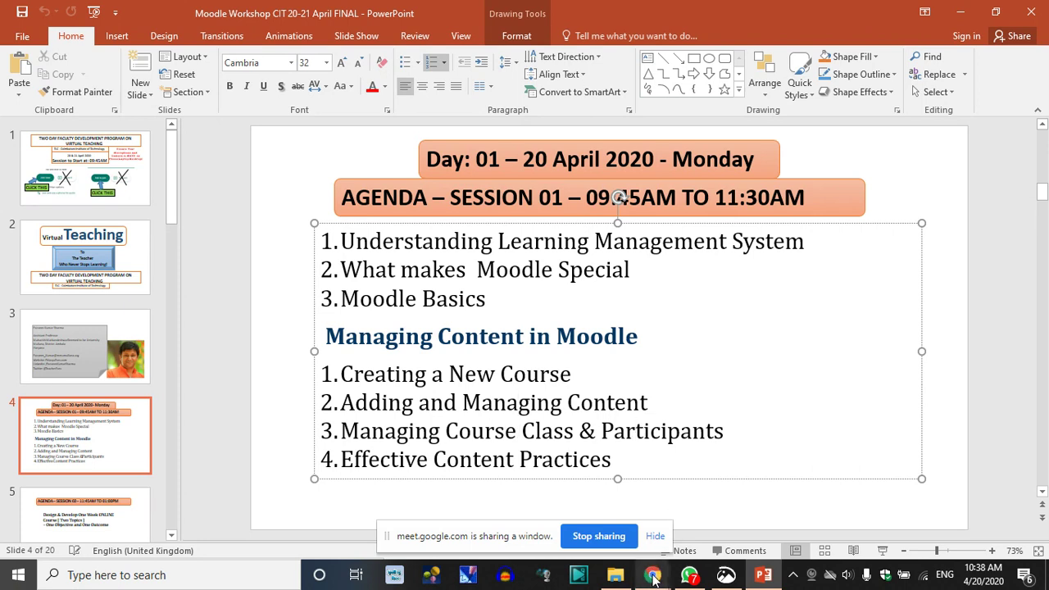
mouse_move(650, 576)
left_click(476, 374)
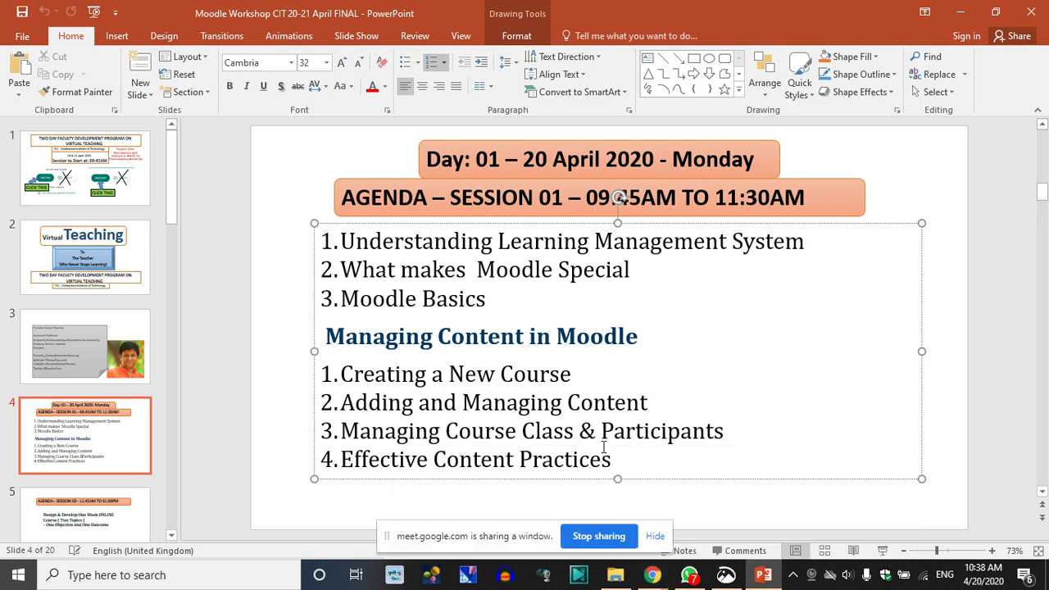
left_click_drag(615, 462, 323, 239)
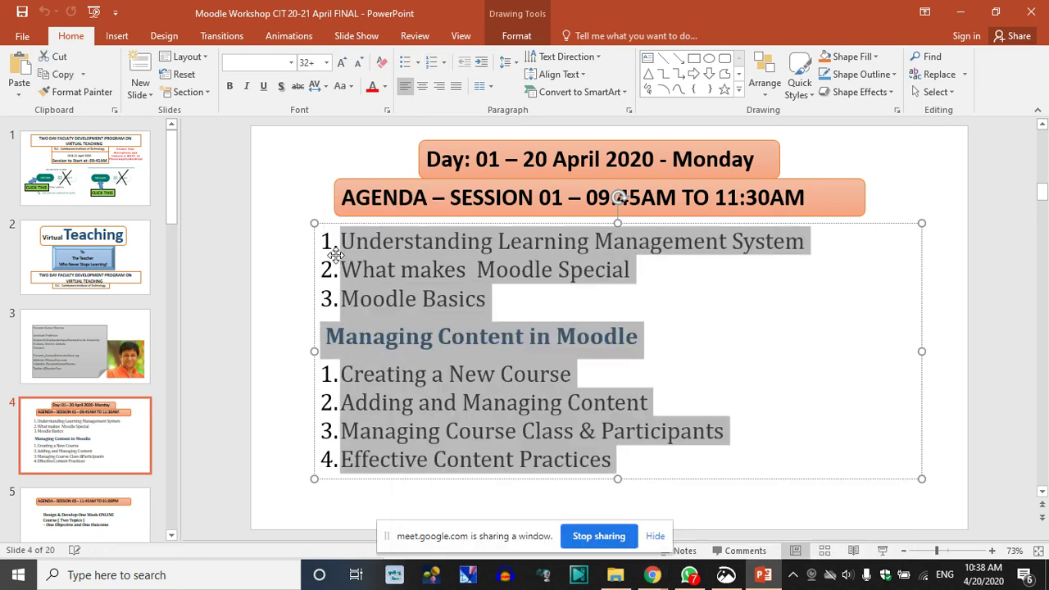
Bring the Gnomio Create your site page forward and point out its site creation form
mouse_move(653, 576)
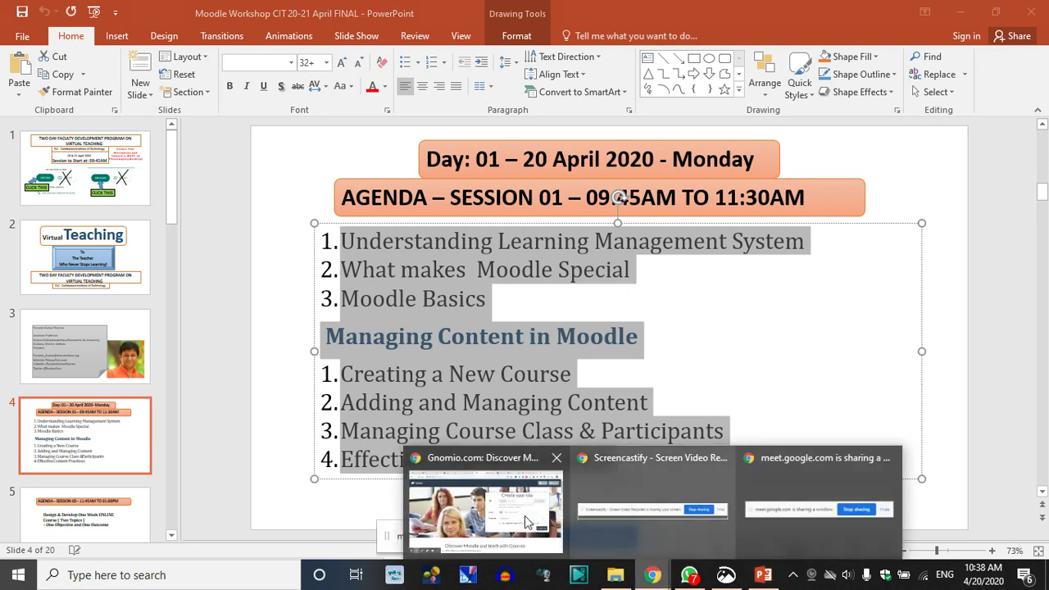
left_click(511, 508)
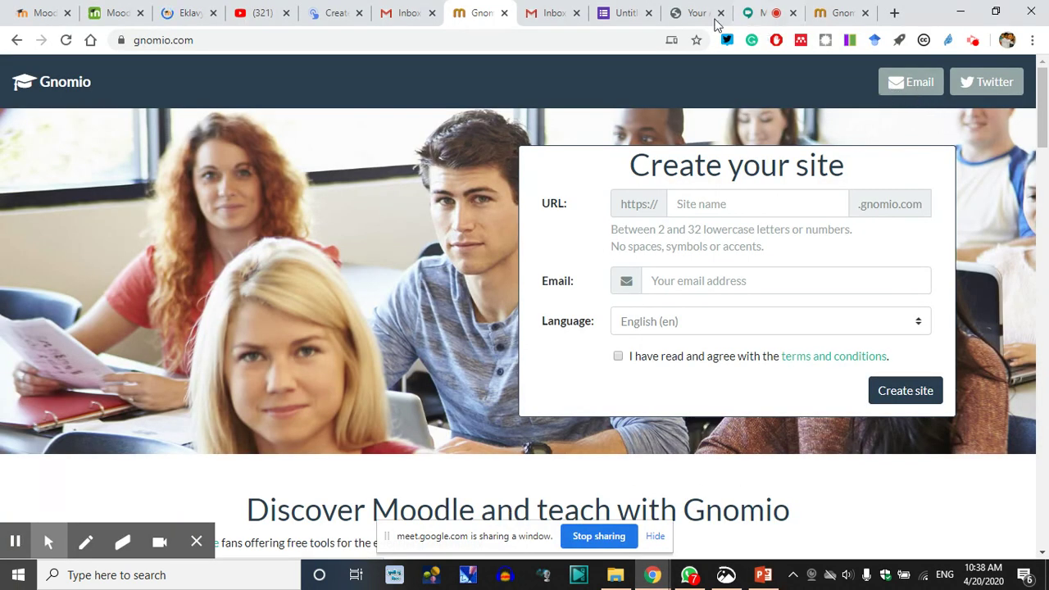
mouse_move(196, 541)
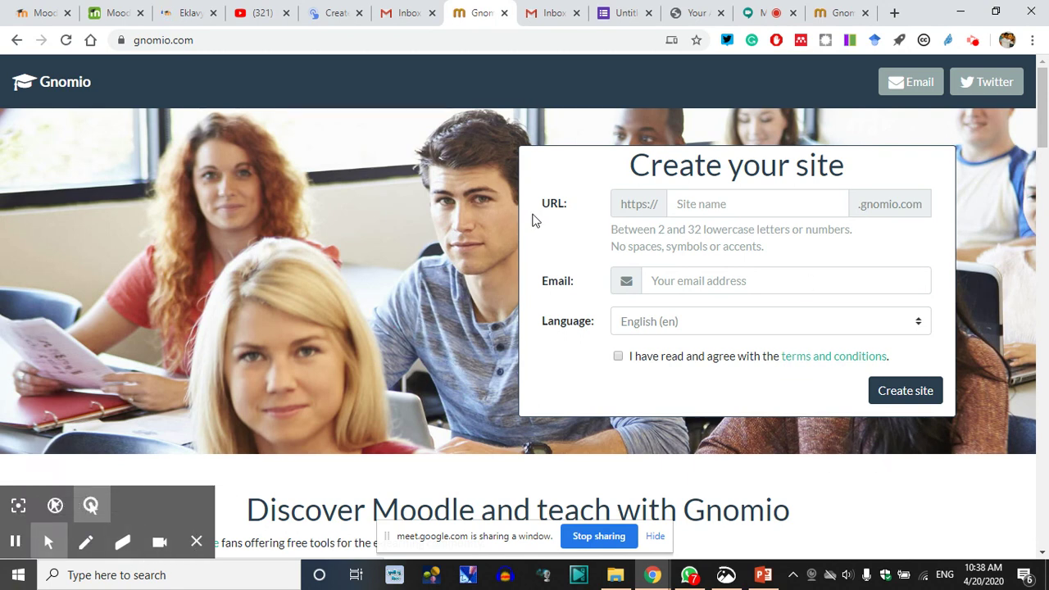
left_click(565, 228)
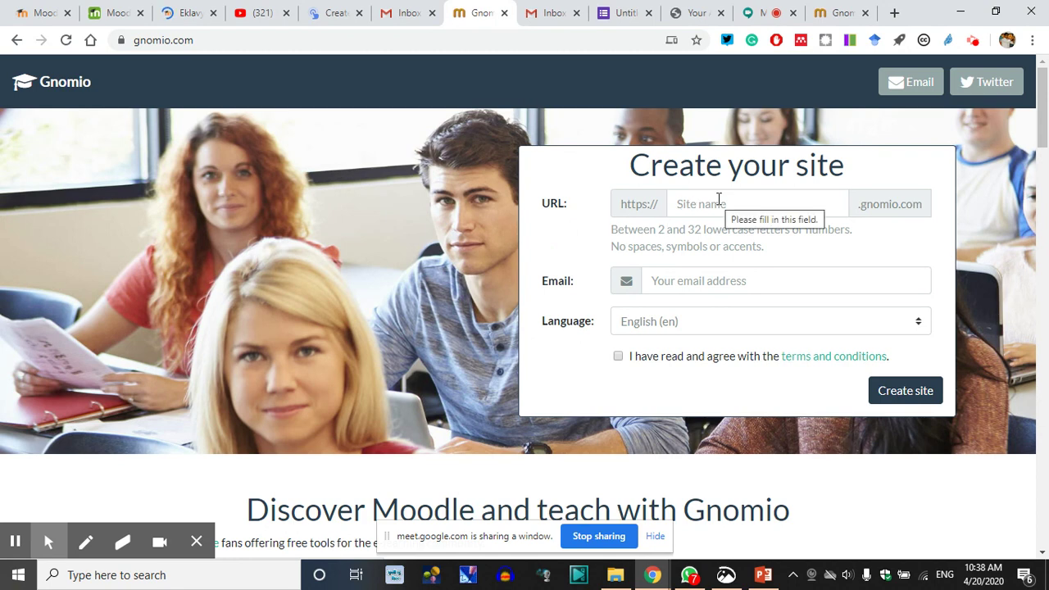
mouse_move(654, 575)
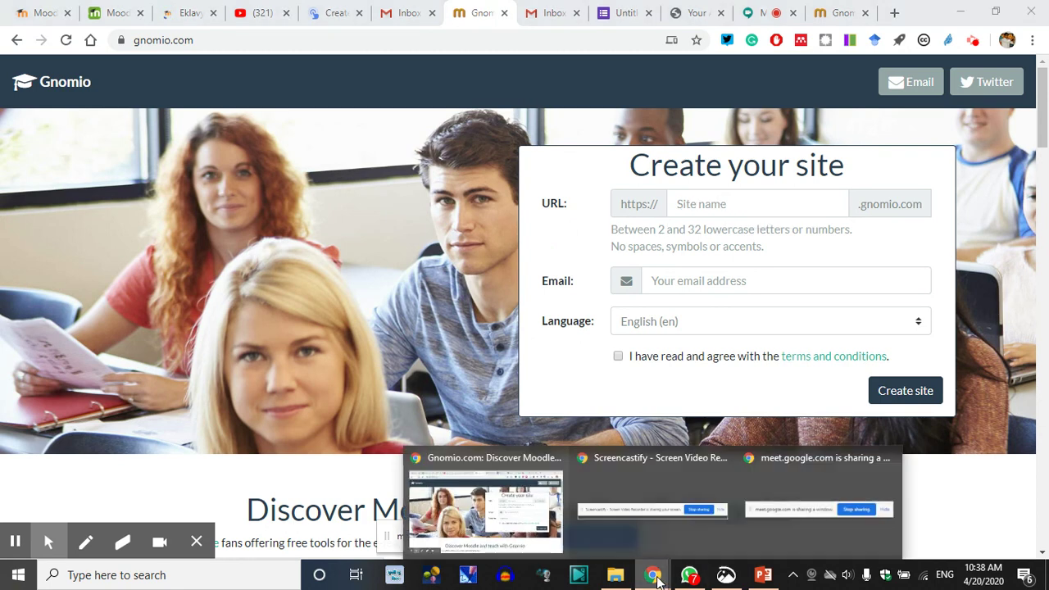
left_click(521, 535)
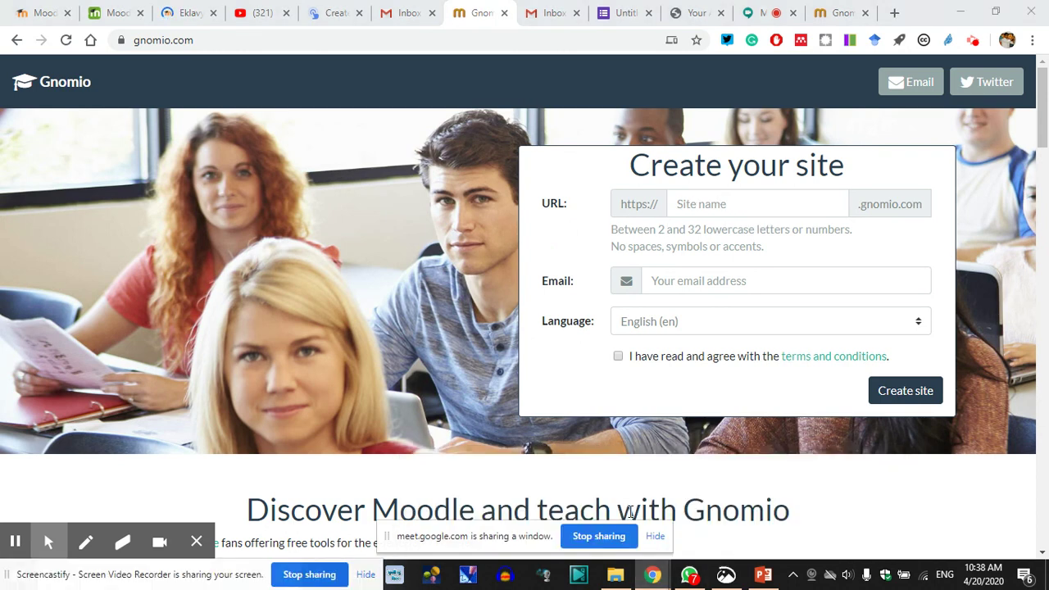
Back in the Meet call, read the participants' chat questions, turn on captions, then close the chat
left_click(768, 13)
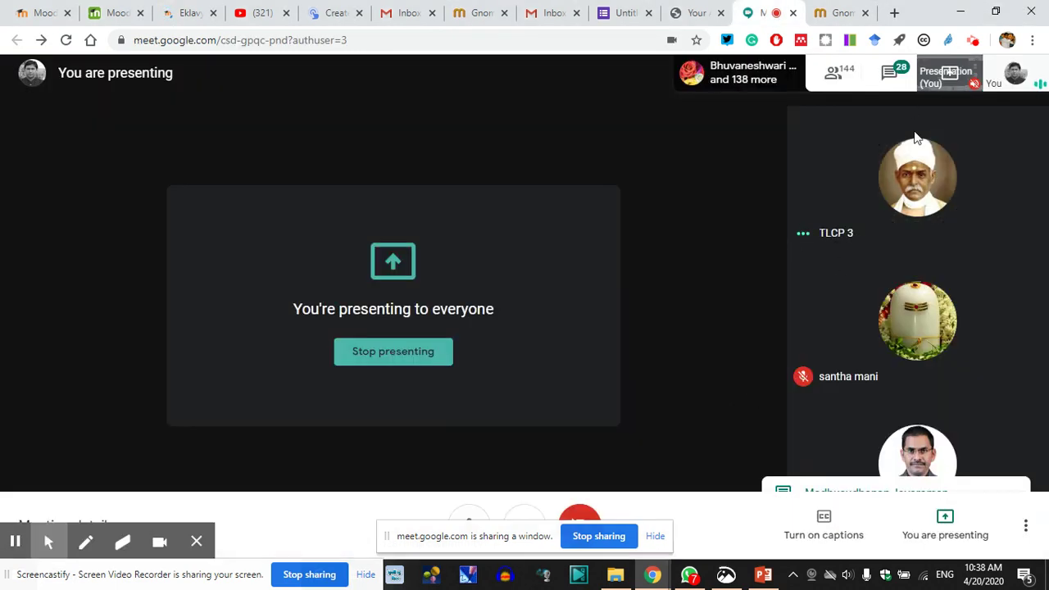
left_click(889, 73)
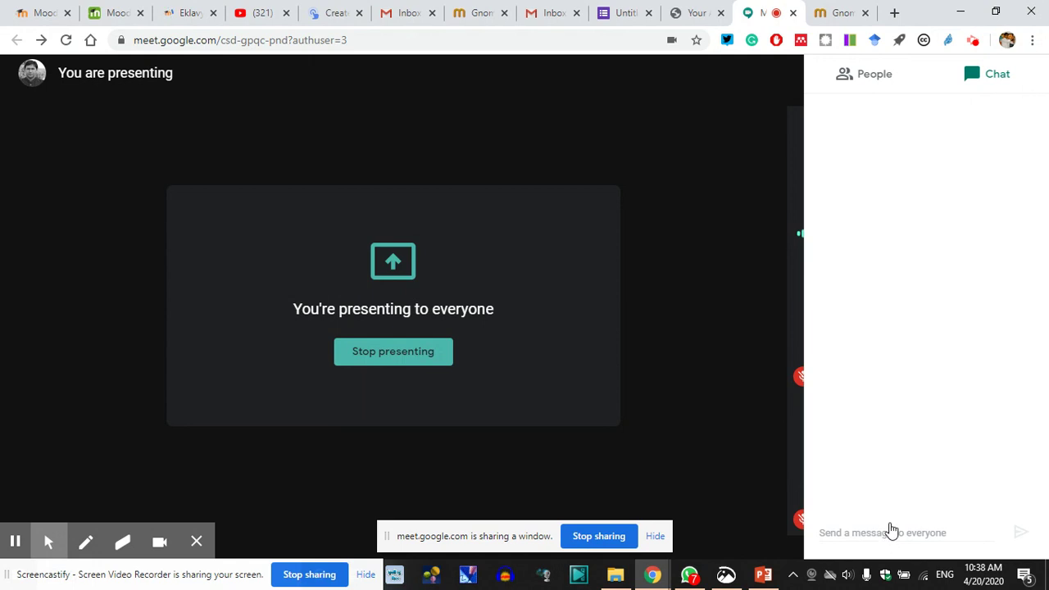
type("Adding and Managing Content Managing Course Class & Participants Effective Content Practices")
key("ctrl+z")
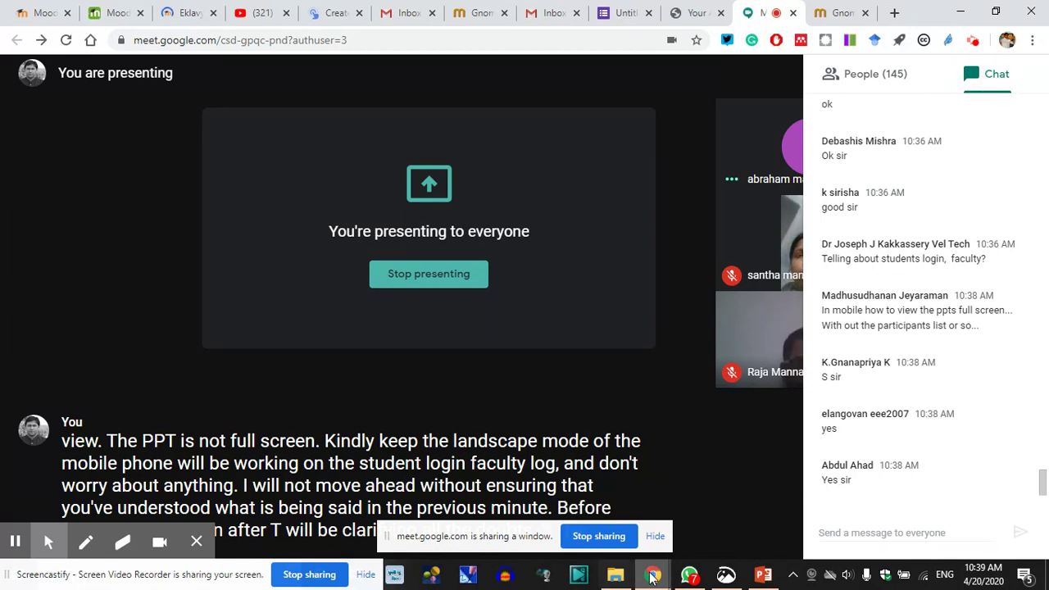
mouse_move(652, 574)
left_click(512, 508)
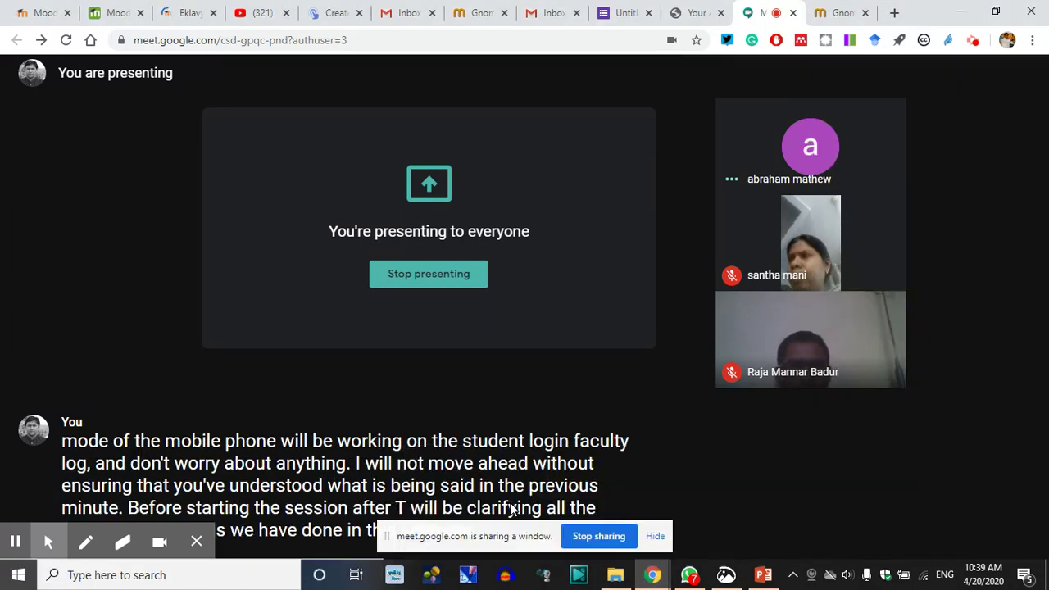
Move the Gnomio tab beside the Meet call and switch to the Eklavya Moodle site
left_click(482, 10)
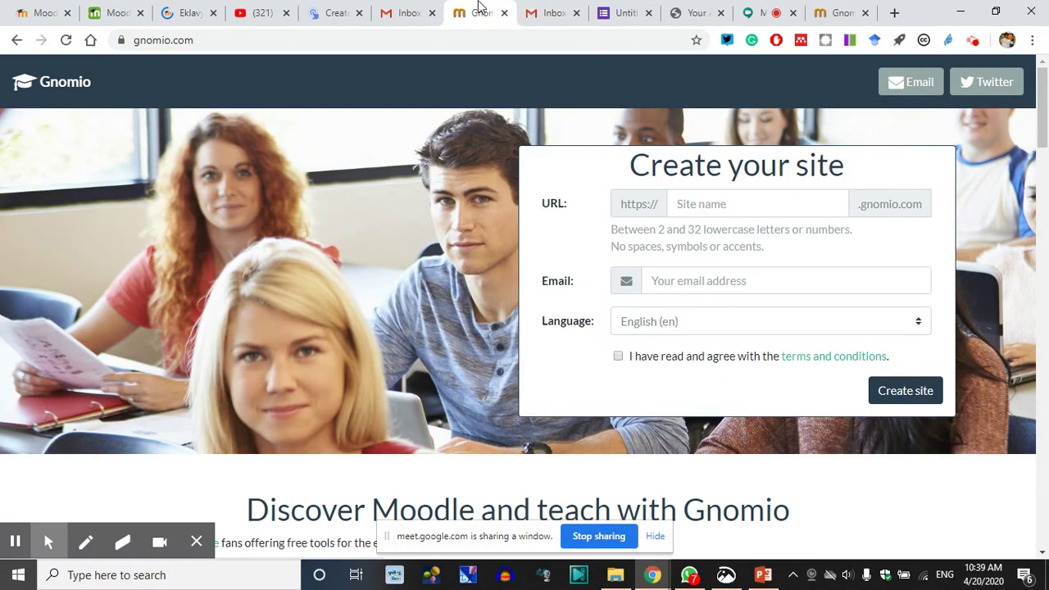
left_click_drag(482, 9, 667, 8)
left_click(184, 18)
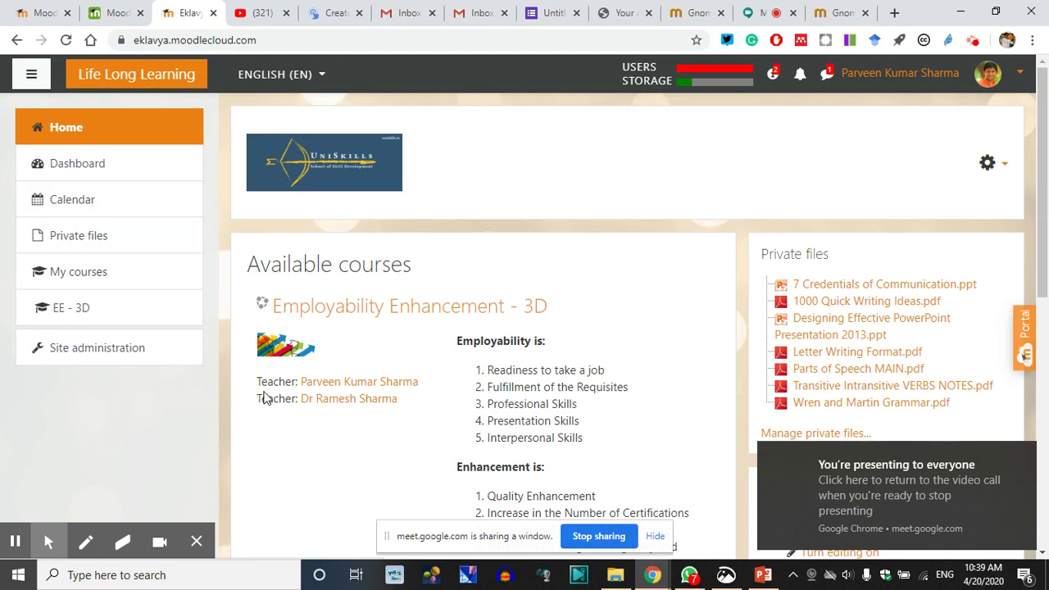
left_click(478, 176)
mouse_move(480, 176)
left_mouse_down()
mouse_move(320, 204)
mouse_move(203, 256)
mouse_move(135, 221)
mouse_move(133, 480)
left_mouse_up()
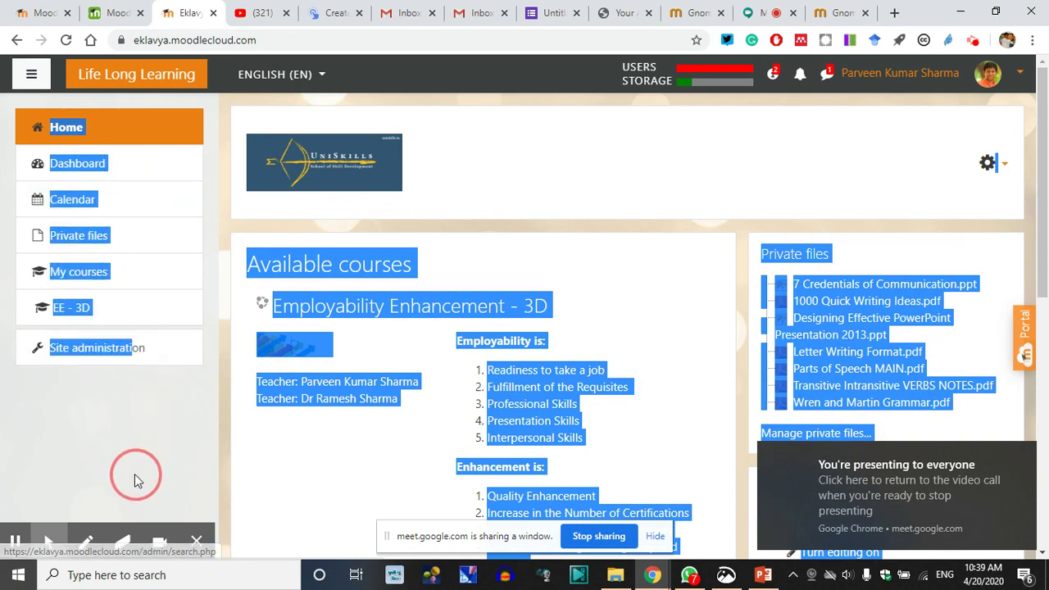
left_click(251, 402)
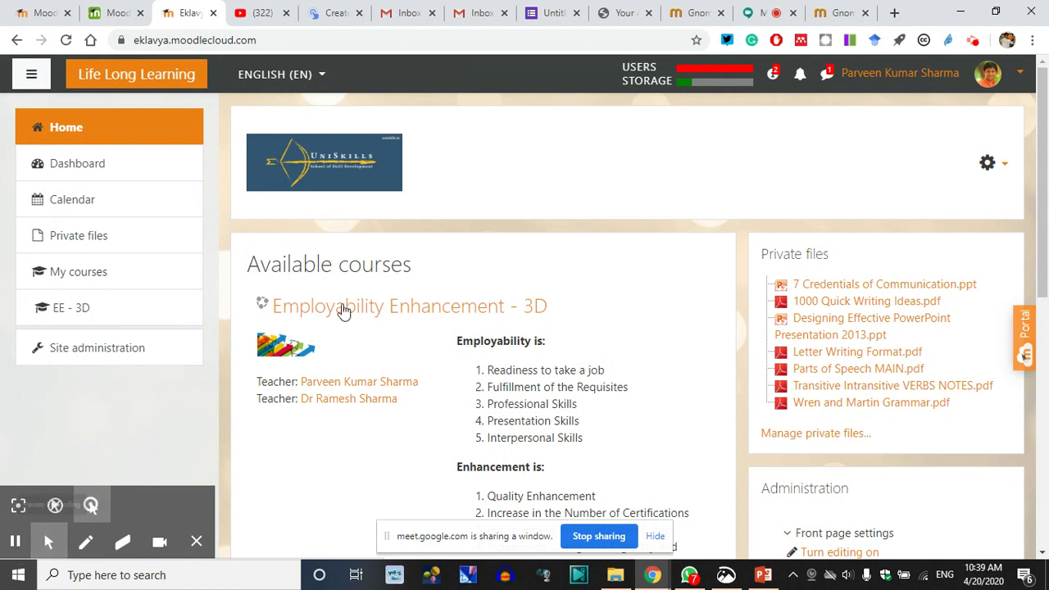
Scroll through the Life Long Learning front page and bring up the account options
scroll(428, 331, "down", 2)
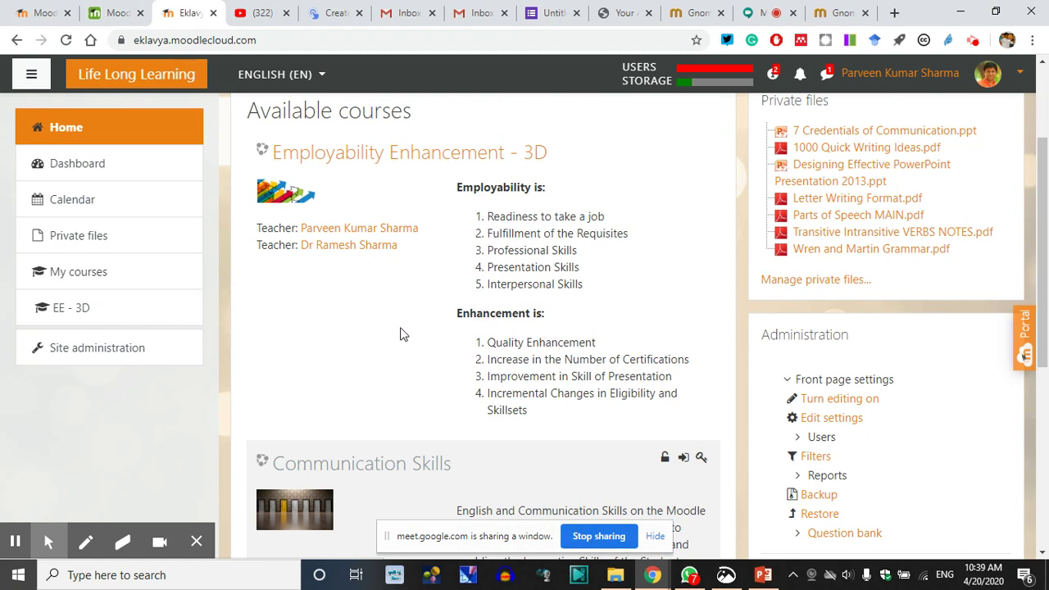
scroll(400, 334, "up", 2)
scroll(401, 333, "up", 1)
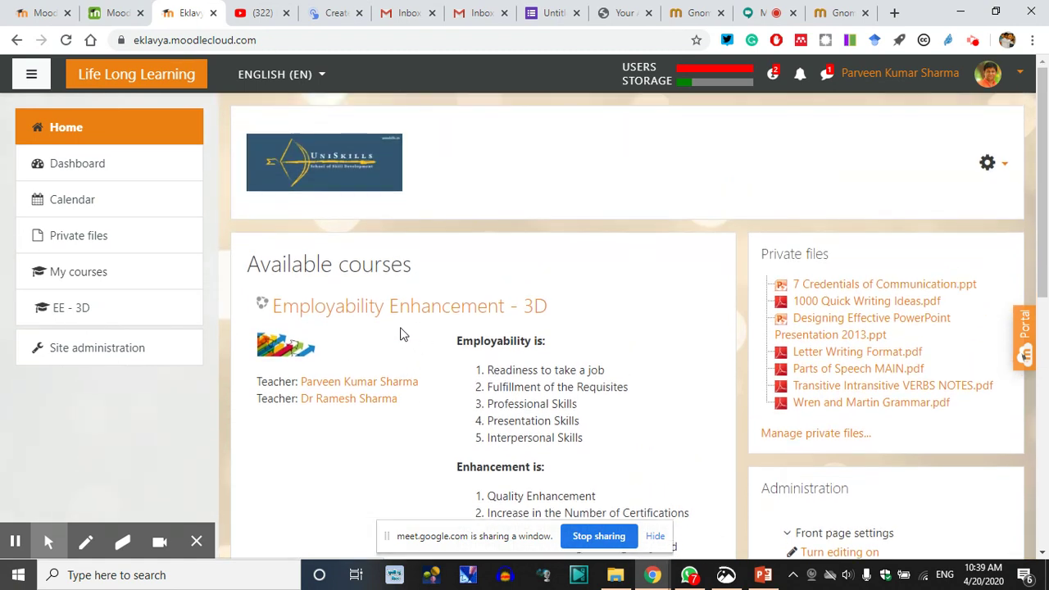
scroll(431, 320, "down", 1)
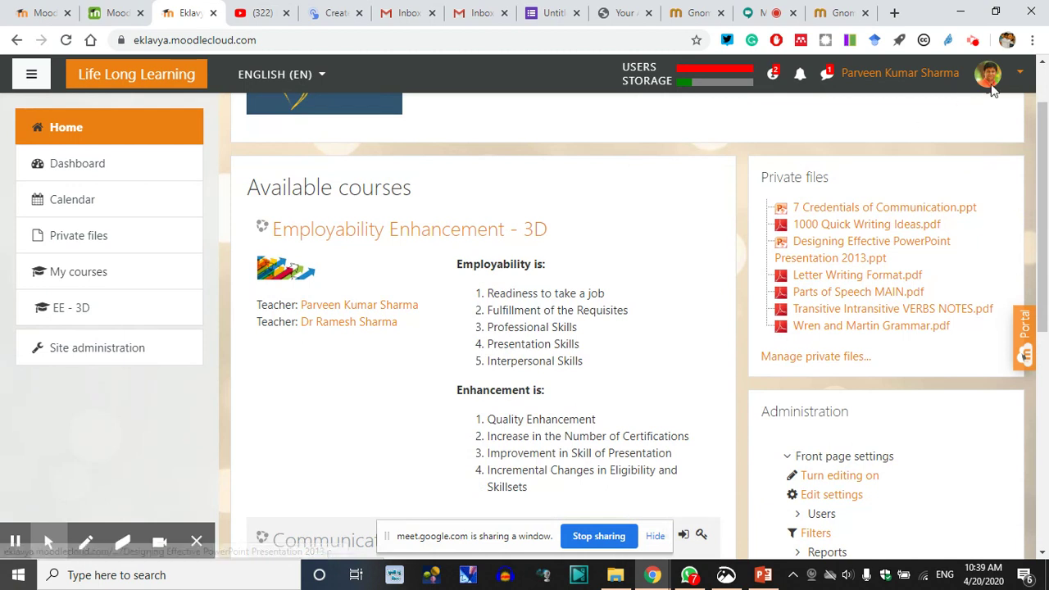
left_click(1021, 76)
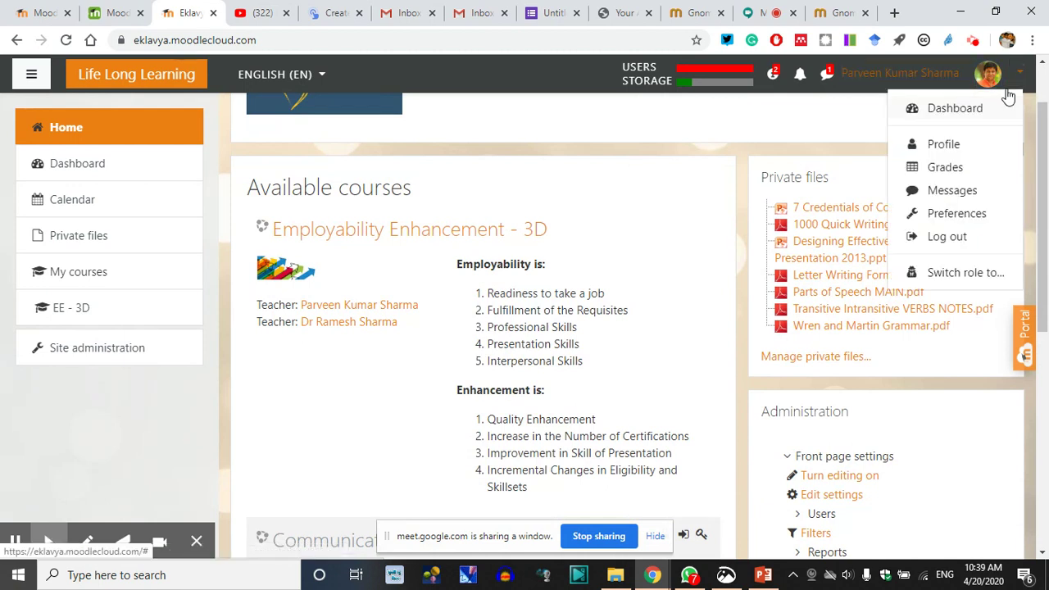
Open the Switch role to... page and highlight its explanation text, twice
left_click(944, 277)
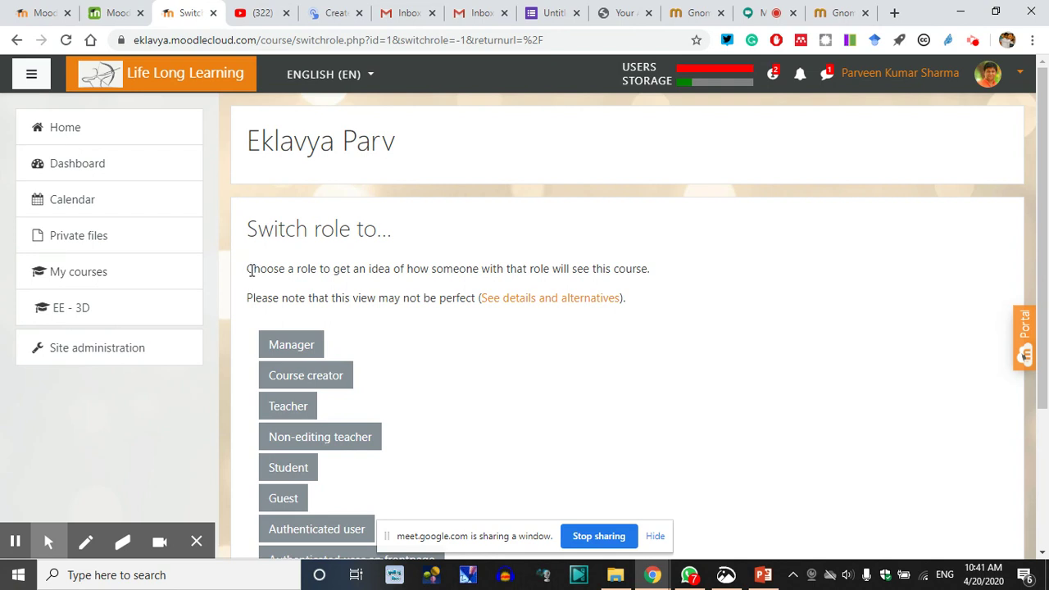
left_click_drag(248, 269, 351, 299)
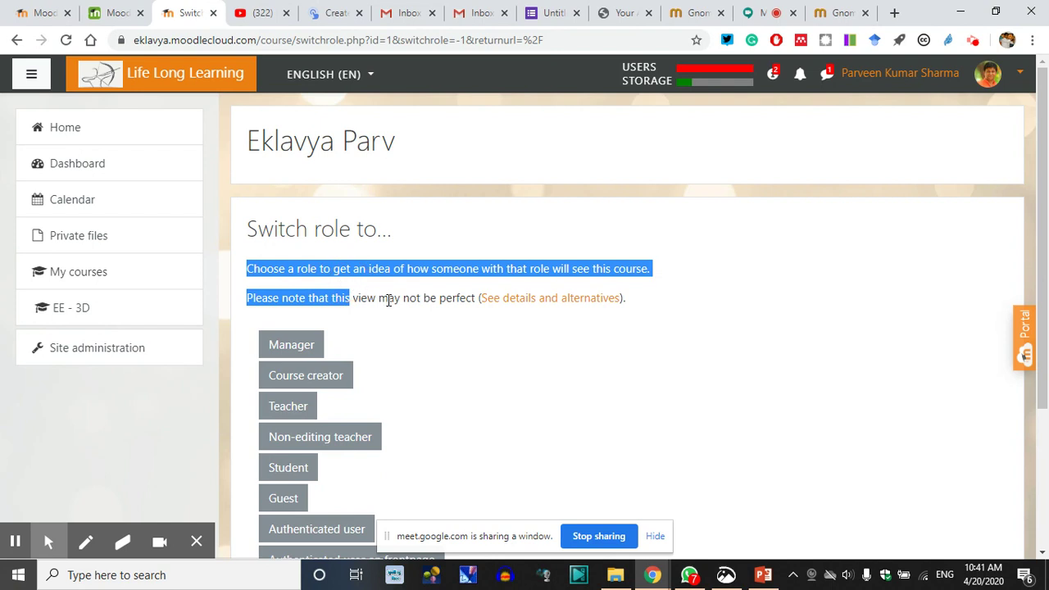
left_click(389, 300)
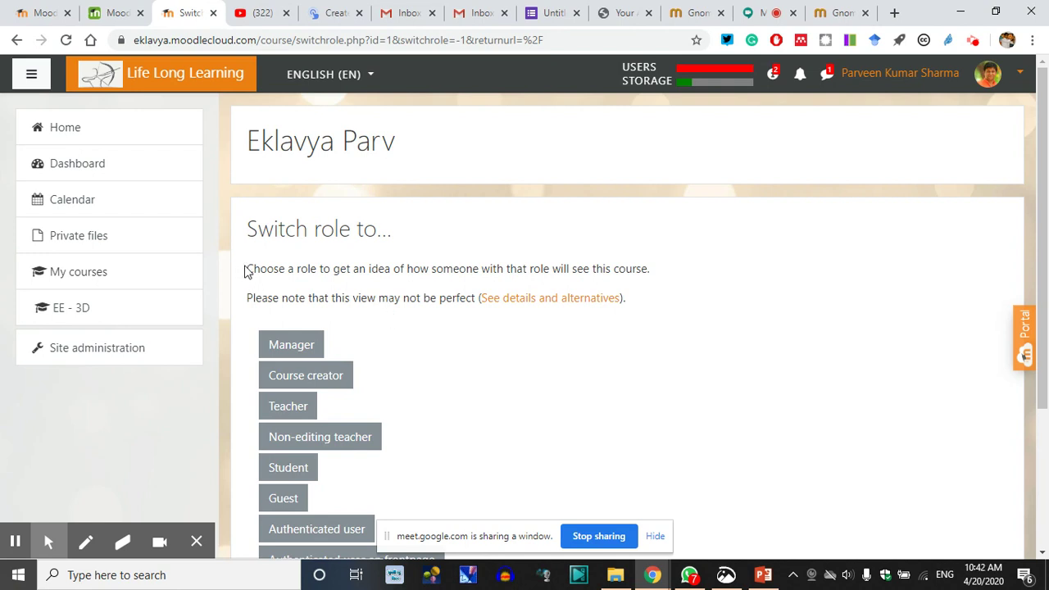
left_click_drag(249, 268, 364, 297)
left_click(370, 303)
Switch to student view and open Employability Enhancement - 3D from Available courses
left_click(297, 469)
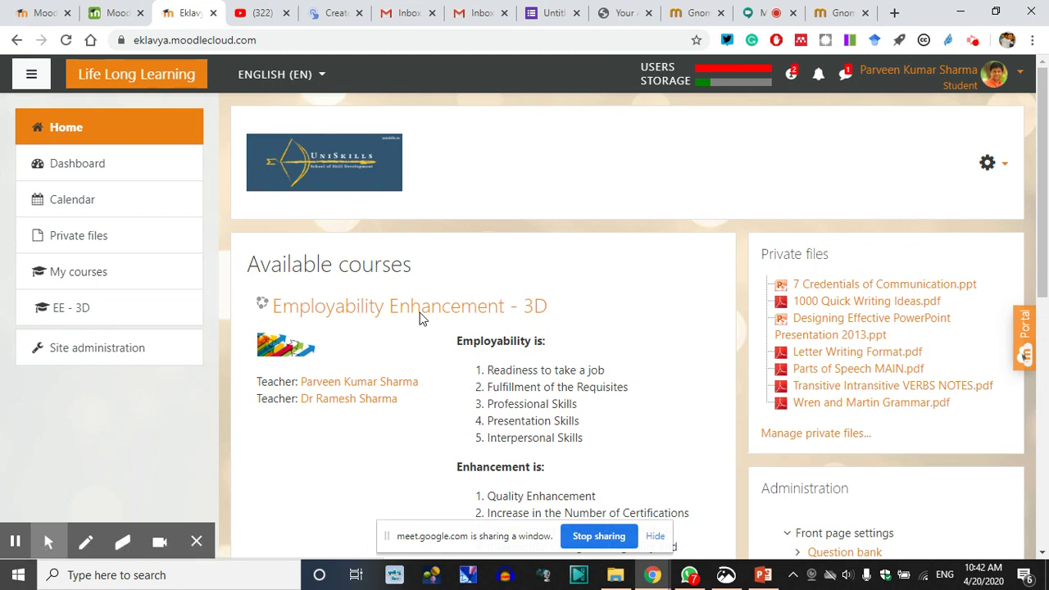
left_click(528, 188)
scroll(533, 205, "down", 3)
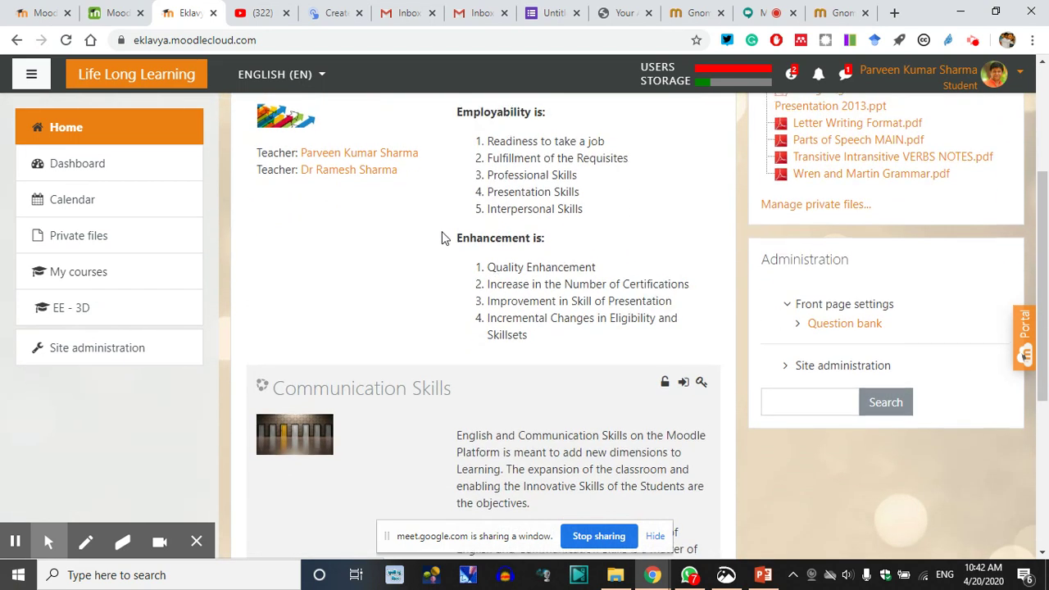
scroll(410, 237, "up", 2)
left_click(392, 236)
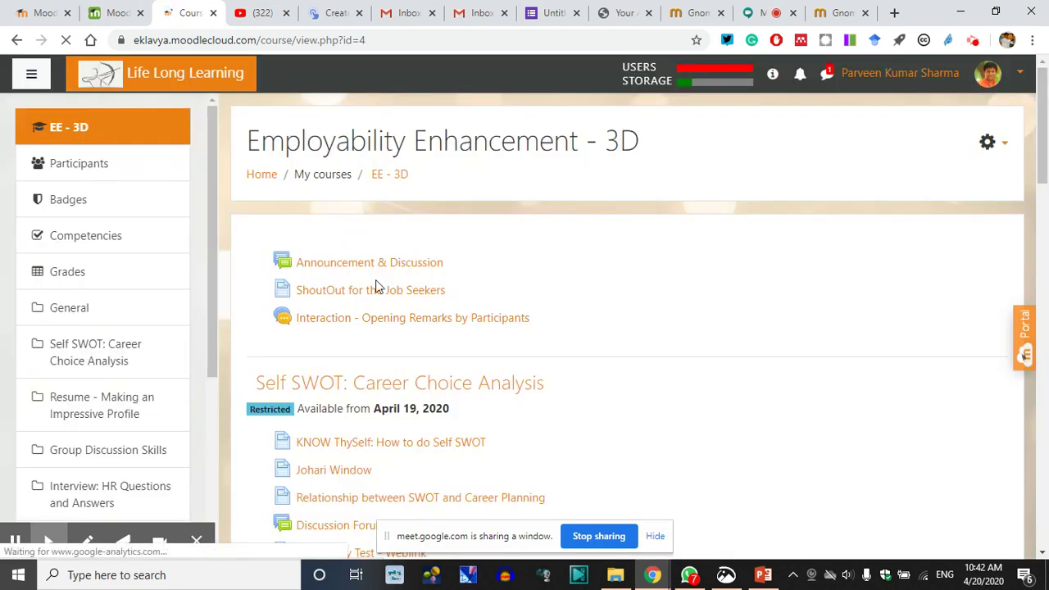
Scroll down to the Resume - Making an Impressive Profile section and open Resume Components - Glossary
scroll(94, 360, "down", 1)
scroll(95, 360, "down", 4)
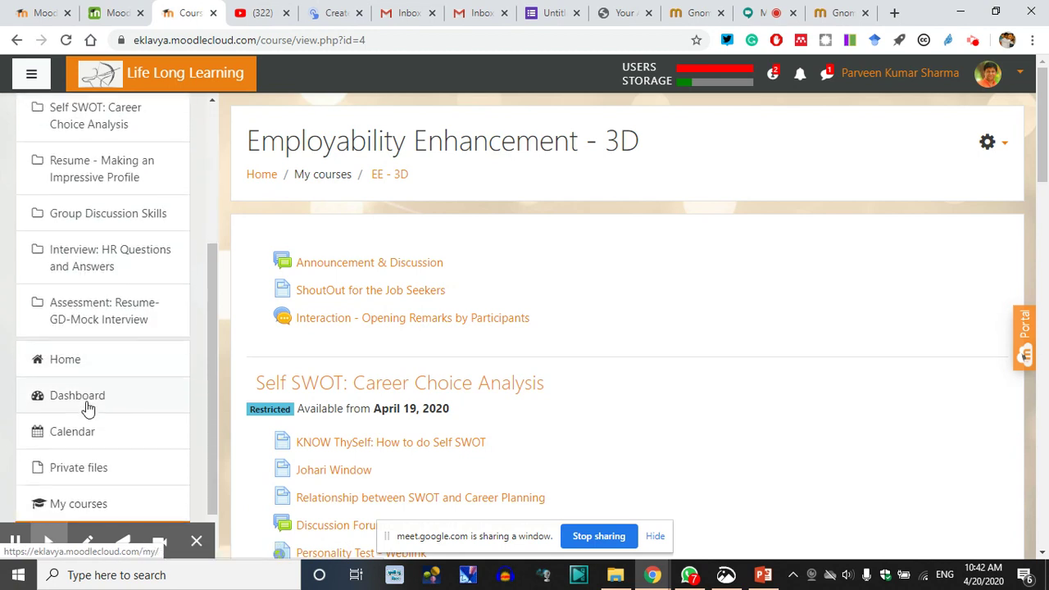
scroll(168, 332, "up", 2)
scroll(168, 332, "up", 2)
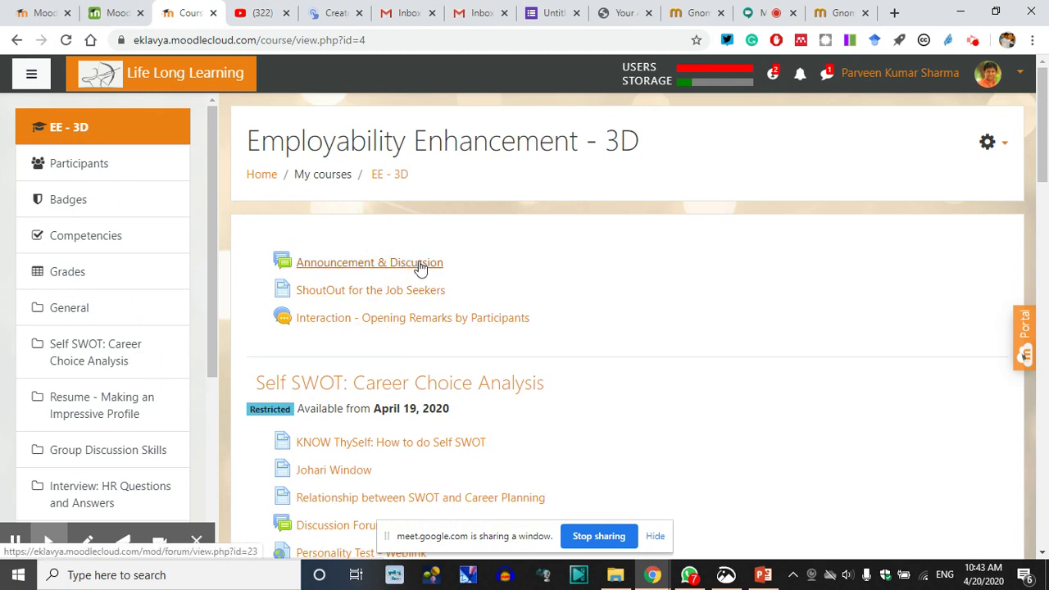
scroll(417, 267, "down", 1)
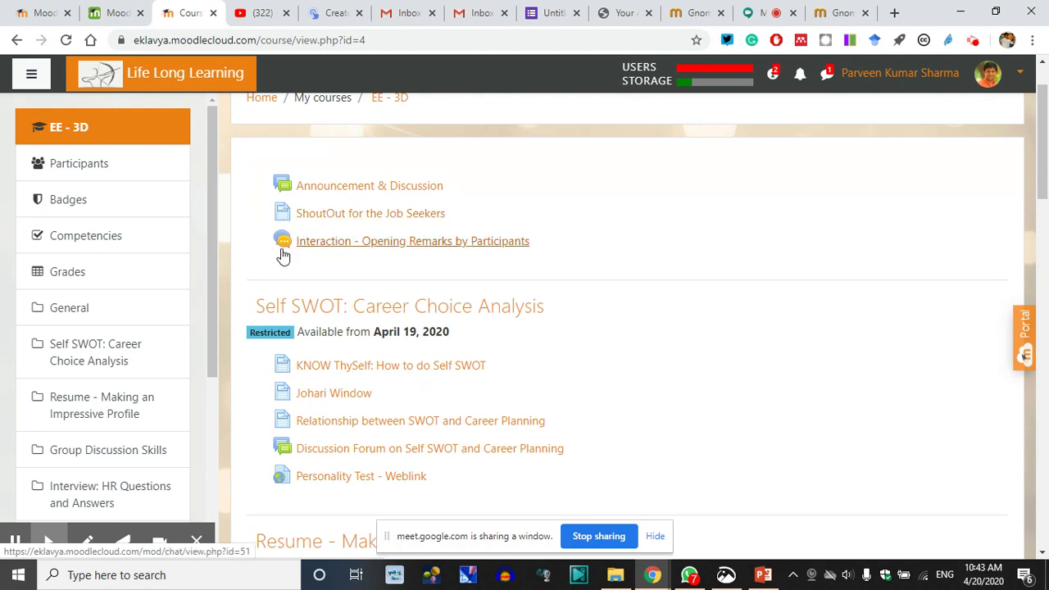
scroll(328, 279, "down", 1)
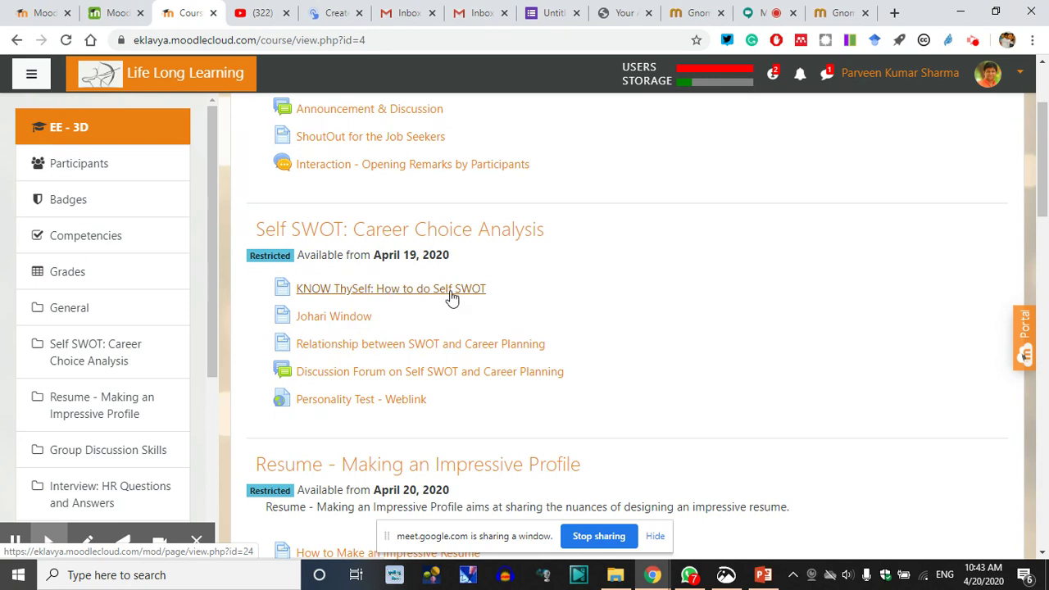
scroll(625, 318, "down", 1)
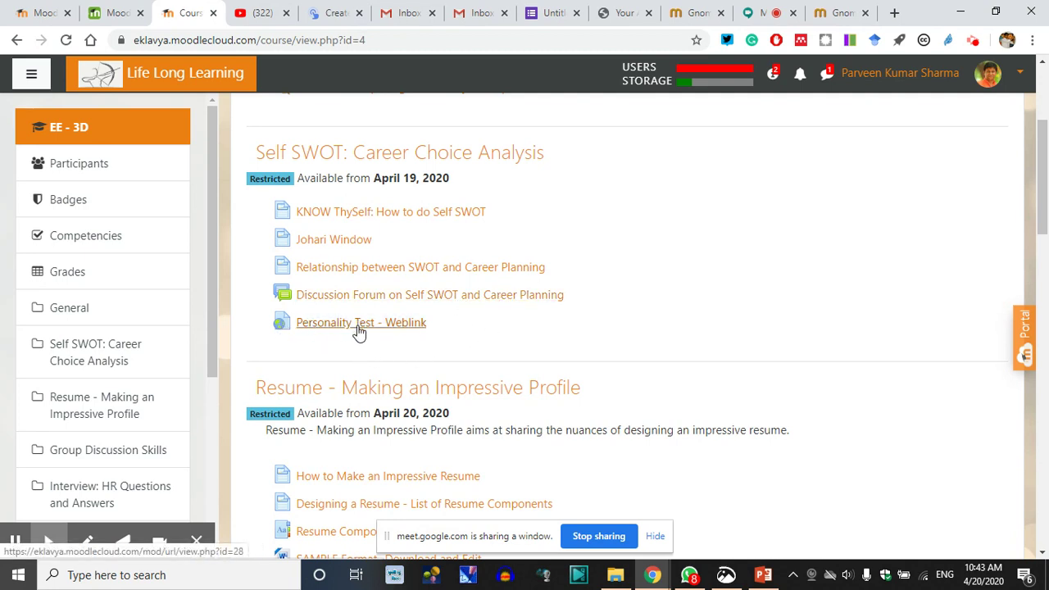
scroll(770, 353, "down", 2)
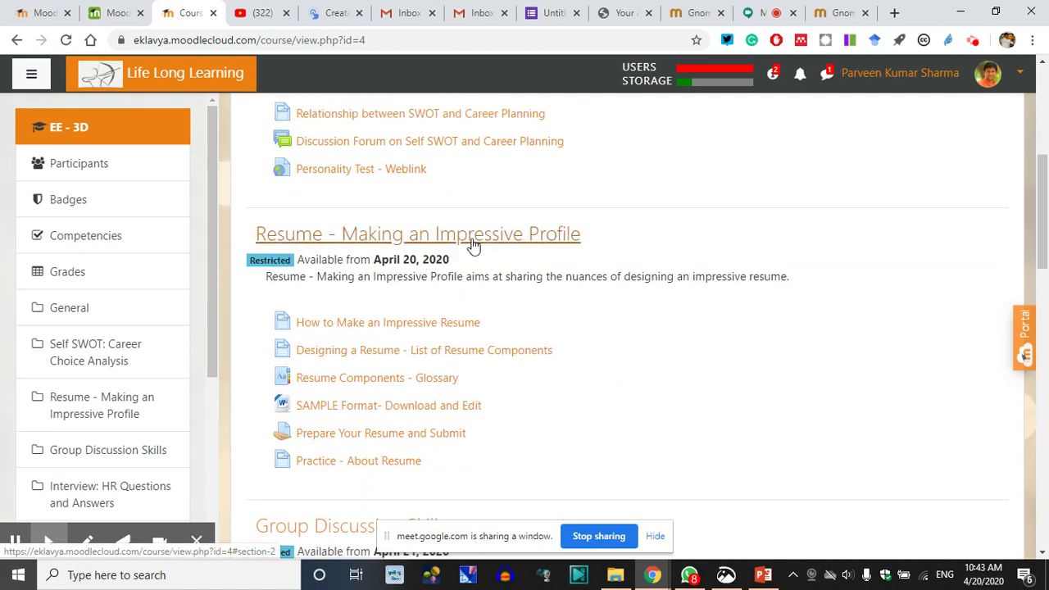
scroll(615, 358, "down", 1)
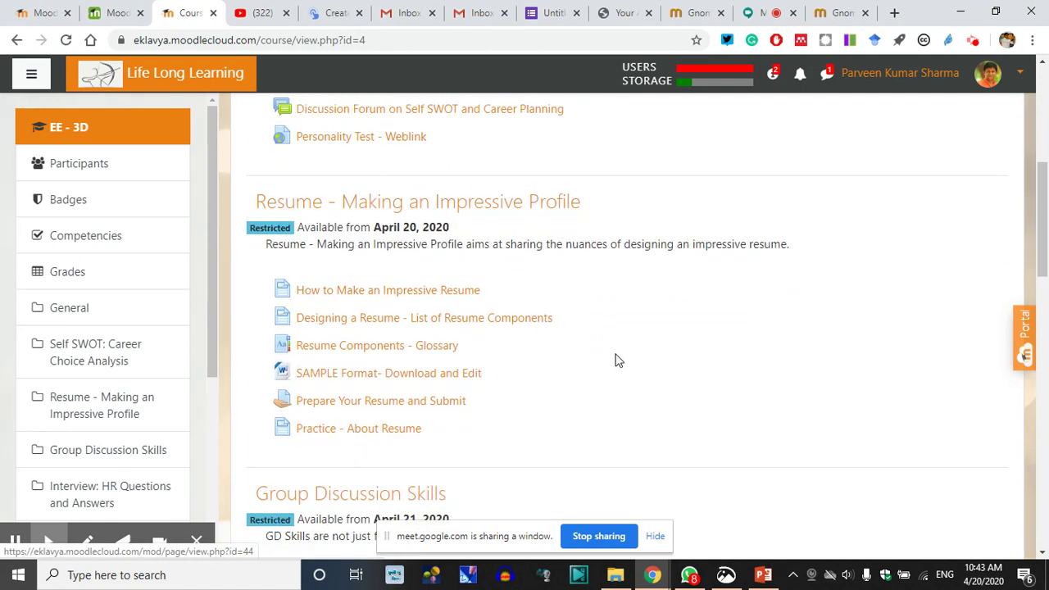
left_click(362, 303)
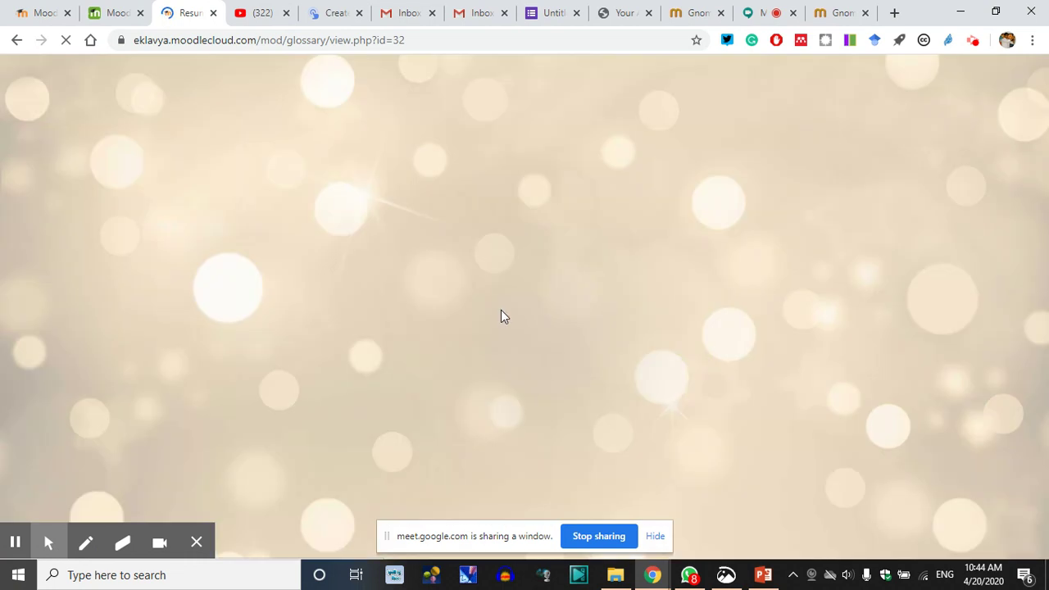
Search the Resume Components glossary for 'career'
scroll(496, 360, "down", 3)
scroll(464, 372, "down", 2)
scroll(466, 373, "up", 2)
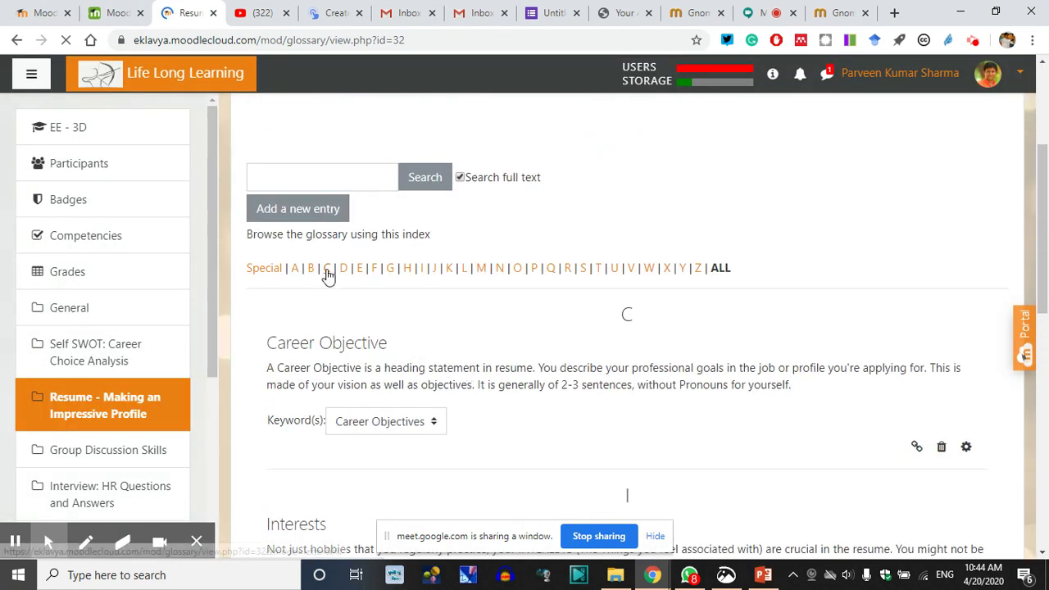
left_click(325, 180)
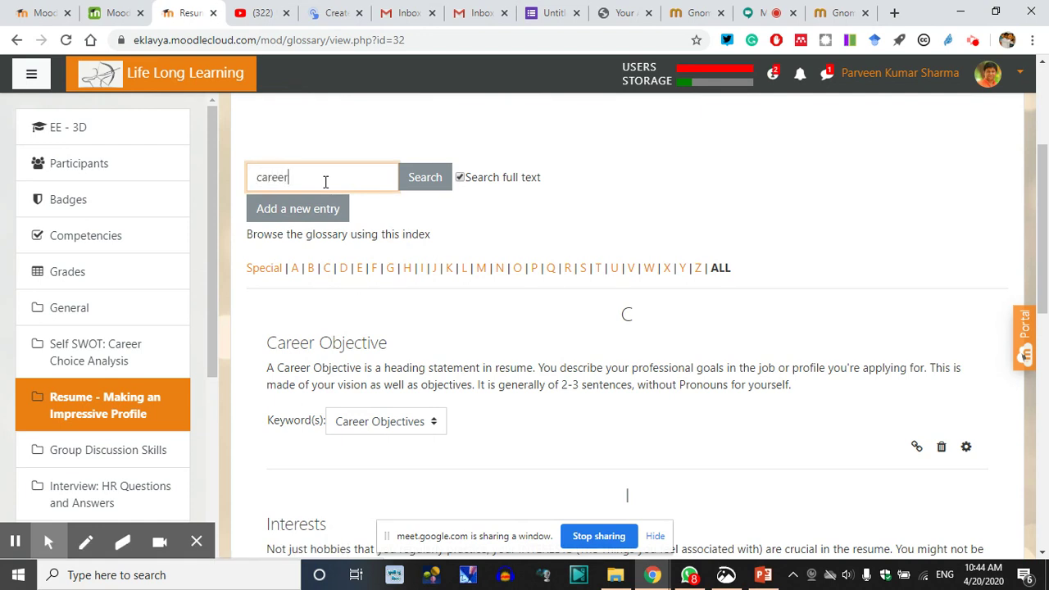
key("Return")
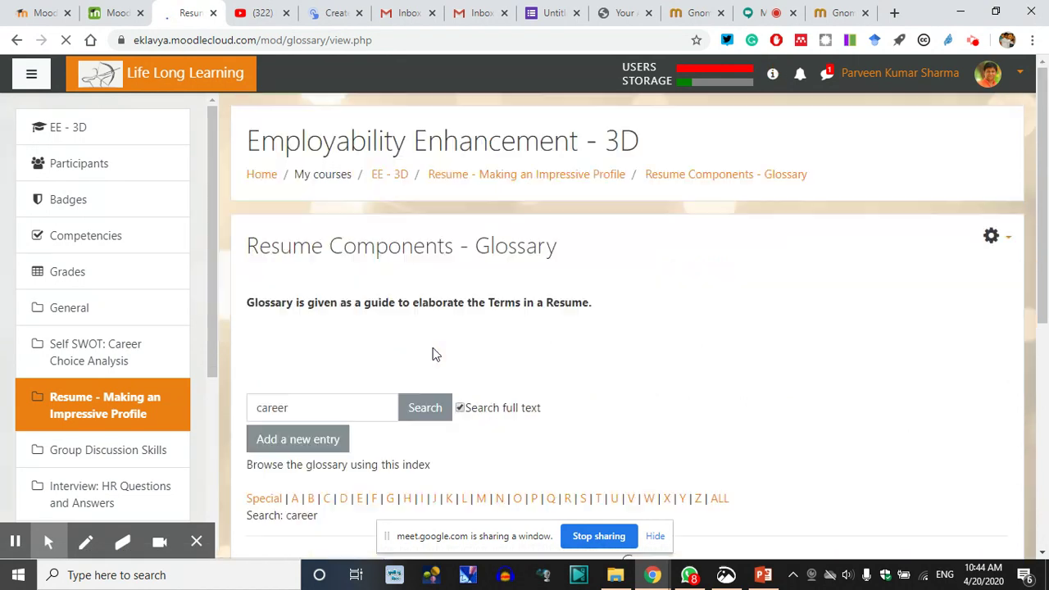
Search the glossary for 'interest' instead, then list ALL entries again
left_click_drag(303, 175, 224, 172)
type("inter")
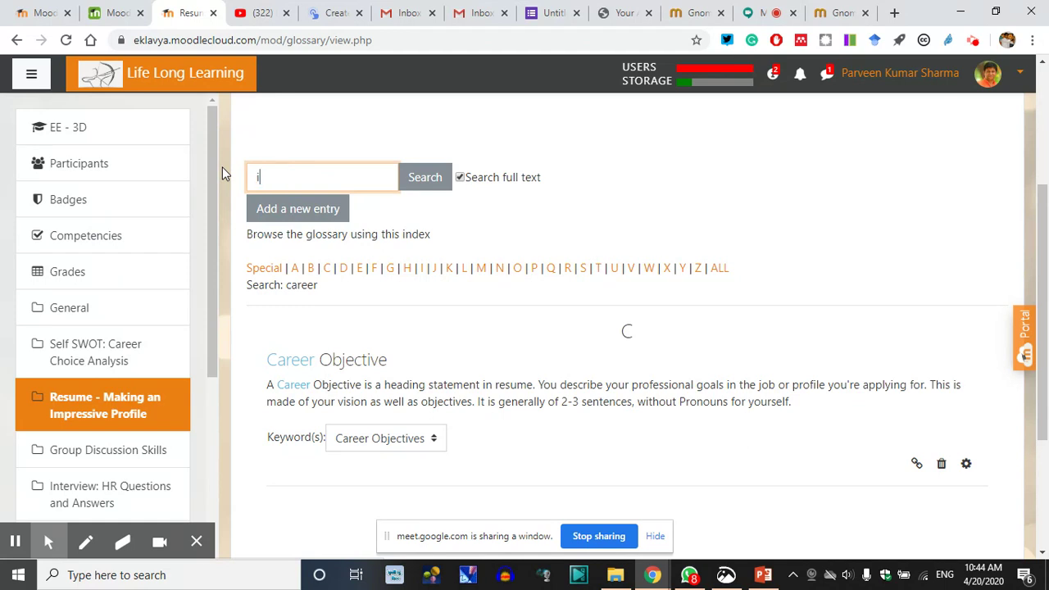
type("est")
key("Return")
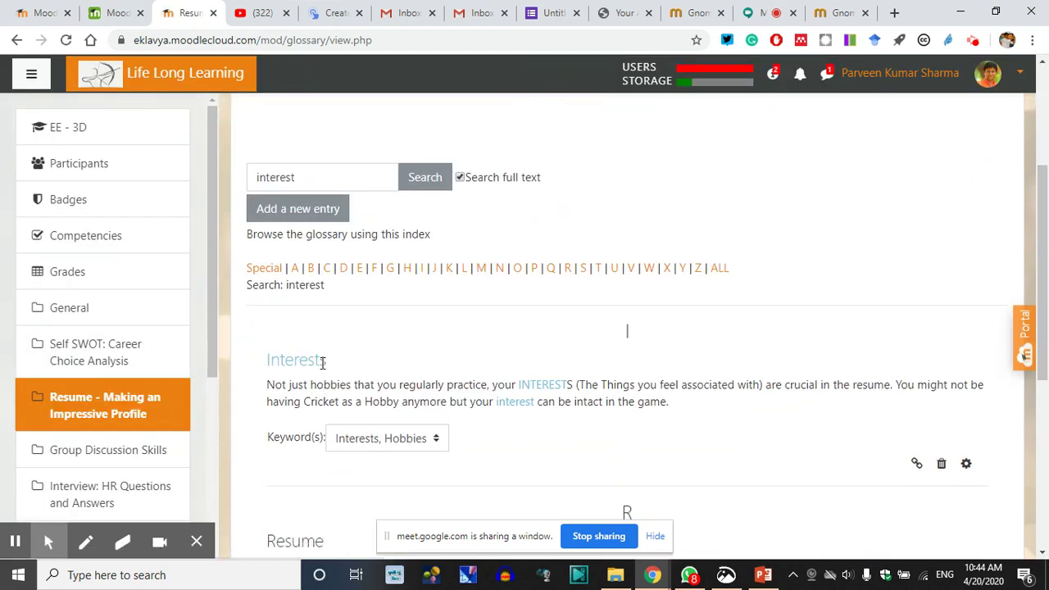
left_click(722, 275)
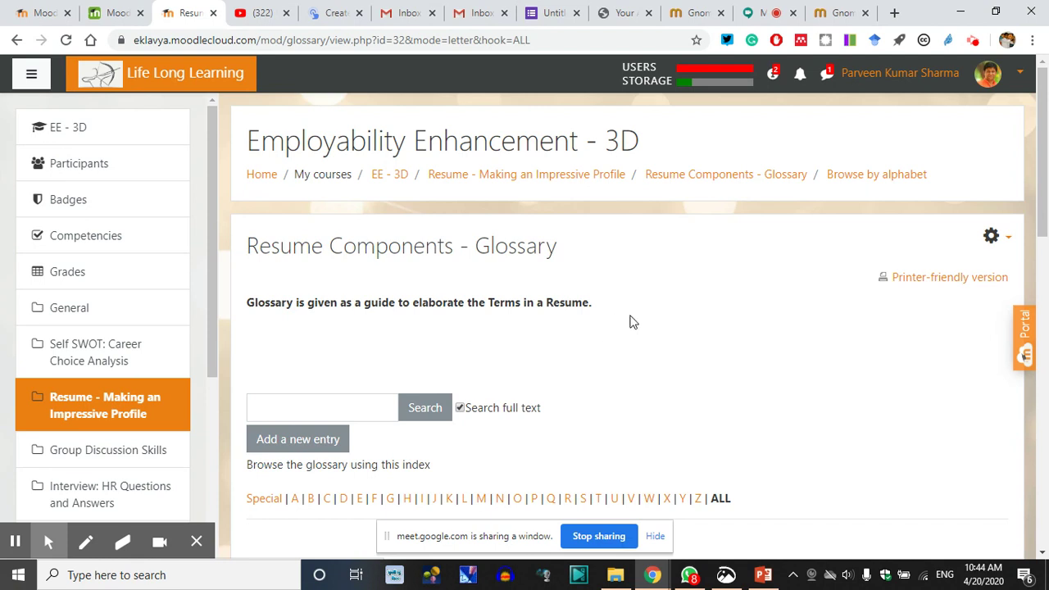
scroll(510, 341, "down", 2)
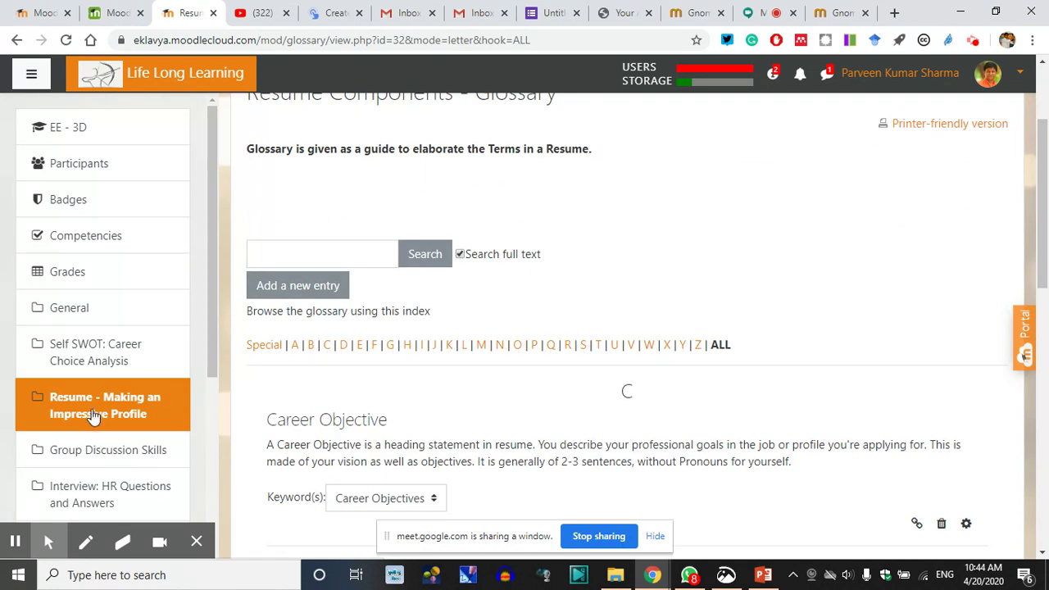
Open the Prepare Your Resume and Submit assignment and point out that it is not hidden
left_click(92, 409)
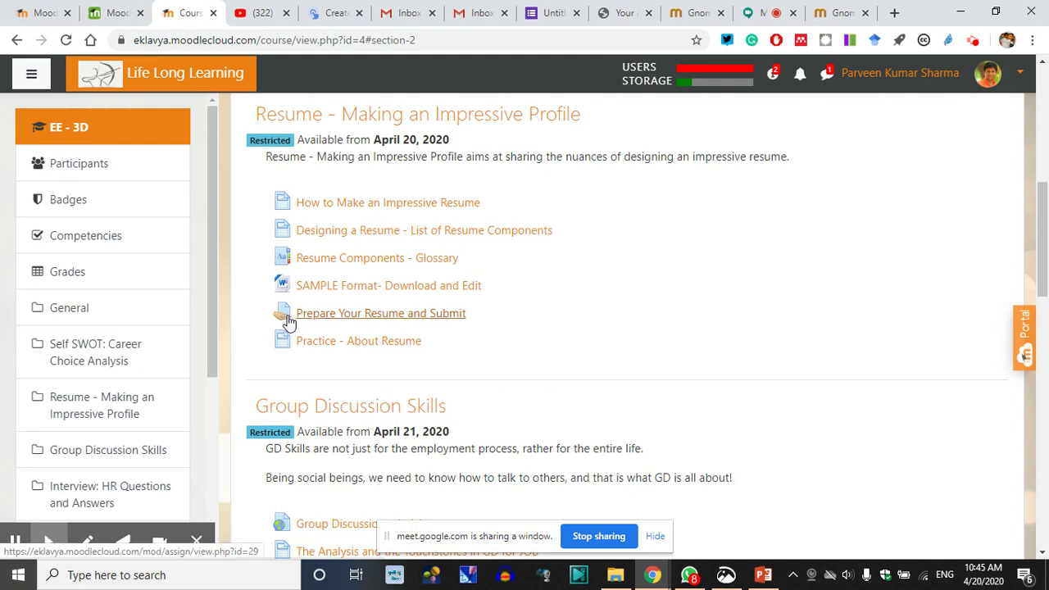
left_click(377, 319)
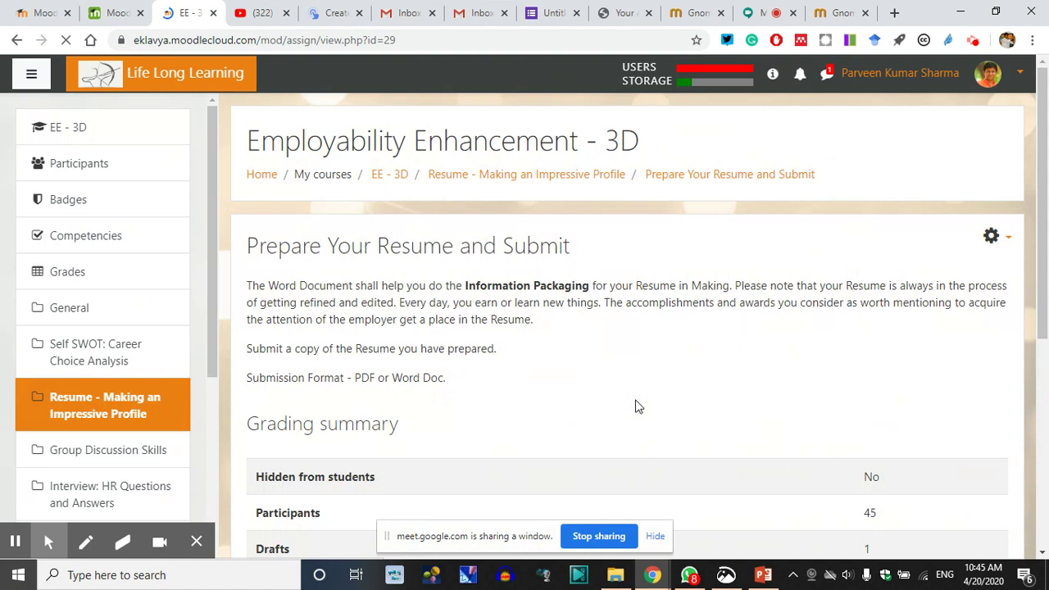
scroll(441, 297, "down", 1)
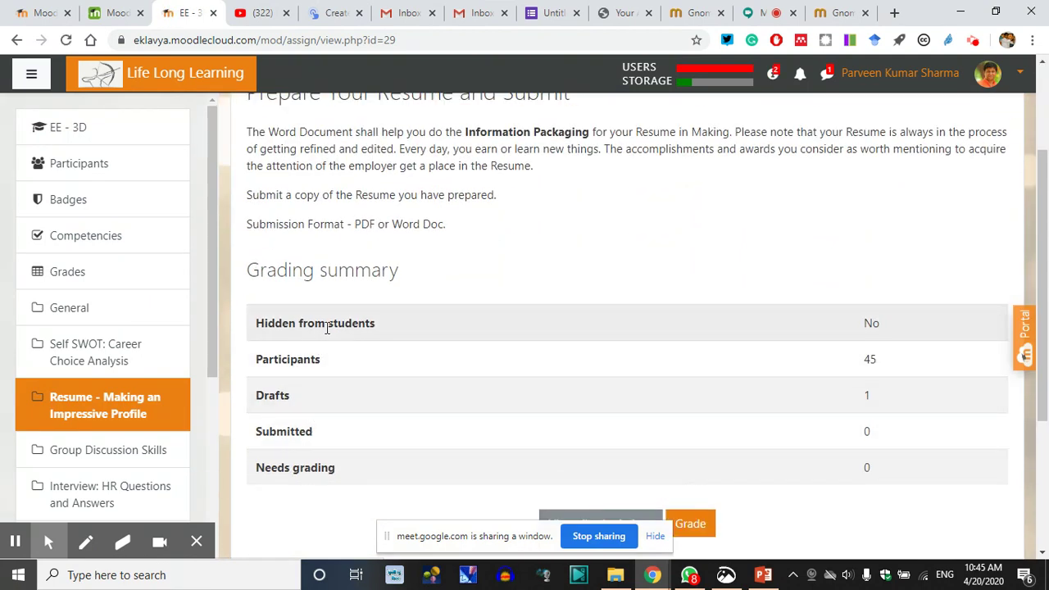
double_click(870, 323)
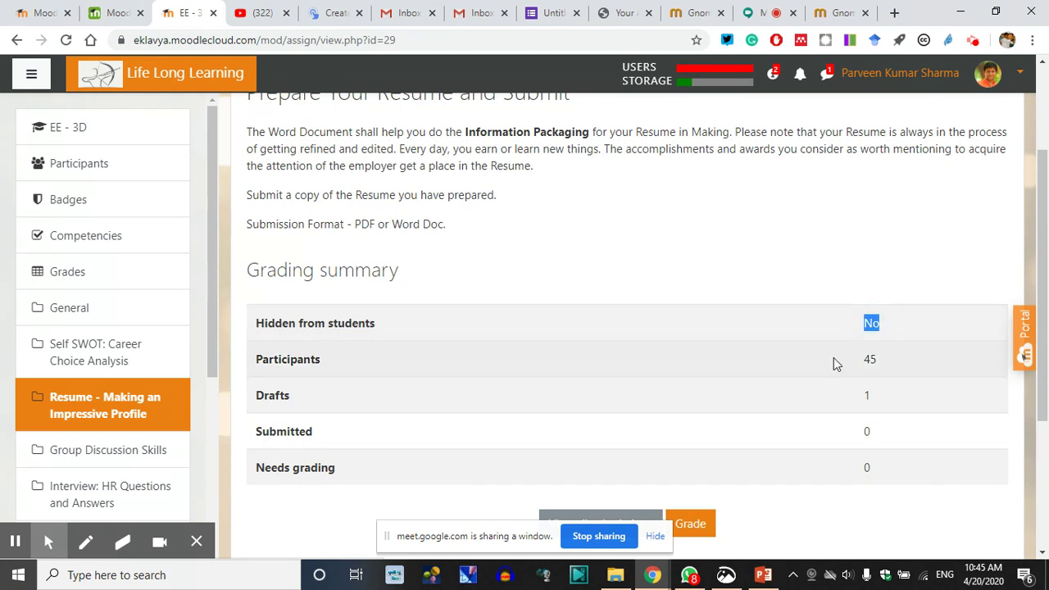
scroll(330, 389, "down", 1)
left_click(847, 296)
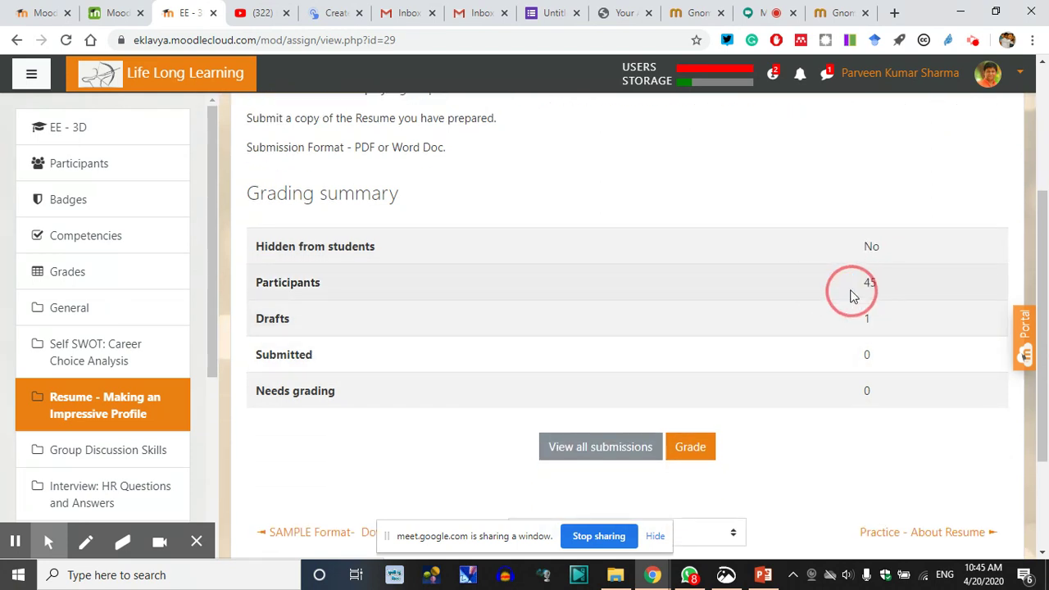
Highlight the grading summary's 45 participants, 1 draft and Submitted counts, then start grading
left_click_drag(807, 306, 941, 322)
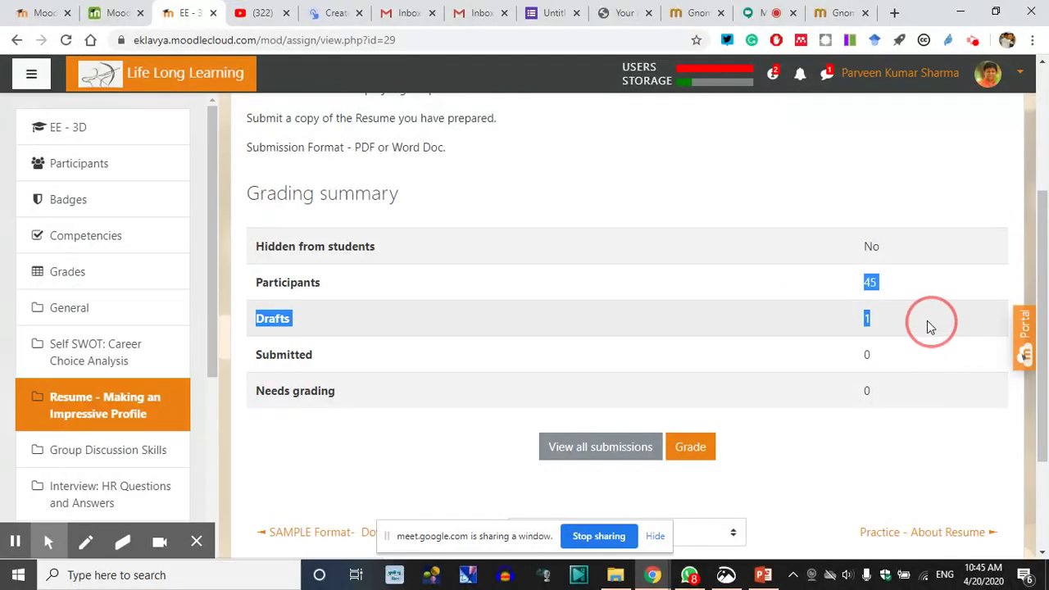
left_click_drag(927, 326, 903, 399)
left_click(798, 452)
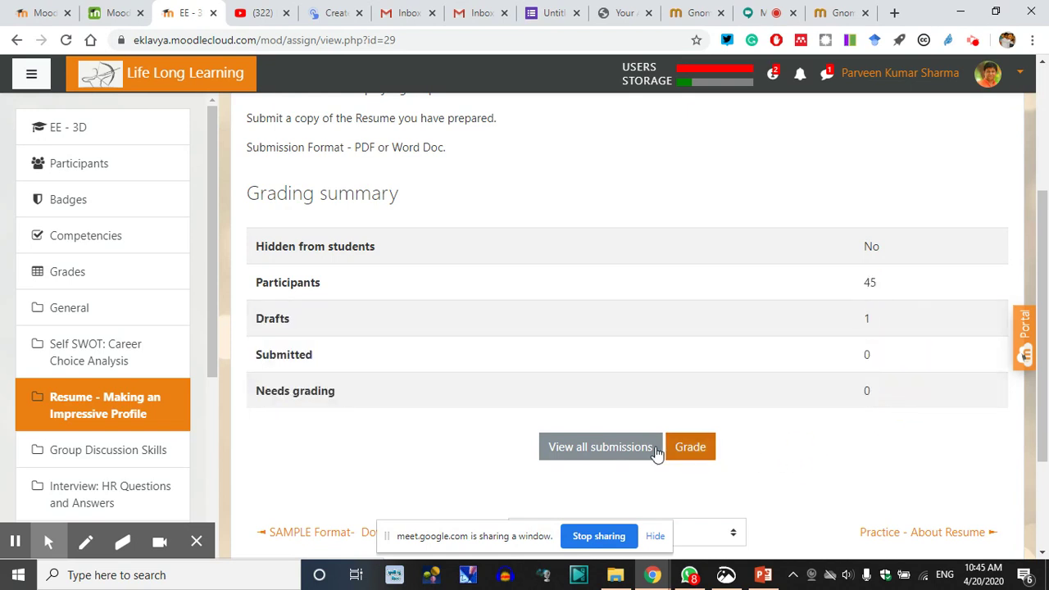
scroll(656, 426, "down", 2)
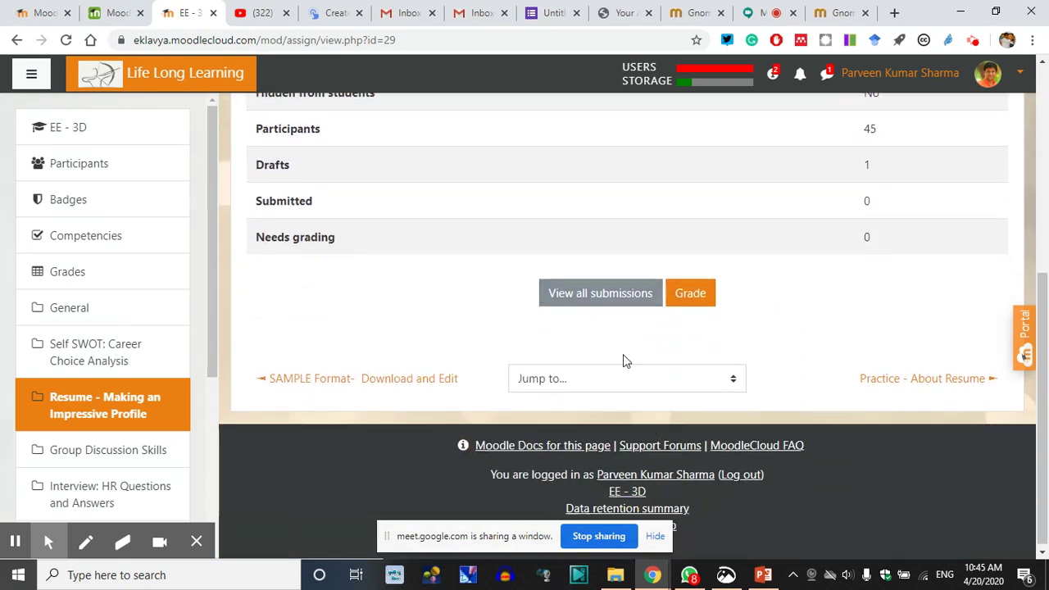
left_click(696, 297)
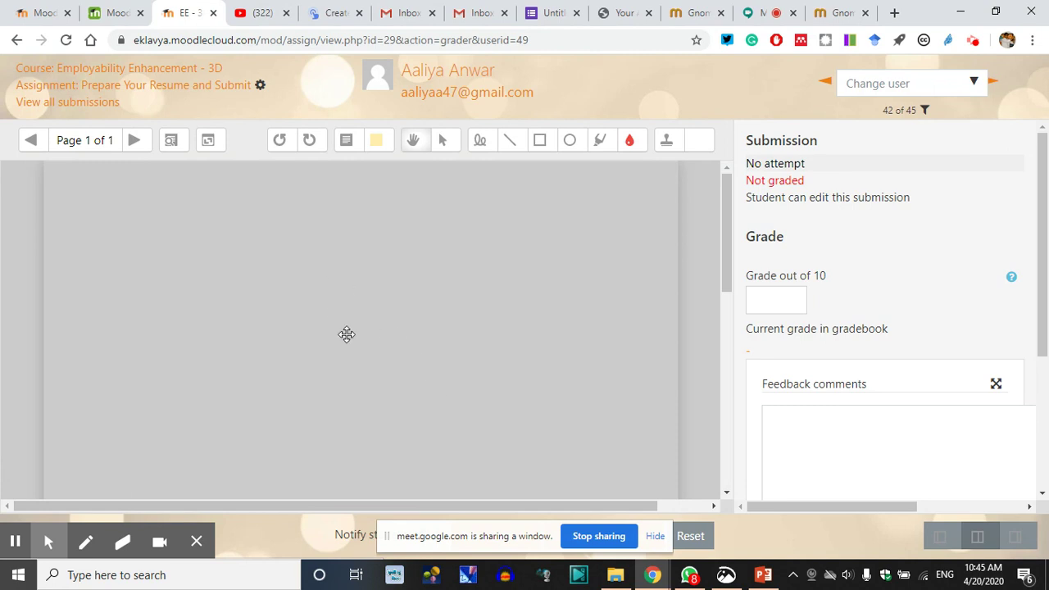
Place the cursor in the student's grade (out of 10) and Feedback comments fields
scroll(311, 344, "down", 10)
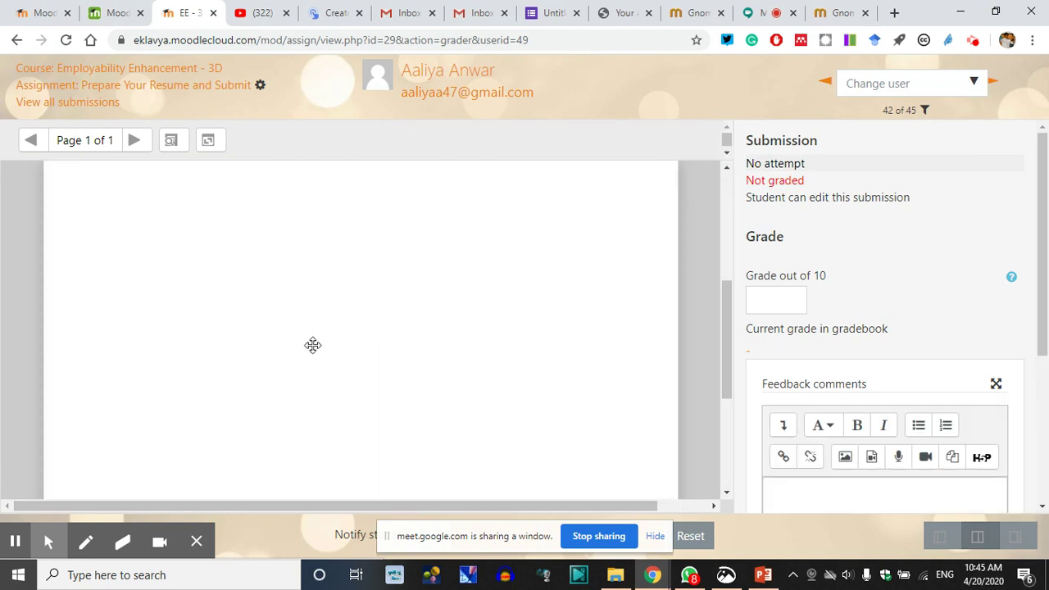
scroll(311, 344, "up", 10)
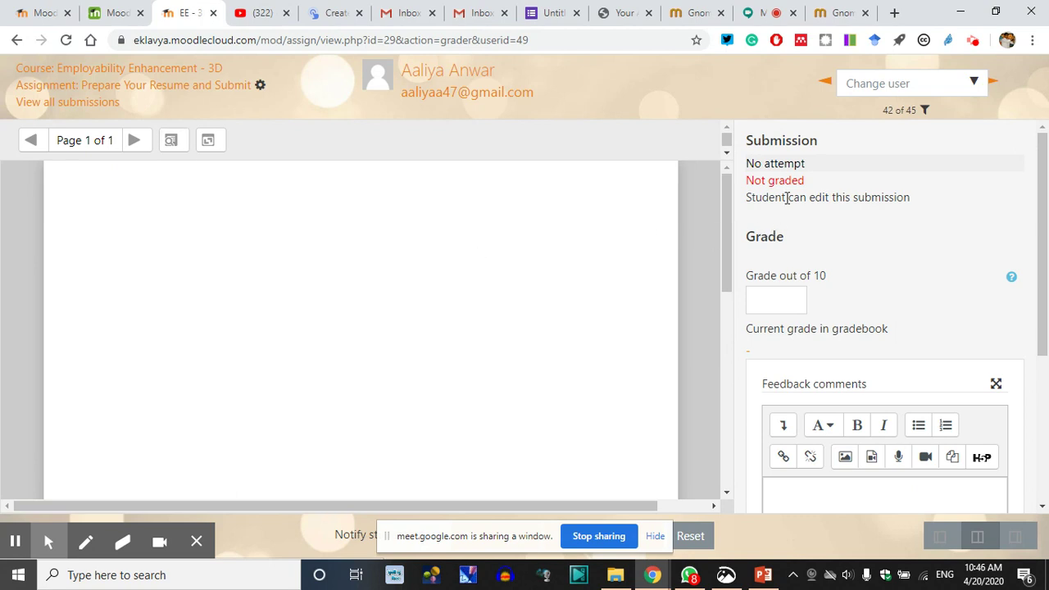
left_click(775, 301)
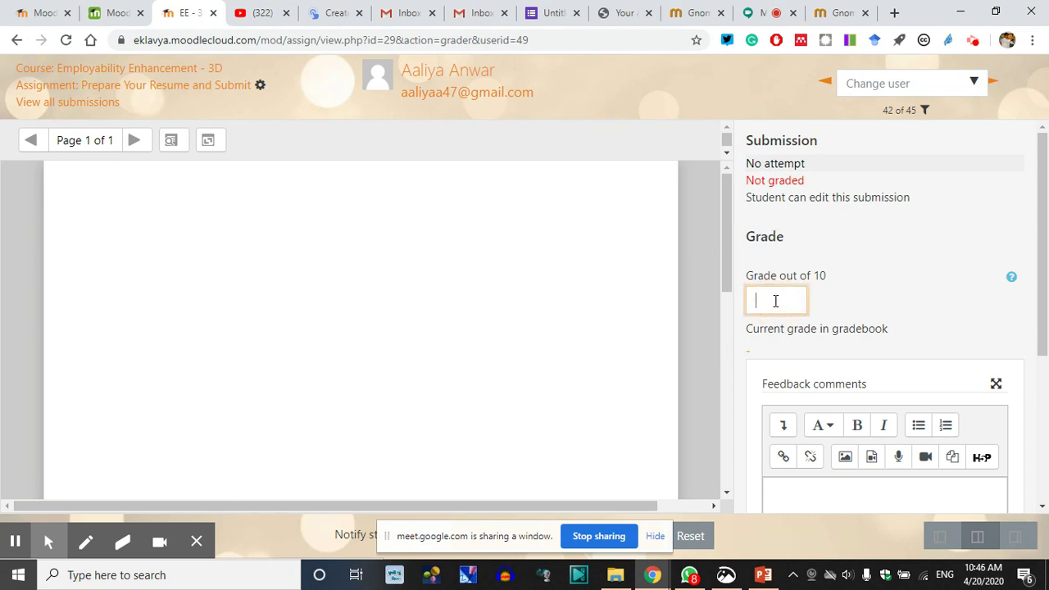
scroll(845, 351, "down", 3)
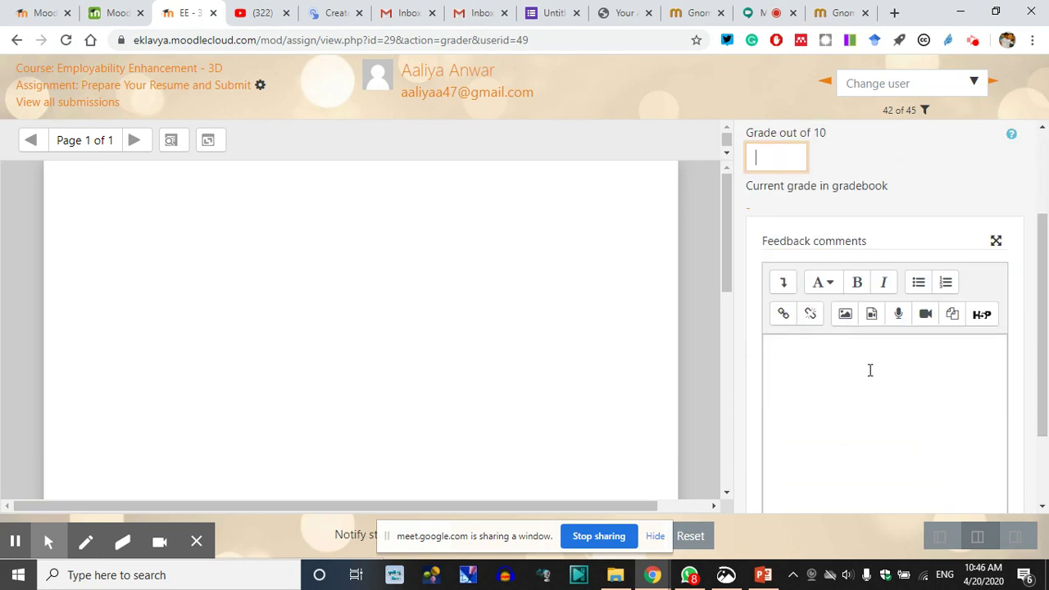
left_click(824, 278)
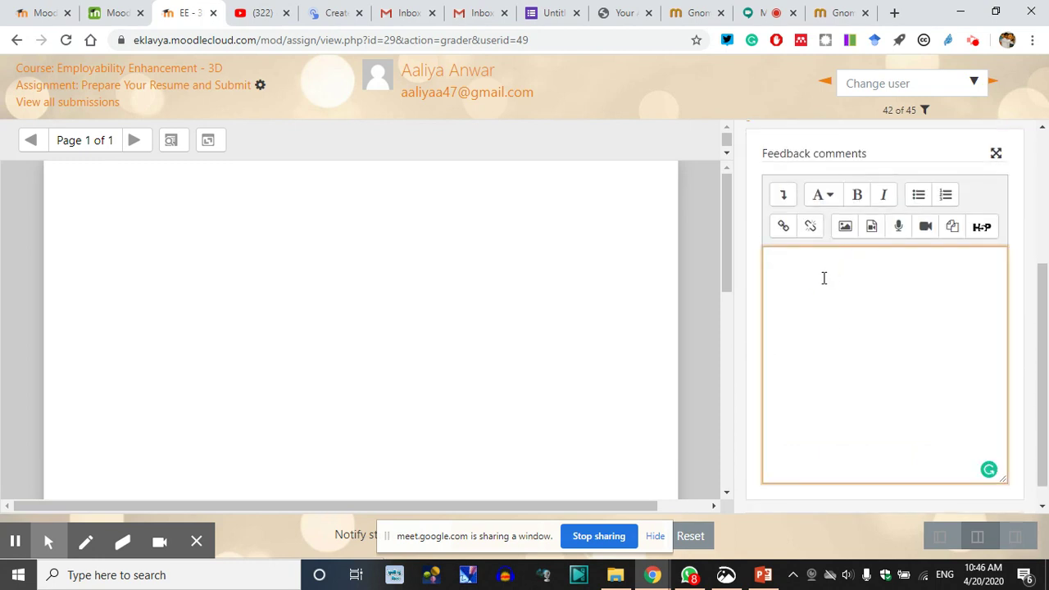
scroll(642, 433, "down", 3)
left_click_drag(384, 537, 750, 539)
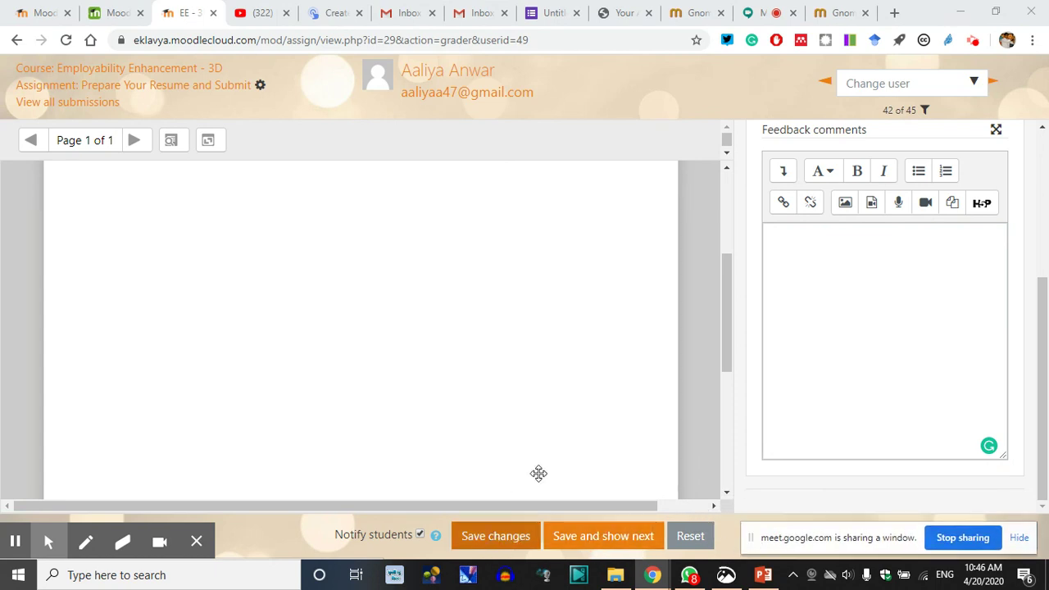
Leave the grader via browser Back, confirming Leave without saving changes
scroll(688, 342, "up", 5)
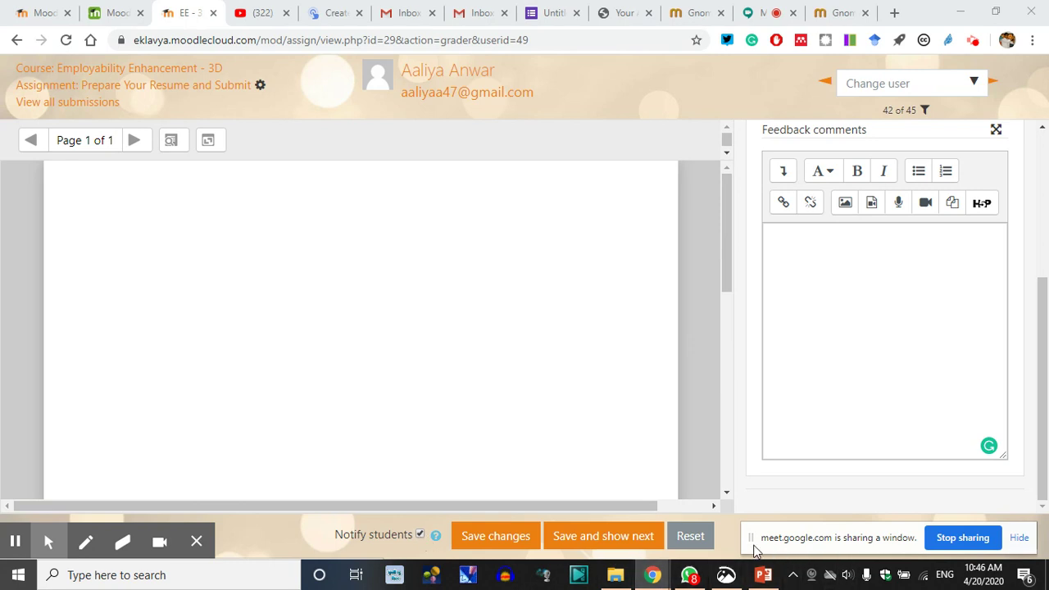
left_click(442, 93)
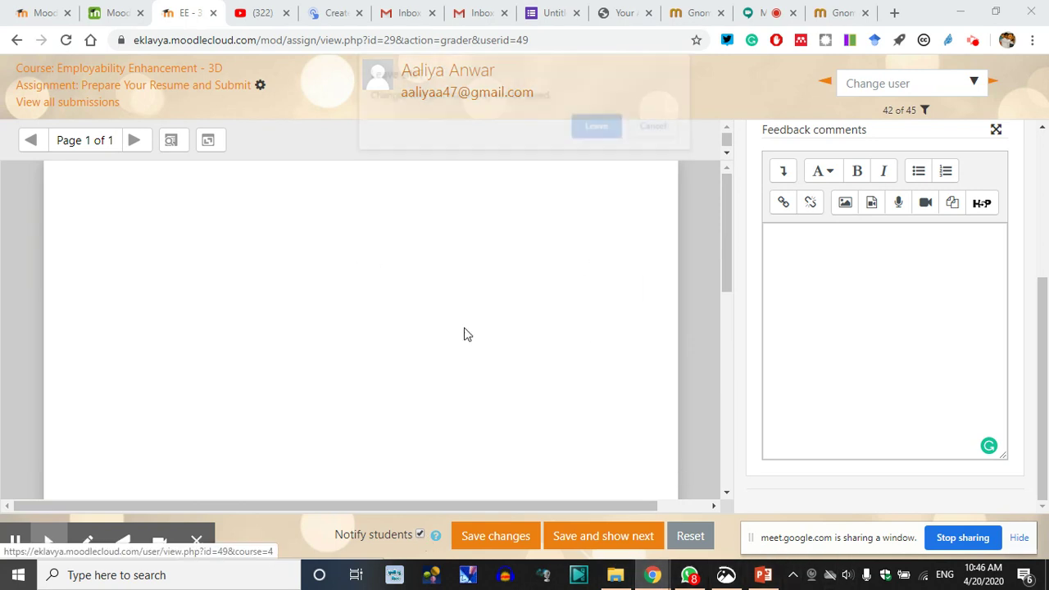
left_click(658, 128)
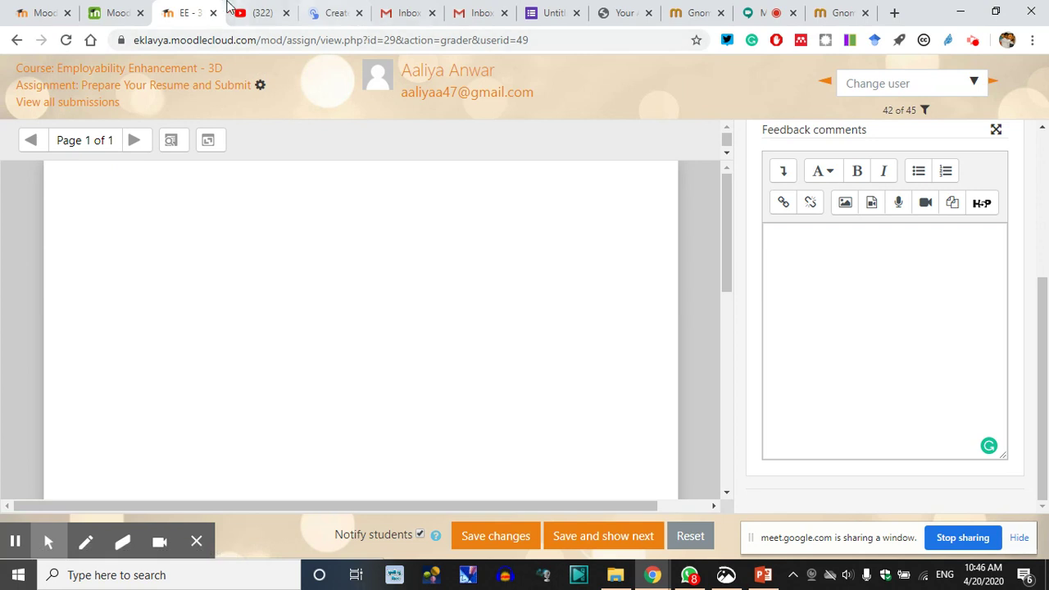
left_click(16, 43)
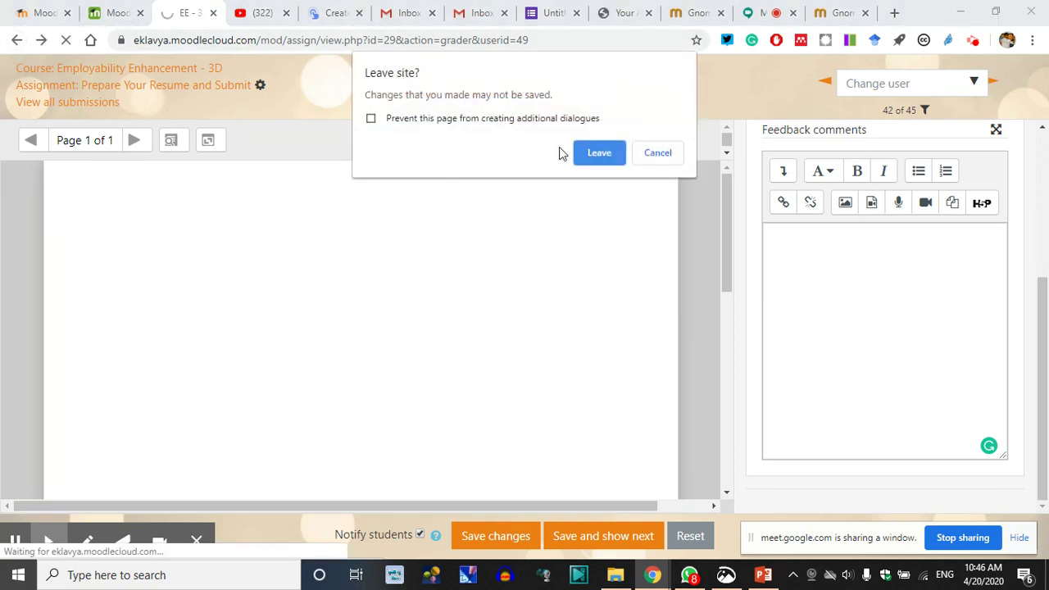
left_click(595, 156)
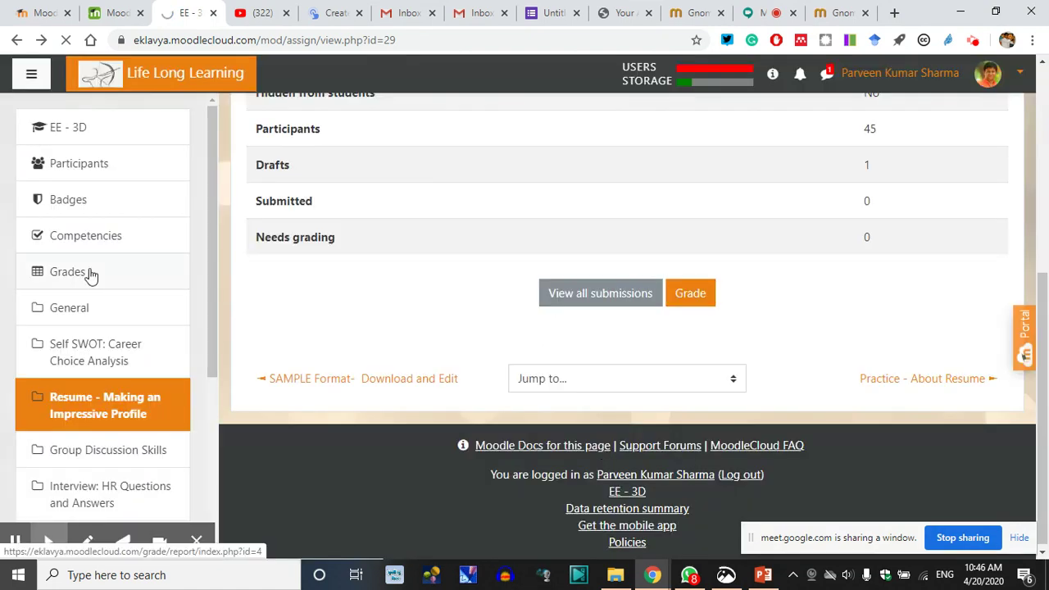
Open Grades and review the 45 participants' resume, recording, quiz and subjective assessment columns
left_click(90, 277)
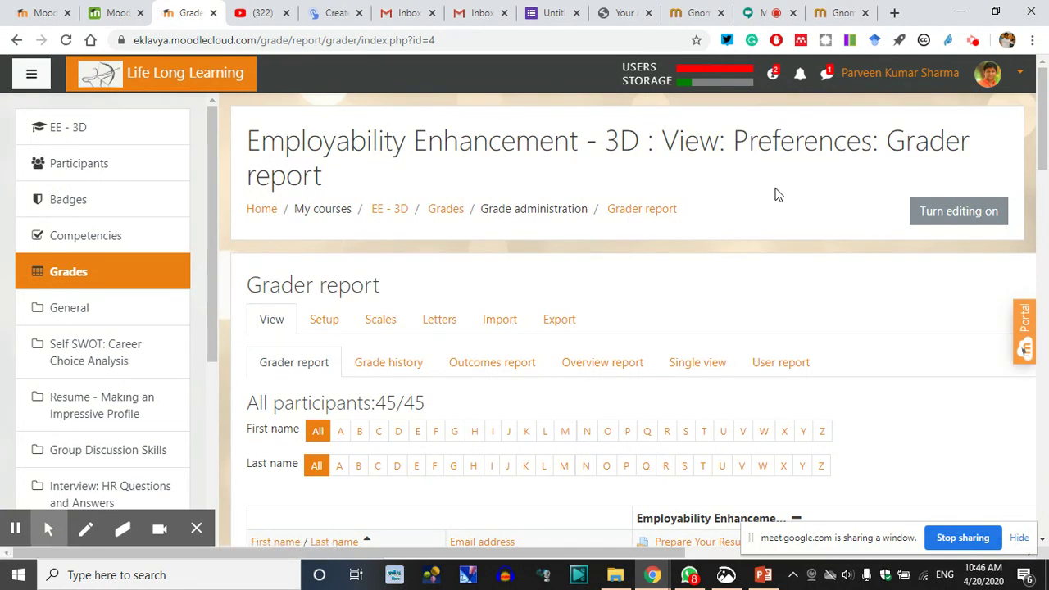
scroll(468, 410, "down", 5)
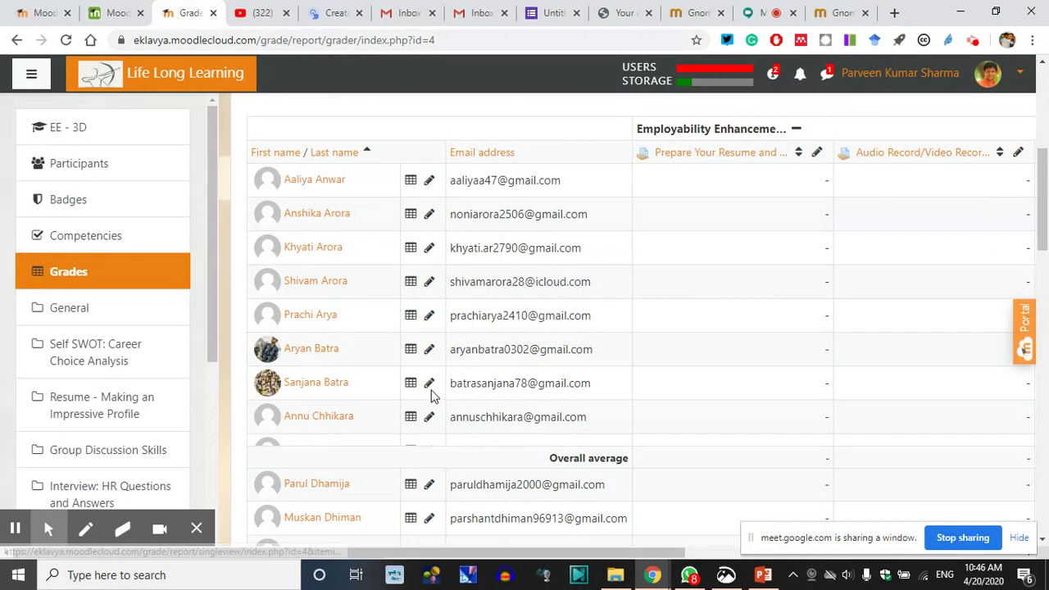
scroll(449, 370, "up", 5)
scroll(694, 391, "down", 2)
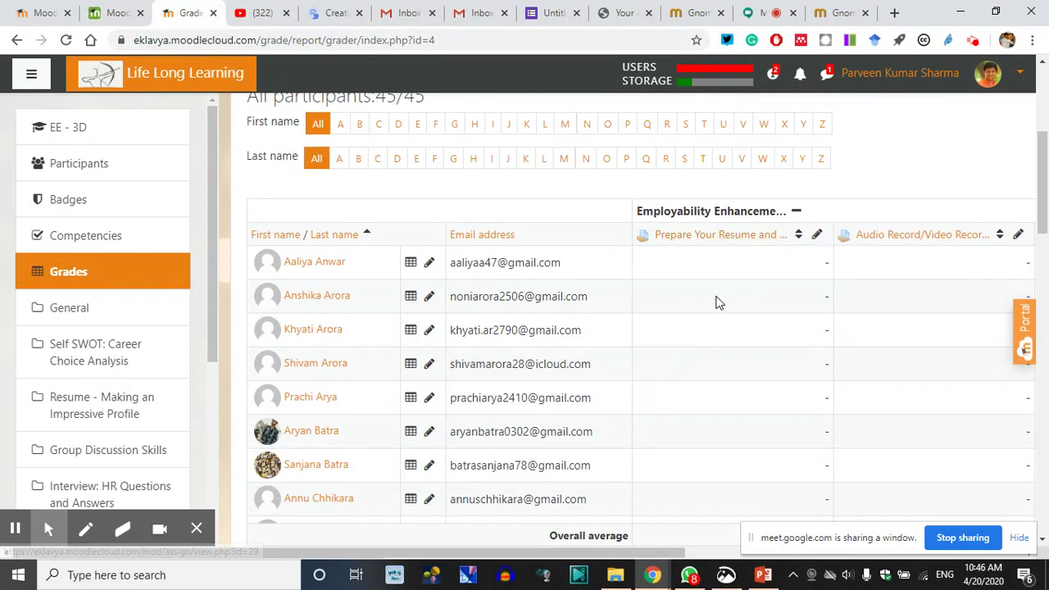
scroll(717, 303, "down", 1)
left_click_drag(633, 554, 916, 543)
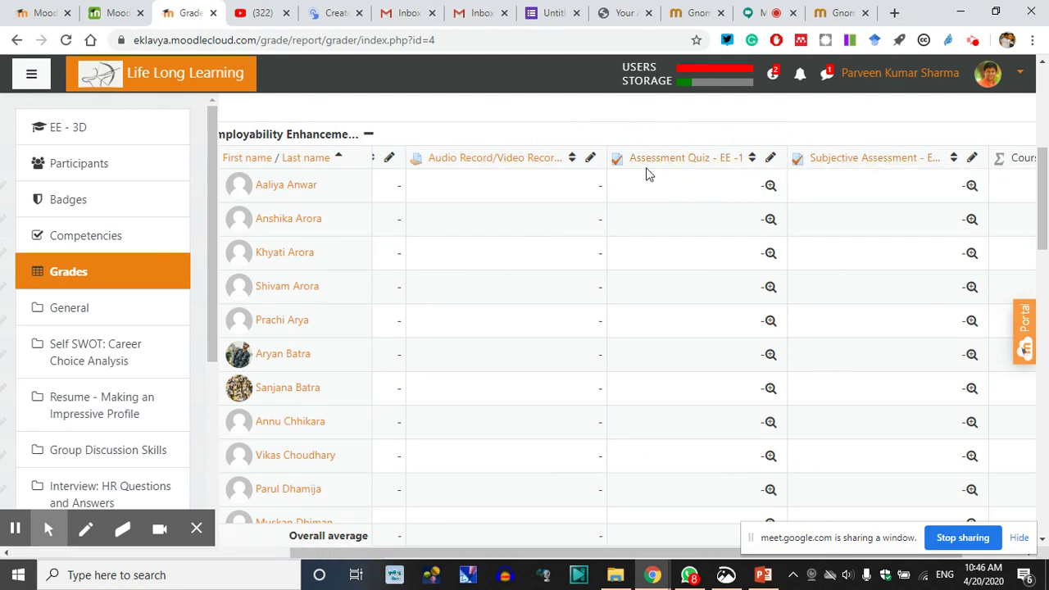
mouse_move(613, 551)
left_mouse_down()
mouse_move(691, 547)
mouse_move(608, 543)
left_mouse_up()
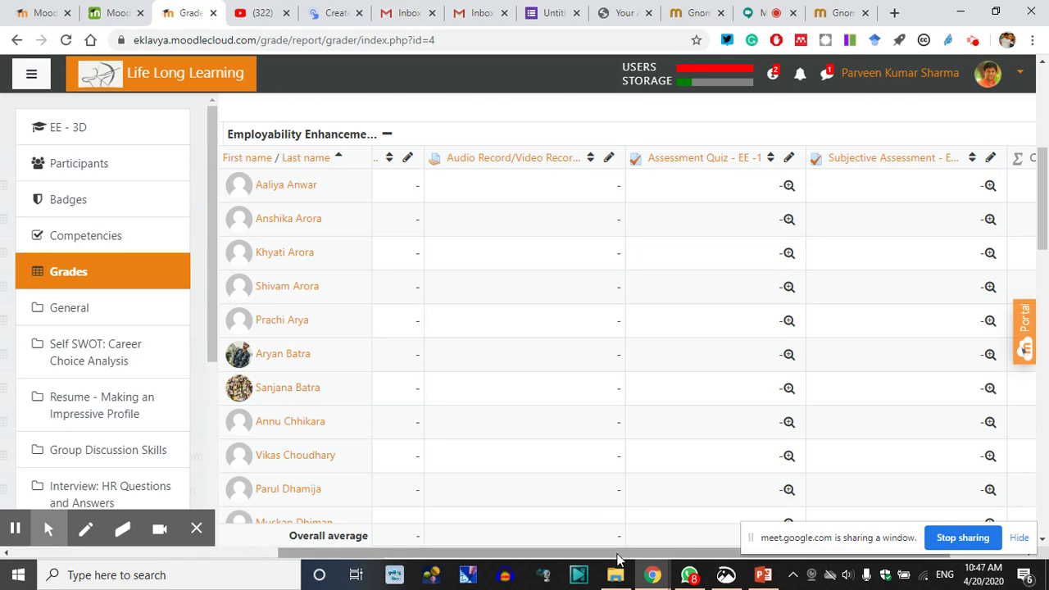
scroll(619, 560, "left", 3)
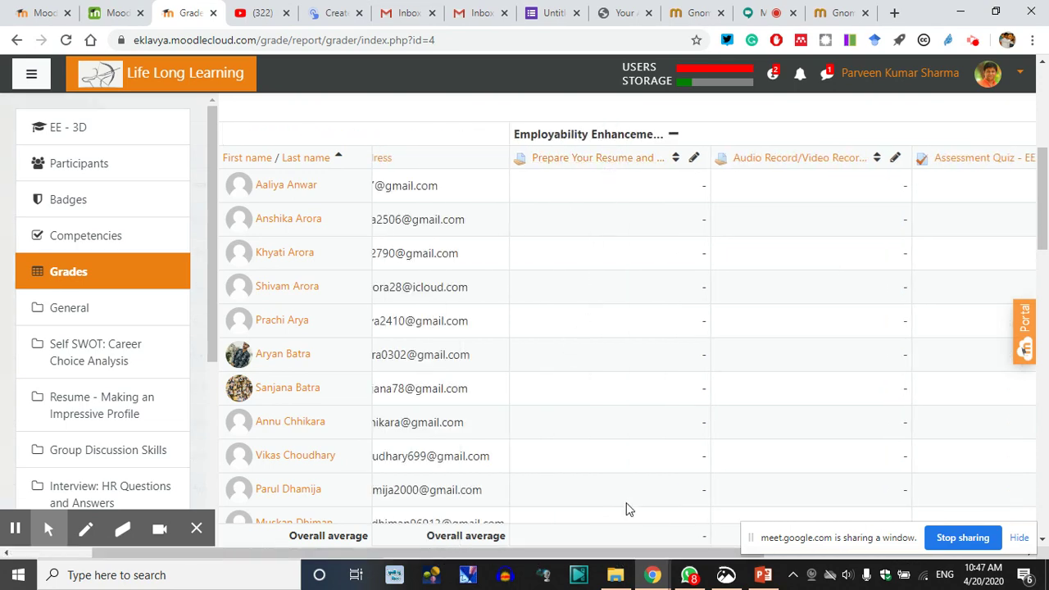
scroll(585, 457, "down", 8)
scroll(576, 481, "up", 10)
scroll(668, 410, "down", 3)
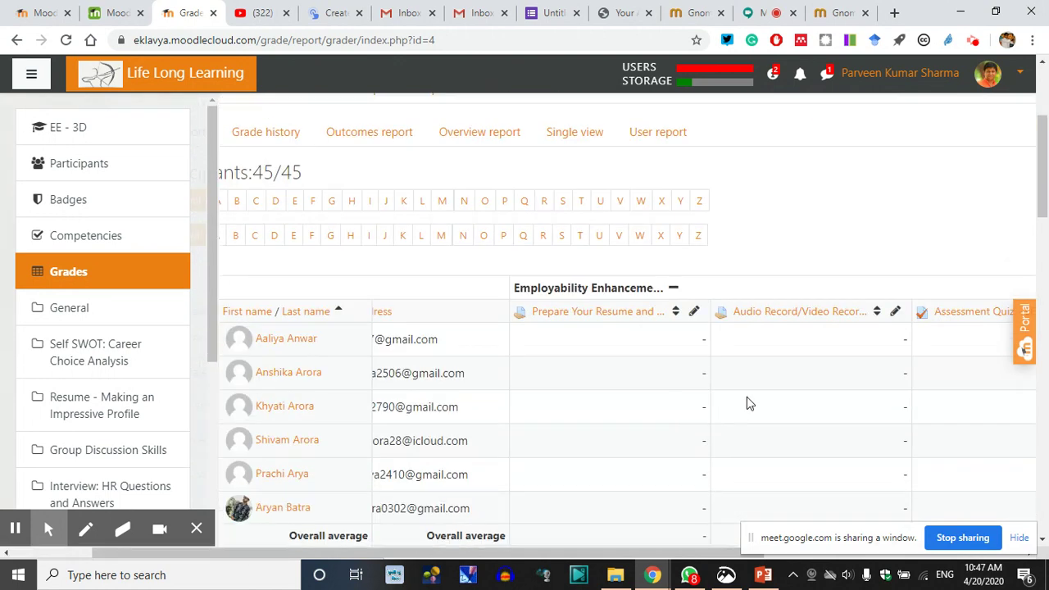
scroll(459, 250, "up", 2)
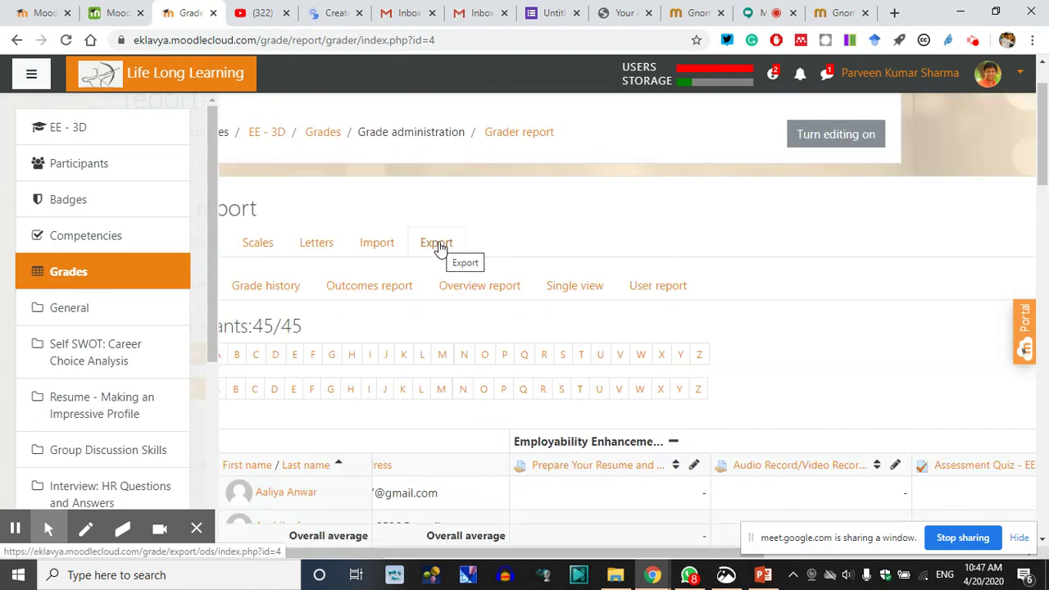
View the Import CSV grade upload page, then go back to the grader report
left_click(378, 248)
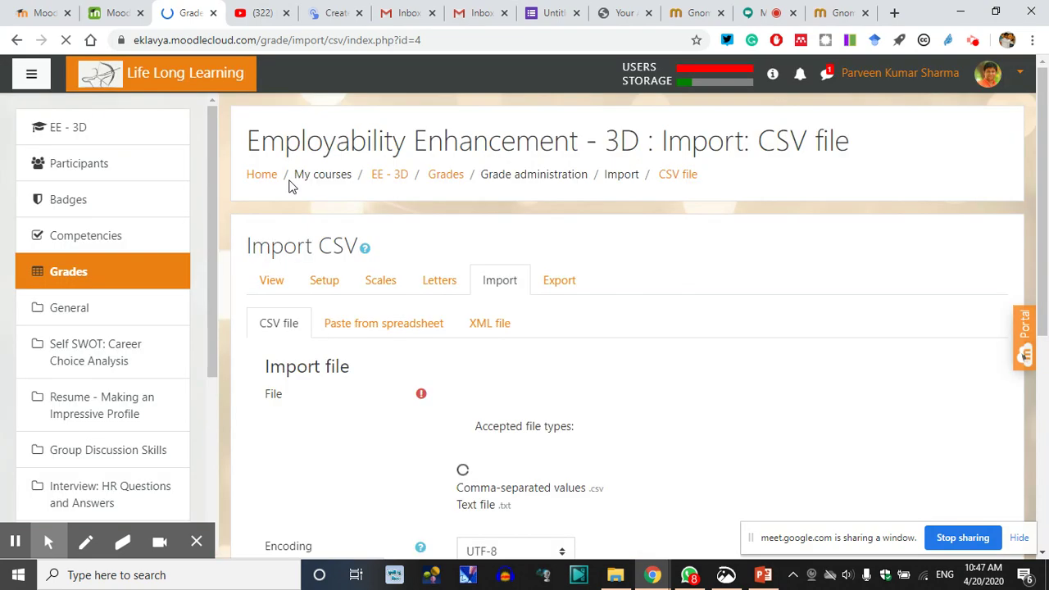
scroll(606, 469, "down", 1)
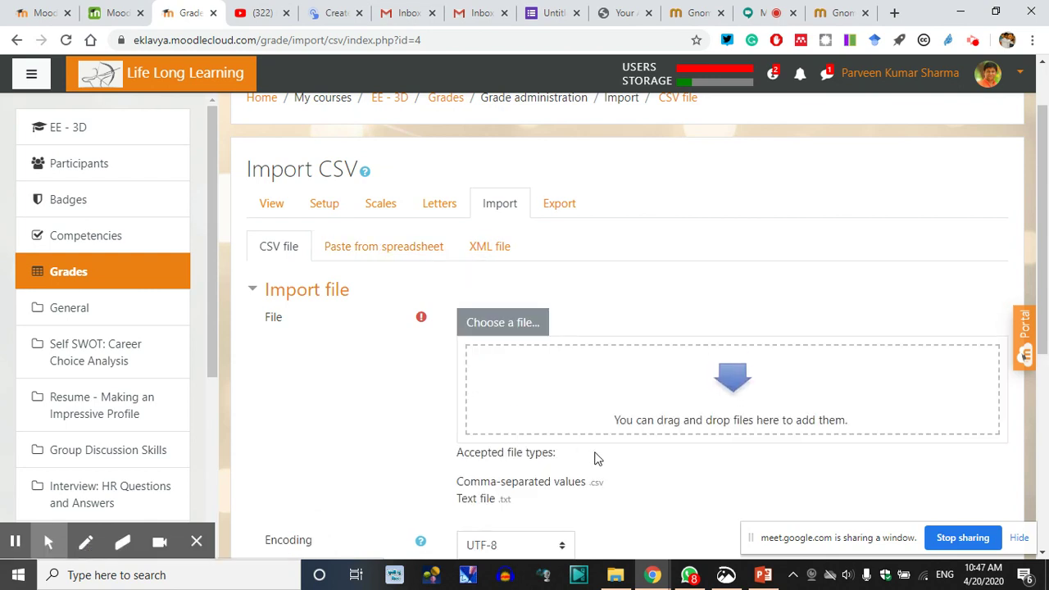
left_click(16, 40)
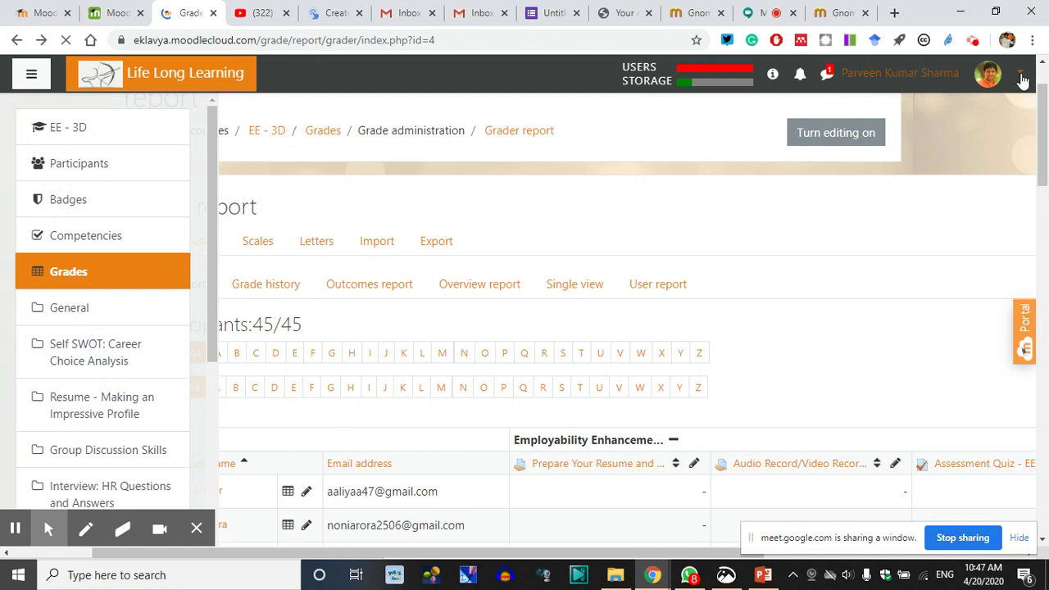
Open 'Switch role to...' from the account menu, showing Course Admin, Teacher, Student and Guest
left_click(1020, 76)
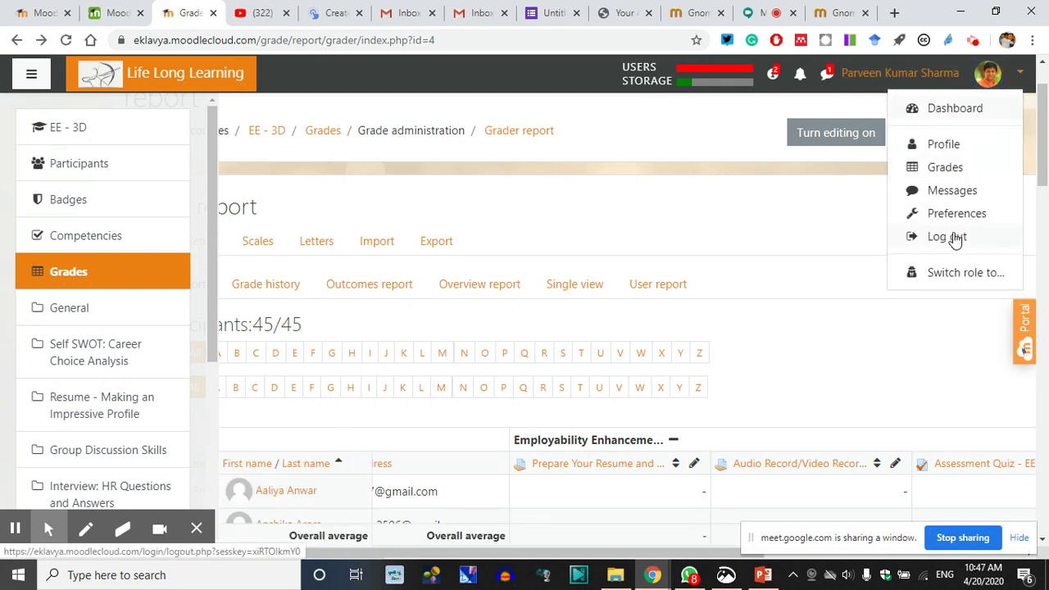
left_click(943, 274)
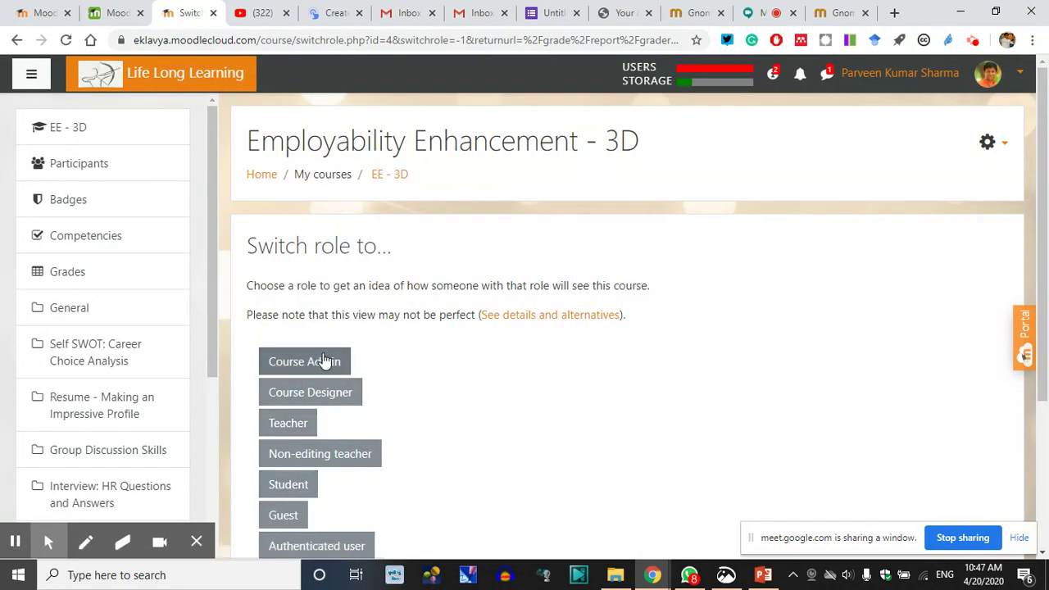
left_click(1019, 85)
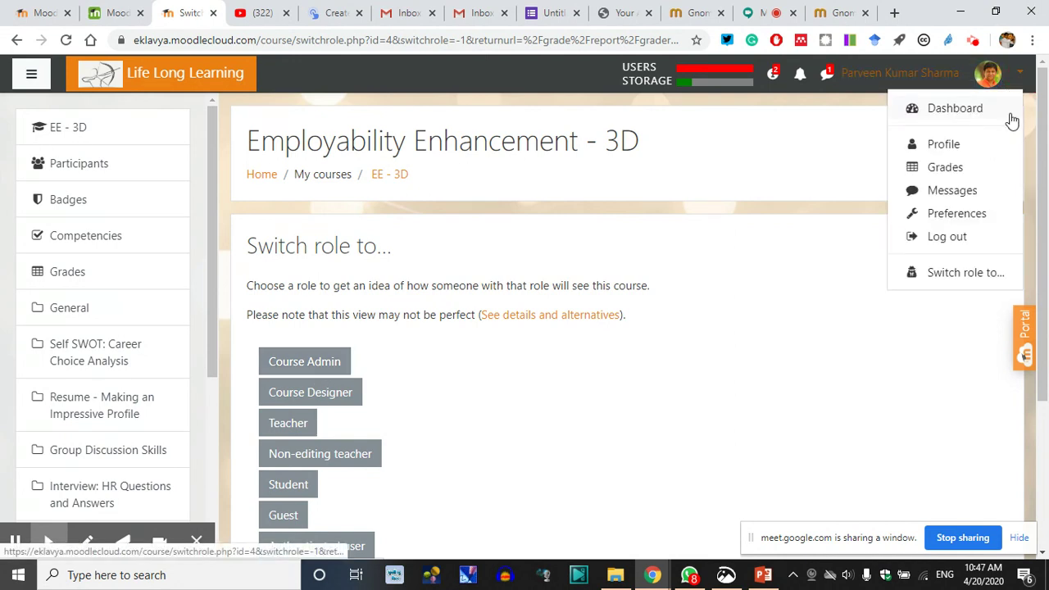
left_click(948, 274)
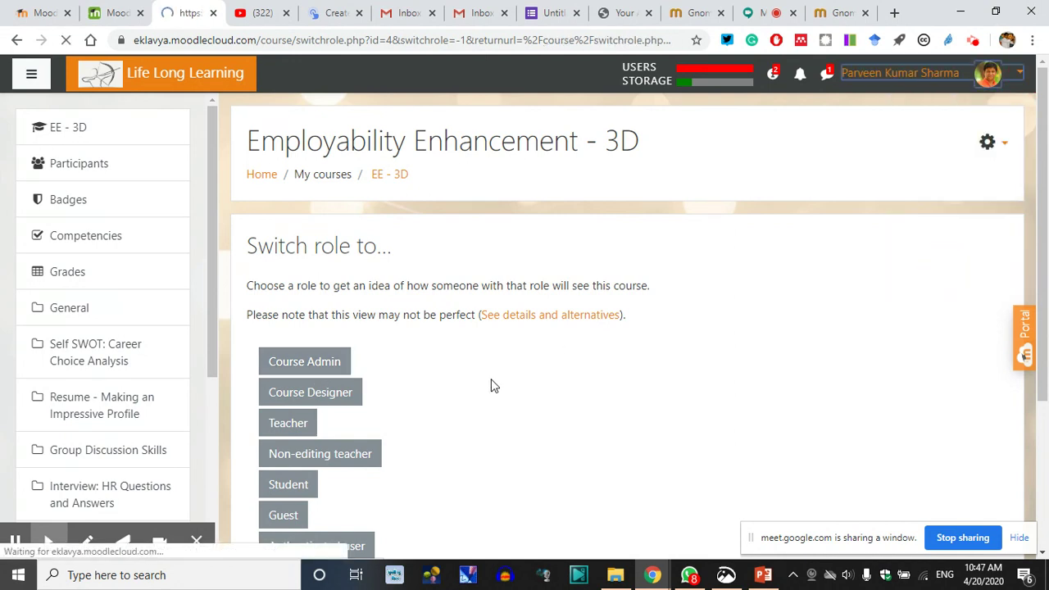
scroll(337, 372, "down", 2)
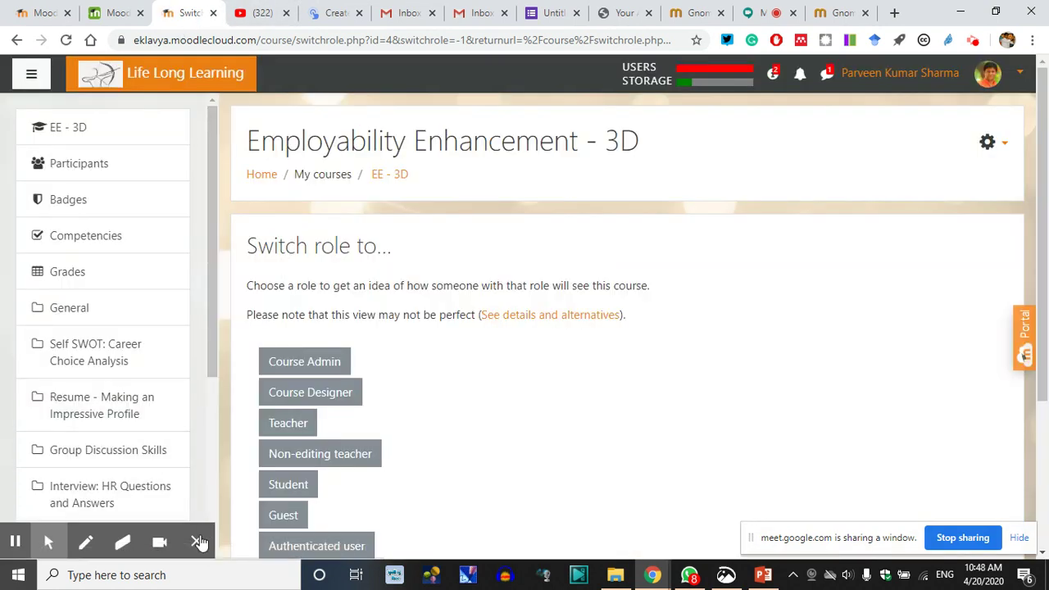
mouse_move(199, 543)
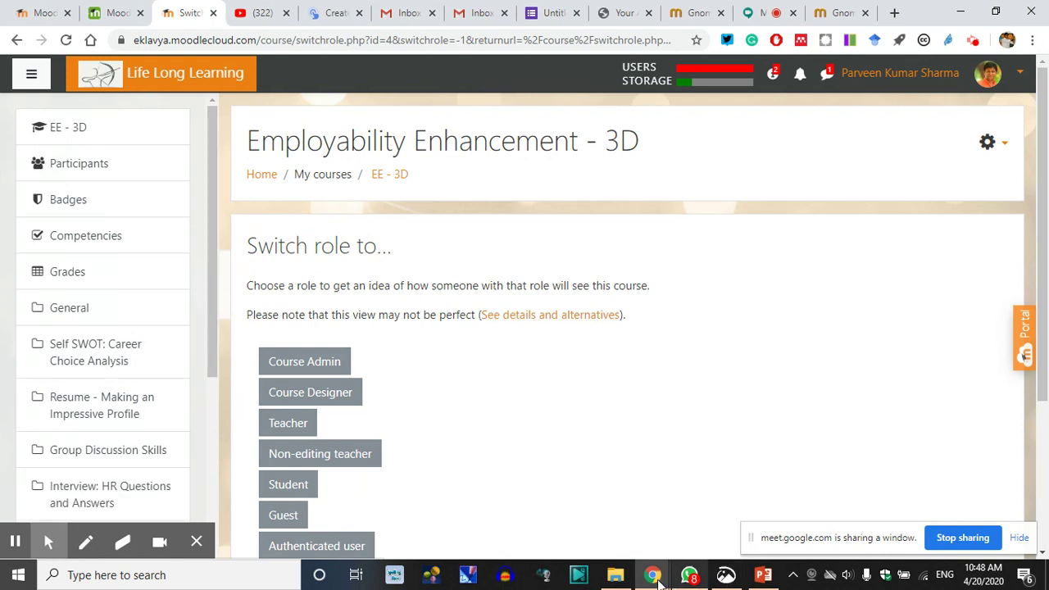
Return to the Google Meet call, turn off live captions, and show the meeting chat
mouse_move(652, 577)
left_click(762, 13)
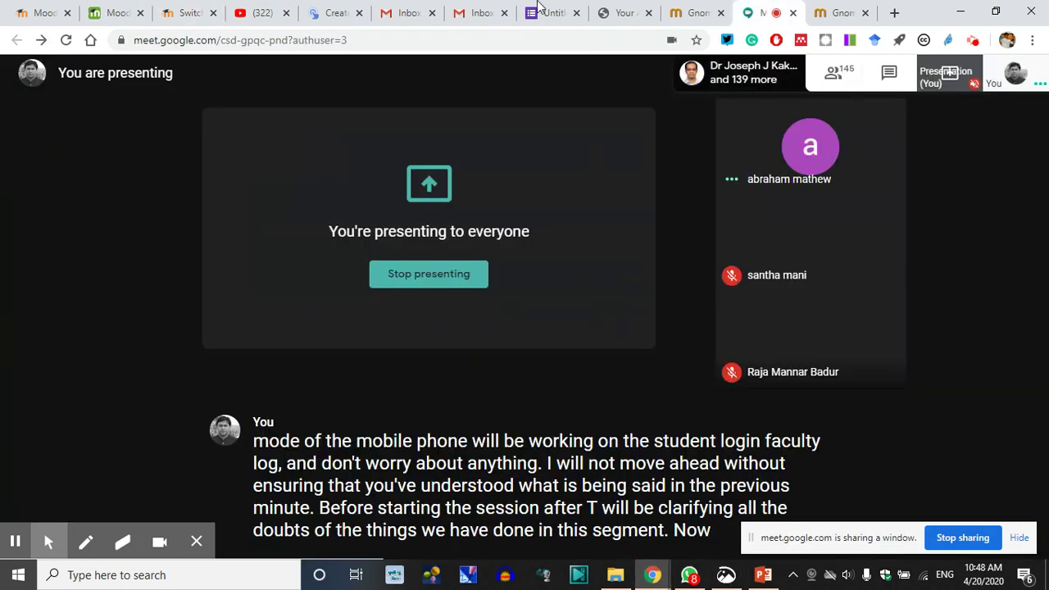
left_click_drag(762, 12, 325, 7)
mouse_move(564, 464)
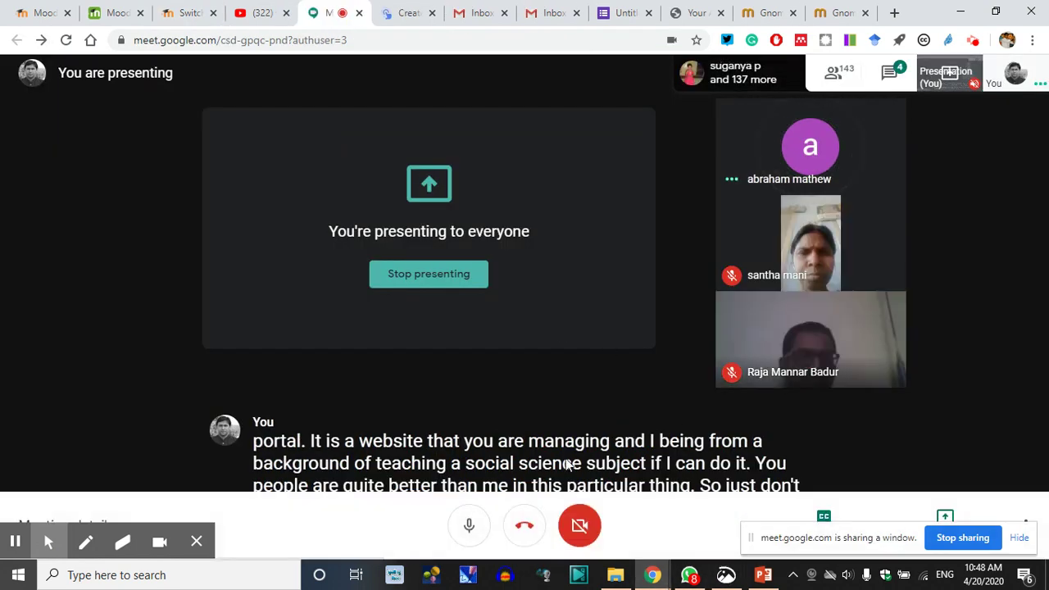
left_click(822, 514)
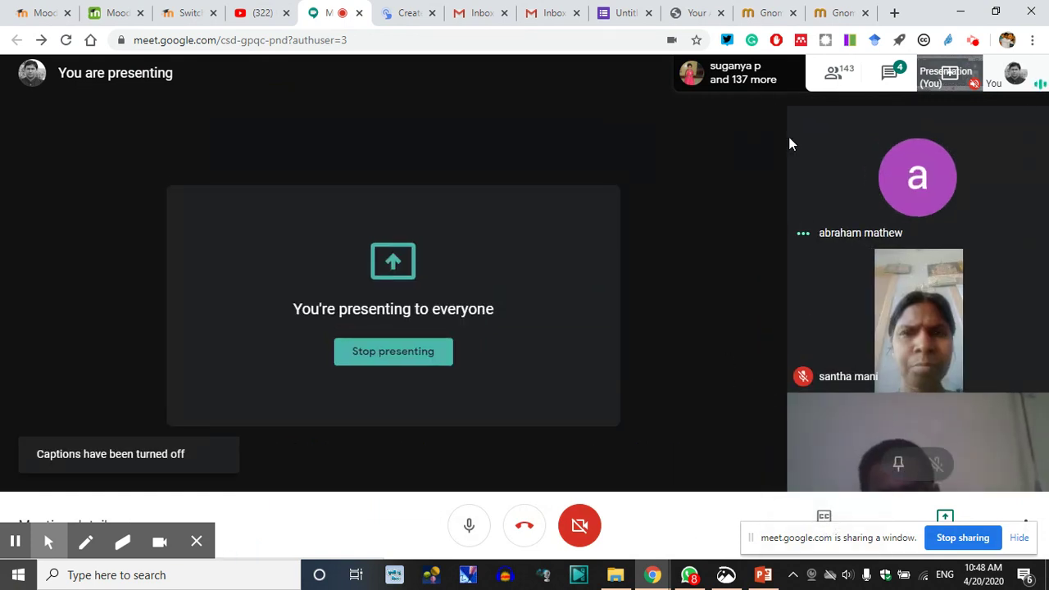
left_click(892, 71)
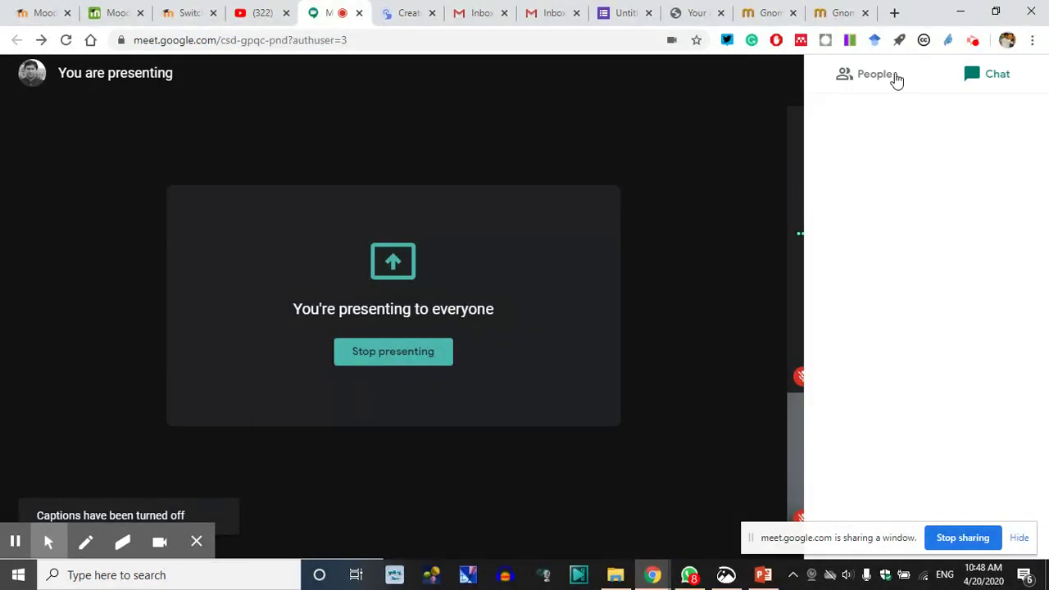
left_click_drag(749, 537, 340, 503)
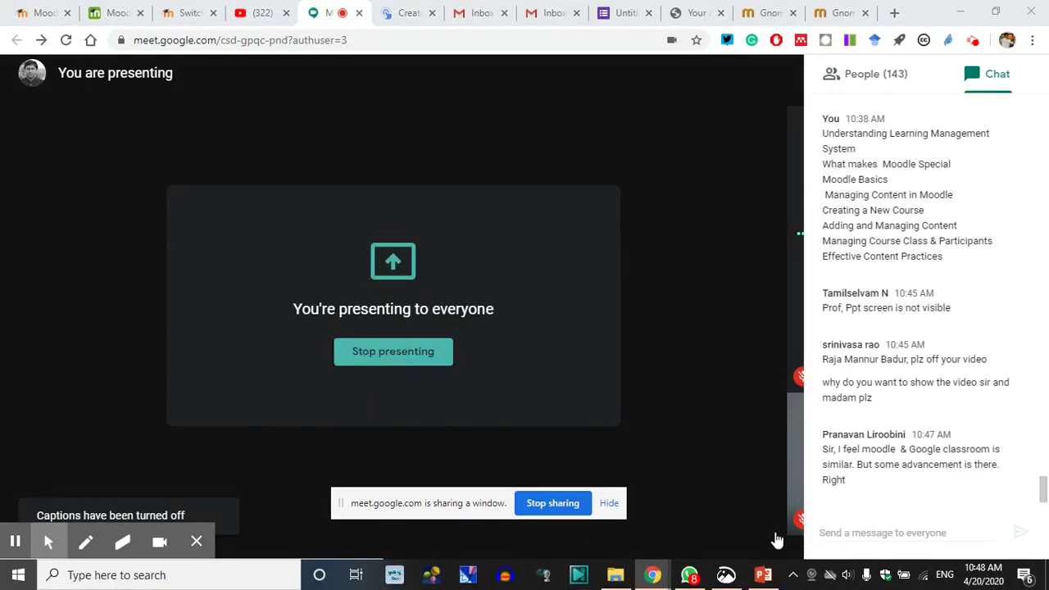
left_click(854, 533)
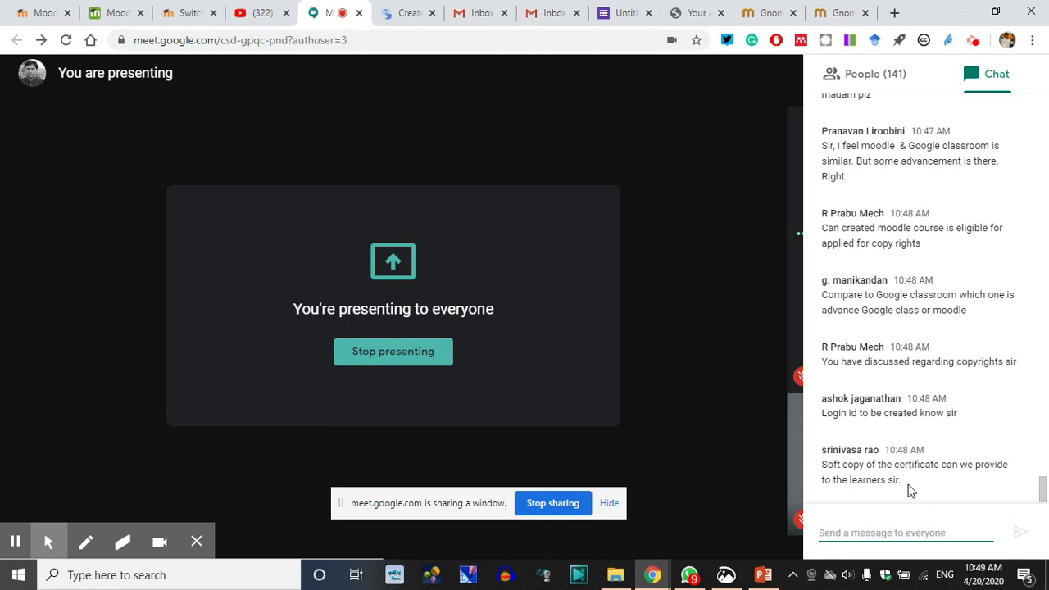
left_click_drag(912, 486, 823, 465)
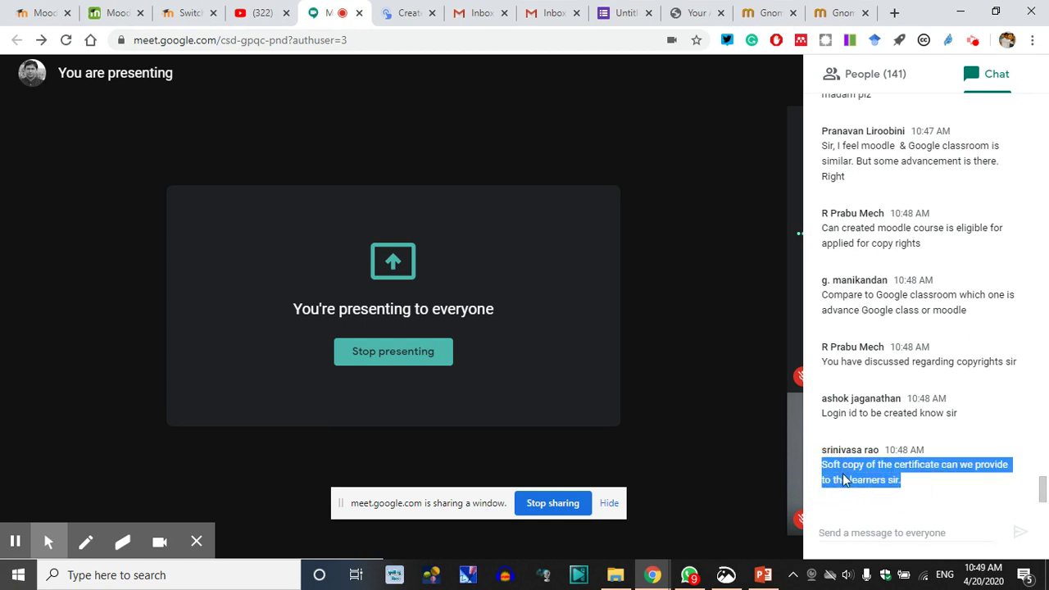
left_click(848, 480)
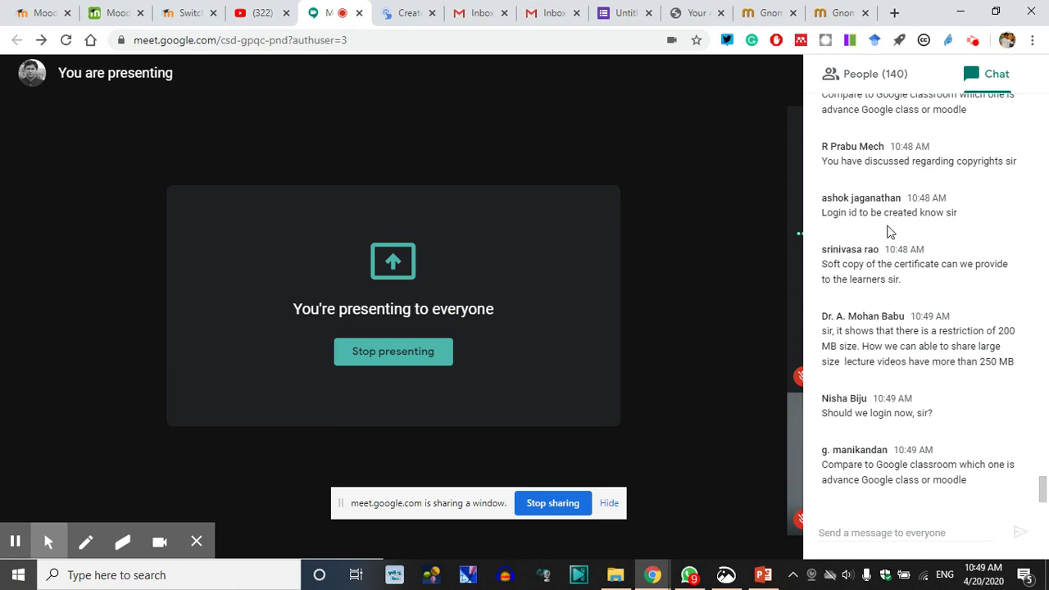
left_click_drag(910, 157, 959, 179)
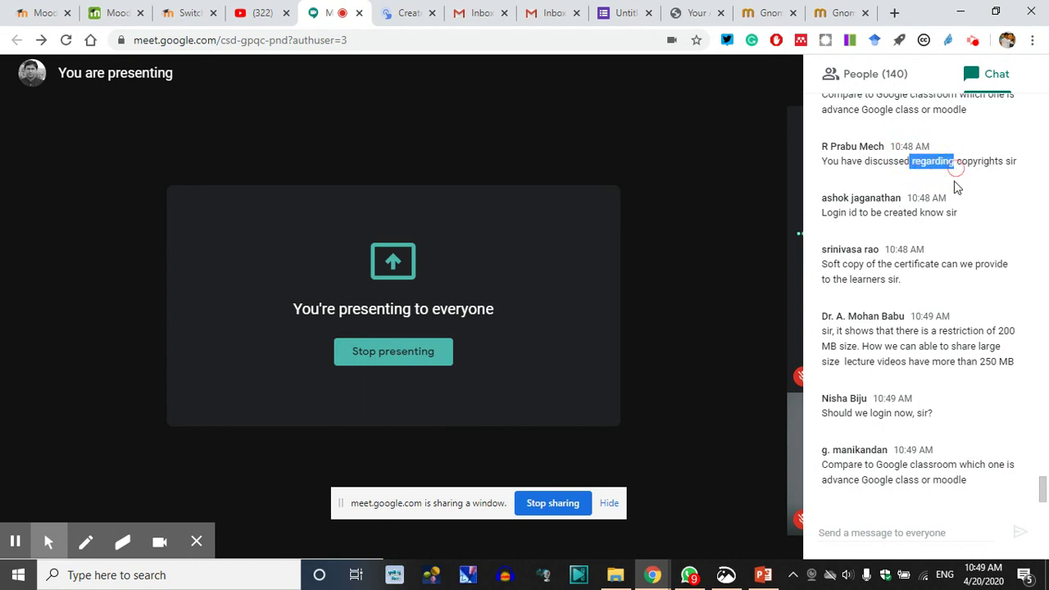
scroll(903, 282, "up", 1)
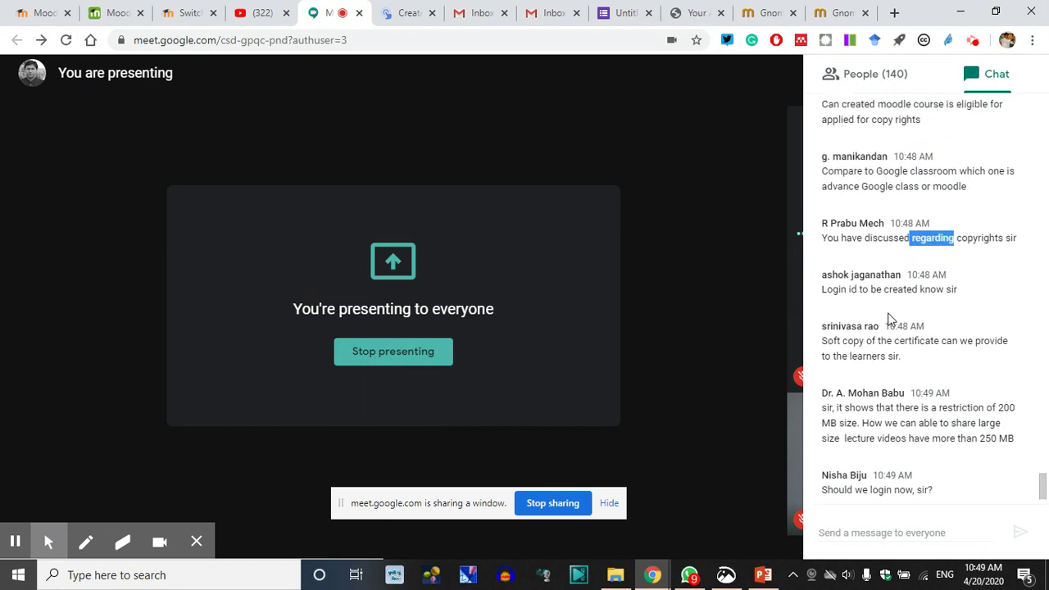
scroll(891, 320, "up", 2)
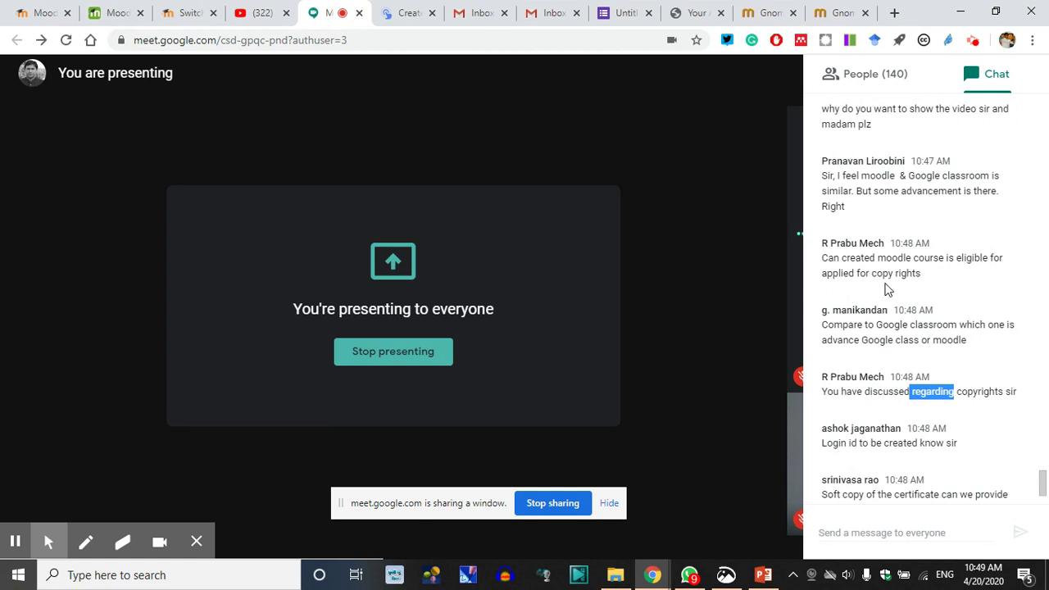
left_click_drag(823, 259, 941, 286)
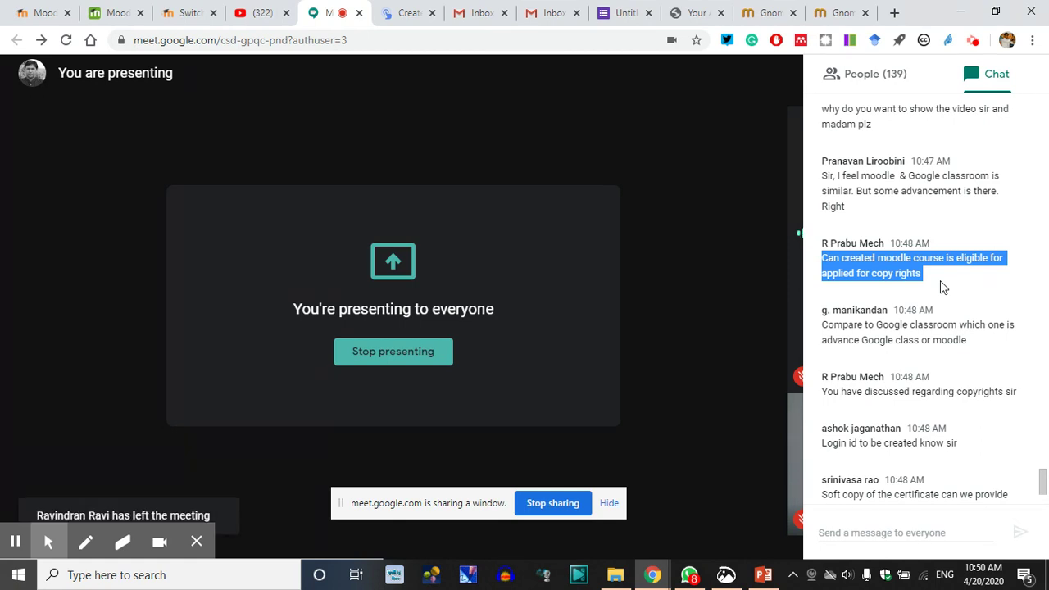
left_click(903, 335)
scroll(882, 195, "up", 1)
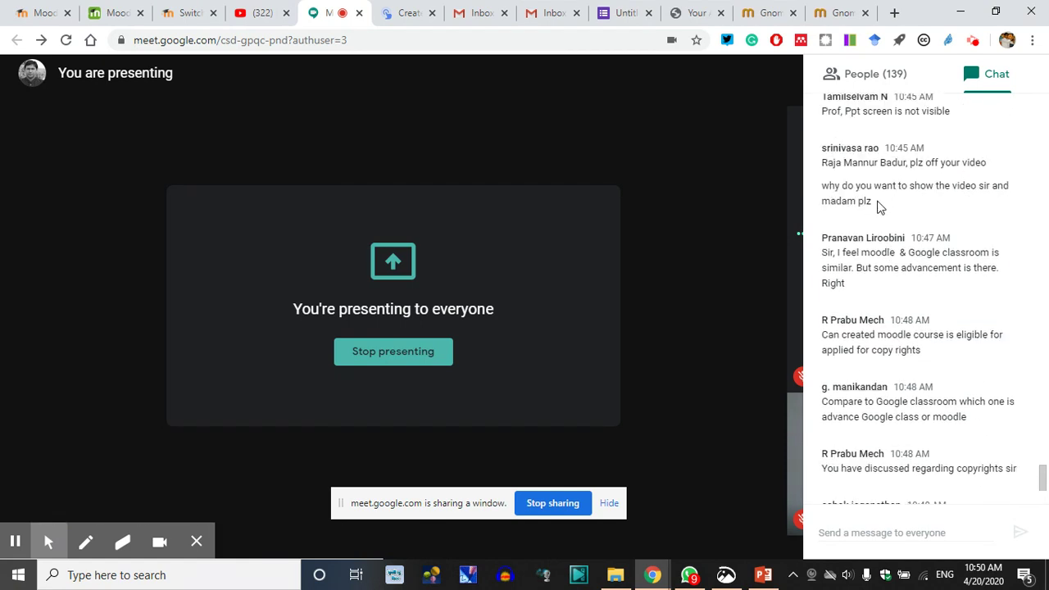
scroll(880, 205, "up", 1)
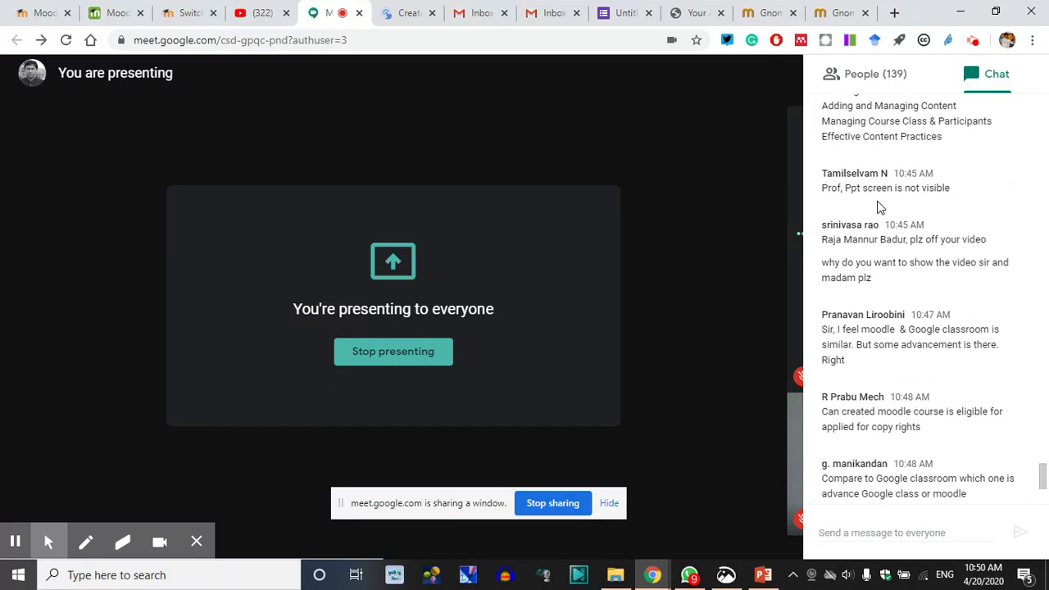
scroll(886, 187, "up", 1)
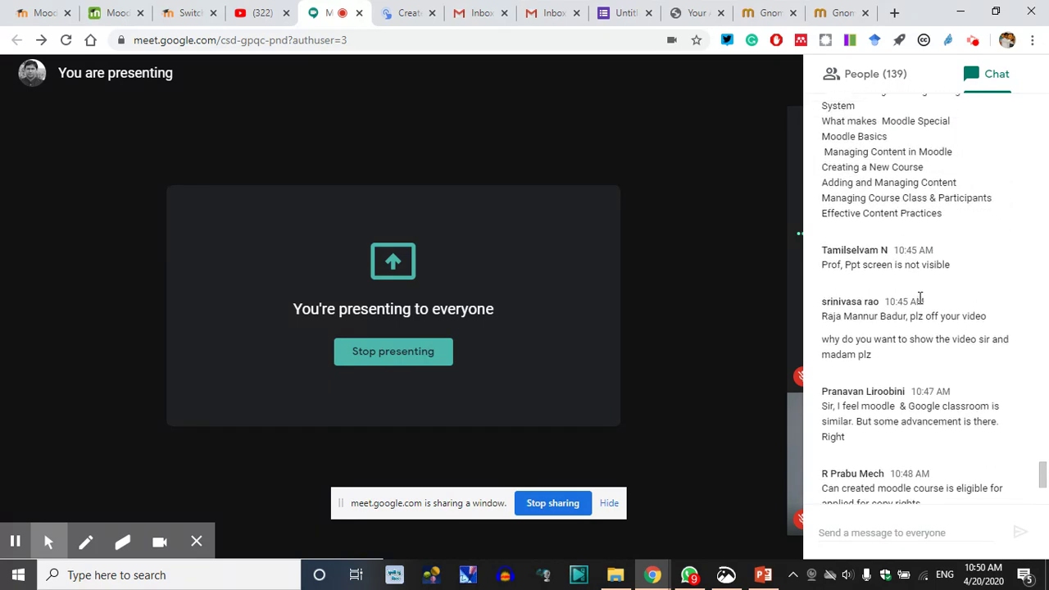
scroll(920, 298, "up", 1)
scroll(919, 297, "down", 6)
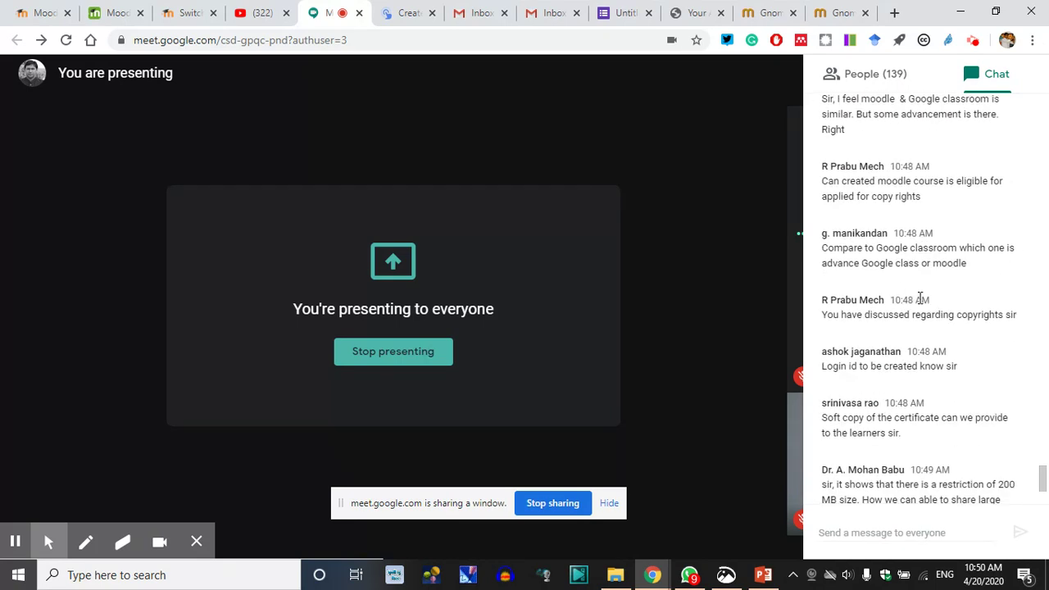
scroll(919, 298, "down", 2)
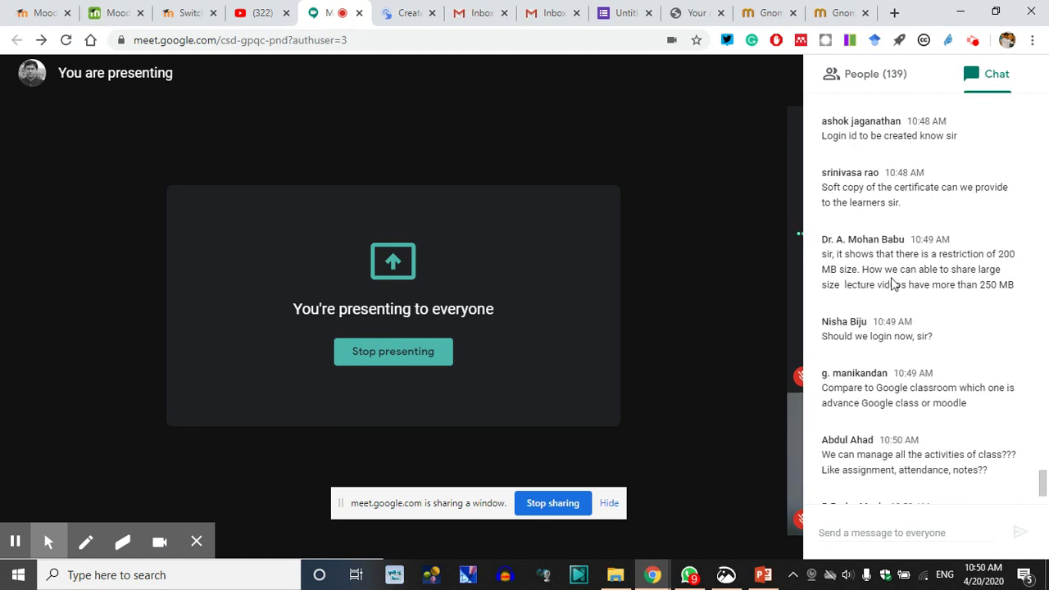
double_click(1008, 254)
left_click(945, 275)
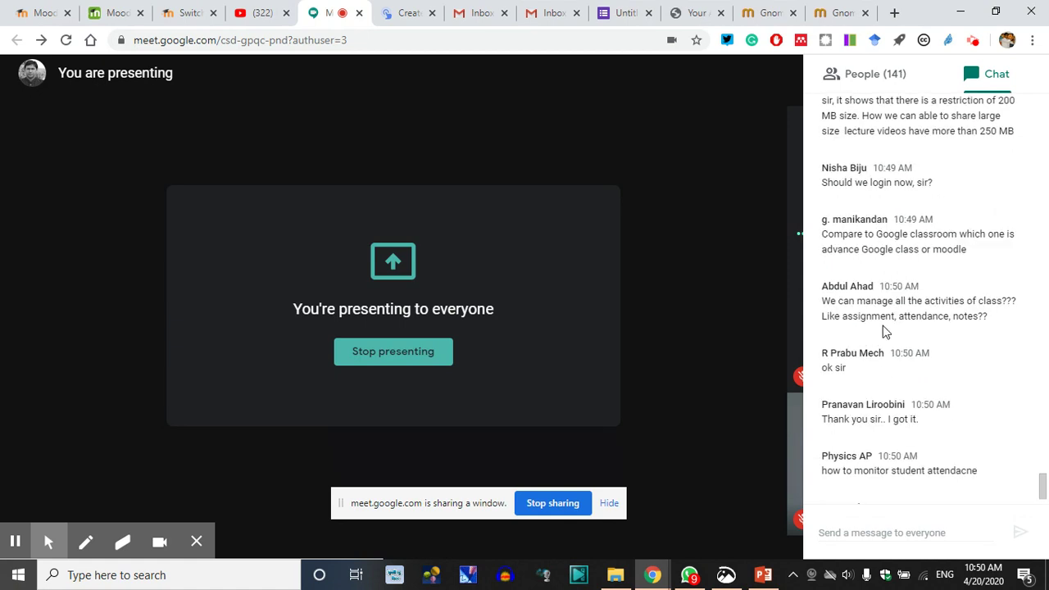
left_click_drag(822, 300, 1014, 300)
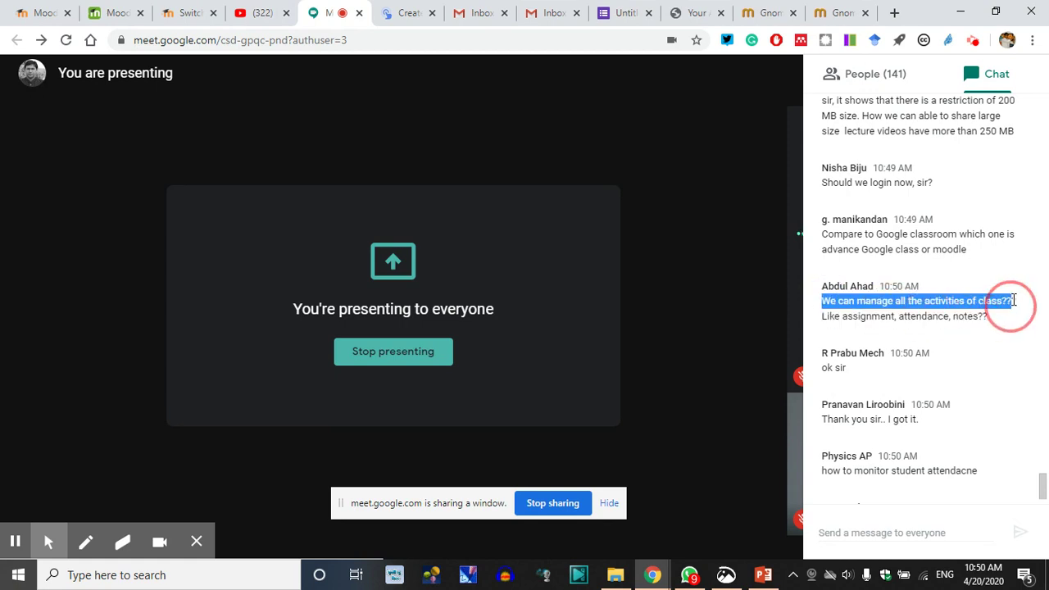
left_click(948, 320)
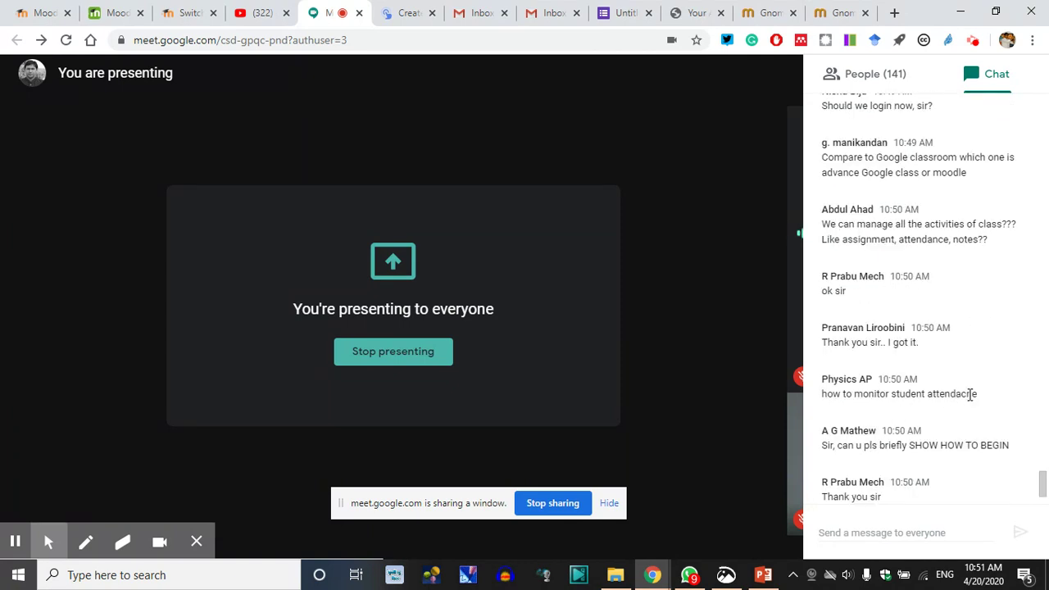
left_click_drag(979, 395, 822, 394)
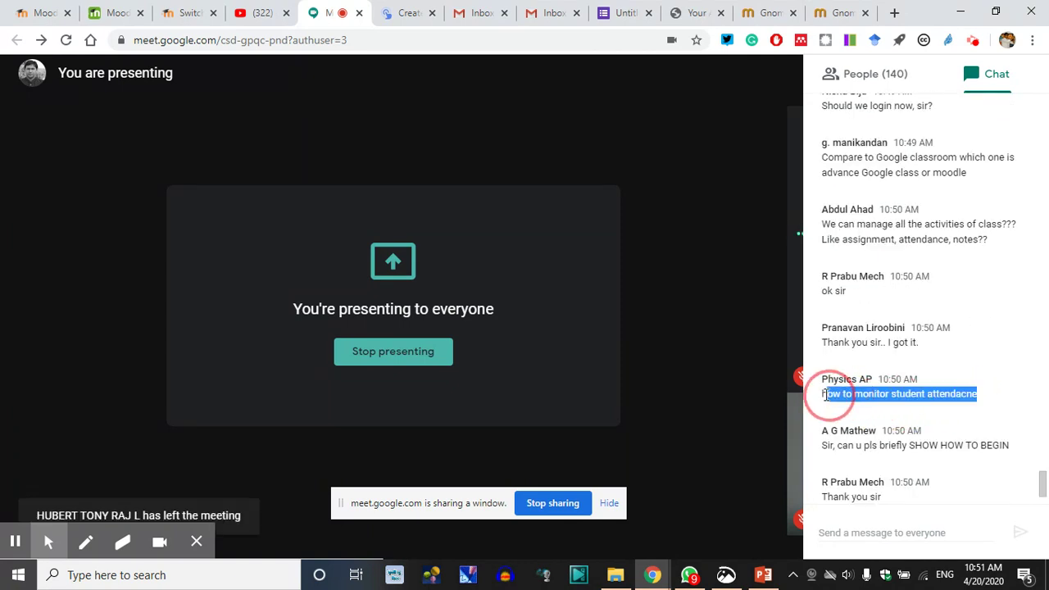
left_click(948, 395)
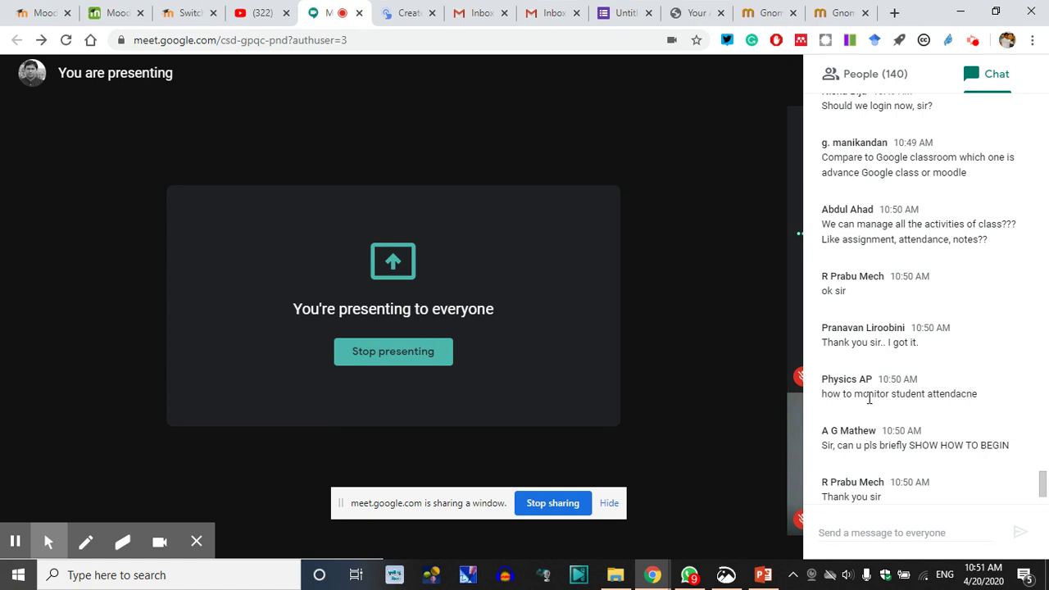
left_click_drag(893, 394, 950, 399)
left_click(948, 395)
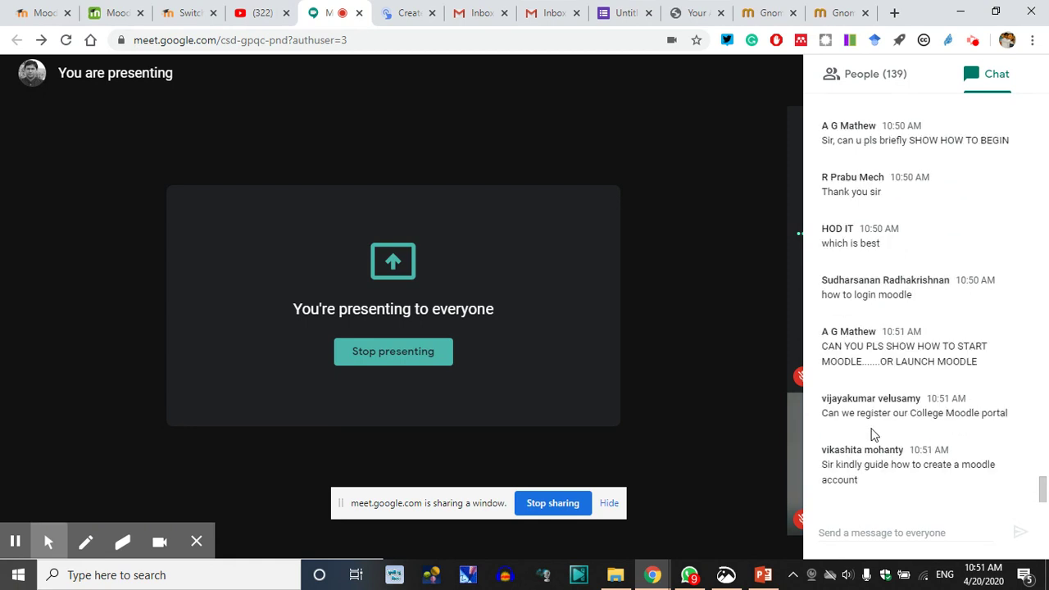
left_click_drag(1012, 421, 826, 414)
left_click(925, 412)
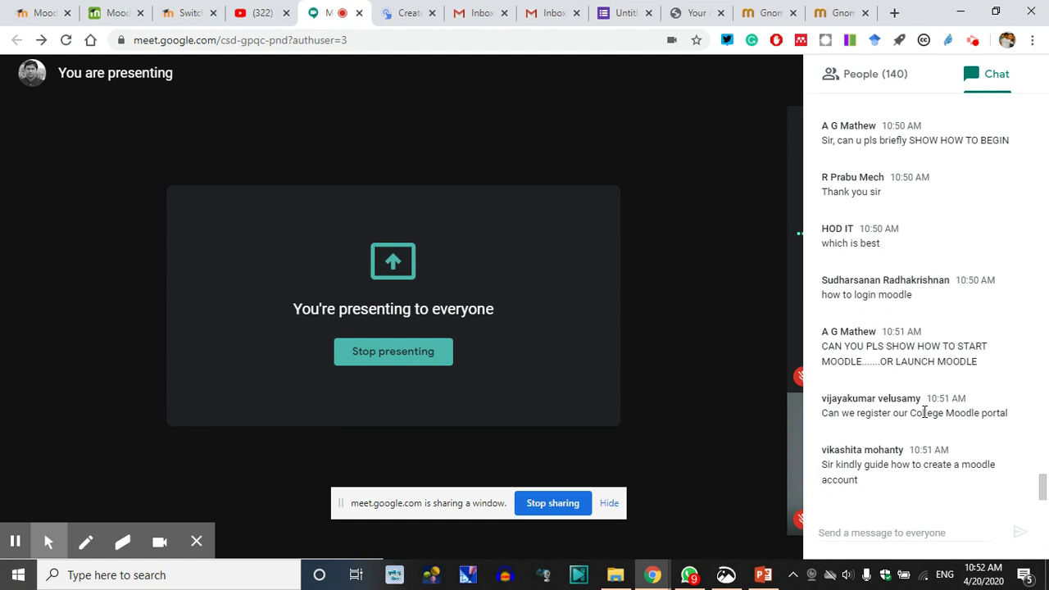
left_click(924, 412)
left_click(924, 412)
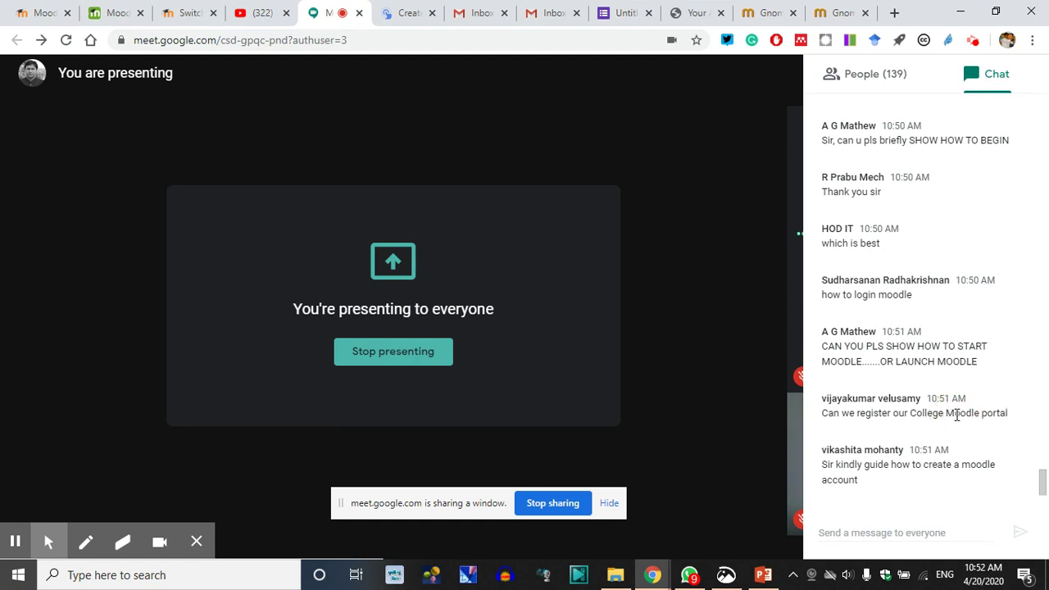
left_click(923, 415)
left_click_drag(861, 481, 840, 470)
left_click(892, 347)
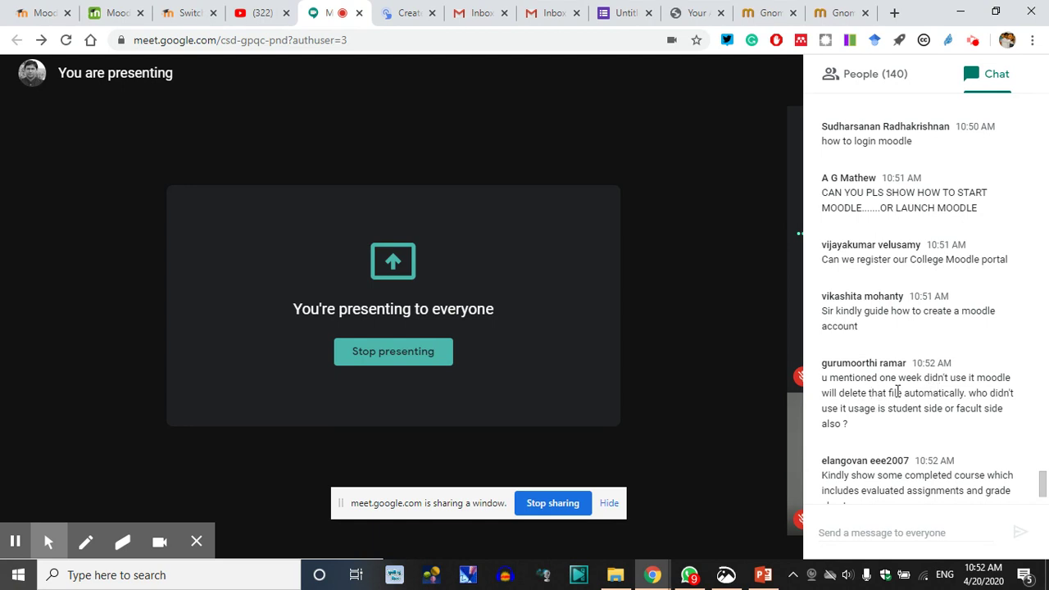
left_click_drag(824, 380, 855, 421)
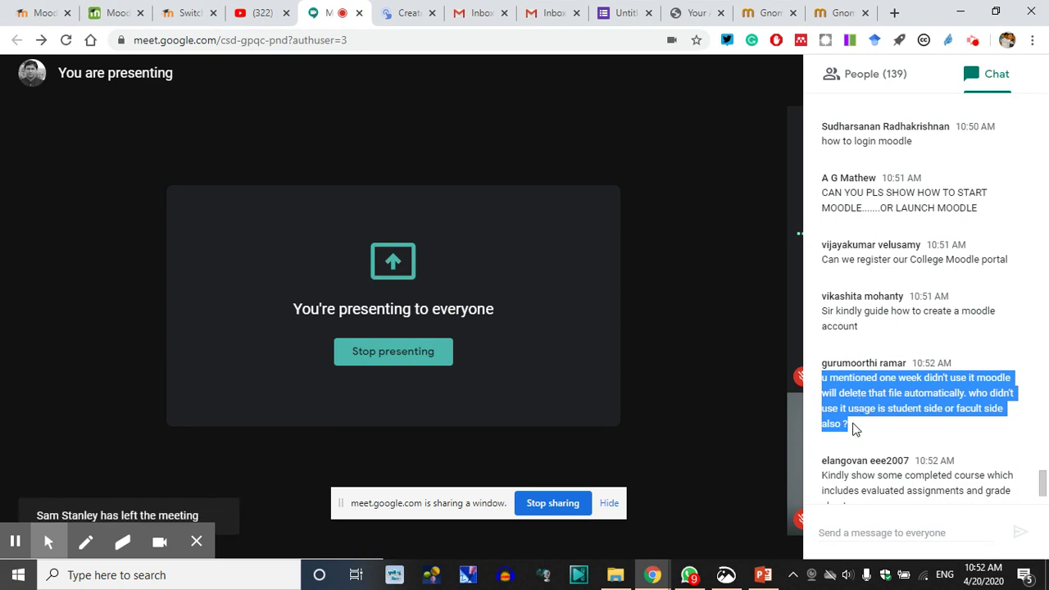
left_click(866, 402)
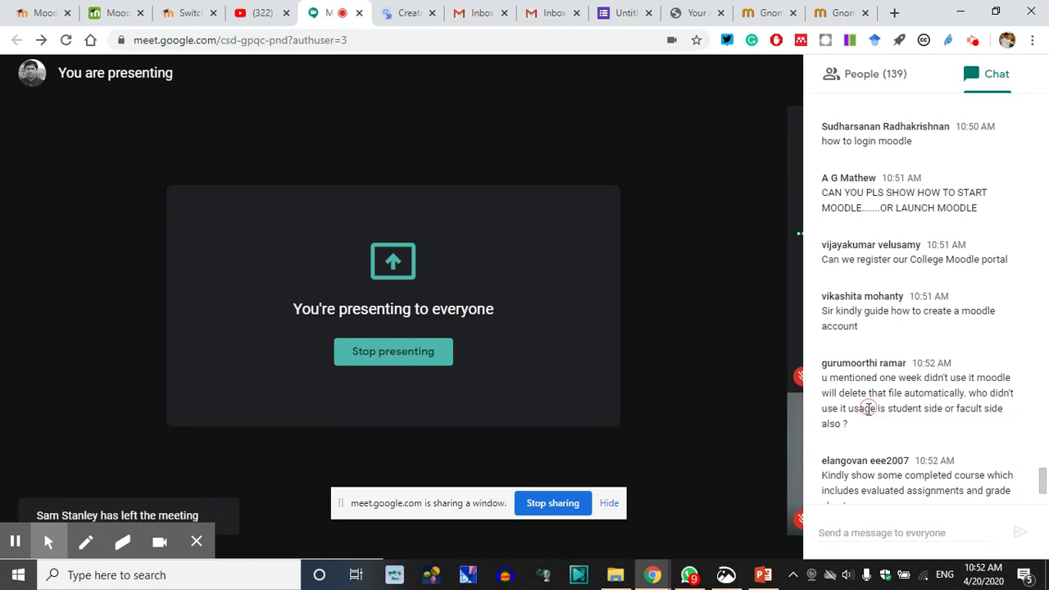
left_click(859, 426)
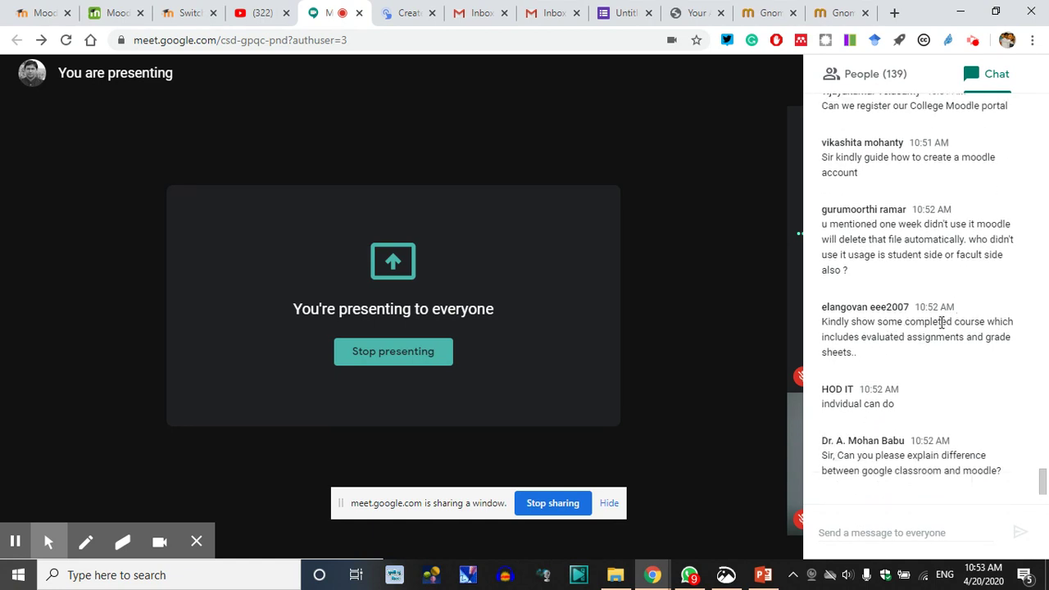
left_click_drag(862, 324, 982, 319)
left_click_drag(862, 338, 951, 356)
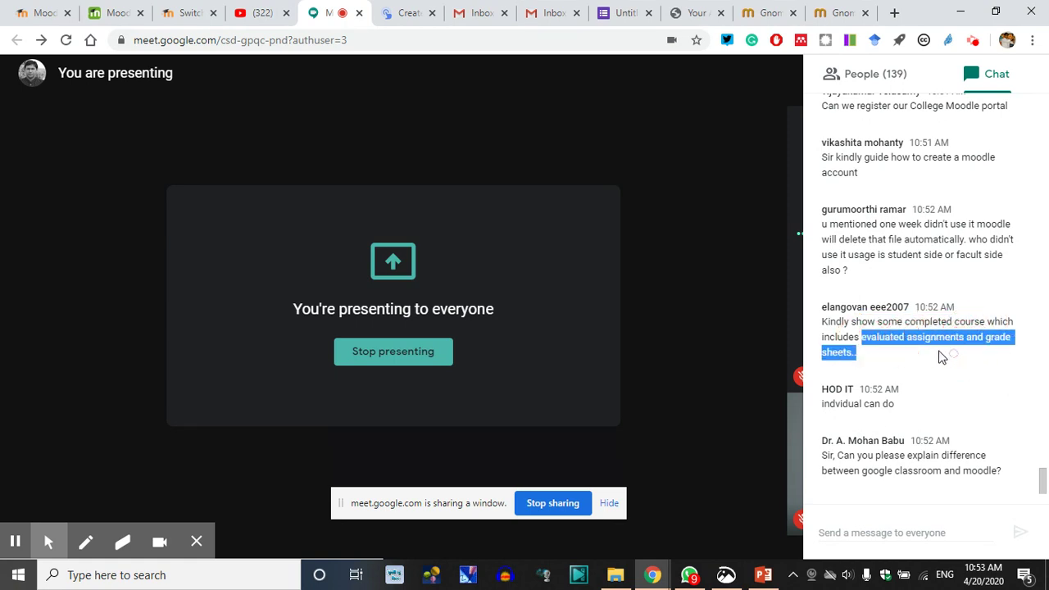
left_click(882, 329)
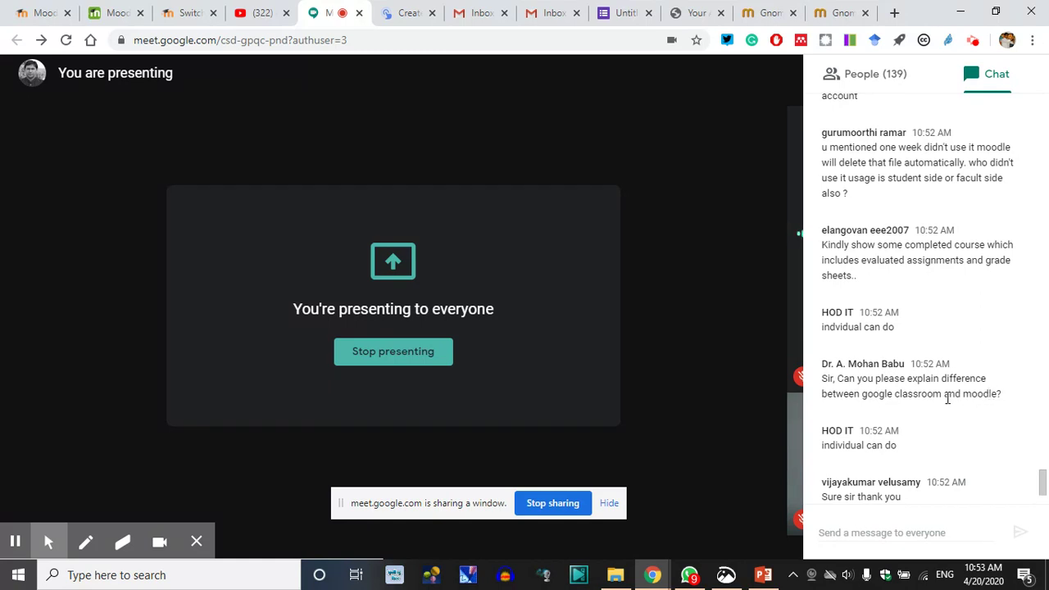
left_click_drag(942, 394, 869, 397)
left_click(866, 397)
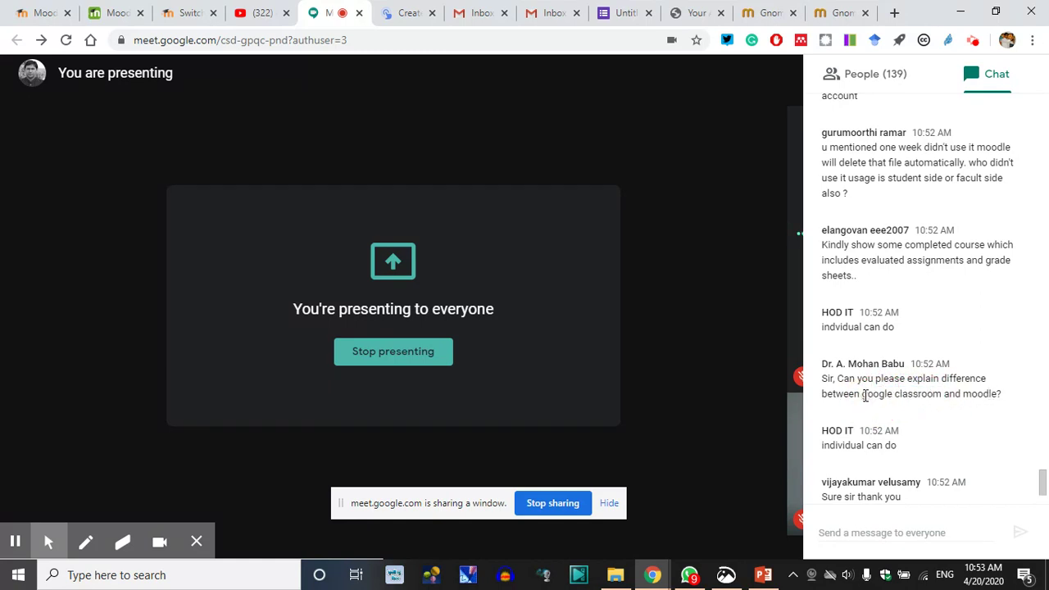
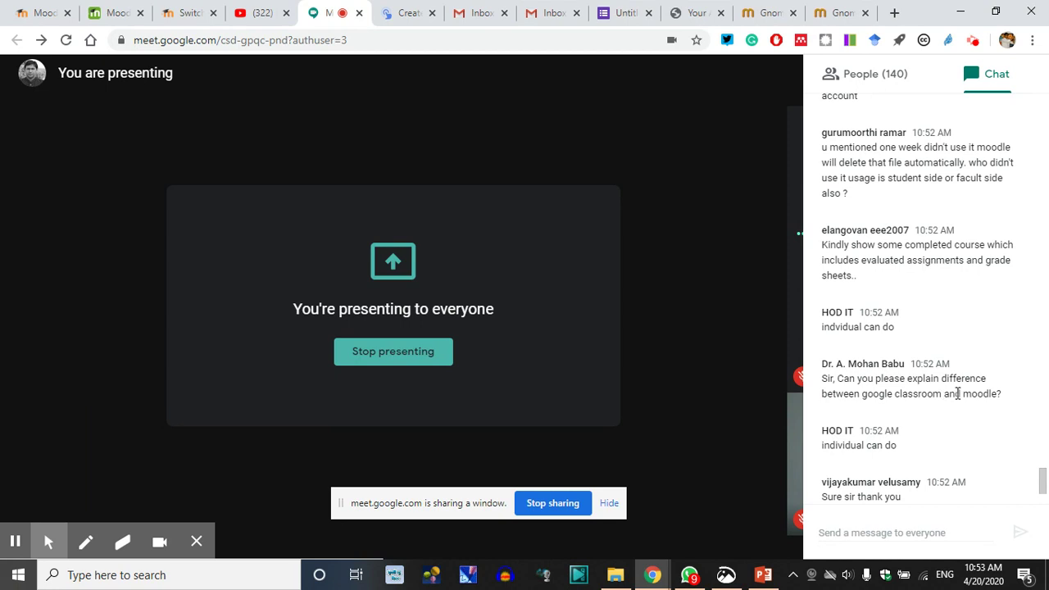
Highlight 'Moodle' and 'Google Classroom' in the chat question to discuss it
double_click(975, 394)
left_click(941, 403)
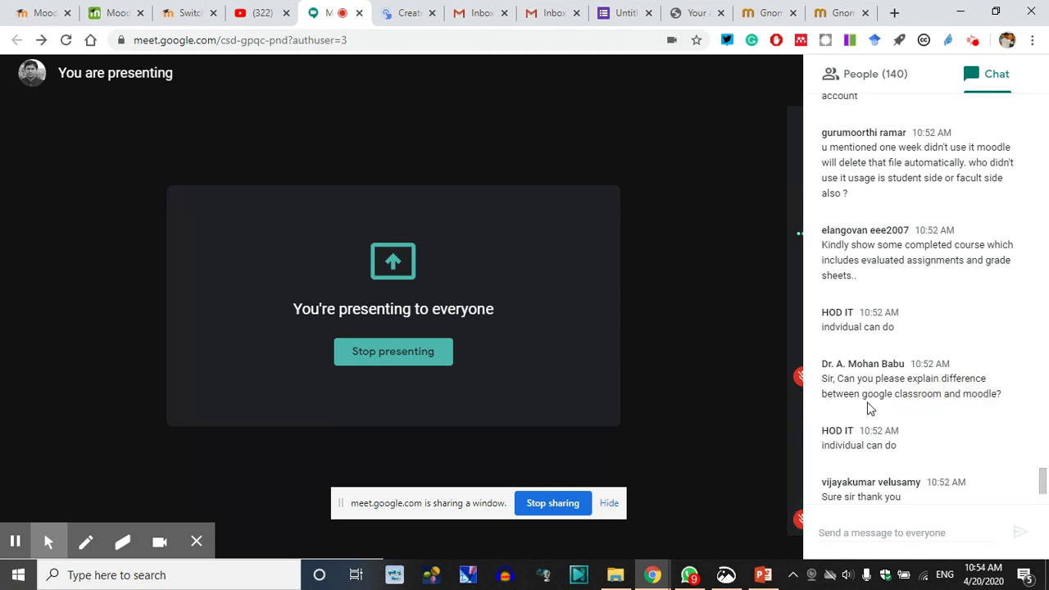
left_click_drag(864, 396, 942, 394)
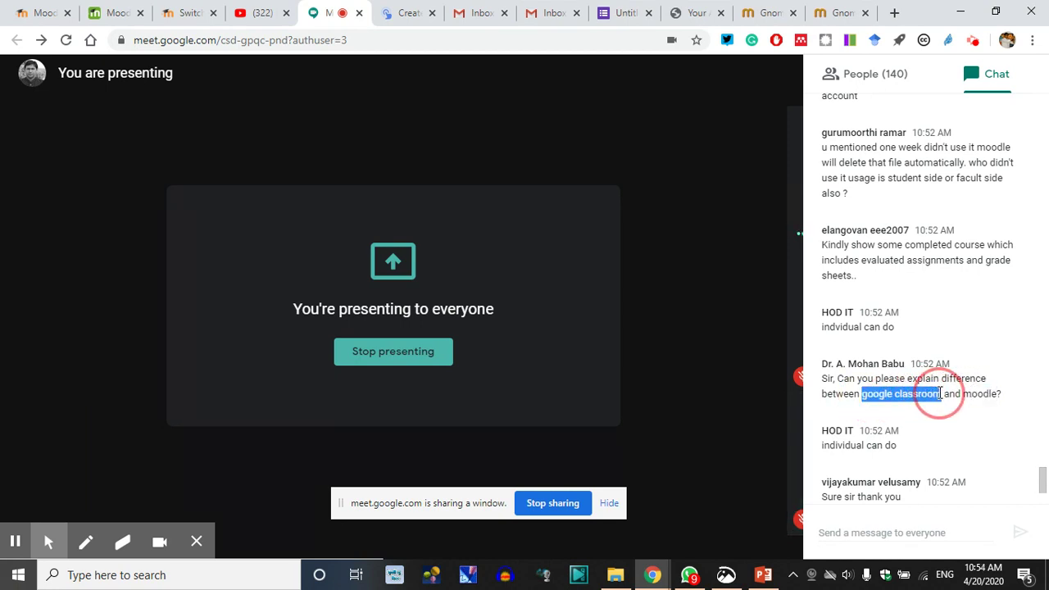
left_click(942, 396)
double_click(977, 393)
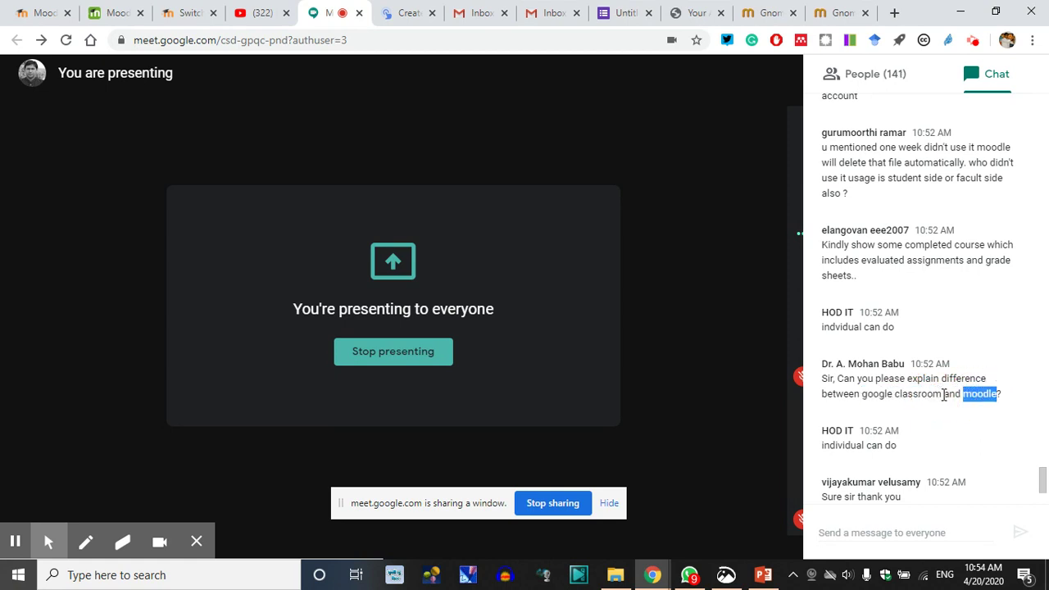
left_click_drag(866, 396, 943, 394)
left_click(865, 396)
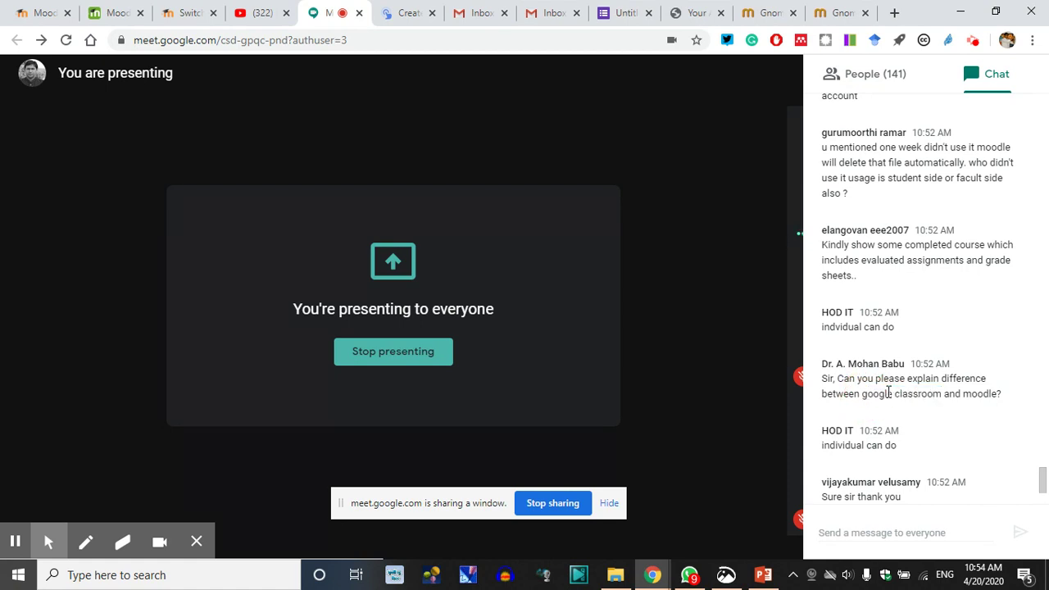
left_click(981, 396)
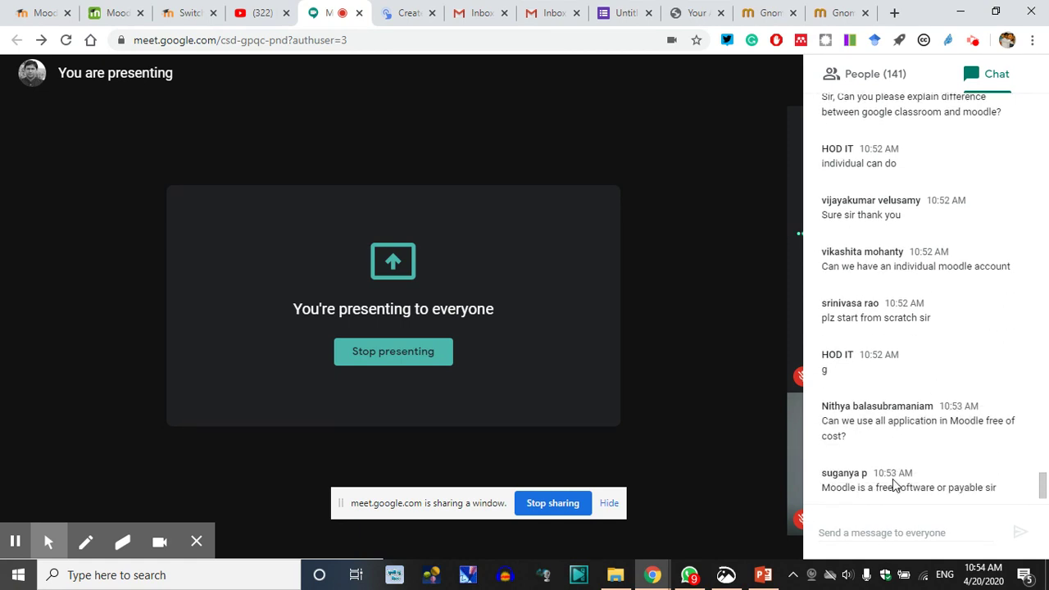
Highlight the chat questions about using Moodle free of cost and about a time limit for notes
left_click_drag(846, 410, 823, 402)
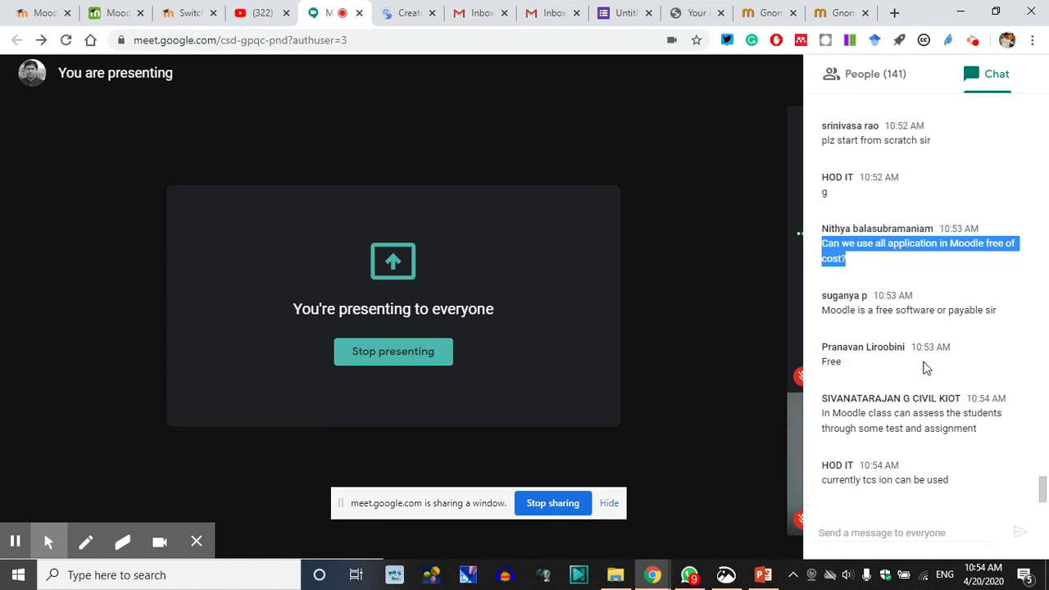
double_click(966, 310)
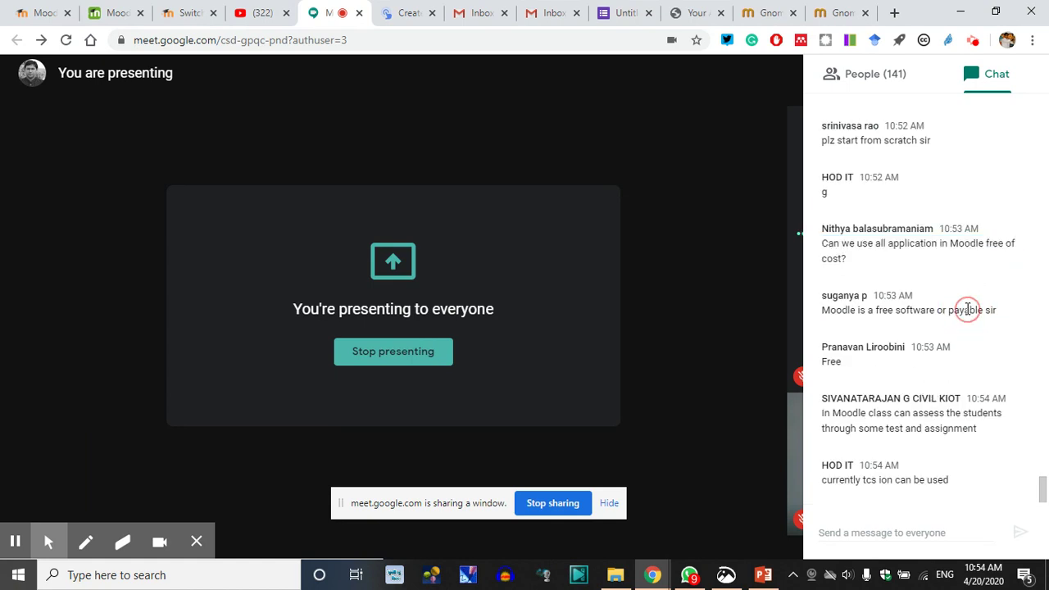
left_click(922, 430)
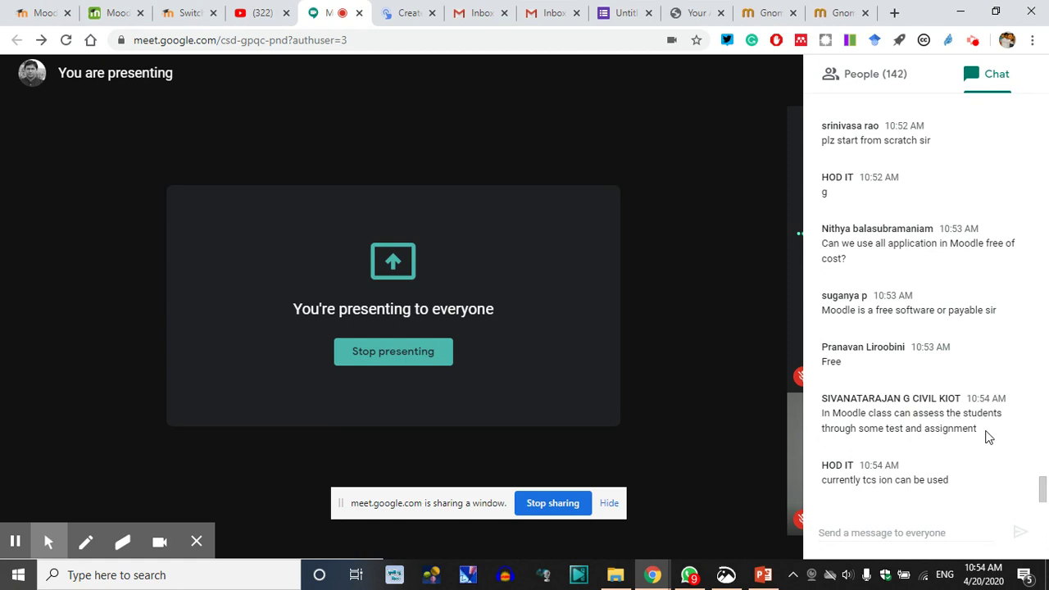
double_click(846, 310)
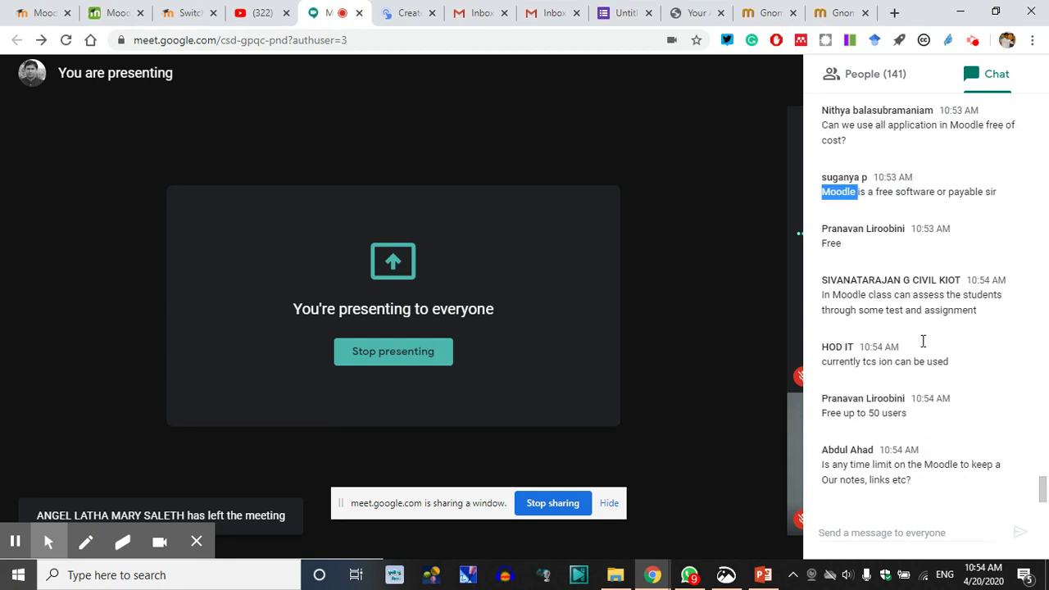
left_click(917, 310)
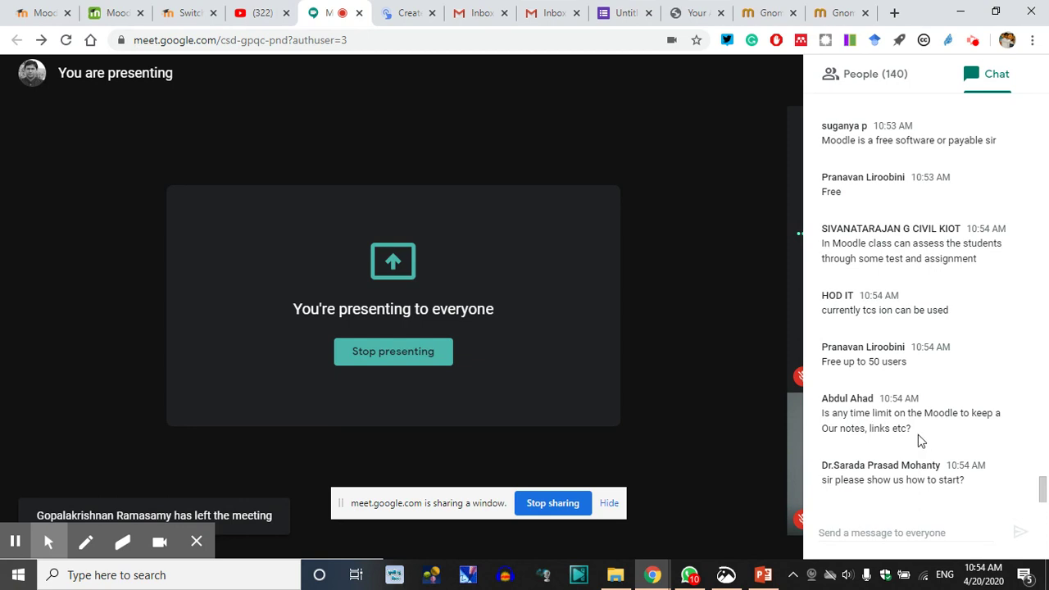
left_click_drag(912, 429, 824, 413)
left_click(889, 423)
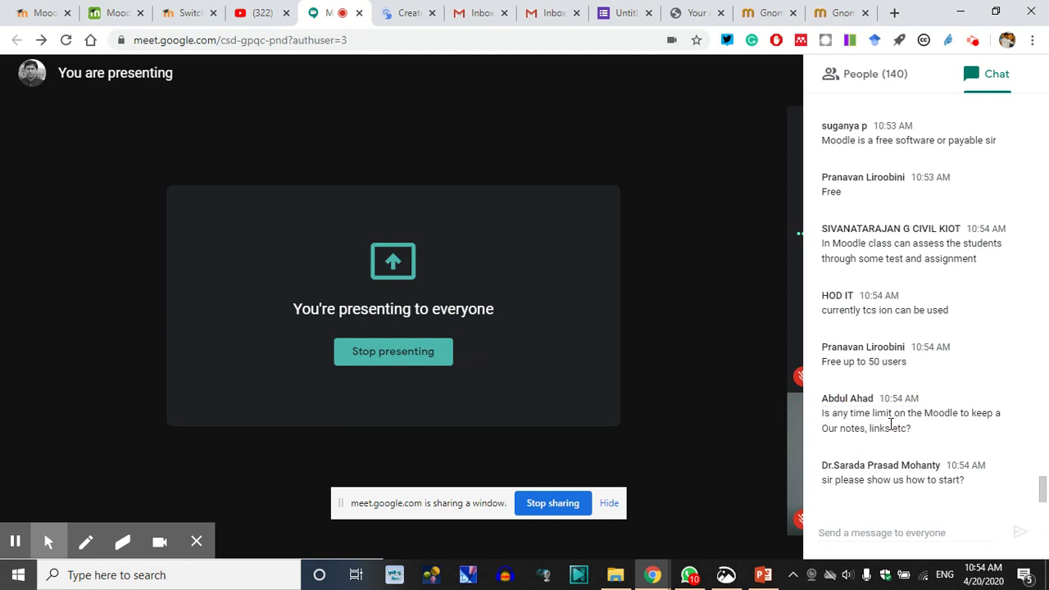
left_click_drag(822, 416, 925, 431)
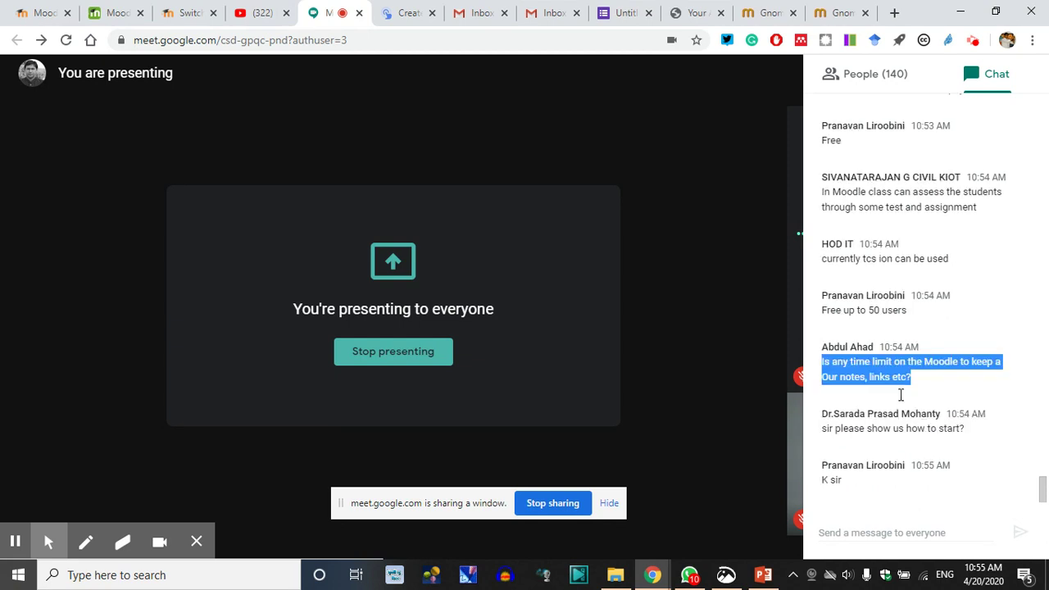
left_click(883, 375)
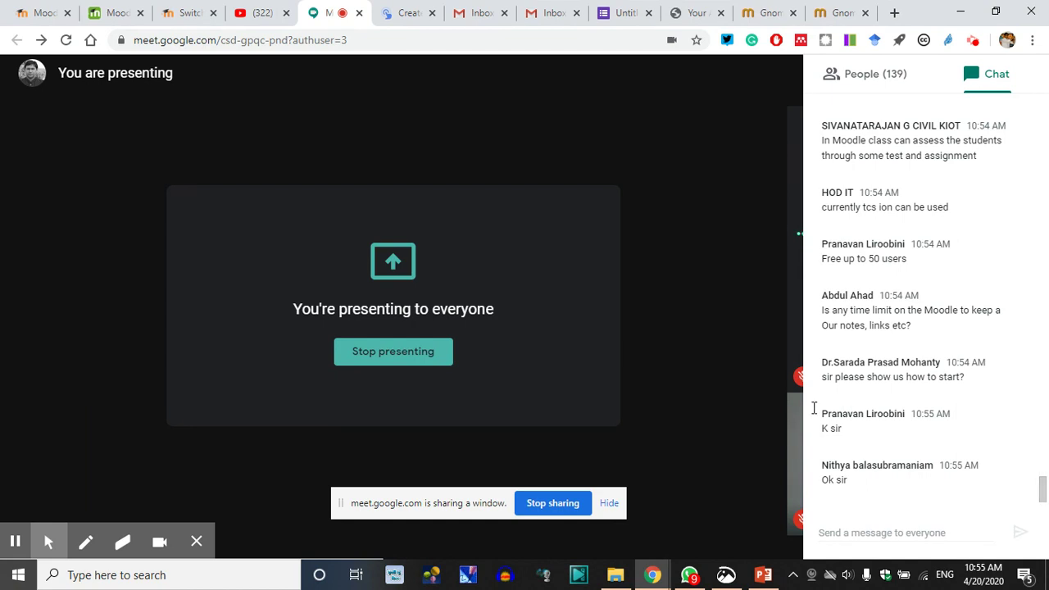
Close the Moodle role-switching tab and stop presenting to the meeting
left_click(187, 13)
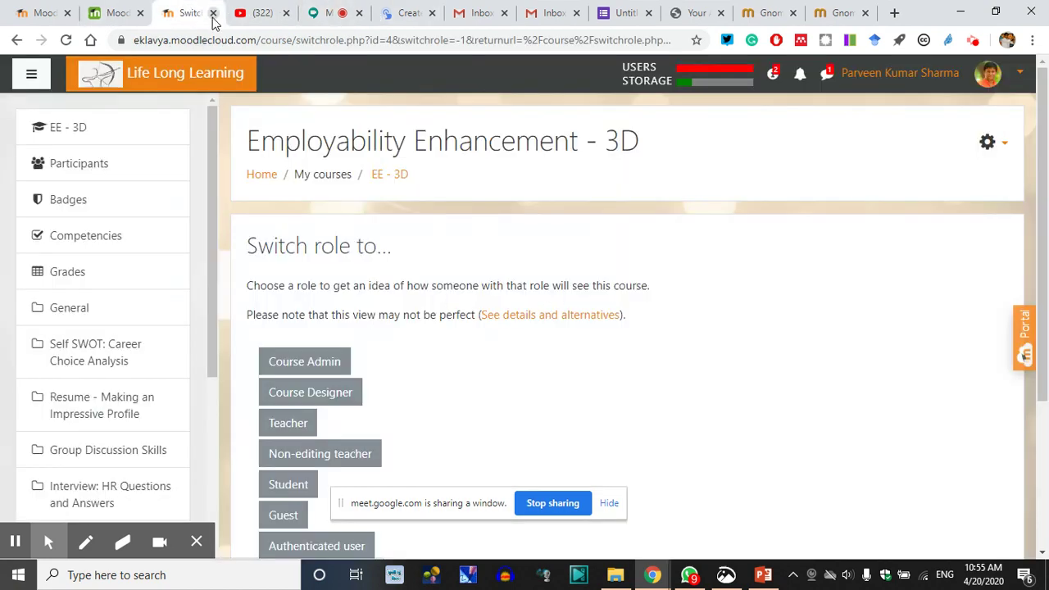
left_click(213, 13)
left_click(410, 12)
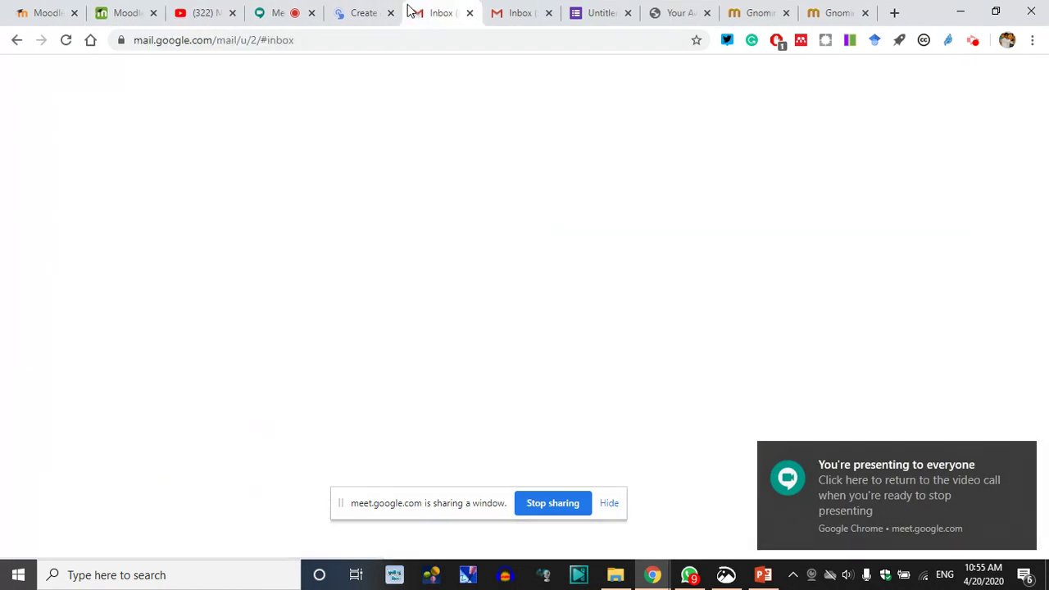
left_click(274, 12)
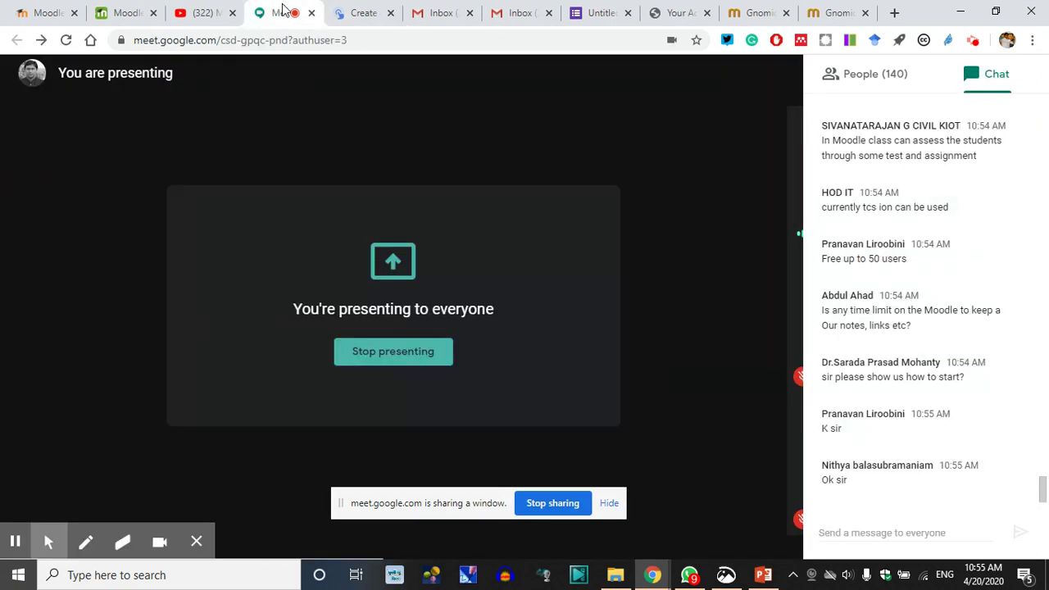
left_click(402, 357)
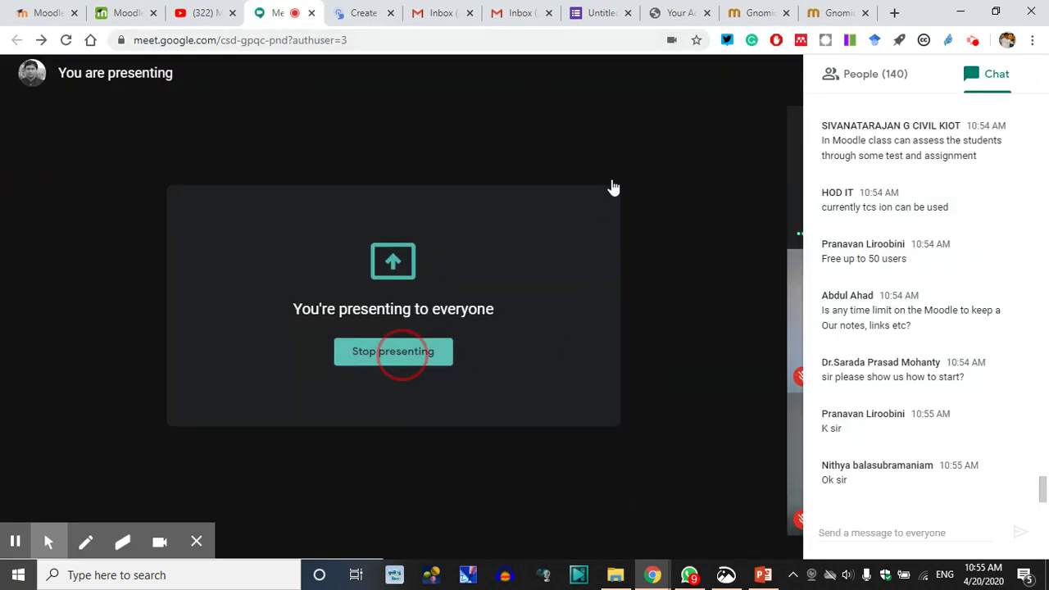
Close the duplicate Gnomio tab and move the Gnomio tab next to the Create tab
left_click(761, 12)
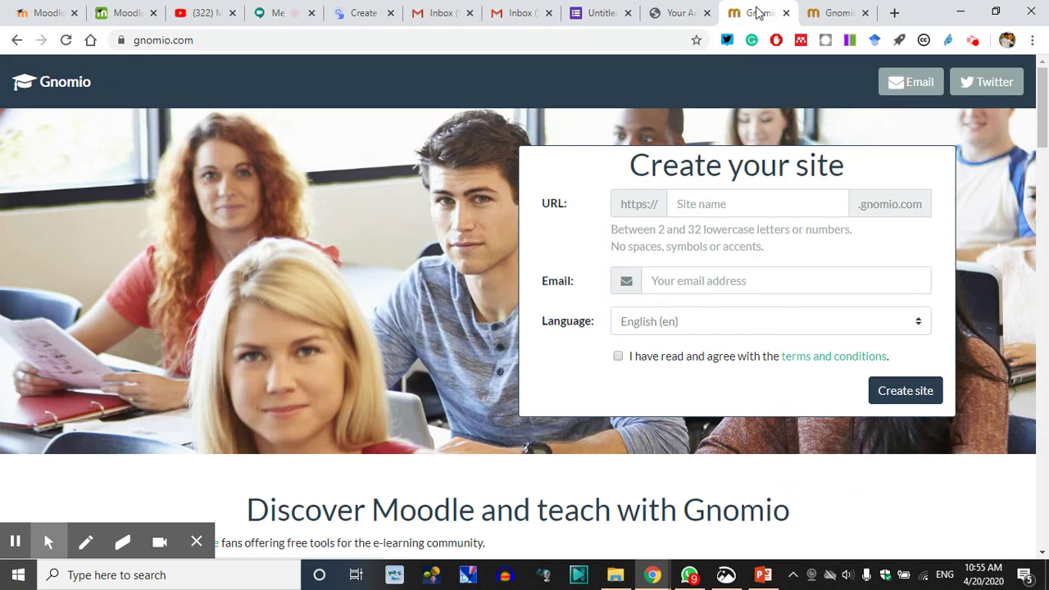
left_click(836, 8)
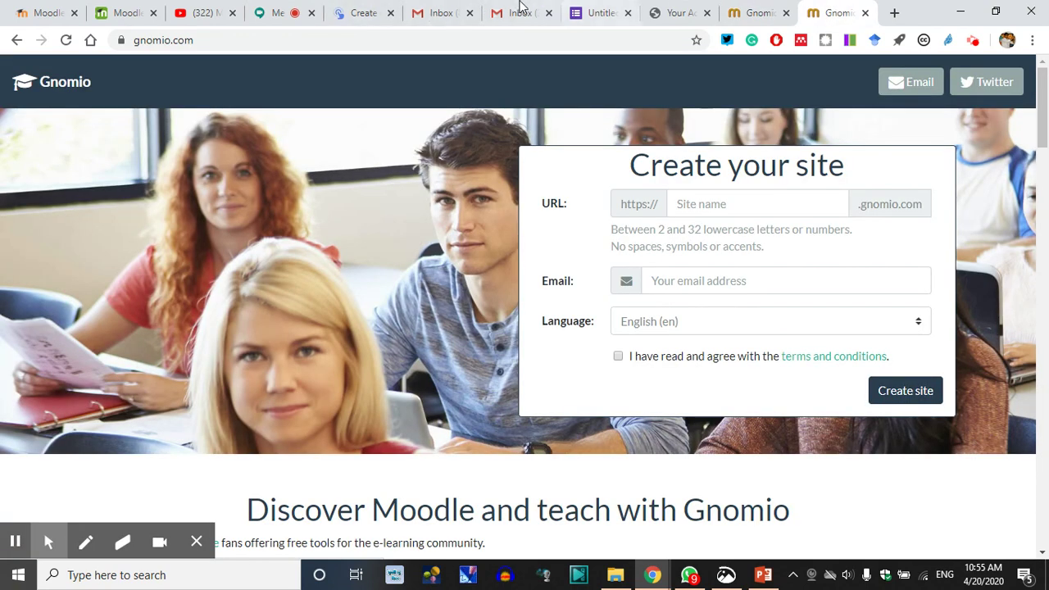
left_click(520, 12)
left_click(978, 85)
left_click(980, 86)
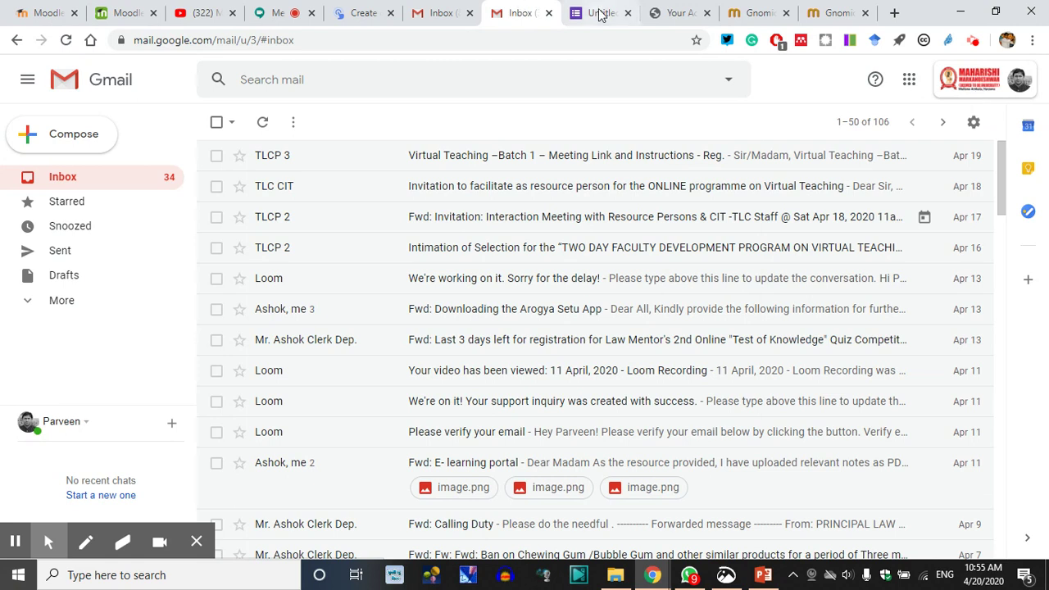
left_click(742, 12)
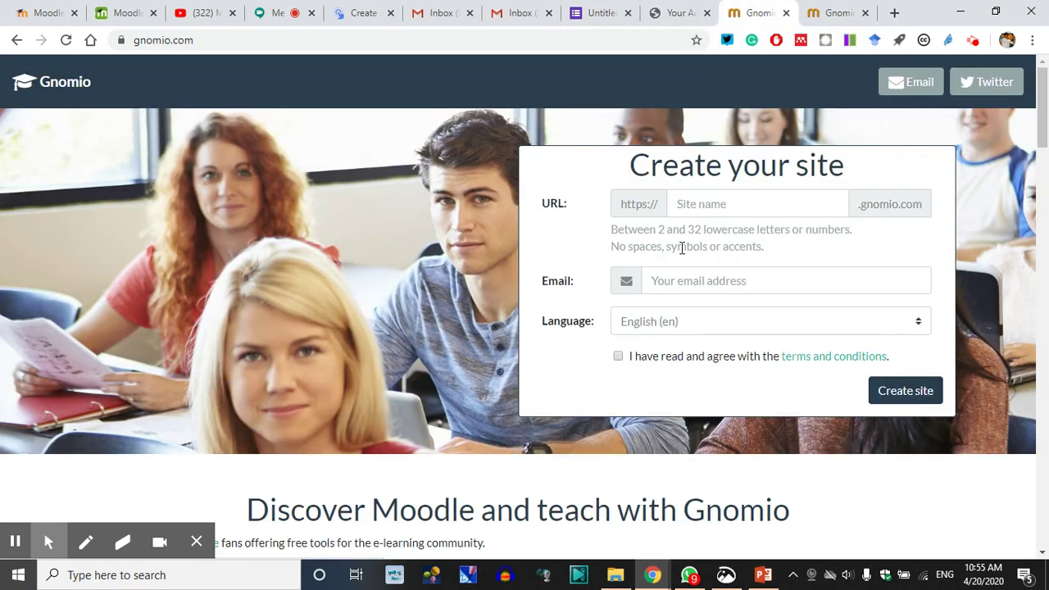
left_click(844, 12)
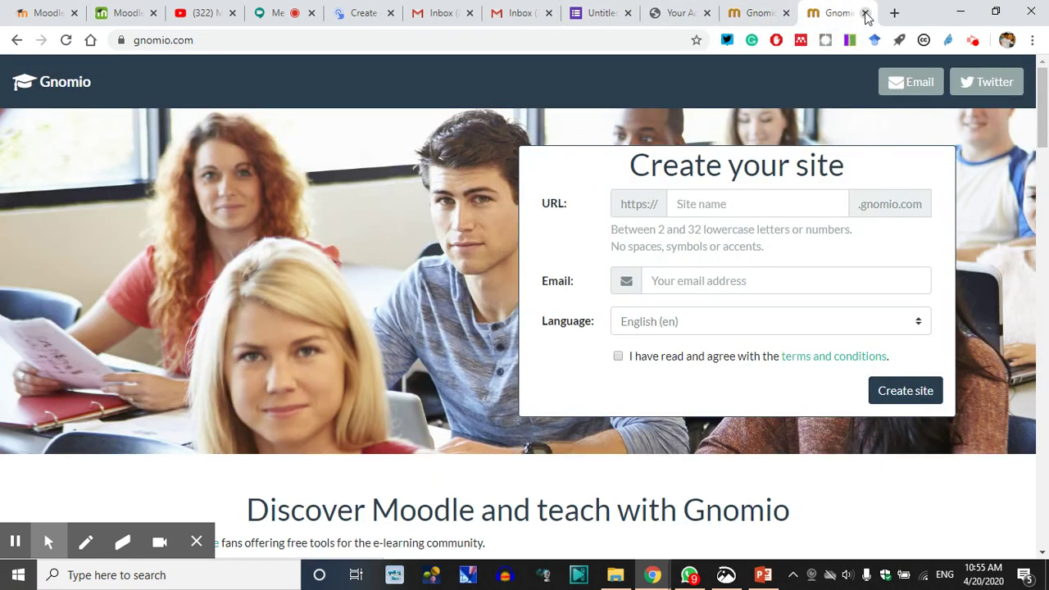
left_click(865, 13)
left_click_drag(859, 13, 511, 8)
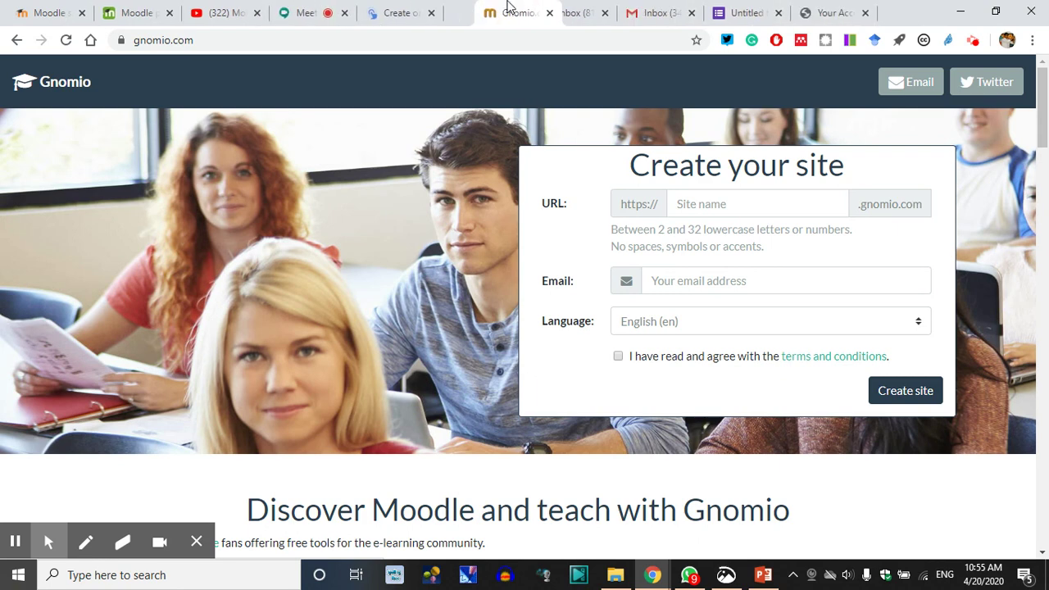
Close the Untitled form and Screencastify tabs, ending on Moodle's YouTube channel
left_click(742, 13)
left_click(778, 13)
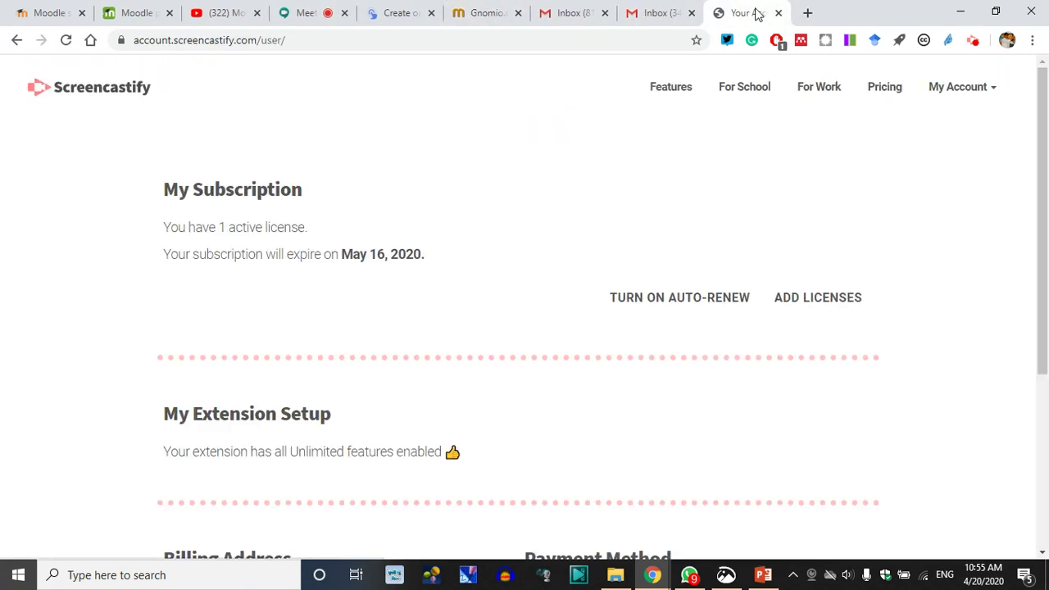
left_click(778, 14)
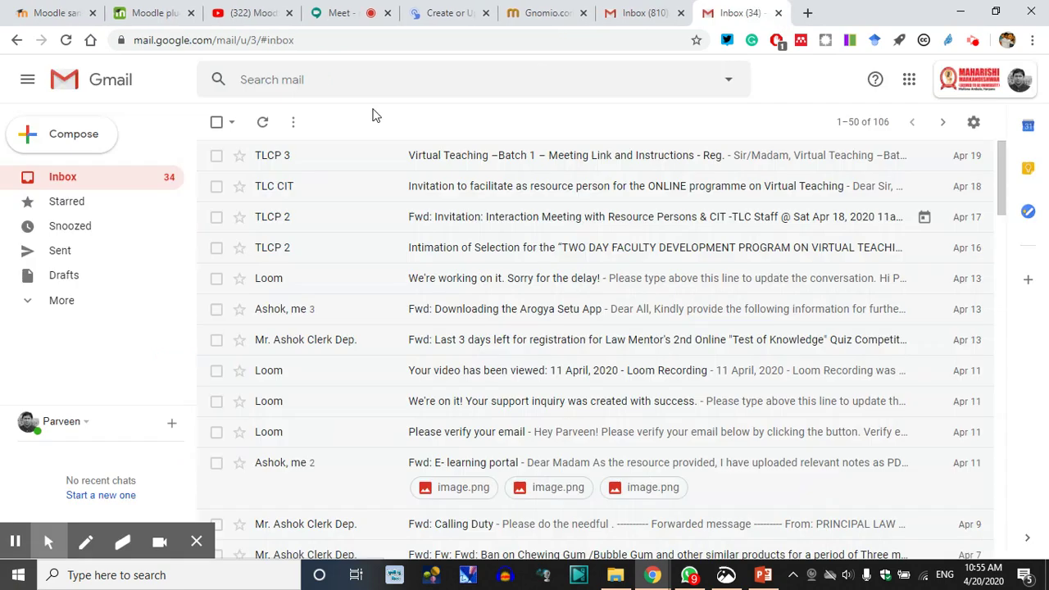
left_click(399, 10)
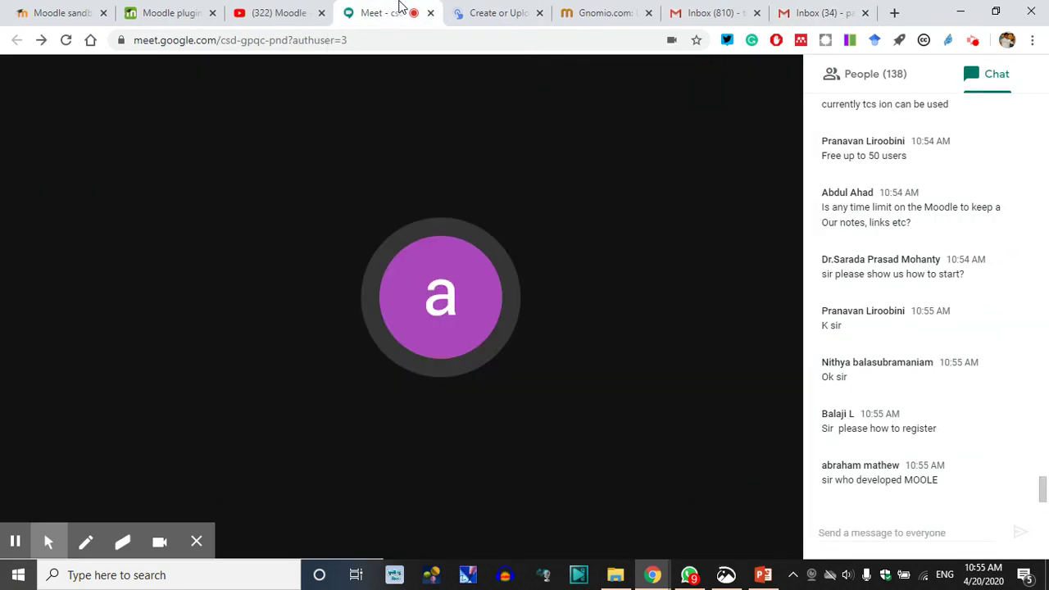
left_click(263, 10)
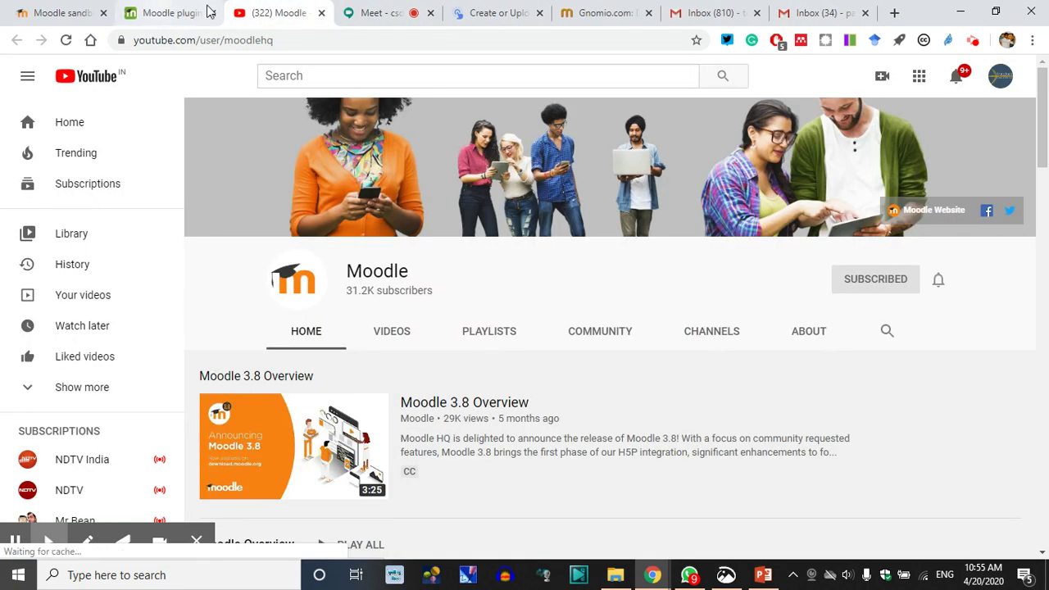
Return to the Google Meet call after glancing at the YouTube and Gnomio tabs
left_click(384, 10)
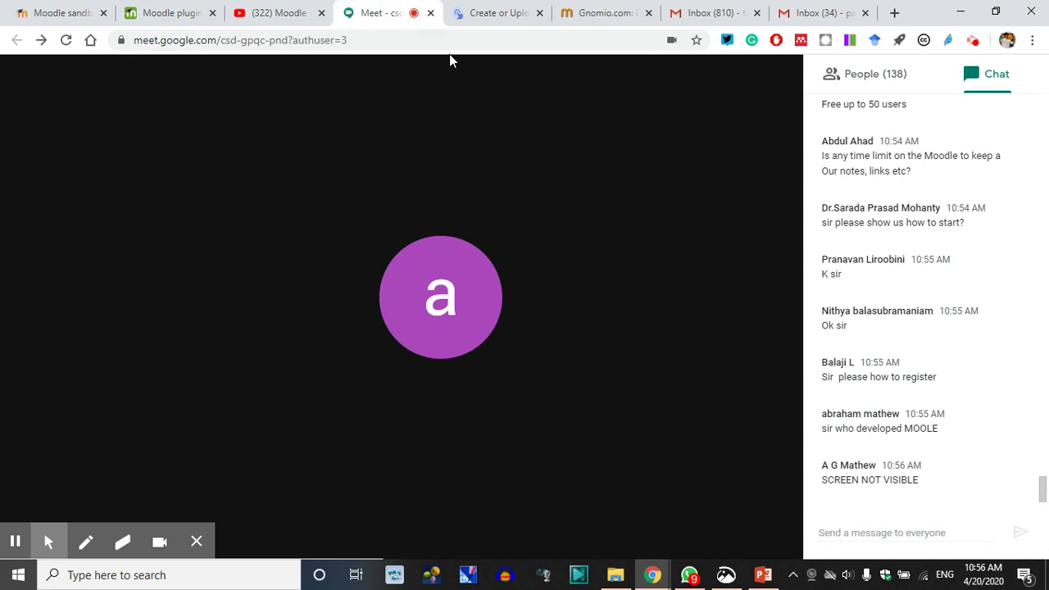
left_click(278, 13)
left_click(389, 12)
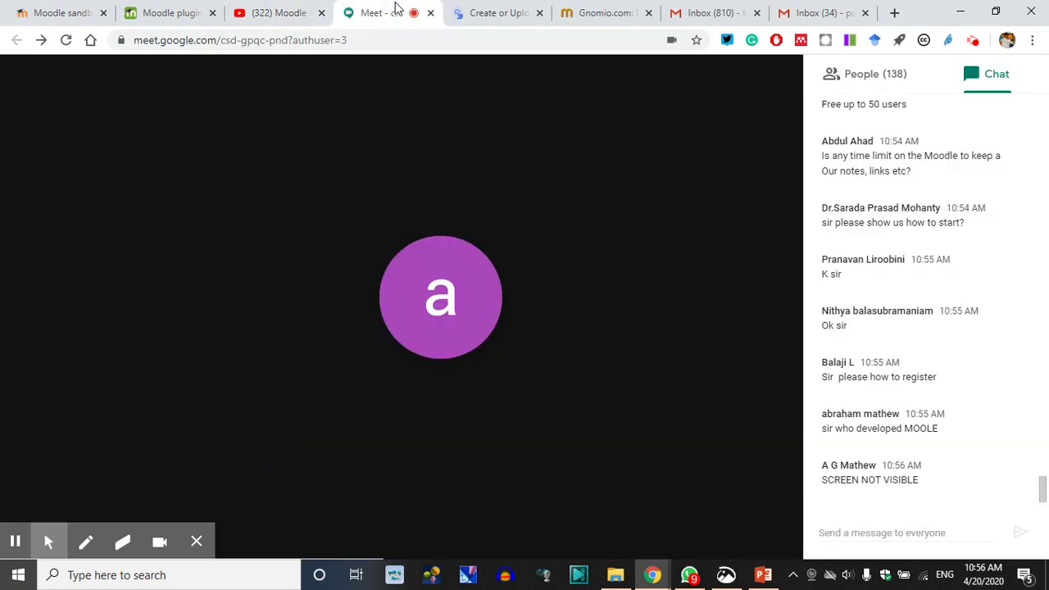
left_click(605, 12)
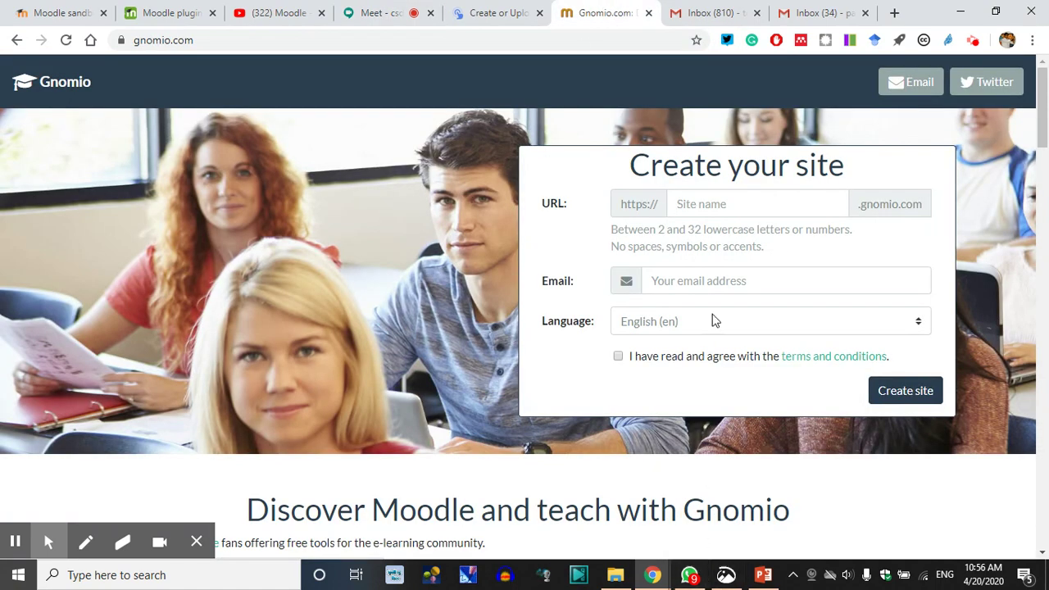
left_click(384, 9)
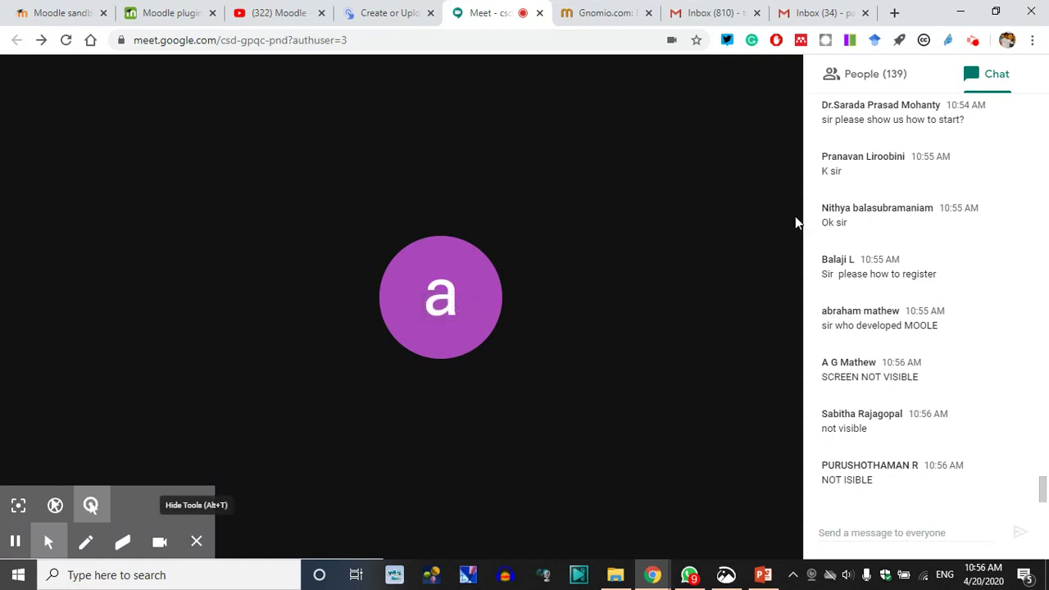
Close the side panel and share the entire screen with everyone in the call
left_click(876, 80)
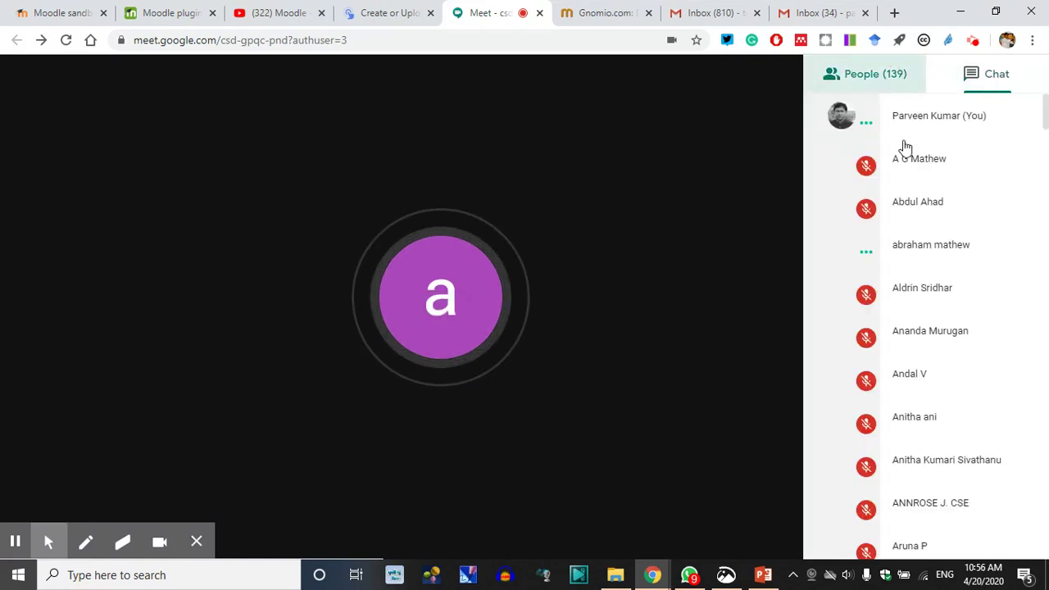
left_click(990, 75)
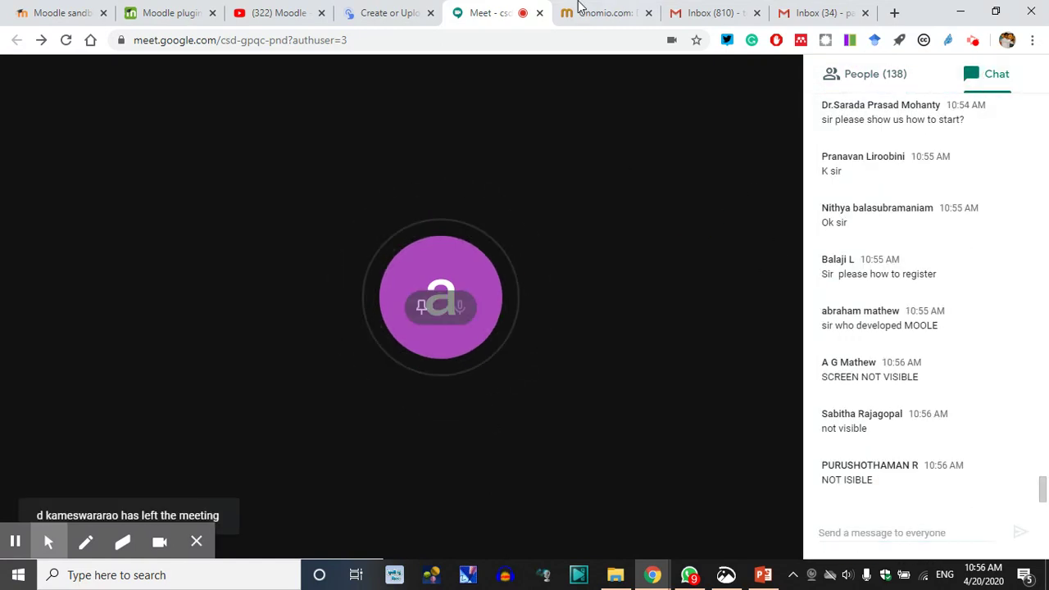
left_click(672, 471)
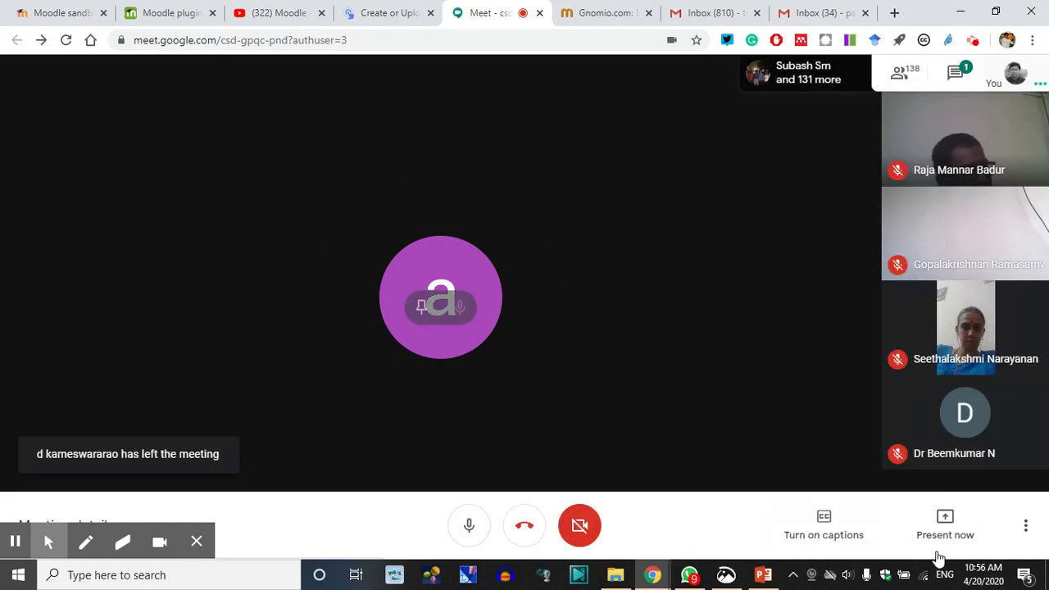
left_click(943, 525)
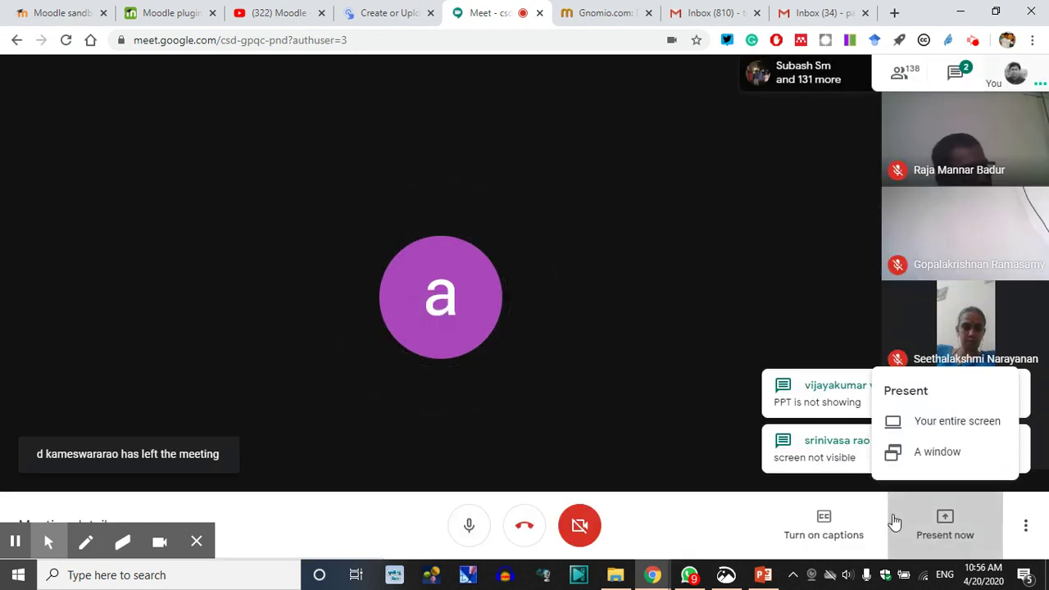
left_click(932, 423)
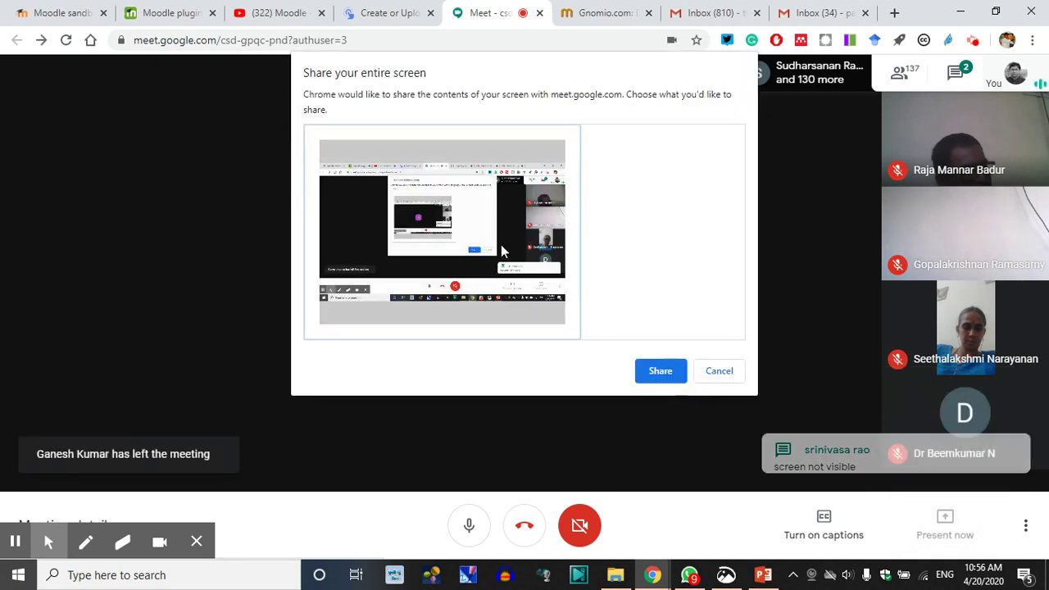
left_click(658, 371)
Select the gnomio.com address on the site-creation page, then go back to the Meet call
left_click(595, 10)
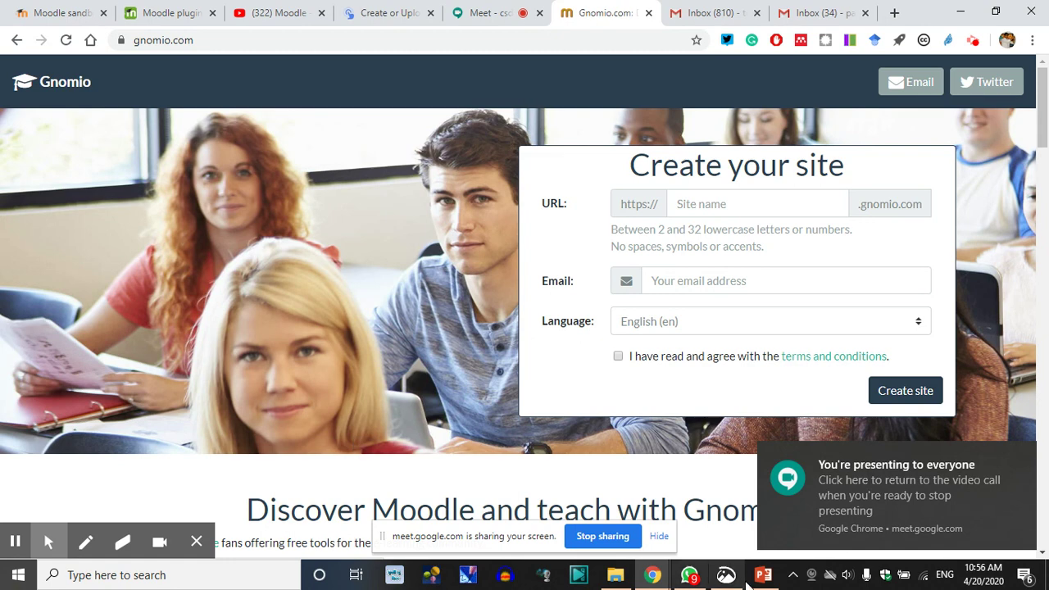
left_click(711, 206)
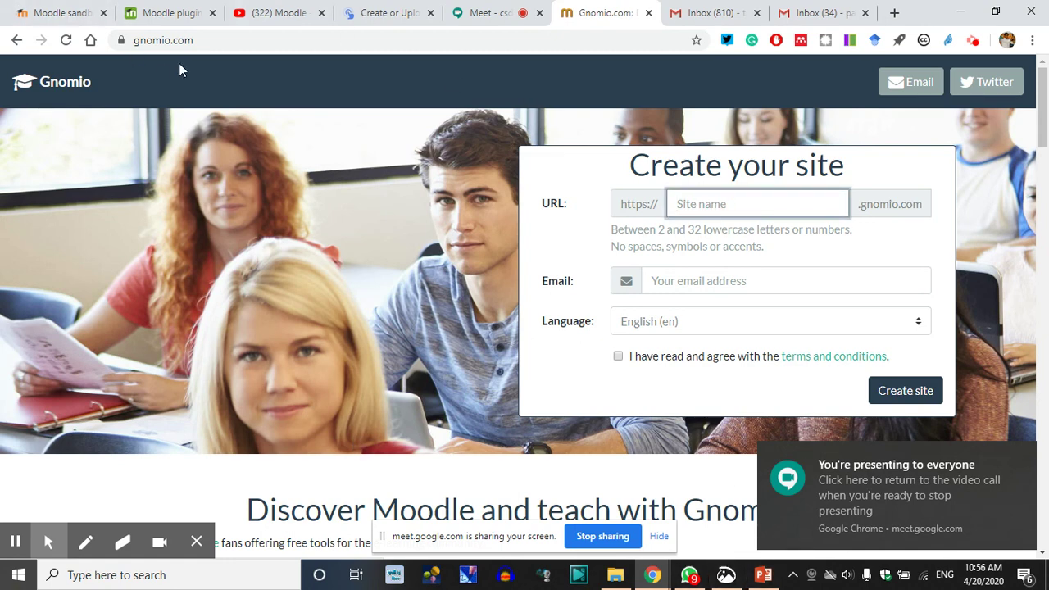
left_click(199, 40)
key("ctrl+c")
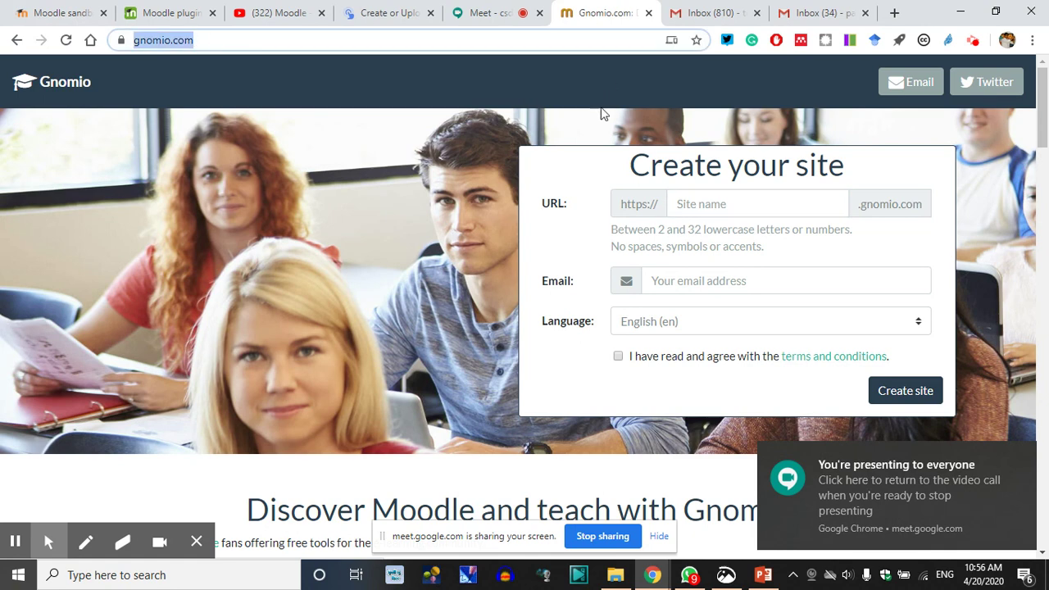
left_click(497, 10)
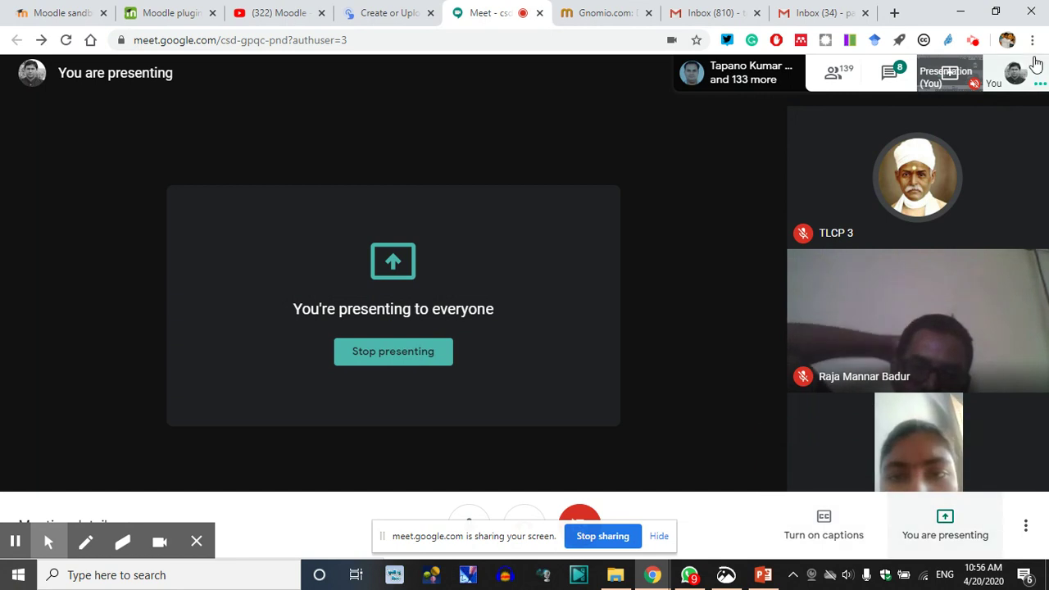
Send the gnomio.com link in the meeting chat, then go back to Gnomio's Create your site page
left_click(891, 76)
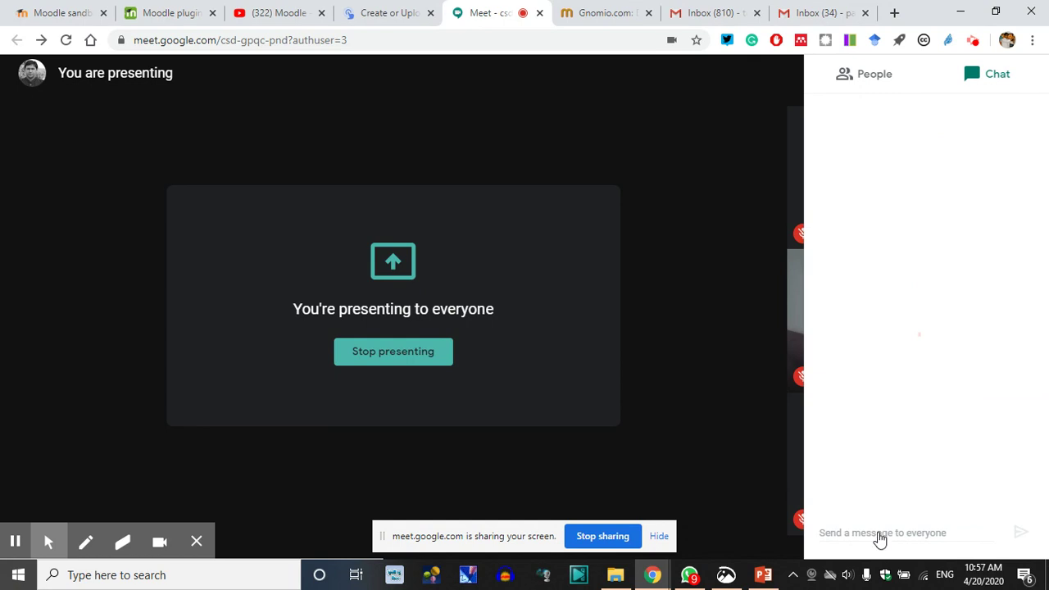
left_click(879, 533)
key("ctrl+v")
key("Return")
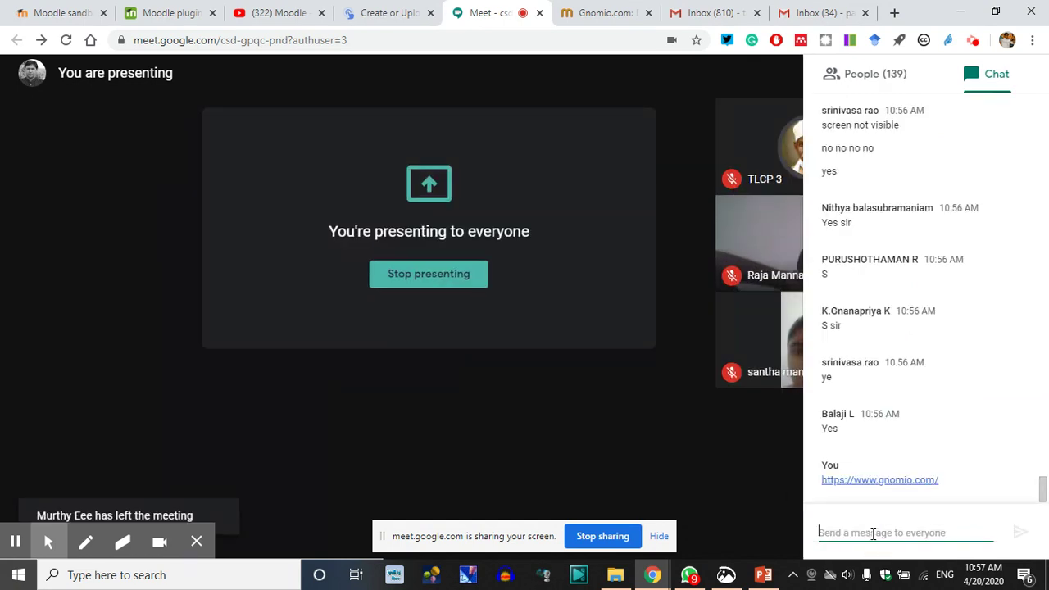
left_click(603, 13)
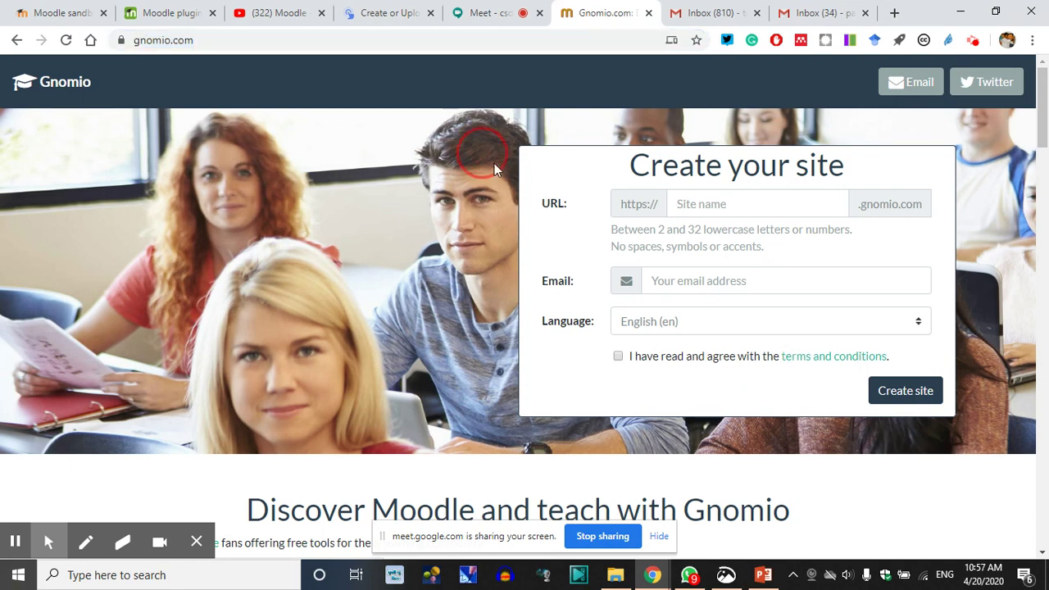
Highlight the Create your site heading and the site-name rules hint for viewers
left_click_drag(483, 153, 555, 201)
left_click(555, 217)
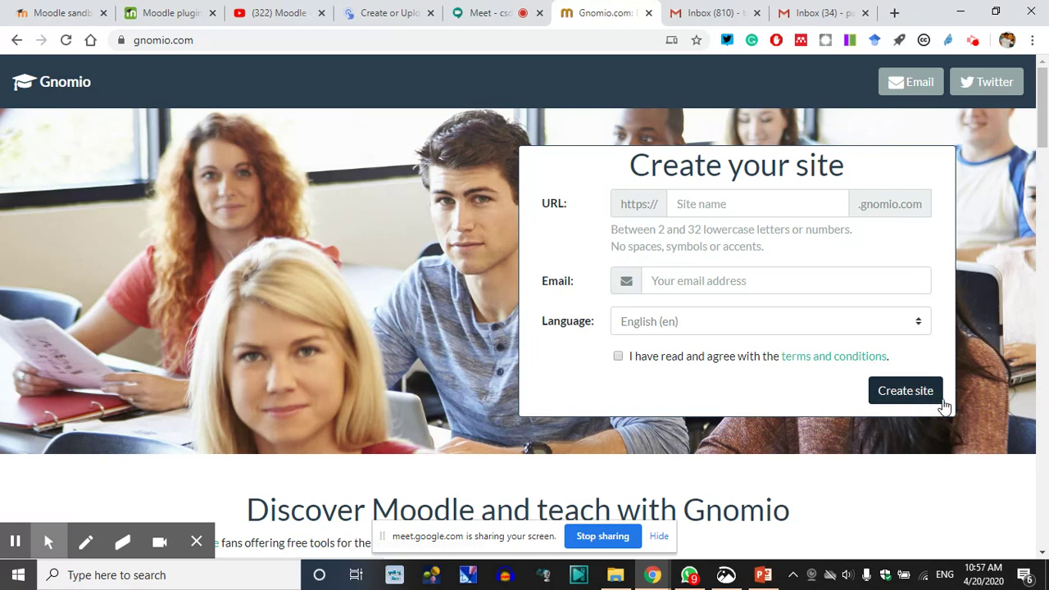
left_click(892, 232)
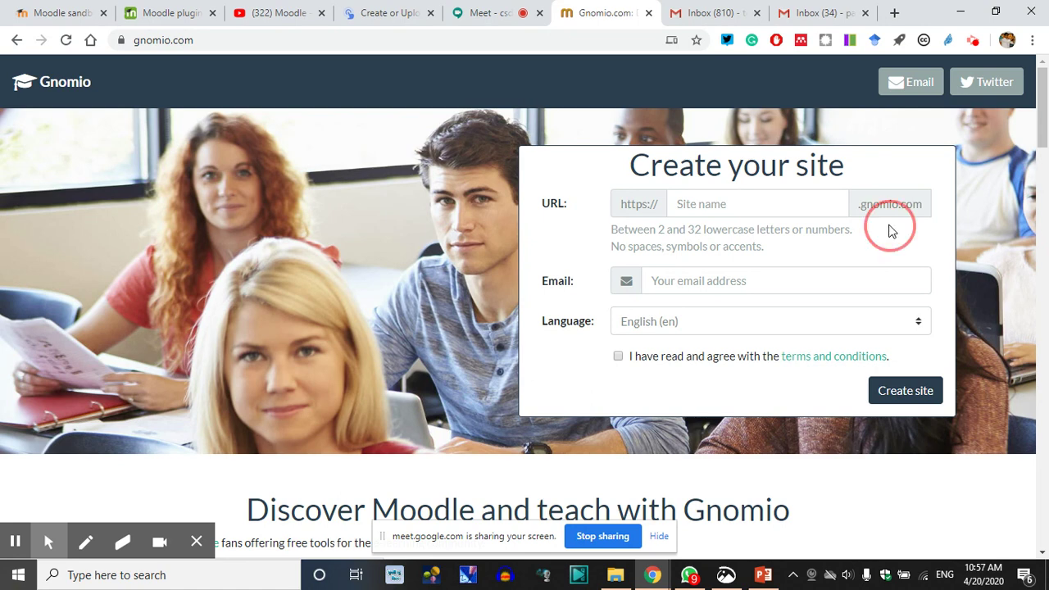
left_click_drag(891, 232, 870, 213)
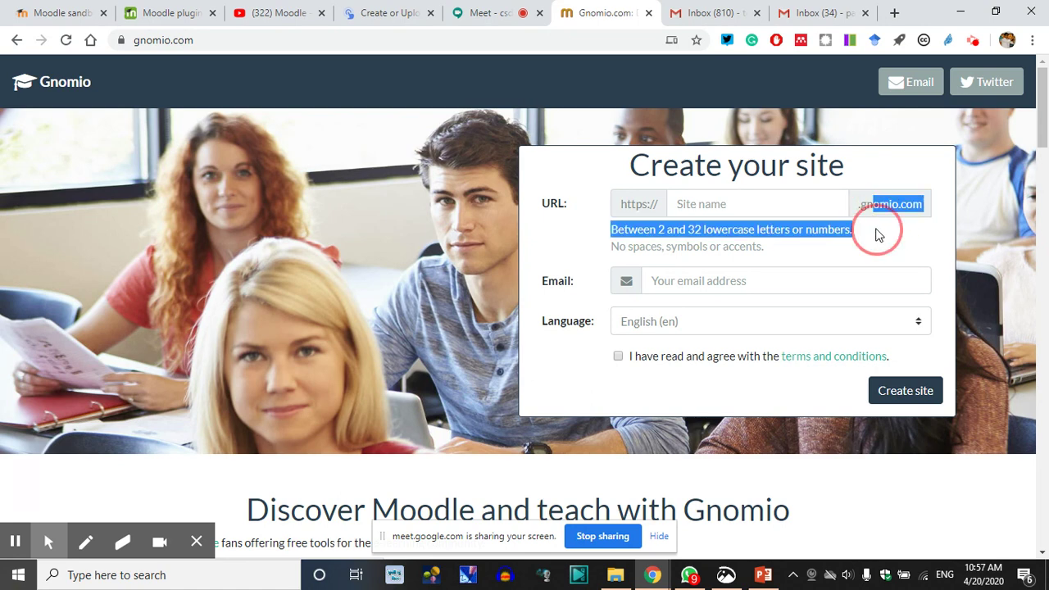
left_click(877, 235)
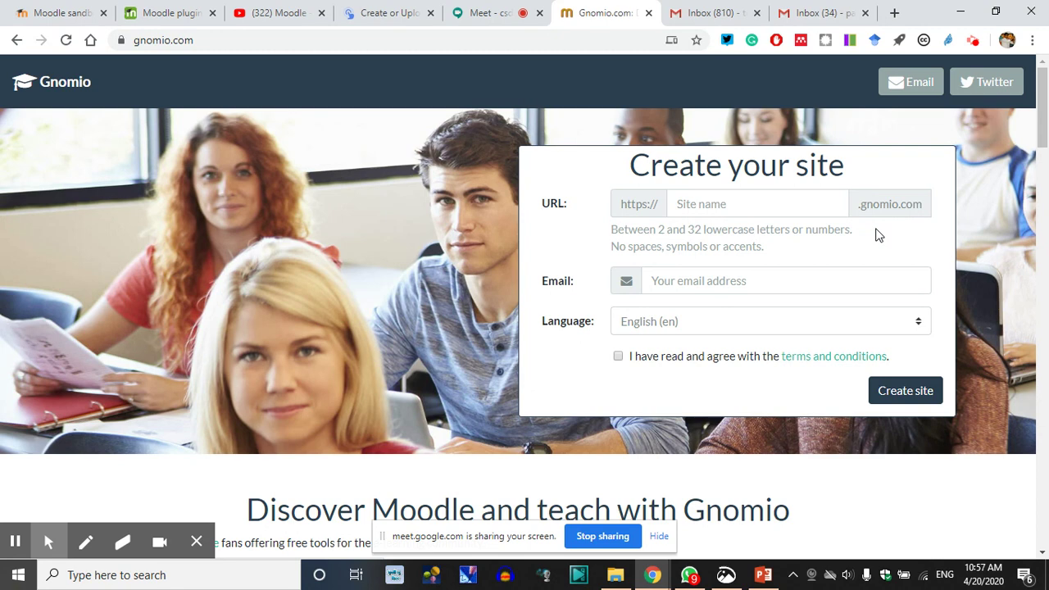
left_click(887, 227)
Enter site name citvtbatch3 and the administrator's e-mail address, and accept the terms
left_click(730, 206)
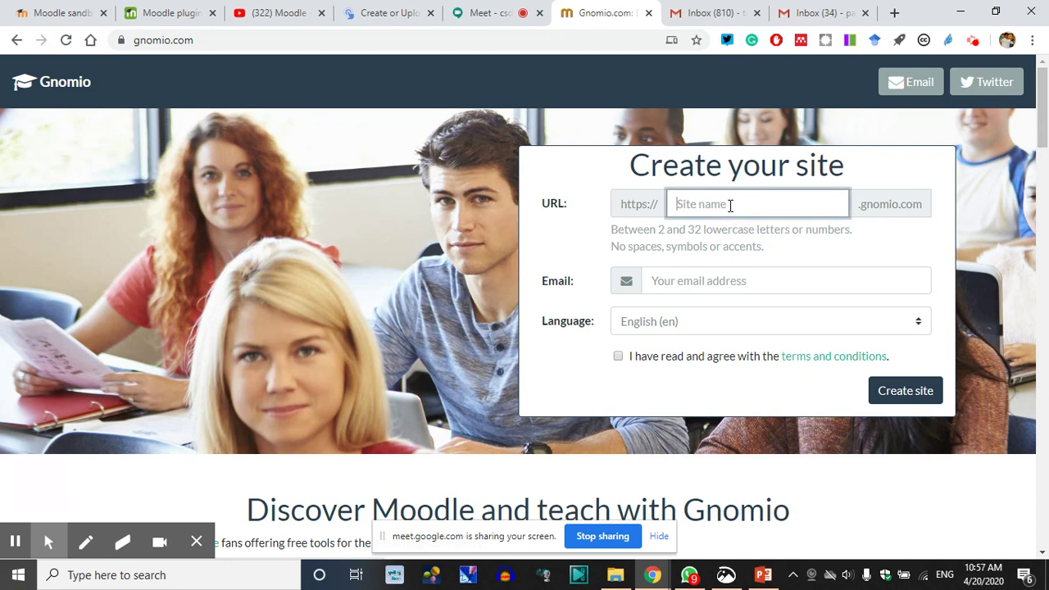
type("v")
key("BackSpace")
type("citvtbatch3")
left_click(702, 282)
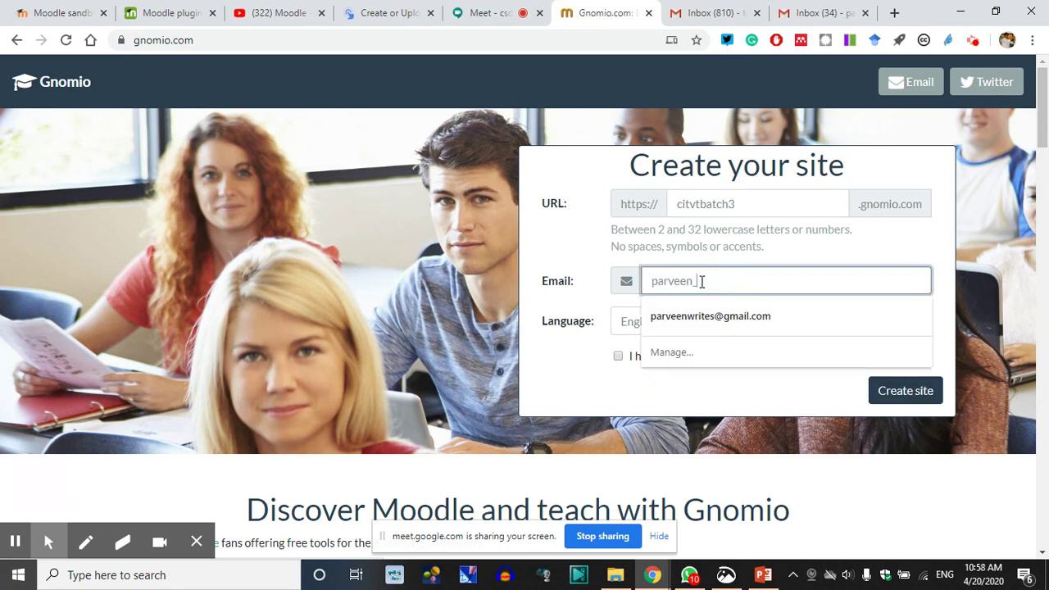
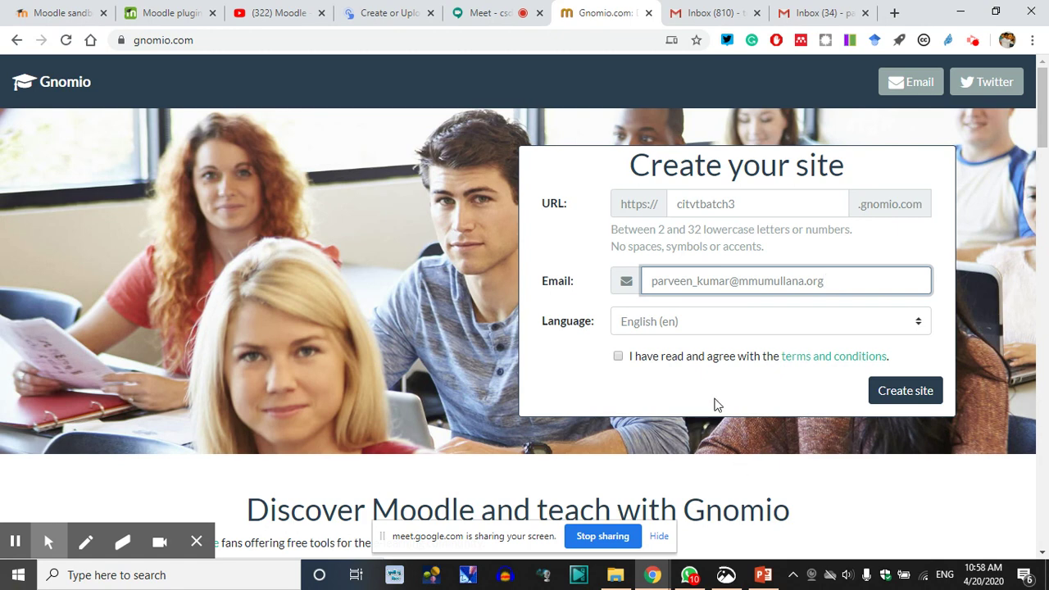
left_click(619, 358)
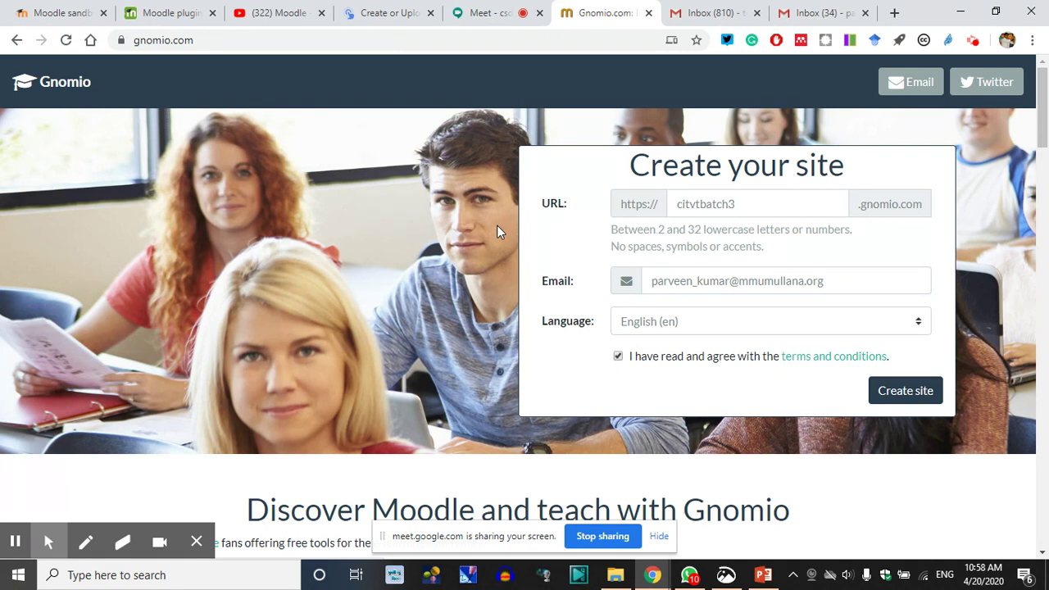
Glance at the Meet call, then select the site name citvtbatch3 on the form
left_click(489, 11)
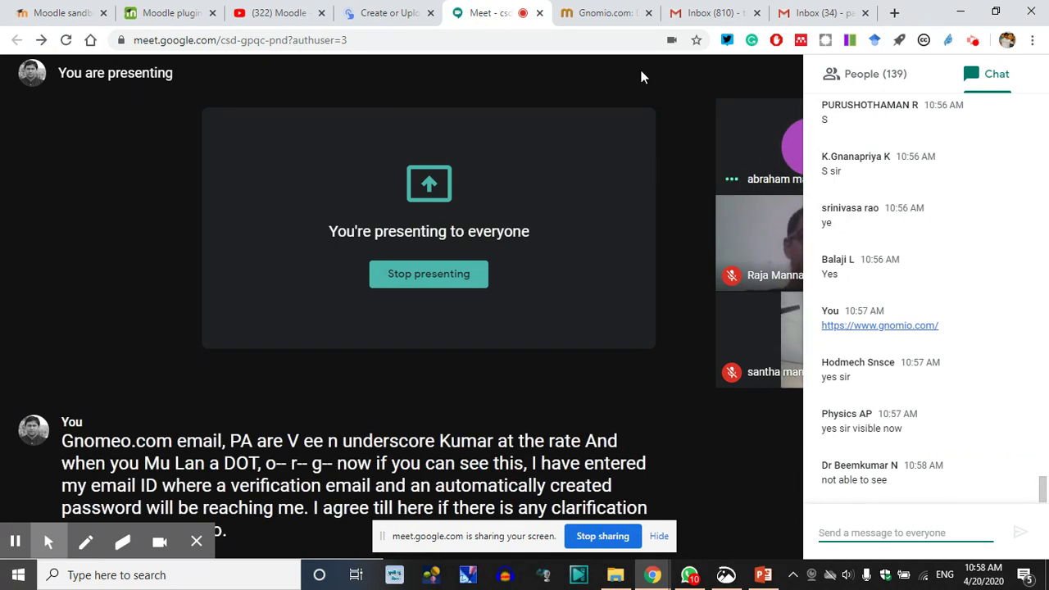
left_click(604, 10)
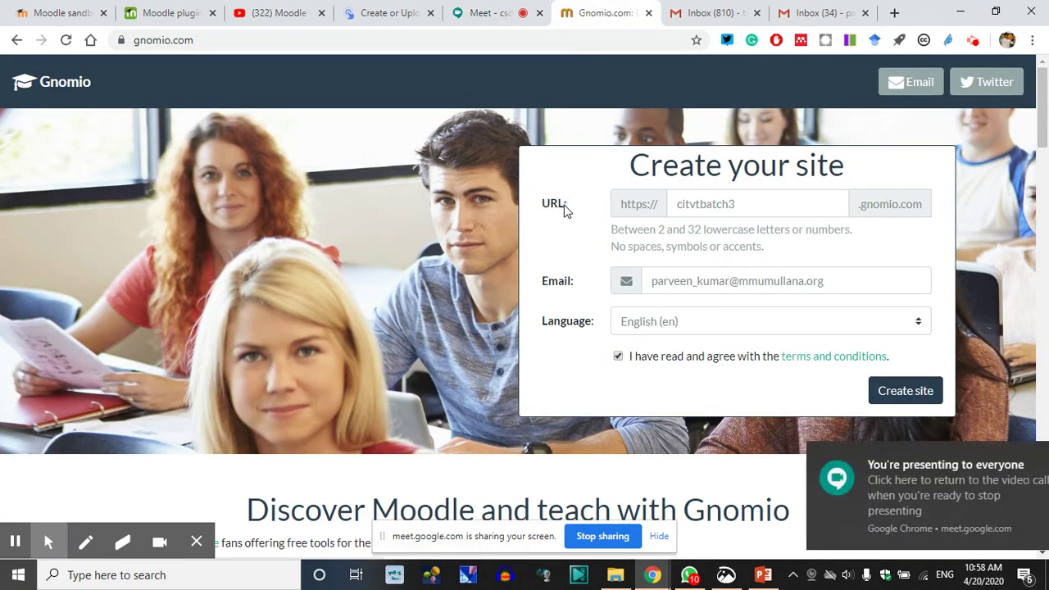
left_click_drag(752, 206, 666, 212)
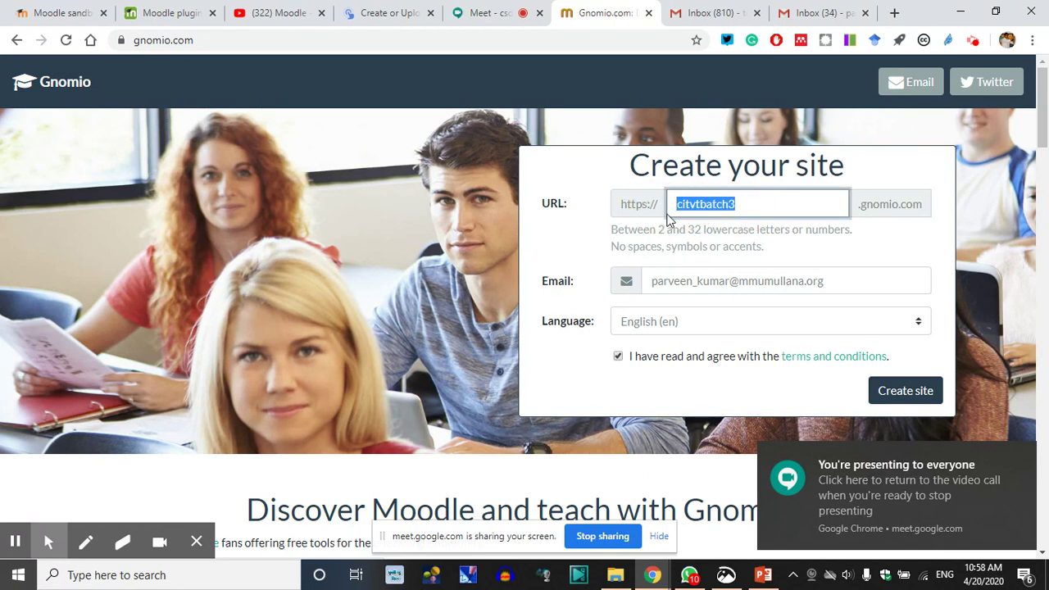
Replace the site name with virtualteaching and submit, getting the 'already being used' error
left_click(748, 206)
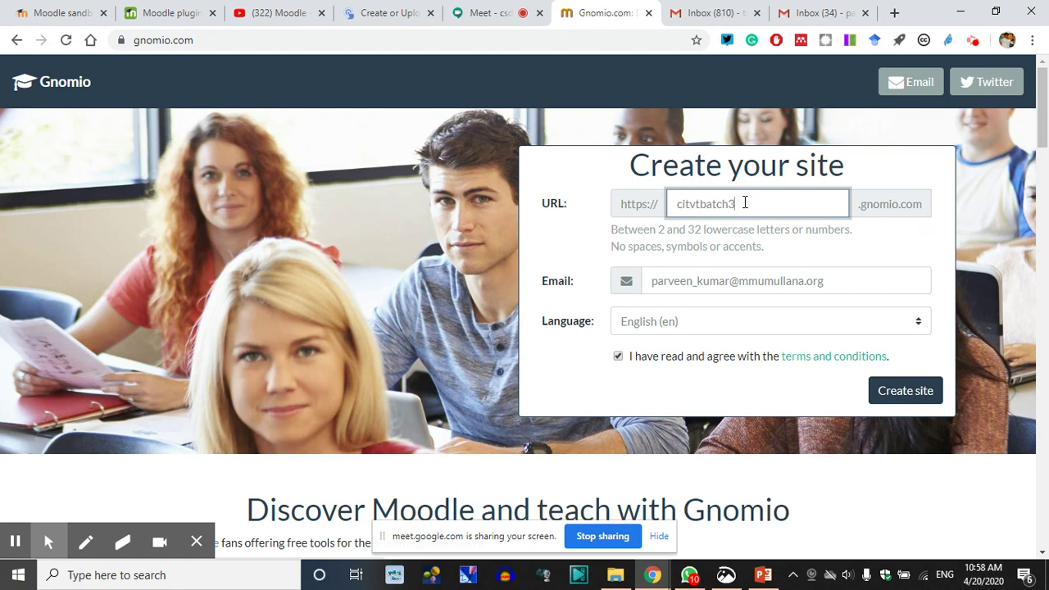
left_click_drag(744, 203, 584, 205)
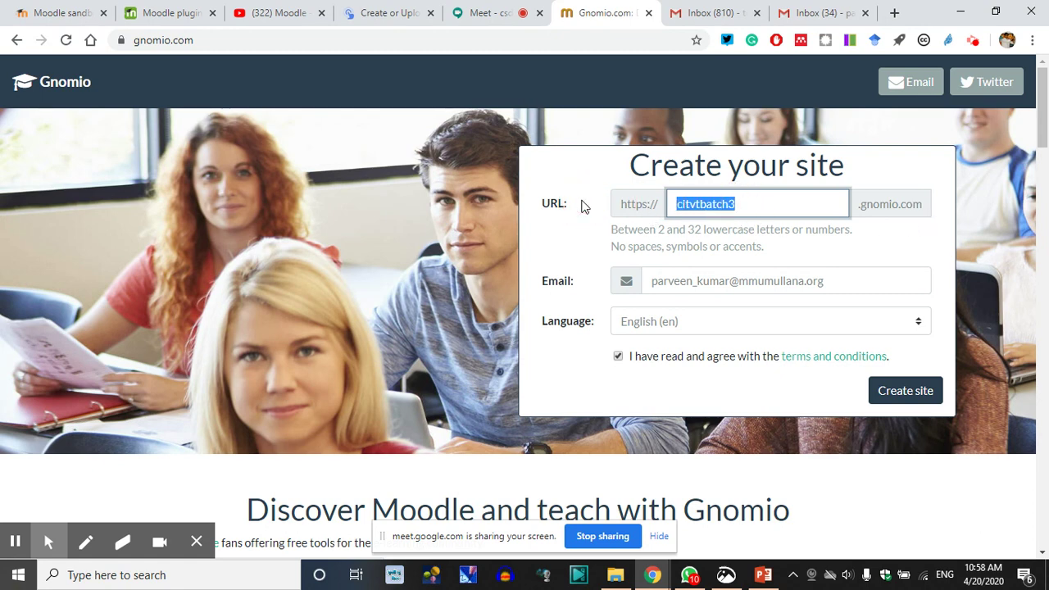
type("virtualteaching")
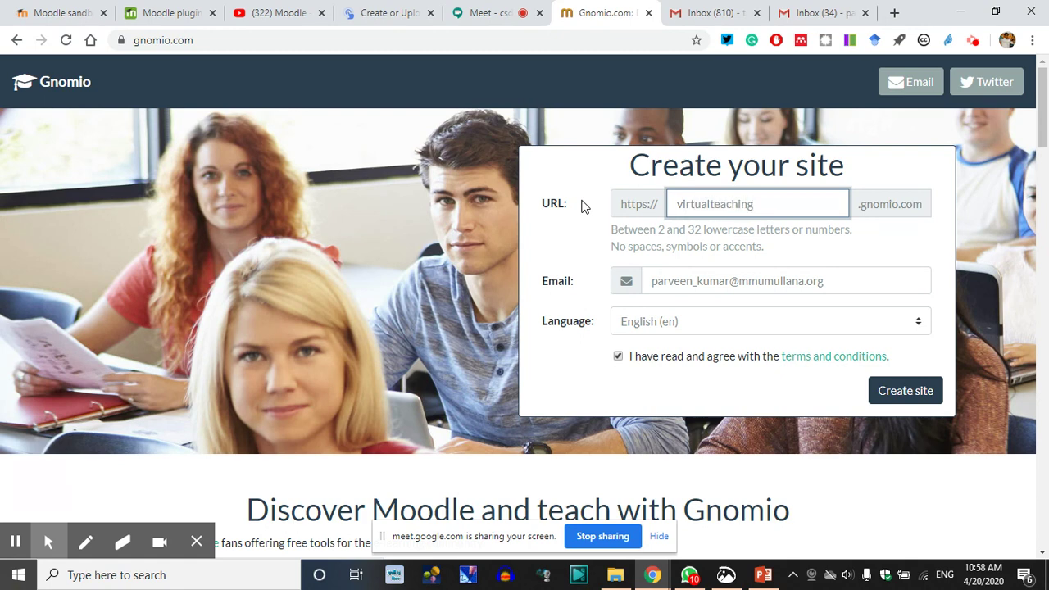
left_click(719, 246)
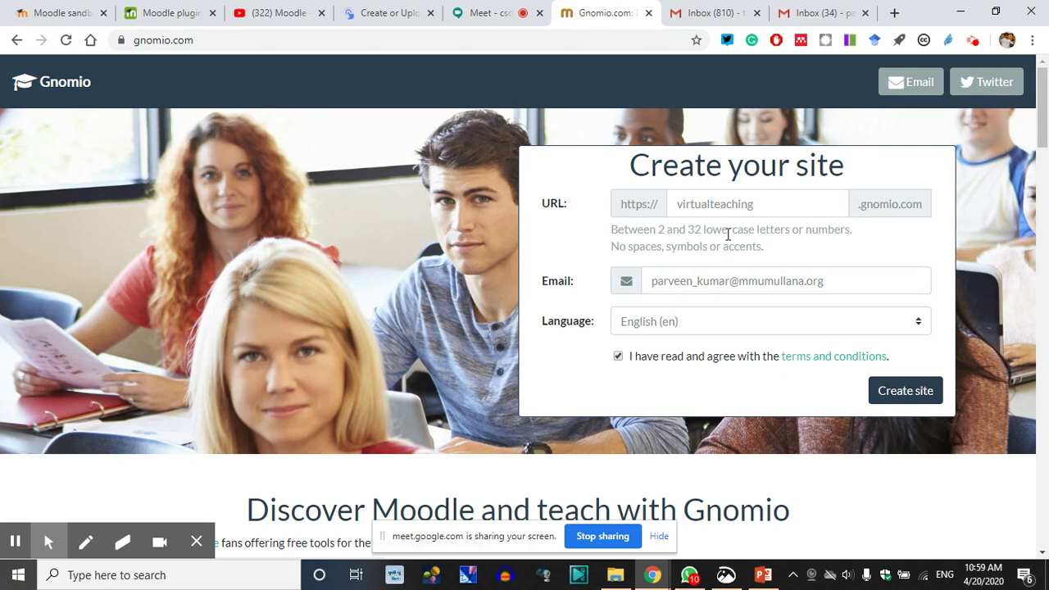
left_click(902, 394)
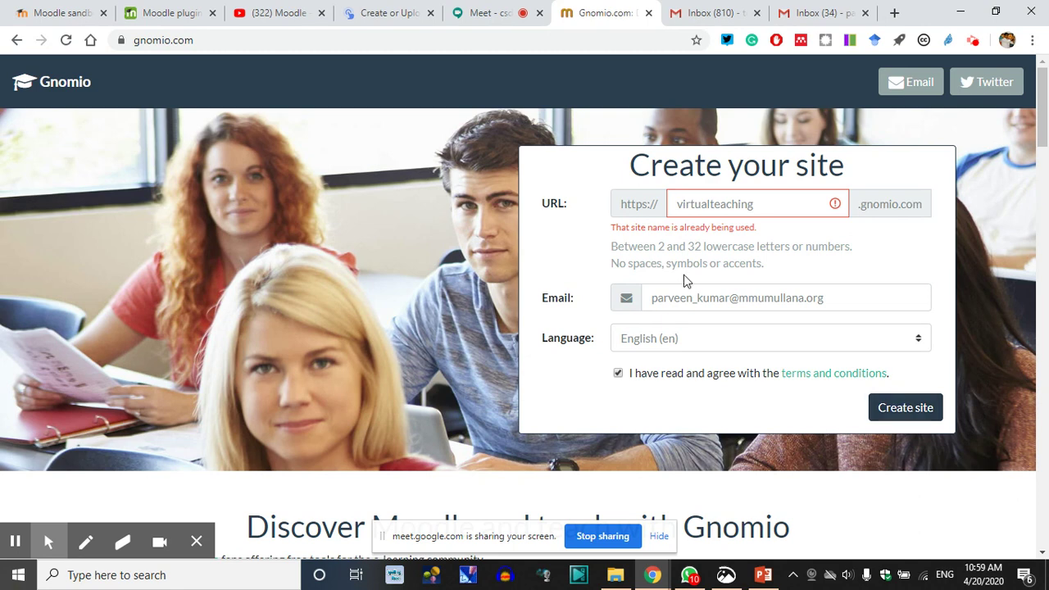
Change the taken site name back to citvtbatch3 and submit the Create site form
left_click_drag(761, 233, 597, 230)
left_click(601, 248)
left_click_drag(762, 203, 632, 204)
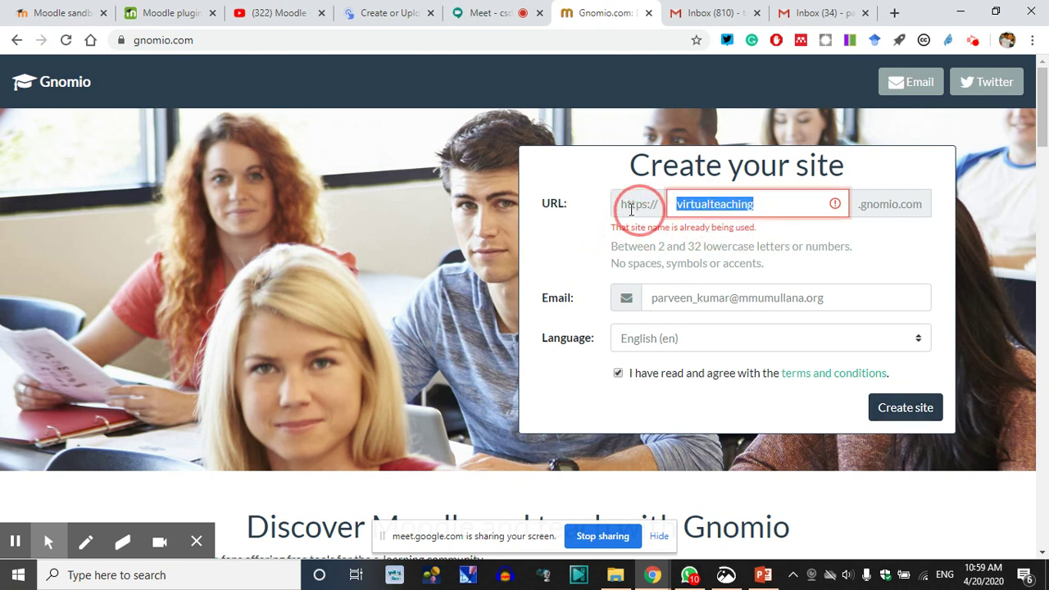
type("citvt")
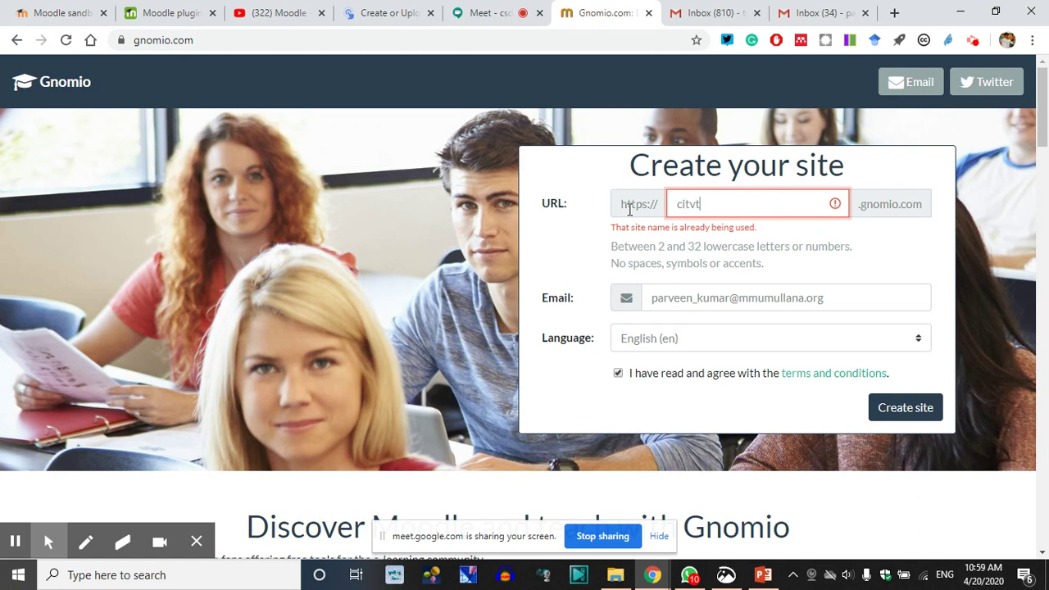
type("batch3")
left_click(462, 220)
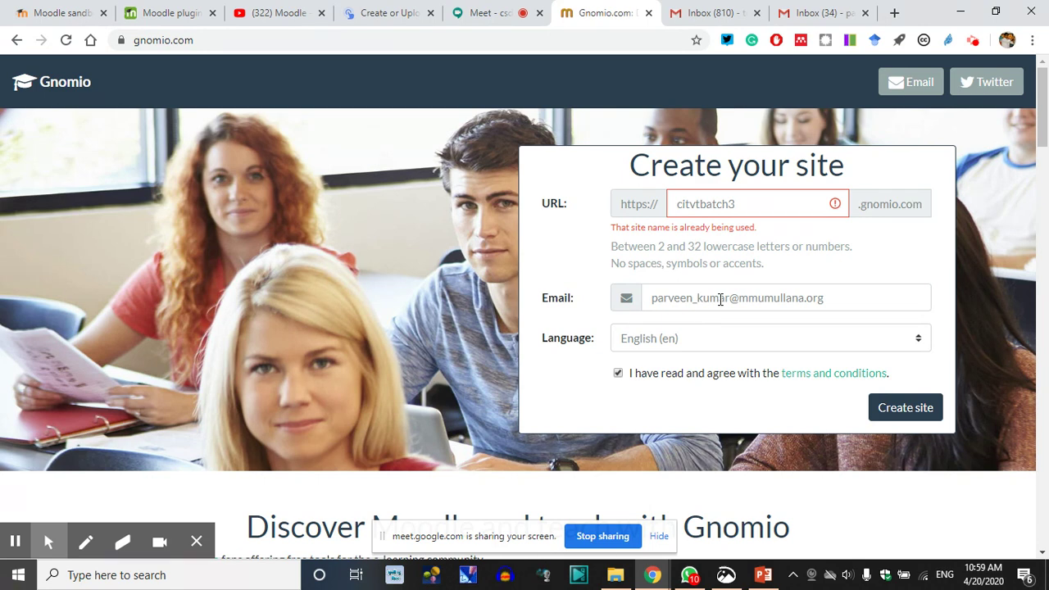
left_click(893, 407)
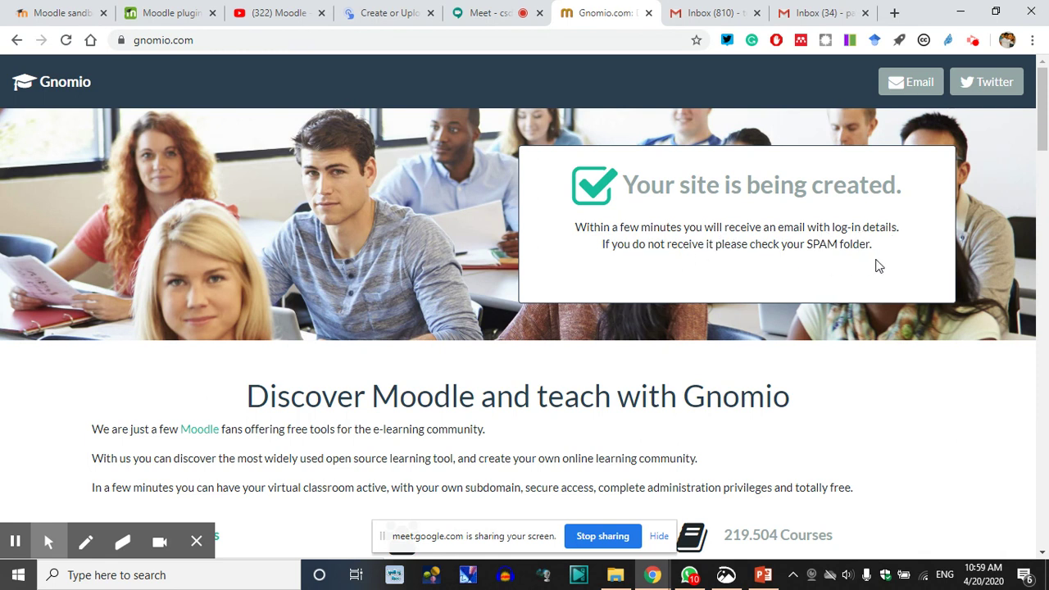
left_click(810, 7)
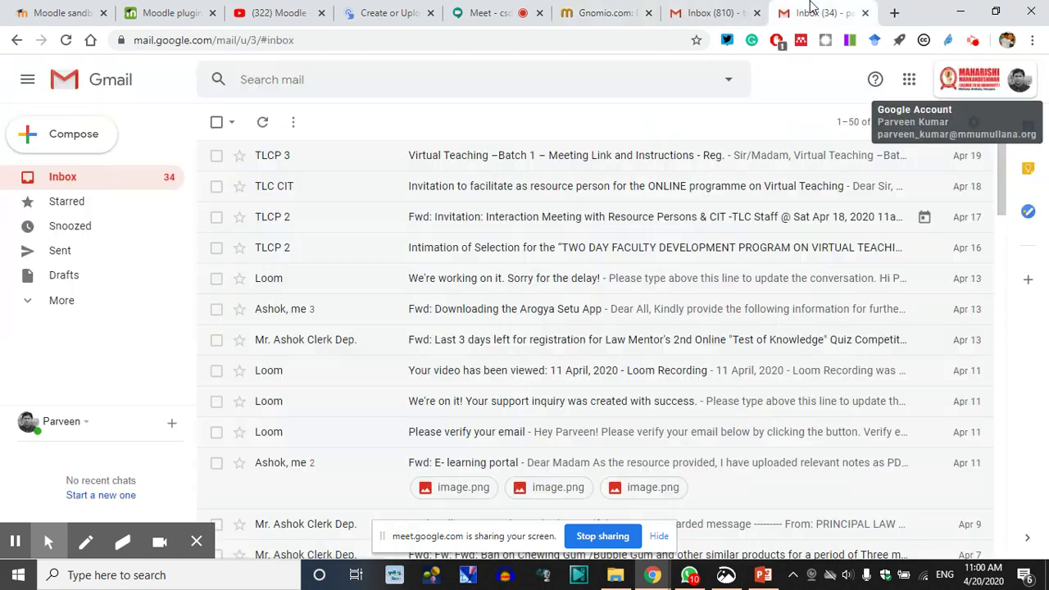
left_click_drag(809, 6, 696, 12)
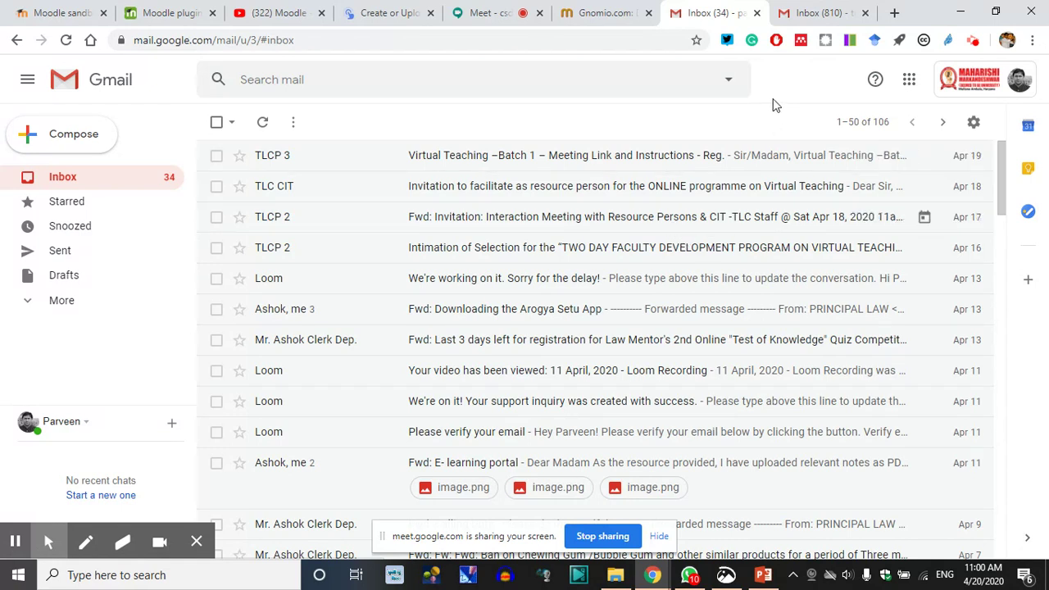
left_click(66, 41)
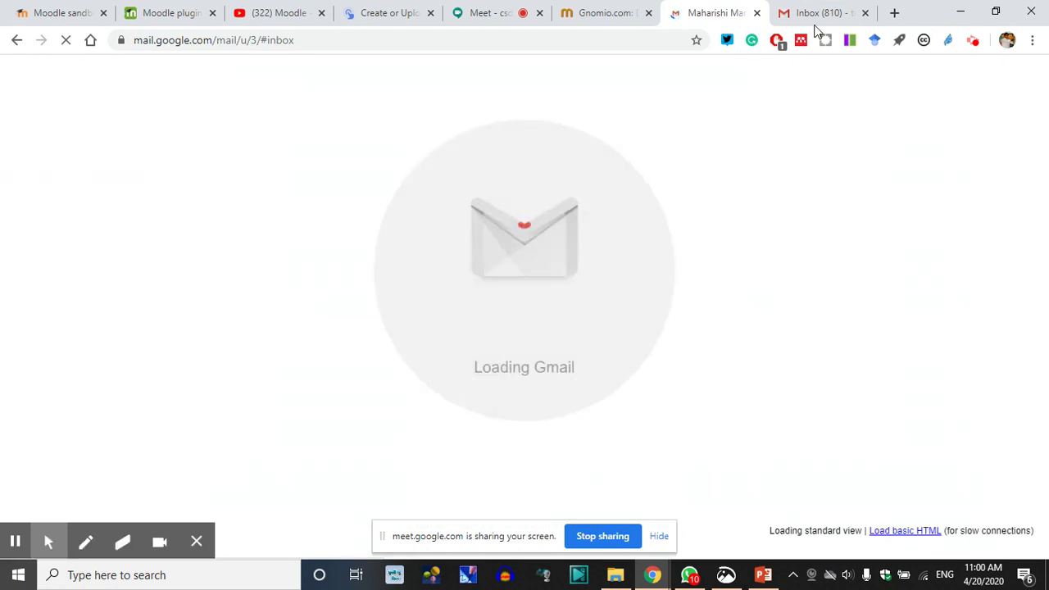
left_click(606, 13)
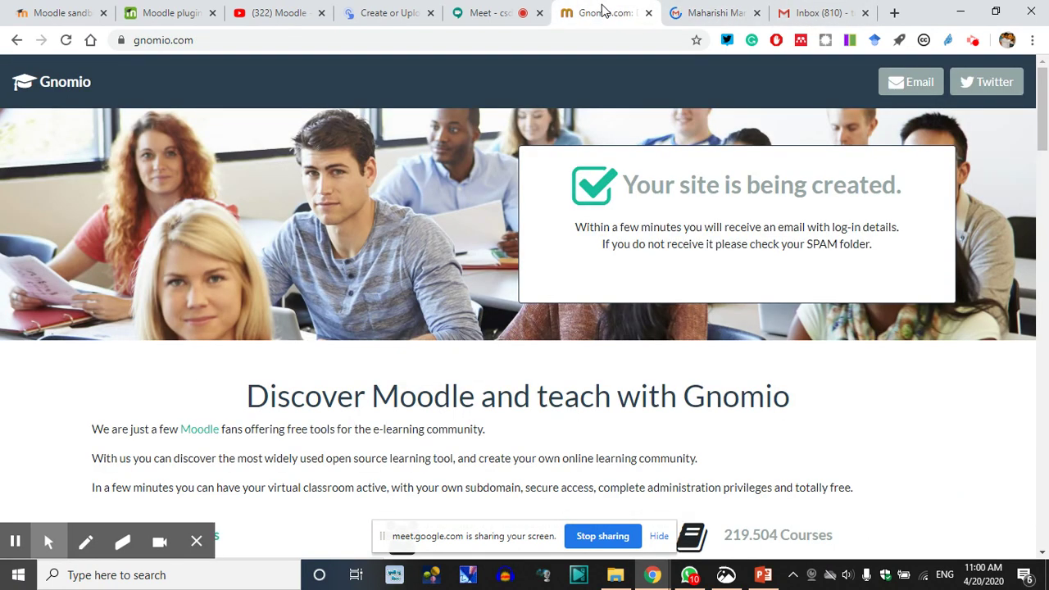
left_click(712, 12)
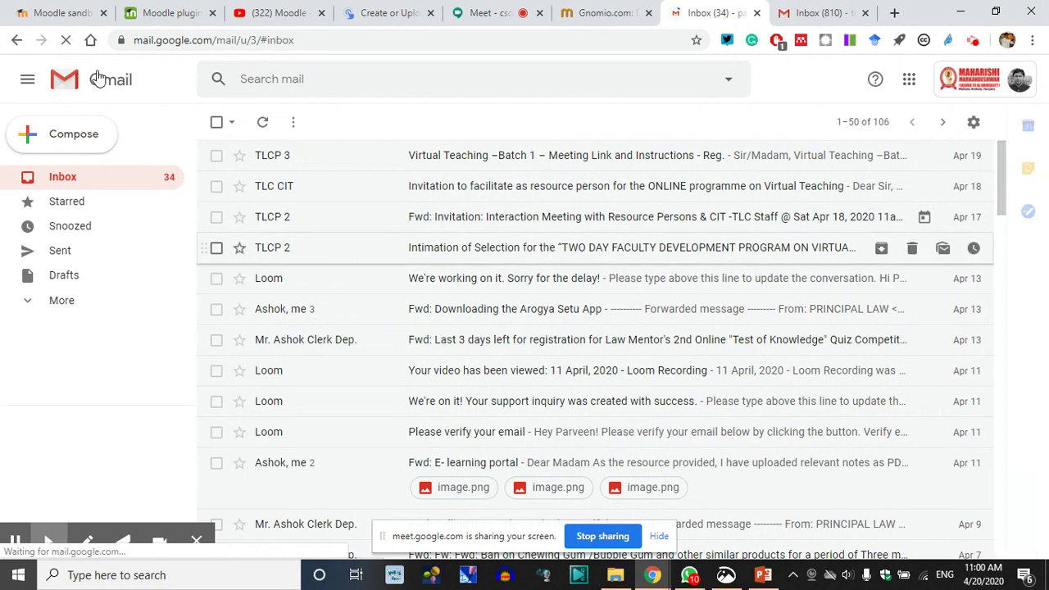
left_click(90, 303)
scroll(78, 377, "down", 1)
scroll(76, 377, "down", 1)
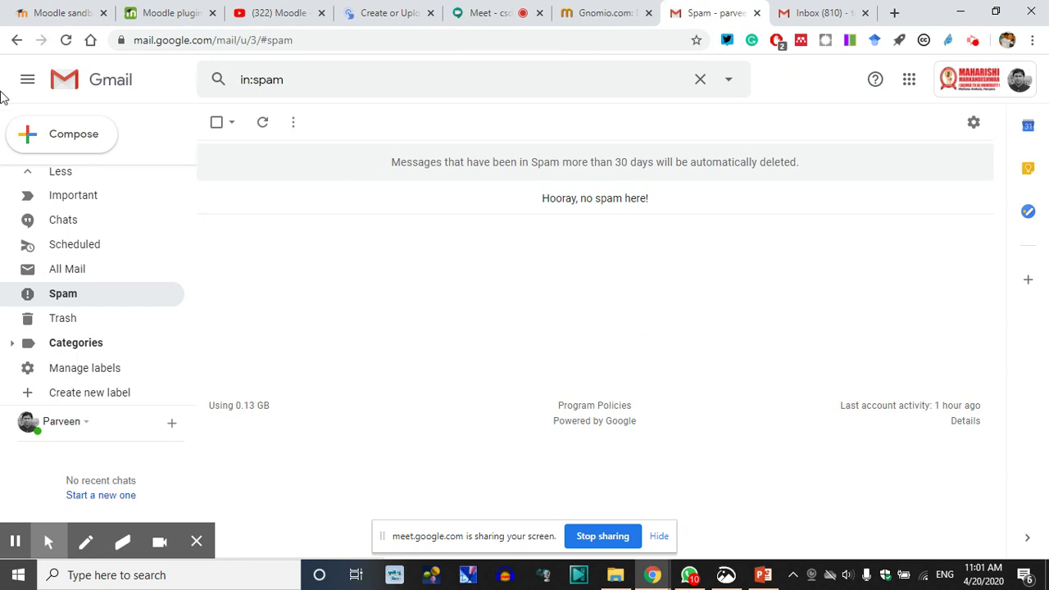
scroll(82, 201, "up", 3)
left_click(80, 181)
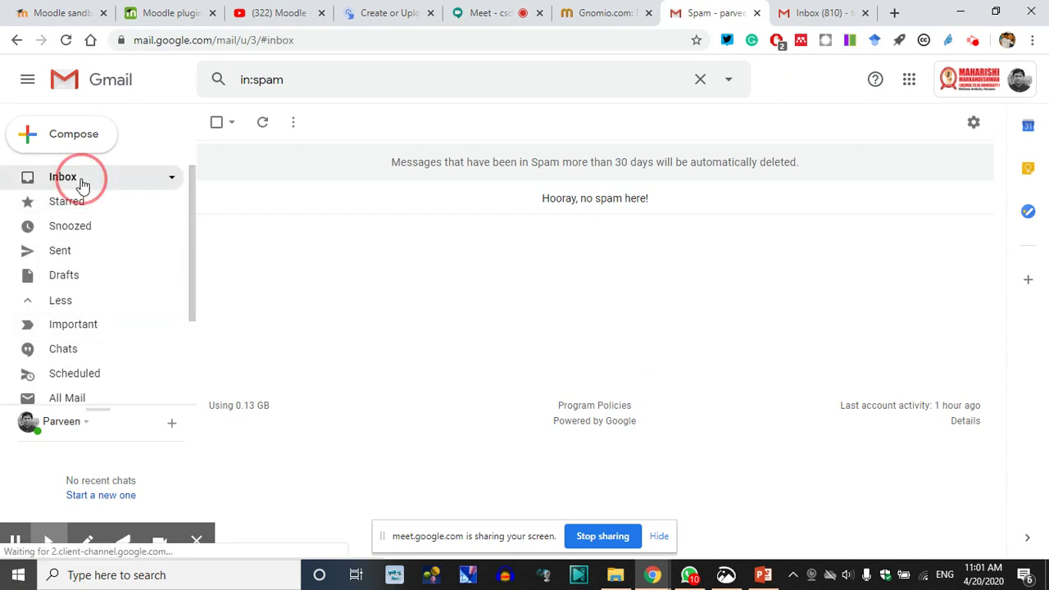
left_click(66, 40)
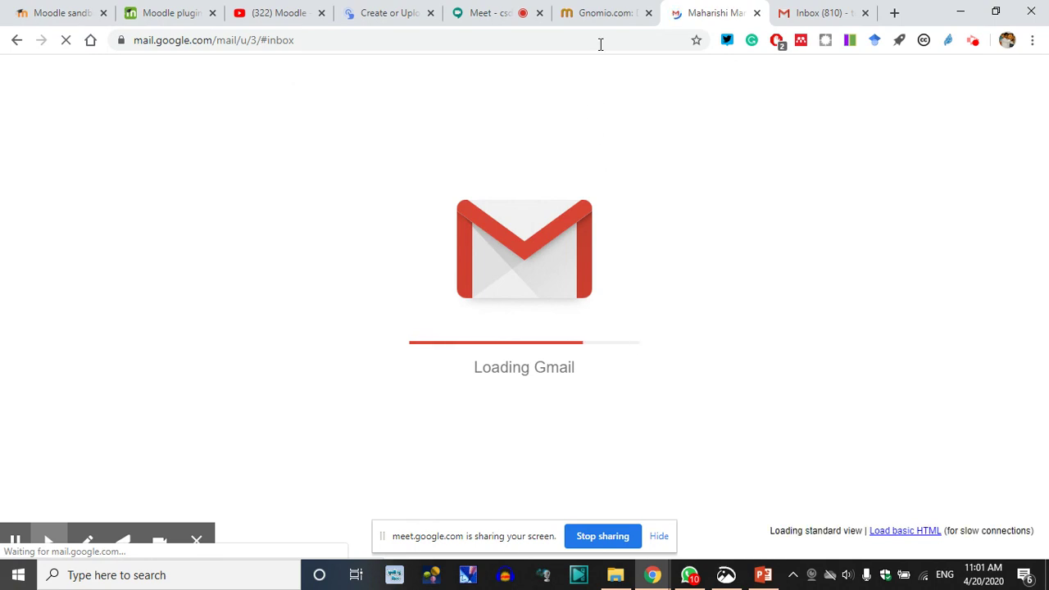
left_click(602, 11)
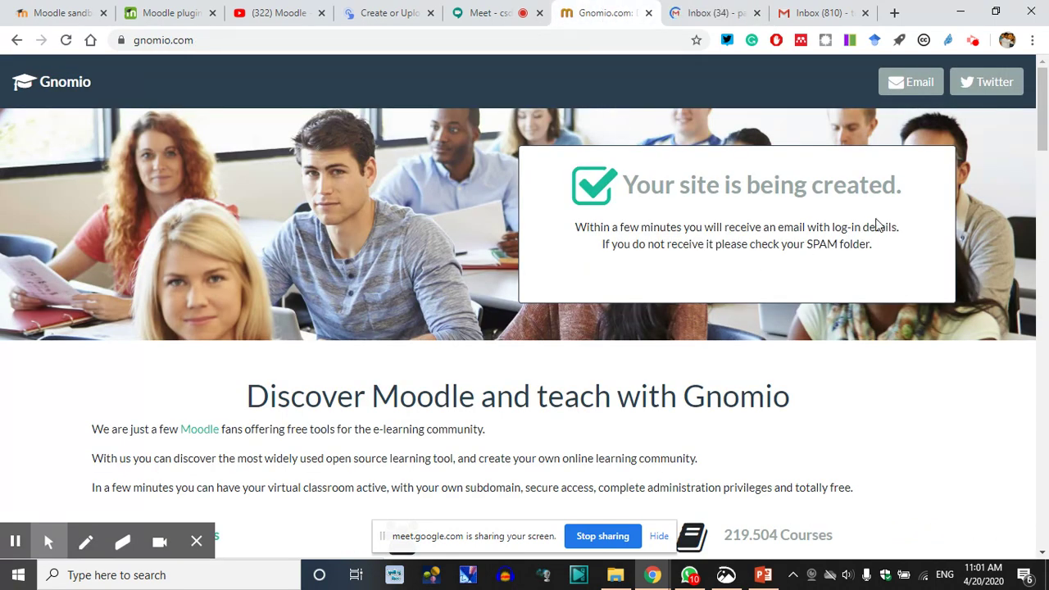
Scroll the site-creation confirmation page and glance at the mail inbox
scroll(644, 315, "down", 2)
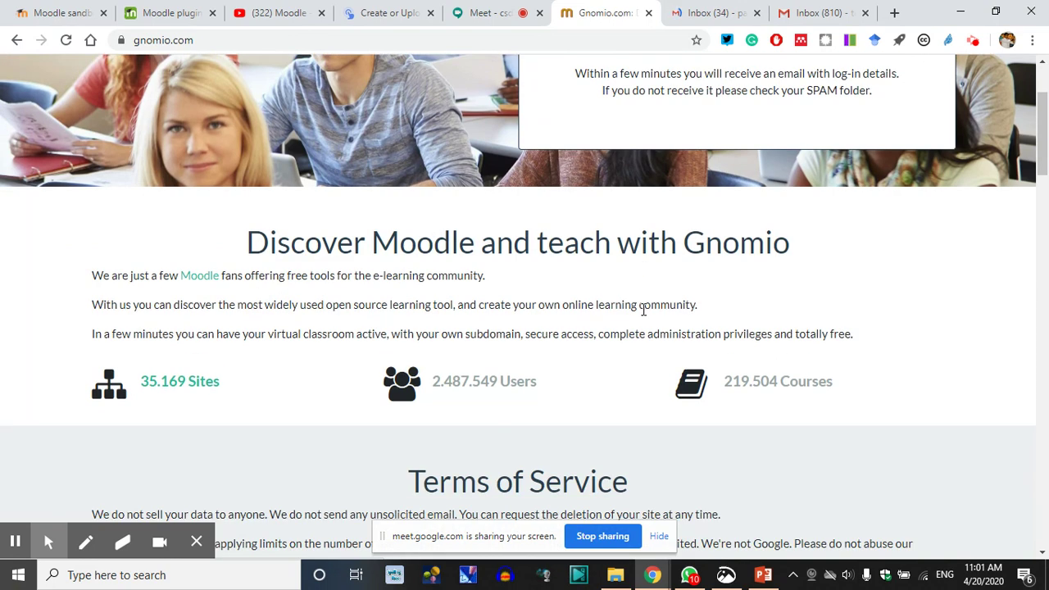
scroll(643, 312, "down", 1)
scroll(637, 319, "up", 3)
left_click(711, 12)
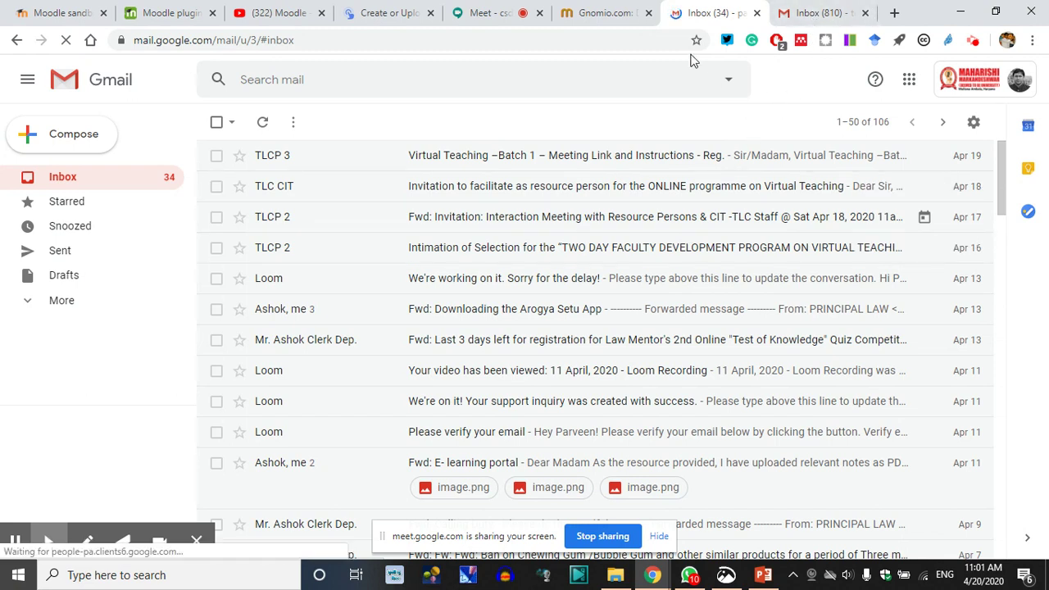
left_click(604, 10)
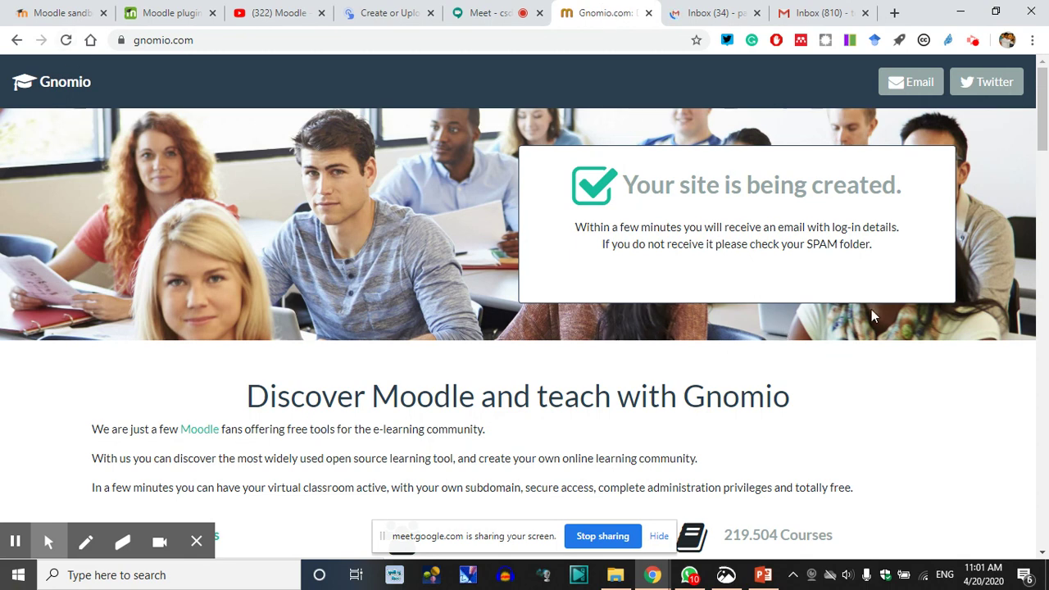
Scroll down to the Terms of Service and highlight the opening of the first terms line
scroll(760, 275, "down", 6)
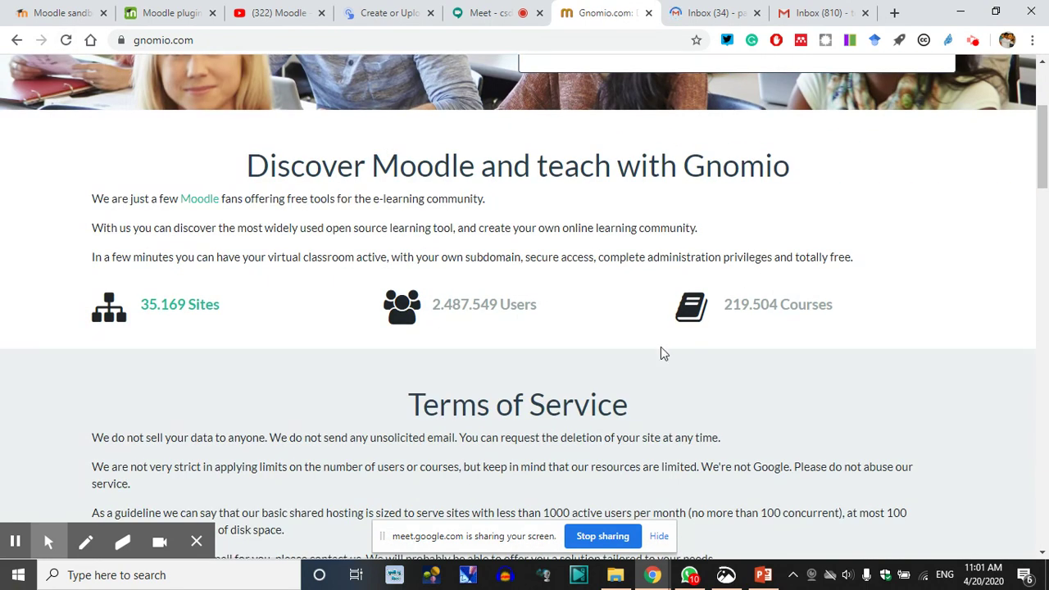
scroll(652, 361, "down", 5)
scroll(643, 374, "up", 7)
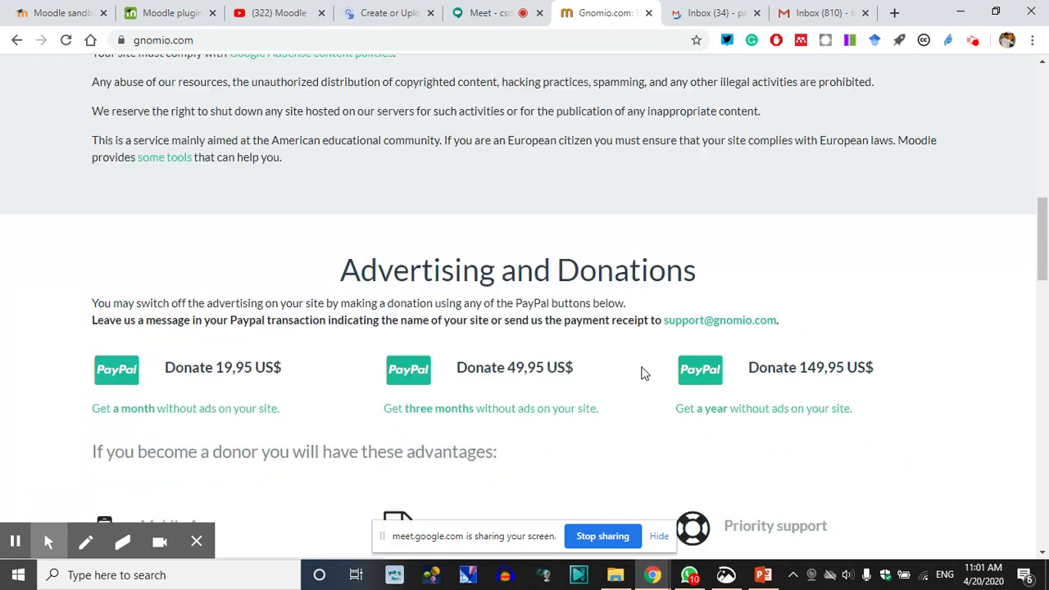
scroll(497, 410, "down", 4)
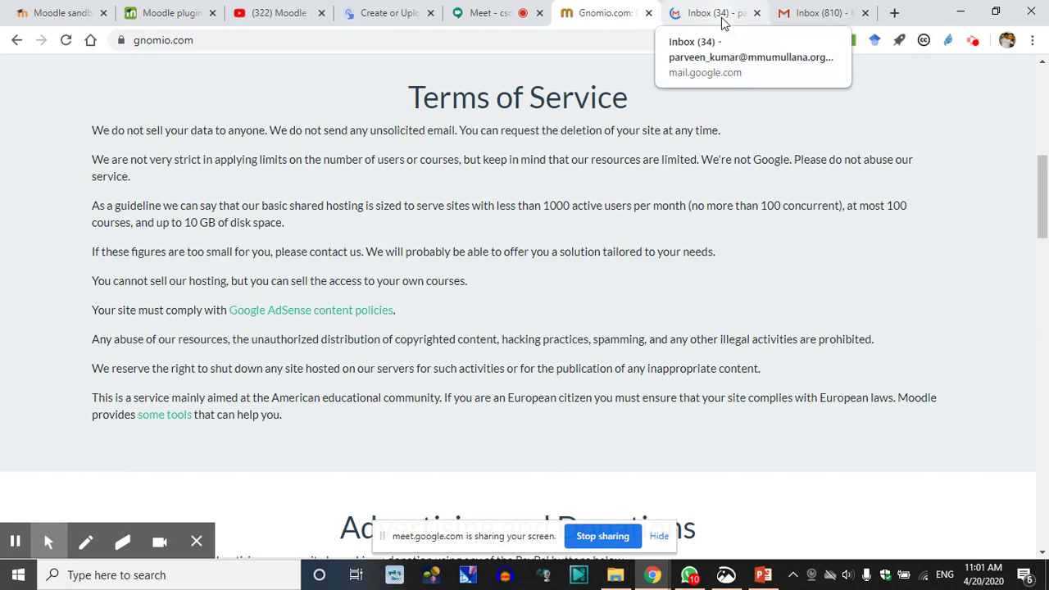
left_click_drag(64, 139, 83, 137)
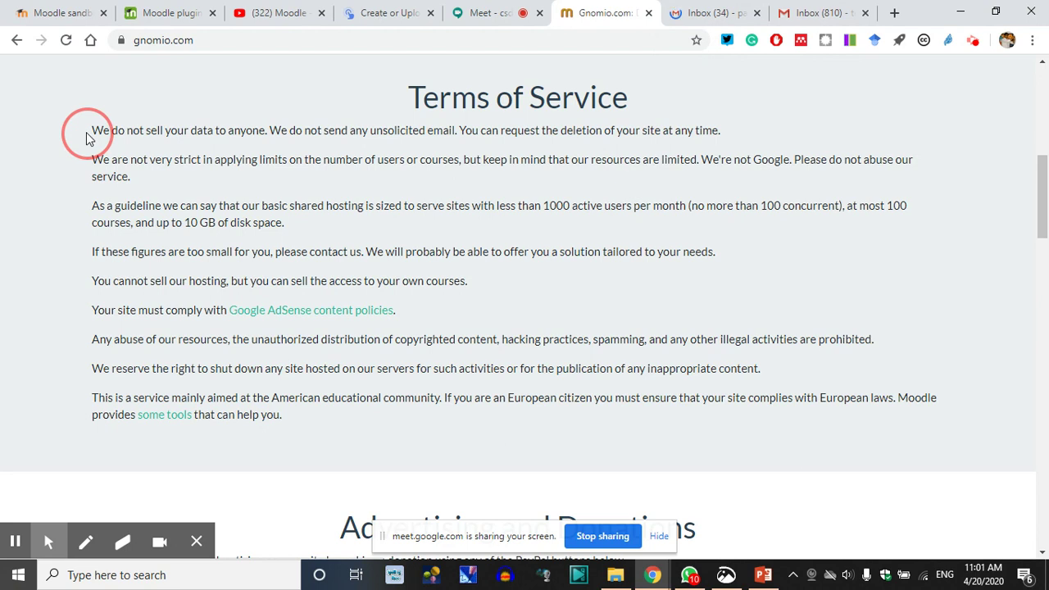
left_click_drag(86, 132, 64, 135)
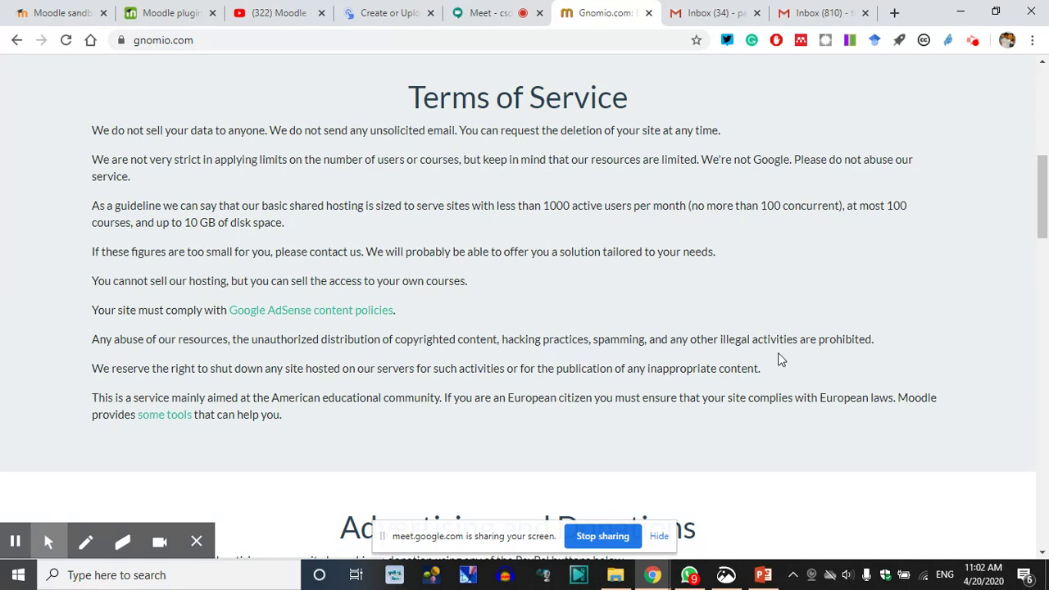
left_click(59, 133)
left_click(58, 139)
left_click_drag(58, 139, 292, 136)
left_click(274, 117)
scroll(74, 213, "down", 1)
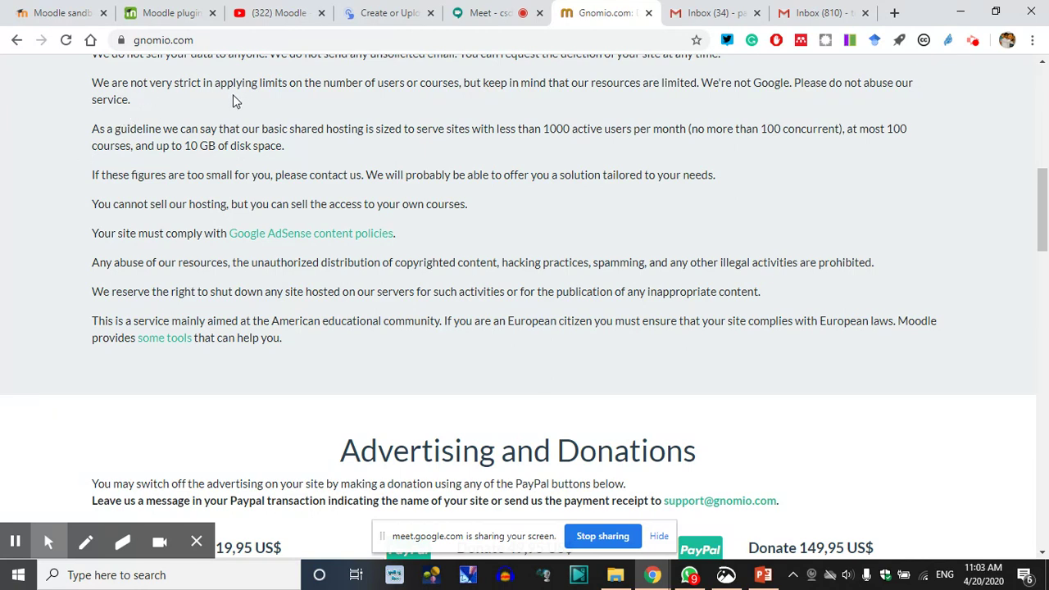
left_click_drag(256, 105, 328, 106)
left_click(422, 96)
mouse_move(717, 104)
left_mouse_down()
mouse_move(780, 98)
mouse_move(741, 86)
mouse_move(719, 98)
left_mouse_up()
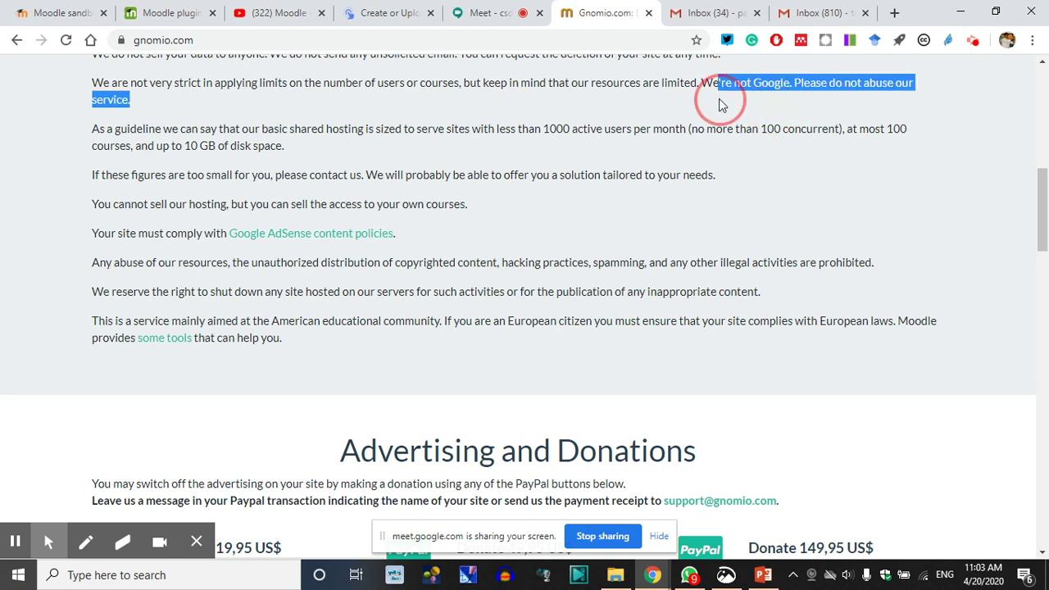
left_click(719, 98)
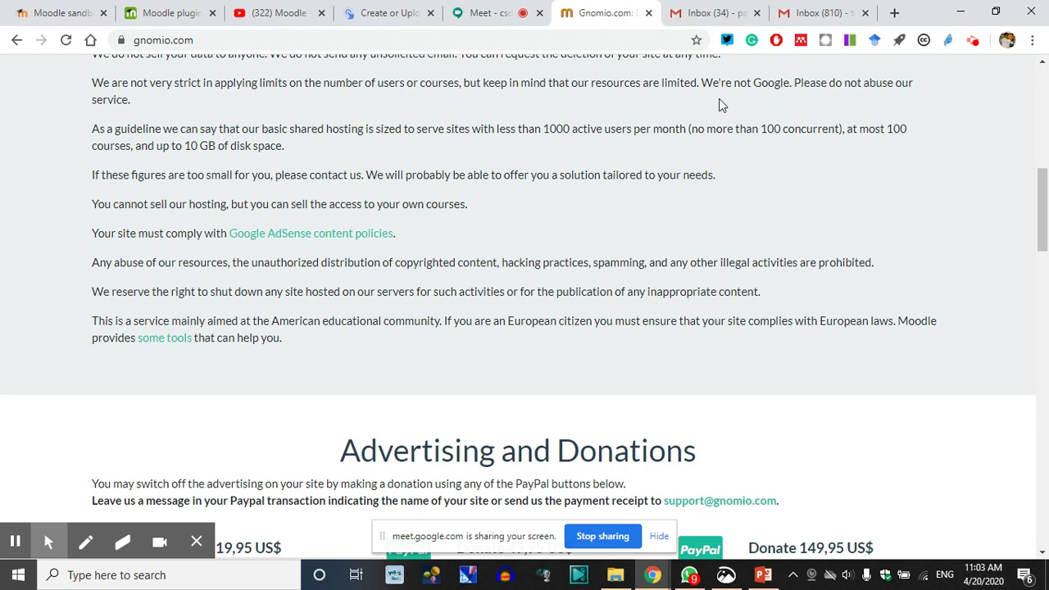
scroll(718, 98, "up", 1)
left_click_drag(717, 178, 715, 175)
left_click(735, 185)
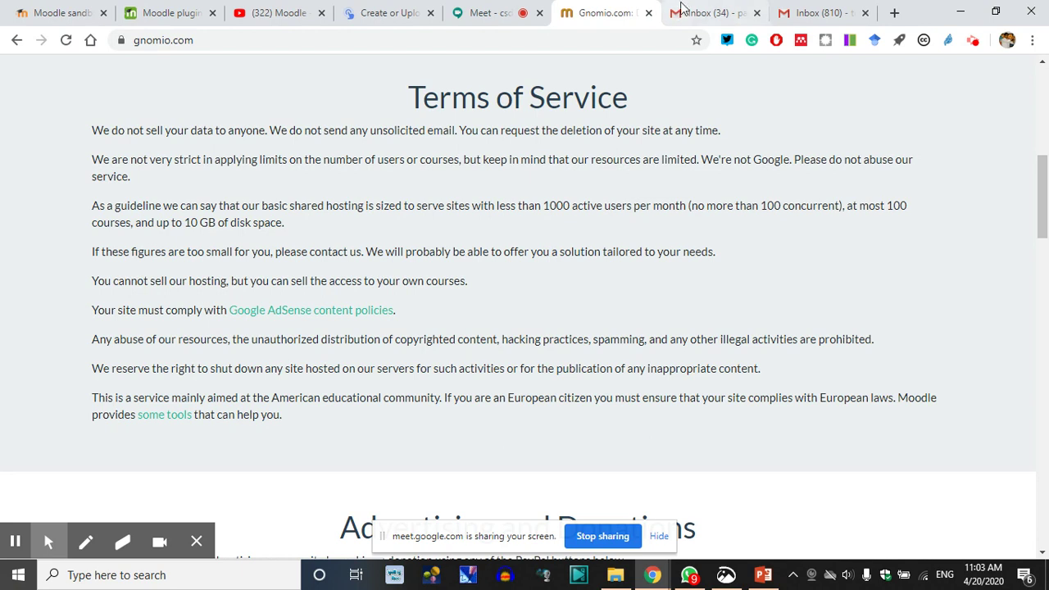
left_click(705, 13)
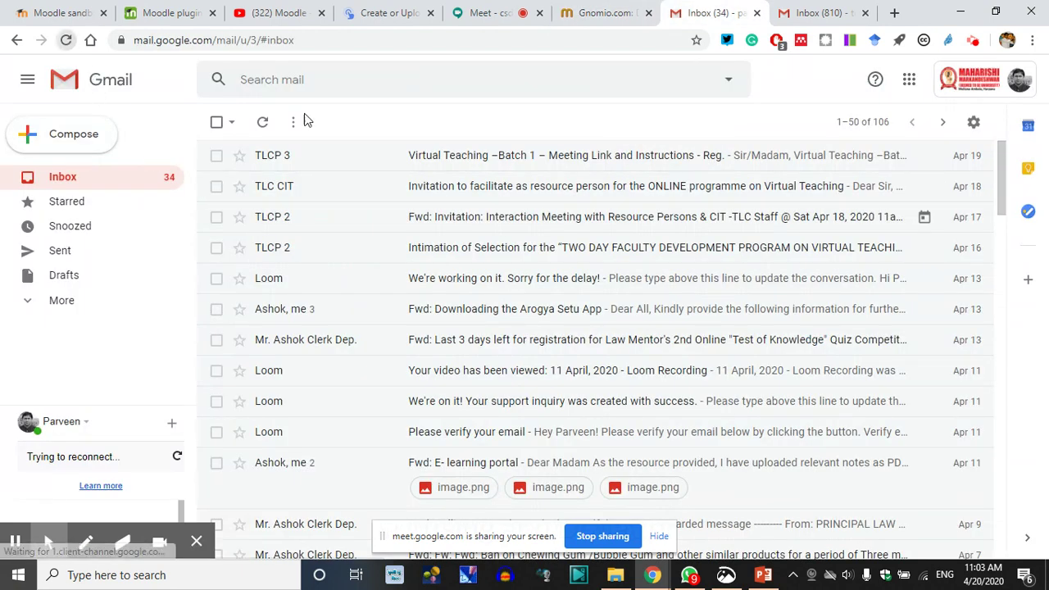
left_click(610, 10)
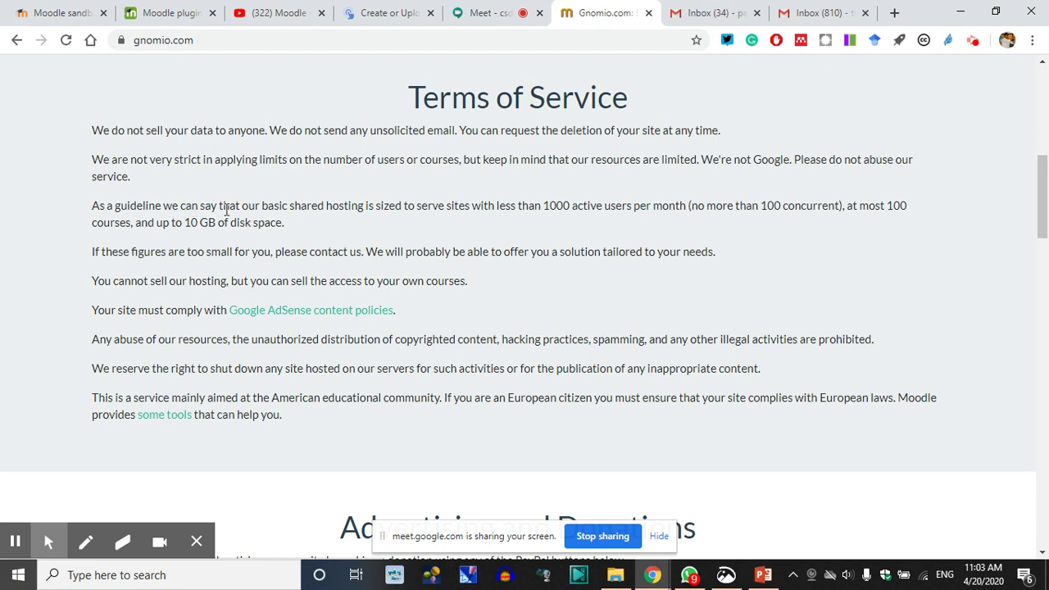
left_click(316, 227)
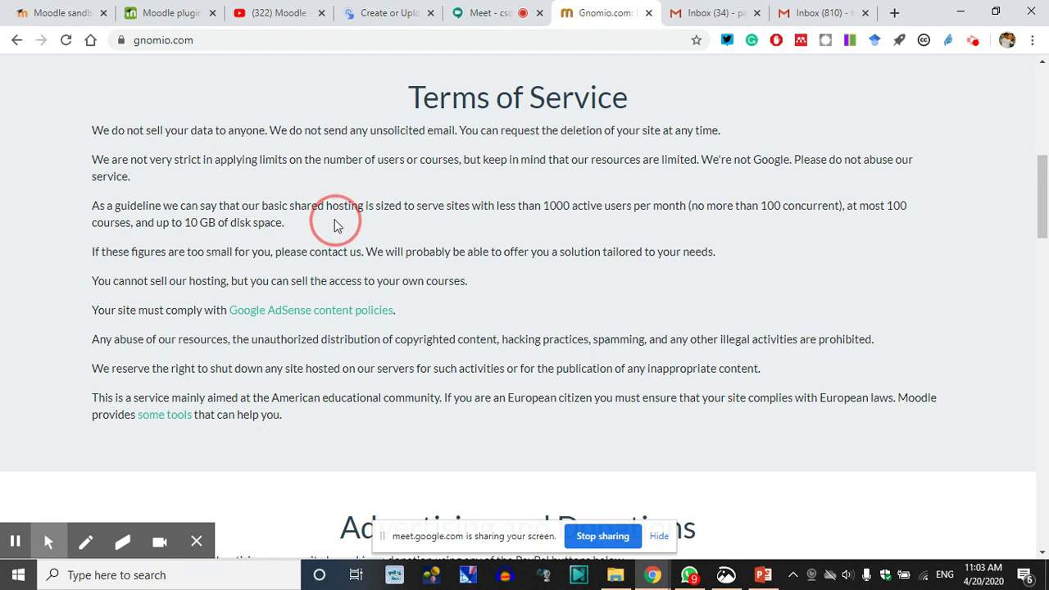
left_click_drag(373, 217, 418, 226)
left_click(448, 221)
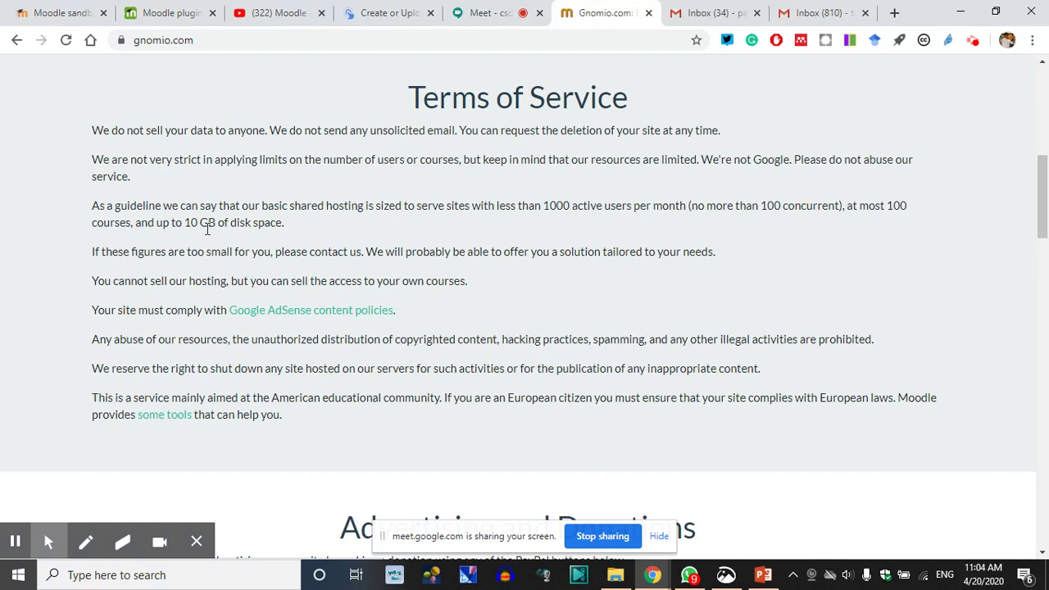
left_click_drag(285, 223, 183, 223)
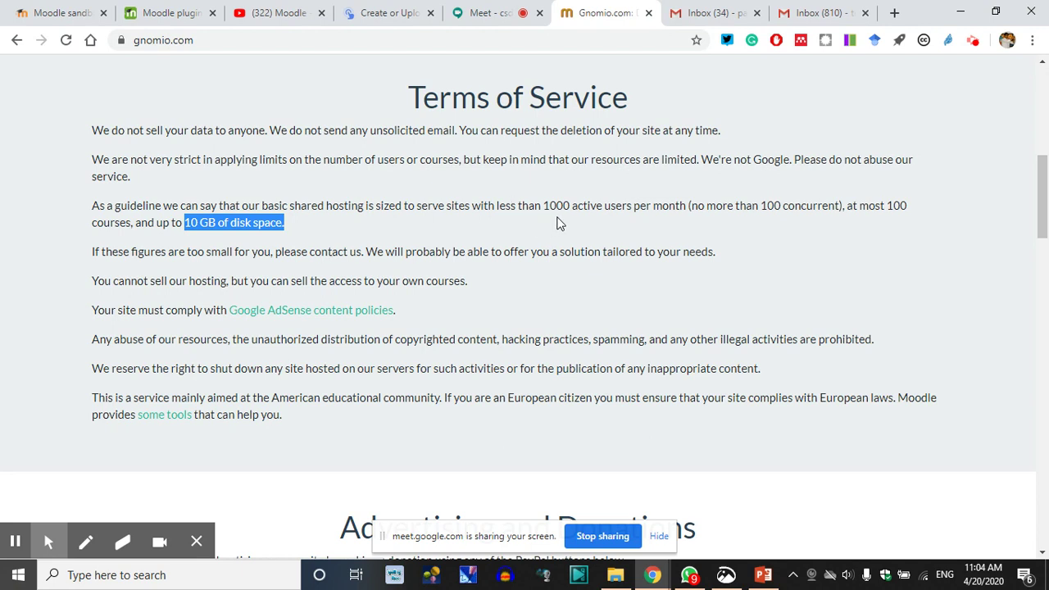
left_click(525, 222)
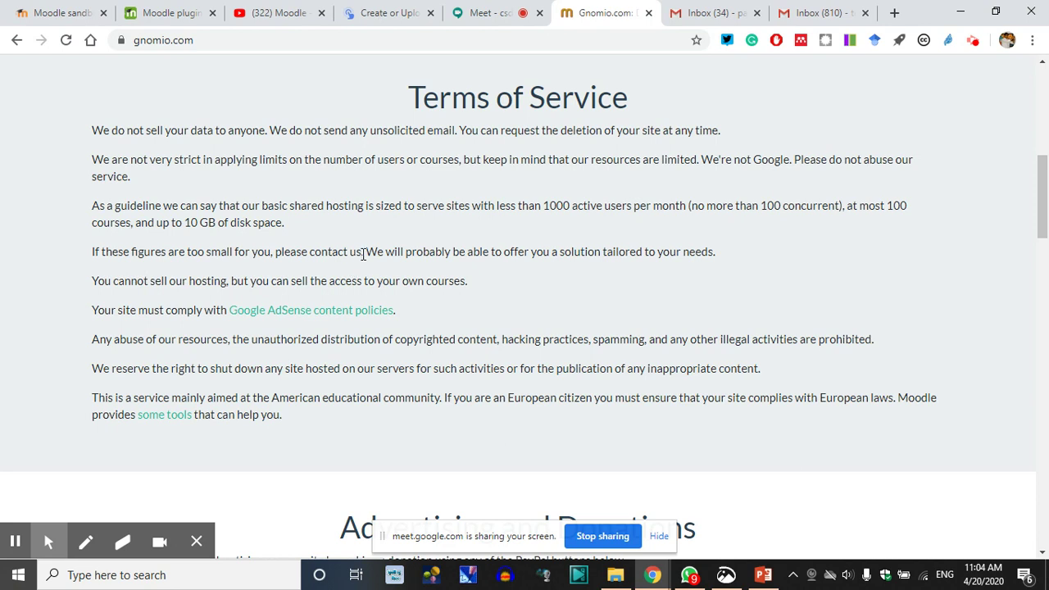
scroll(534, 258, "down", 1)
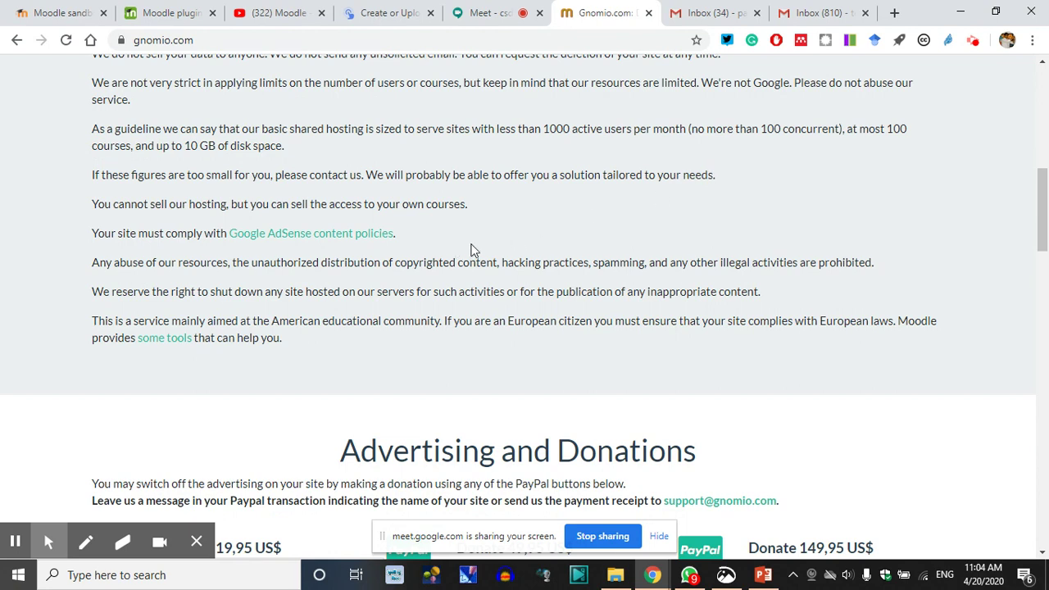
left_click(92, 209)
left_click_drag(92, 211, 555, 217)
left_click(509, 207)
scroll(616, 311, "up", 4)
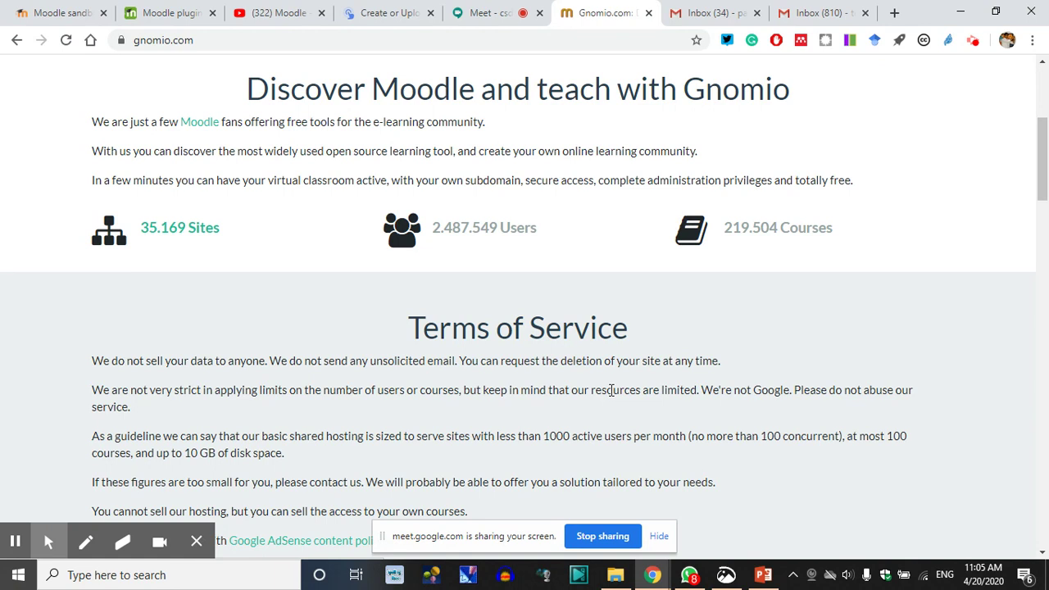
scroll(391, 347, "down", 3)
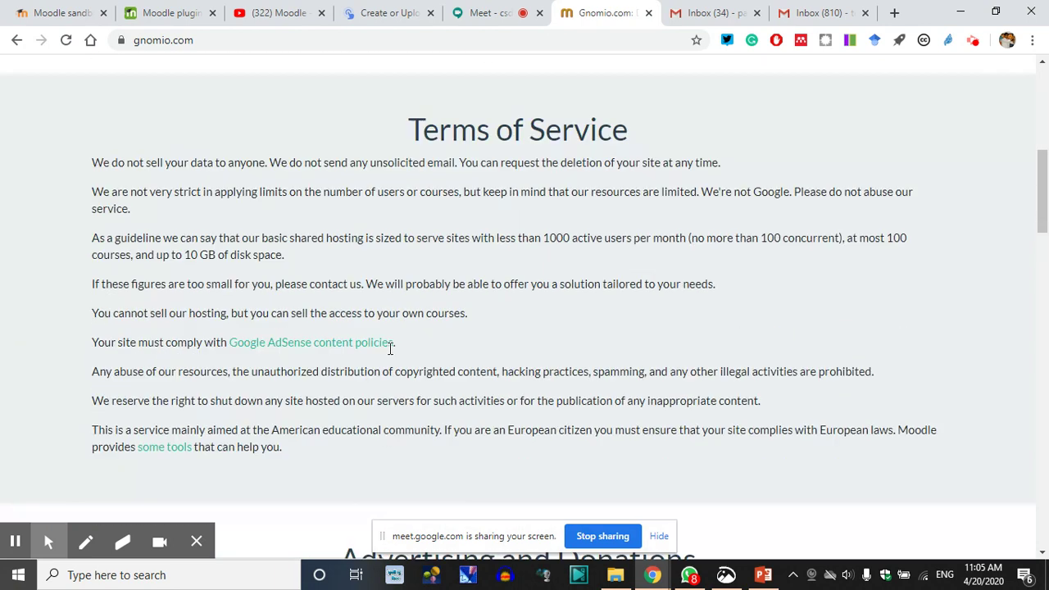
scroll(287, 314, "down", 1)
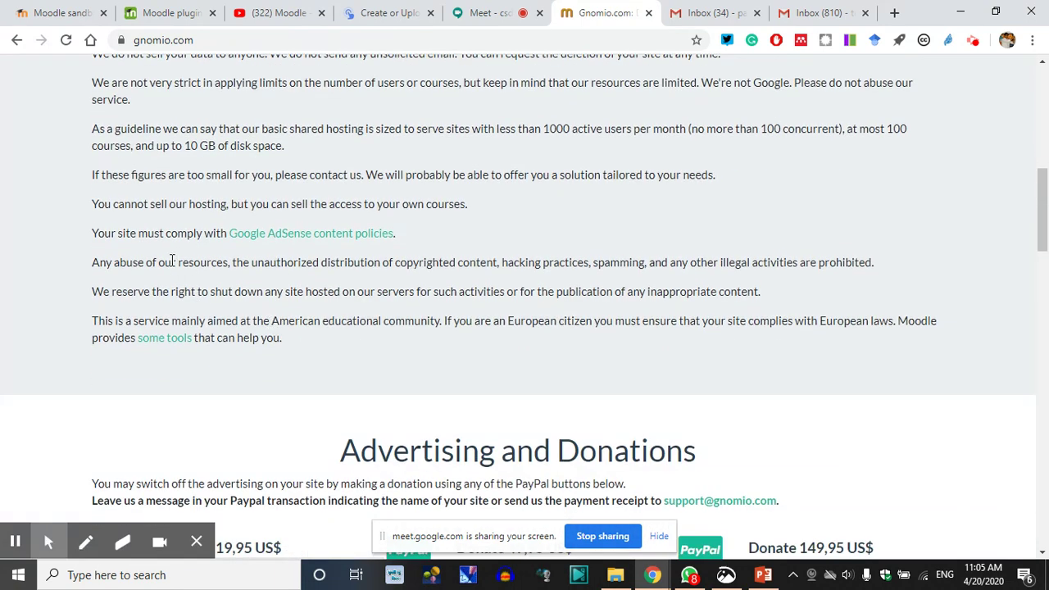
left_click_drag(400, 234, 232, 233)
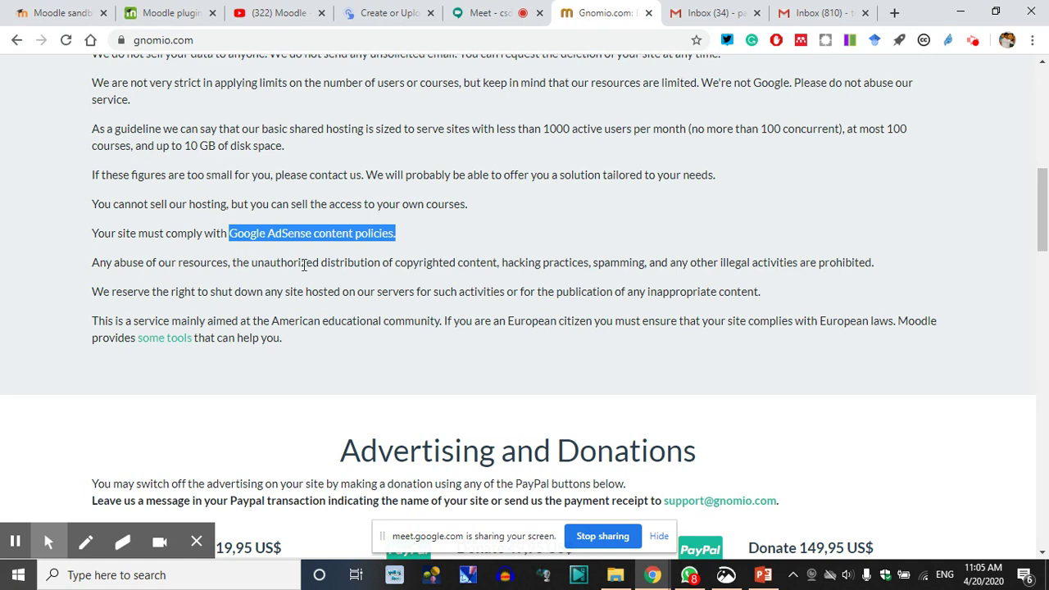
left_click(522, 259)
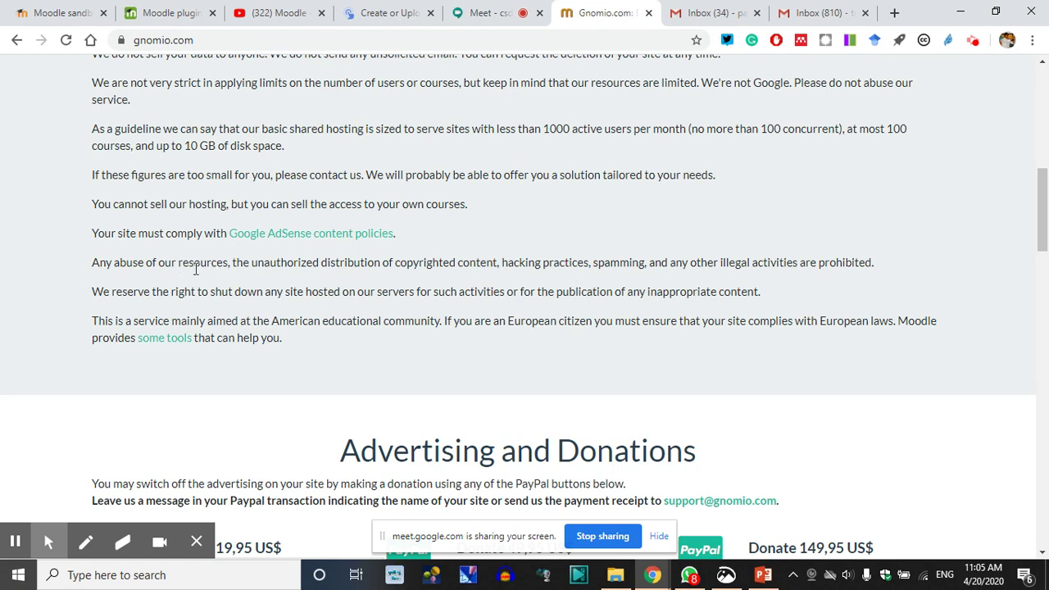
scroll(143, 260, "down", 1)
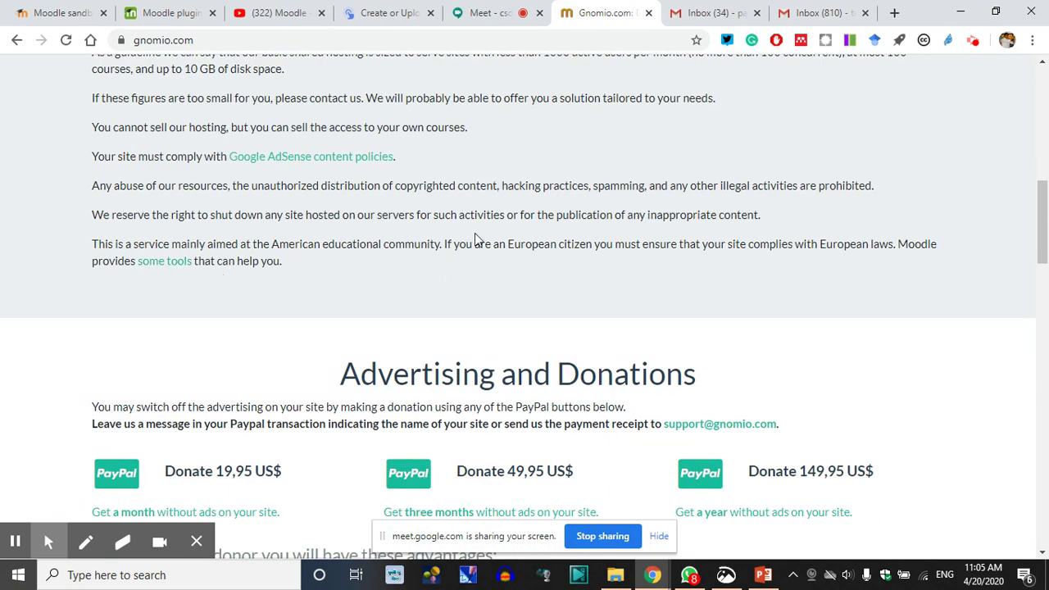
left_click(709, 13)
Reload the Gmail inbox and expand the full list of mail folders
left_click(66, 39)
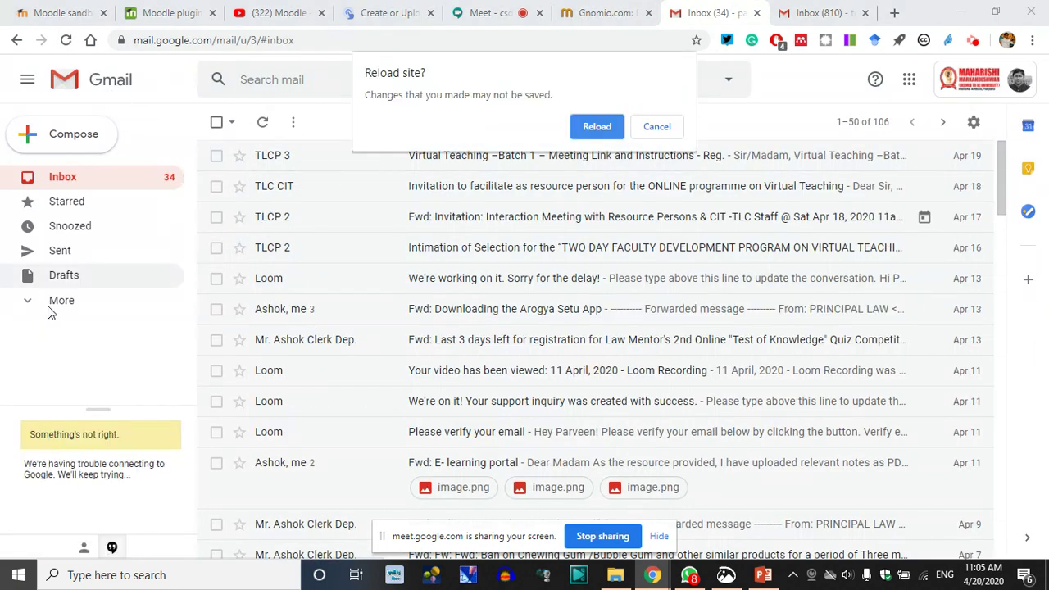
left_click(585, 126)
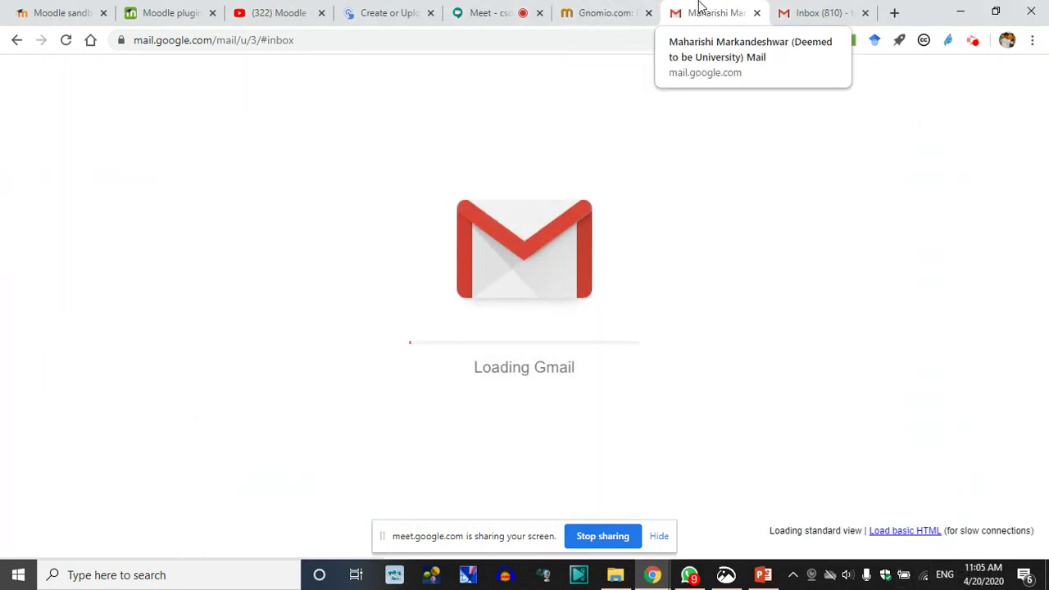
left_click(816, 10)
left_click(713, 12)
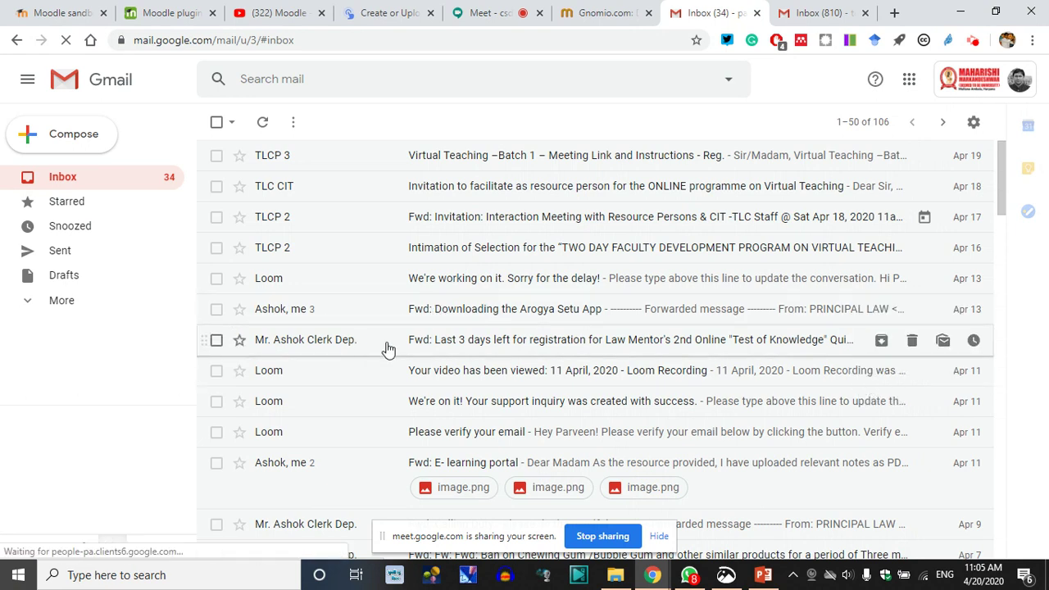
left_click(39, 302)
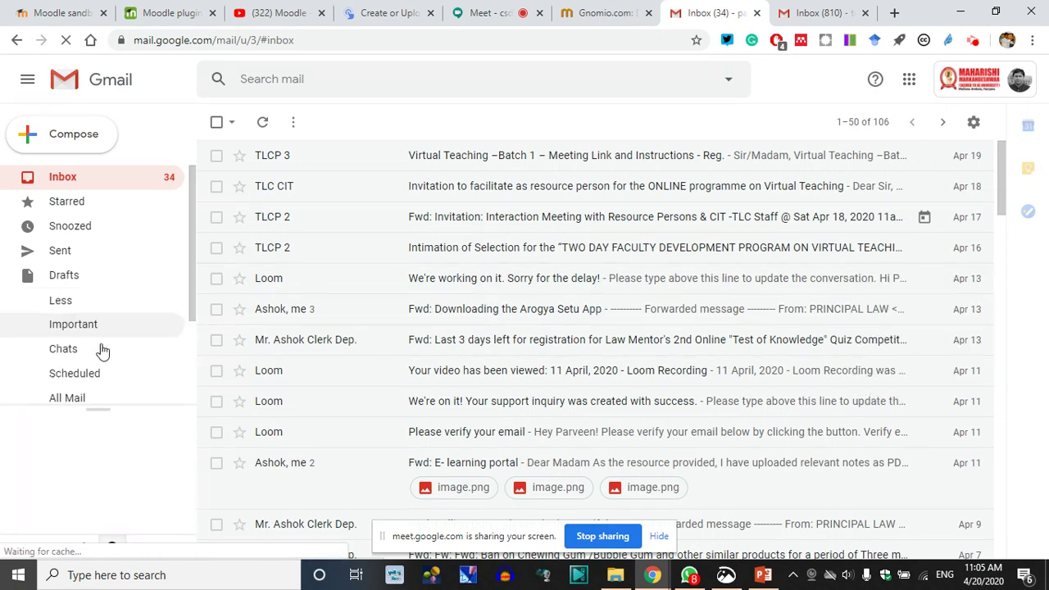
scroll(78, 388, "down", 3)
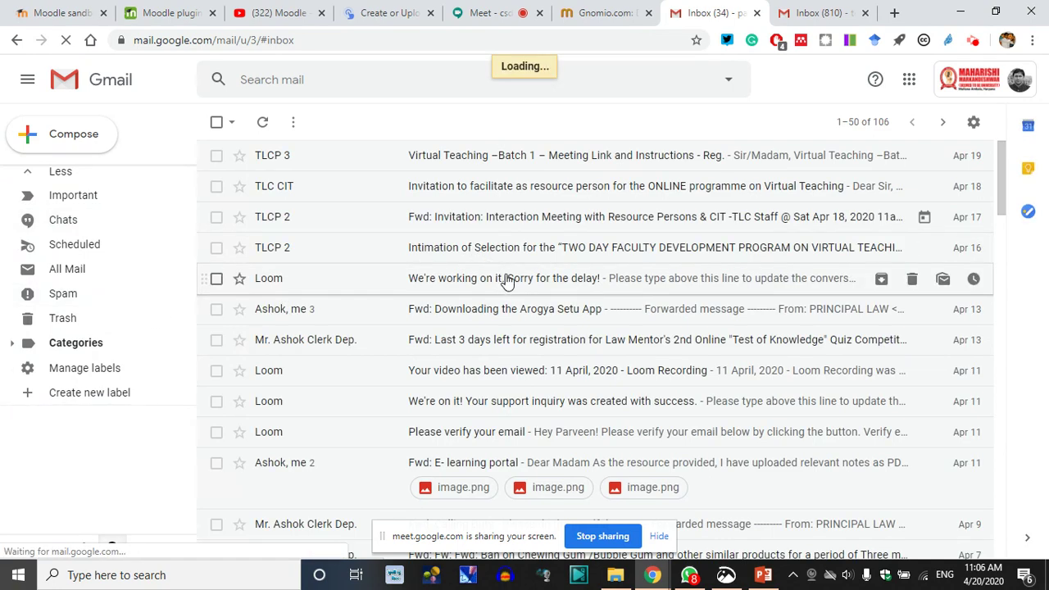
Open another signed-in Google account's mailbox alongside the first Gmail inbox
left_click(603, 12)
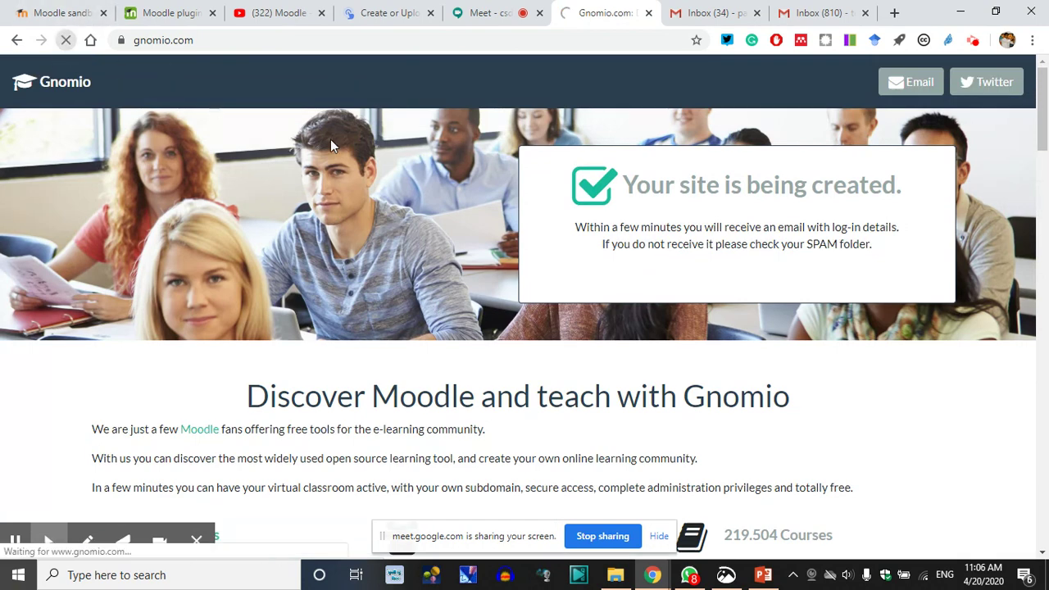
left_click(707, 12)
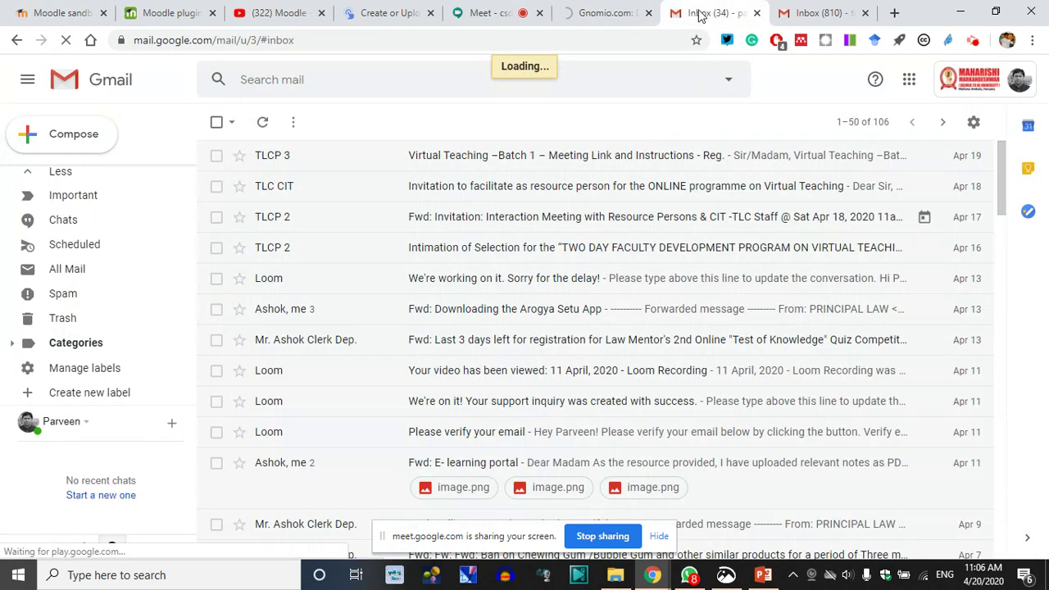
left_click(978, 87)
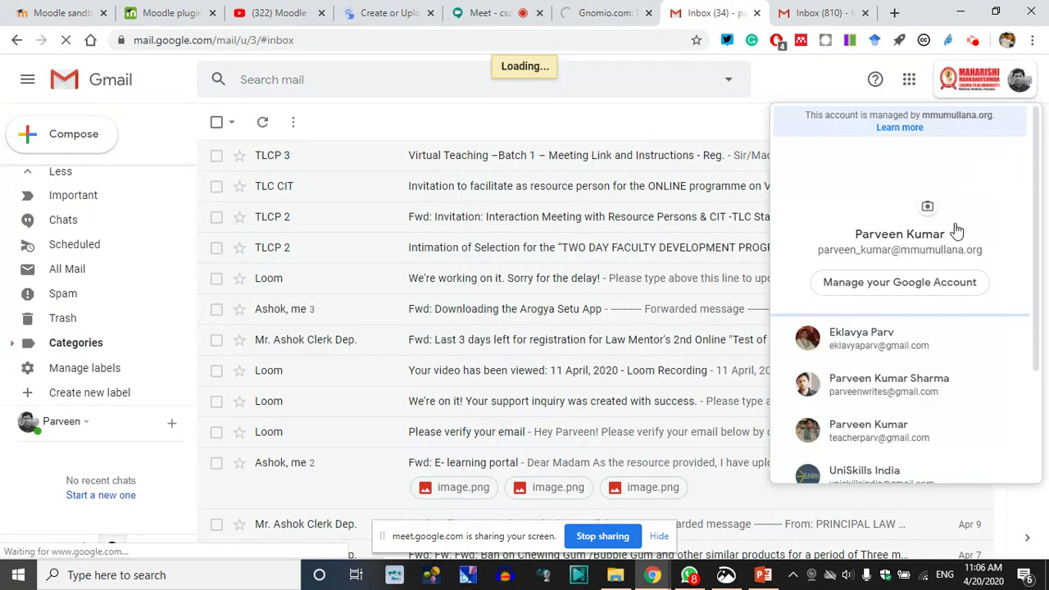
left_click(924, 394)
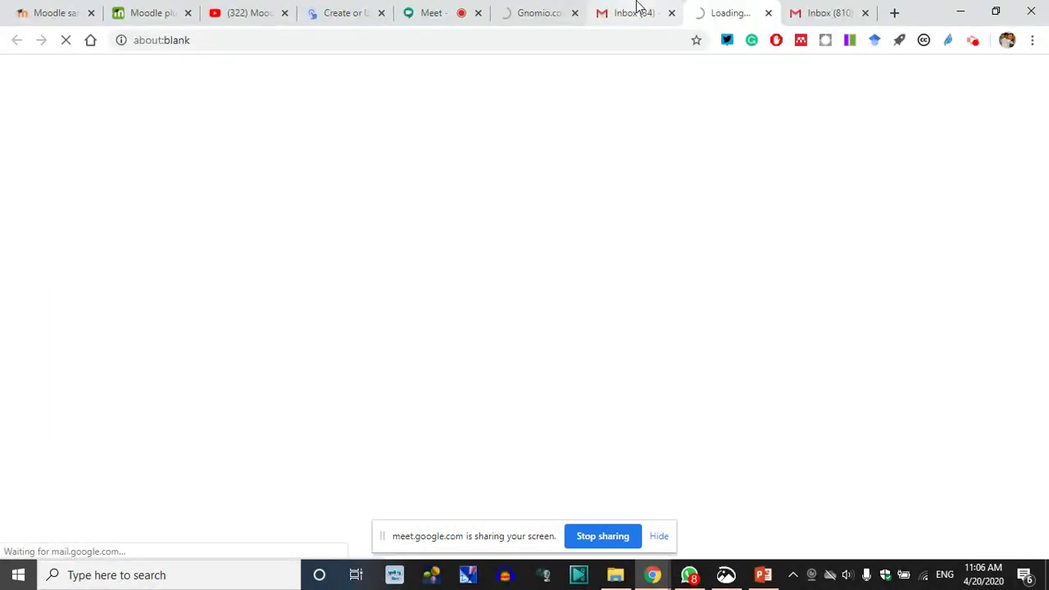
left_click(637, 7)
left_click(533, 7)
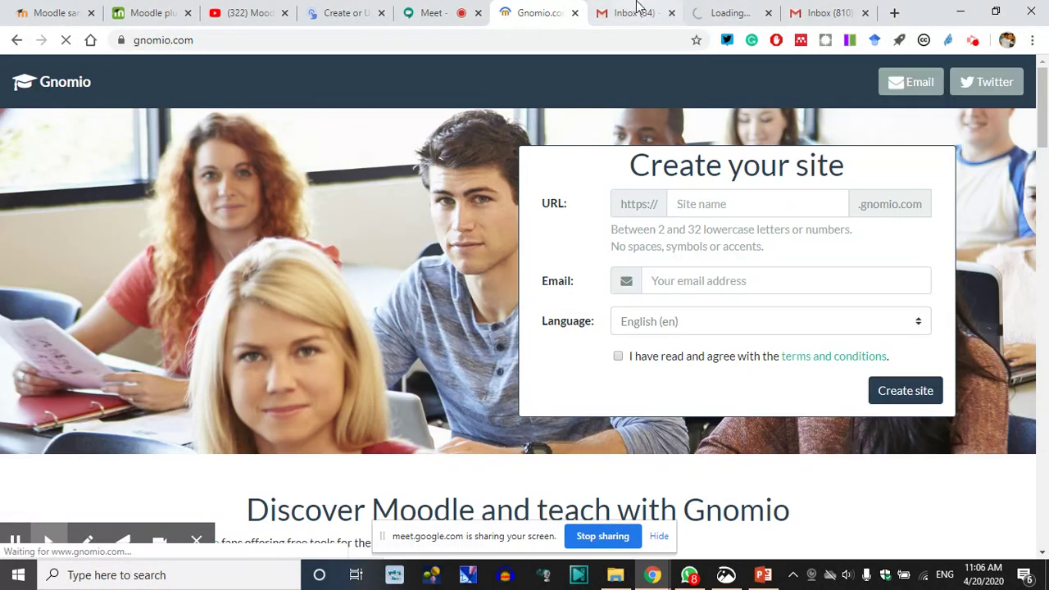
left_click(637, 7)
Check the Spam folder for the login email, then return to the Gnomio form
left_click(63, 293)
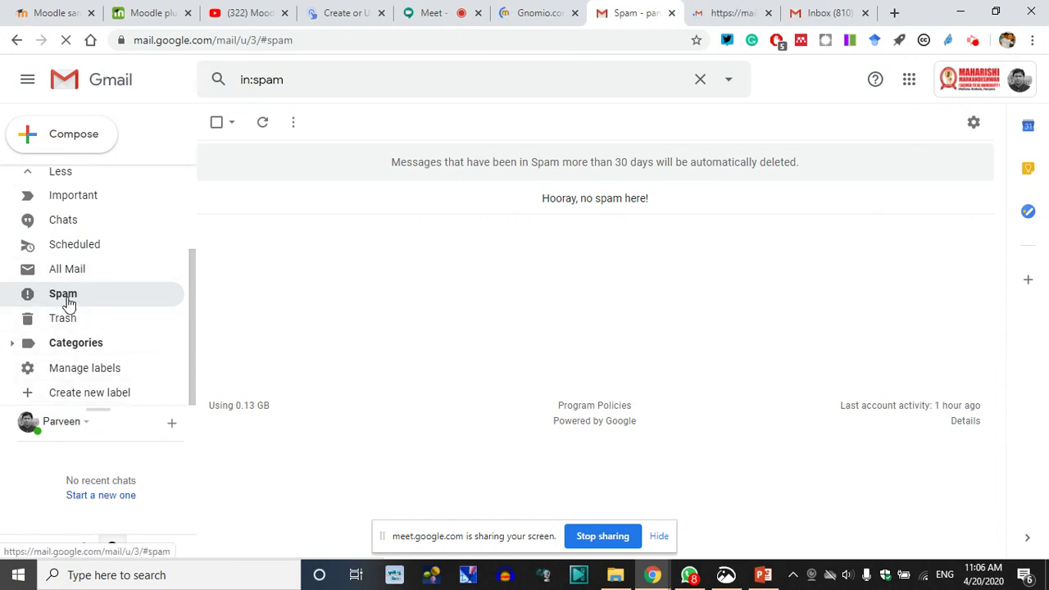
scroll(85, 246, "up", 3)
left_click(72, 177)
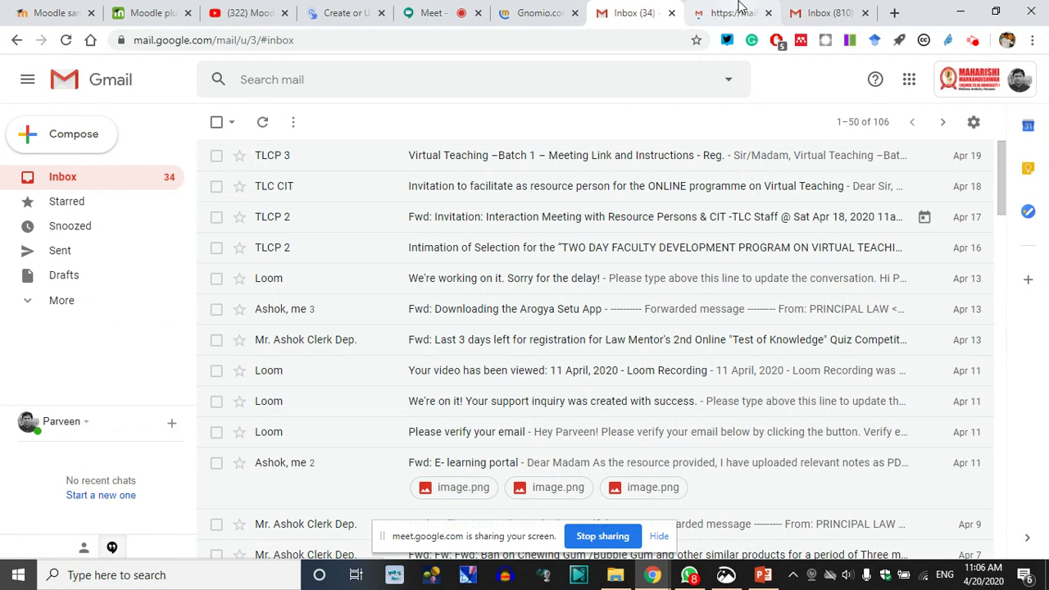
left_click(738, 10)
left_click(535, 11)
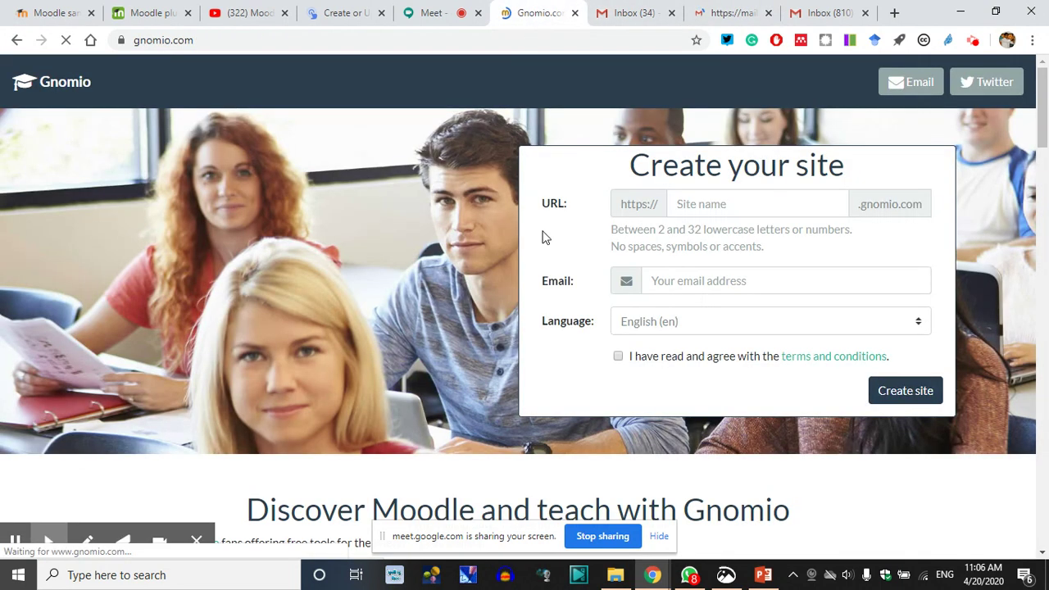
Request site citvtbatch with the saved owner e-mail, accepting the terms, and submit
left_click(711, 206)
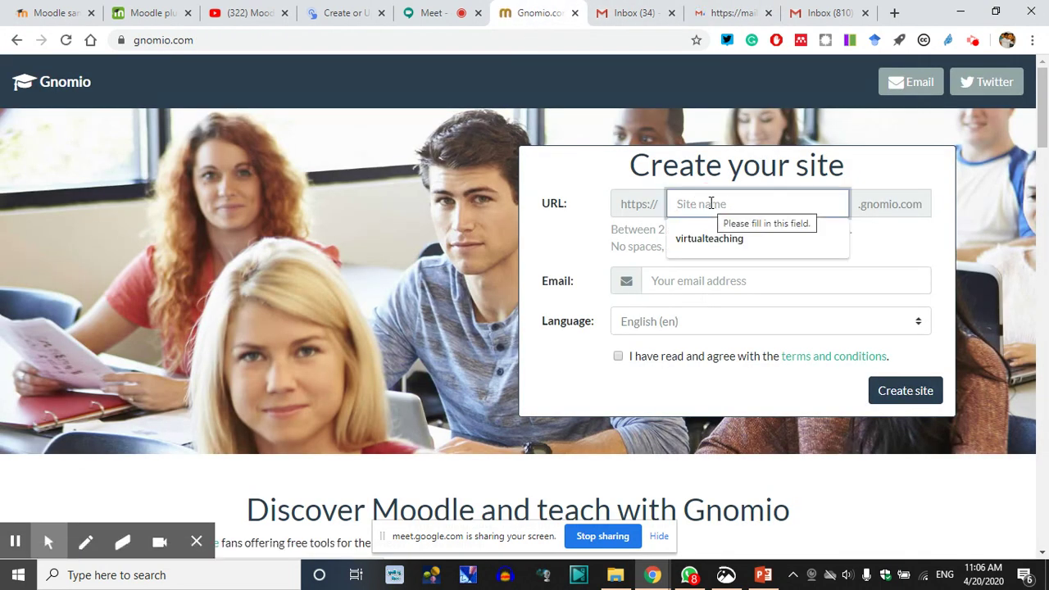
type("citvtbsch")
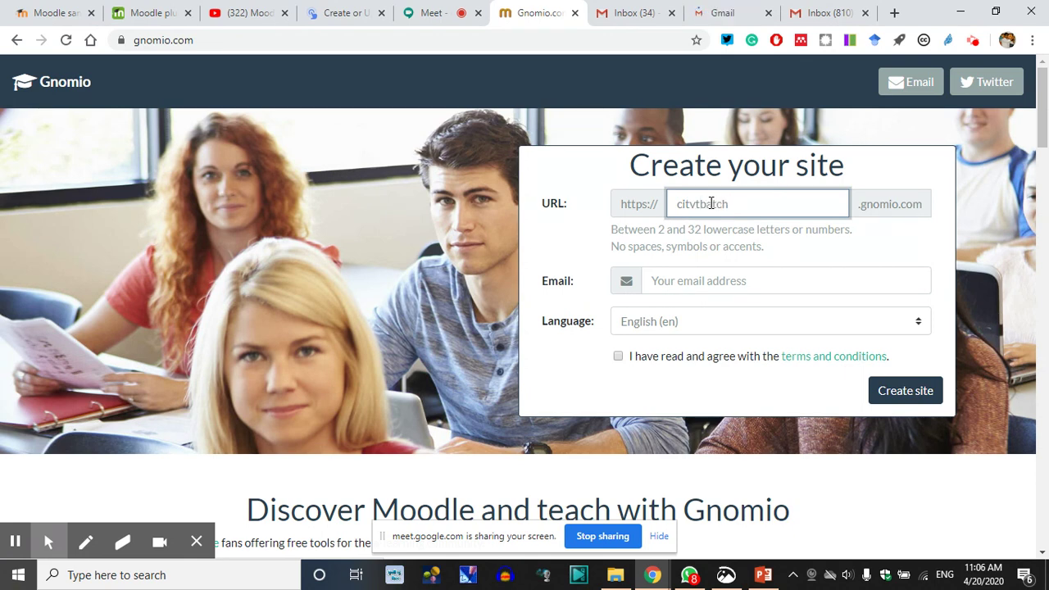
left_click(706, 283)
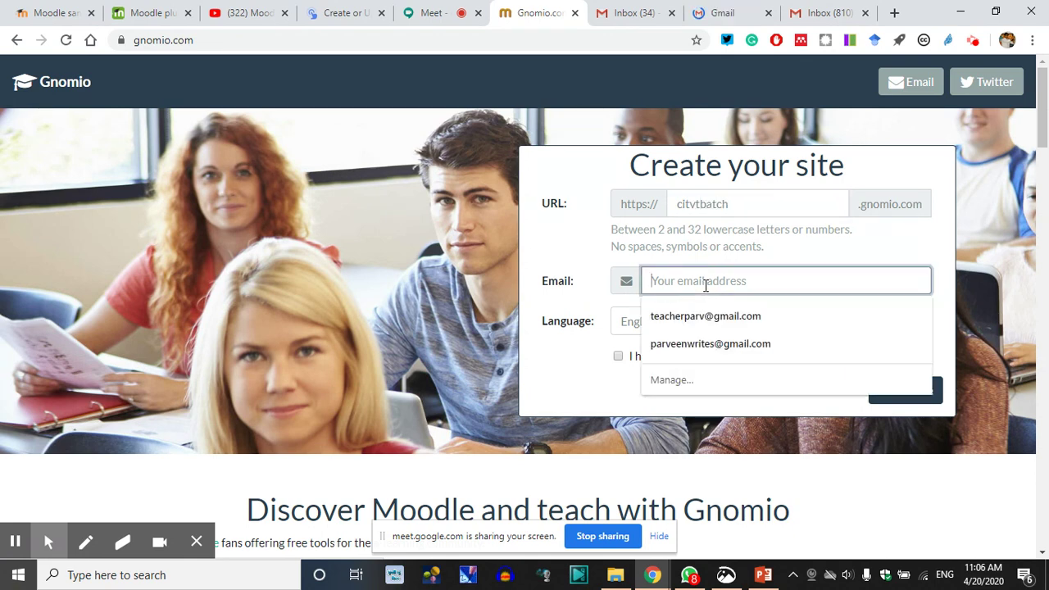
left_click(697, 345)
left_click(619, 356)
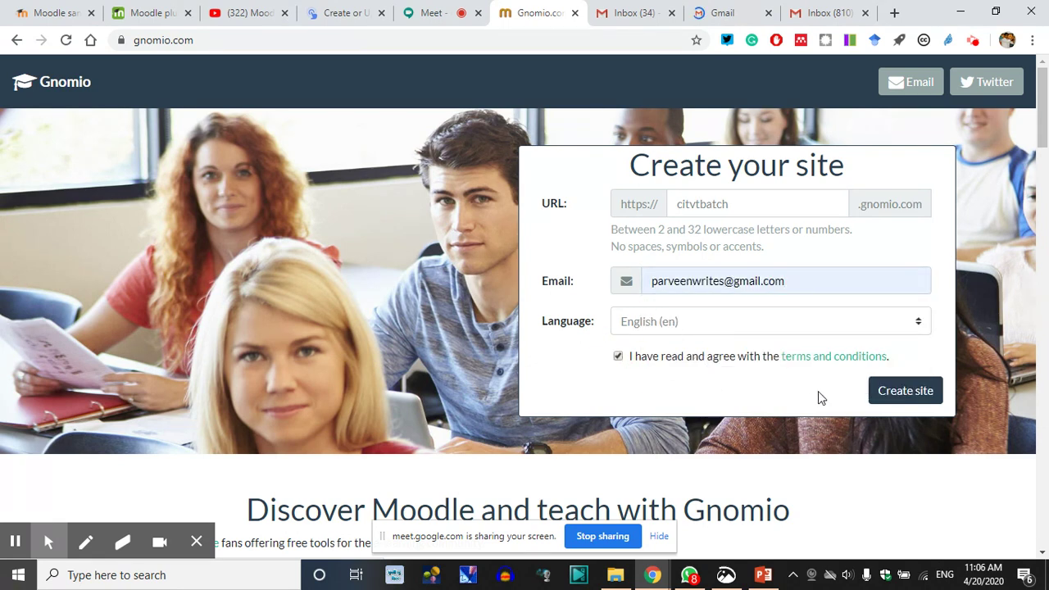
left_click(899, 394)
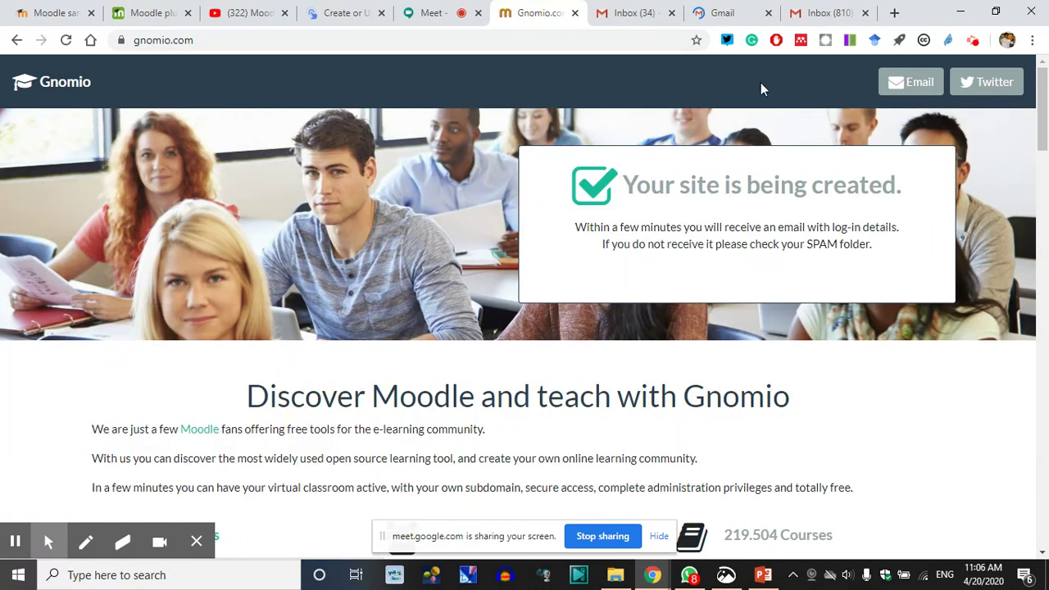
Cycle through the Gmail account tabs and the Google Meet window, reloading one inbox
left_click(824, 13)
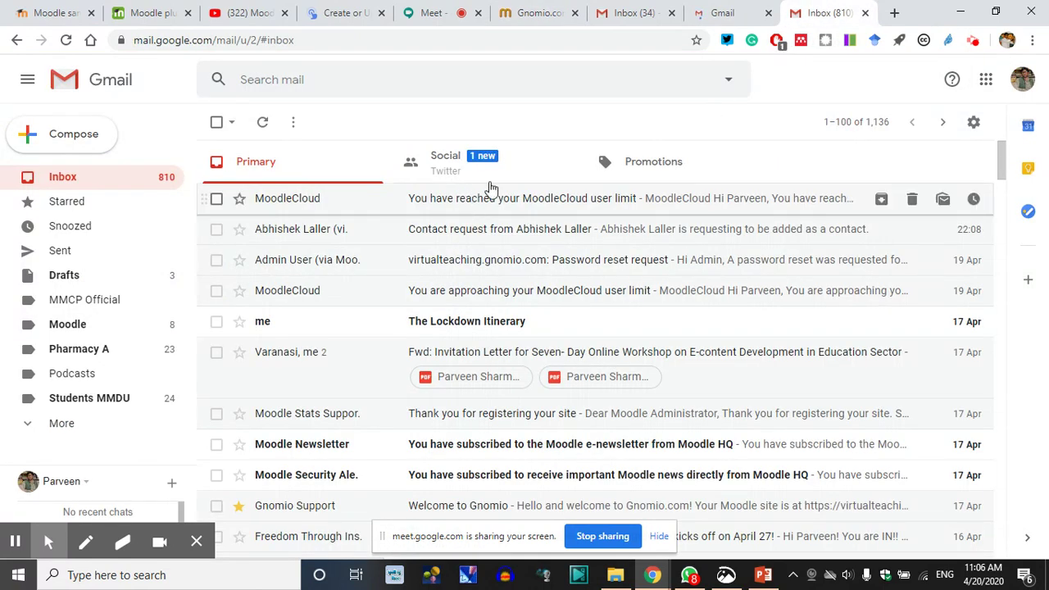
left_click(709, 10)
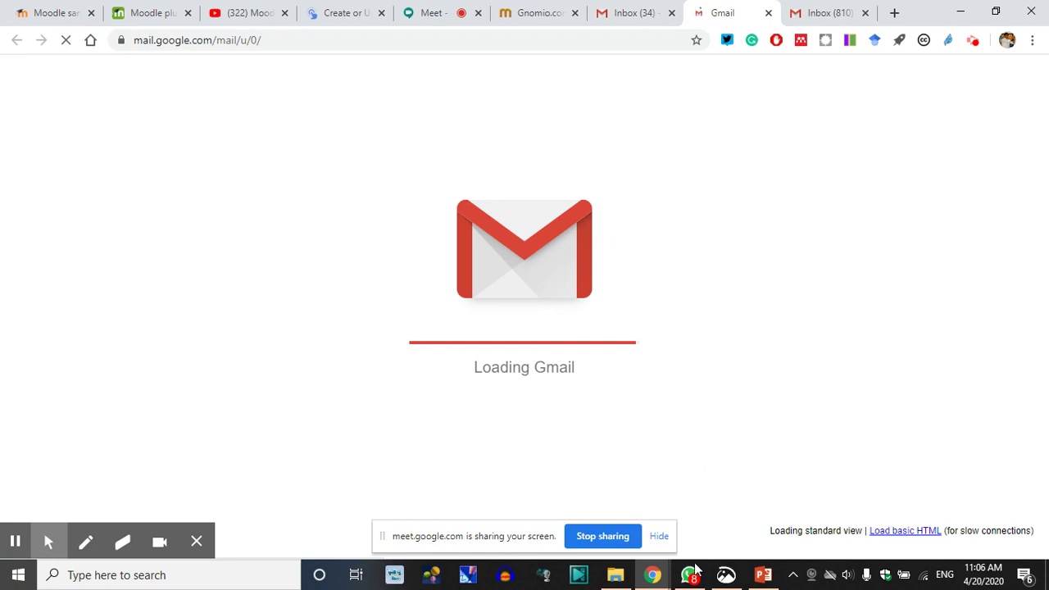
left_click(426, 11)
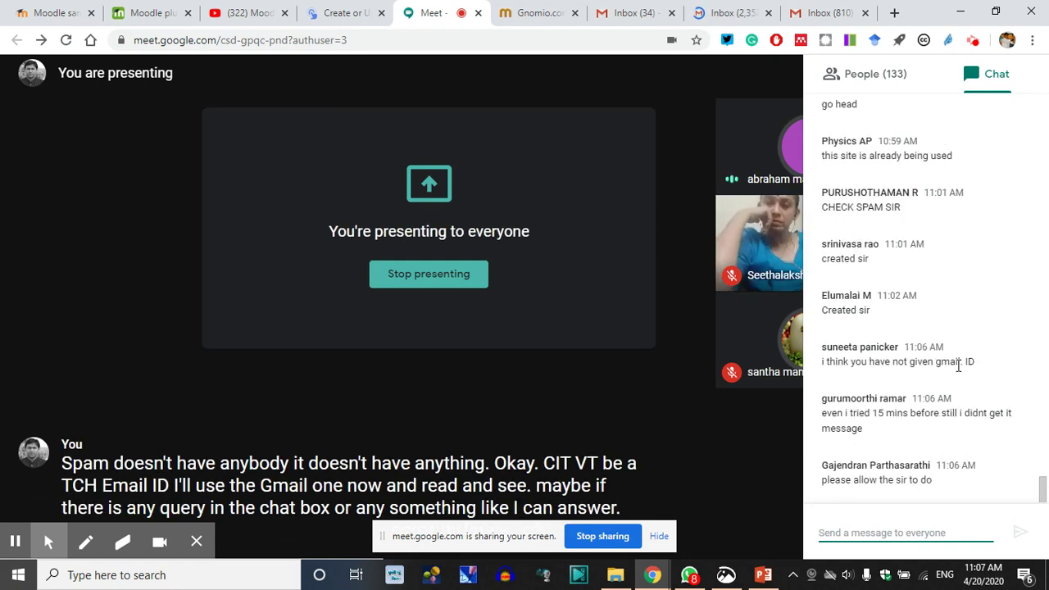
left_click(654, 580)
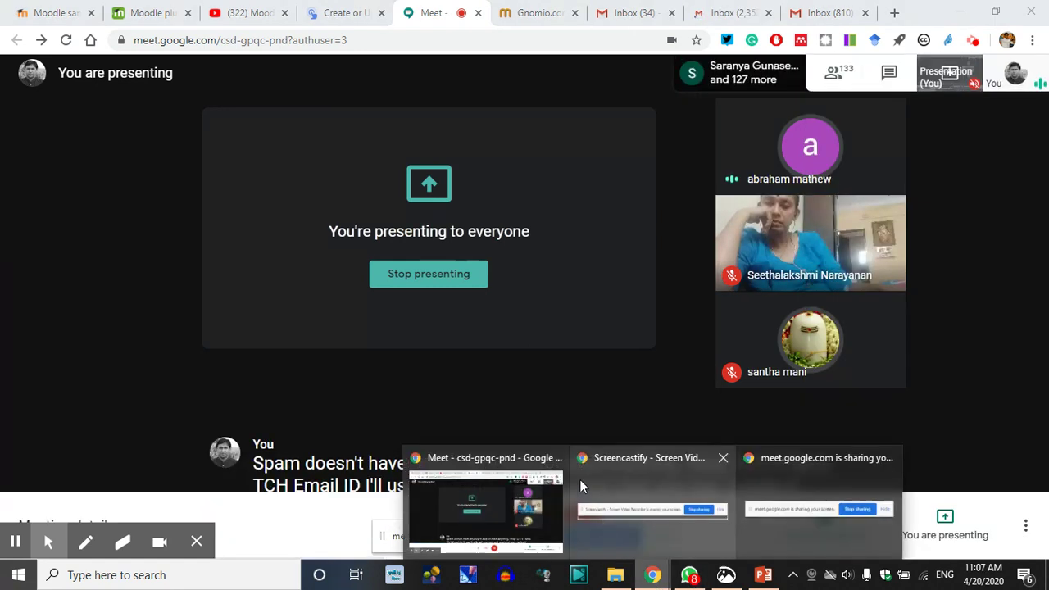
left_click(725, 8)
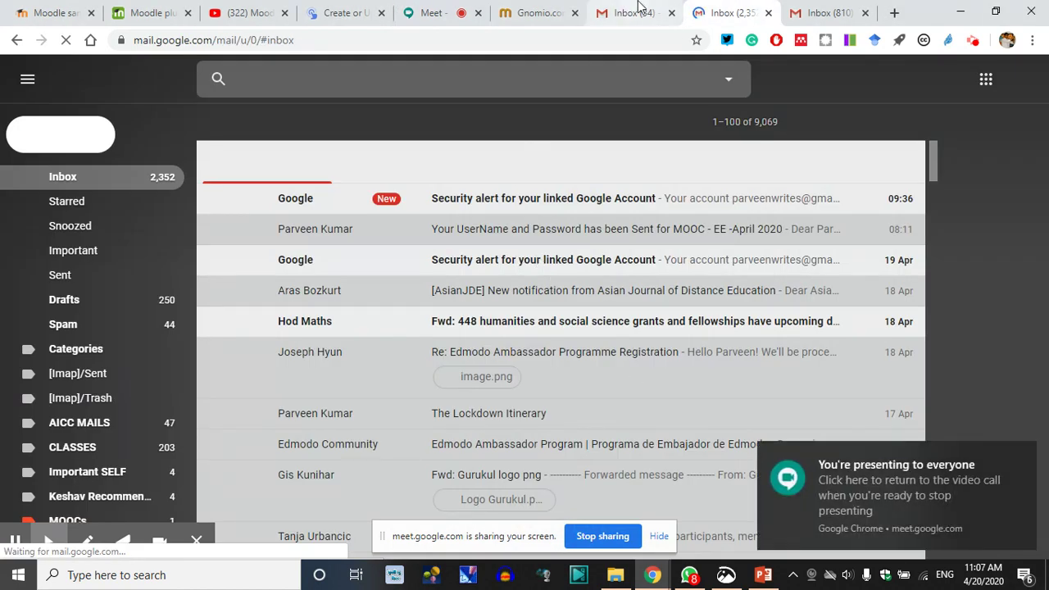
left_click(635, 12)
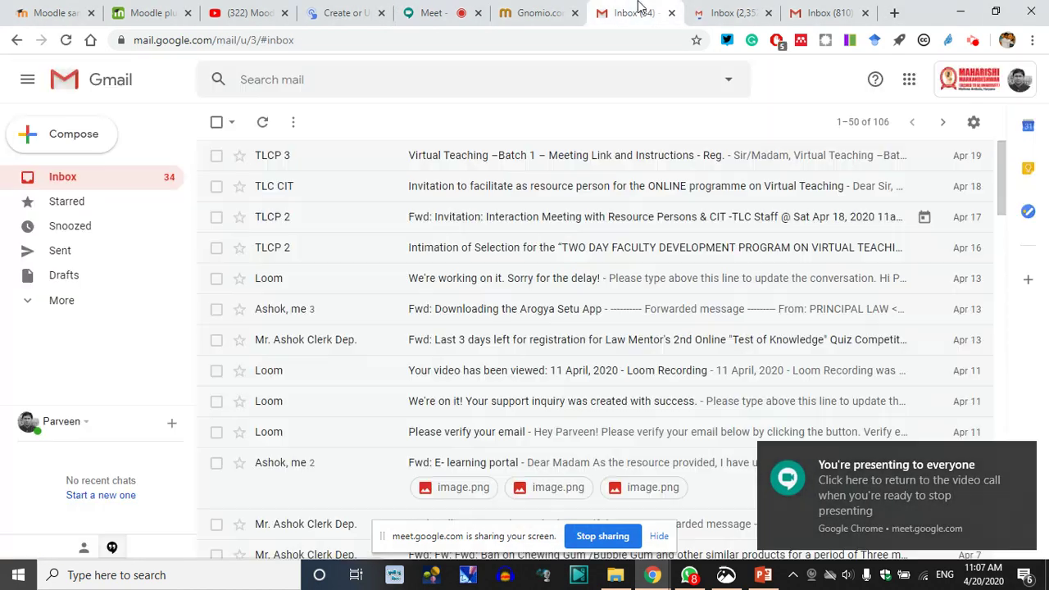
left_click(68, 188)
Settle on the 2,352-message account and go from its Spam folder back to Inbox
left_click(727, 12)
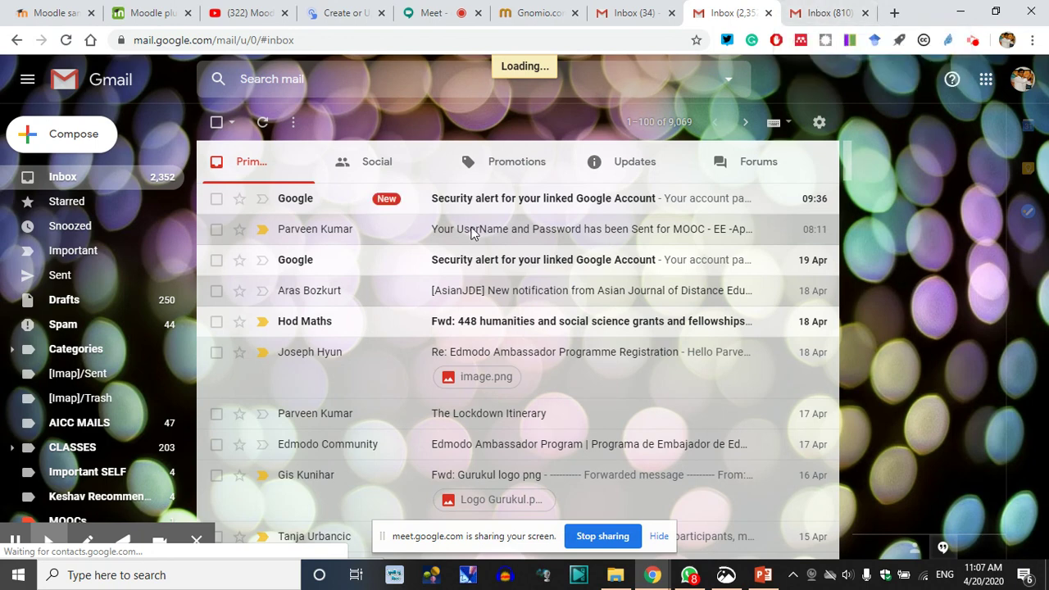
left_click(825, 10)
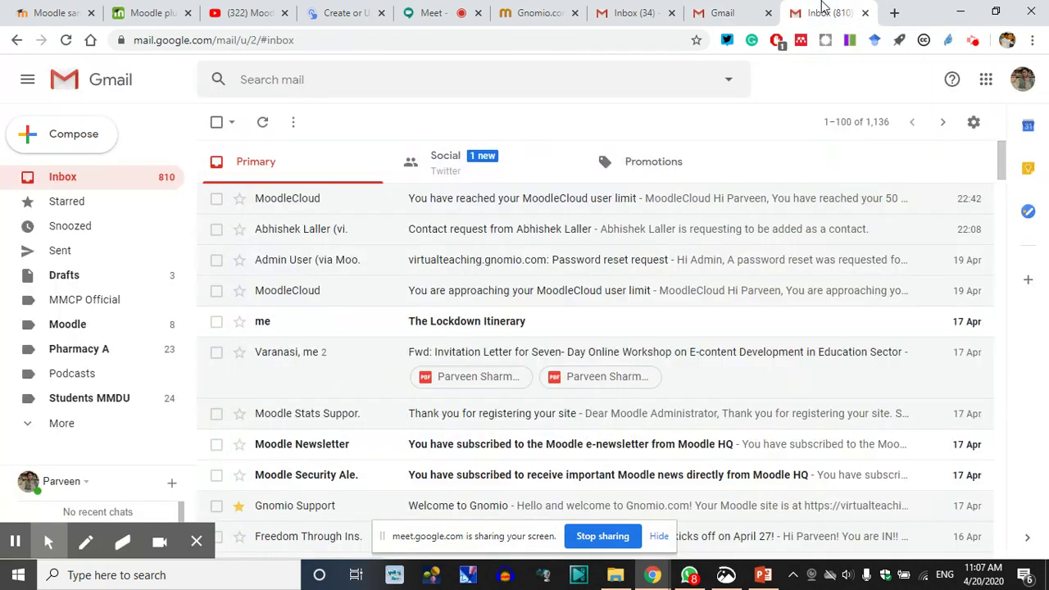
left_click(737, 13)
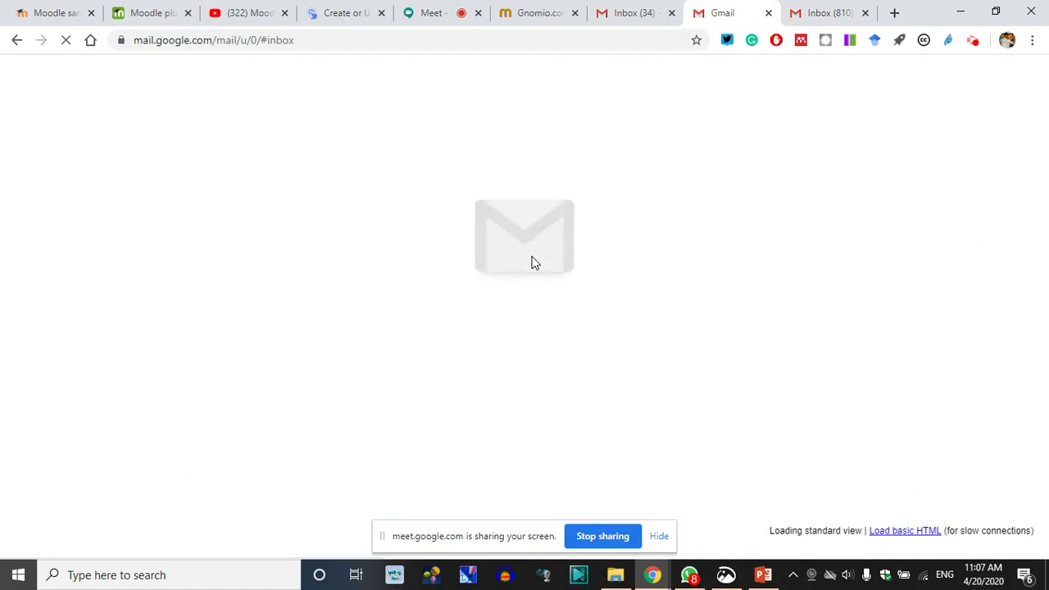
left_click(633, 13)
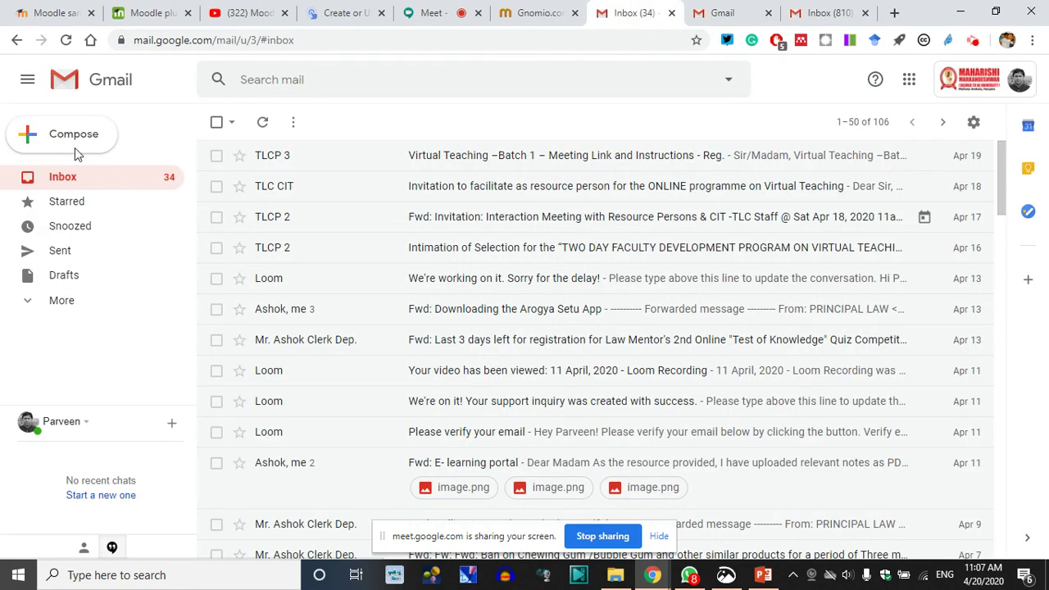
left_click(726, 12)
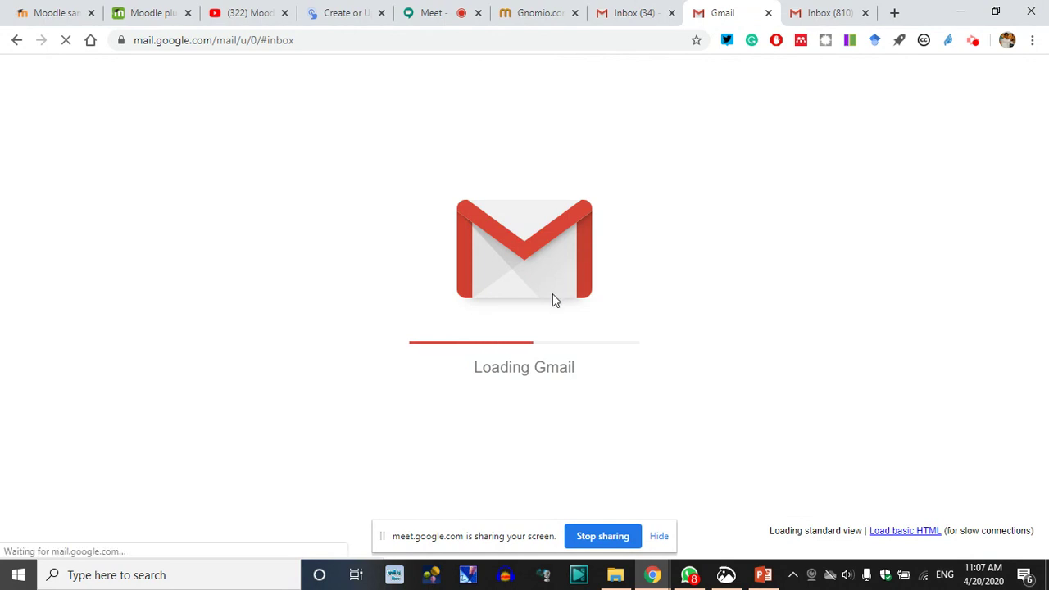
mouse_move(697, 576)
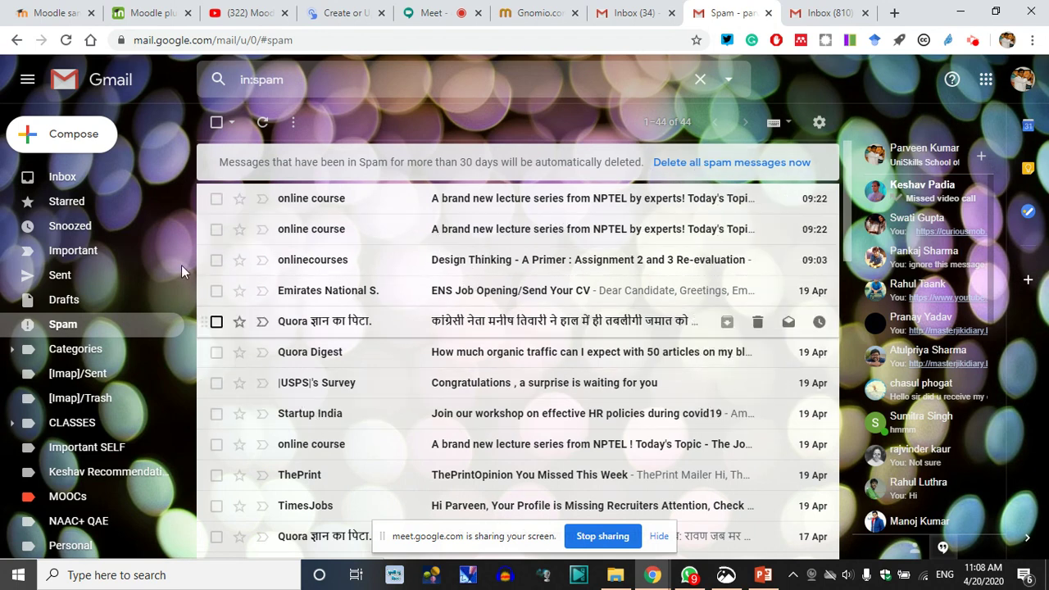
left_click(85, 176)
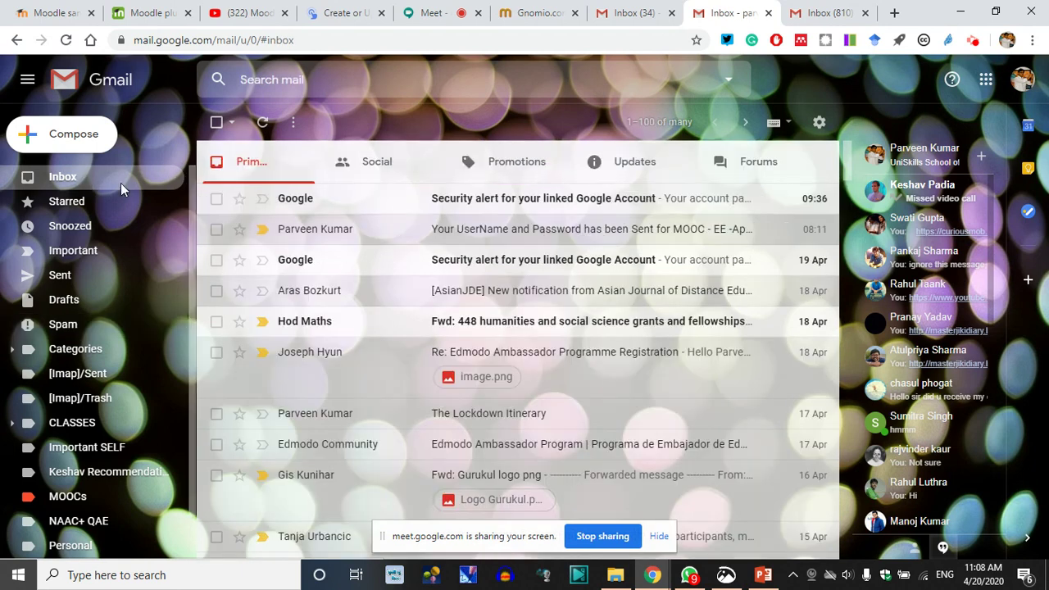
Search the 810-message inbox for 'gnomio'
left_click(815, 12)
left_click(327, 86)
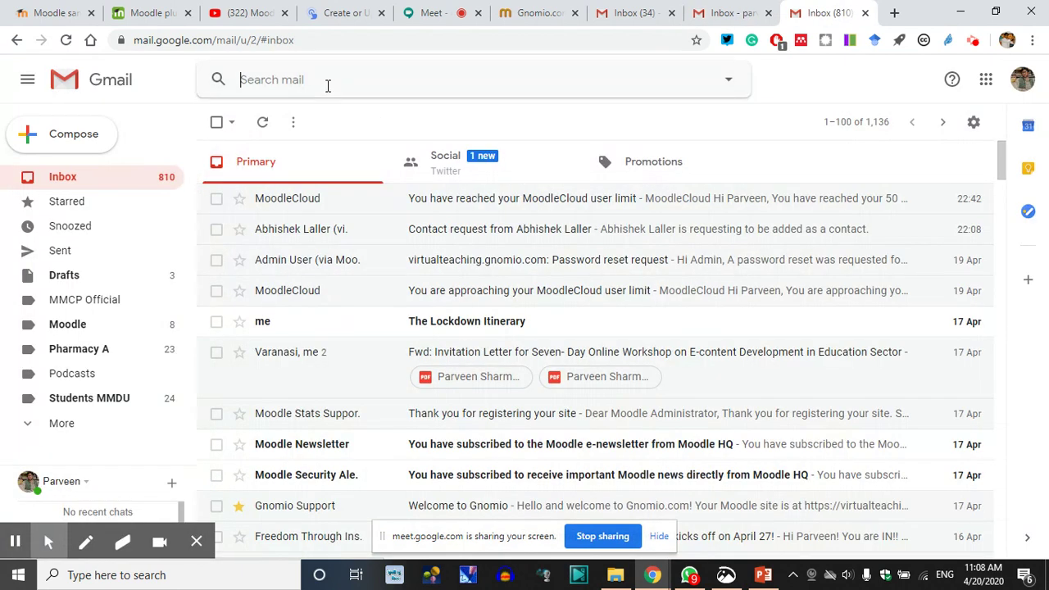
type("gnomio")
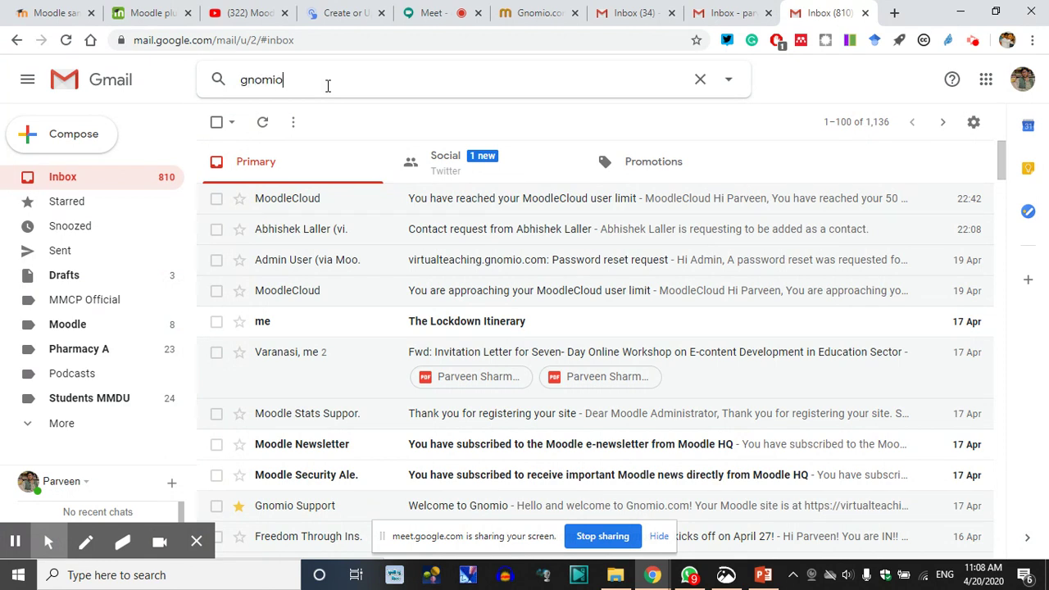
key("Return")
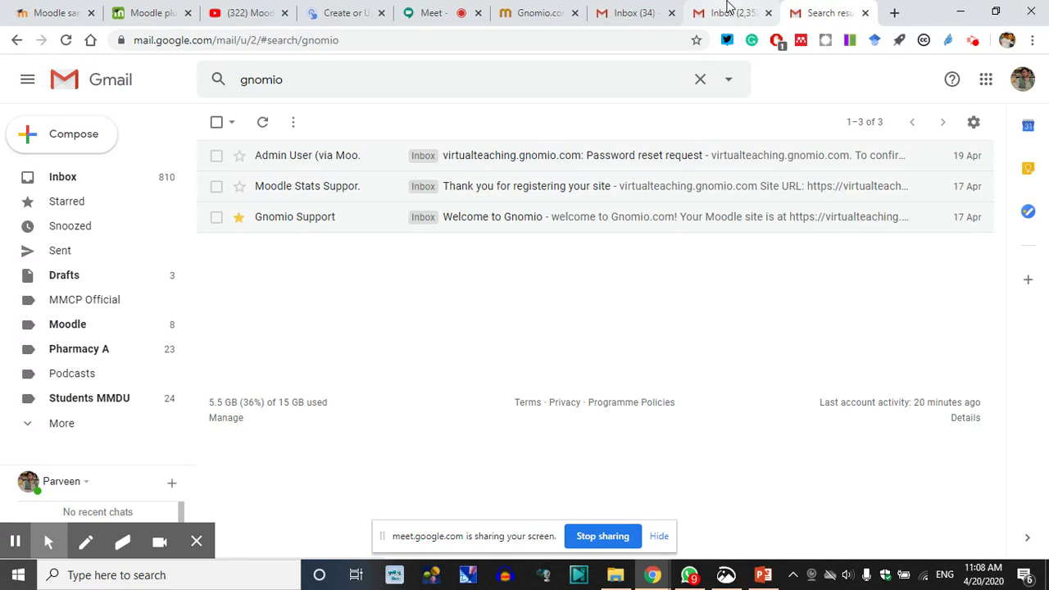
Look over the Gnomio site-creation page and virtualteaching site, then reload the main Gmail inbox
left_click(635, 12)
left_click(537, 12)
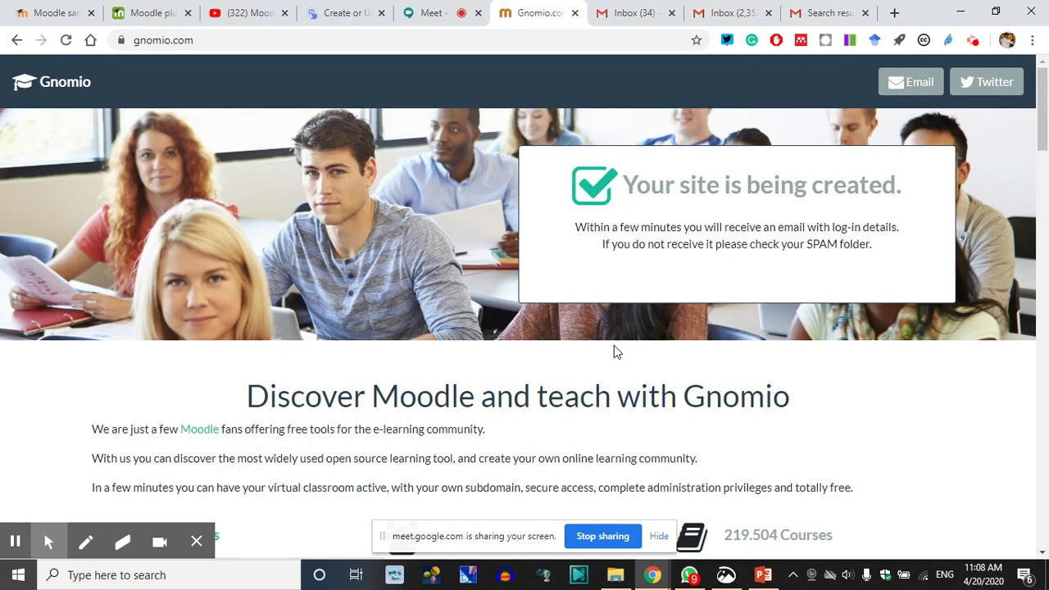
scroll(616, 352, "down", 2)
left_click(16, 42)
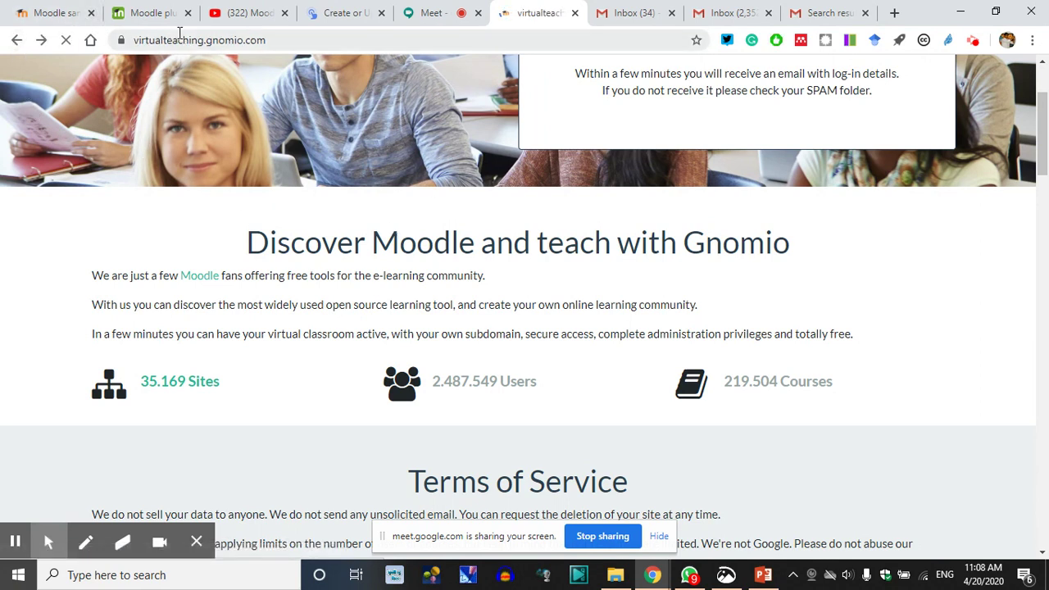
left_click(625, 12)
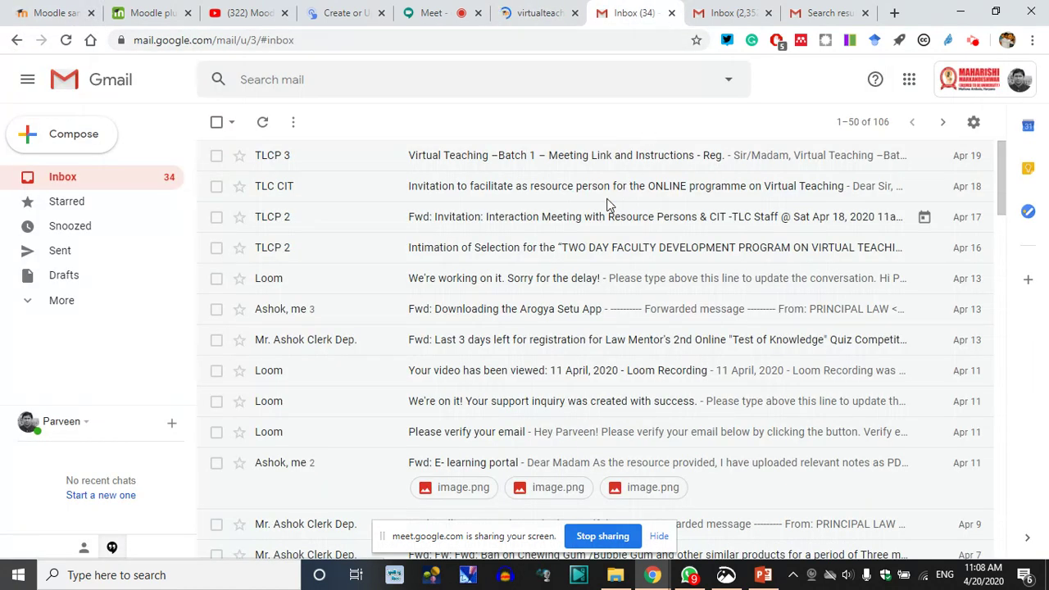
left_click(541, 12)
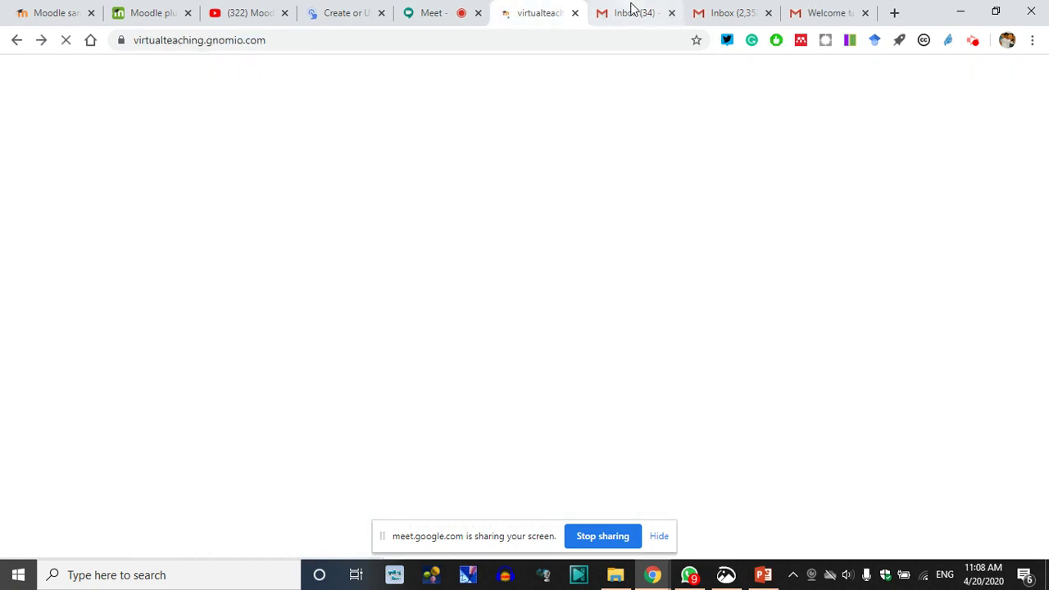
left_click(627, 12)
left_click(715, 12)
left_click(65, 40)
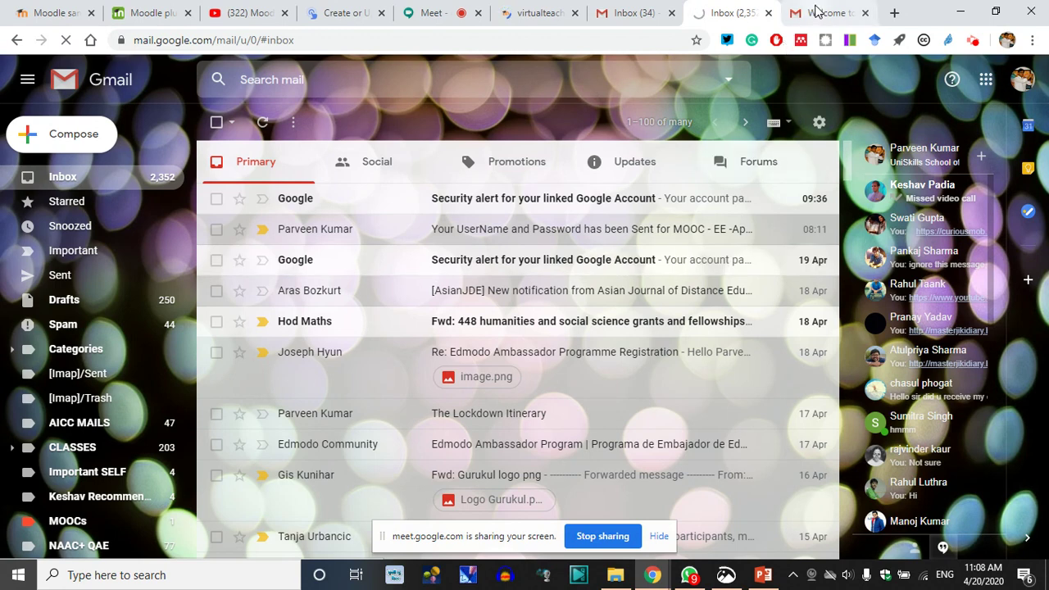
Open and read the Welcome to Gnomio email with the site address and login details
left_click_drag(795, 12, 518, 22)
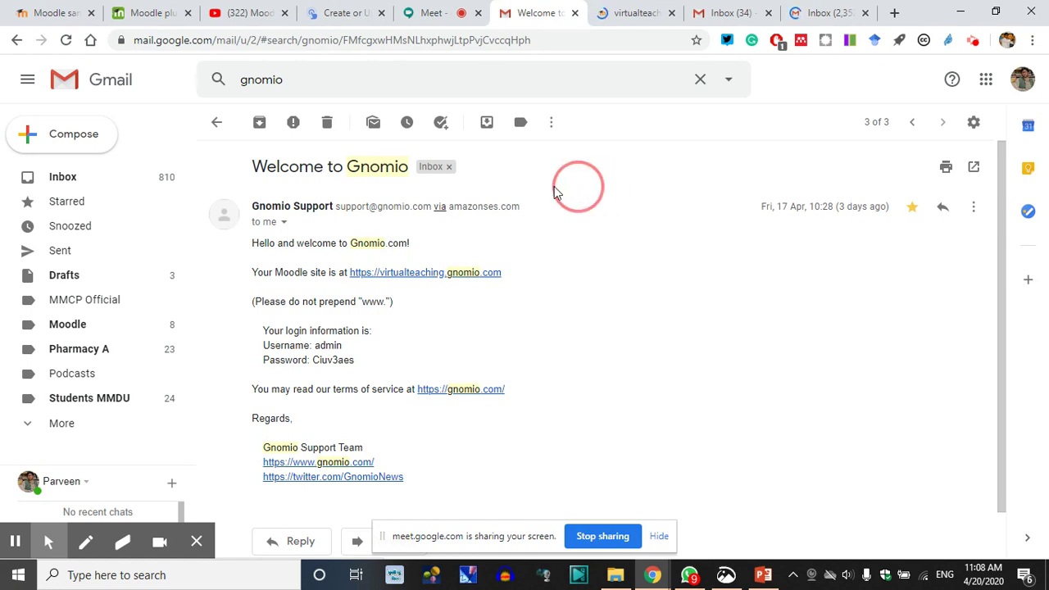
left_click_drag(573, 193, 352, 181)
left_click(616, 278)
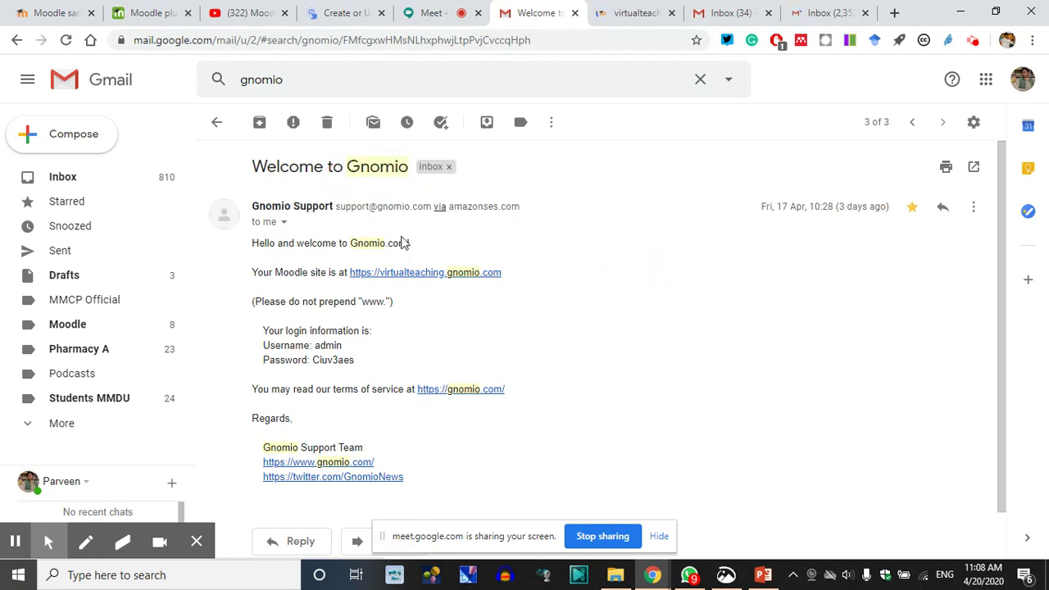
left_click(232, 254)
left_click(562, 324)
left_click(642, 8)
left_click(738, 13)
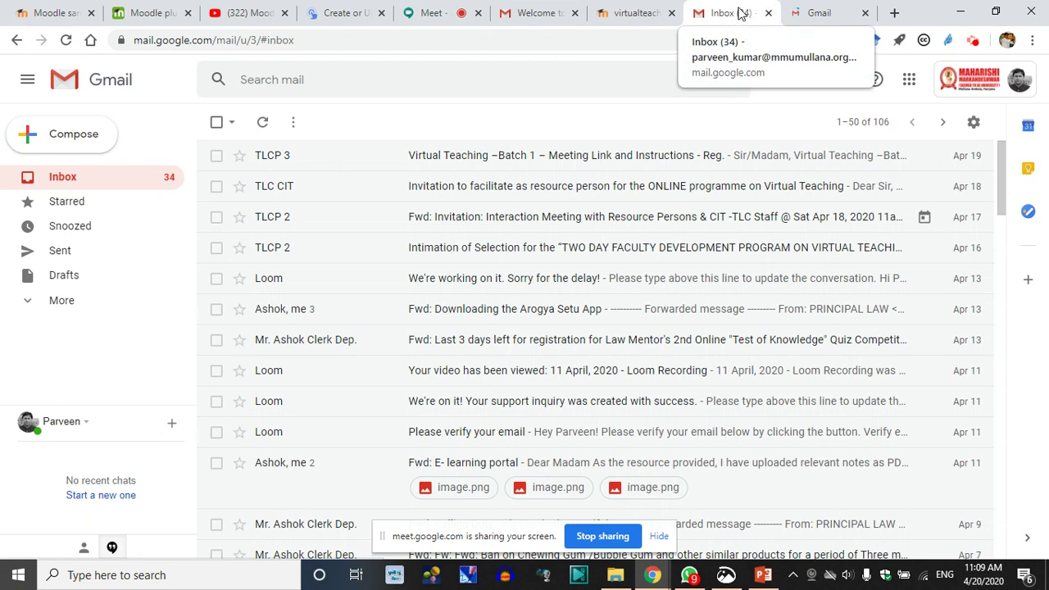
left_click(808, 11)
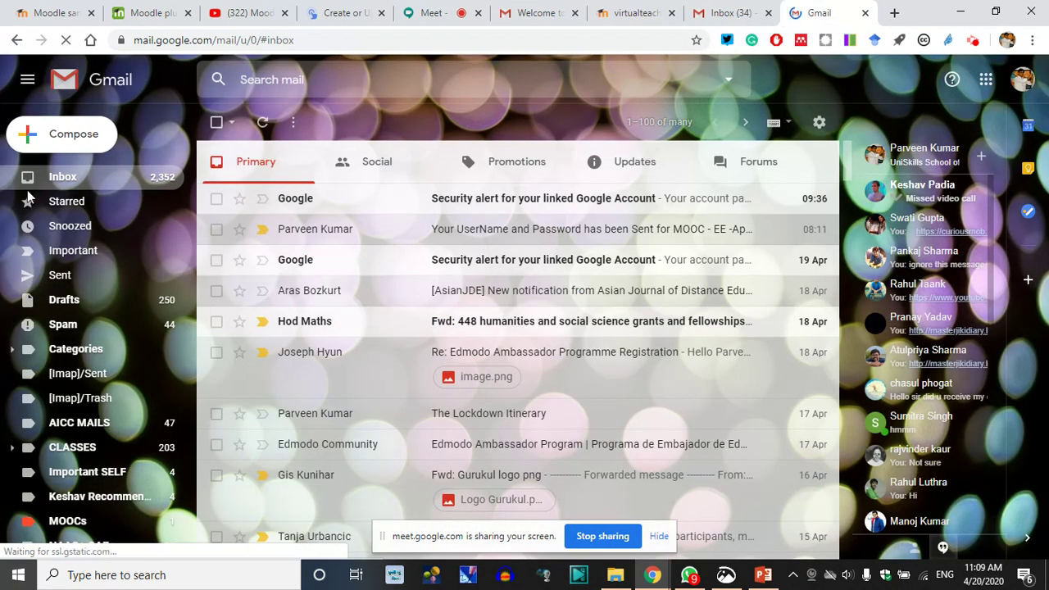
left_click(576, 10)
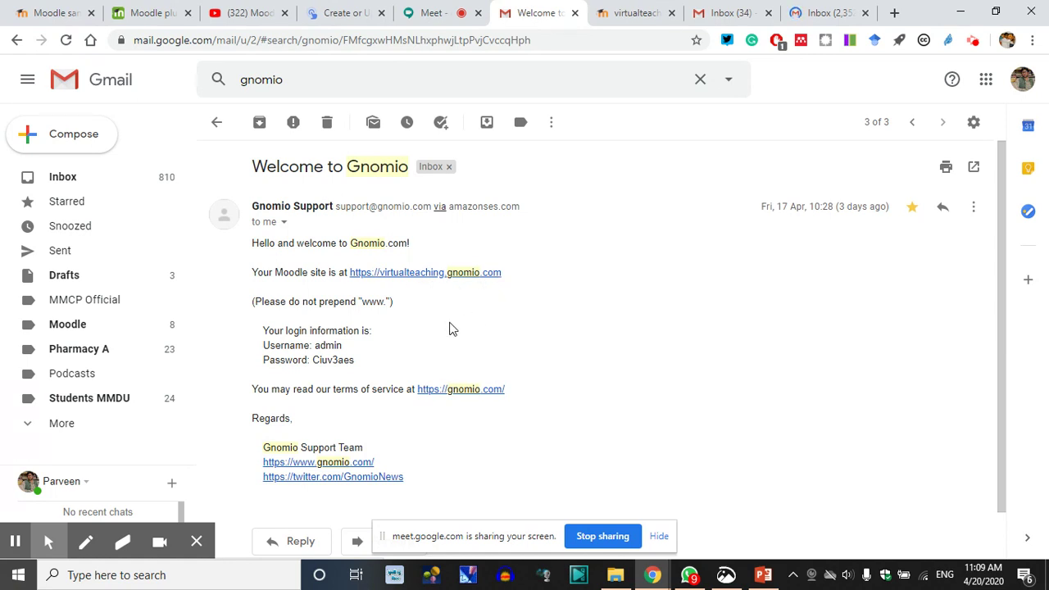
Review the admin username and password in the Welcome to Gnomio email, closing the virtualteaching tab
left_click(328, 345)
double_click(327, 346)
double_click(329, 360)
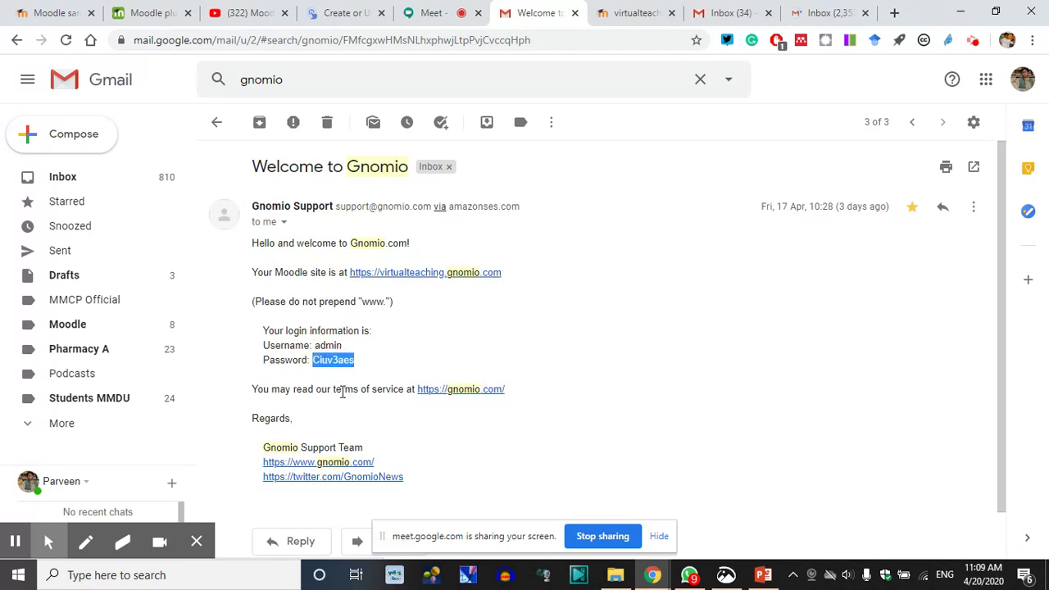
left_click(330, 363)
left_click(367, 371)
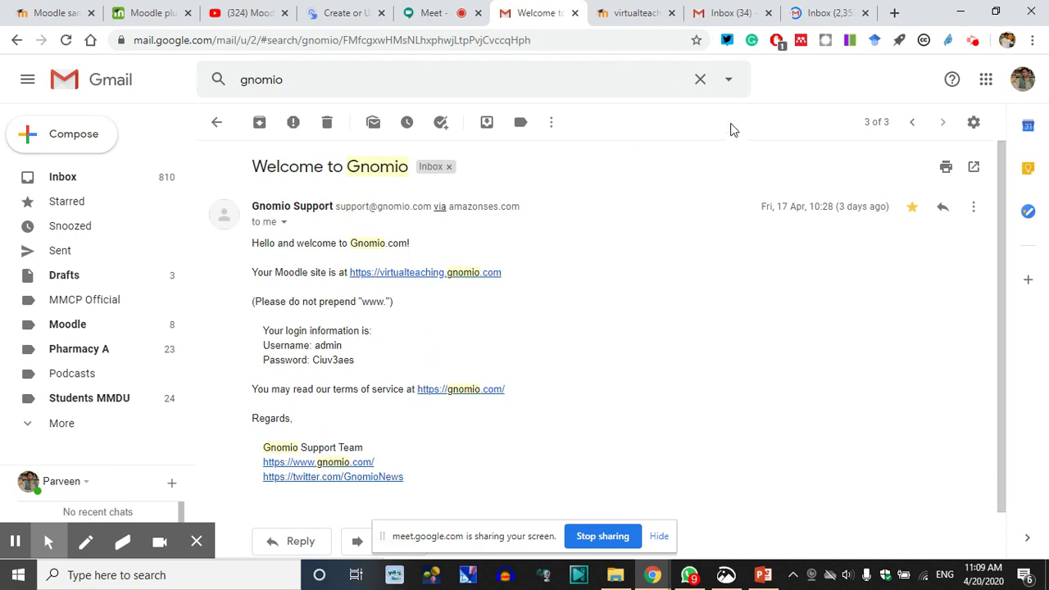
left_click(824, 8)
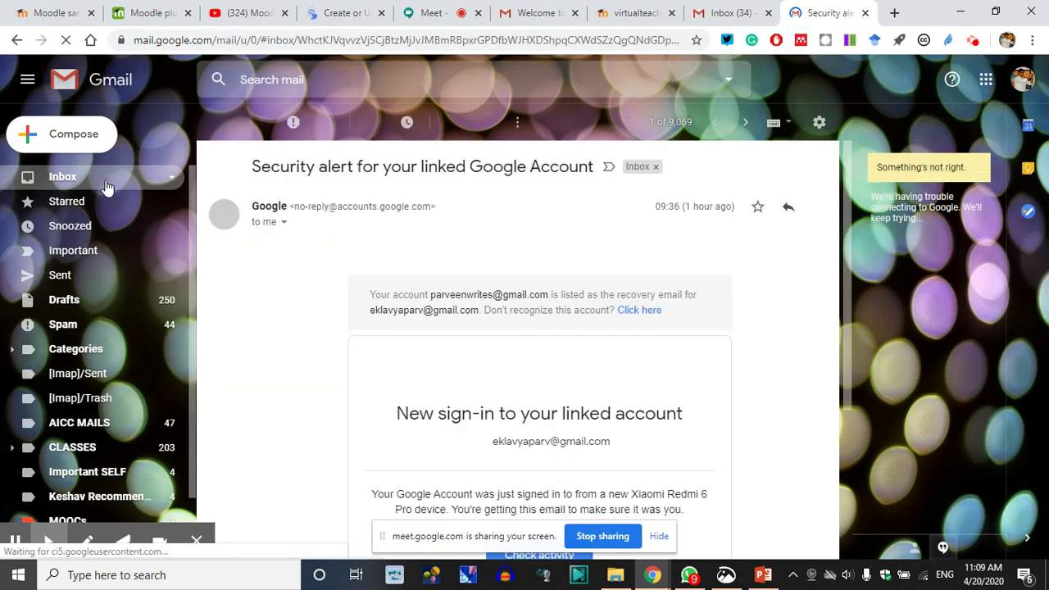
left_click(540, 10)
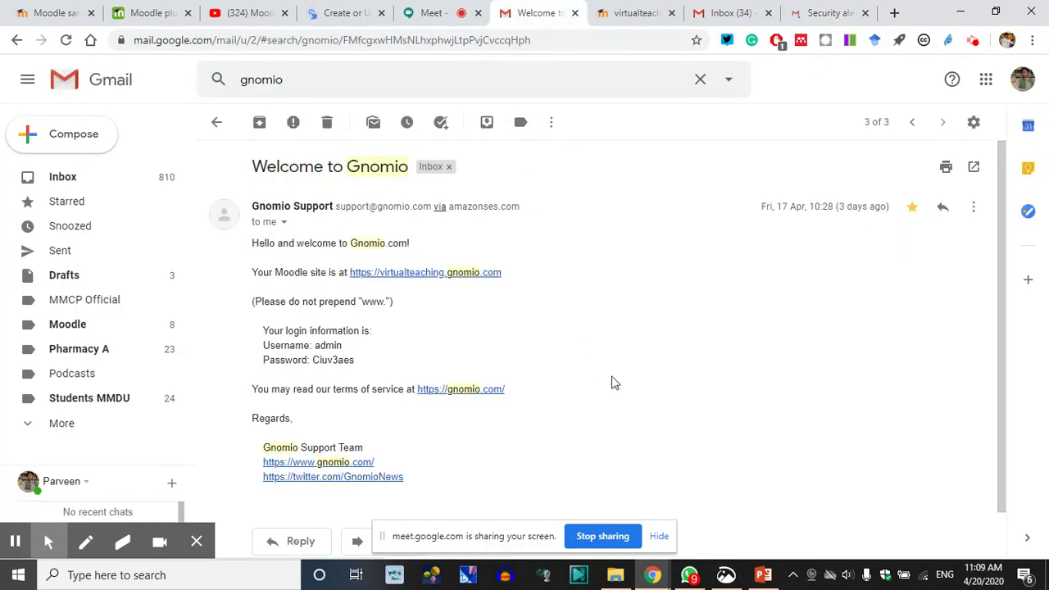
left_click(631, 10)
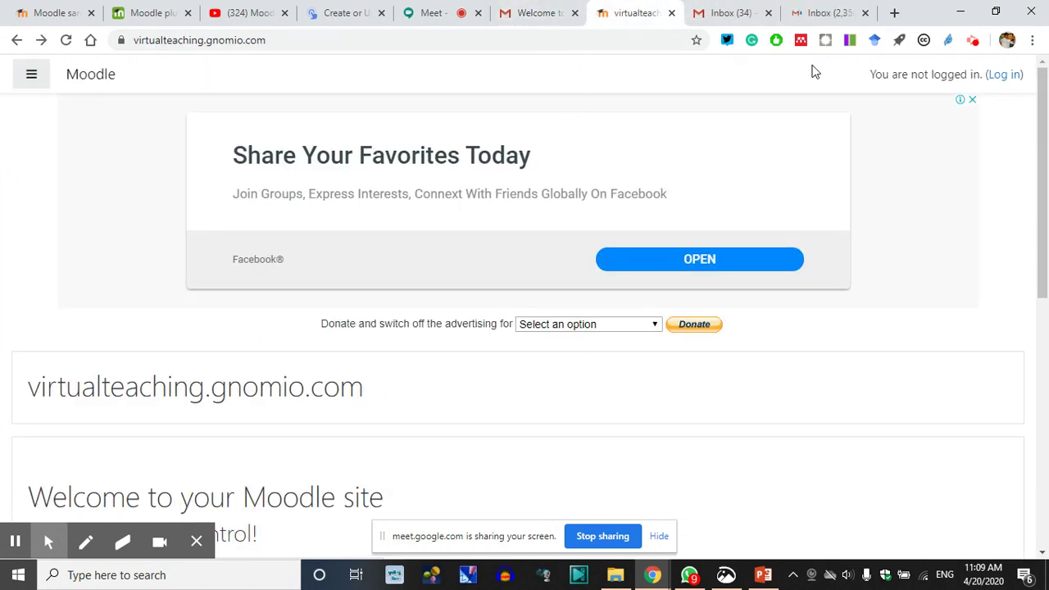
left_click(533, 8)
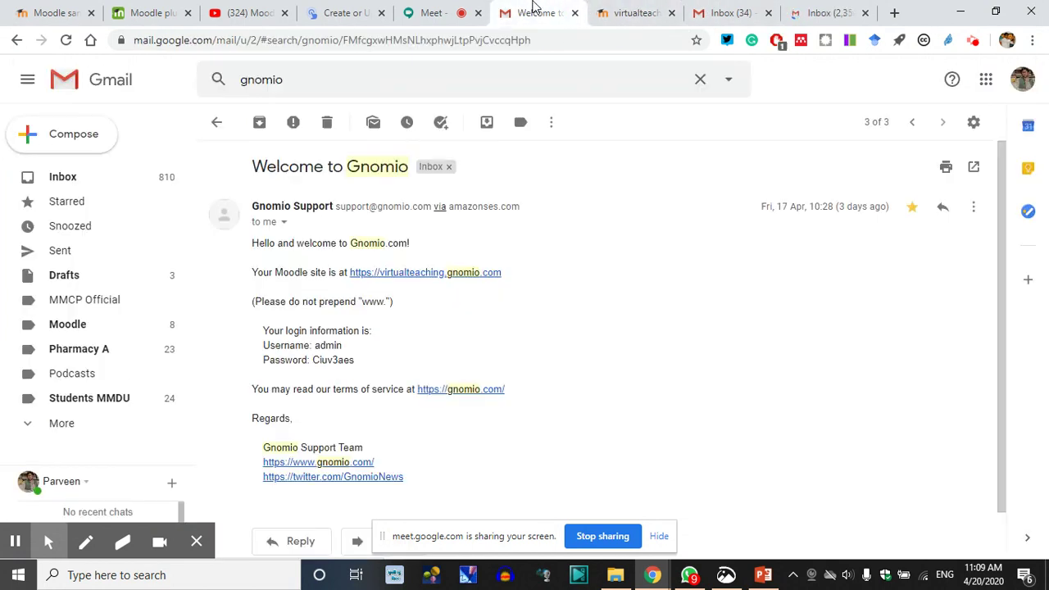
left_click(671, 13)
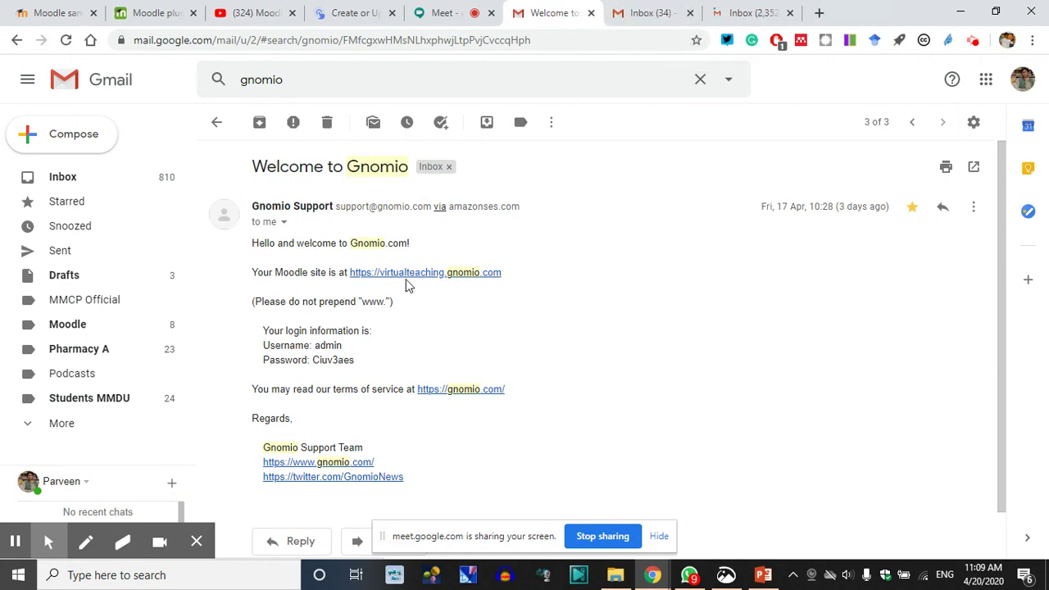
Copy the Moodle site link address and paste it into a new browser tab
left_click_drag(514, 279, 351, 273)
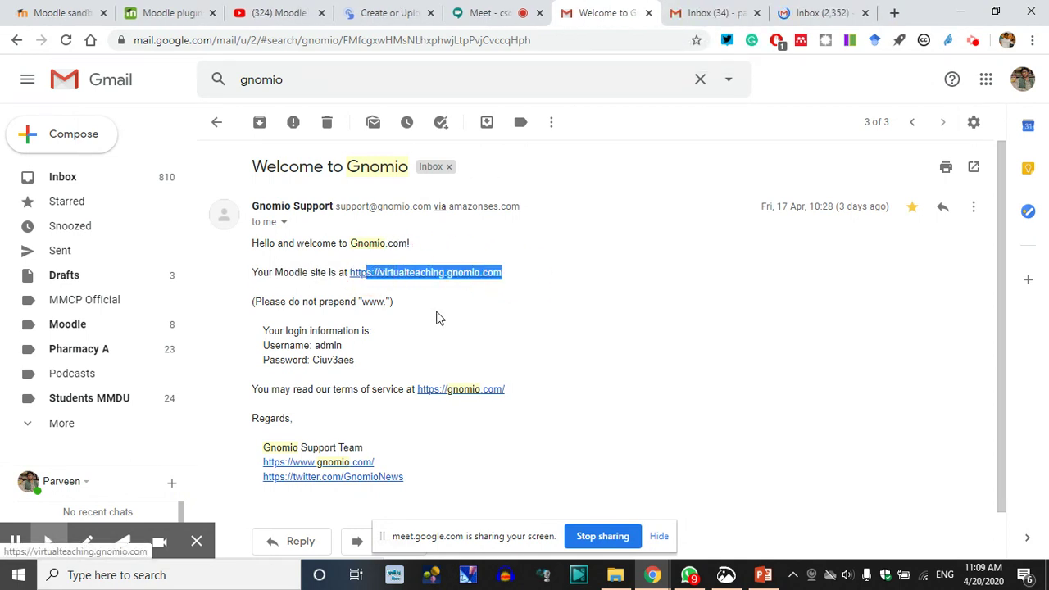
left_click(445, 283)
right_click(447, 280)
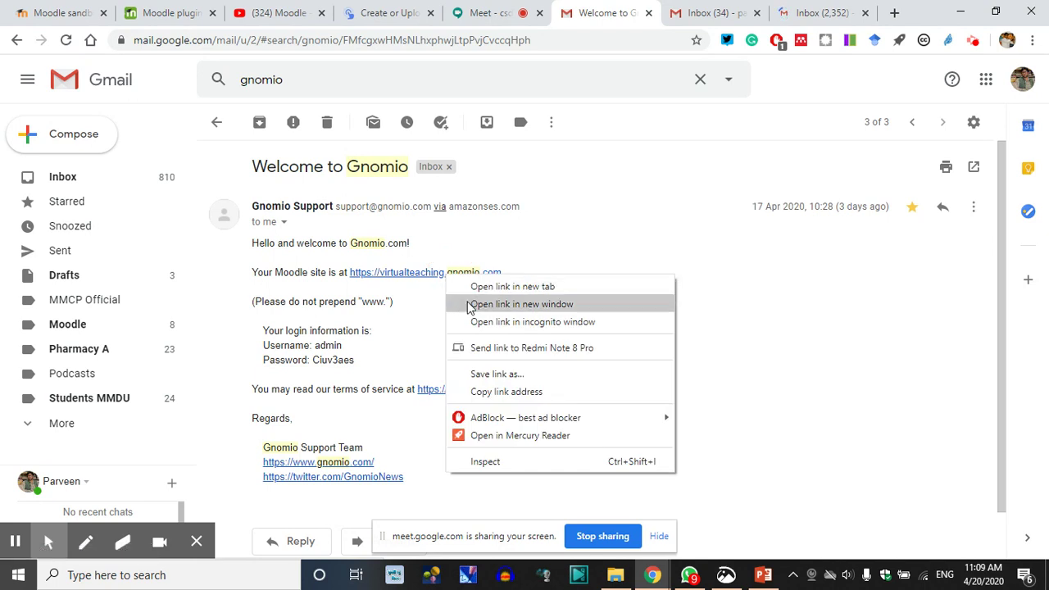
left_click(498, 393)
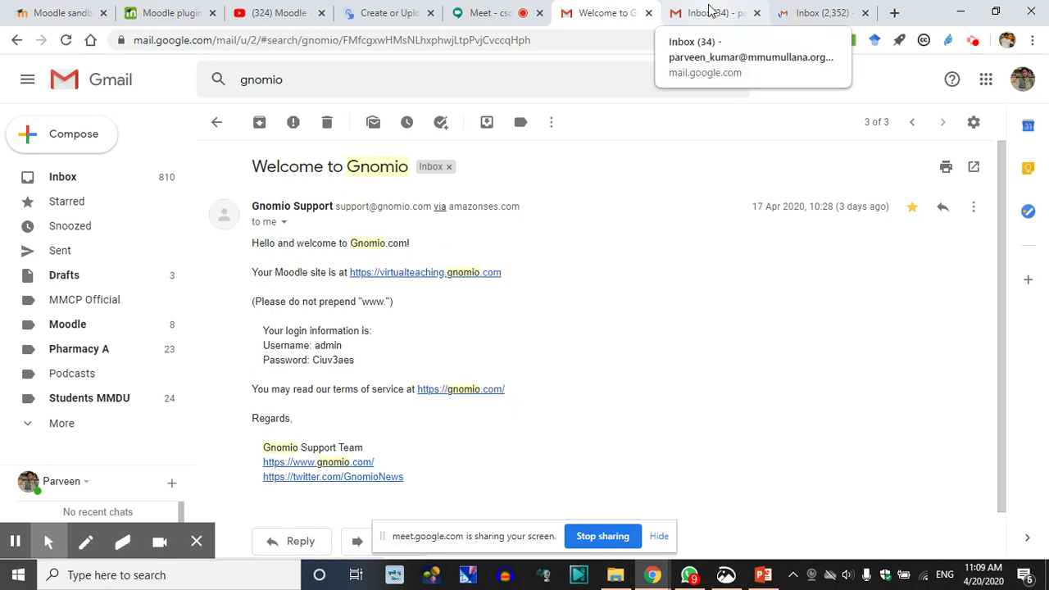
left_click(893, 14)
key("ctrl+v")
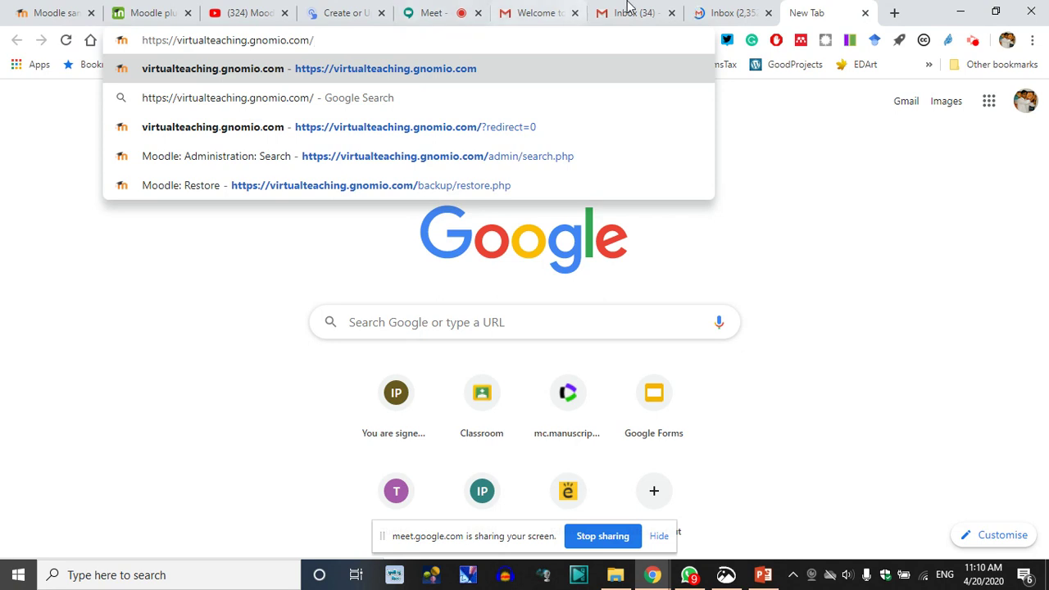
Trim the pasted address down to gnomio.com and load the Gnomio home page
left_click(652, 11)
left_click(732, 10)
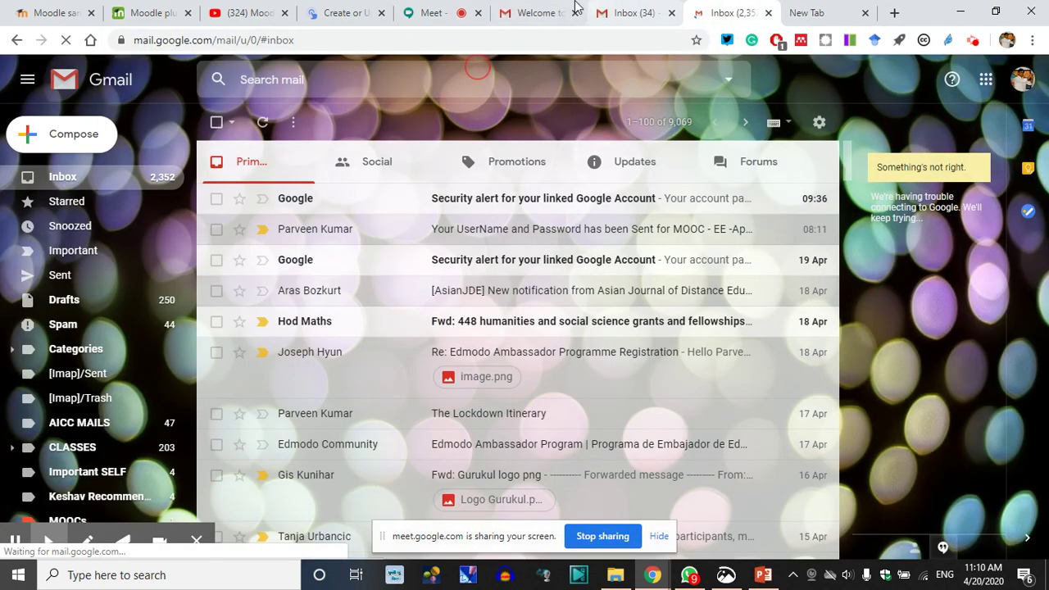
left_click(532, 10)
mouse_move(427, 483)
left_mouse_down()
mouse_move(256, 219)
mouse_move(250, 164)
left_mouse_up()
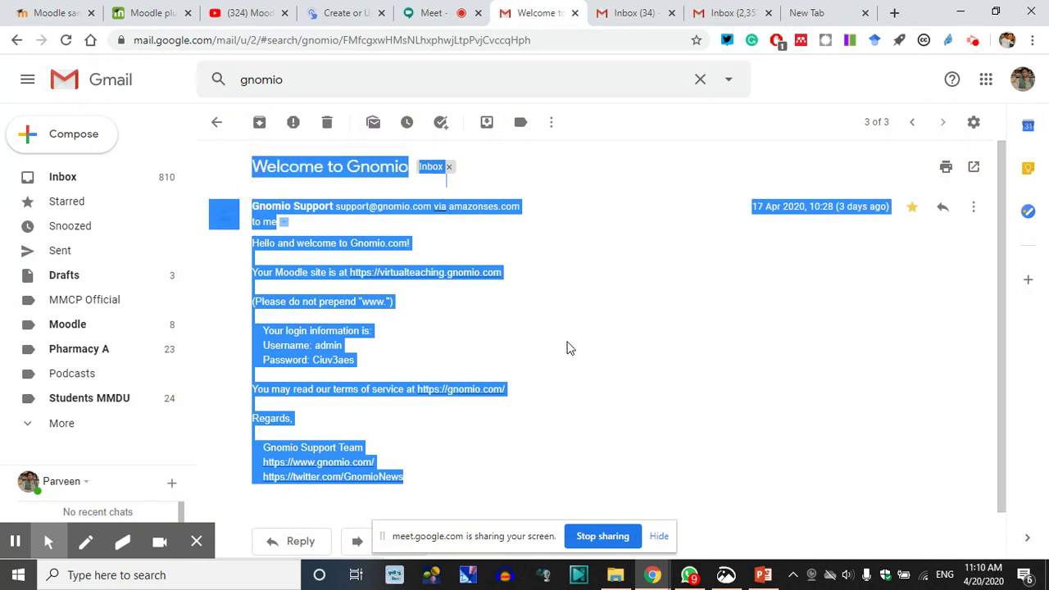
left_click(621, 353)
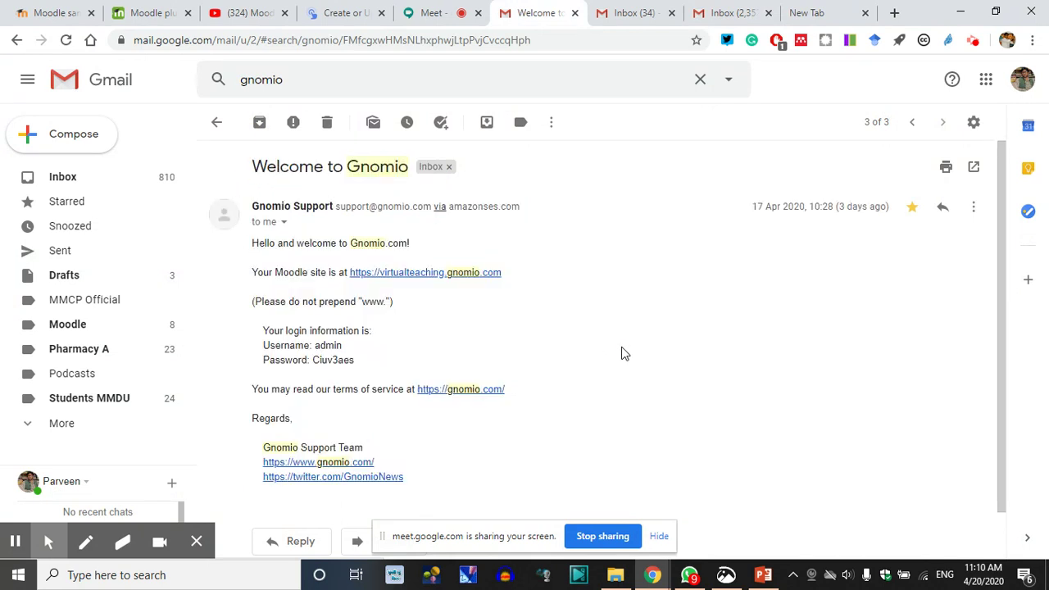
left_click(506, 313)
left_click(807, 13)
key("ctrl+v")
left_click_drag(239, 39, 62, 35)
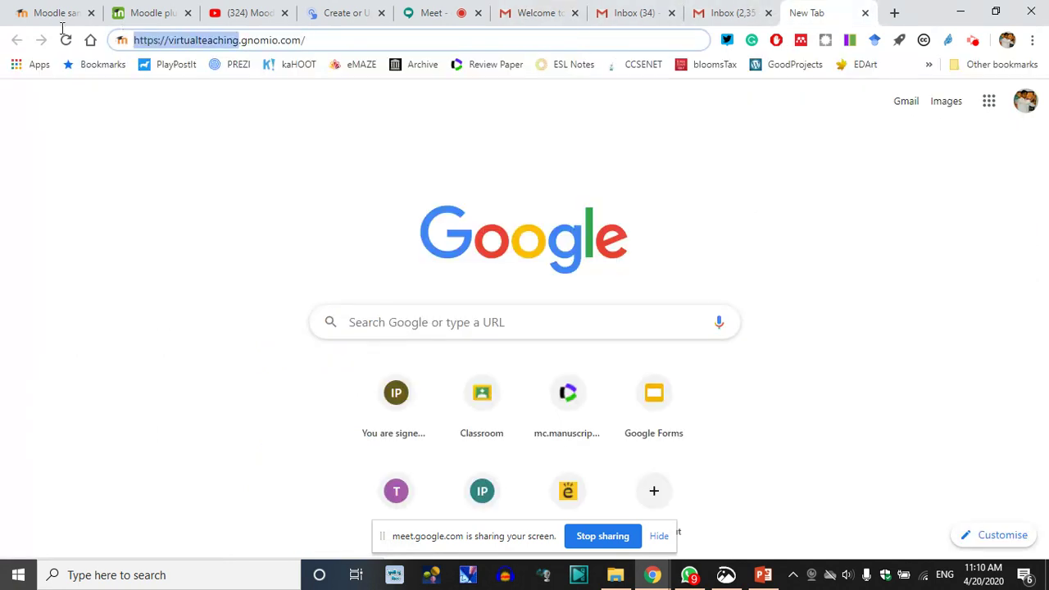
key("BackSpace")
key("Return")
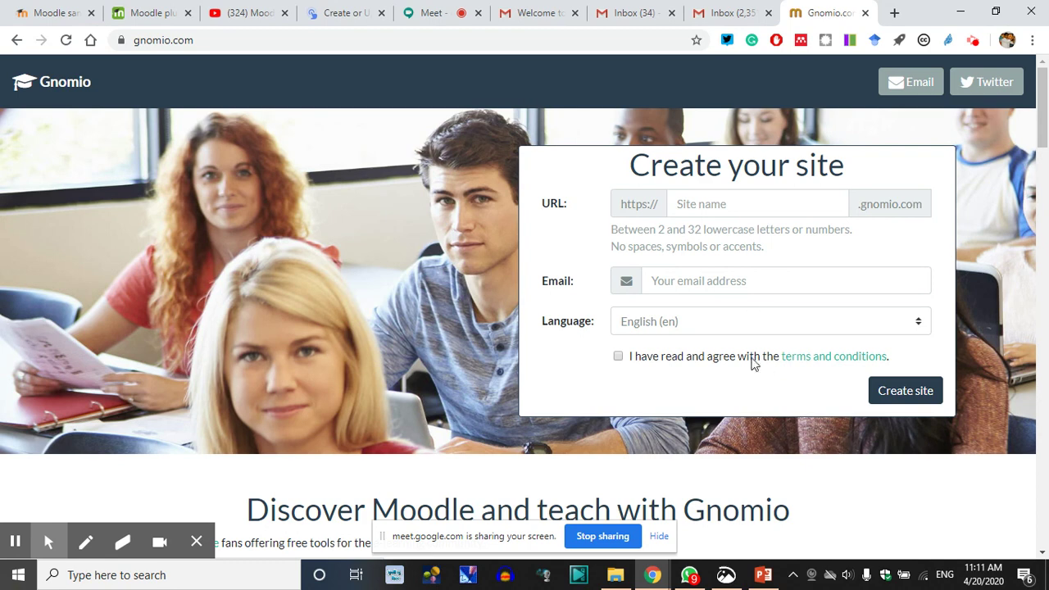
Copy the virtualteaching.gnomio.com link from the email and paste it into the Gnomio tab's address bar
left_click(623, 10)
left_click(537, 12)
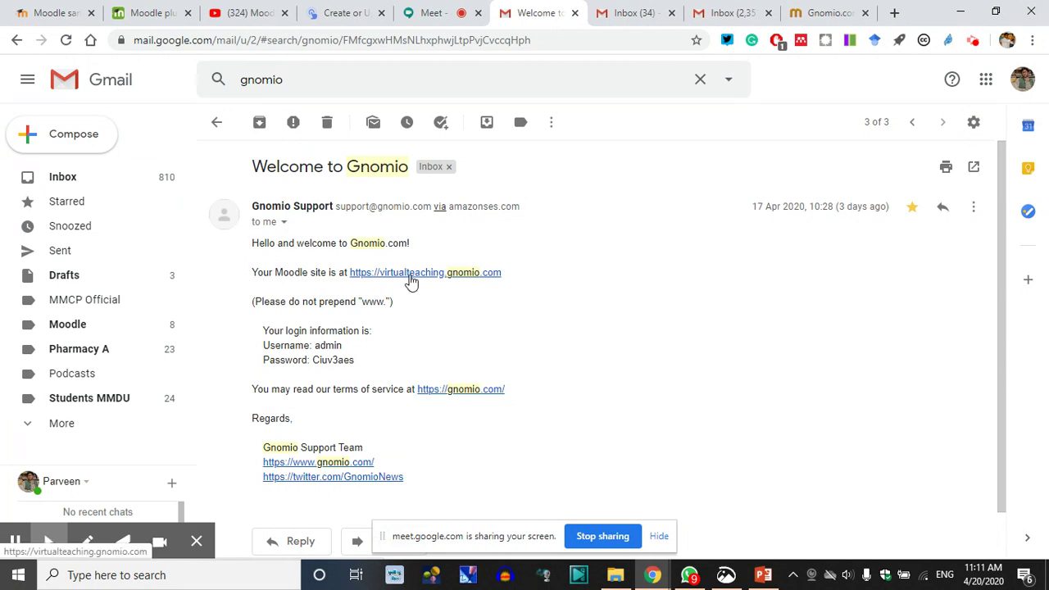
left_click_drag(501, 279, 351, 276)
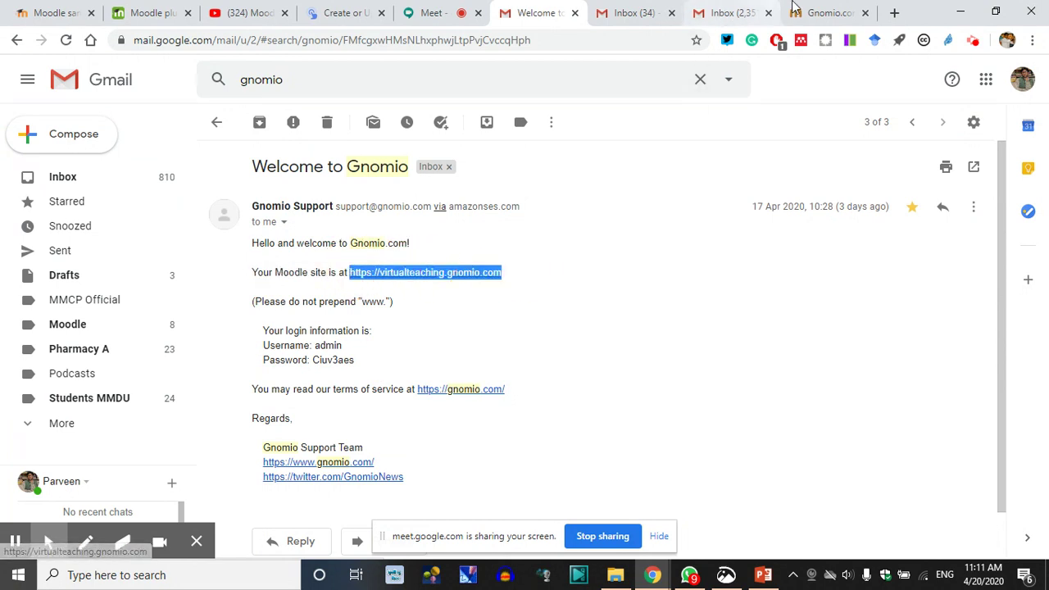
left_click(824, 13)
left_click(309, 41)
key("ctrl+v")
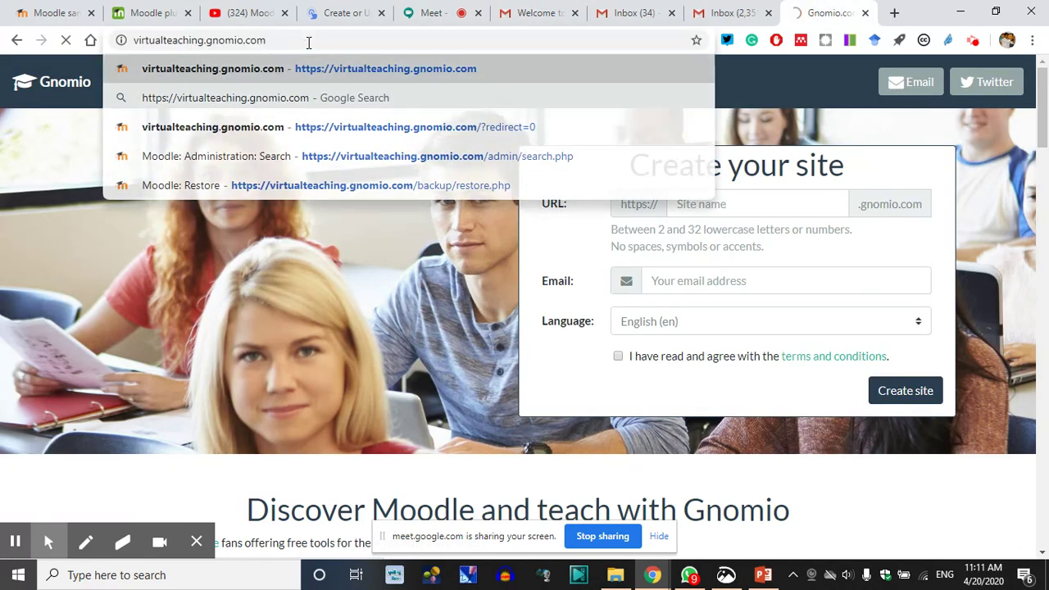
Load virtualteaching.gnomio.com and log in with the administrator username and password
key("Return")
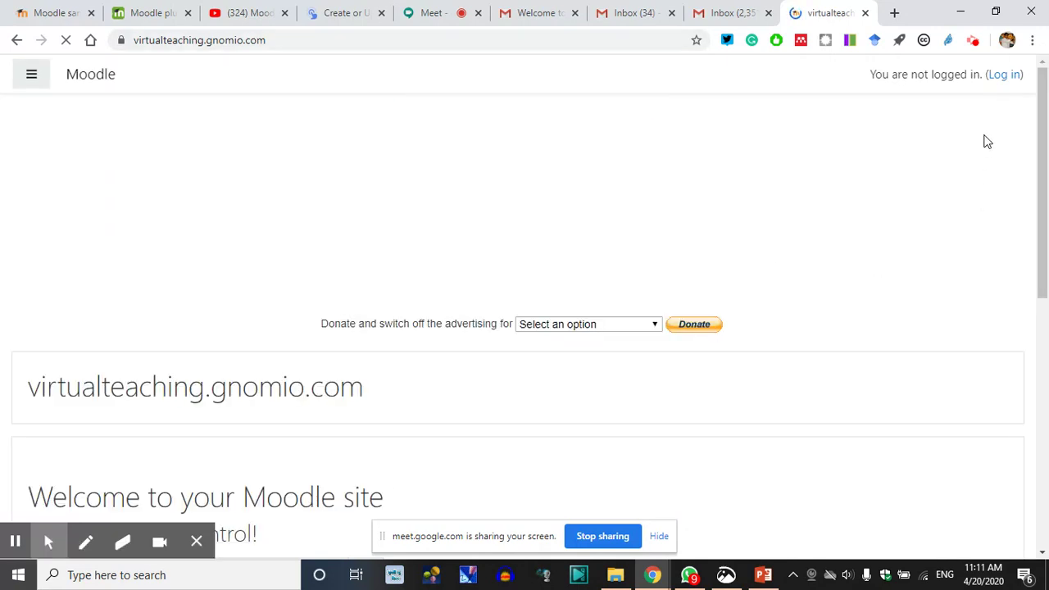
left_click(881, 134)
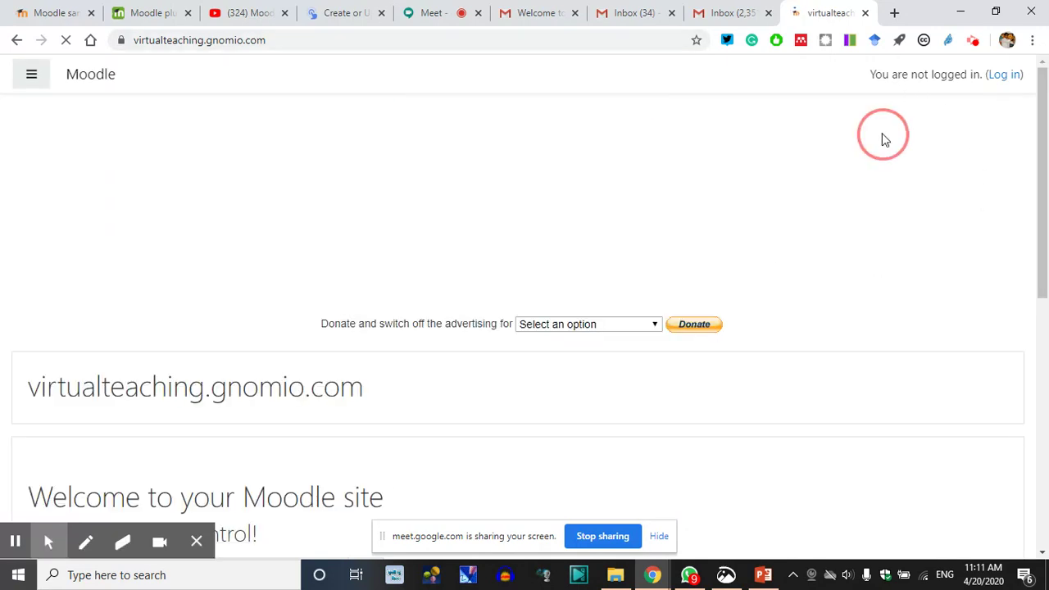
left_click(977, 110)
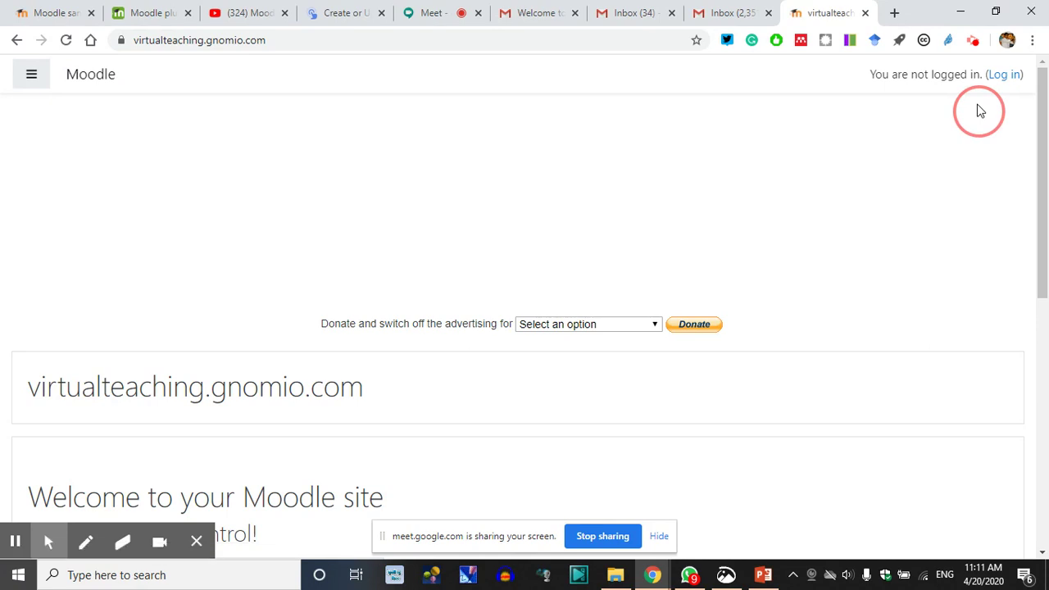
left_click(1004, 80)
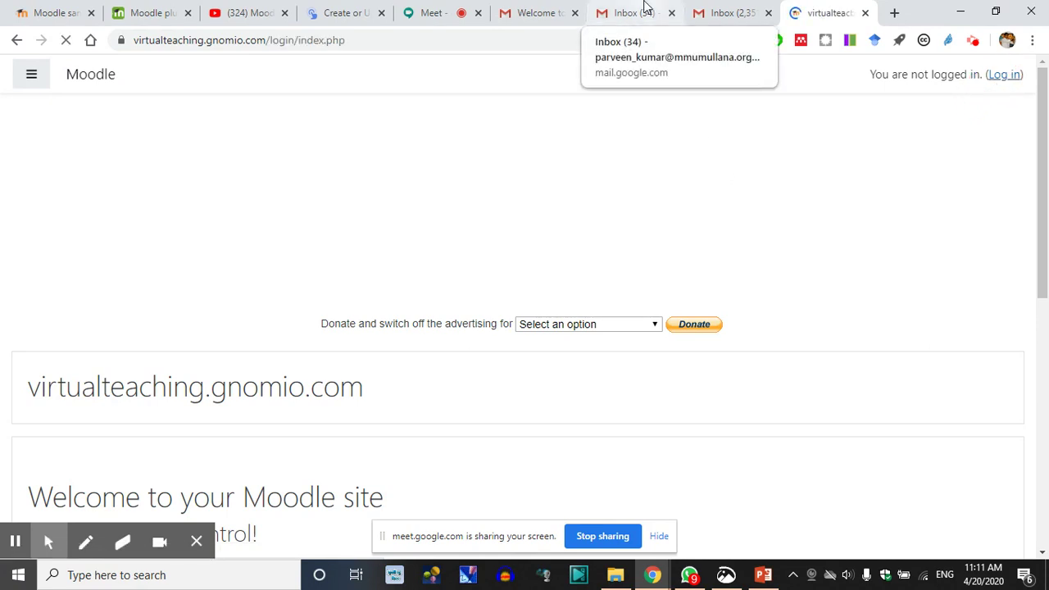
left_click(406, 181)
type("admin")
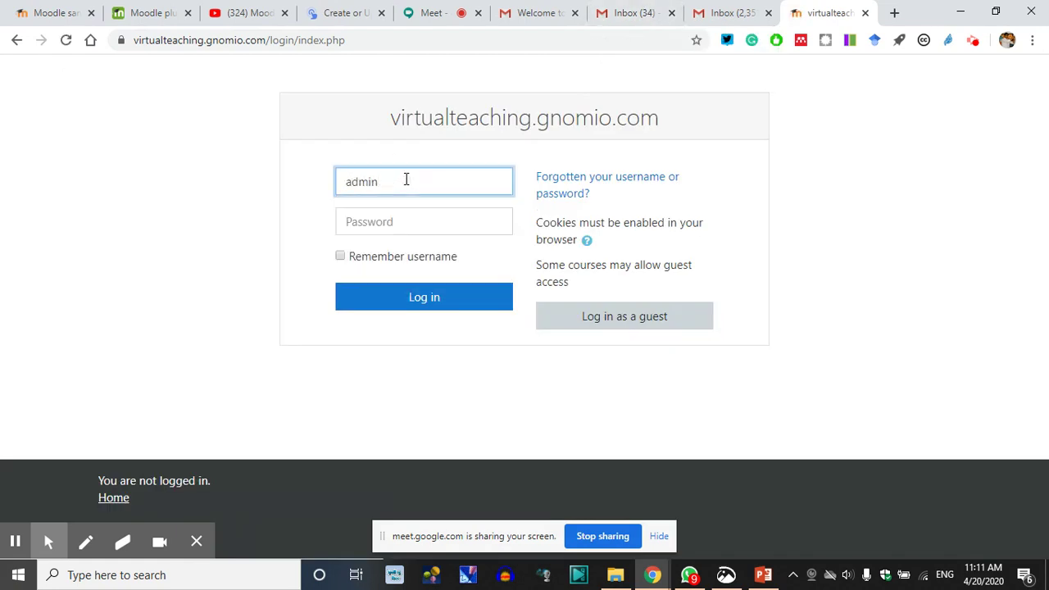
key("Tab")
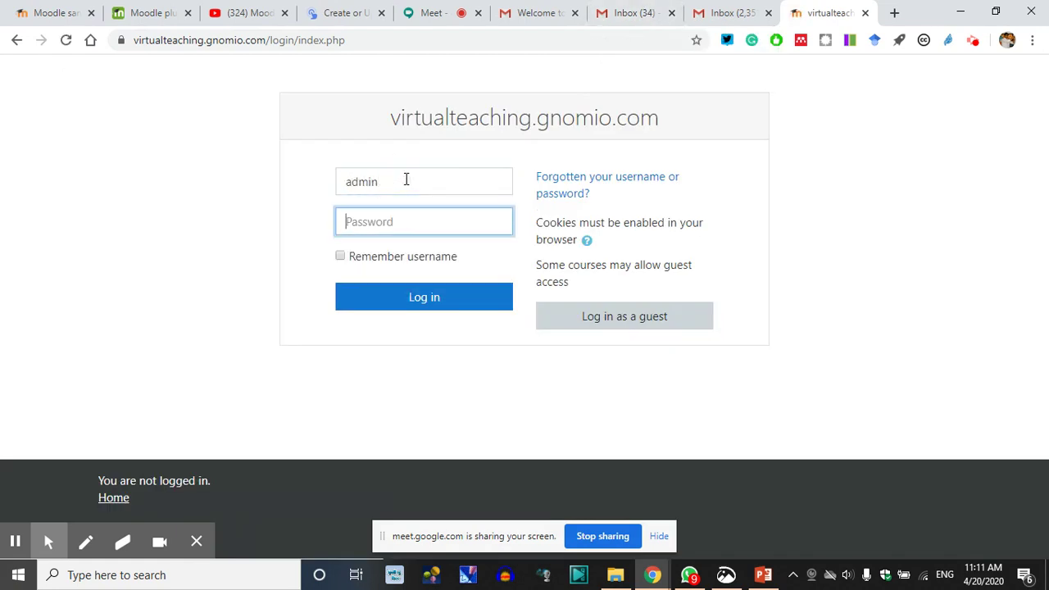
type("*********")
key("Return")
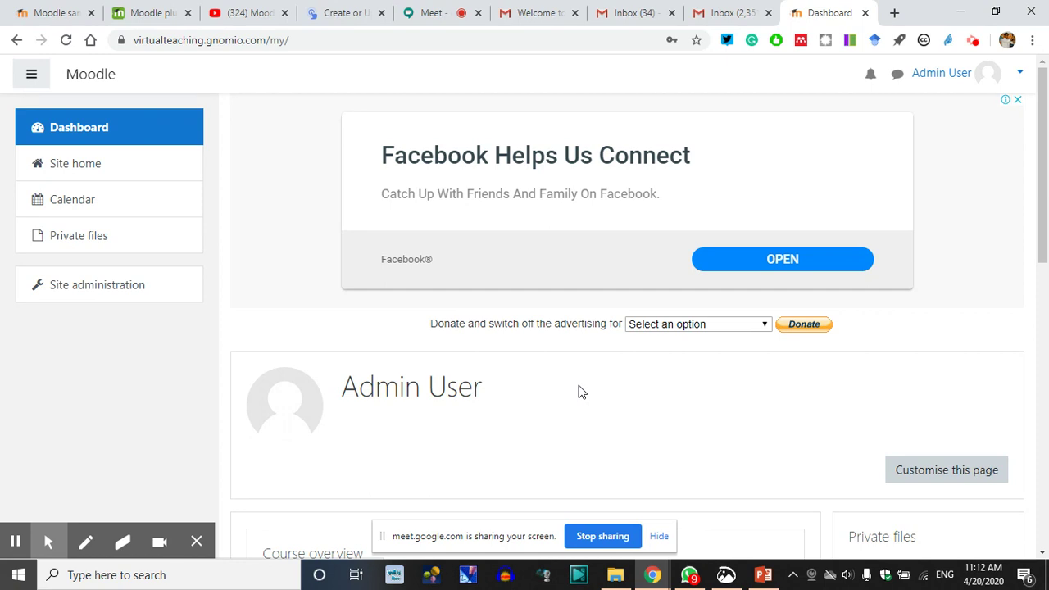
Scroll through the admin Dashboard and open the Admin User menu
scroll(616, 359, "down", 1)
scroll(616, 359, "down", 1)
scroll(573, 202, "up", 2)
scroll(434, 415, "down", 4)
scroll(435, 414, "down", 1)
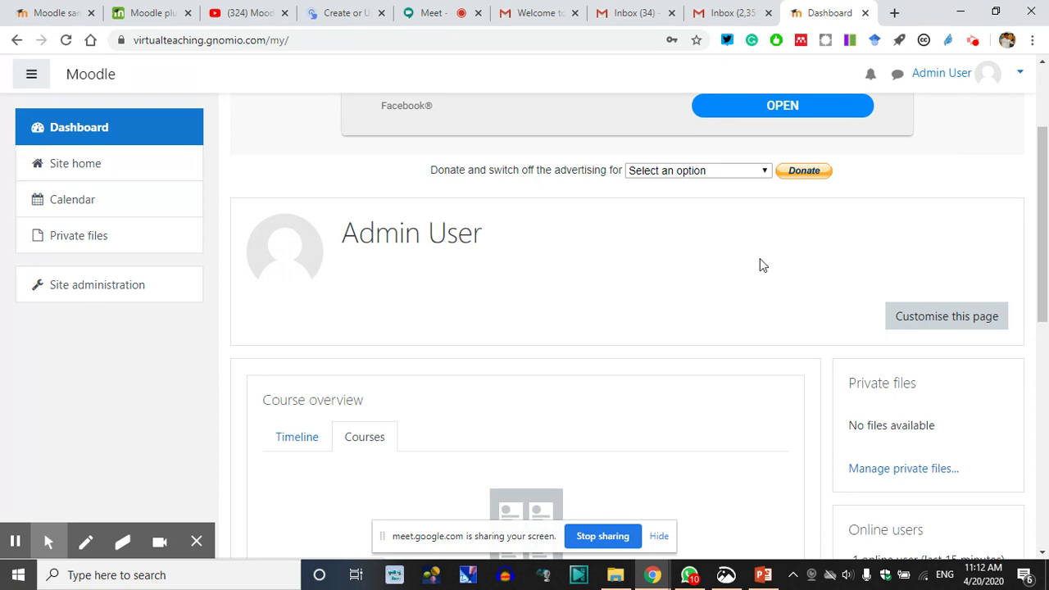
left_click(1021, 76)
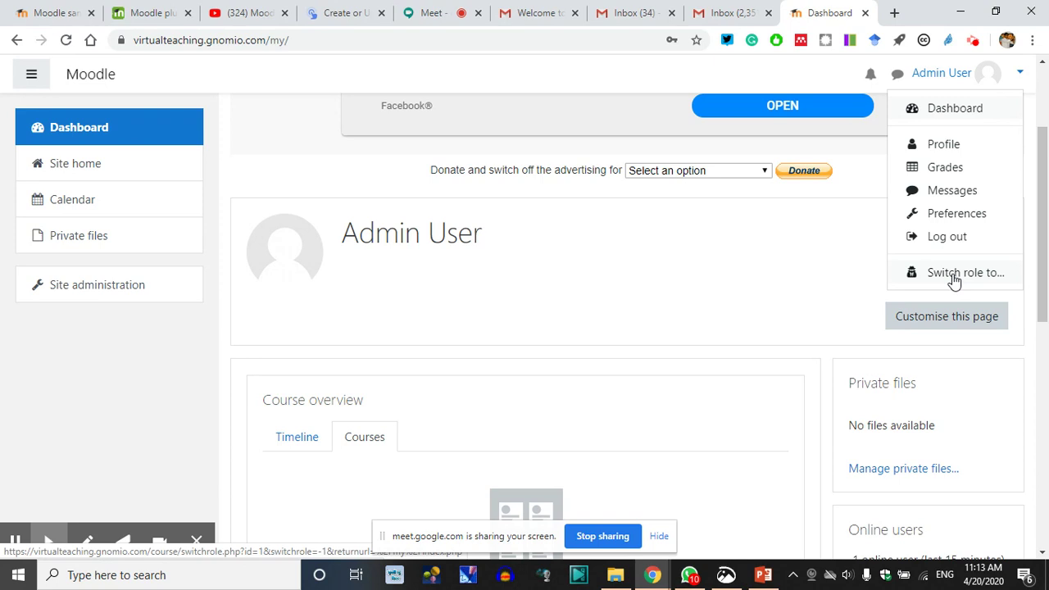
Open the Switch role to... page and look over the available role buttons
left_click(954, 277)
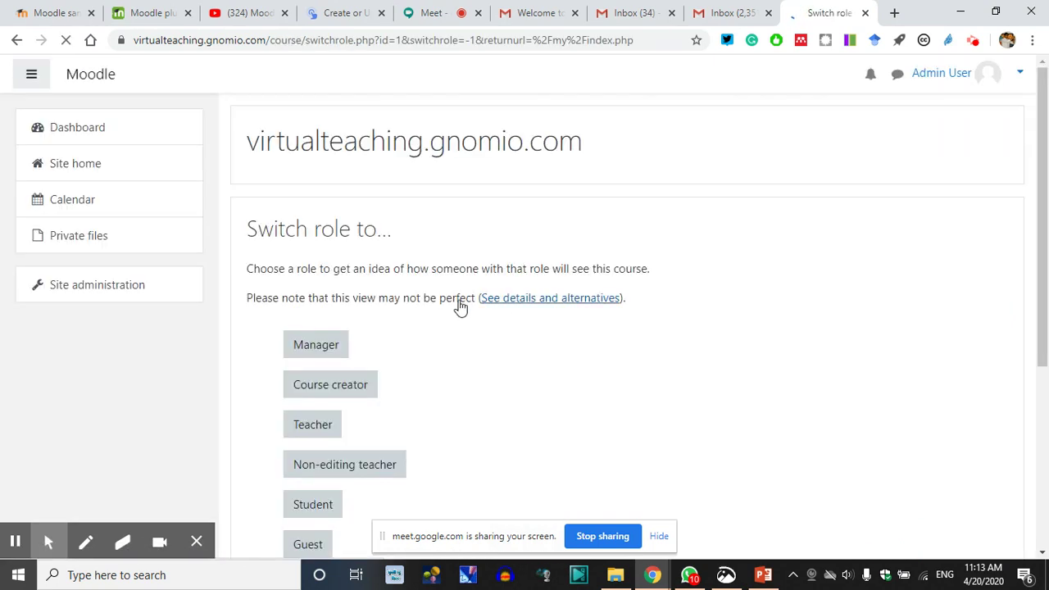
scroll(410, 320, "down", 3)
scroll(371, 385, "up", 1)
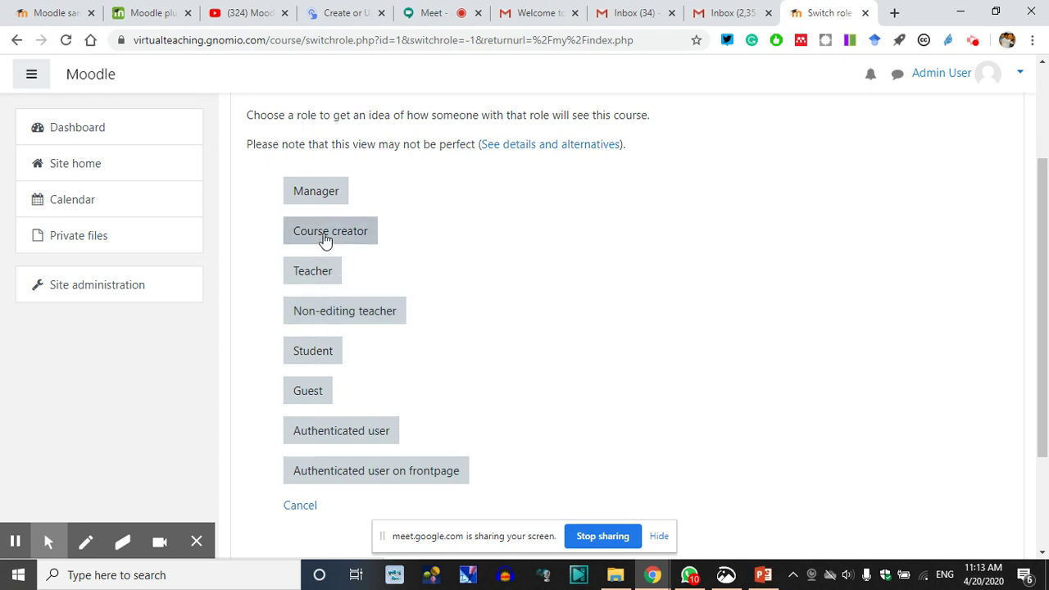
left_click(368, 197)
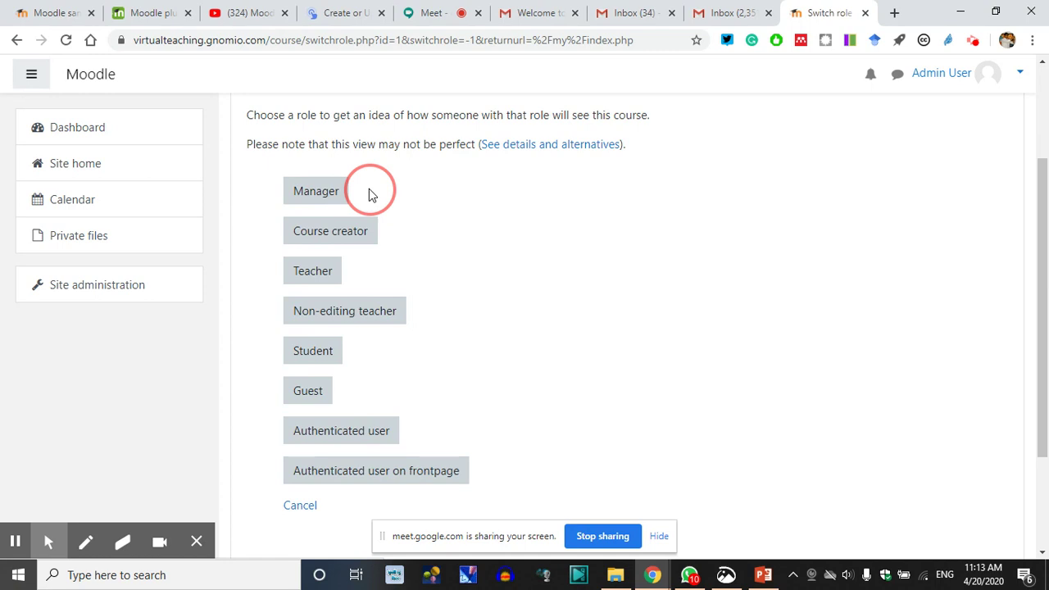
left_click(391, 240)
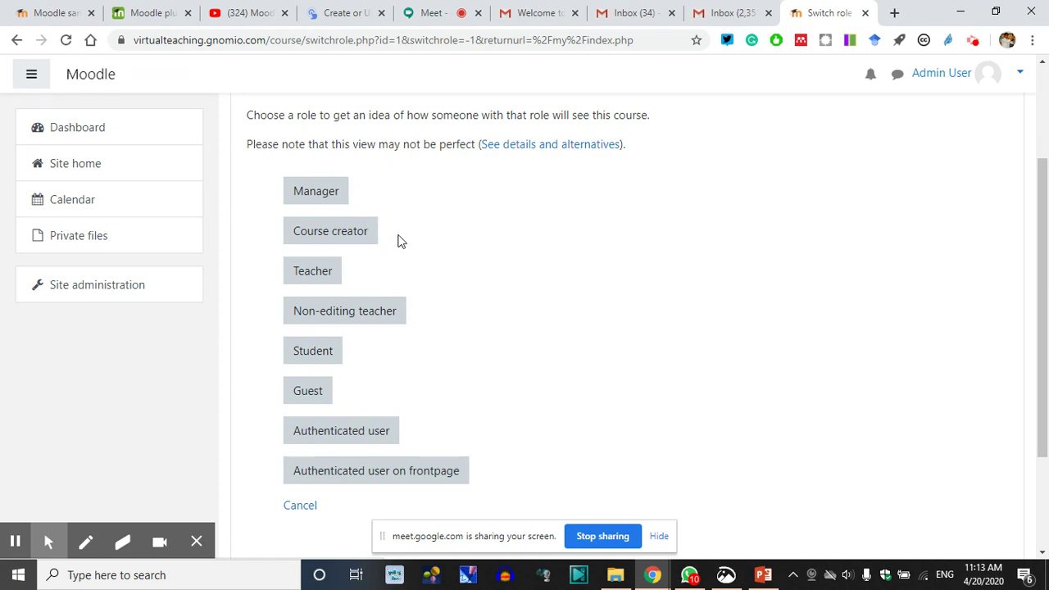
left_click(360, 272)
left_click(368, 197)
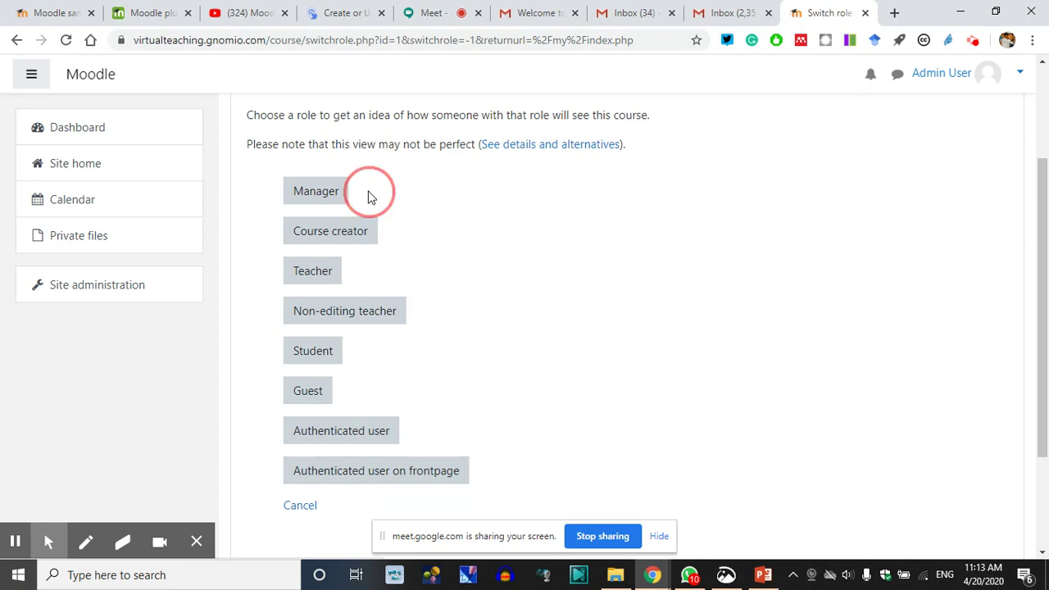
left_click(361, 278)
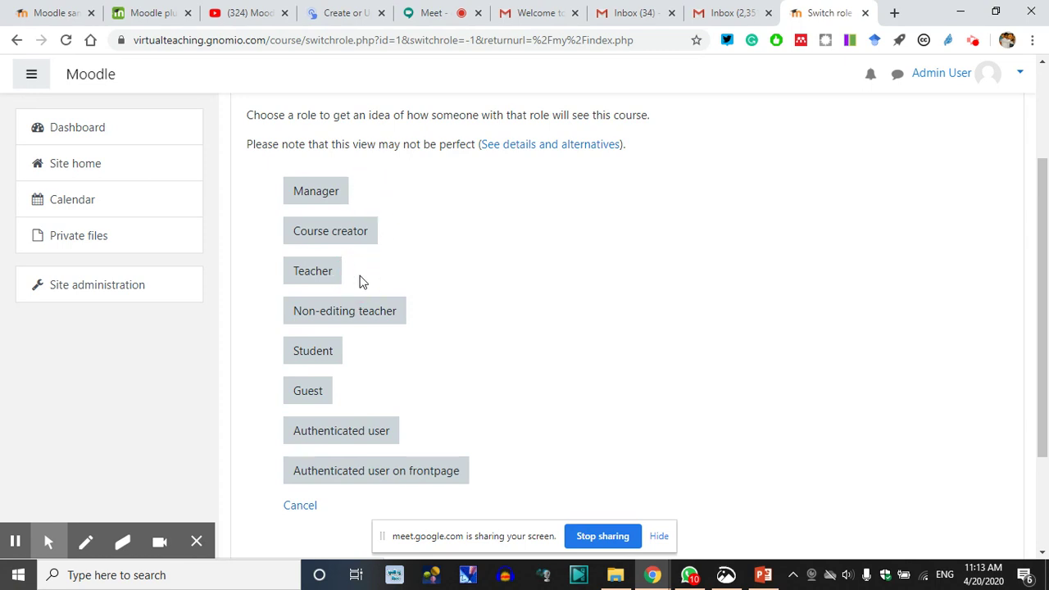
left_click(361, 282)
Check the remaining roles, then cancel to keep the admin role and return to the Dashboard
left_click(427, 318)
left_click(357, 353)
left_click(347, 392)
left_click(405, 436)
scroll(415, 450, "down", 1)
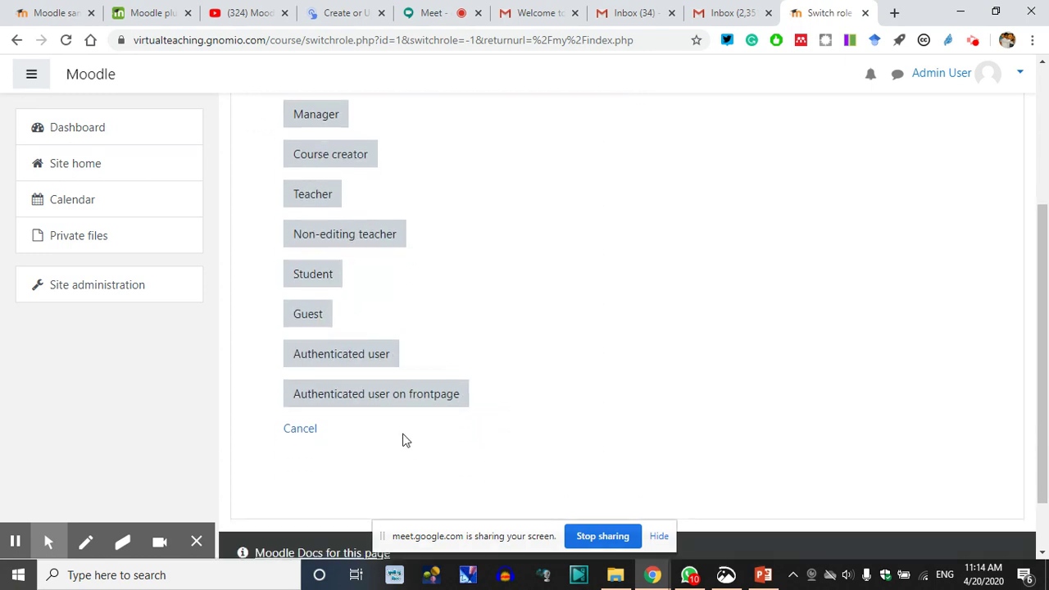
scroll(379, 268, "up", 2)
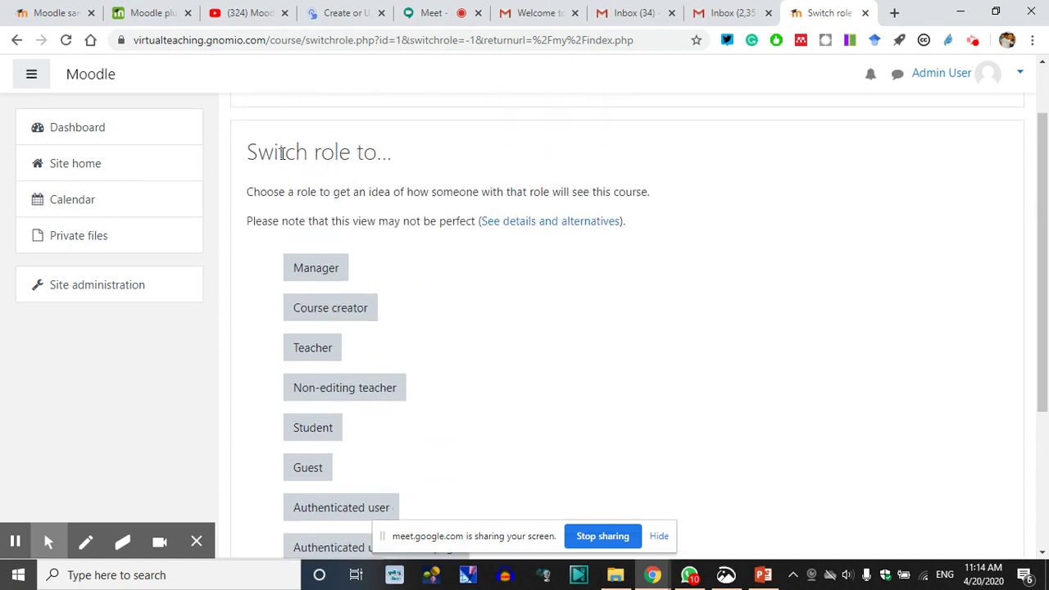
left_click_drag(246, 156, 434, 163)
left_click(434, 164)
scroll(819, 278, "up", 1)
scroll(378, 359, "down", 4)
left_click(301, 358)
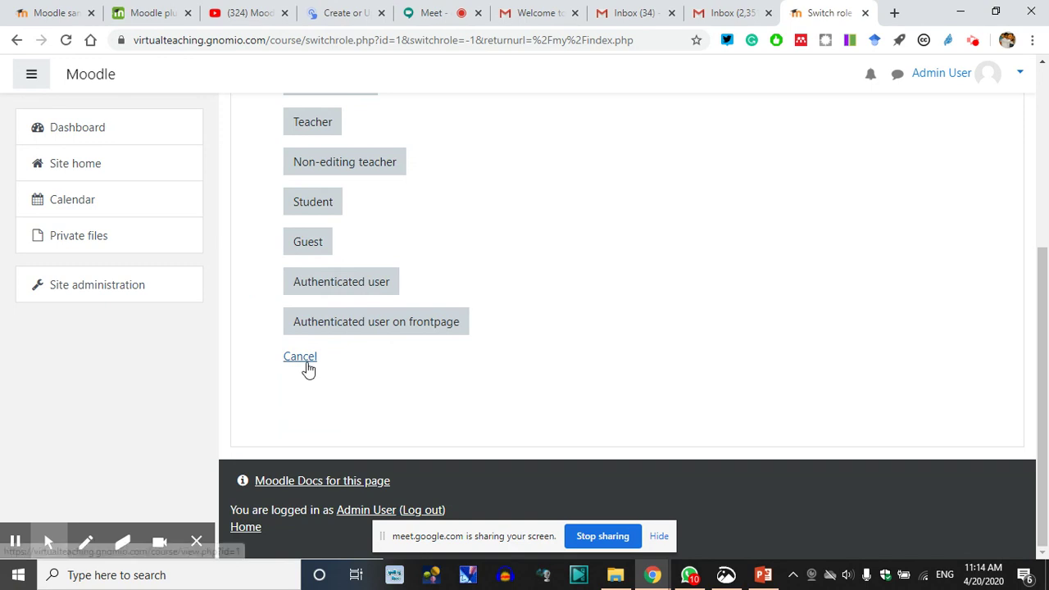
scroll(576, 343, "up", 3)
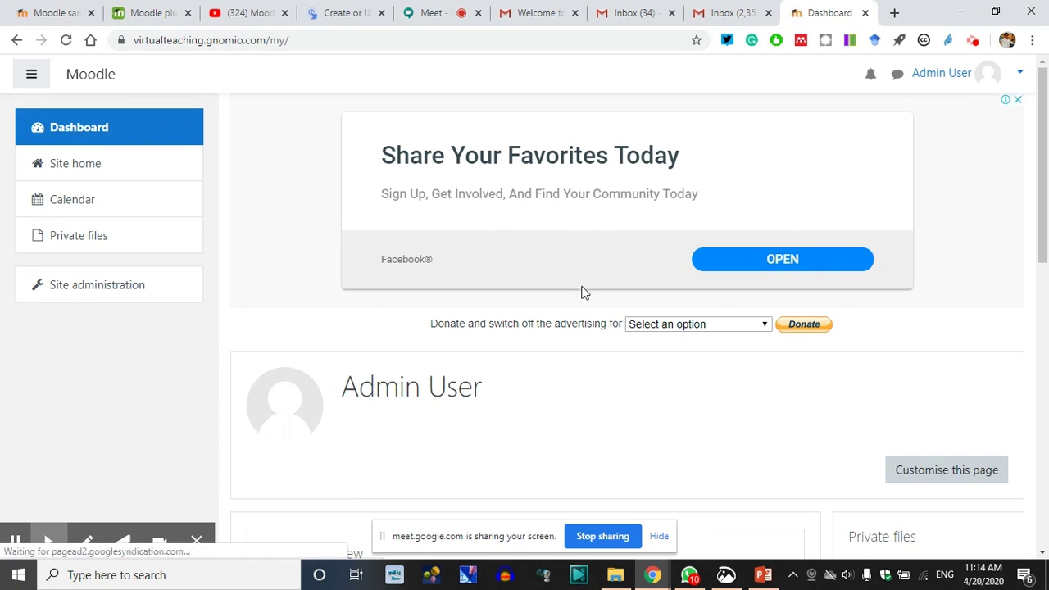
scroll(572, 392, "down", 2)
scroll(913, 302, "down", 2)
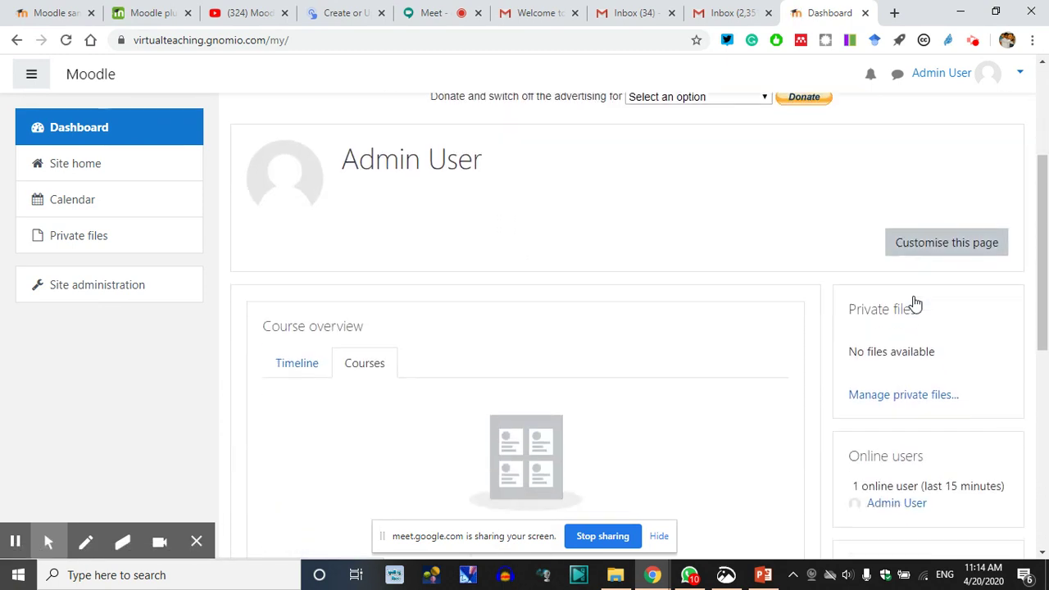
scroll(696, 371, "up", 3)
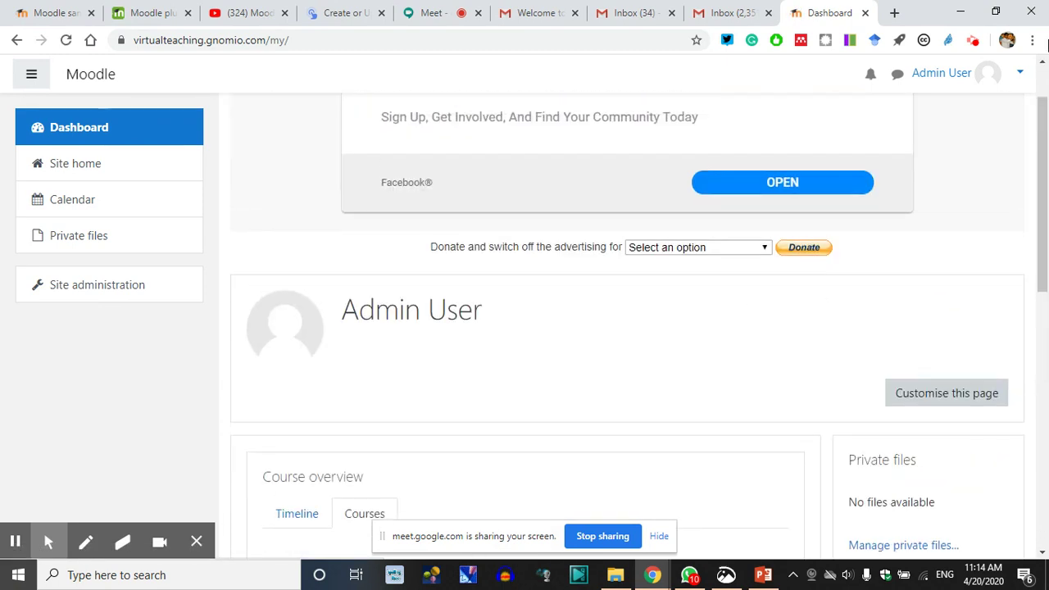
left_click(1020, 79)
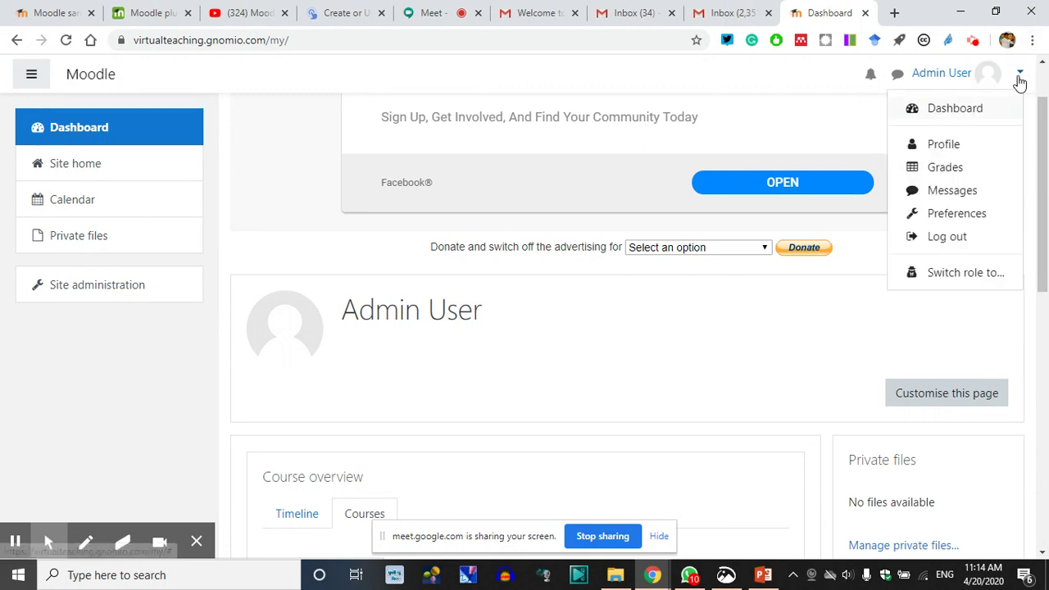
left_click(939, 148)
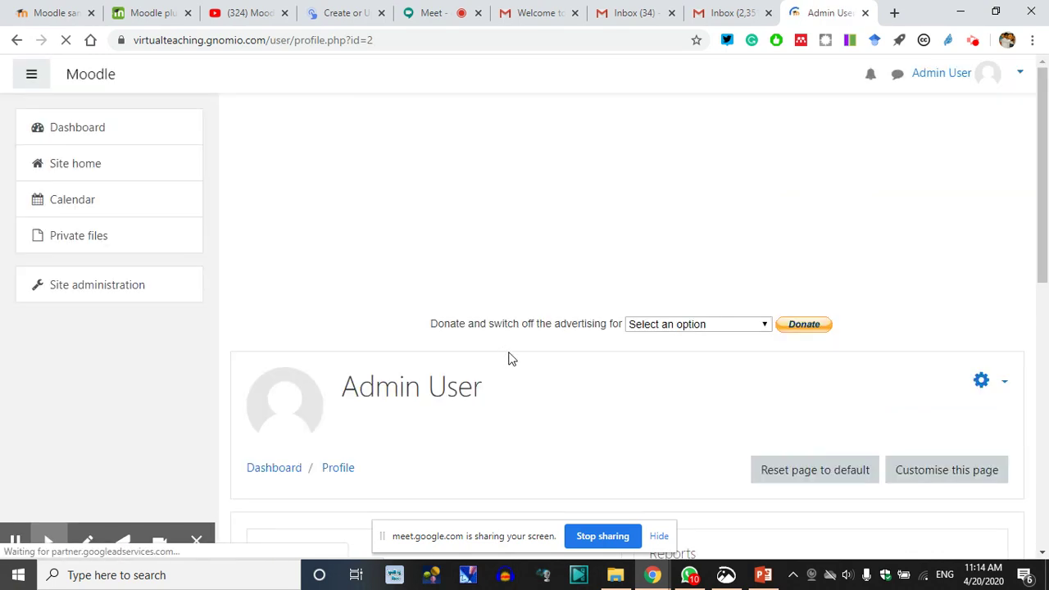
Scroll the profile, noting the first access (17) and last access (20) dates
scroll(492, 365, "down", 3)
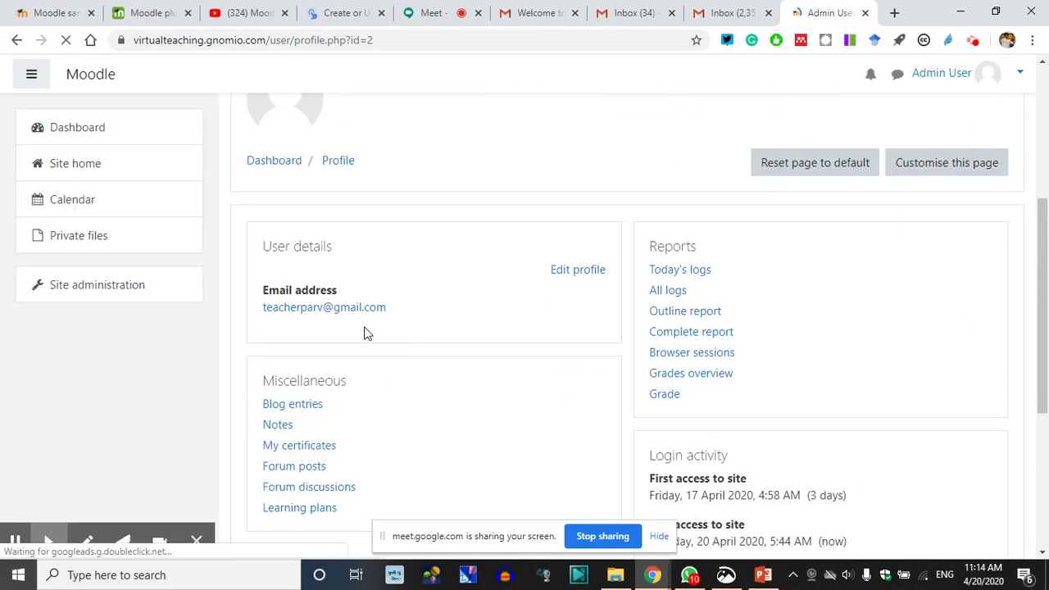
scroll(344, 336, "down", 2)
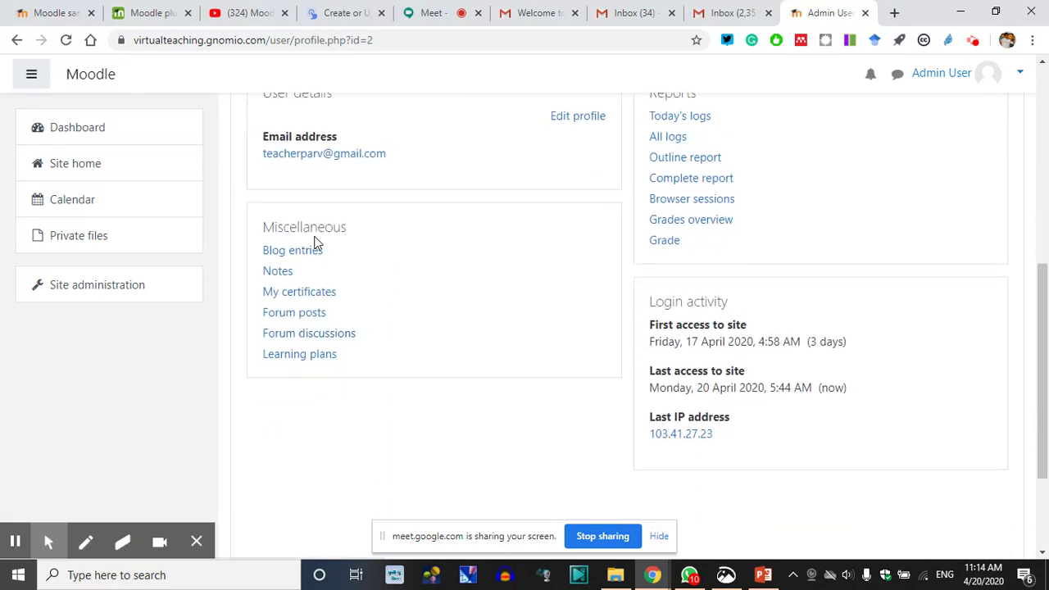
scroll(691, 292, "up", 1)
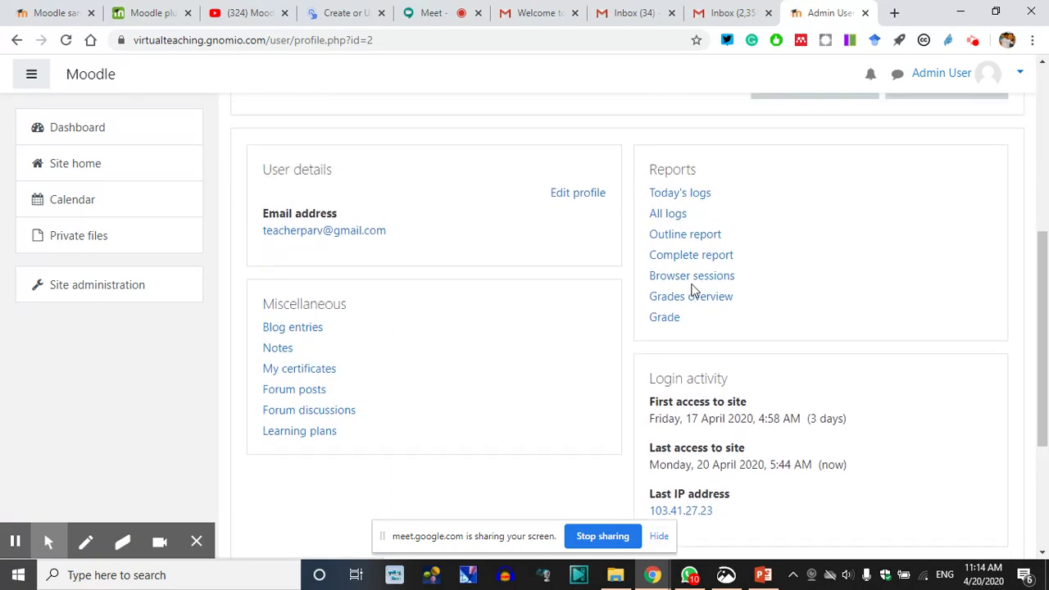
scroll(694, 298, "down", 1)
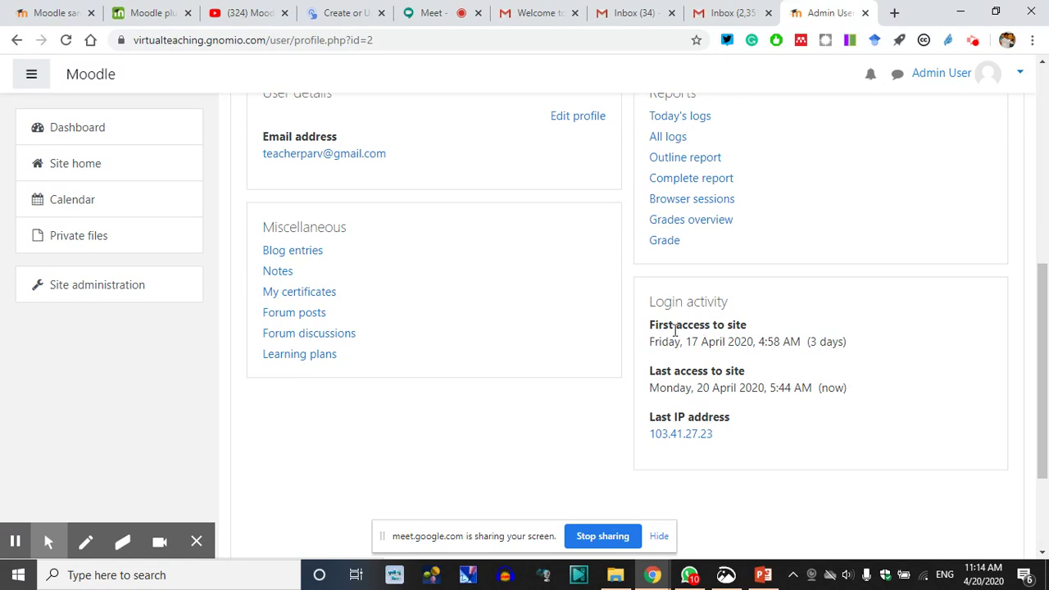
double_click(692, 342)
double_click(702, 387)
left_click(787, 389)
scroll(544, 361, "up", 4)
In Edit profile, change the name to first name Virtual and surname Teaching
left_click(581, 424)
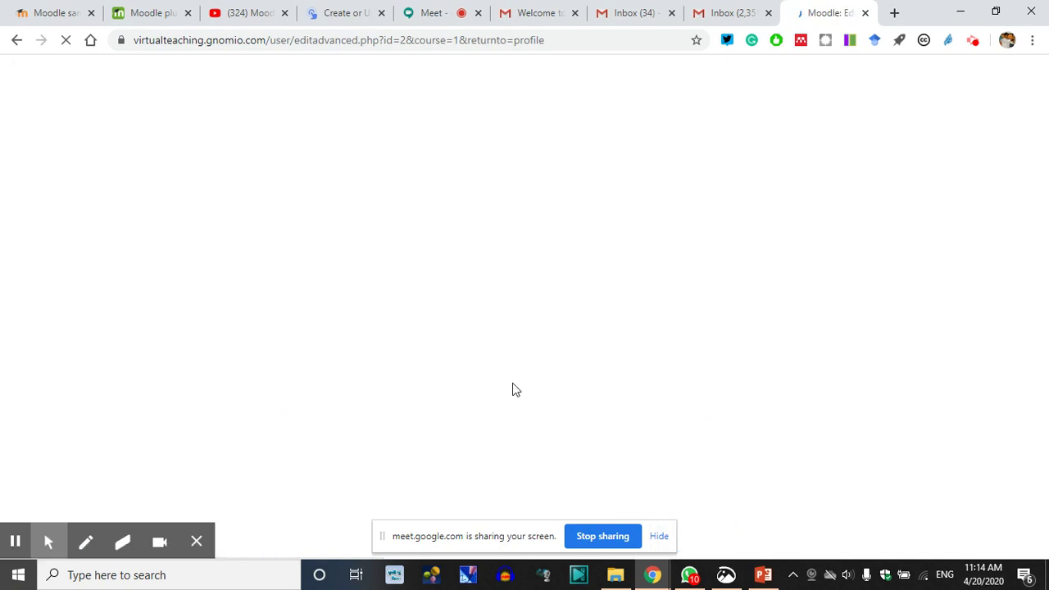
scroll(522, 314, "down", 1)
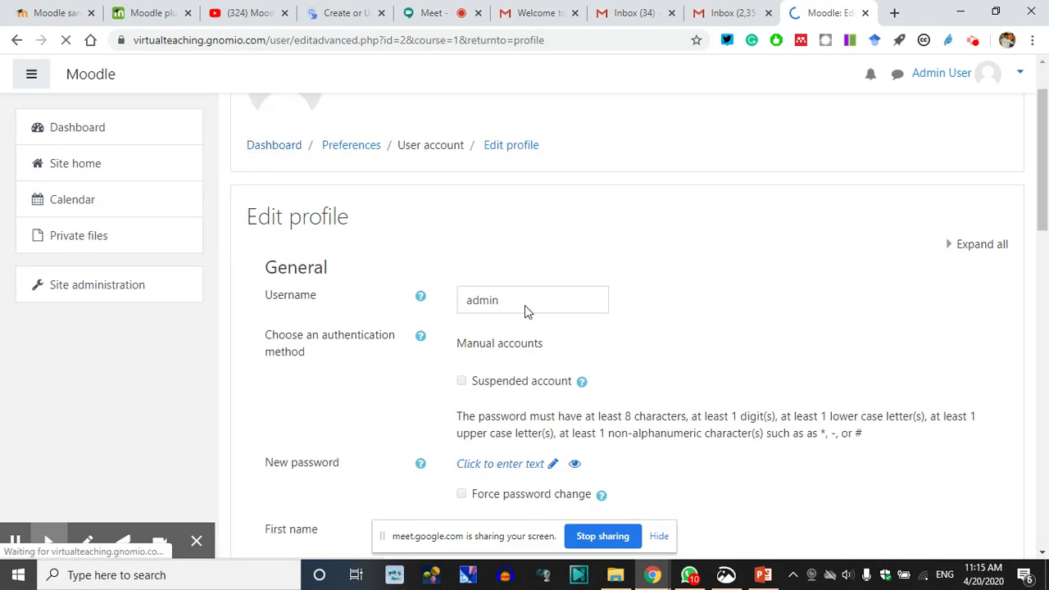
scroll(531, 300, "down", 2)
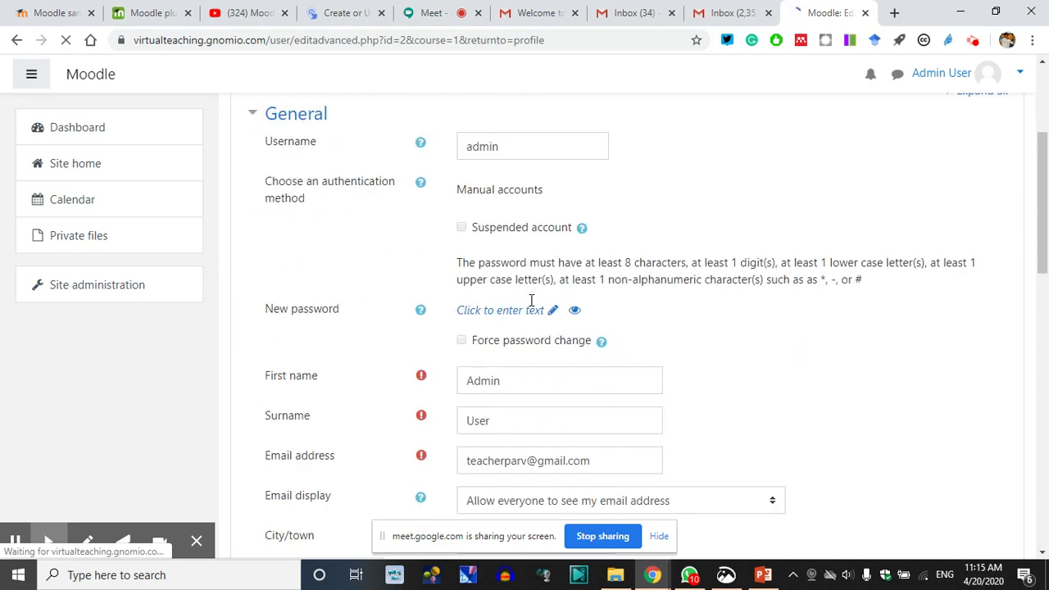
scroll(533, 311, "down", 1)
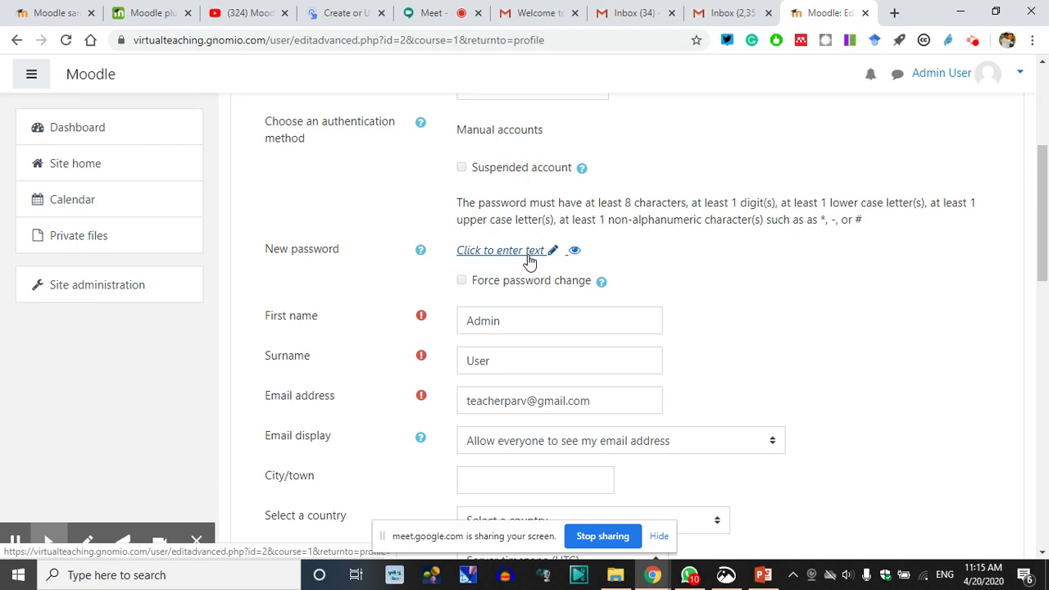
scroll(698, 279, "down", 2)
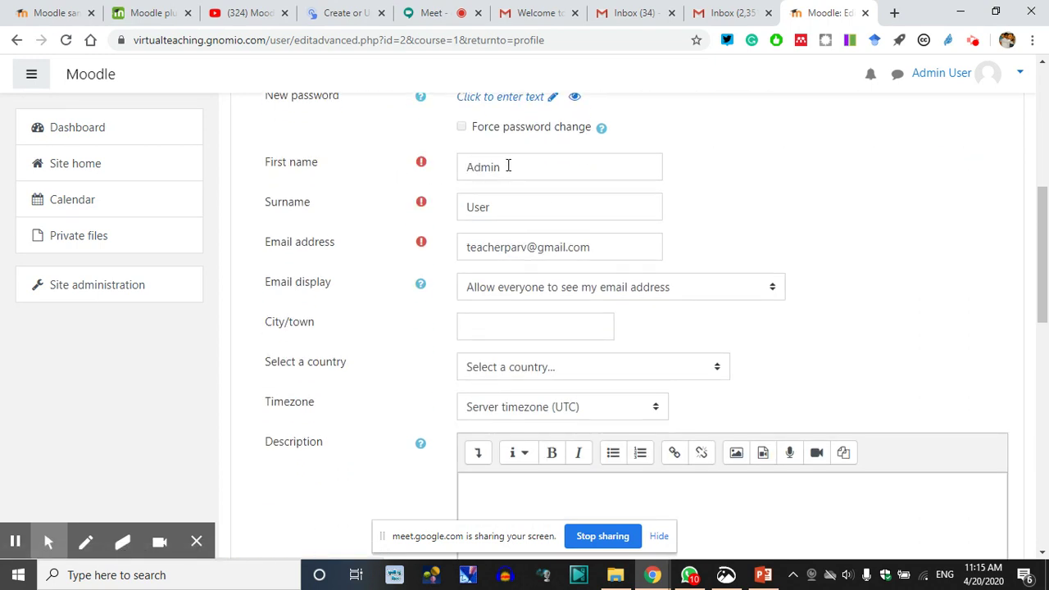
left_click_drag(513, 171, 380, 184)
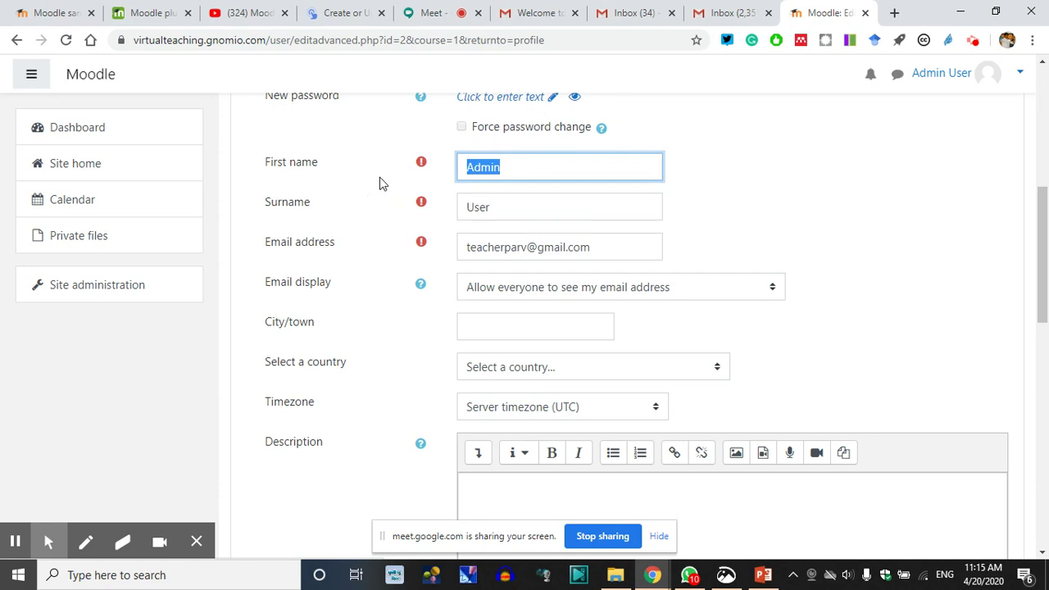
type("Virtual")
key("Tab")
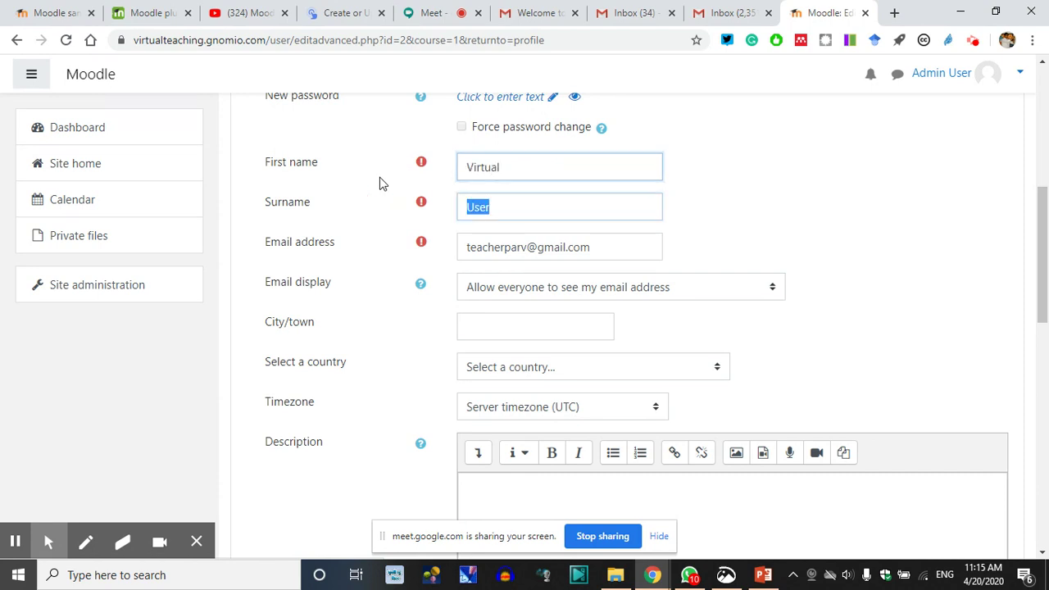
type("Teaching")
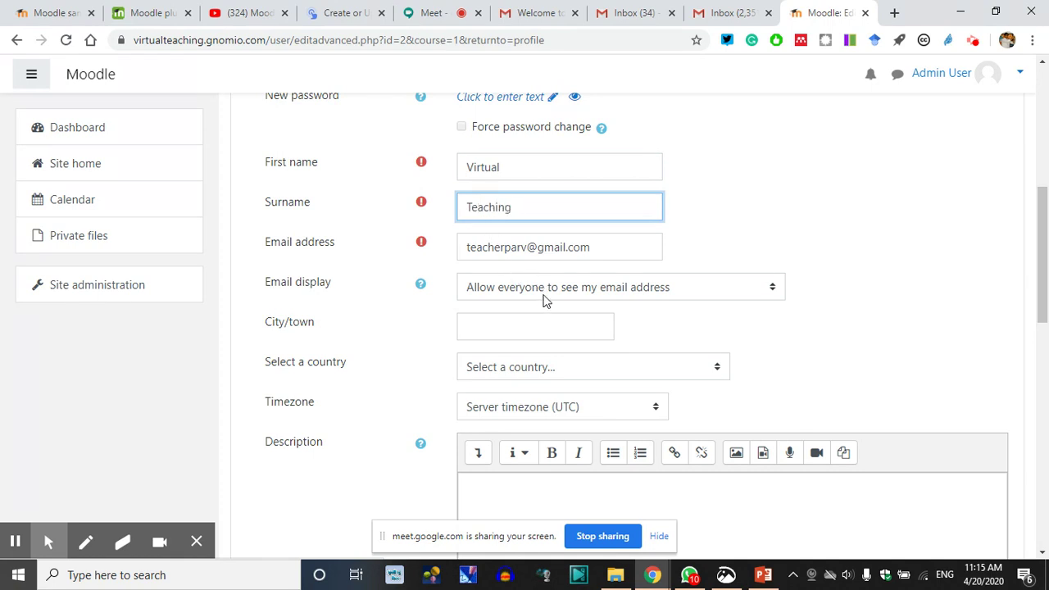
Enter Kurukshetra as the City/town
left_click(510, 326)
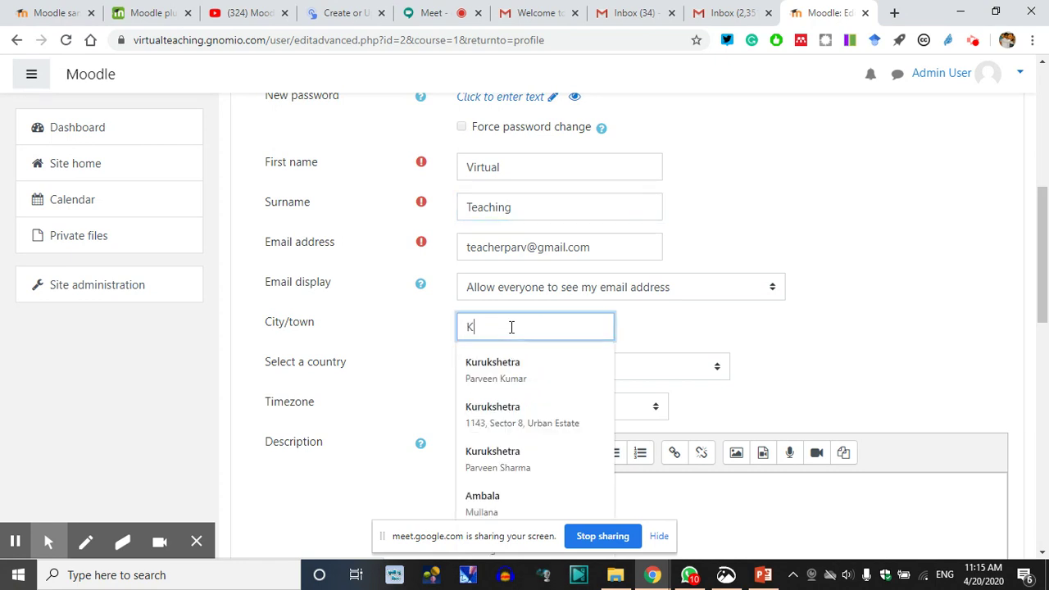
type("K")
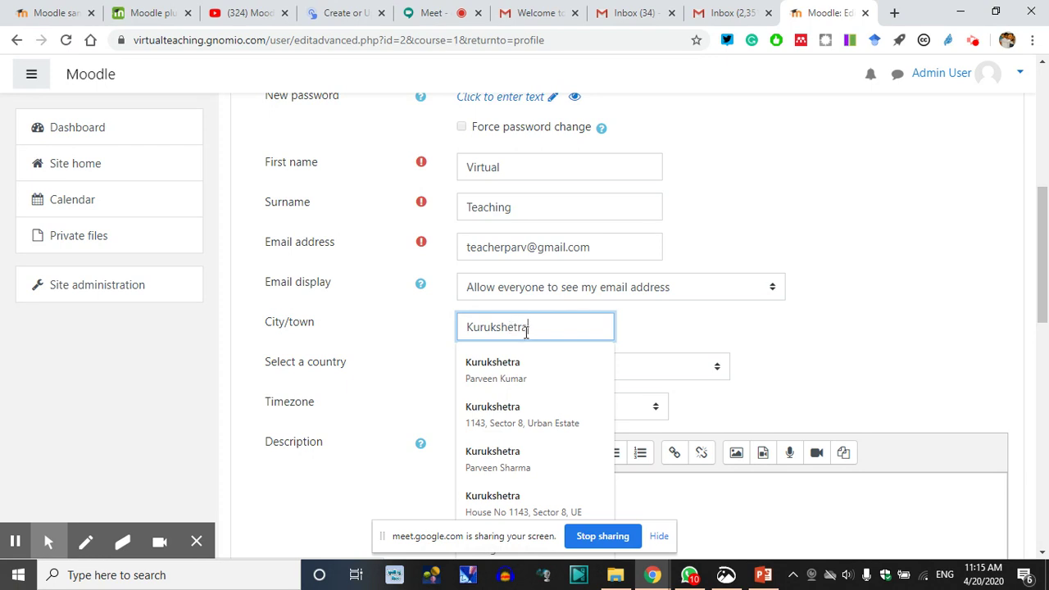
left_click(900, 199)
scroll(396, 348, "down", 1)
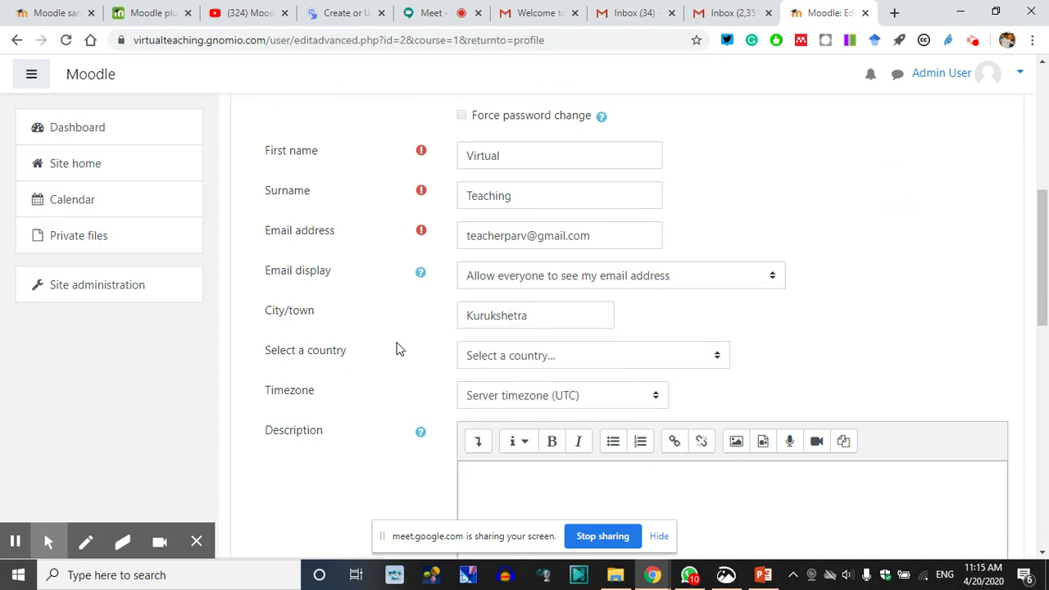
left_click(538, 293)
Set the country to India and timezone to Asia/Kolkata, then begin the description 'VT Course Pla…'
key("i")
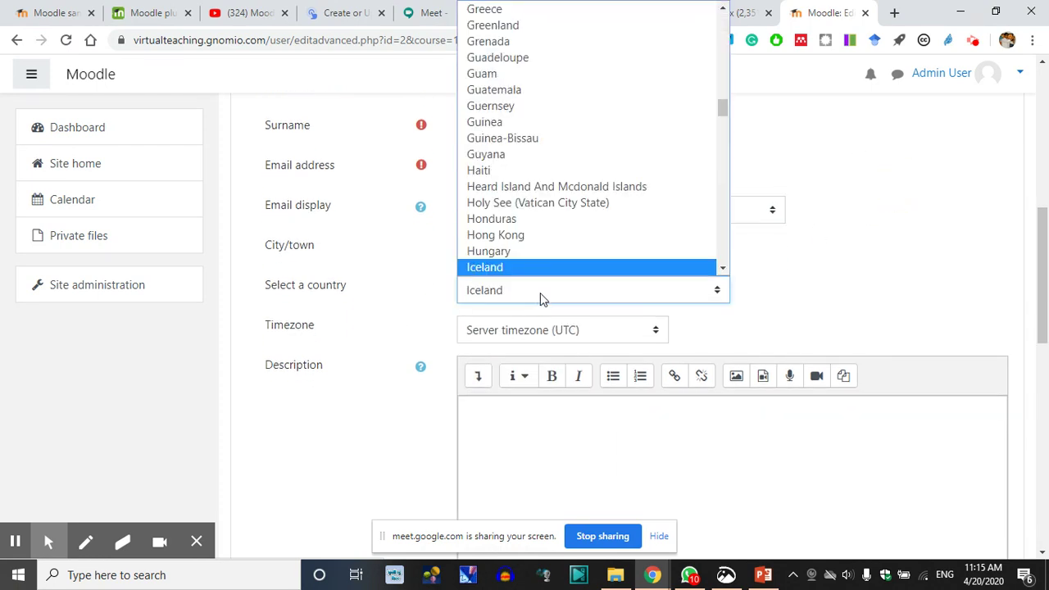
left_click(498, 267)
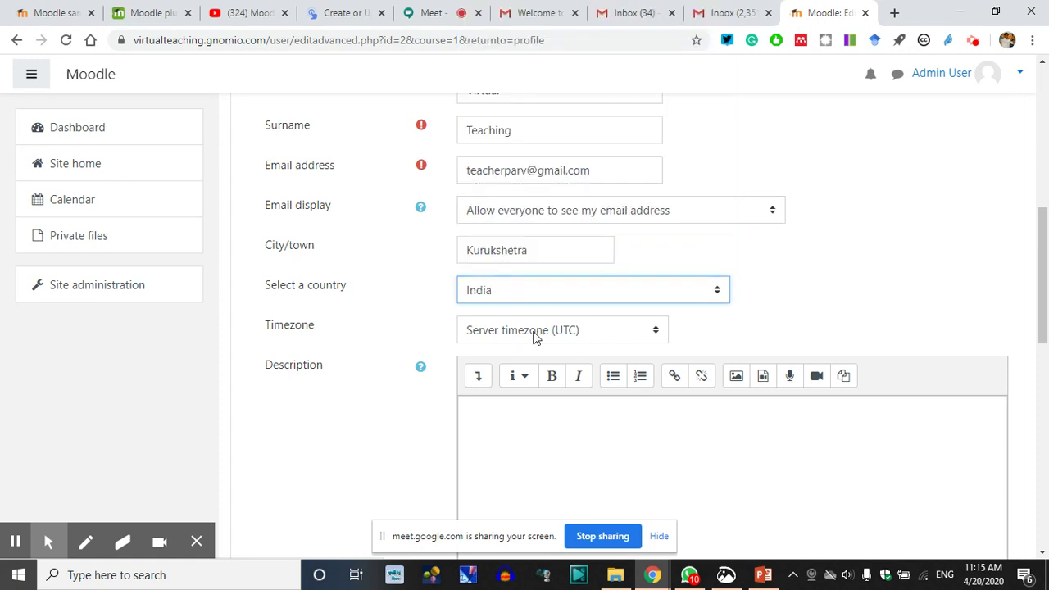
left_click(534, 331)
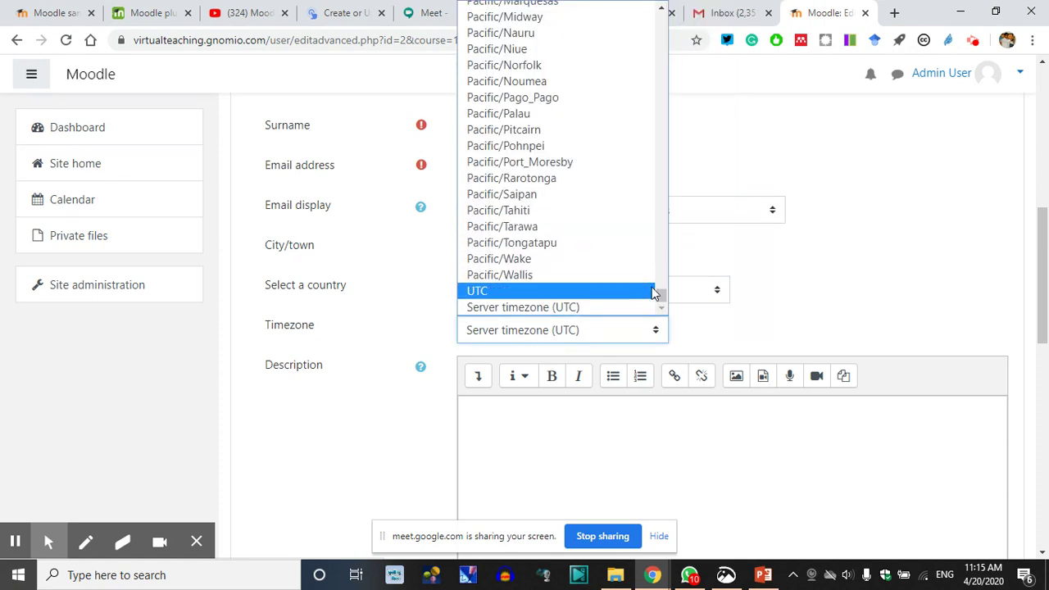
scroll(613, 261, "up", 20)
scroll(612, 262, "up", 8)
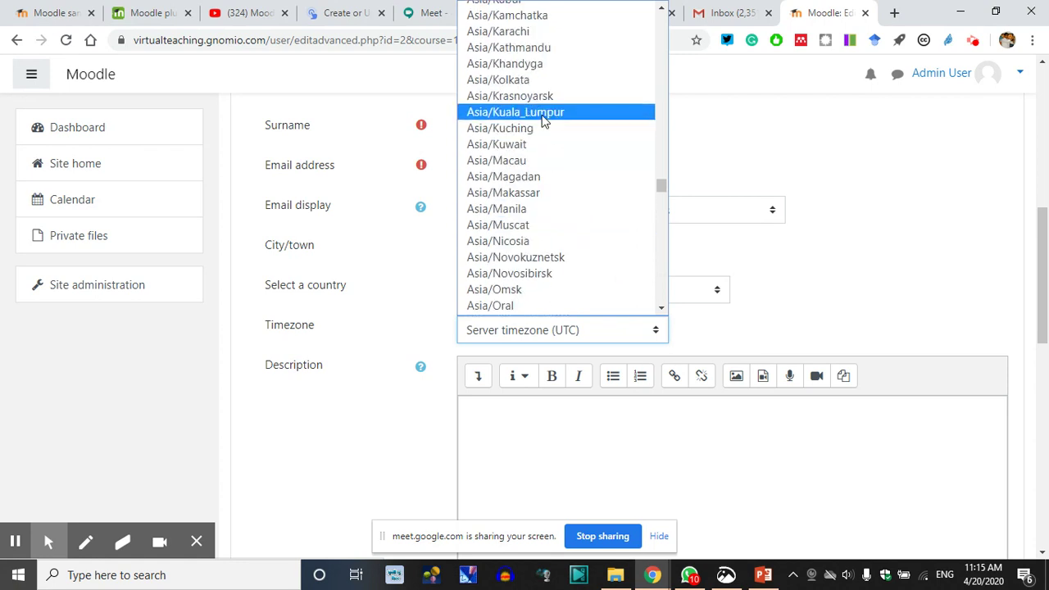
scroll(544, 120, "up", 2)
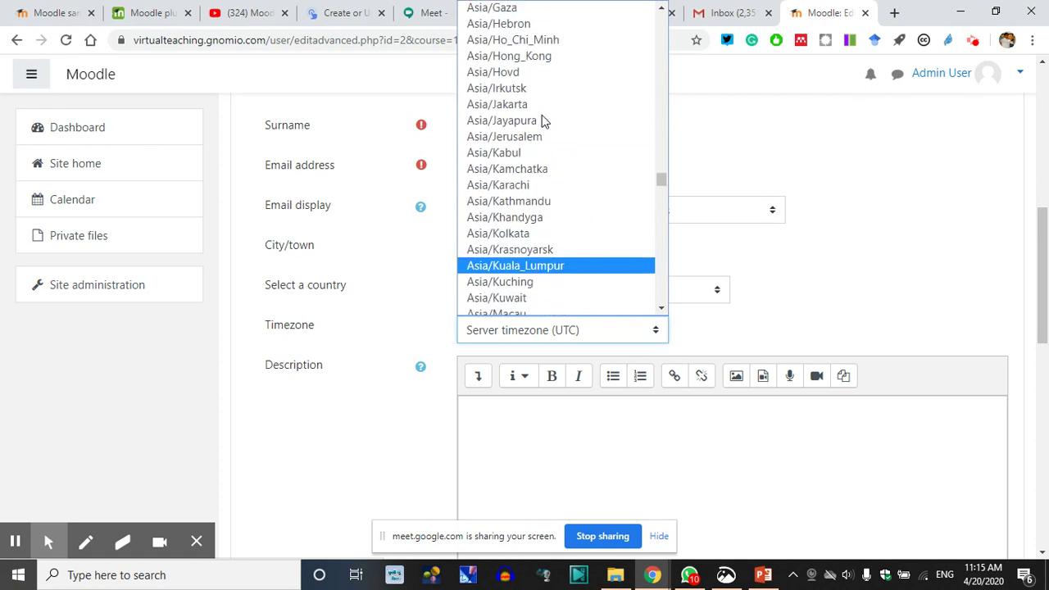
scroll(543, 120, "down", 2)
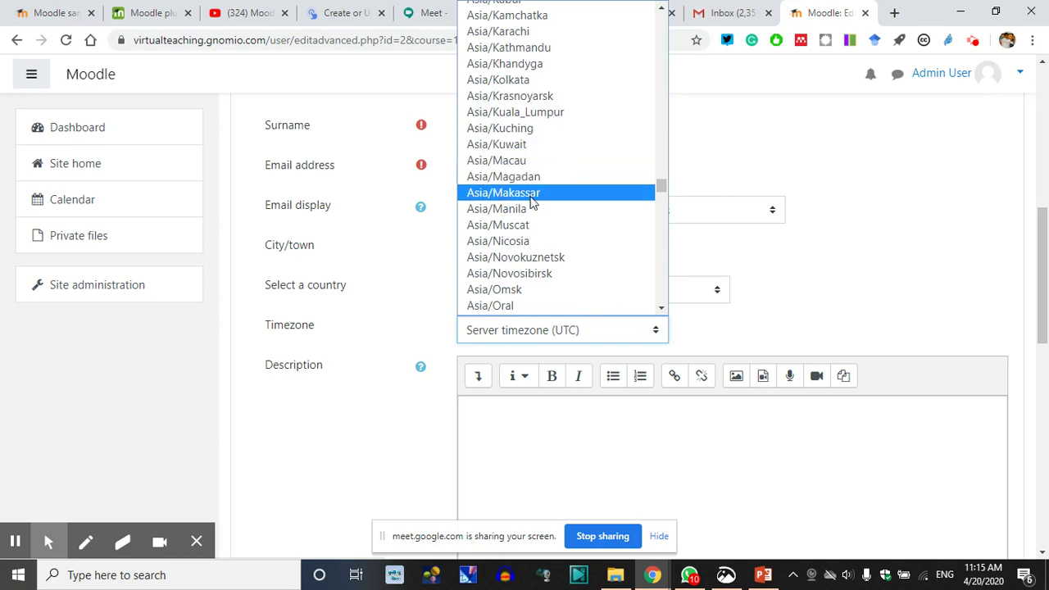
left_click_drag(662, 187, 661, 193)
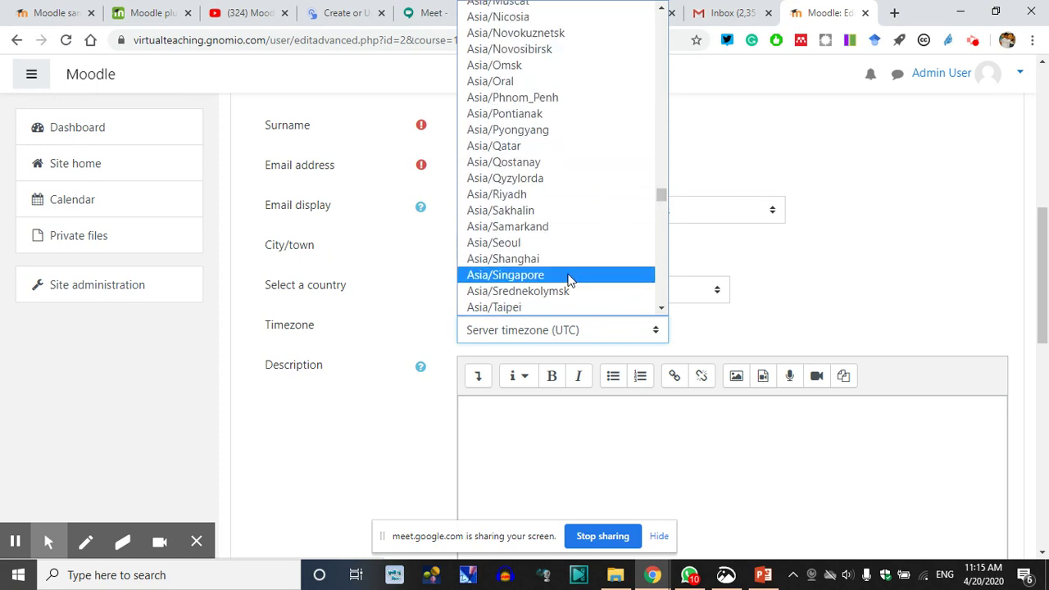
scroll(568, 279, "down", 6)
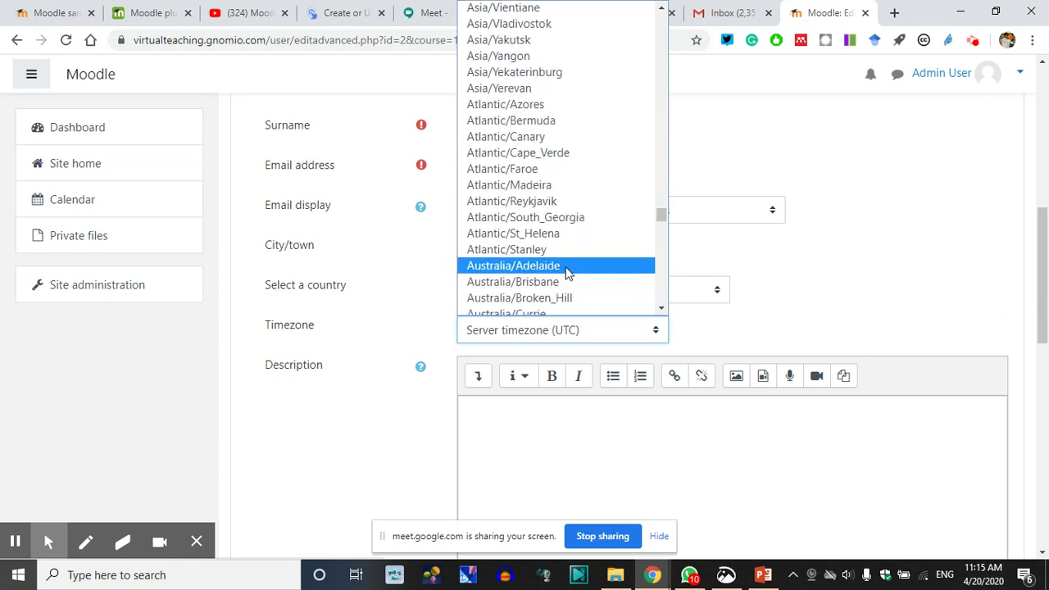
scroll(566, 272, "up", 3)
scroll(569, 220, "up", 3)
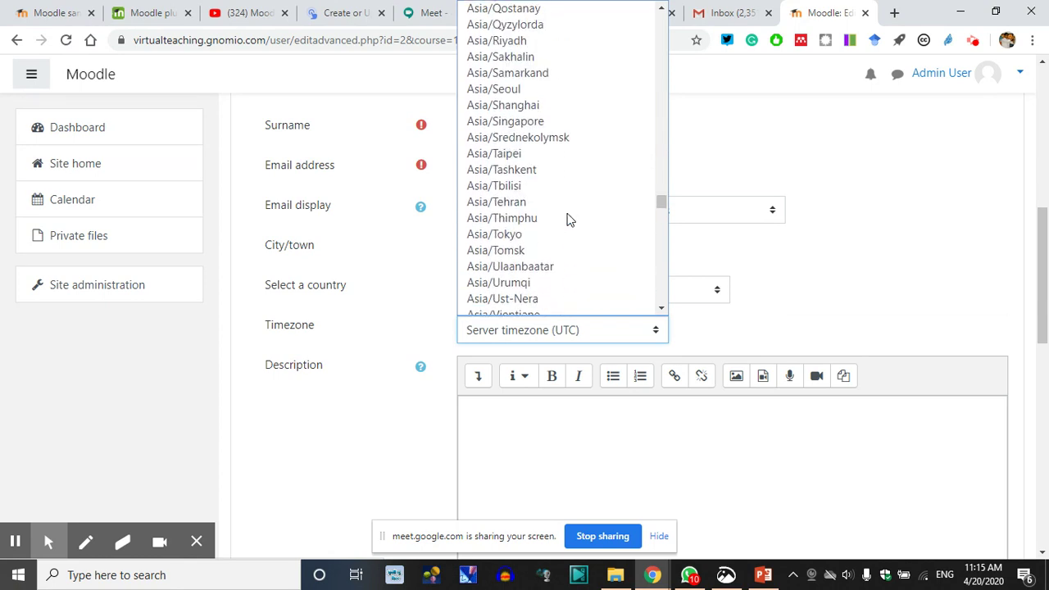
scroll(570, 220, "up", 3)
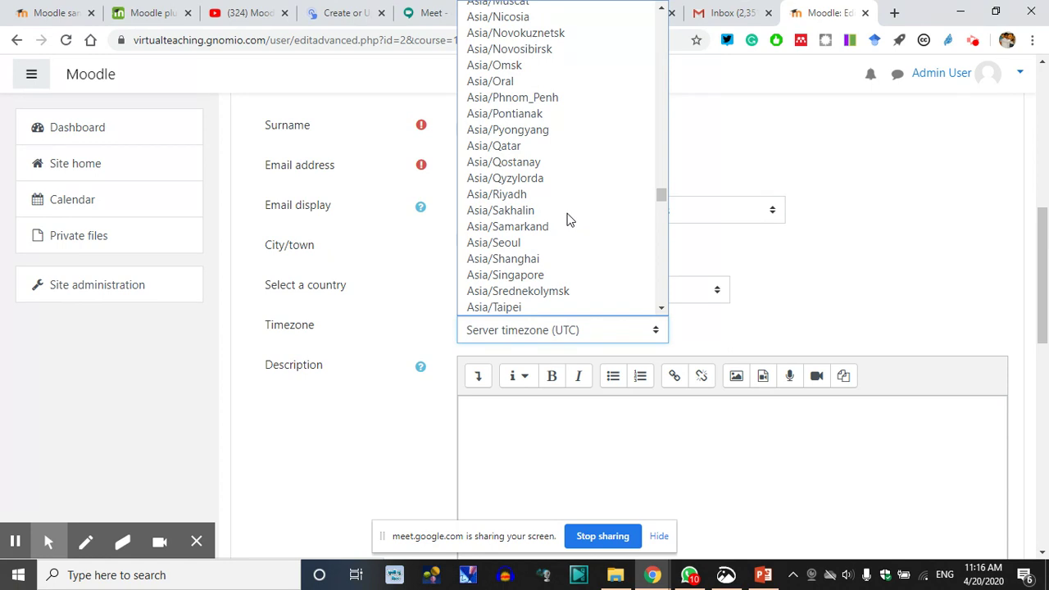
scroll(568, 219, "up", 5)
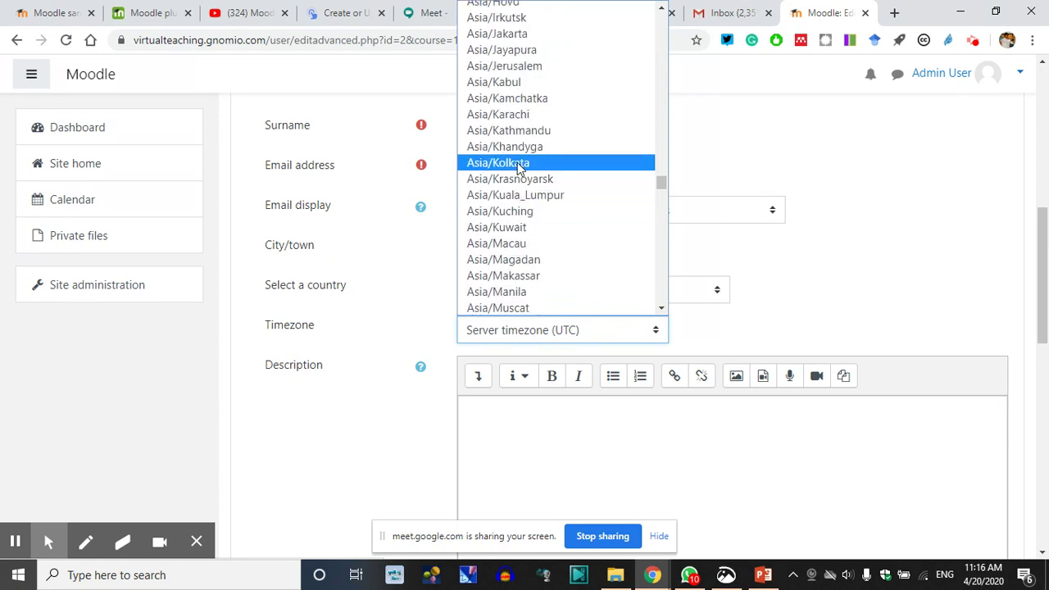
left_click(519, 166)
left_click(509, 418)
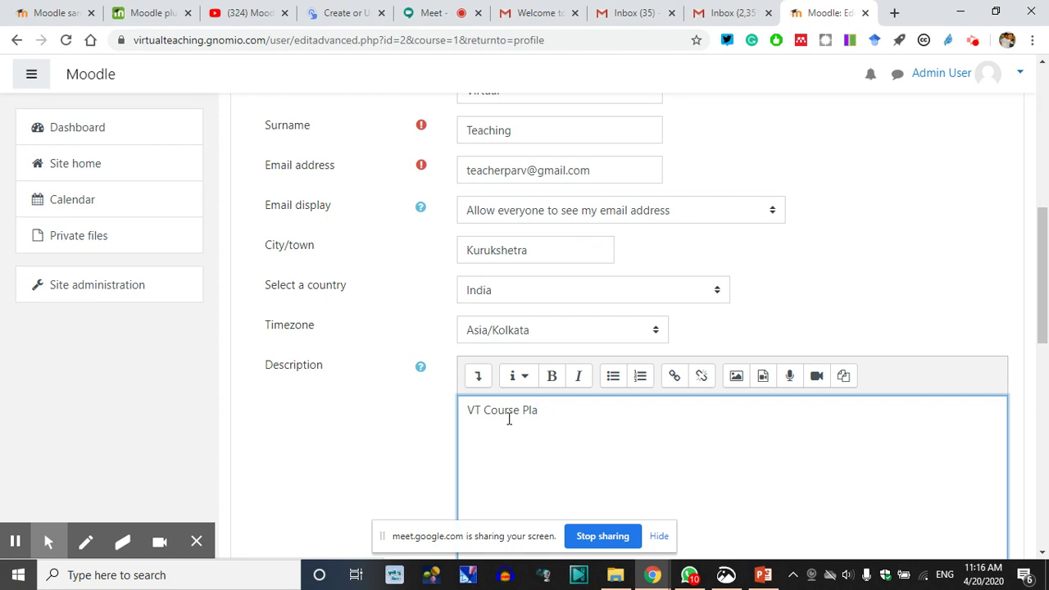
scroll(508, 419, "down", 5)
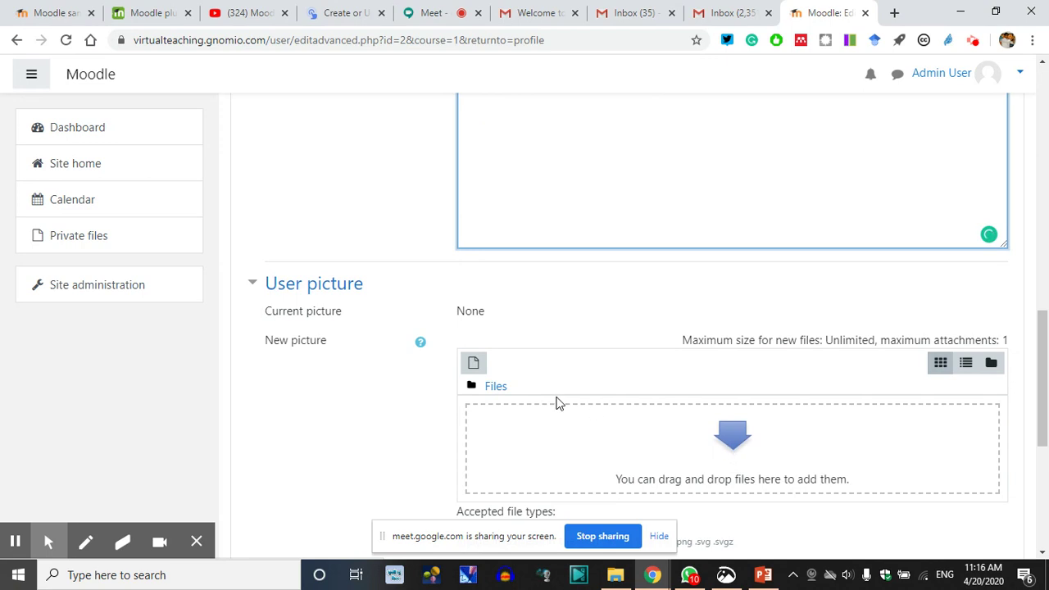
Pick a profile photo from the computer as the new user picture
left_click(494, 389)
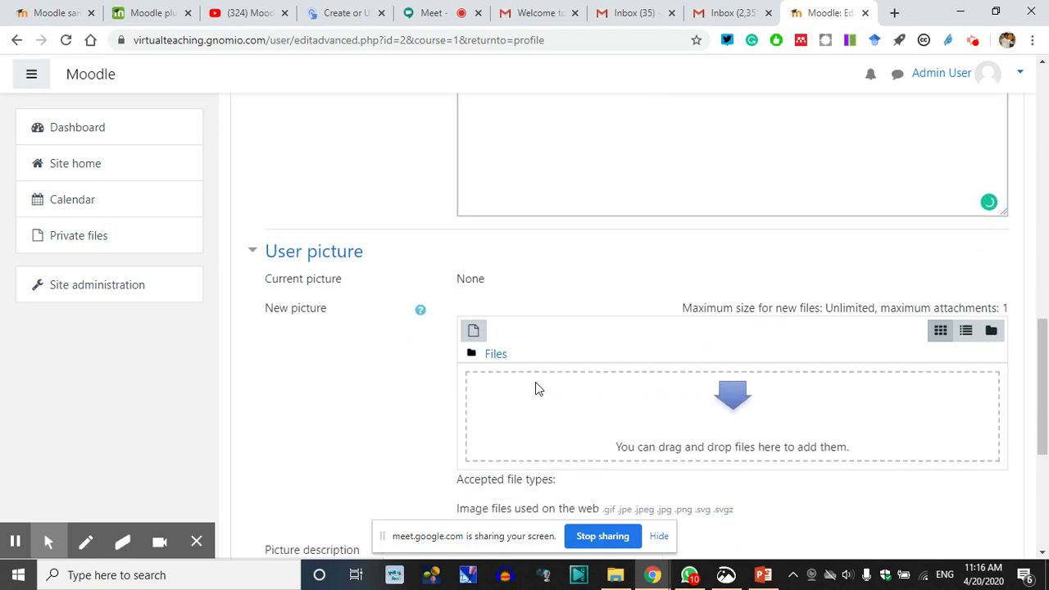
scroll(536, 386, "down", 2)
left_click(476, 213)
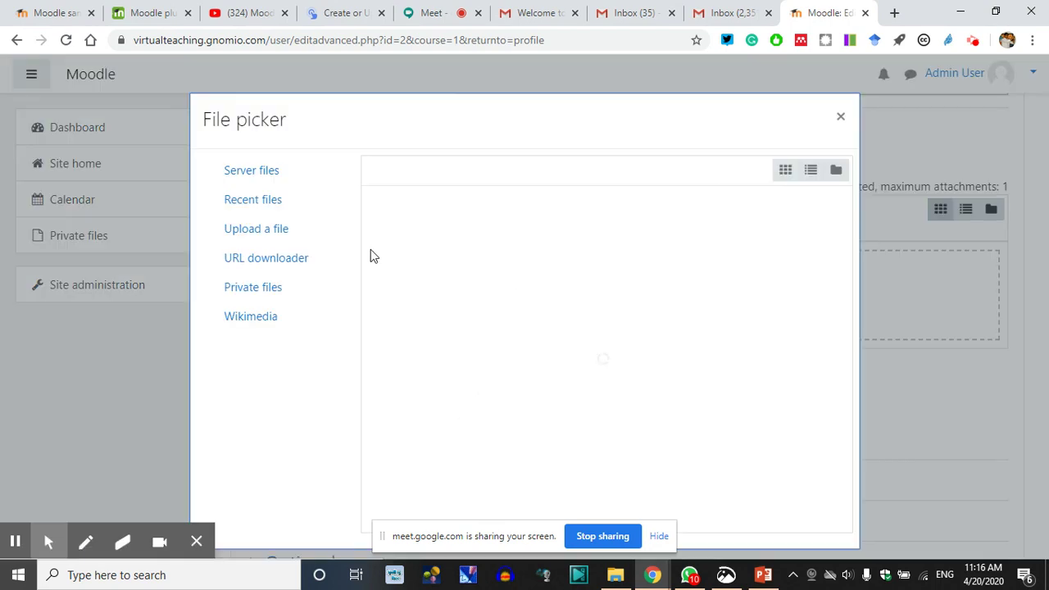
left_click(248, 229)
left_click(398, 272)
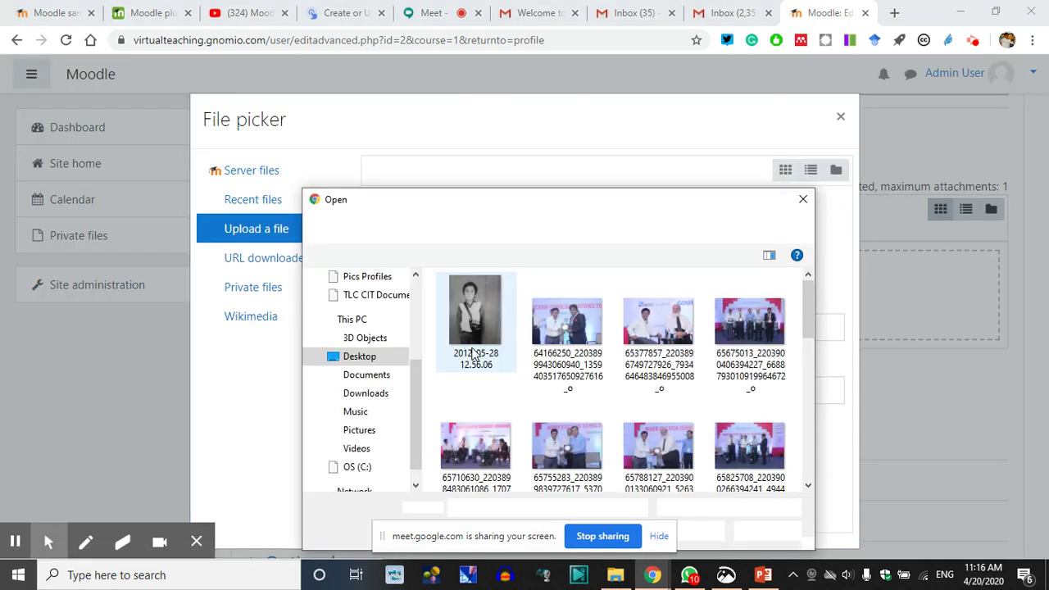
scroll(692, 465, "down", 5)
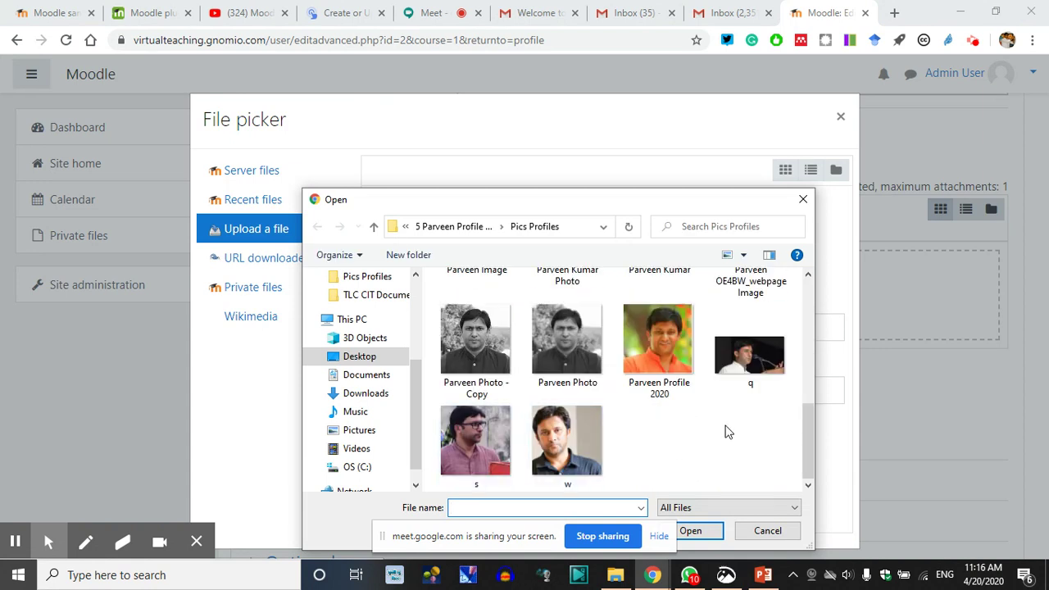
left_click(649, 355)
left_click(692, 531)
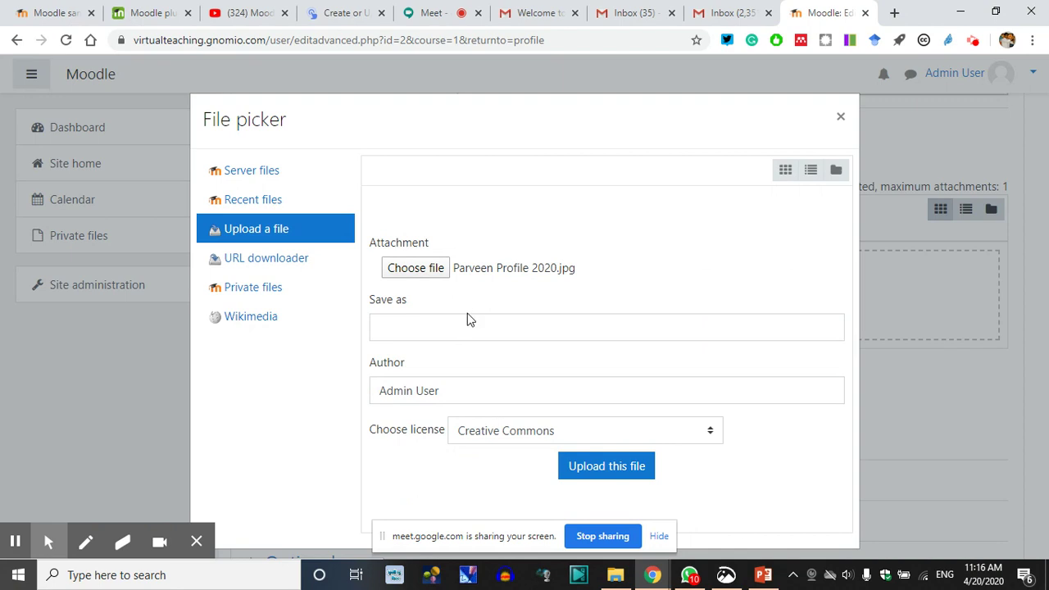
Keep the Creative Commons licence and upload the photo
left_click(403, 328)
left_click(300, 382)
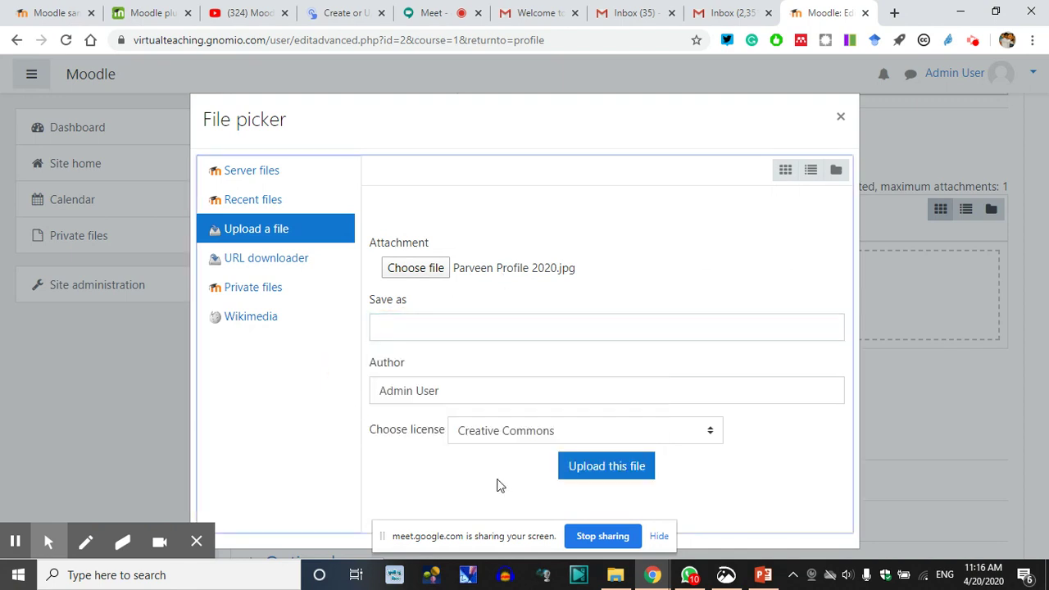
left_click(696, 437)
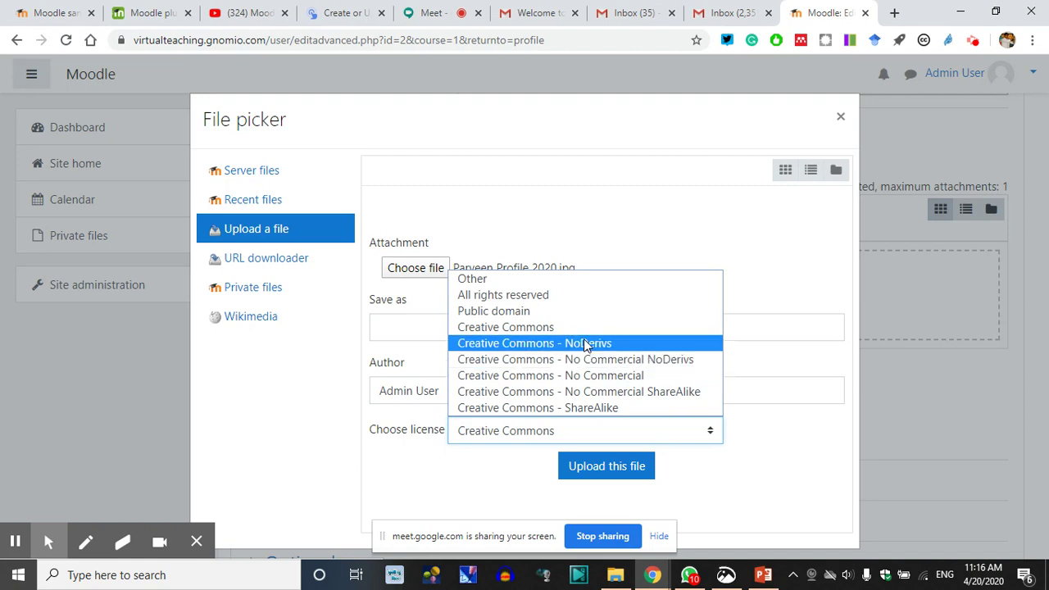
left_click(513, 329)
left_click(603, 471)
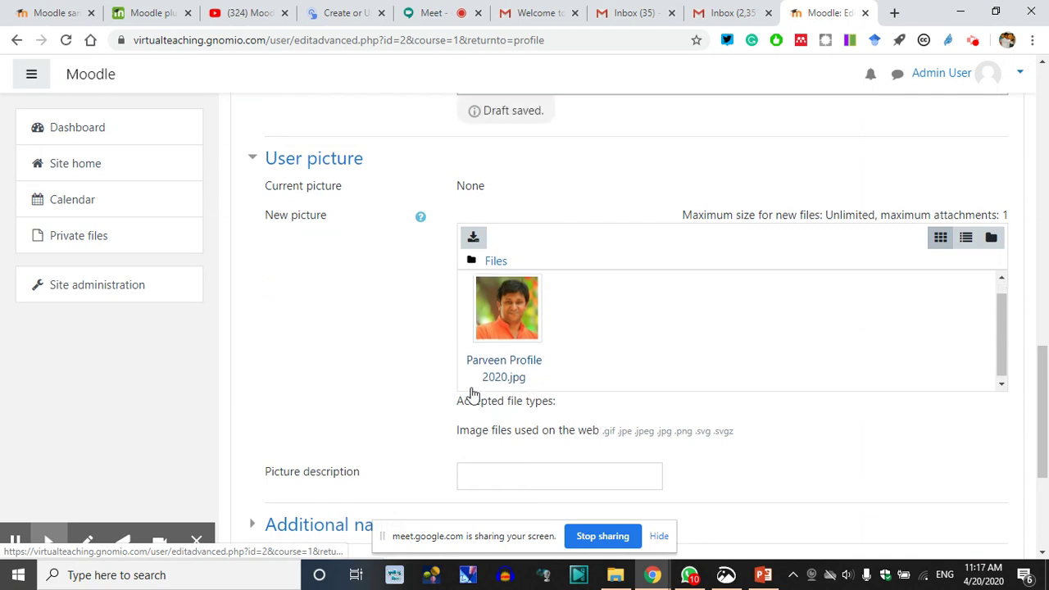
Save the profile changes and review the updated profile page with the new photo
scroll(348, 412, "down", 3)
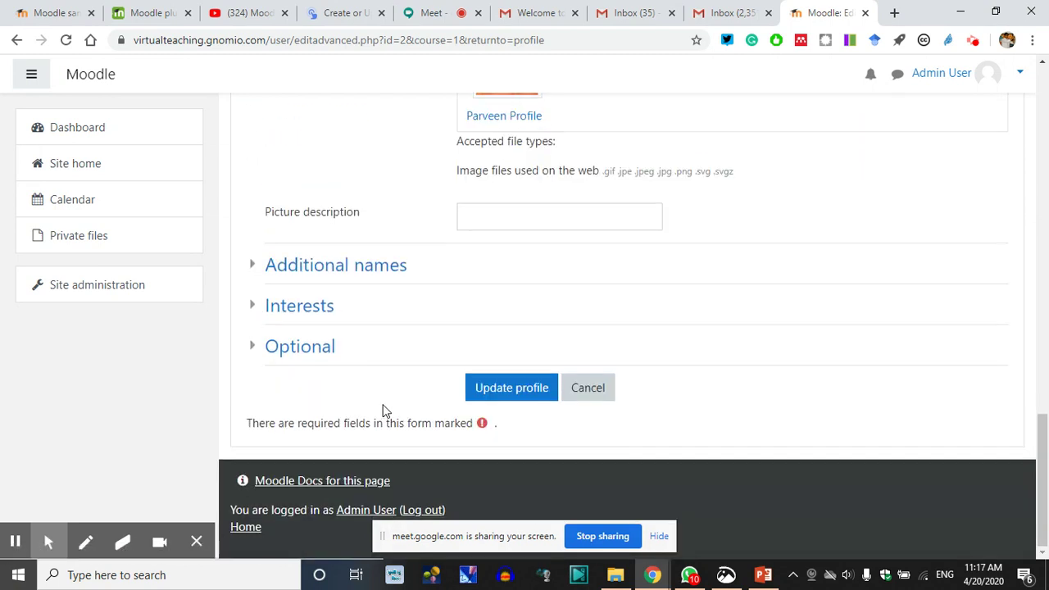
left_click(506, 395)
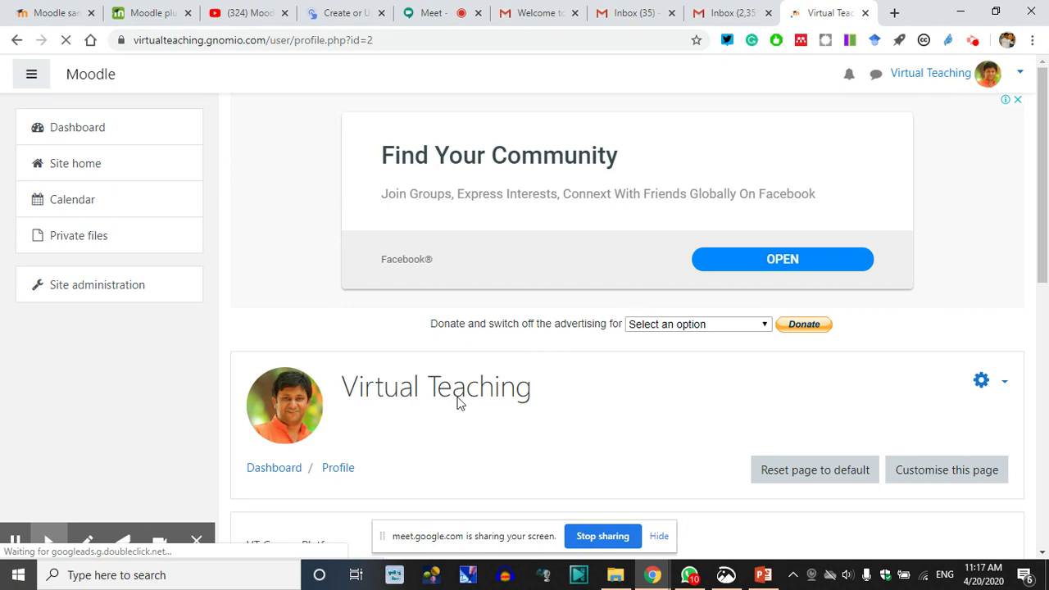
scroll(456, 401, "down", 3)
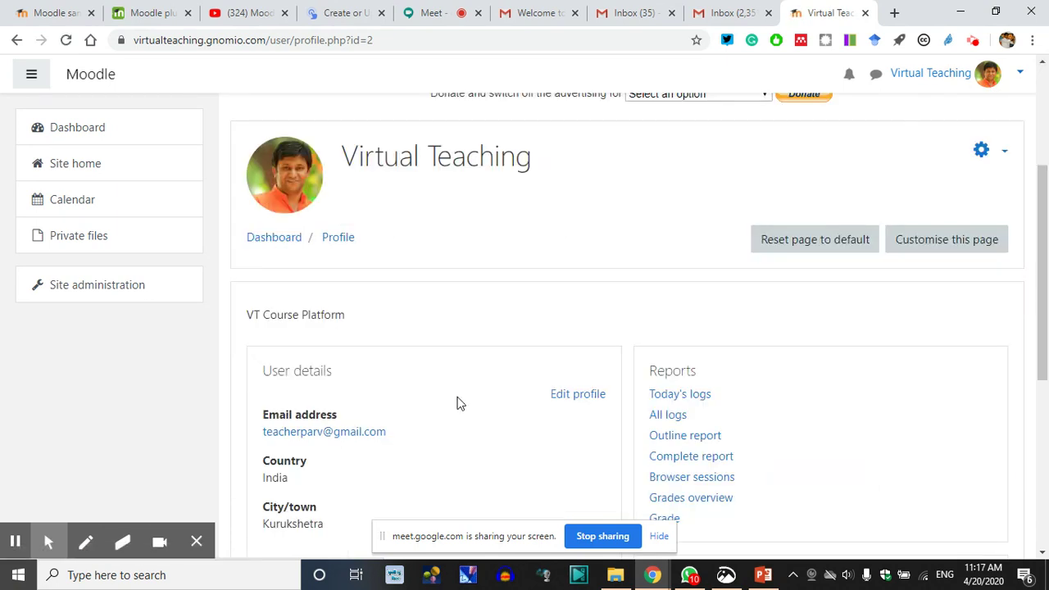
scroll(441, 411, "down", 4)
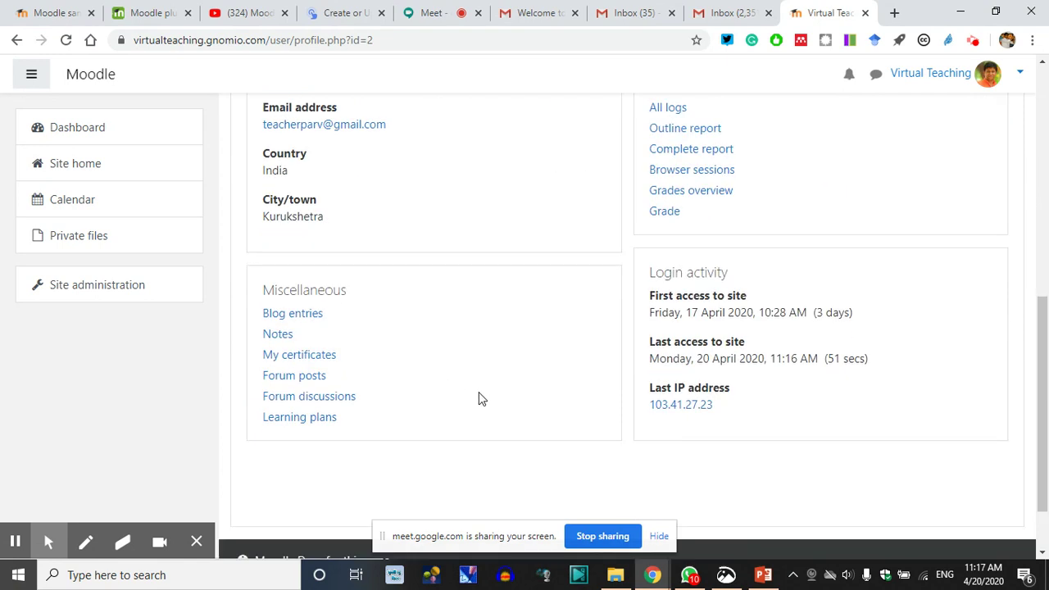
scroll(528, 383, "up", 7)
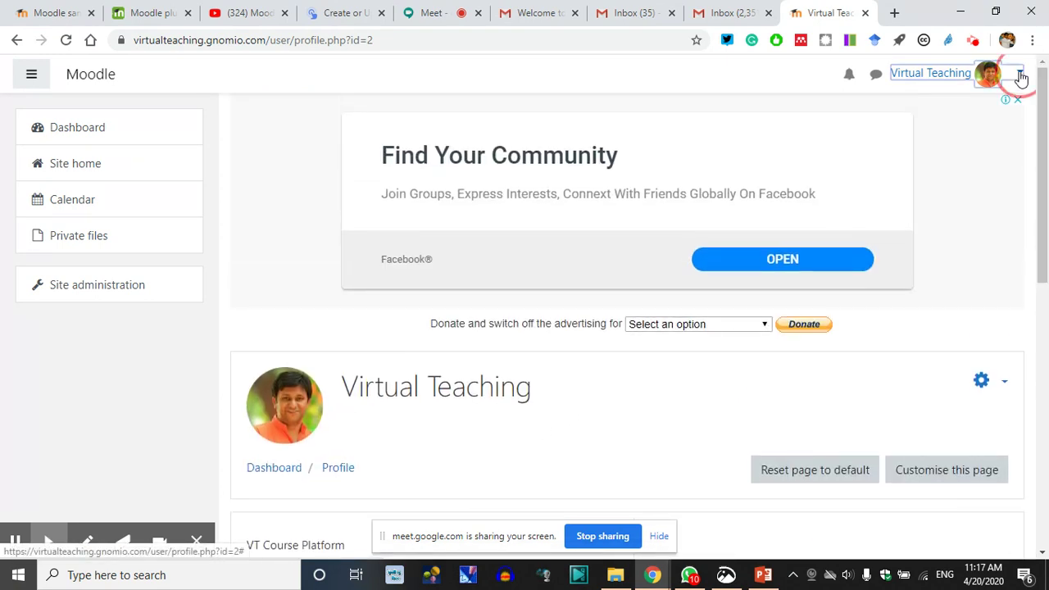
Go to the Dashboard and look over the Course overview, Private files, Online users, badges and Calendar blocks
left_click(1020, 76)
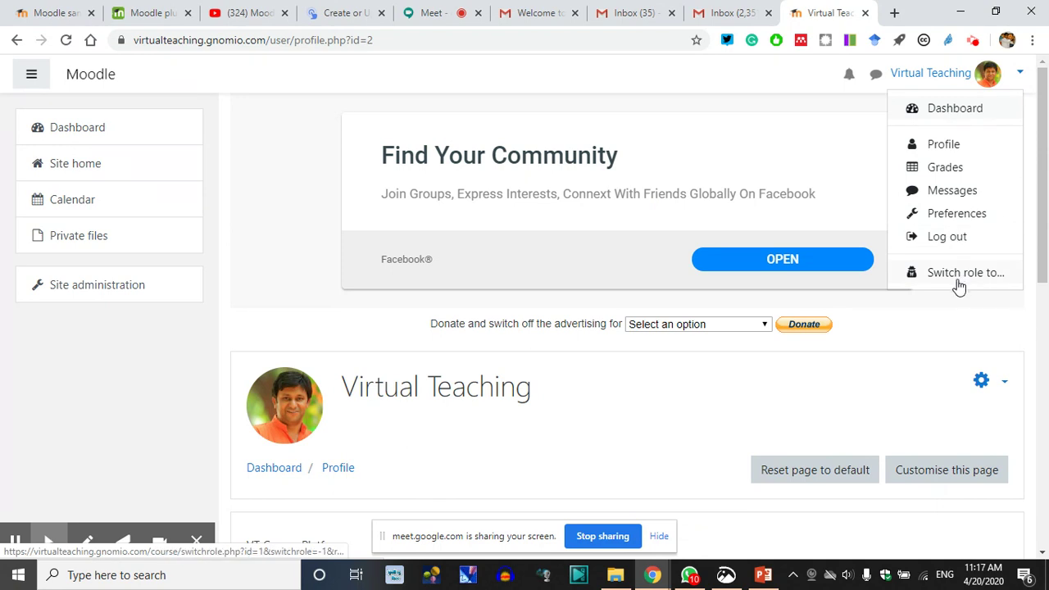
left_click(955, 111)
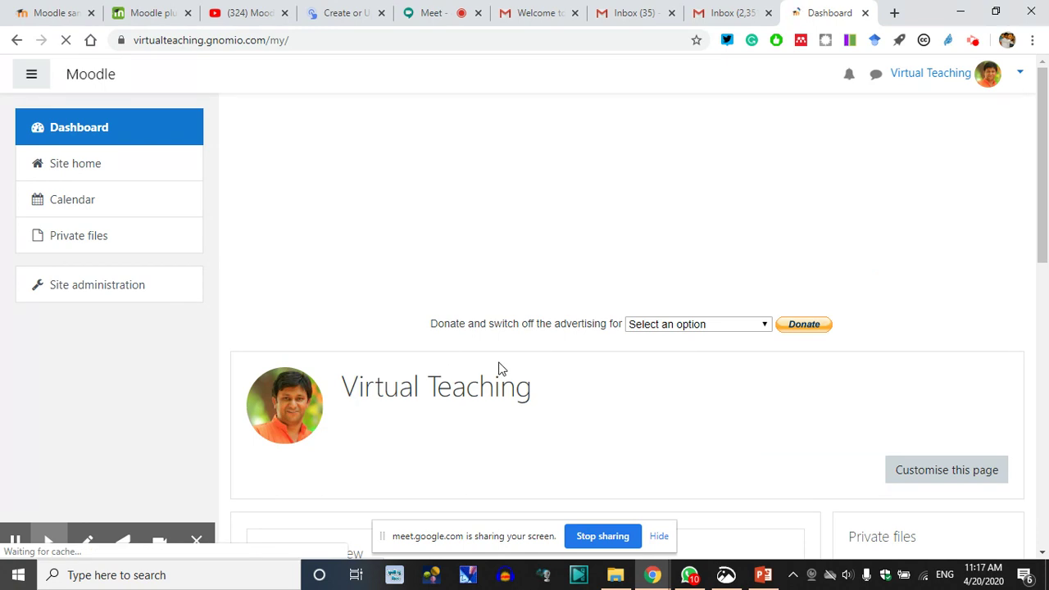
scroll(502, 369, "down", 3)
scroll(502, 369, "down", 2)
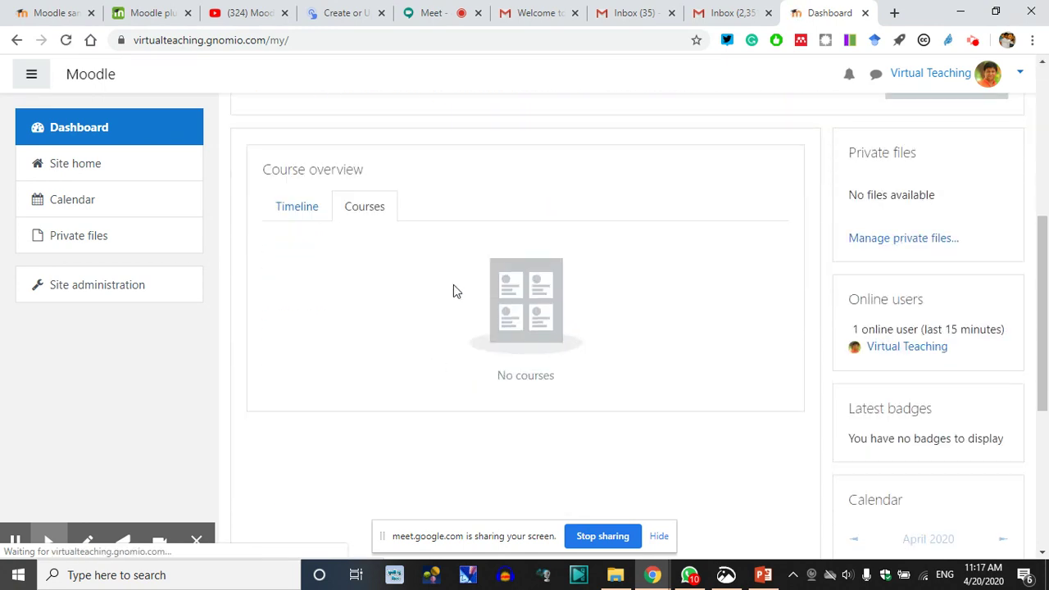
left_click(564, 403)
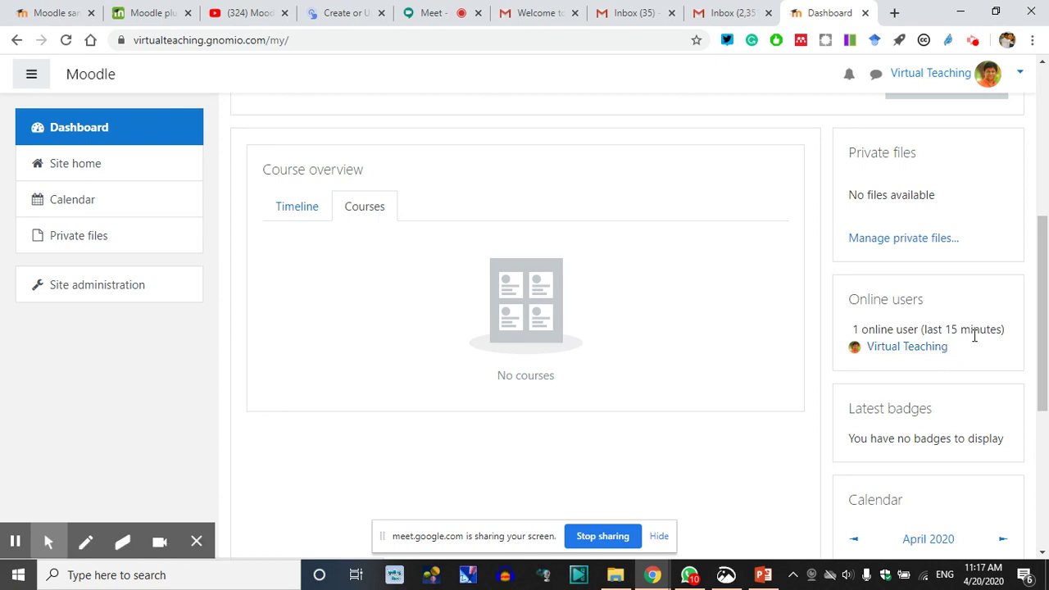
scroll(974, 335, "down", 1)
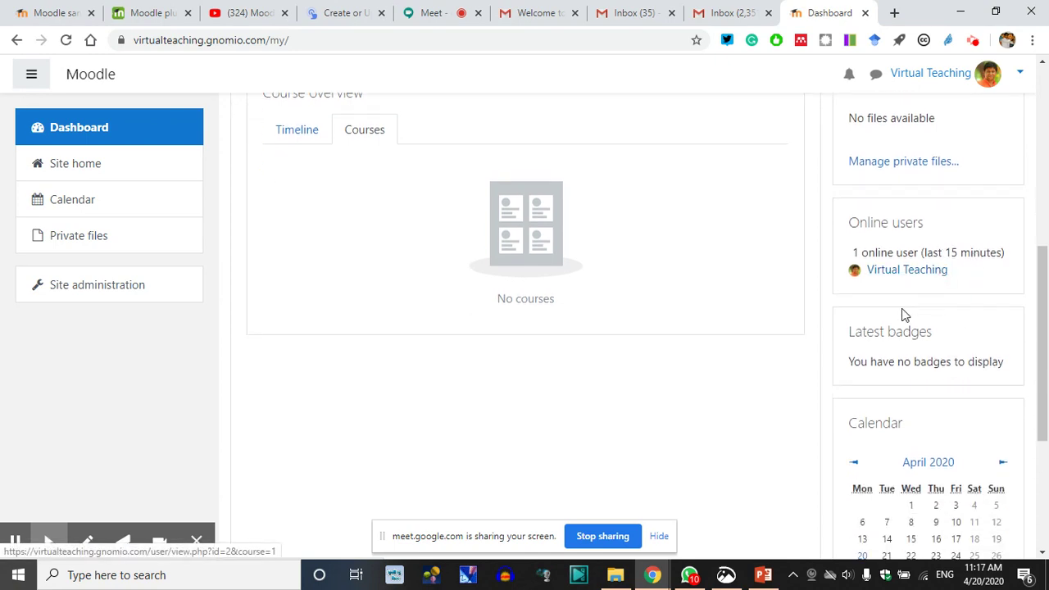
scroll(871, 319, "down", 3)
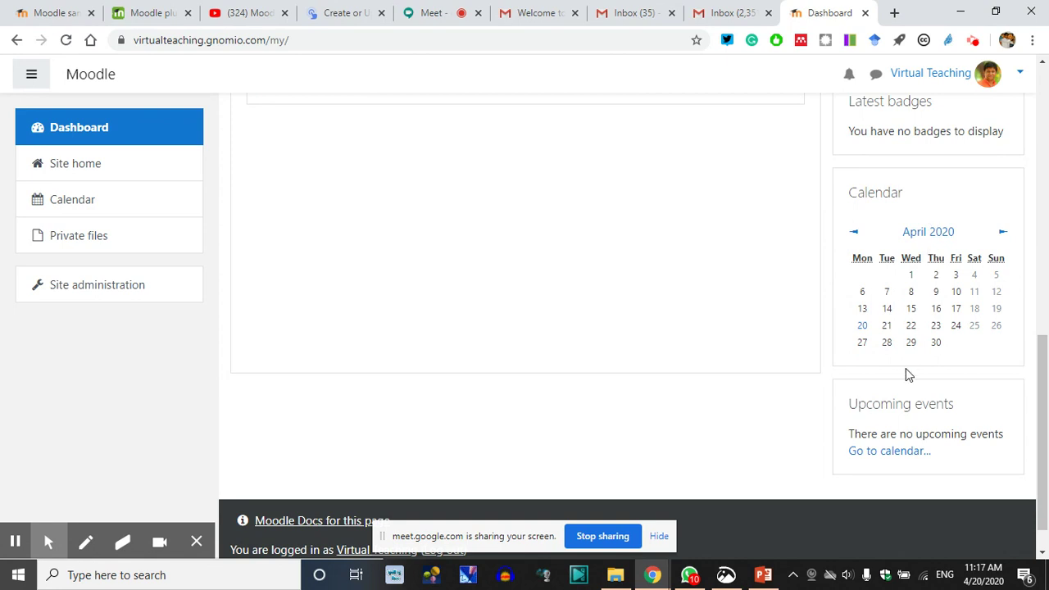
scroll(909, 360, "up", 10)
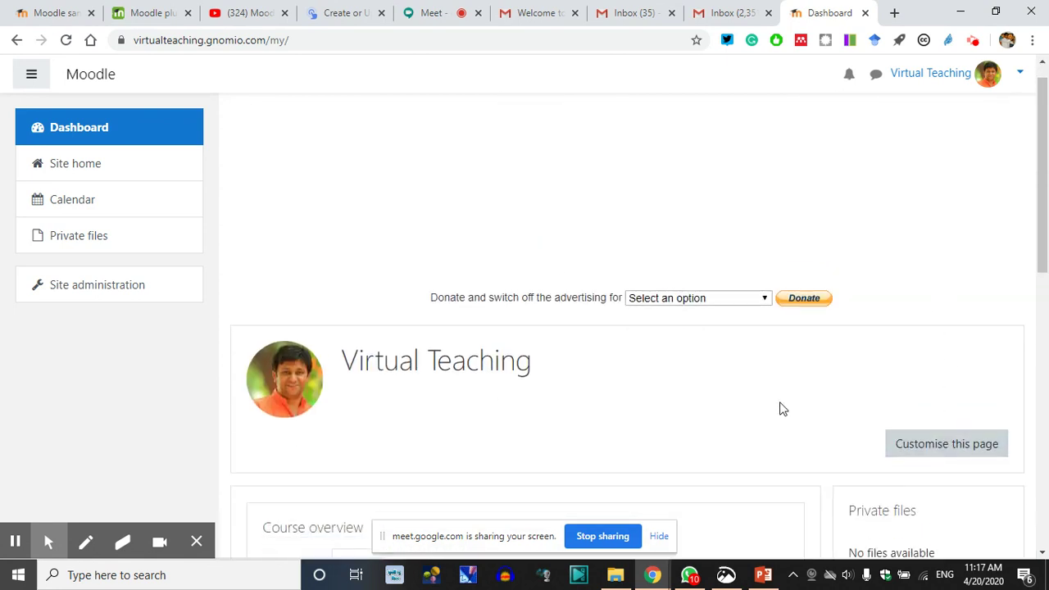
scroll(730, 435, "down", 3)
scroll(450, 294, "up", 3)
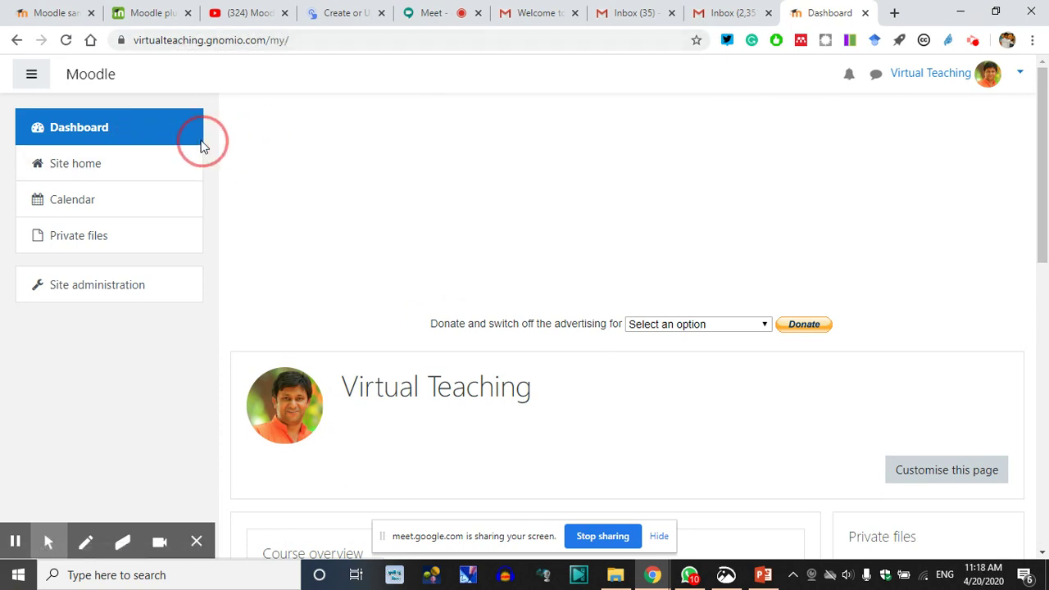
Rearrange the dashboard, moving Online users into the main column and Course overview above it
left_click(978, 473)
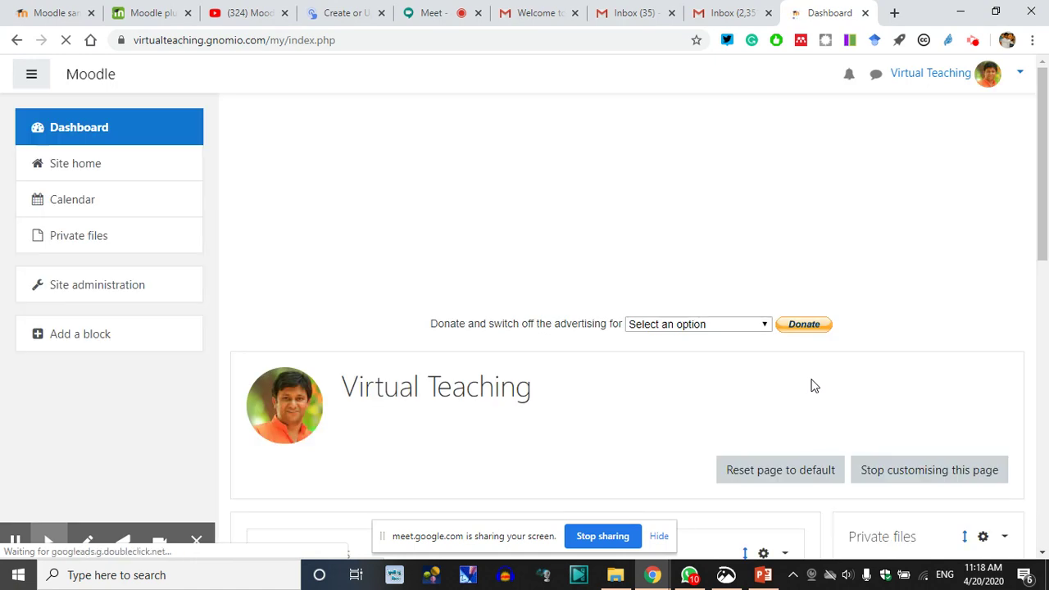
scroll(867, 466, "down", 2)
scroll(867, 466, "down", 4)
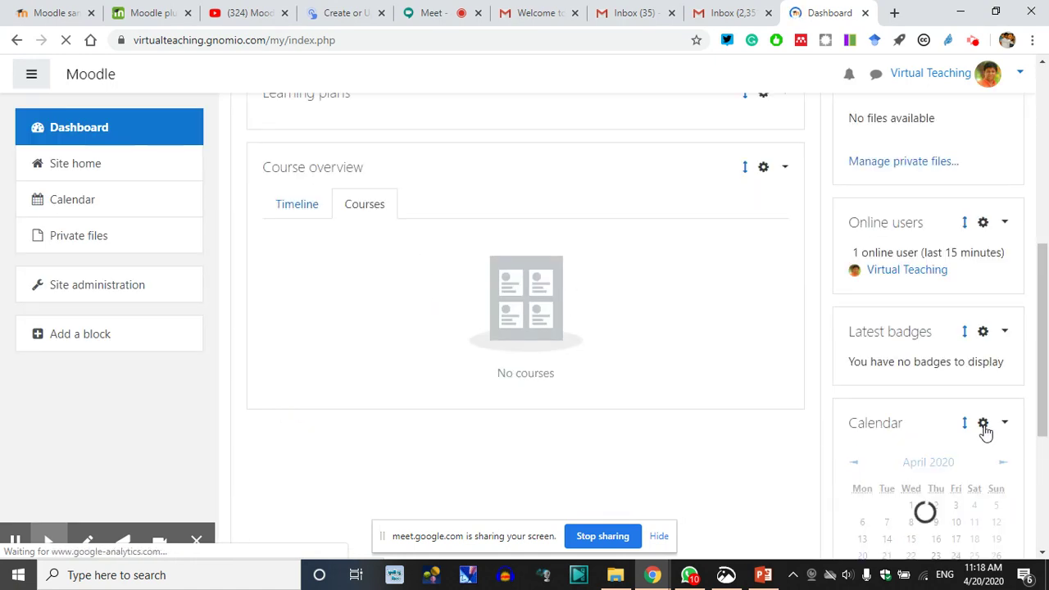
left_click_drag(965, 423, 940, 143)
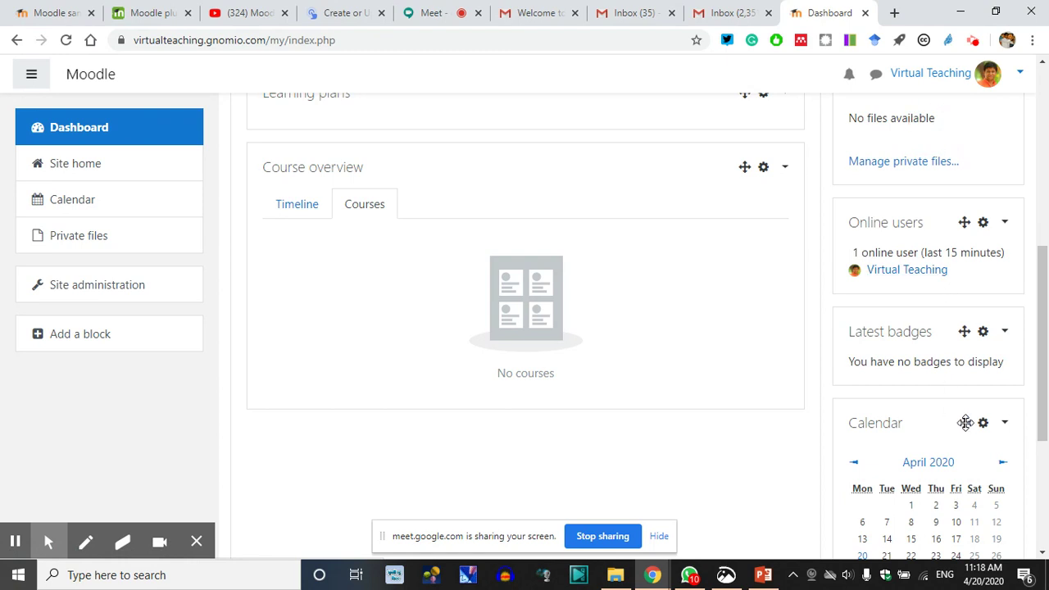
left_click_drag(964, 423, 969, 334)
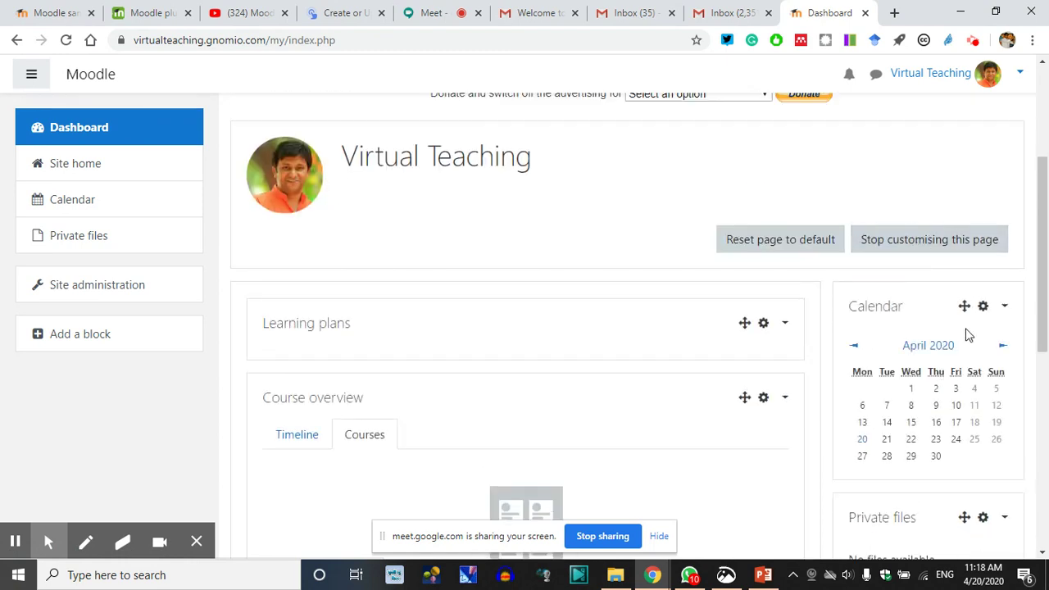
scroll(924, 370, "down", 5)
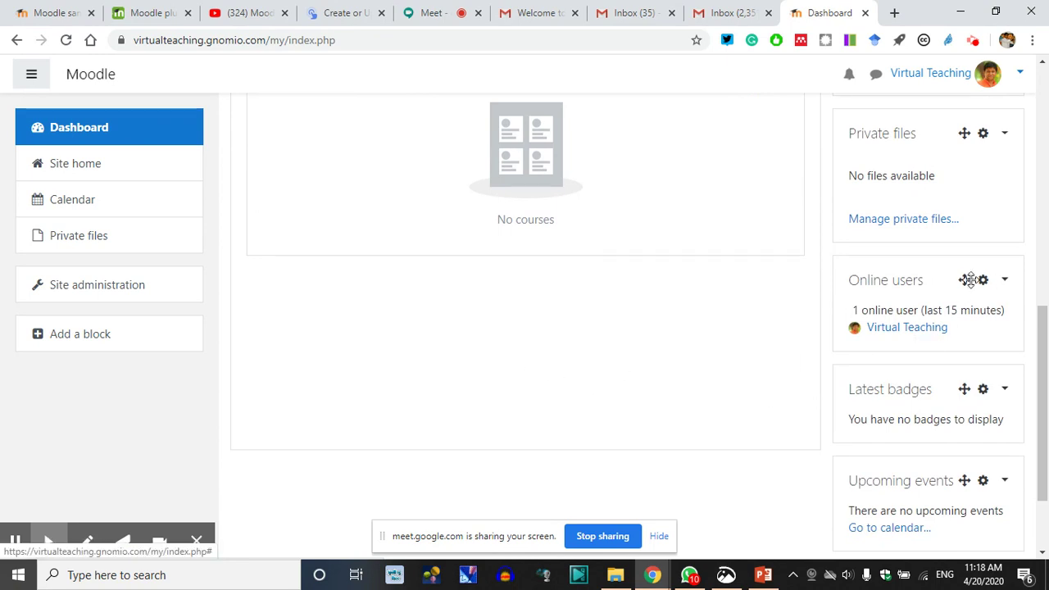
left_click_drag(964, 280, 413, 310)
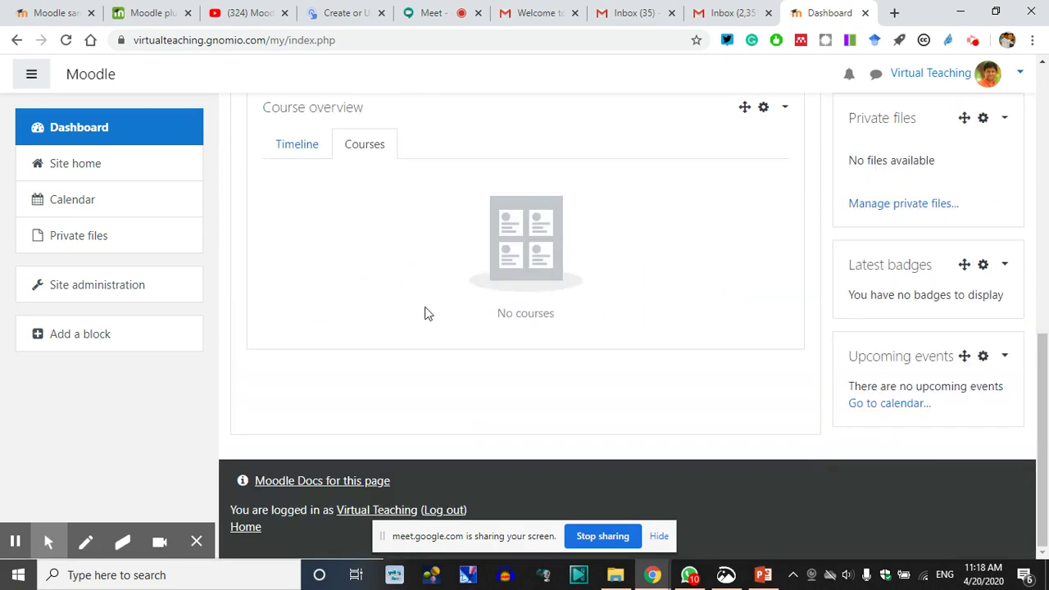
scroll(814, 376, "up", 4)
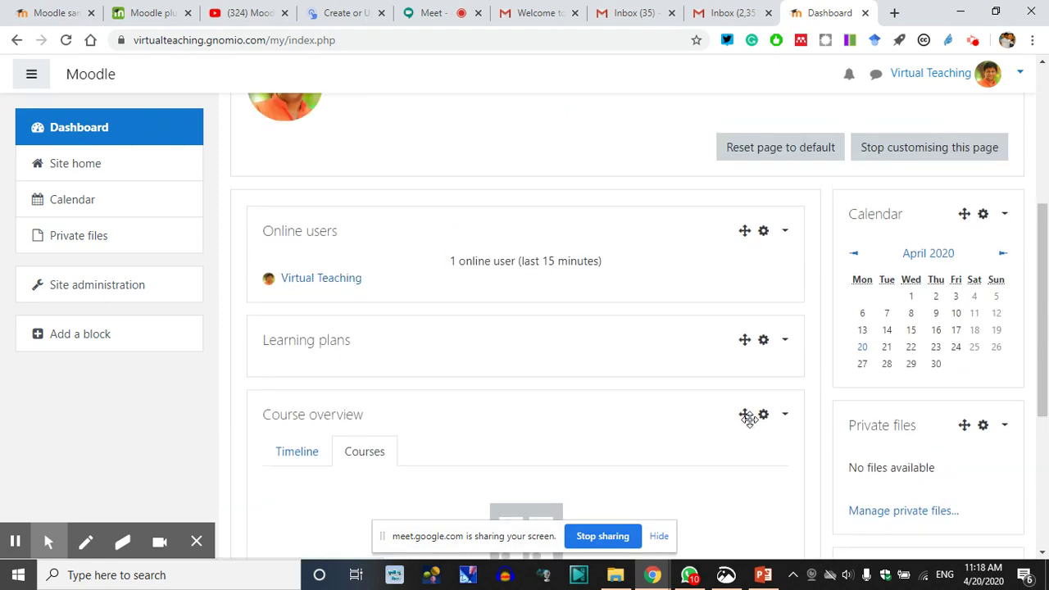
left_click_drag(745, 415, 745, 232)
scroll(763, 334, "up", 1)
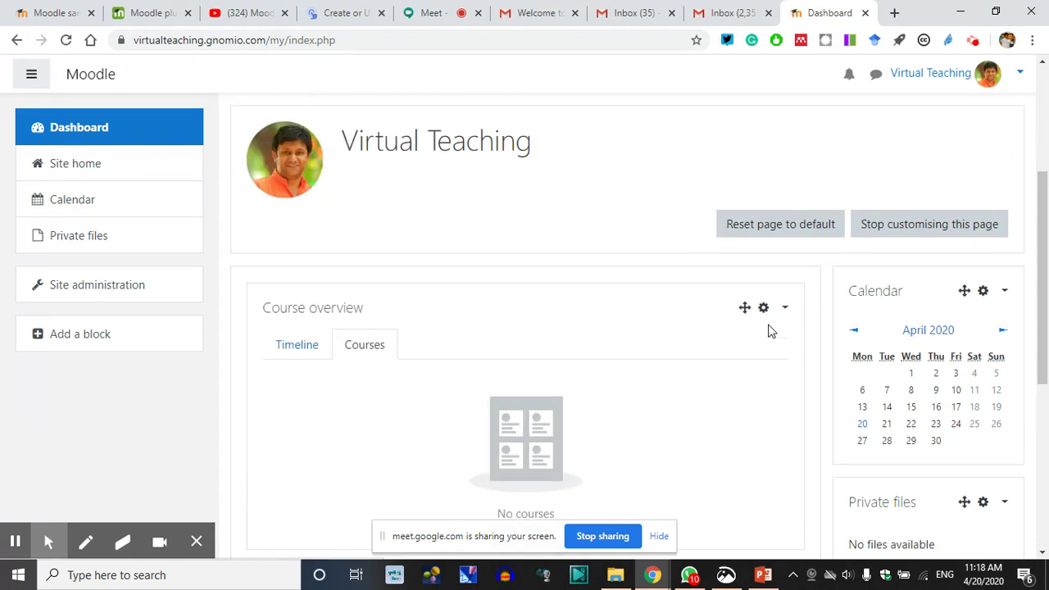
left_click(914, 233)
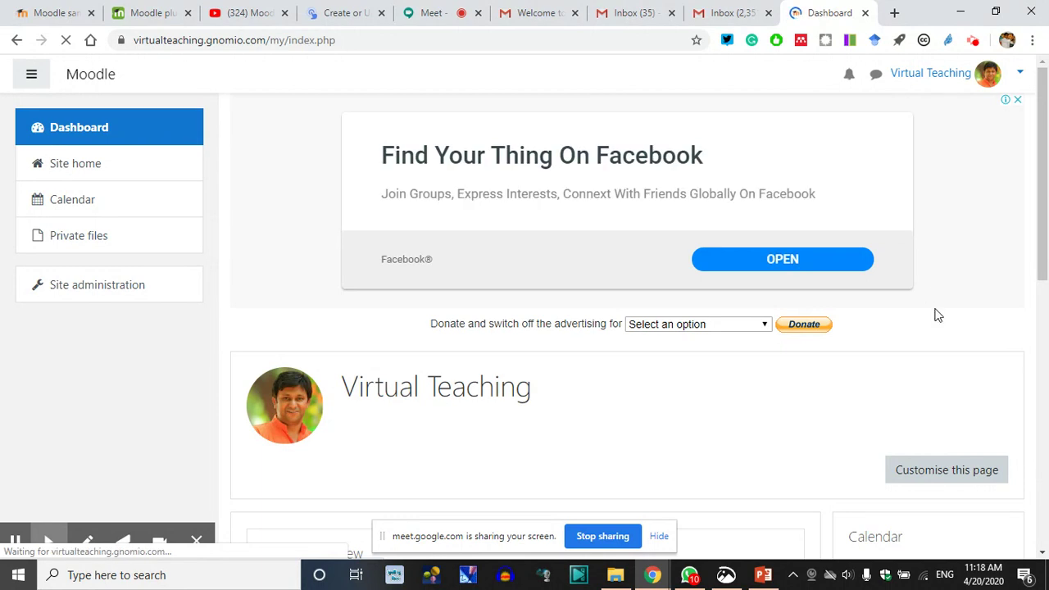
Re-check the dashboard layout in customising mode, then go to Private files
scroll(851, 371, "down", 1)
scroll(851, 371, "down", 2)
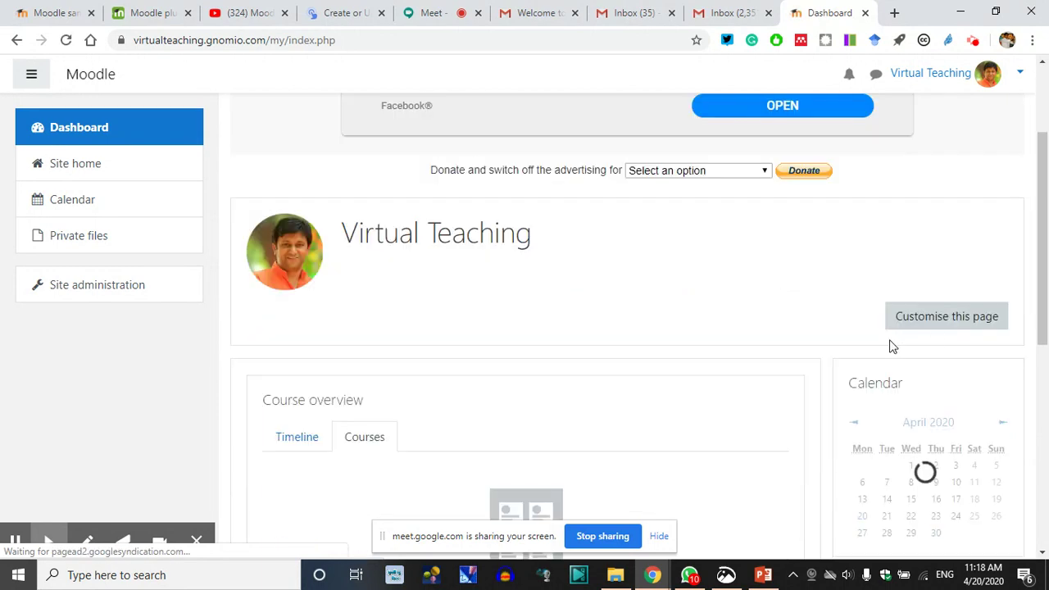
left_click(947, 322)
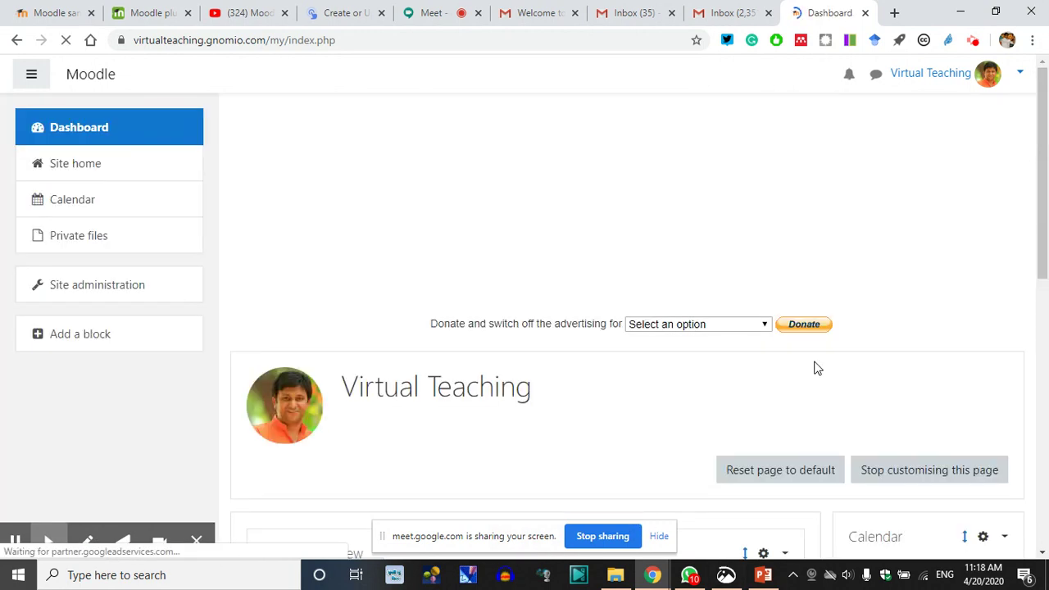
scroll(604, 438, "down", 3)
scroll(724, 399, "down", 3)
scroll(883, 440, "up", 3)
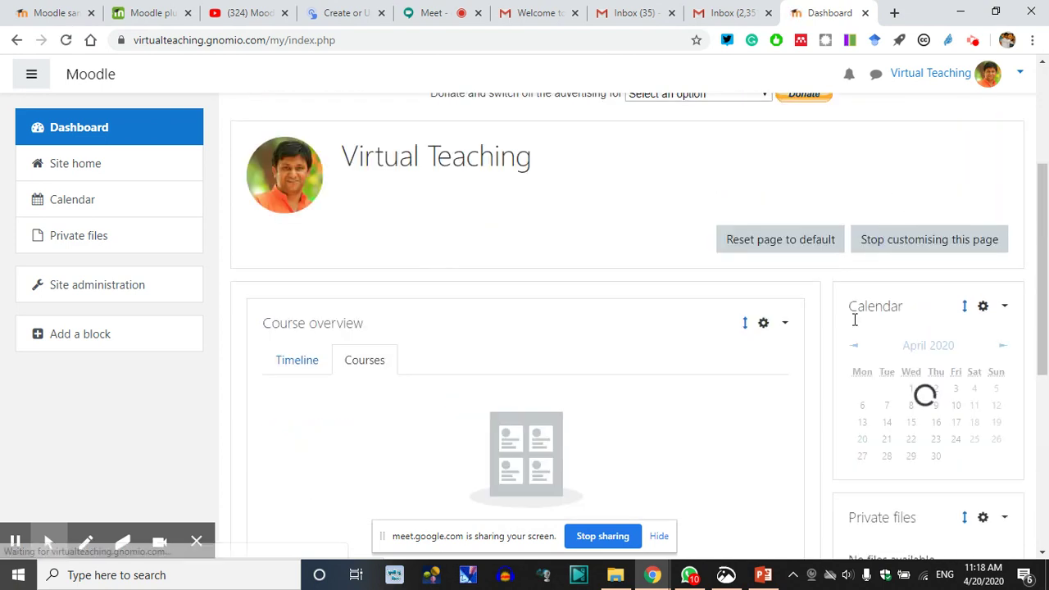
left_click(944, 254)
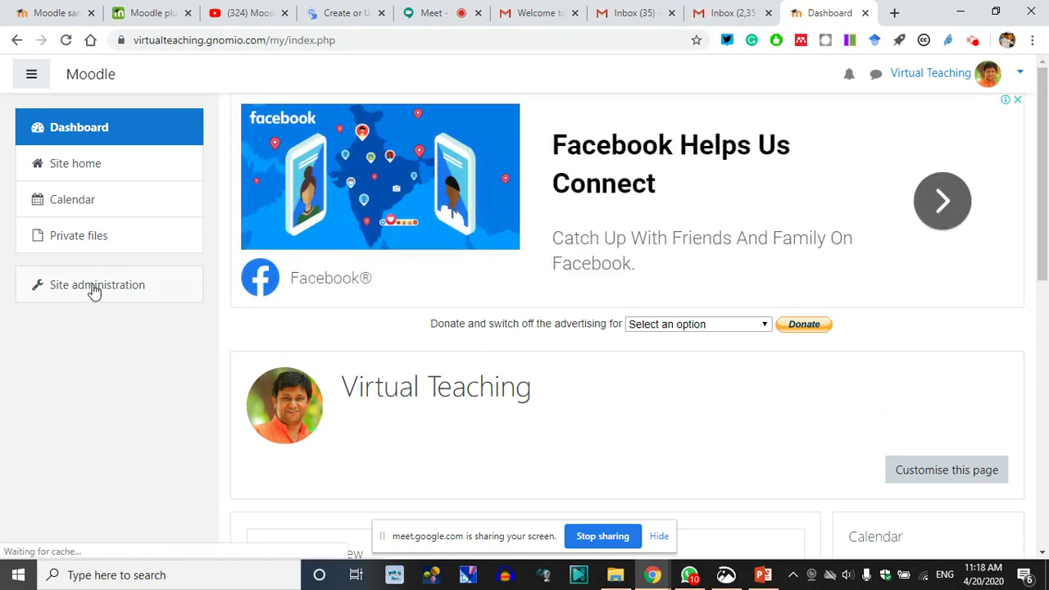
left_click(93, 237)
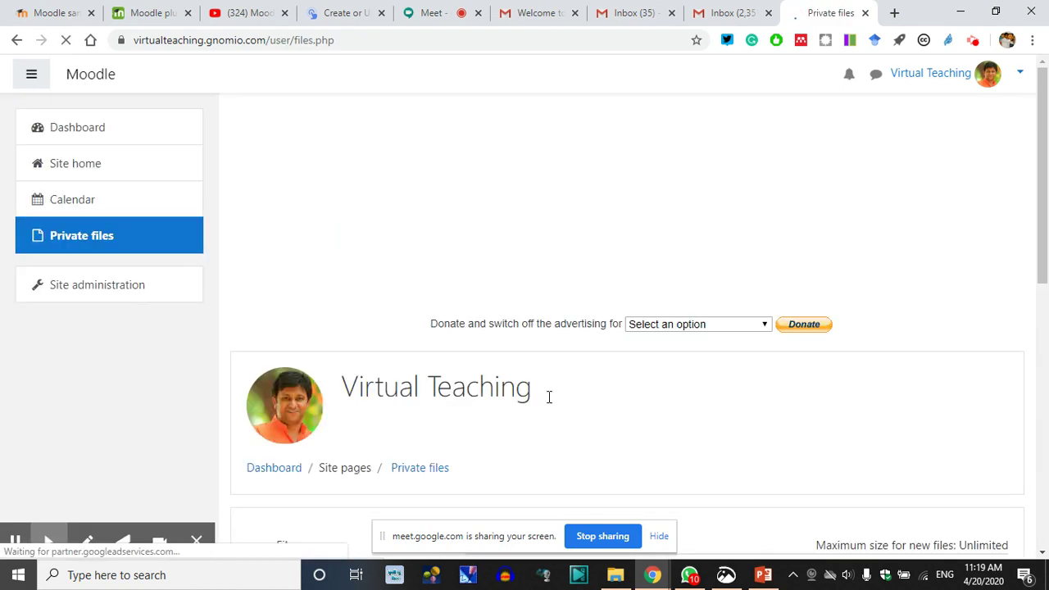
Highlight the Unlimited maximum size for new files in the empty Private files area
scroll(548, 399, "down", 3)
scroll(552, 401, "down", 2)
scroll(557, 402, "up", 2)
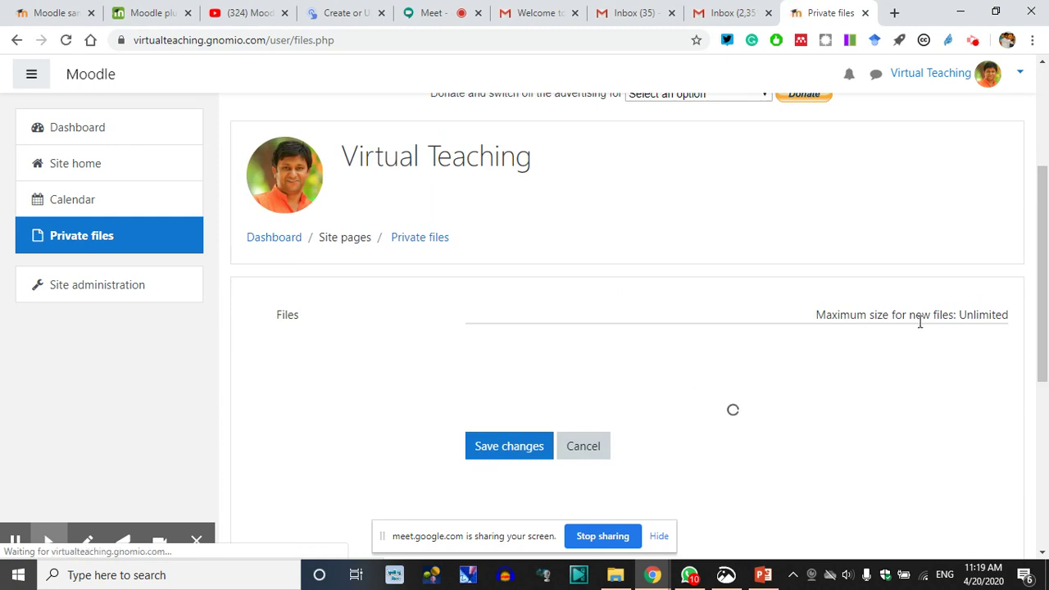
left_click_drag(818, 314, 959, 374)
left_click(839, 243)
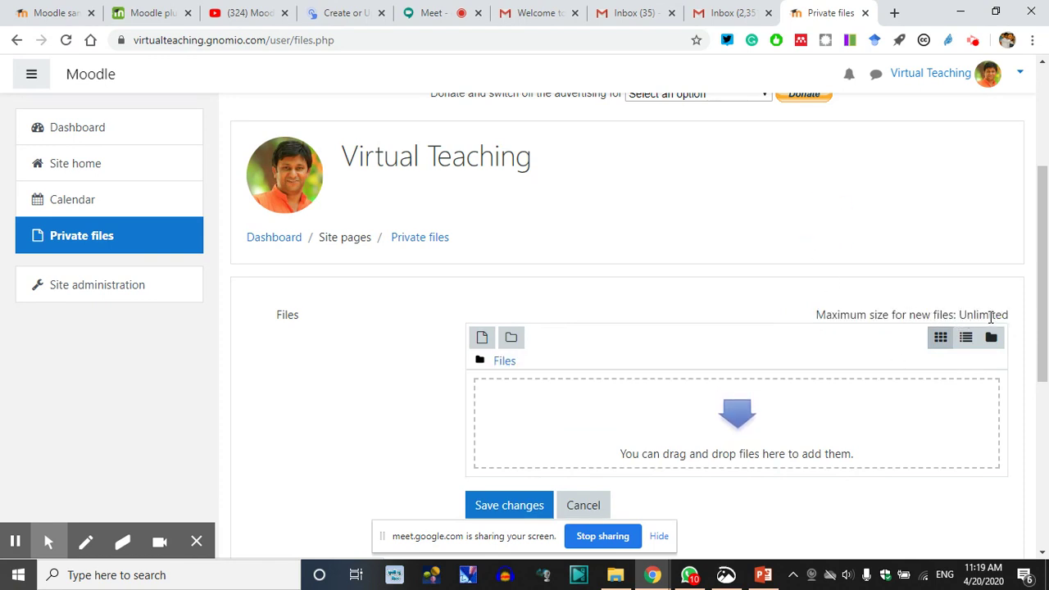
double_click(987, 315)
left_click(875, 215)
double_click(978, 312)
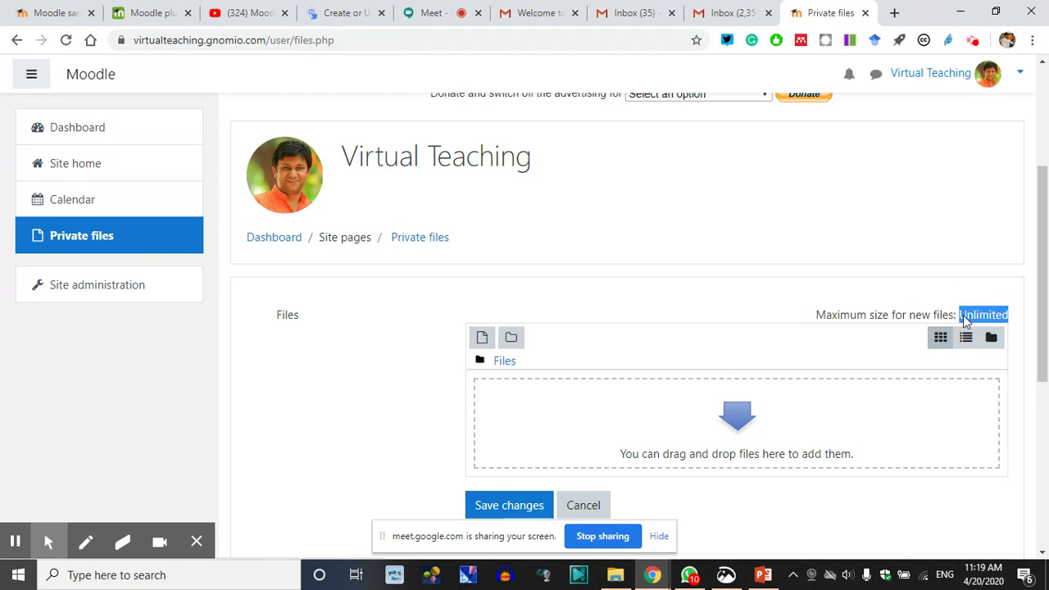
left_click(913, 320)
scroll(585, 426, "down", 2)
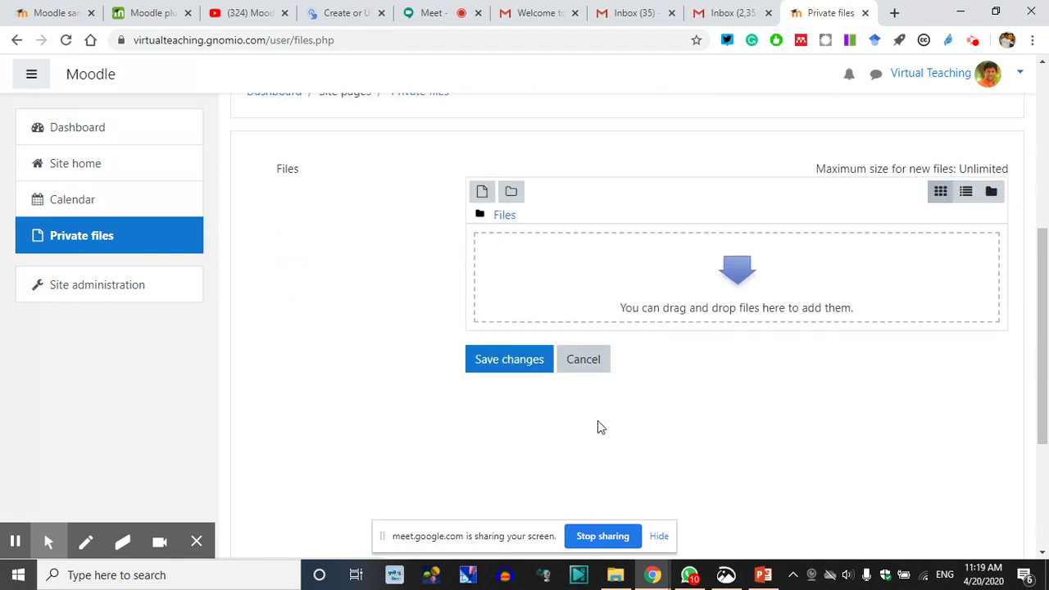
Choose the List of Resume Components document from the 20-21 April MOODLE Workshop CIT folder
left_click(482, 184)
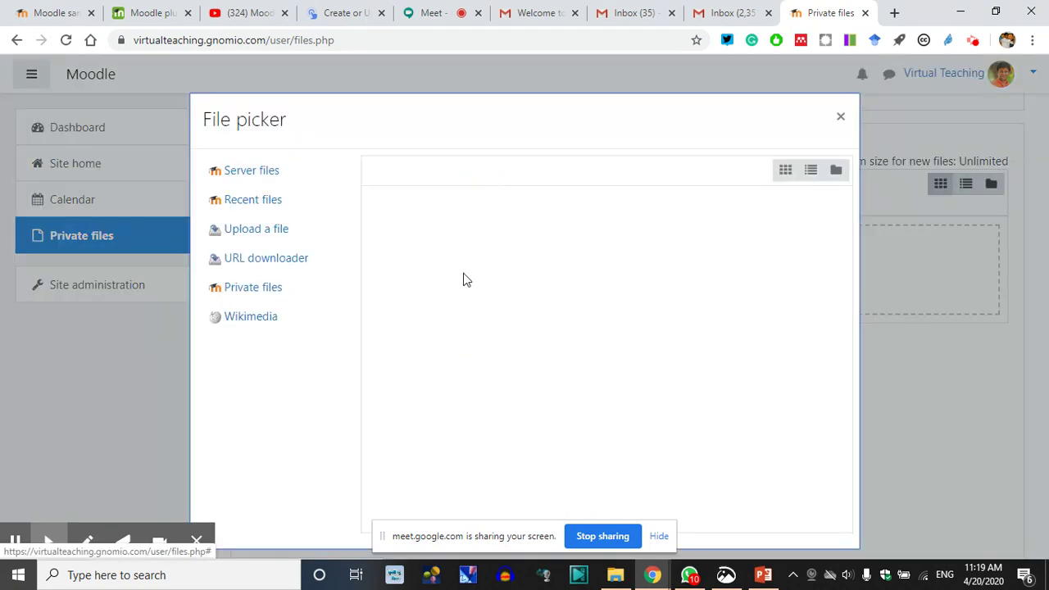
left_click(420, 272)
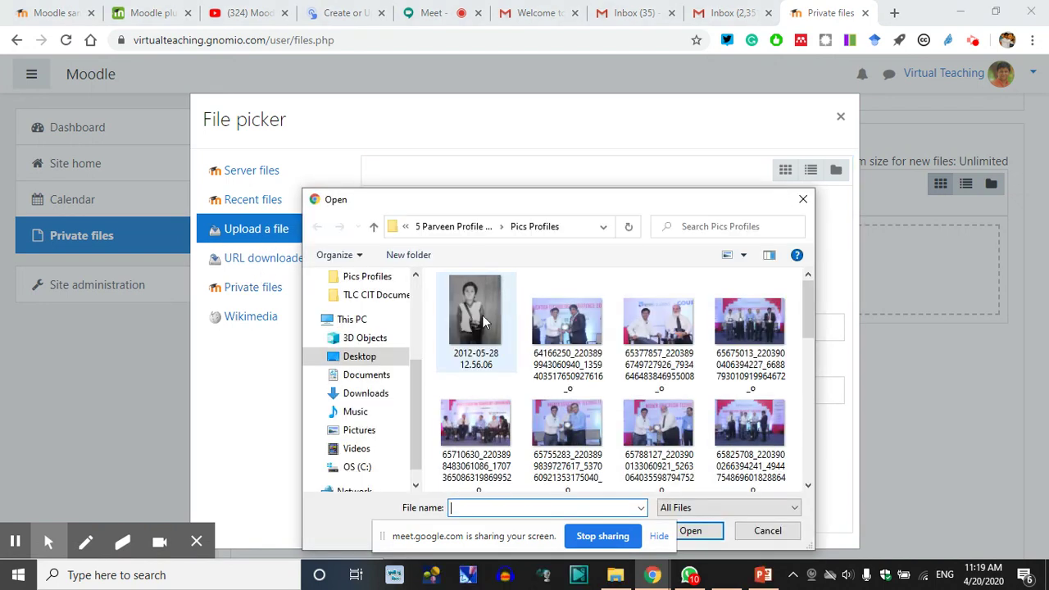
left_click(366, 375)
scroll(368, 332, "up", 2)
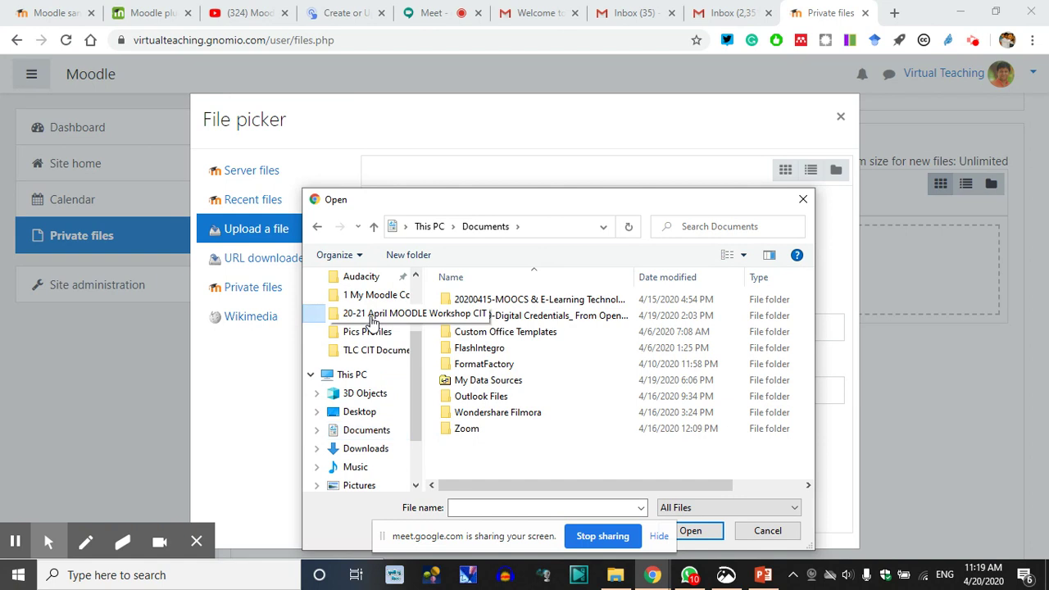
left_click(371, 315)
scroll(530, 444, "down", 1)
left_click(490, 456)
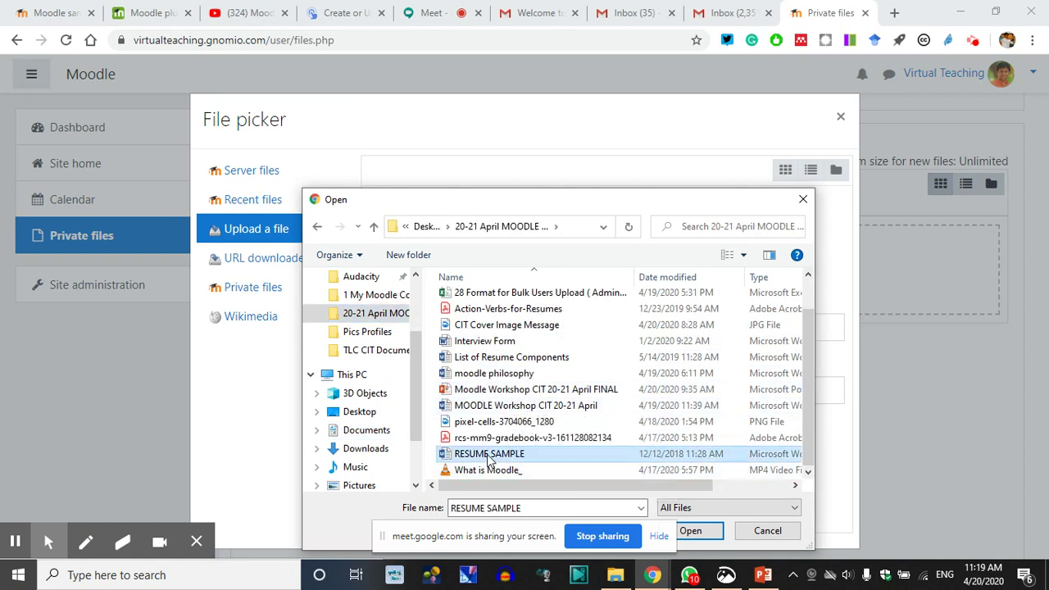
left_click(496, 361)
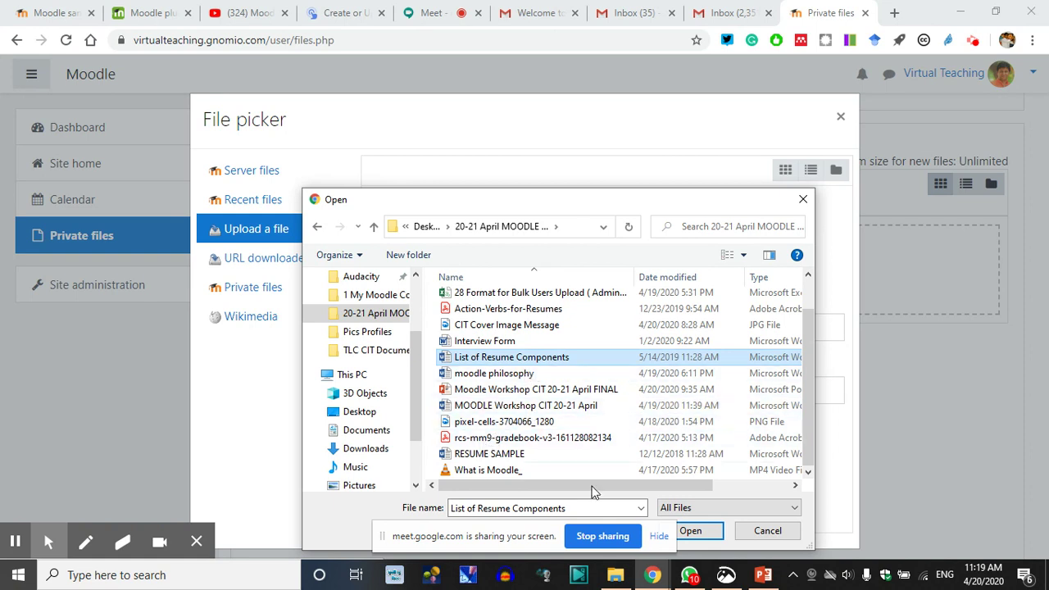
left_click_drag(679, 207, 692, 112)
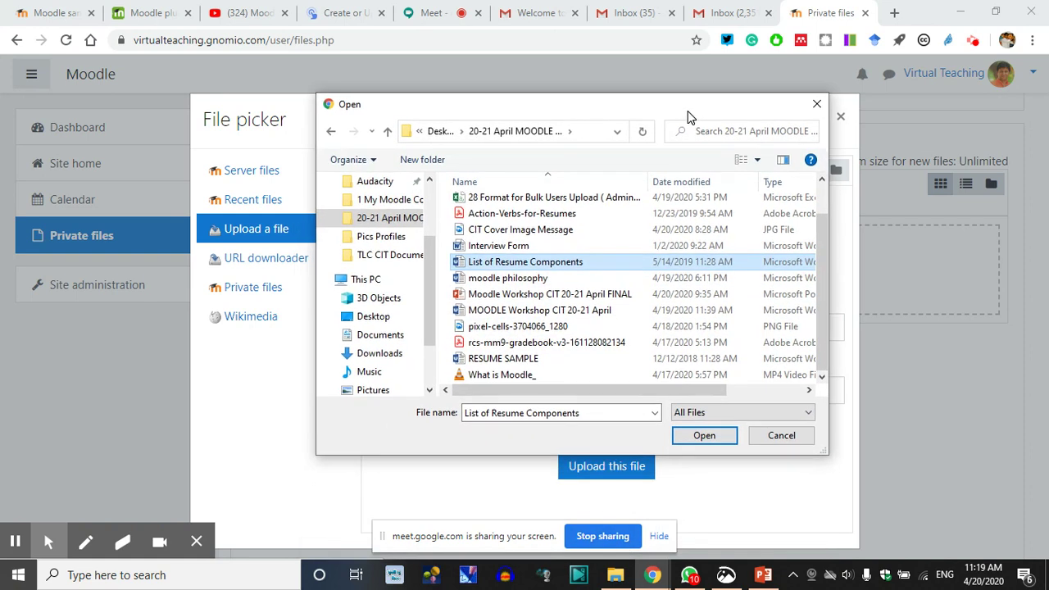
left_click(705, 443)
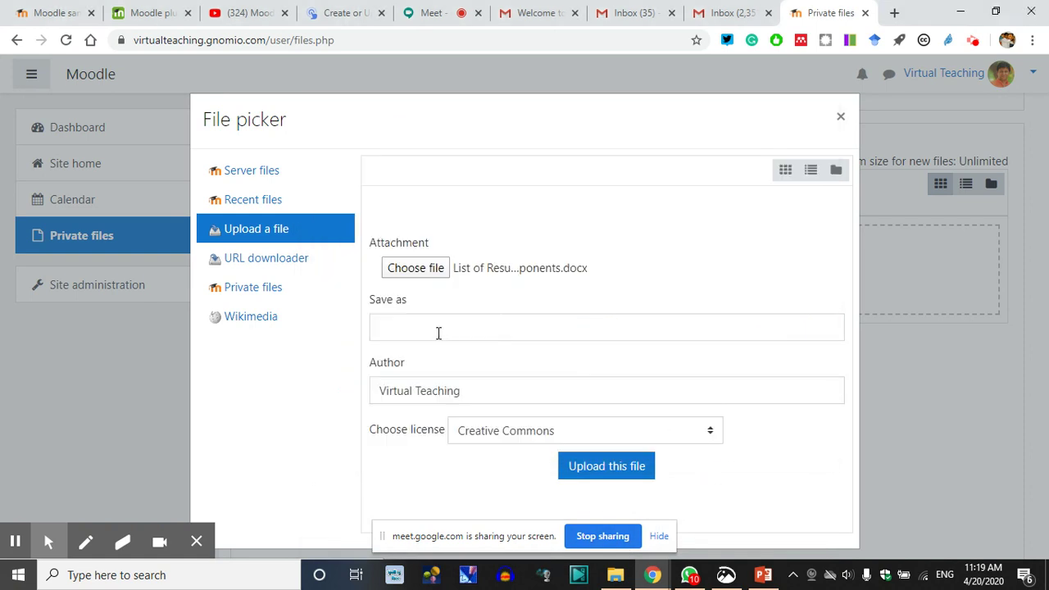
Upload the document to Private files as 'ResumeCompo' and save the changes
left_click(399, 327)
type("Resu")
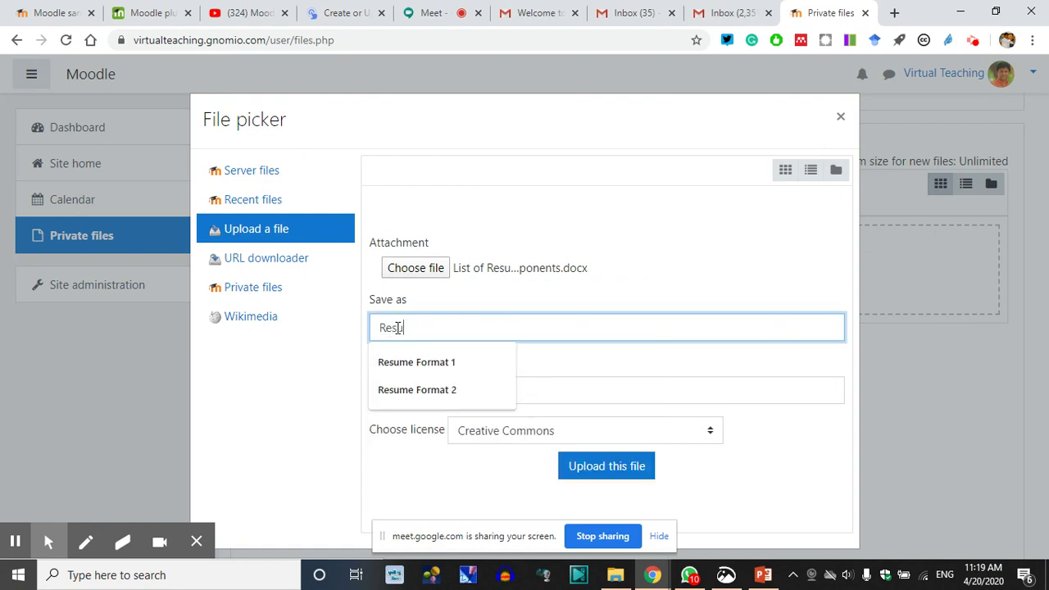
type("meCompo")
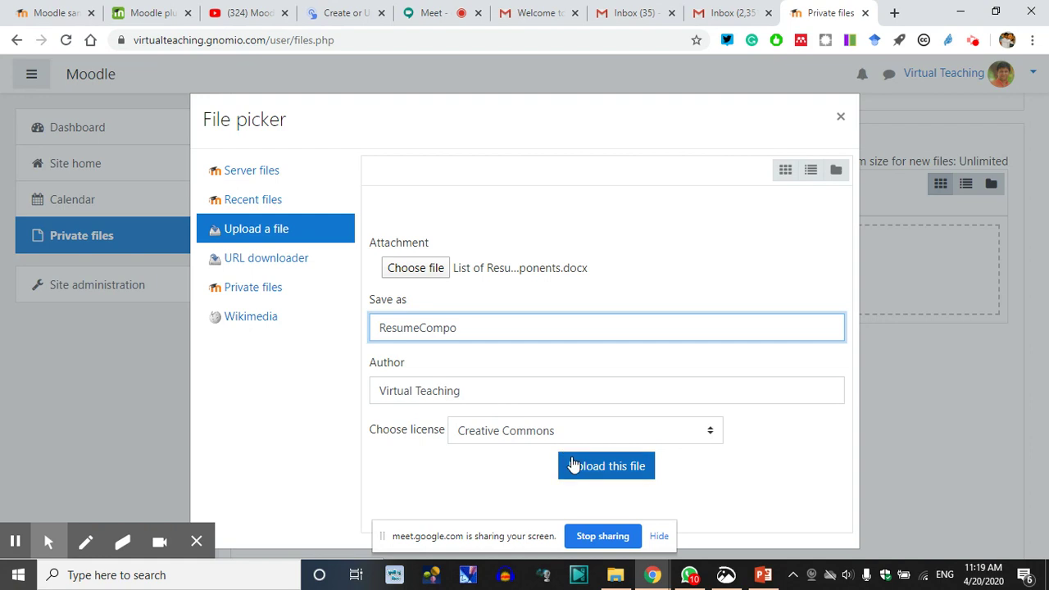
left_click(438, 390)
left_click(609, 467)
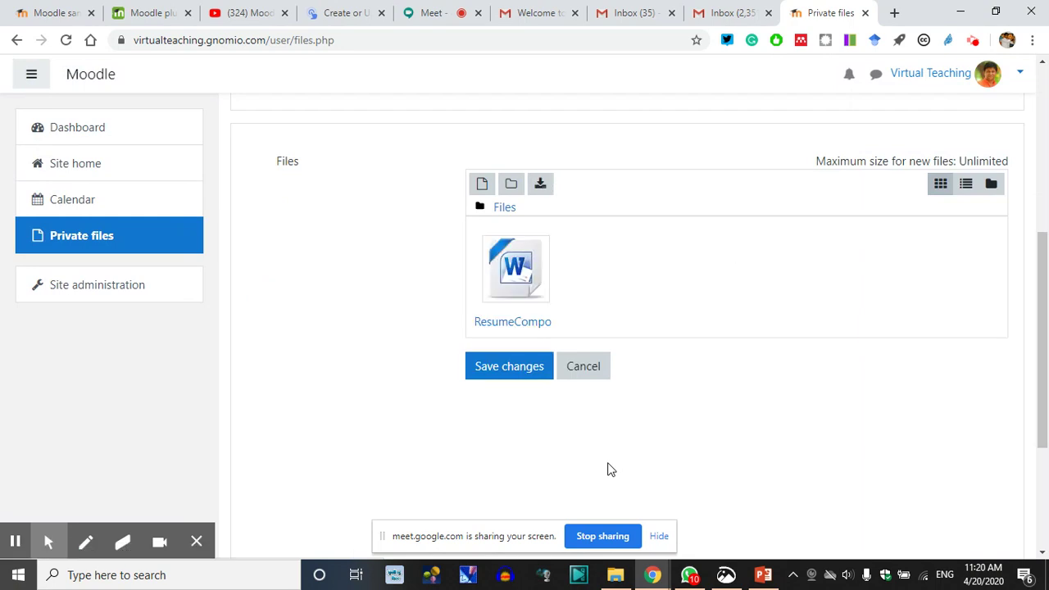
left_click(515, 369)
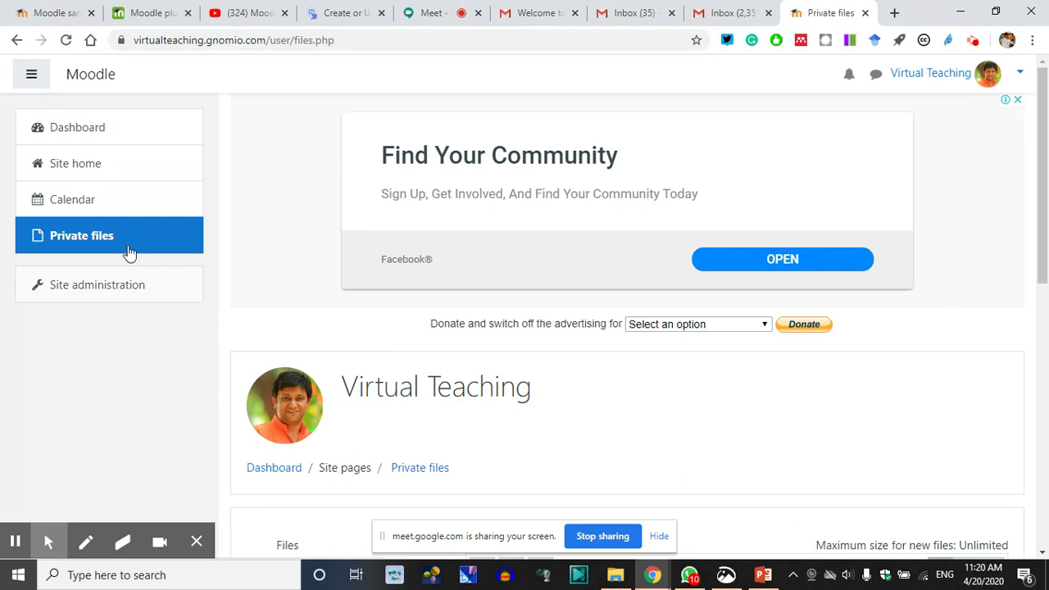
Return to the Moodle Dashboard and switch back to the Google Meet call
scroll(519, 453, "down", 3)
scroll(528, 443, "down", 1)
scroll(524, 435, "up", 4)
left_click(82, 131)
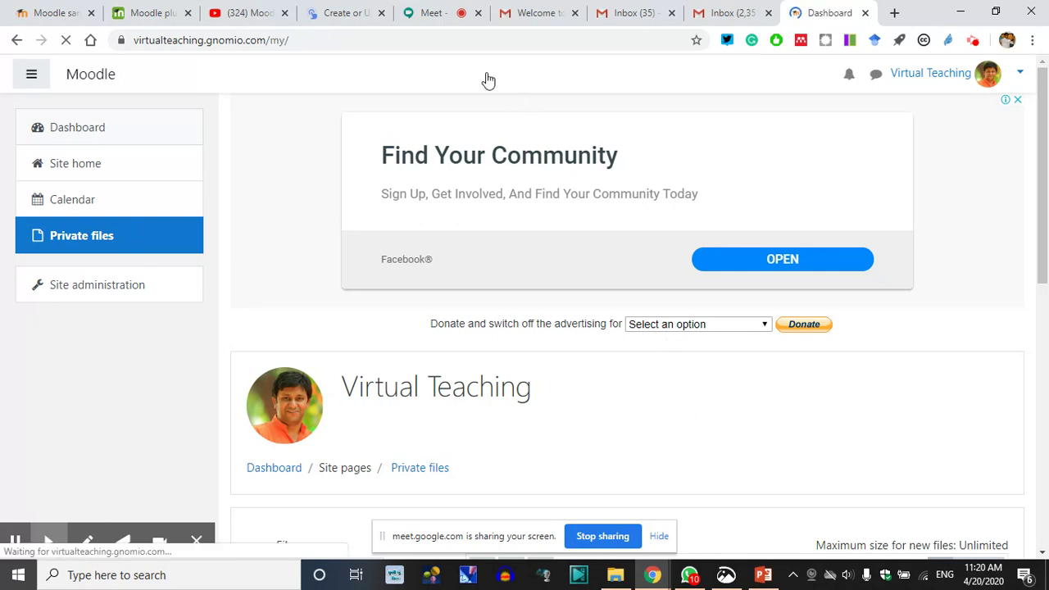
left_click(441, 13)
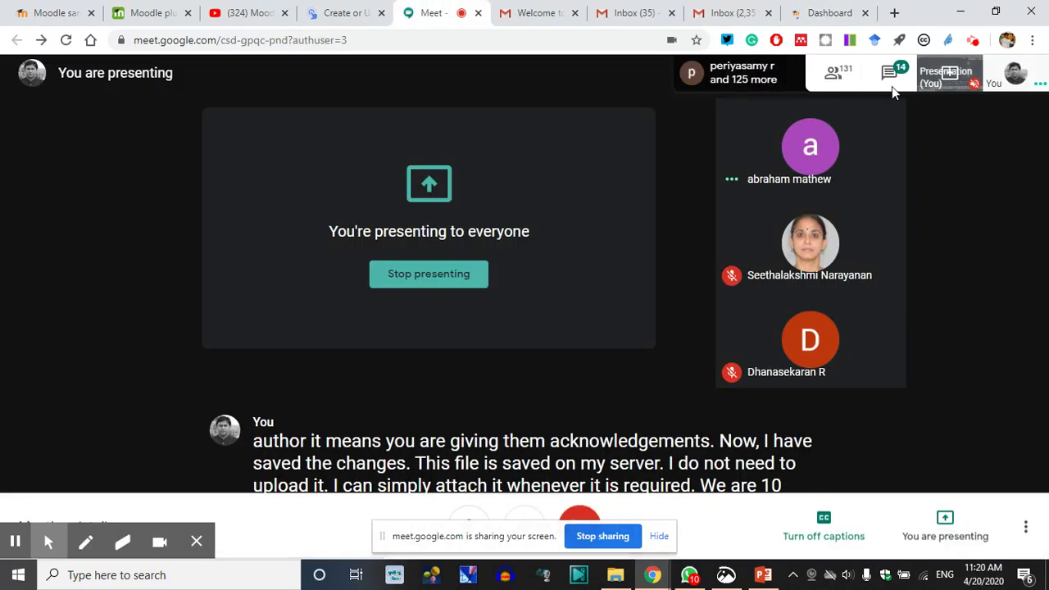
Read the meeting chat messages, briefly bringing the PowerPoint slides forward and back
left_click(889, 78)
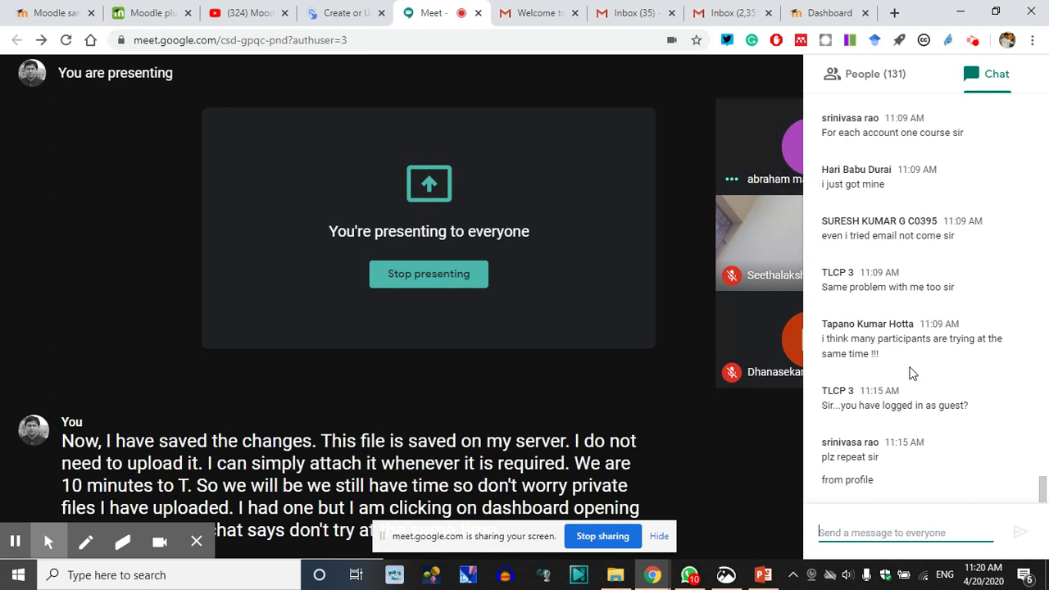
scroll(918, 333, "up", 1)
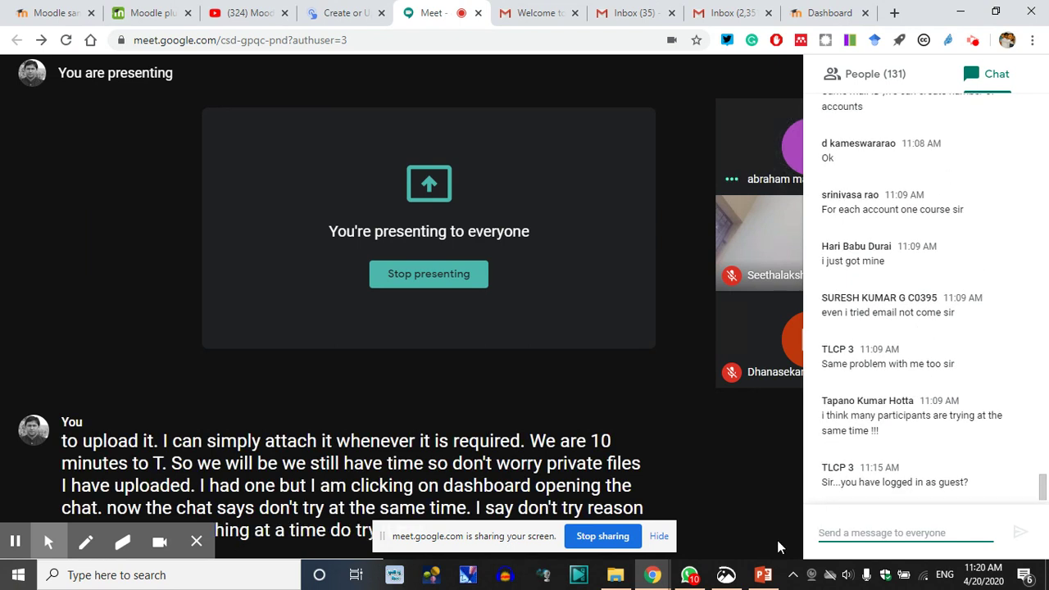
left_click(762, 576)
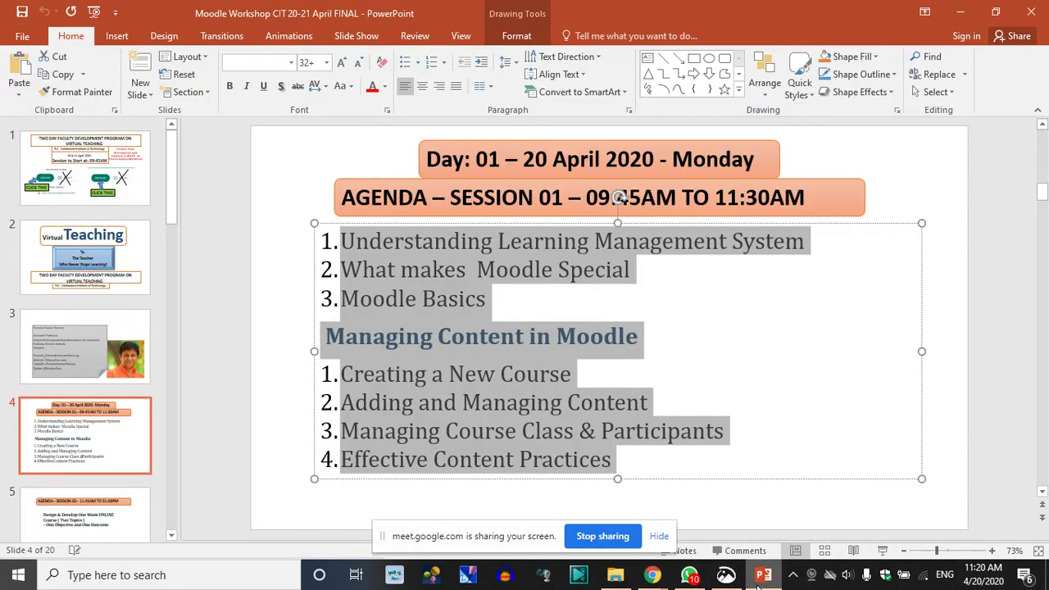
left_click(762, 576)
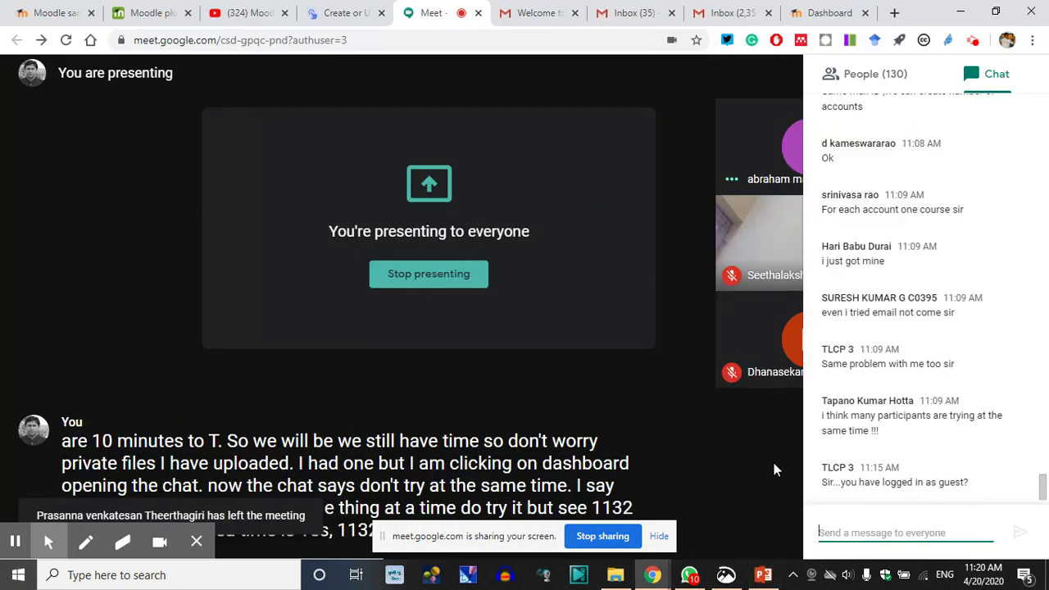
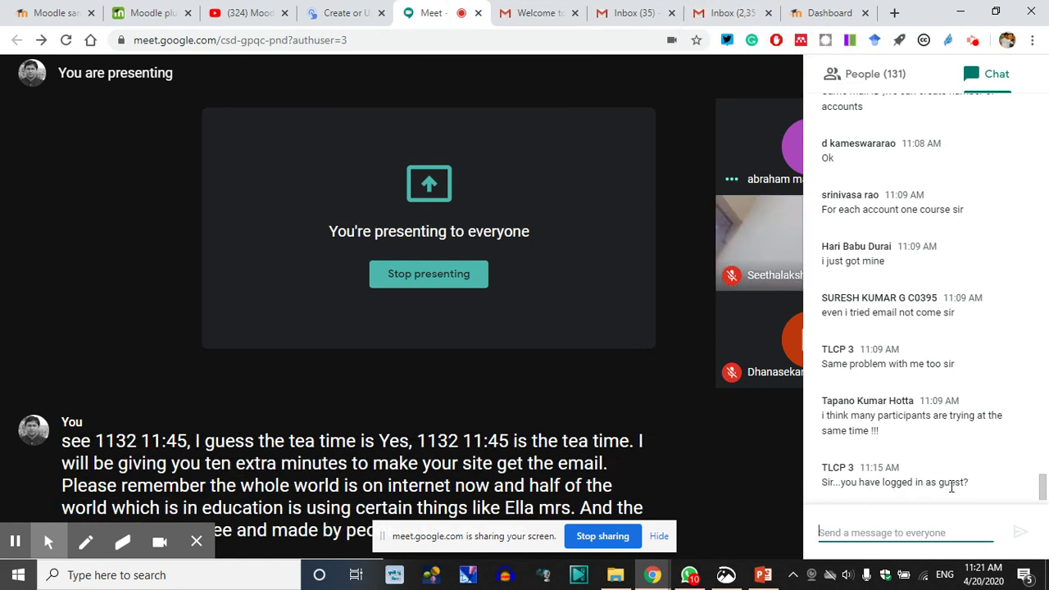
Read the chat, highlighting the guest login, email and courses-per-ID questions
left_click_drag(973, 483, 820, 486)
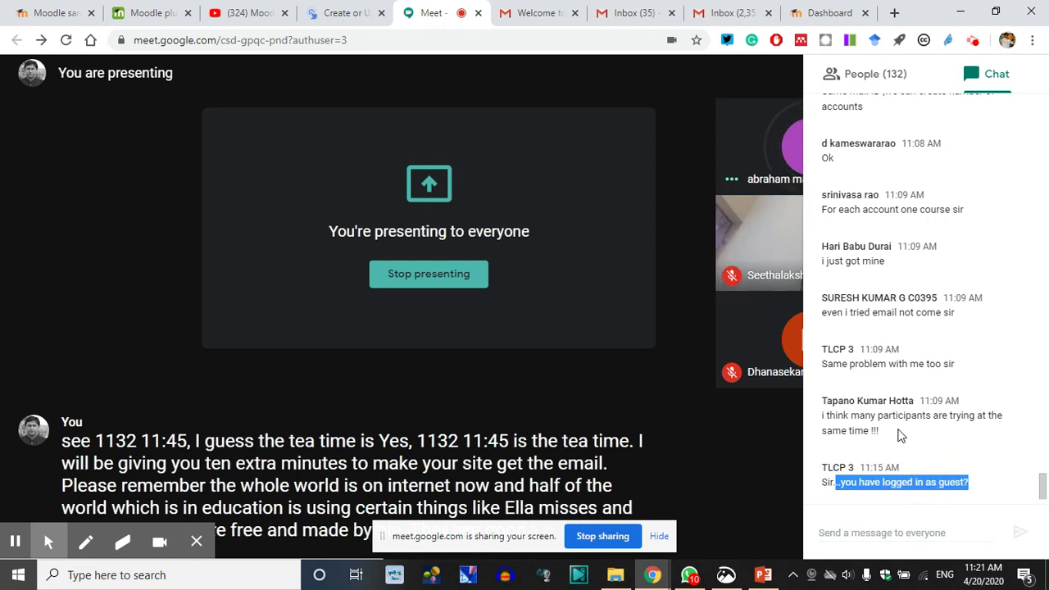
scroll(899, 435, "up", 1)
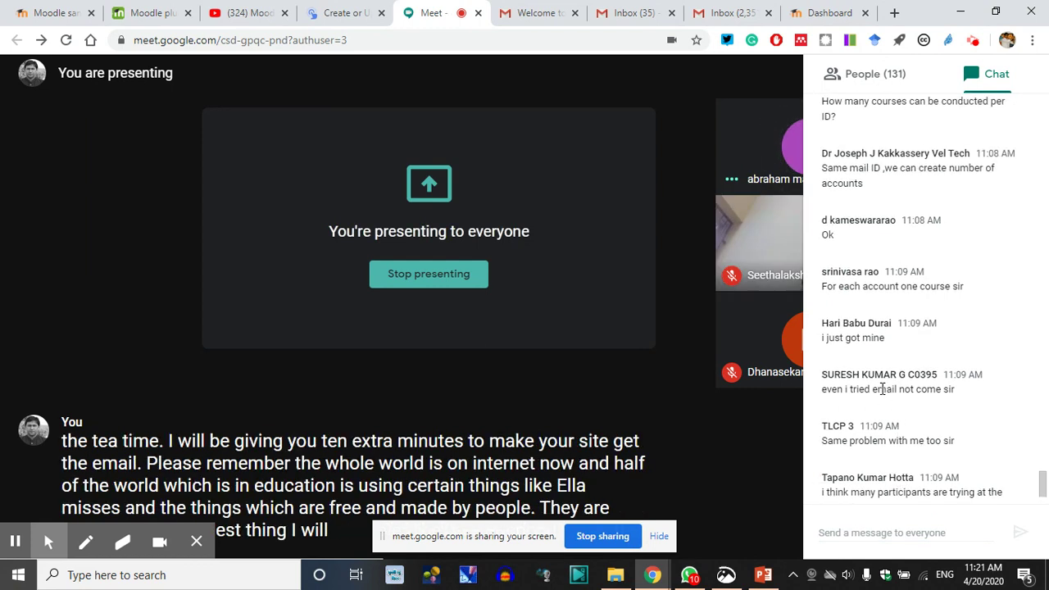
left_click_drag(893, 390, 878, 390)
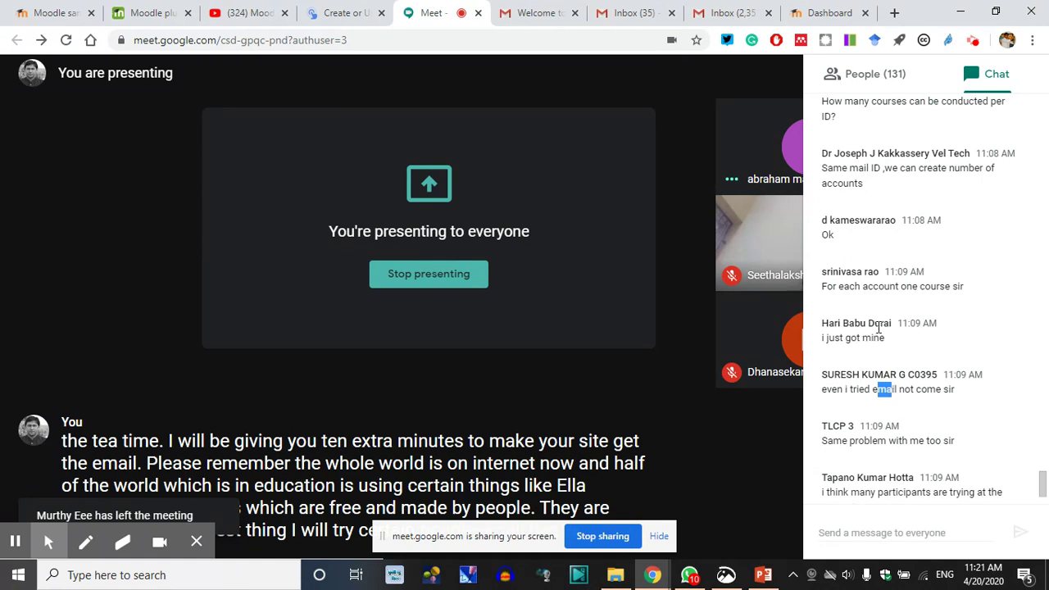
left_click_drag(861, 186, 860, 264)
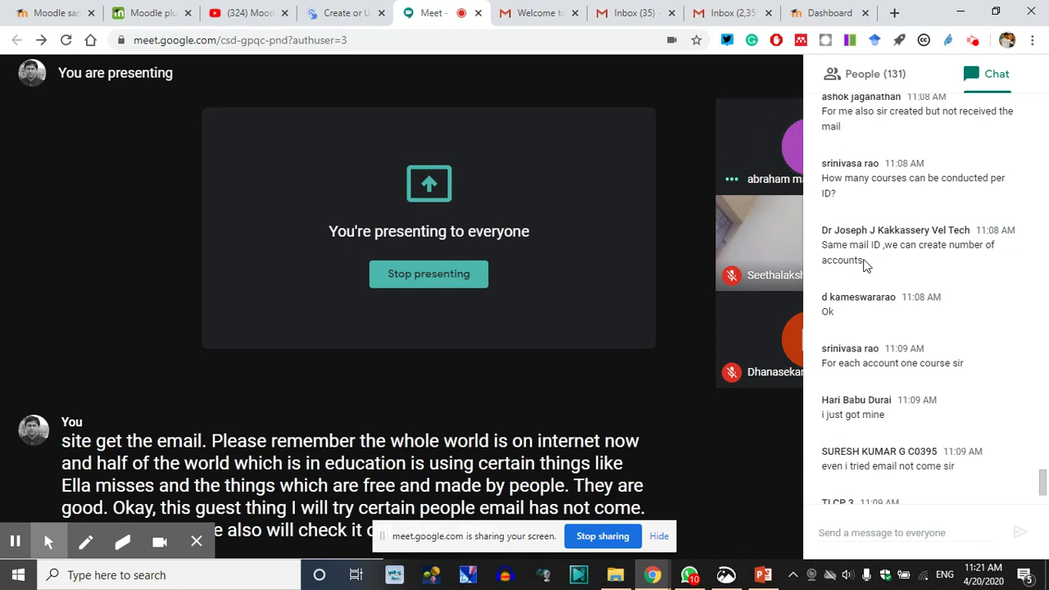
scroll(889, 282, "up", 1)
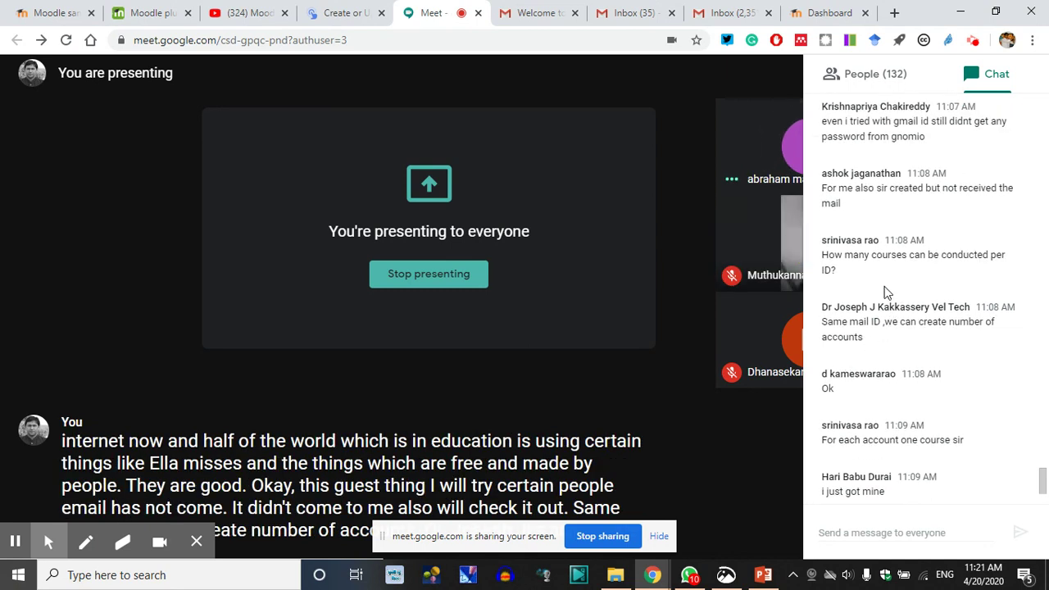
triple_click(825, 267)
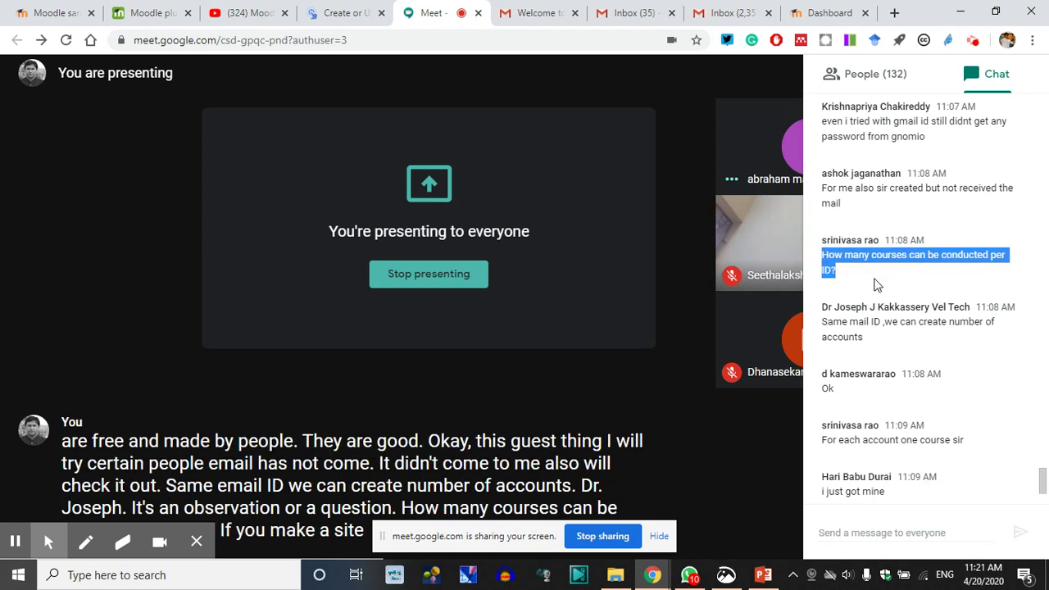
left_click(835, 271)
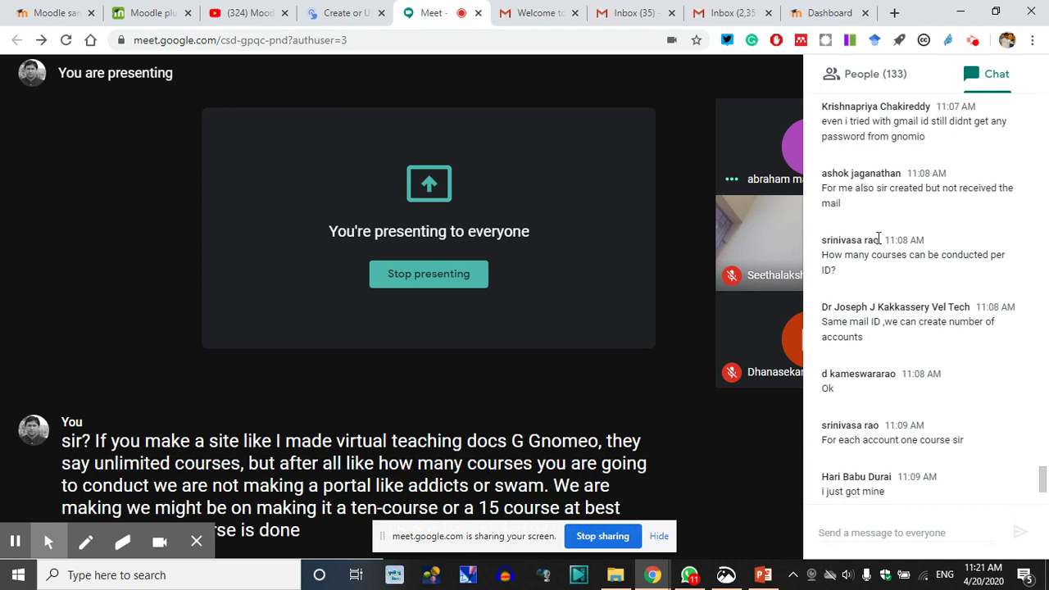
Scroll further up the chat and highlight the spotlight layout request
scroll(877, 238, "up", 5)
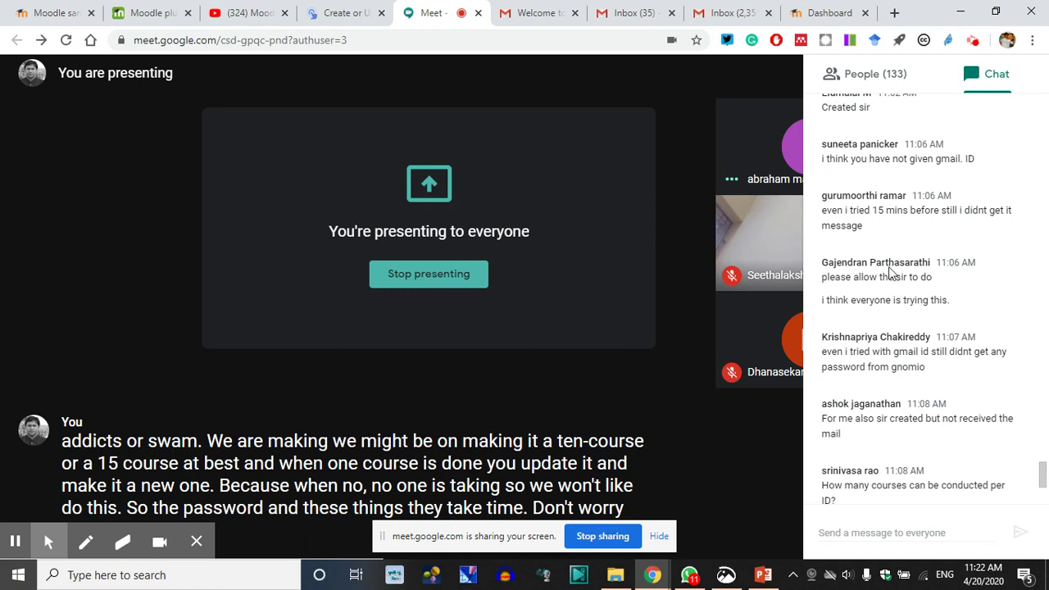
scroll(877, 209, "up", 3)
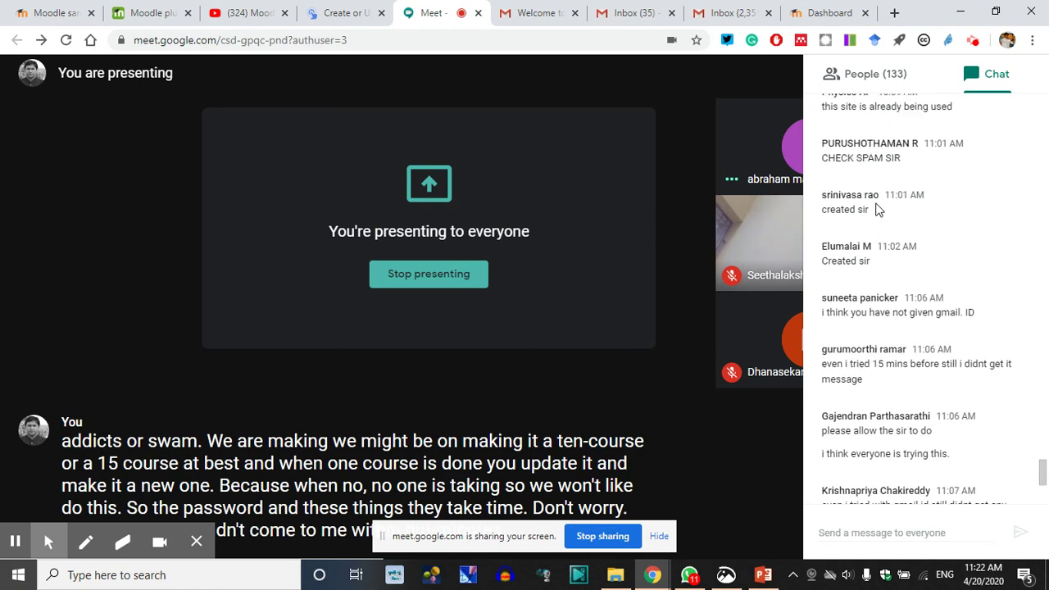
scroll(877, 209, "up", 2)
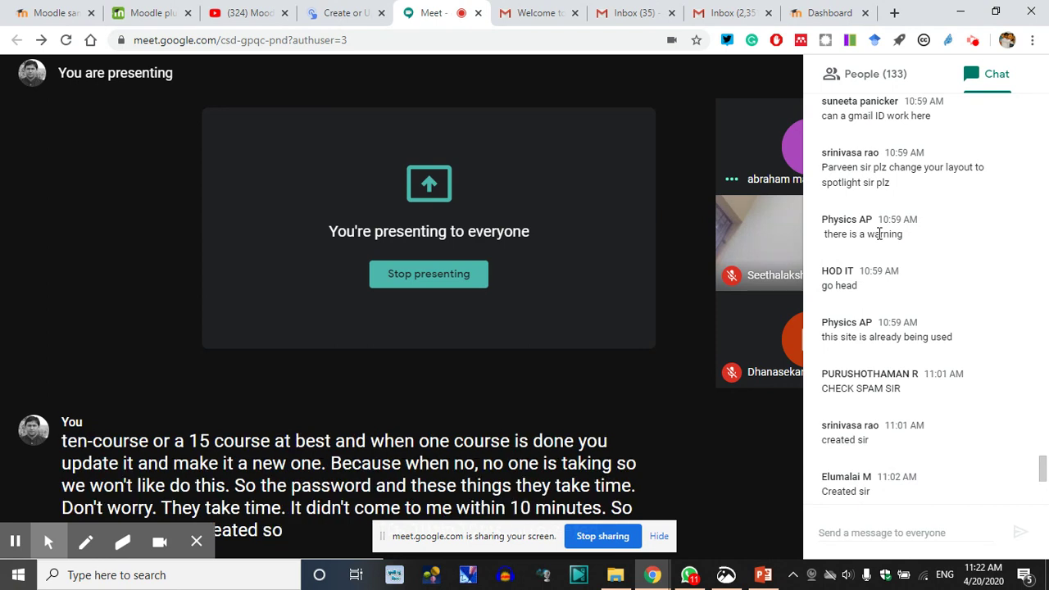
left_click(870, 185)
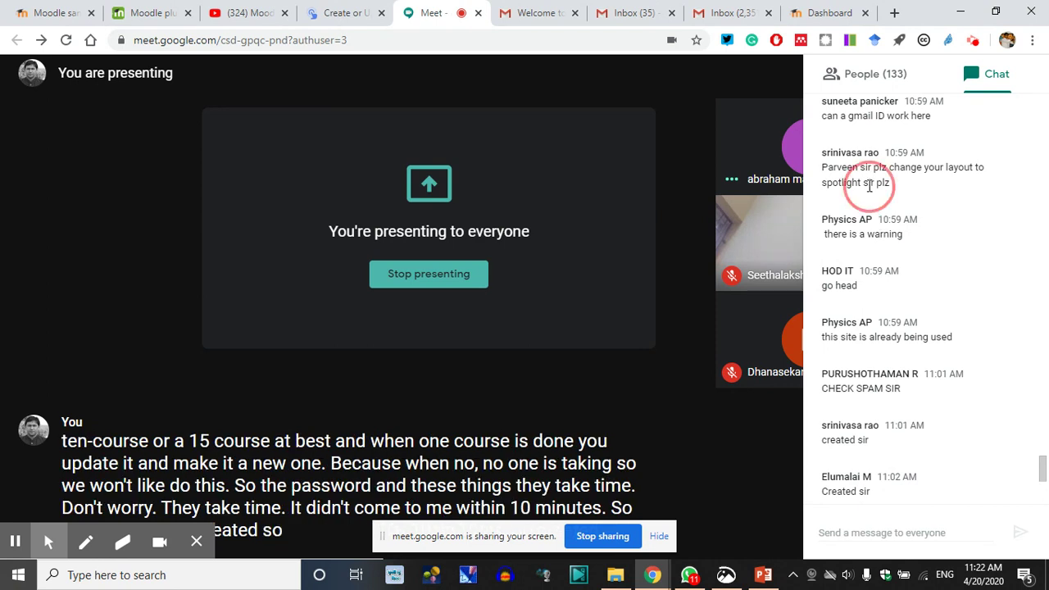
left_click_drag(894, 185, 807, 176)
left_click(855, 193)
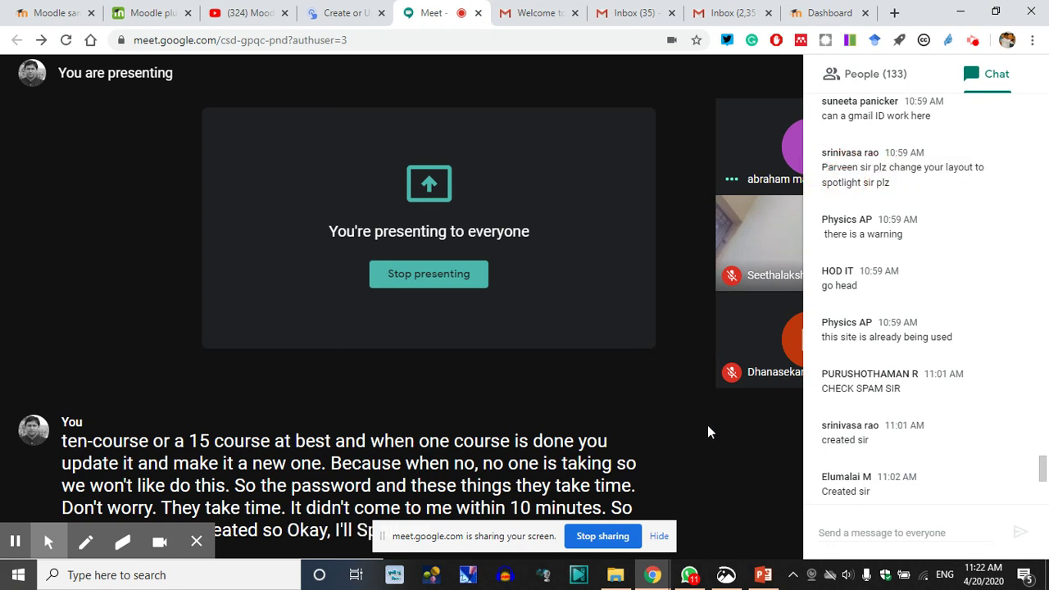
Close the chat panel and dismiss the Stop presenting option so presenting continues
left_click(671, 406)
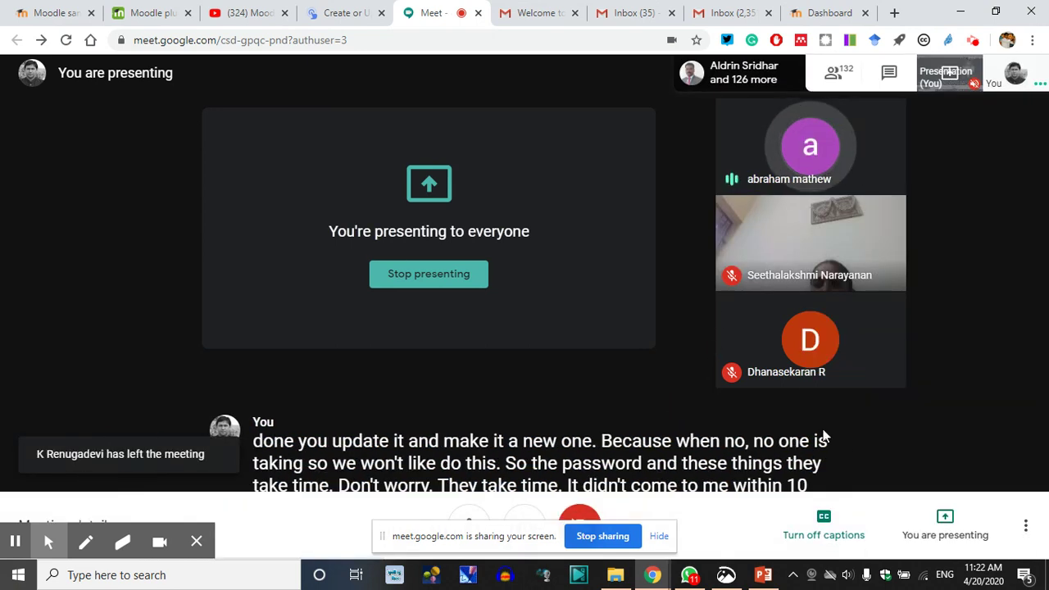
left_click(945, 518)
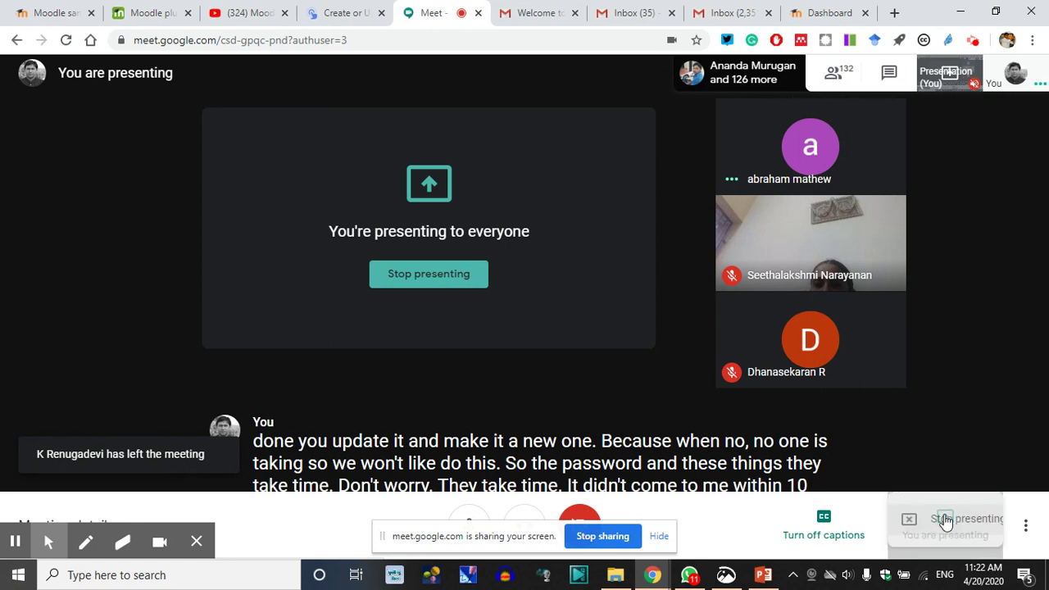
left_click(980, 308)
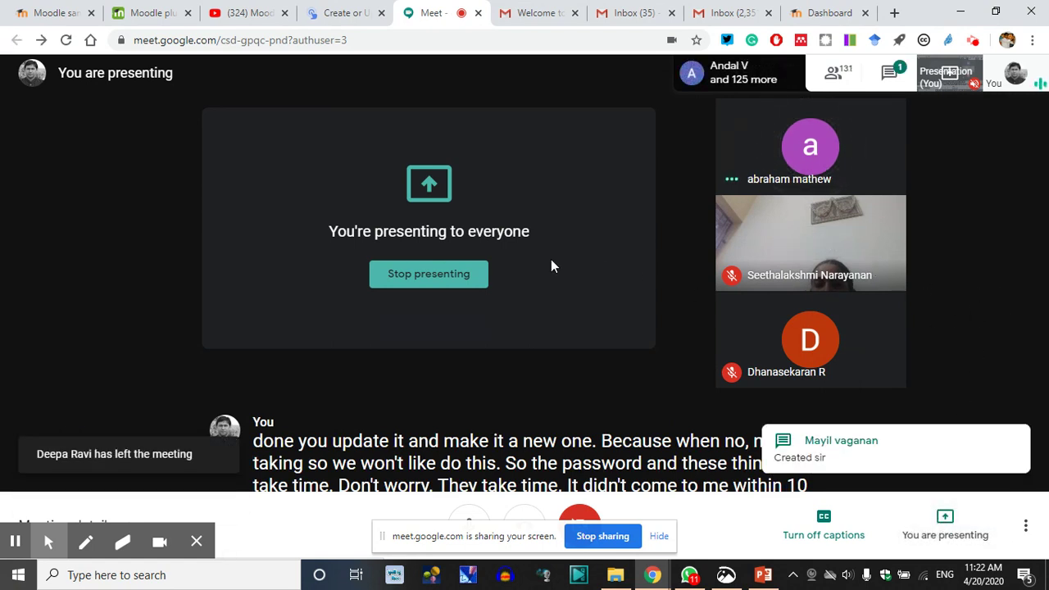
Open the Welcome to Gnomio email from the 35-unread inbox, then start an incognito window
left_click(643, 8)
left_click(721, 13)
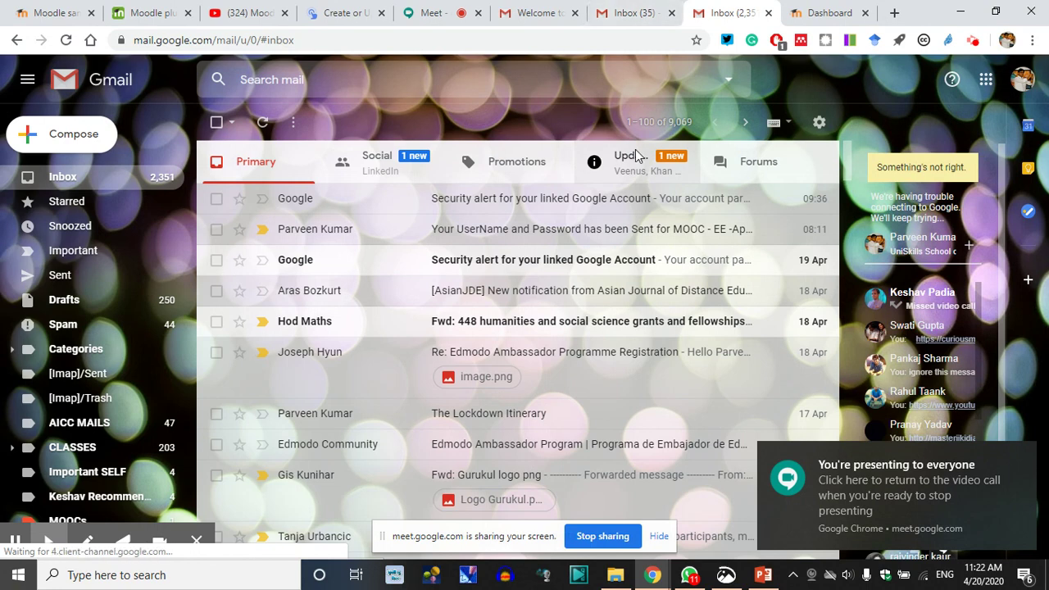
left_click(539, 10)
left_click(631, 12)
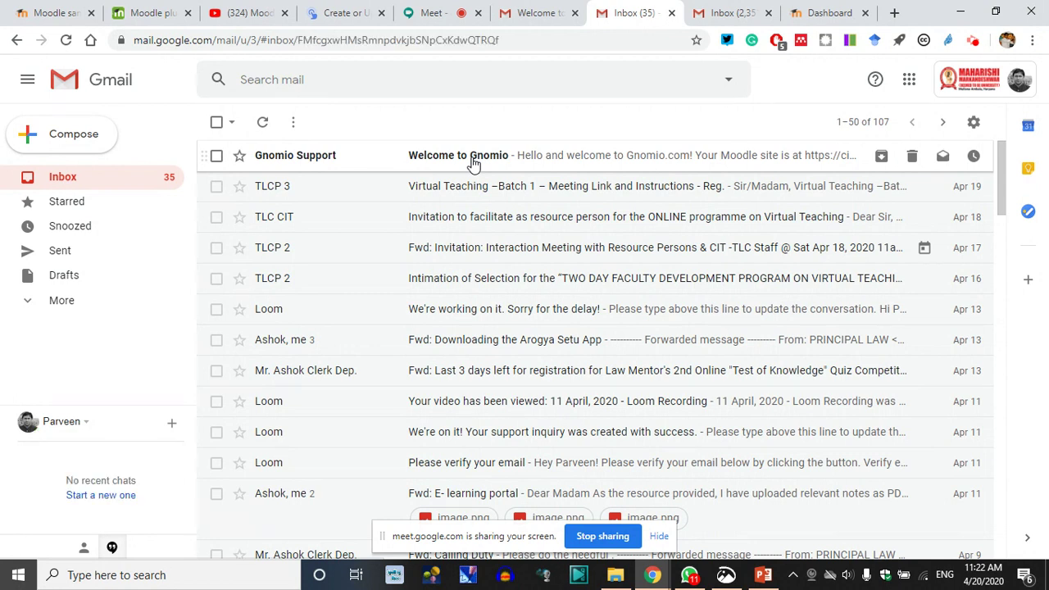
left_click(473, 164)
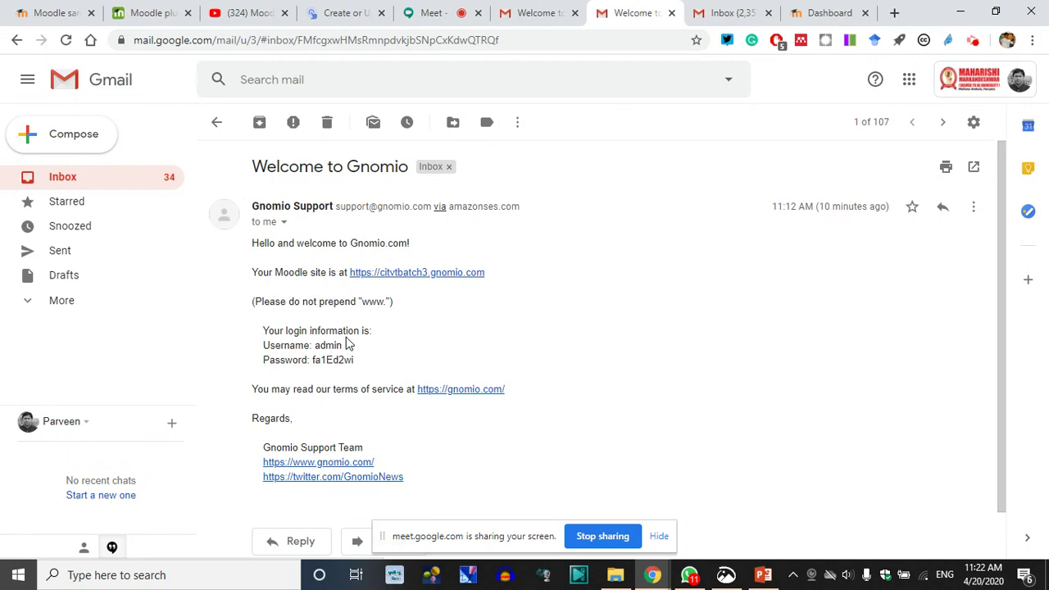
key("ctrl+shift+n")
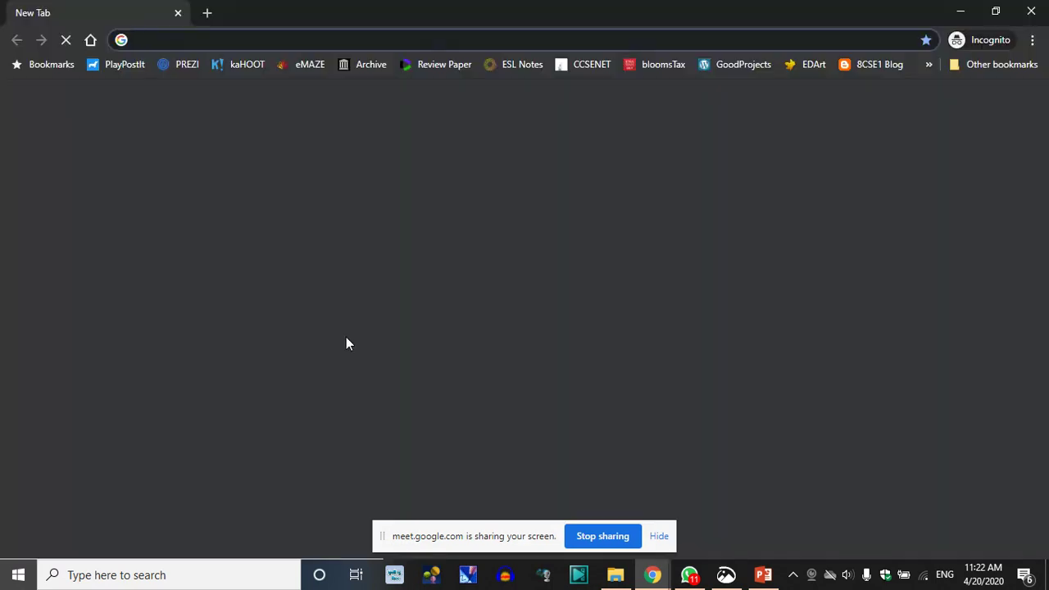
Copy the Moodle site address from the welcome email and load it in the incognito window
mouse_move(652, 576)
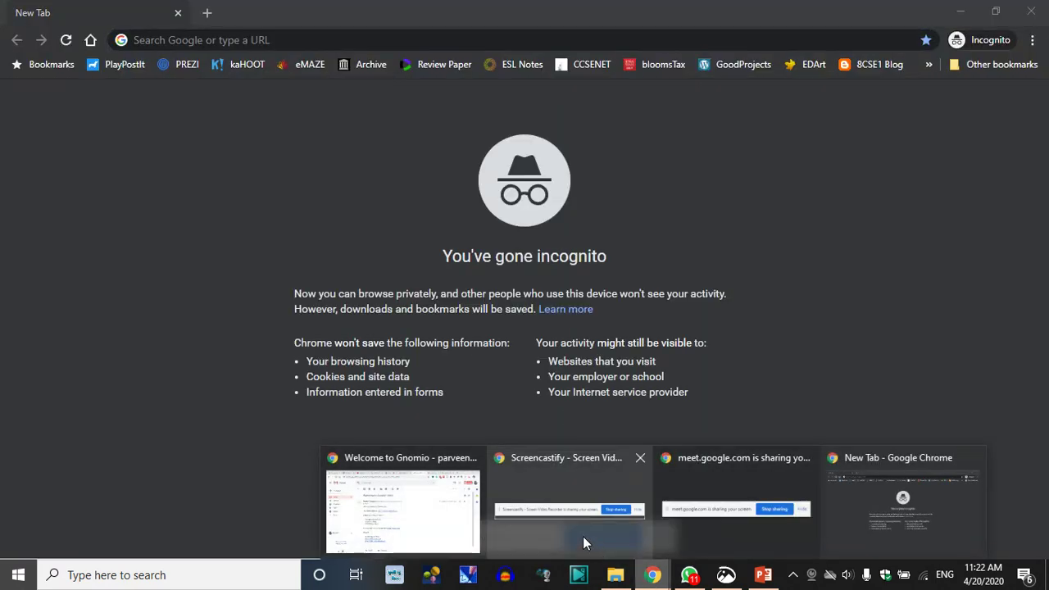
left_click(418, 492)
double_click(336, 360)
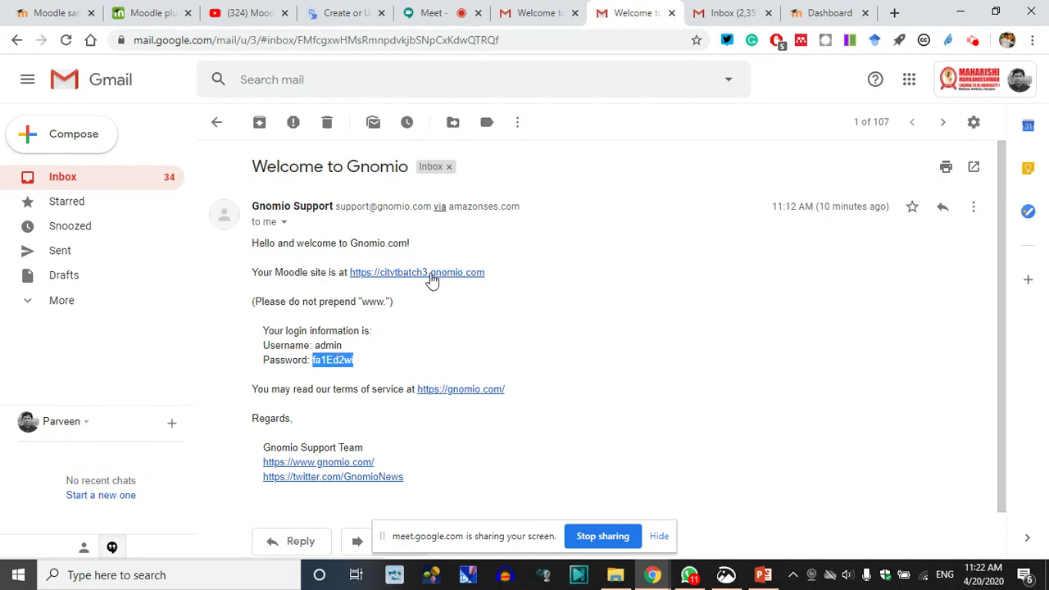
left_click(540, 286)
left_click_drag(485, 273, 355, 272)
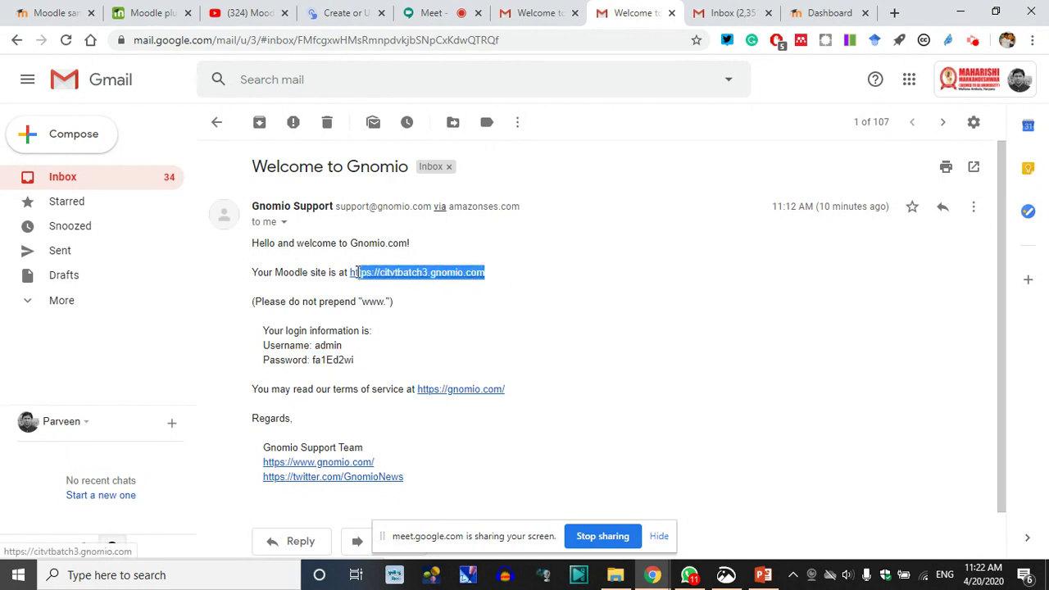
left_click(652, 575)
left_click(713, 496)
left_click(652, 574)
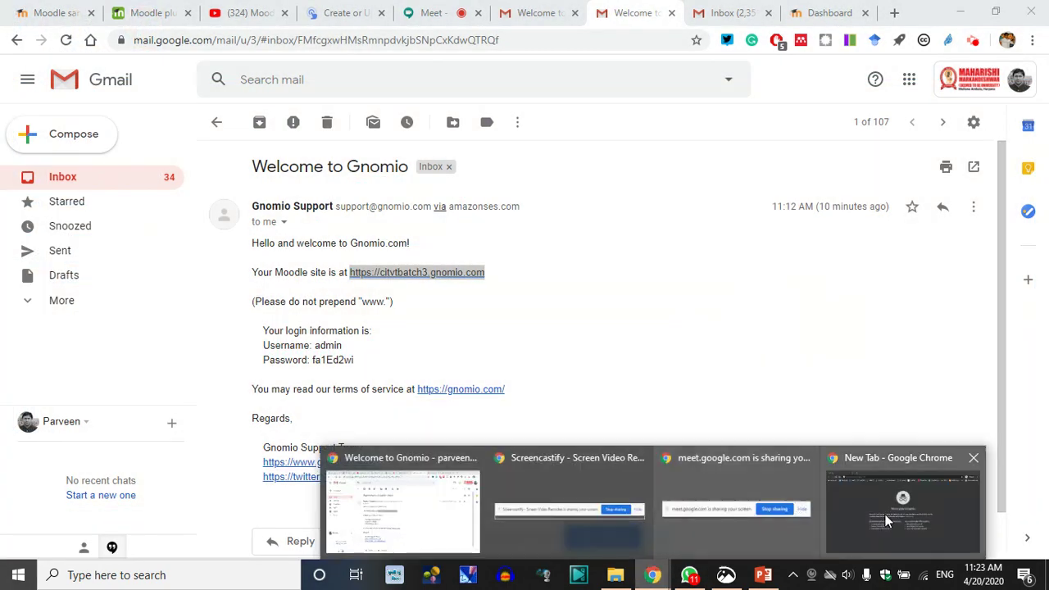
left_click(902, 508)
type("https://citvtbatch3.gnomio.com")
key("Return")
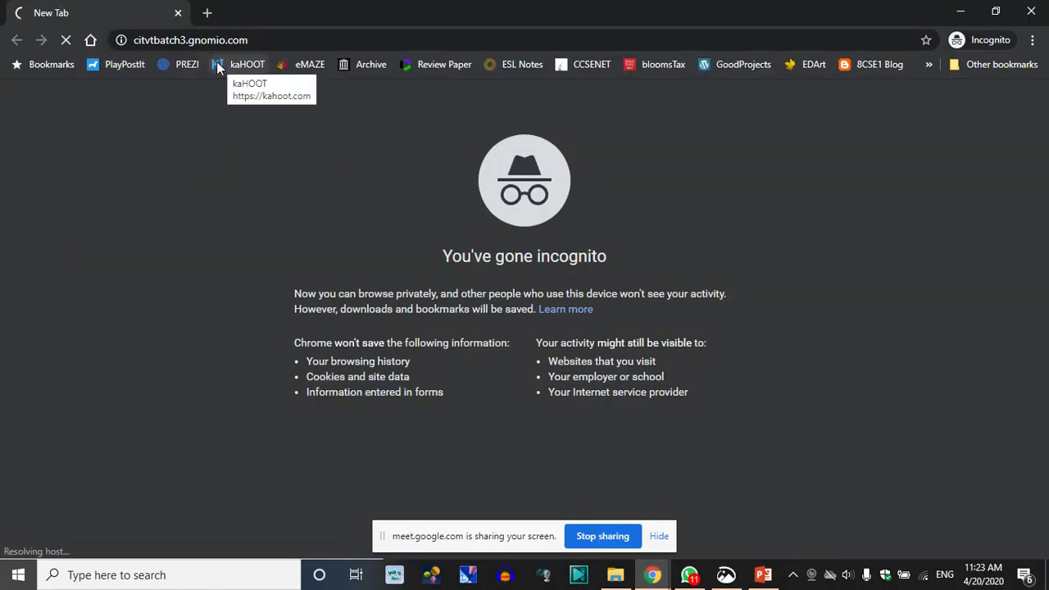
Copy the account password from the email, then go to the site's Log in page
left_click(654, 577)
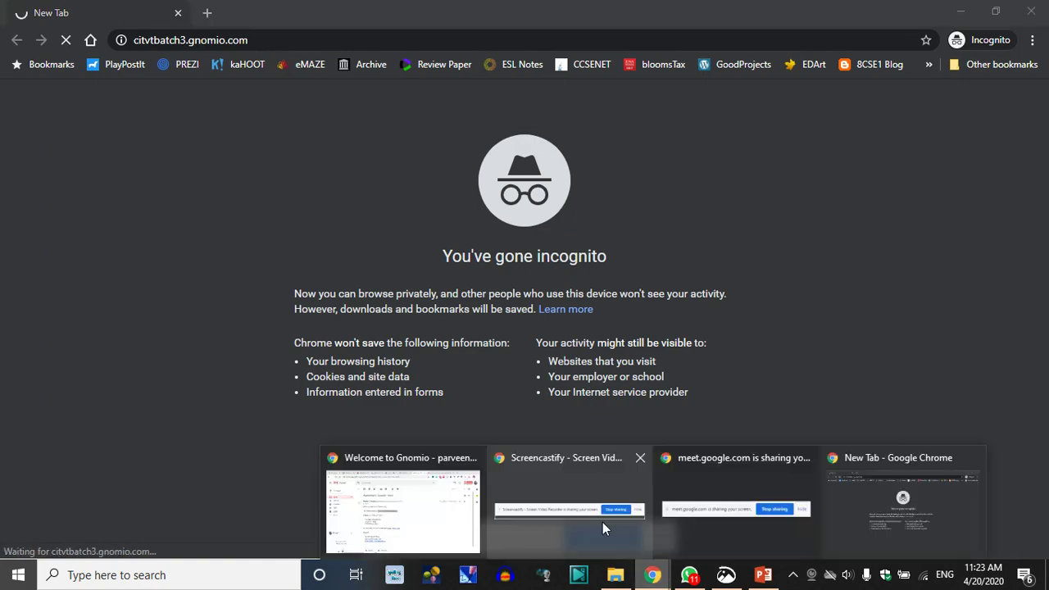
left_click(429, 519)
double_click(332, 360)
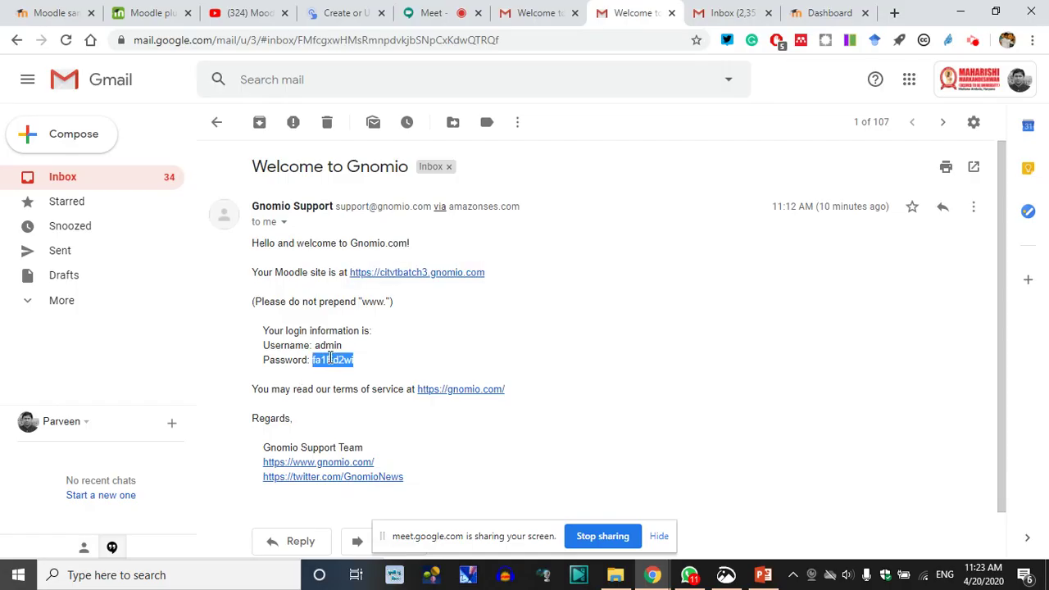
mouse_move(654, 577)
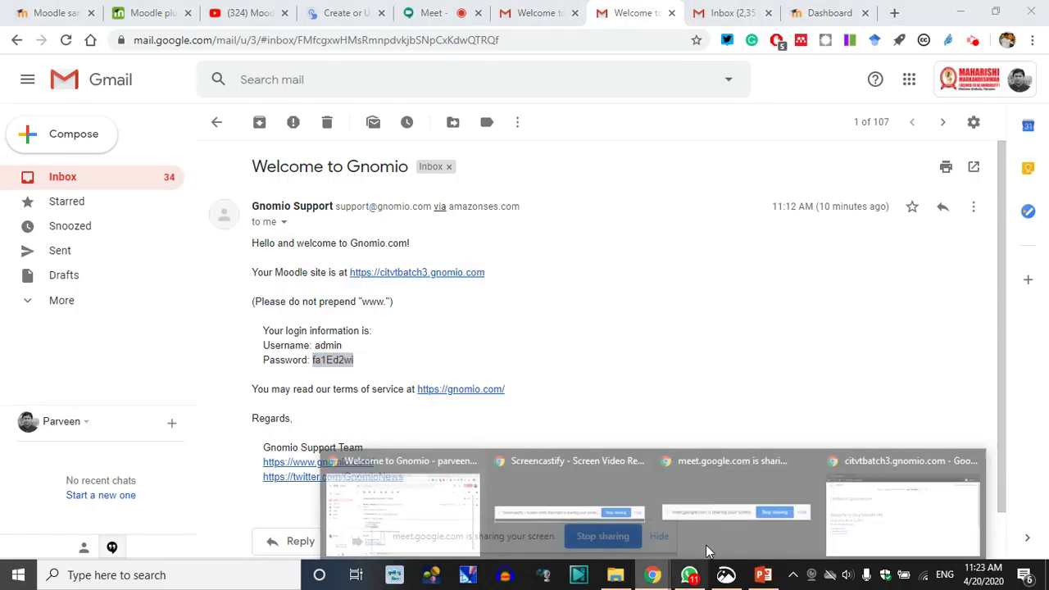
left_click(861, 528)
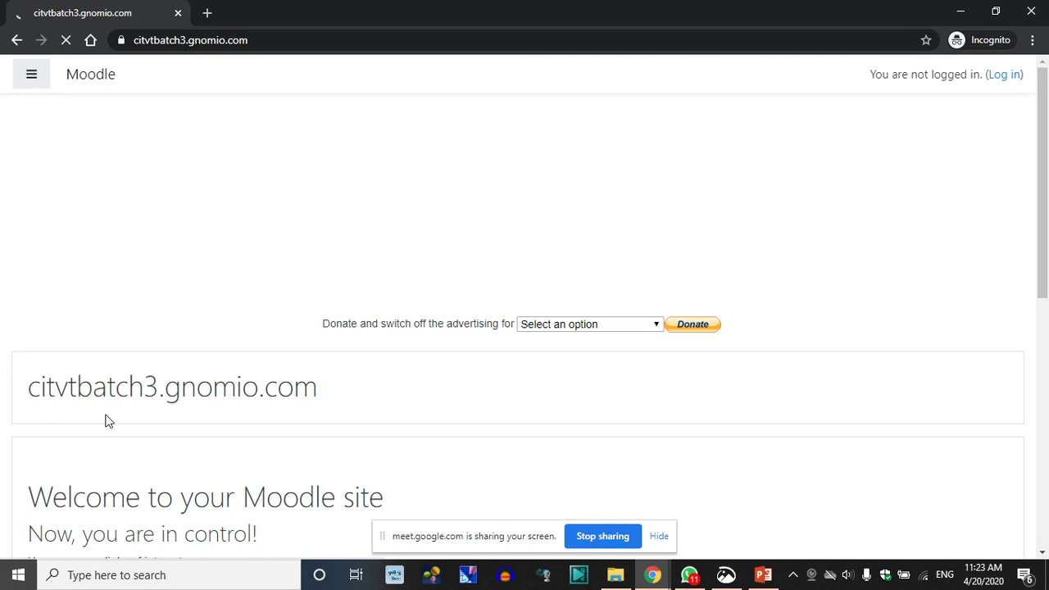
scroll(420, 392, "down", 1)
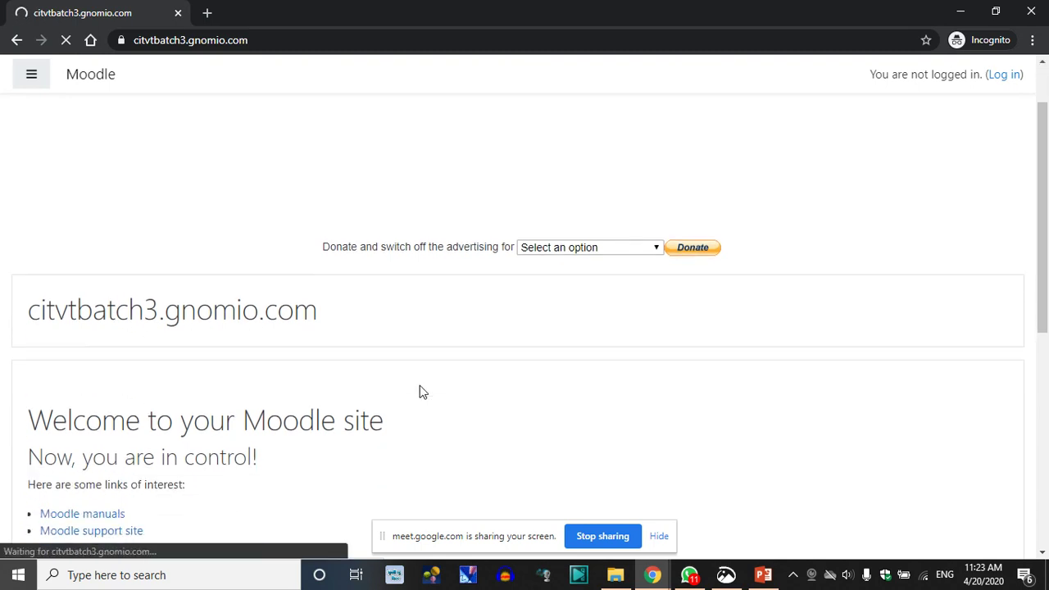
left_click(1000, 75)
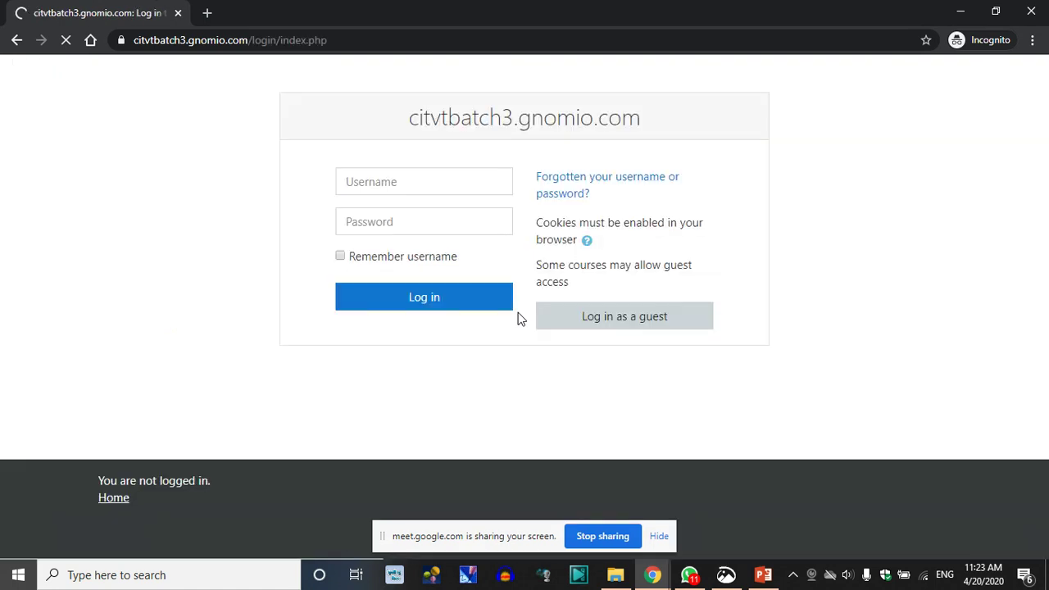
Log in with username 'admin' and the pasted password, then scroll the Dashboard
left_click(393, 228)
key("ctrl+v")
left_click(402, 187)
type("admin")
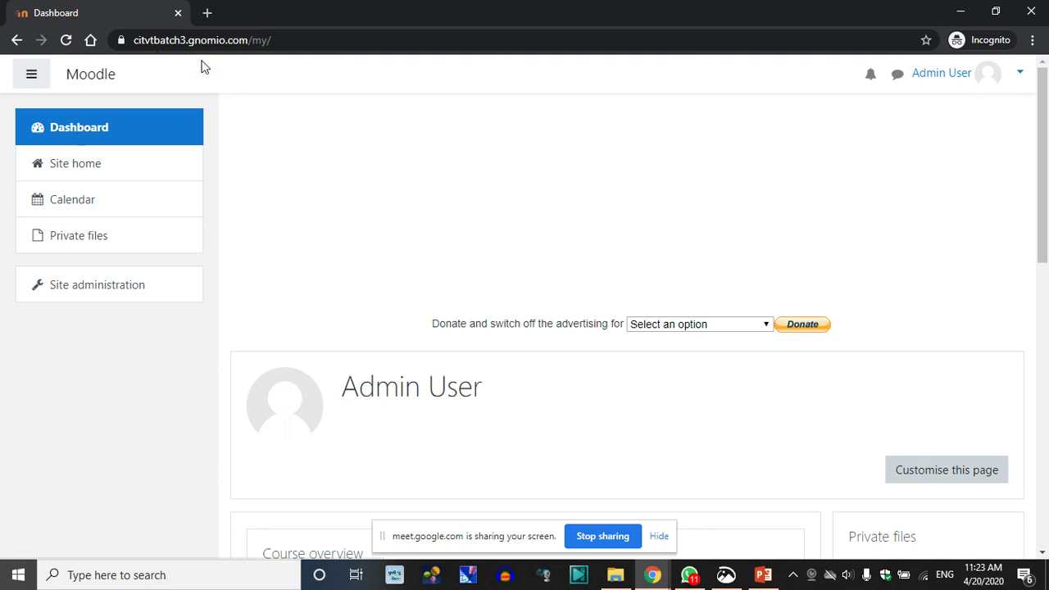
scroll(513, 298, "down", 8)
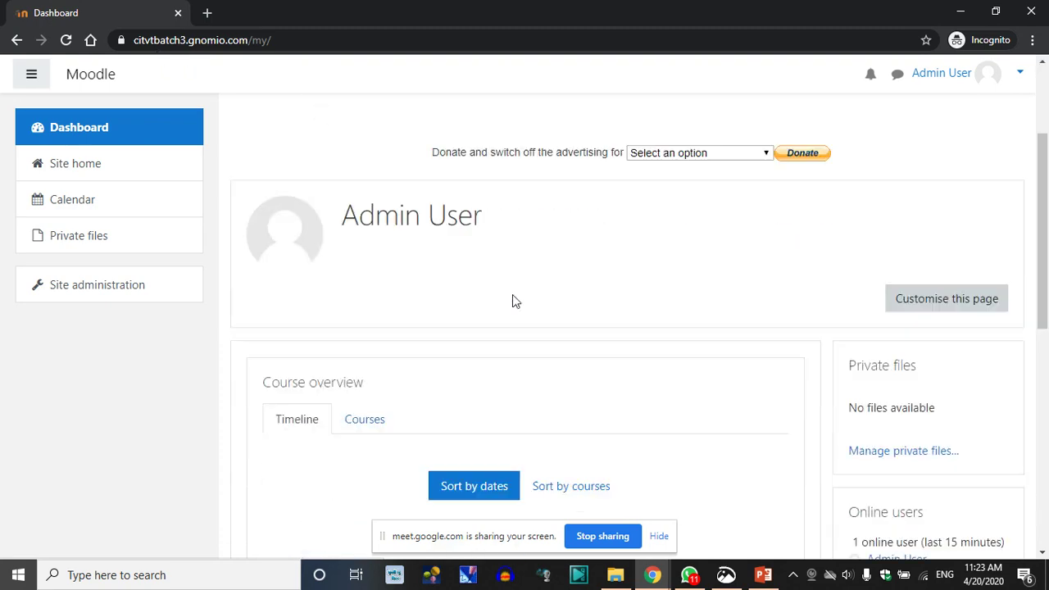
scroll(528, 310, "up", 10)
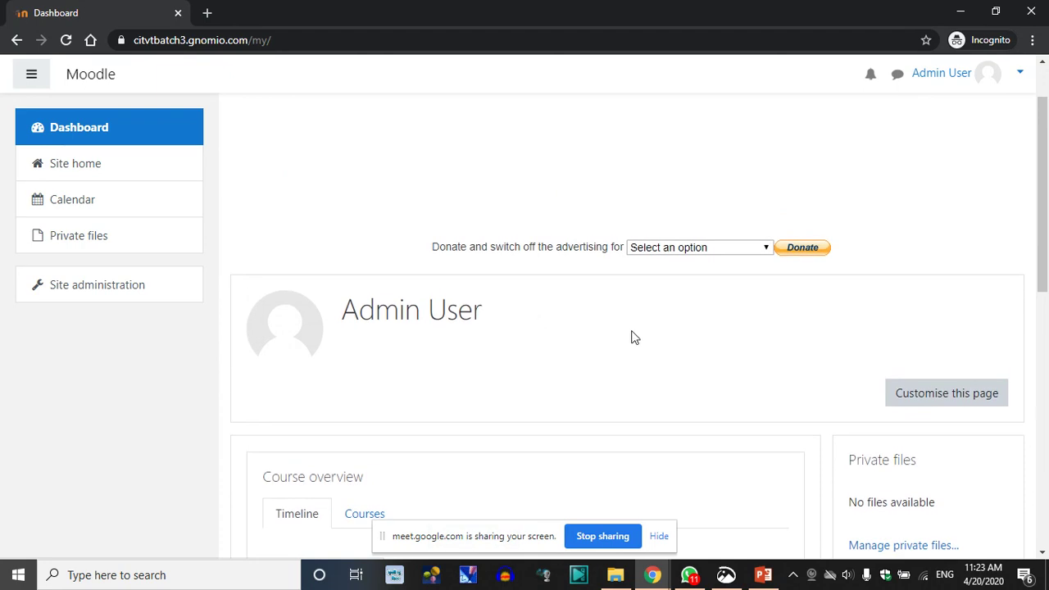
scroll(631, 337, "down", 5)
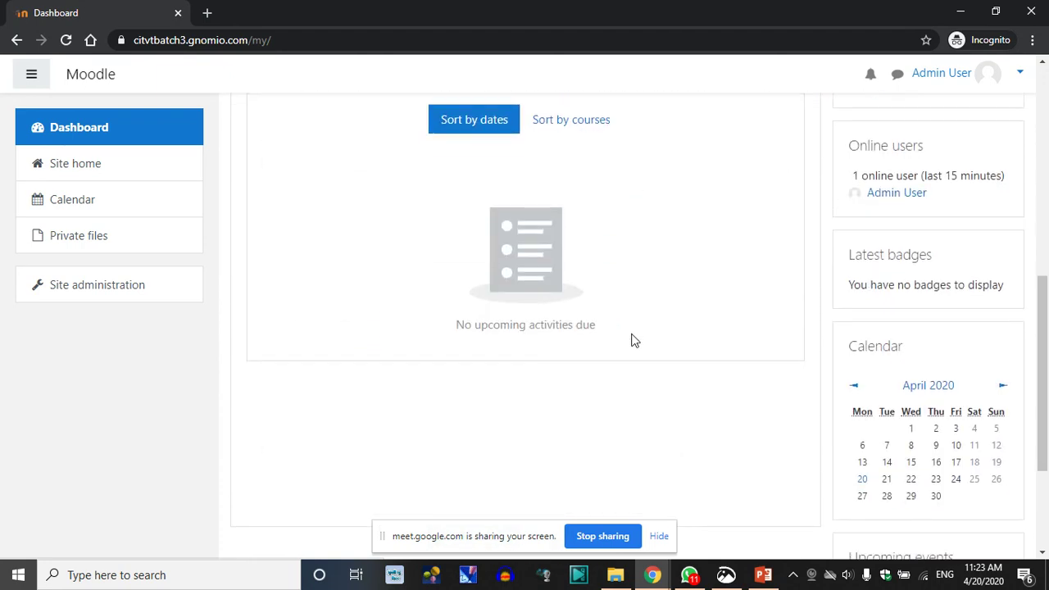
scroll(661, 357, "down", 3)
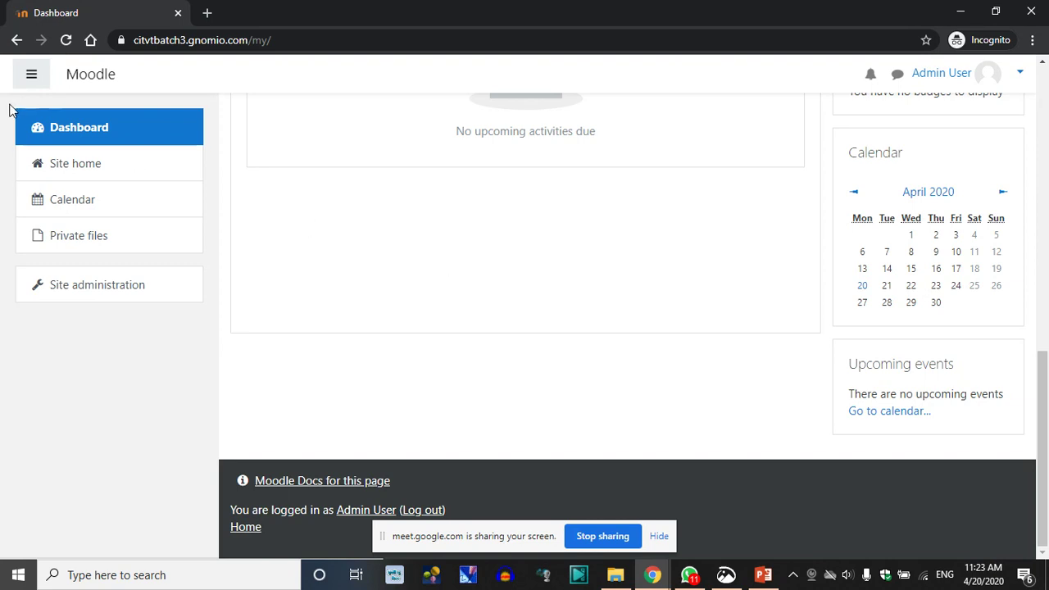
Highlight the site name in the address bar, then close the incognito window
left_click(174, 40)
left_click(194, 40)
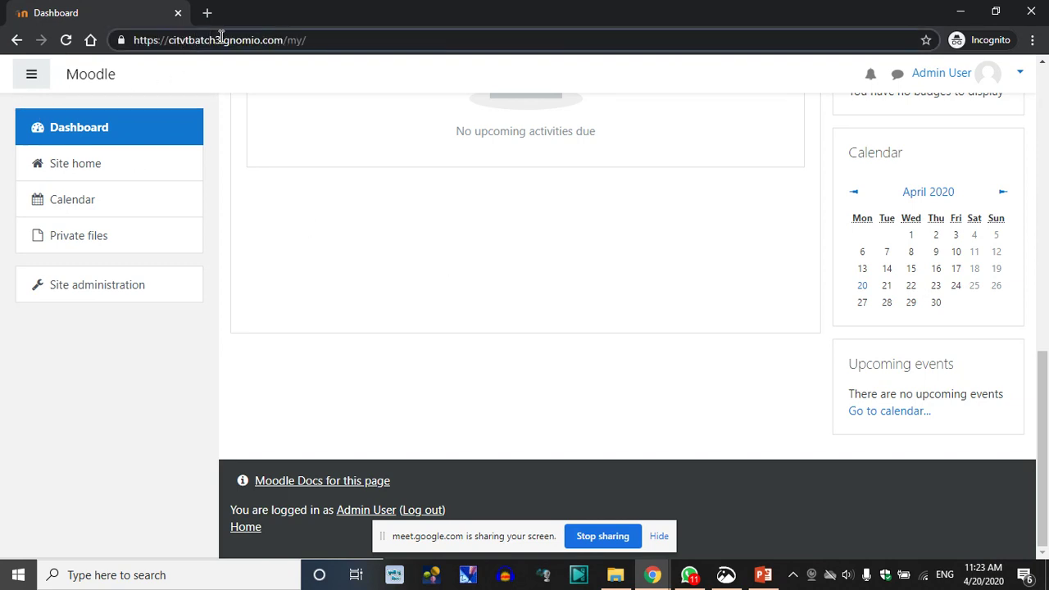
left_click_drag(220, 41, 174, 40)
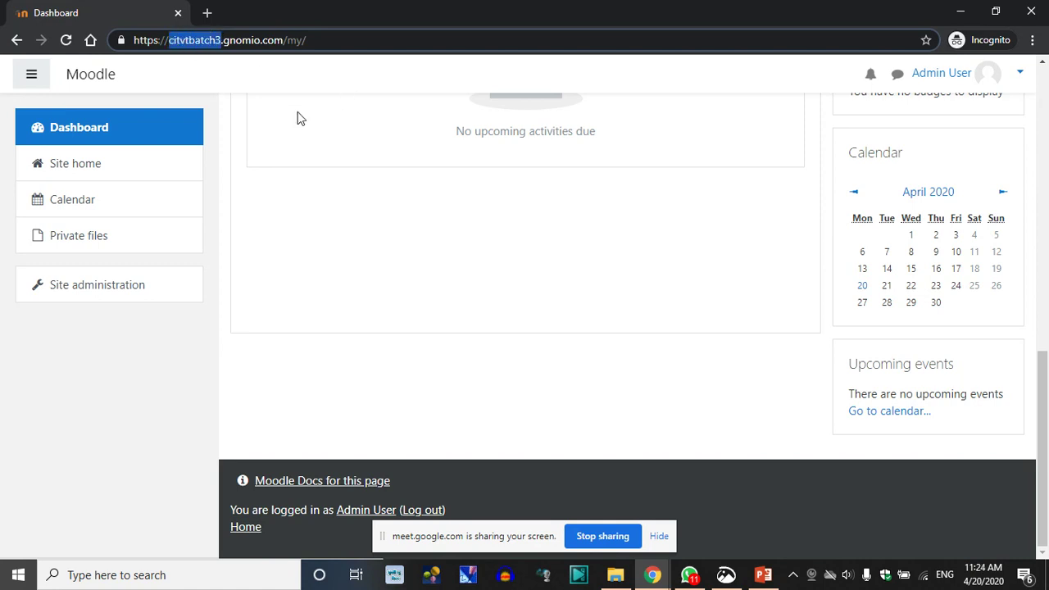
scroll(688, 297, "up", 10)
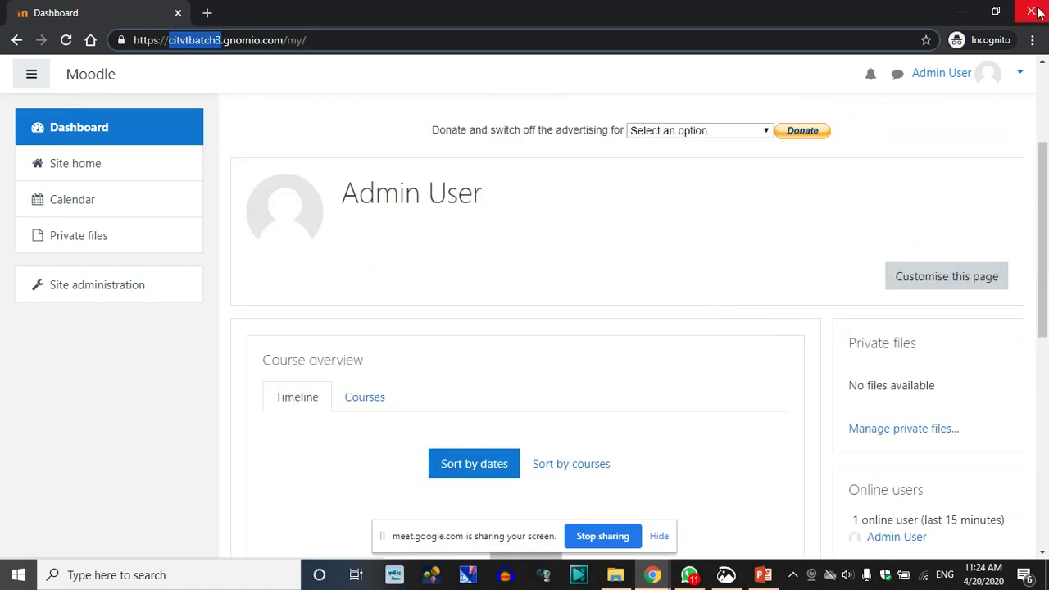
left_click(1030, 12)
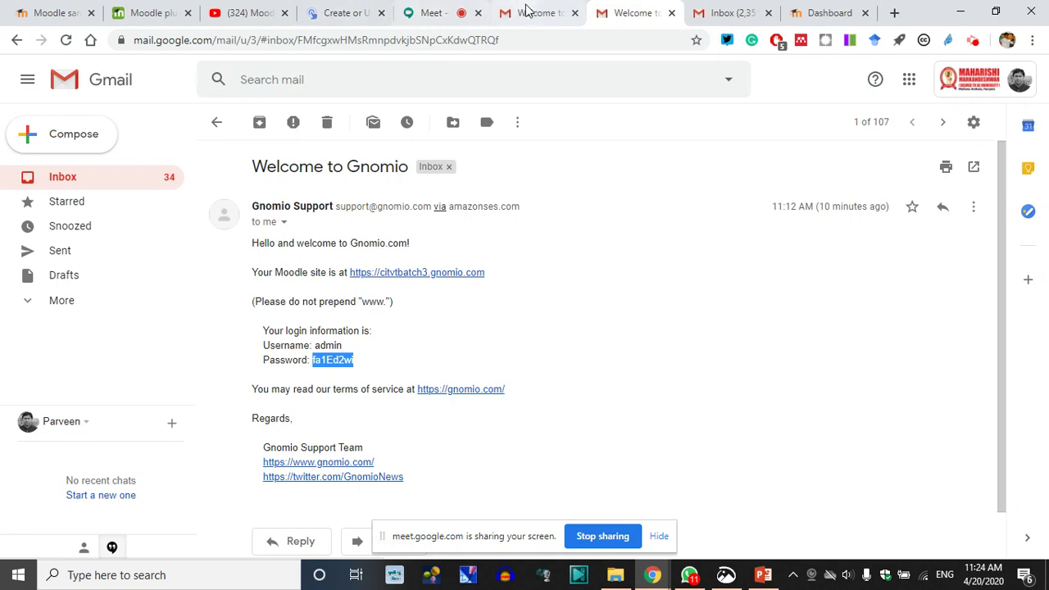
Bring the Moodle Dashboard tab forward and open Site administration
left_click(432, 12)
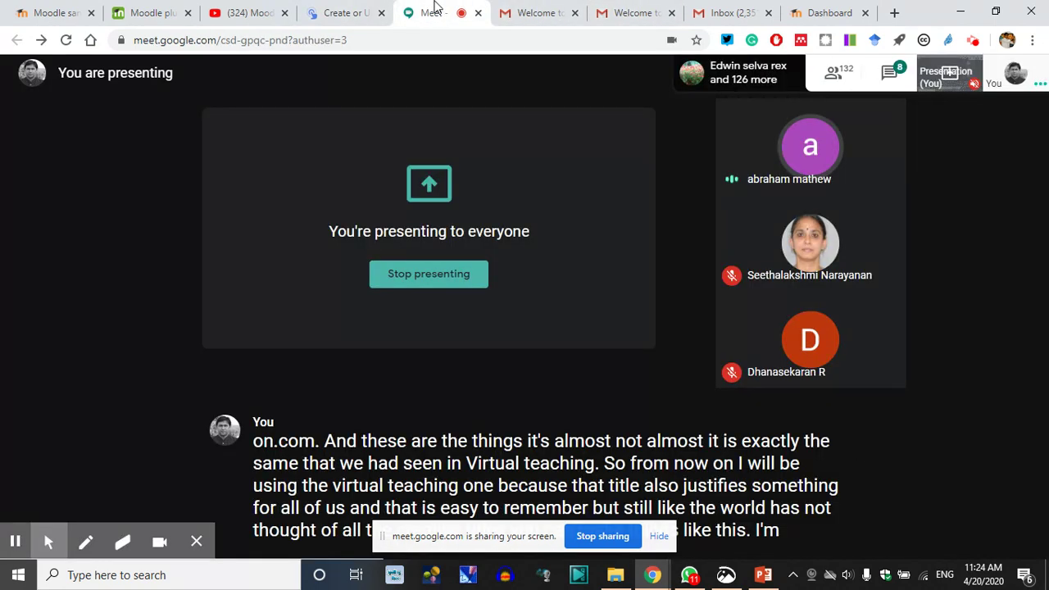
left_click(540, 11)
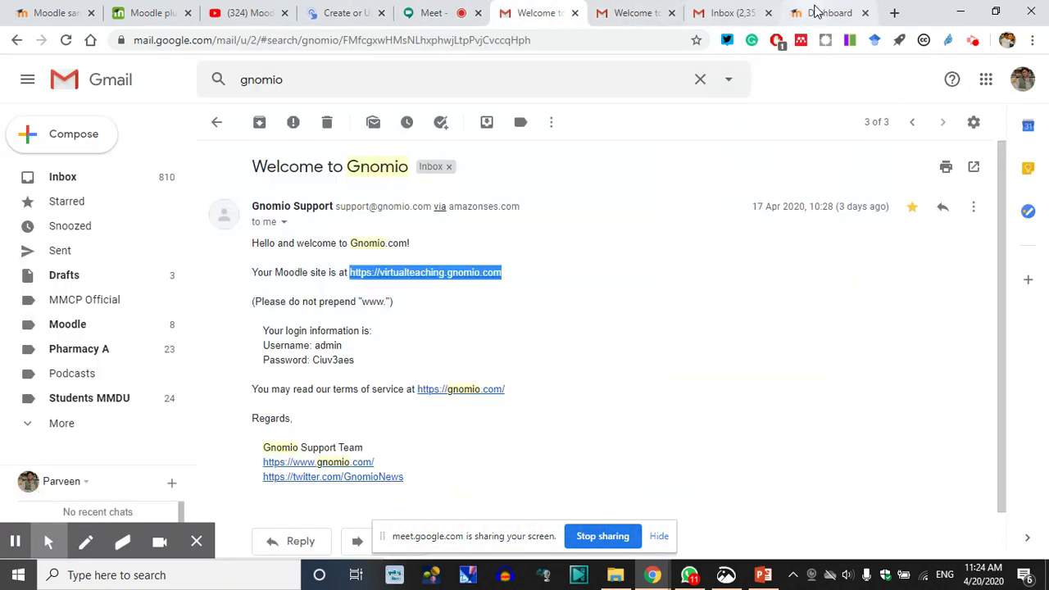
left_click(816, 11)
scroll(491, 442, "down", 2)
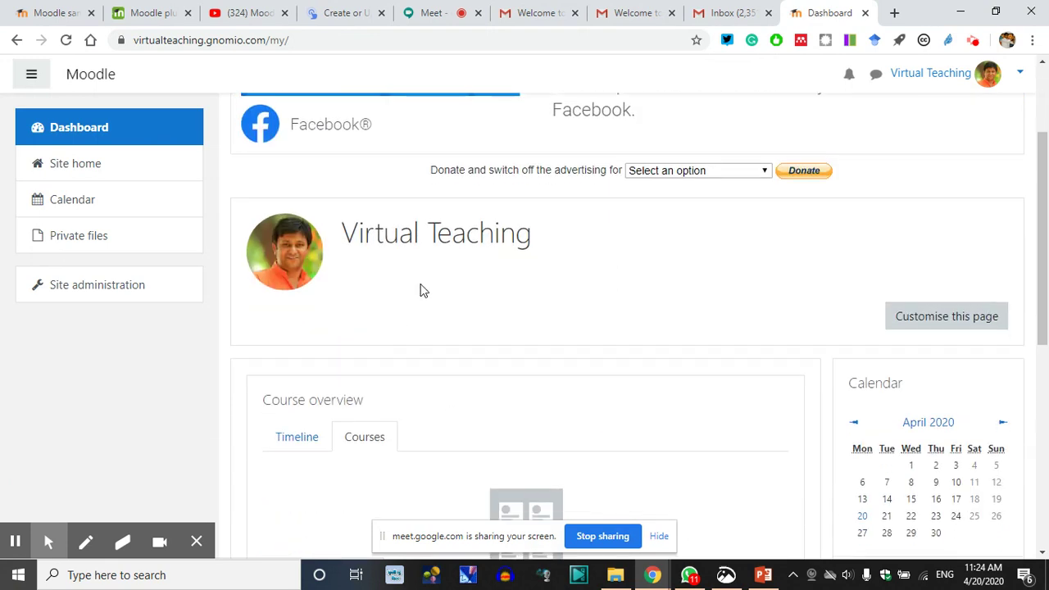
left_click(97, 288)
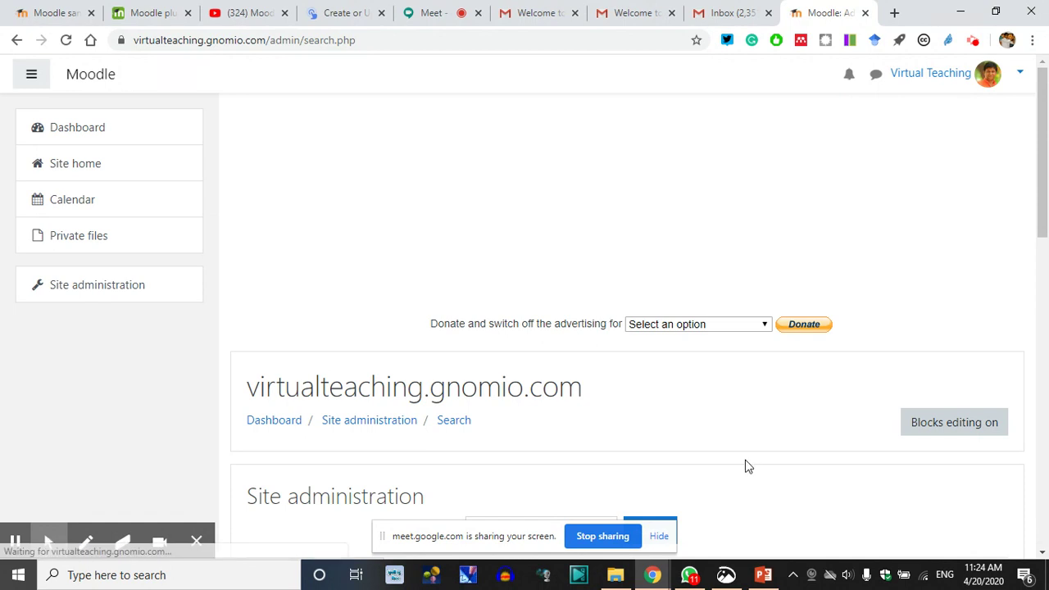
Browse the Site administration category tabs, including Server administration
scroll(745, 464, "down", 1)
scroll(495, 443, "down", 2)
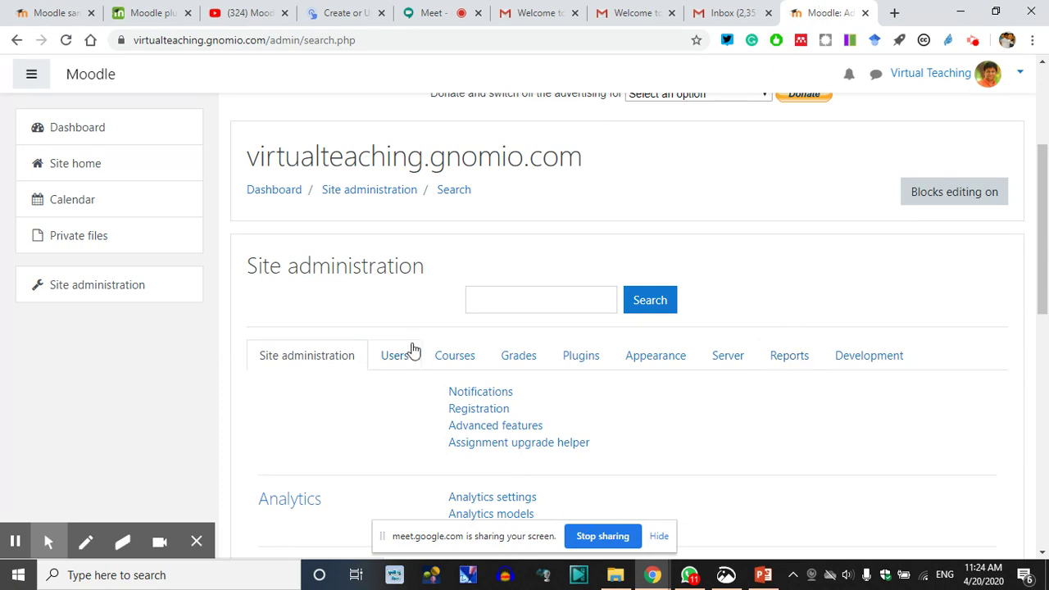
scroll(600, 412, "down", 2)
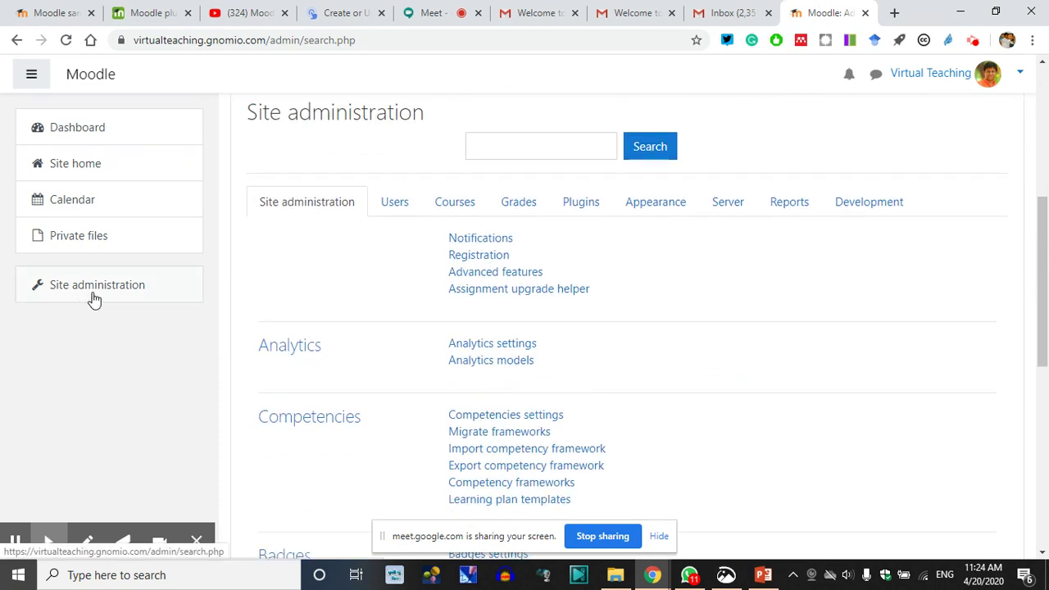
scroll(289, 287, "up", 1)
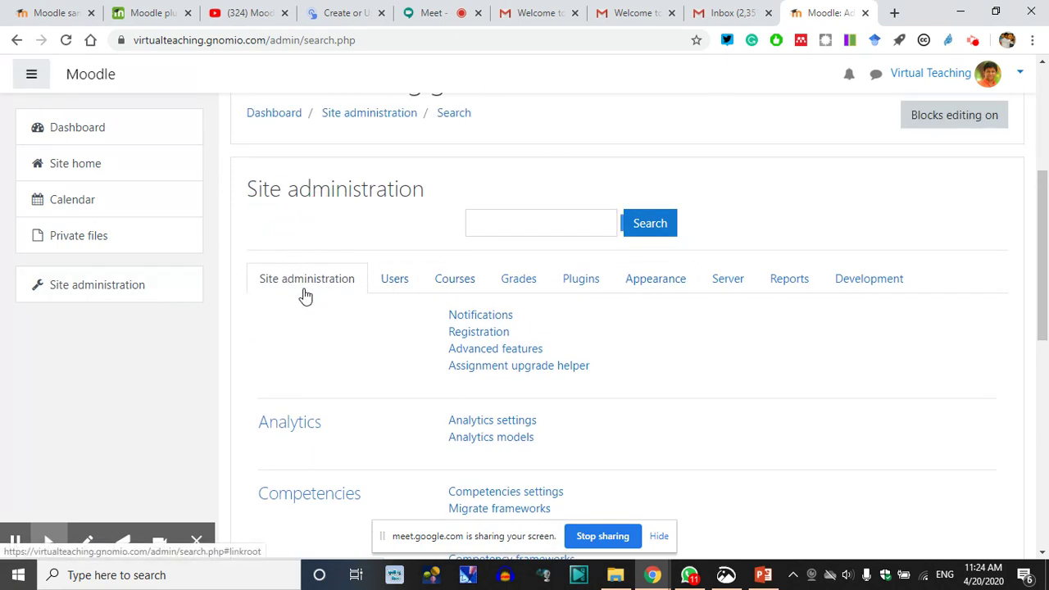
scroll(305, 297, "up", 1)
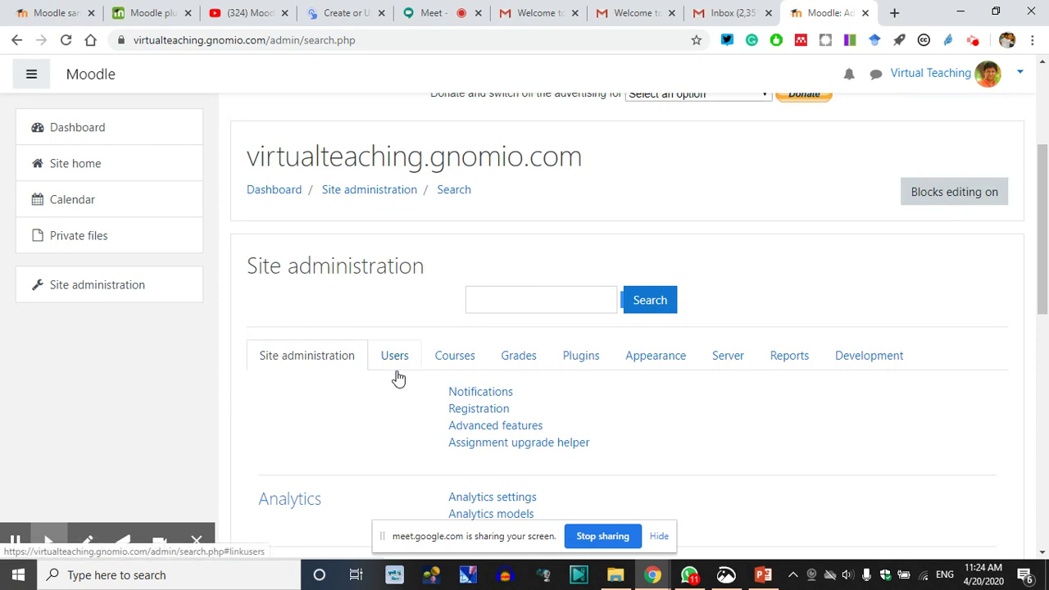
left_click(404, 318)
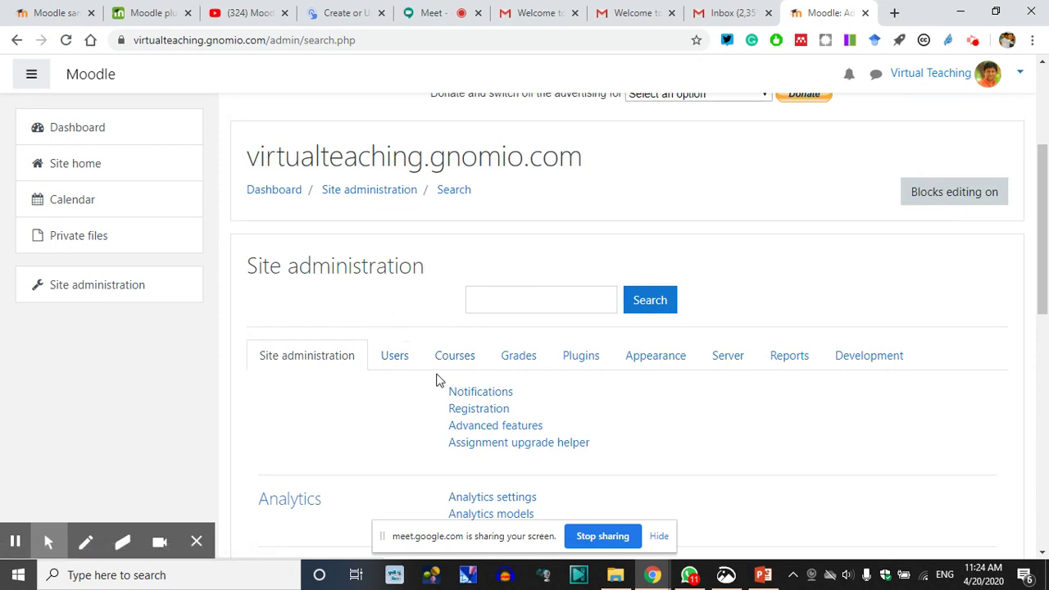
left_click(424, 397)
left_click(527, 377)
left_click(588, 375)
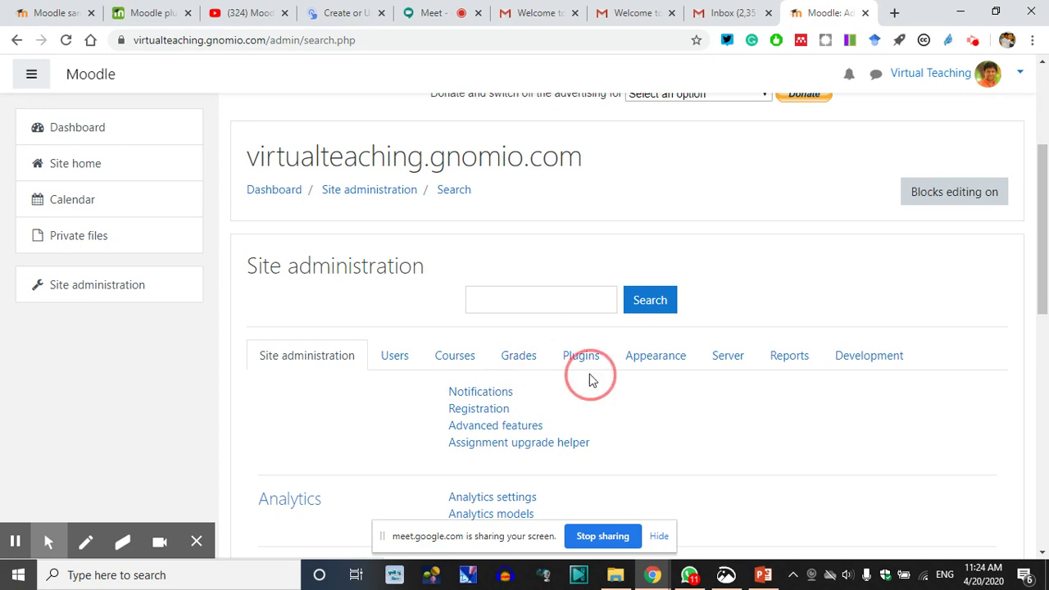
left_click(678, 384)
left_click(734, 377)
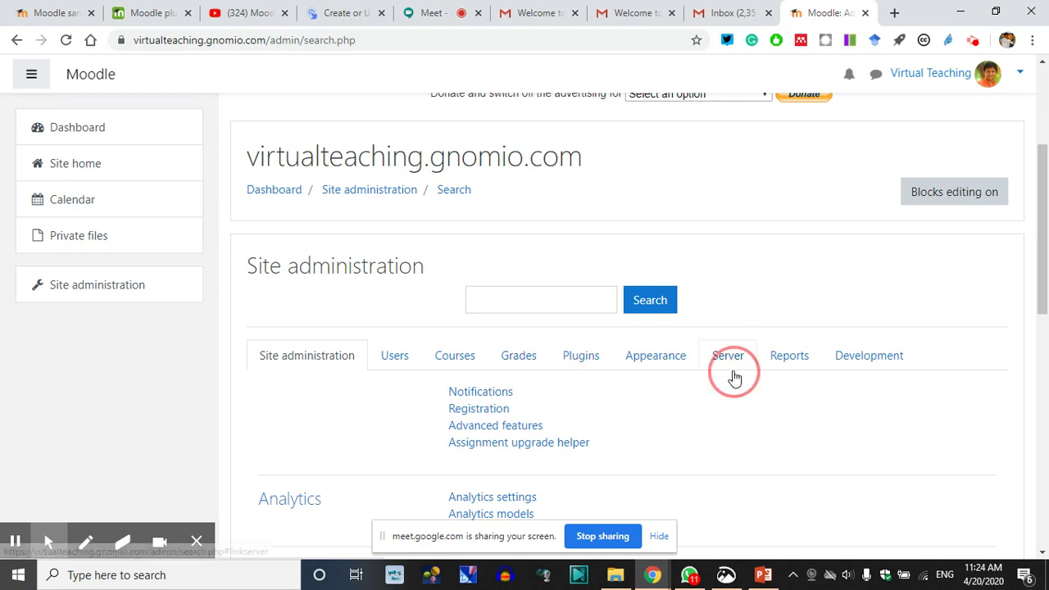
left_click(796, 375)
left_click(894, 381)
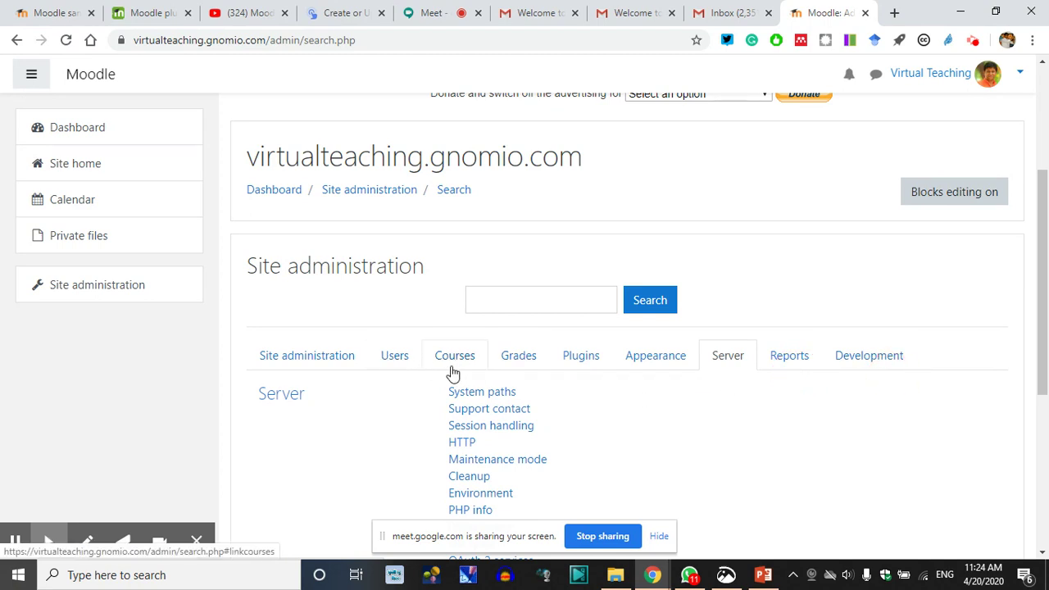
left_click(630, 200)
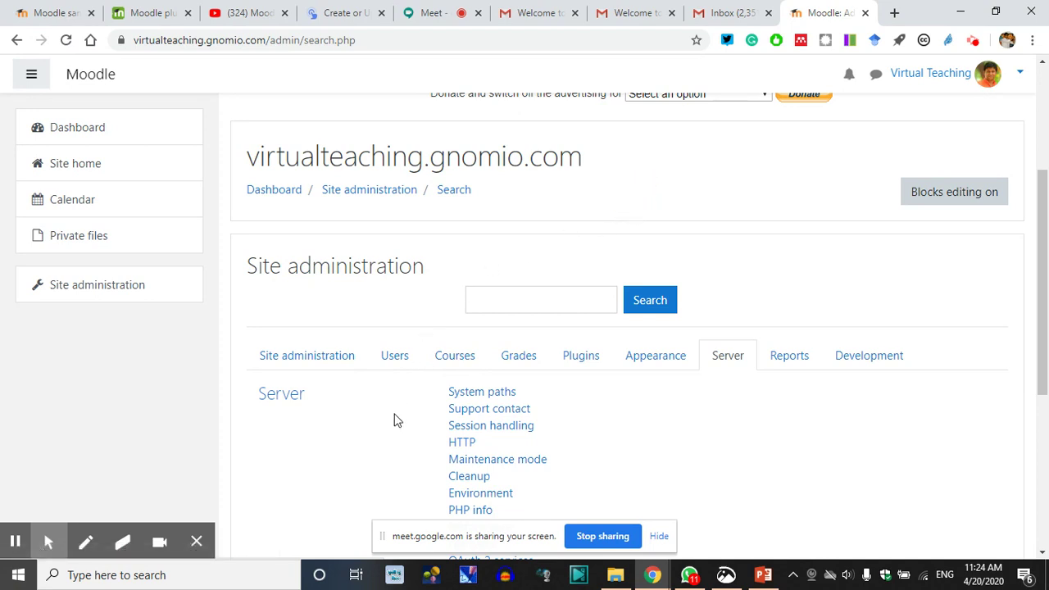
Compare the Users and Courses administration links, then return to Google Meet
left_click(398, 364)
left_click(455, 363)
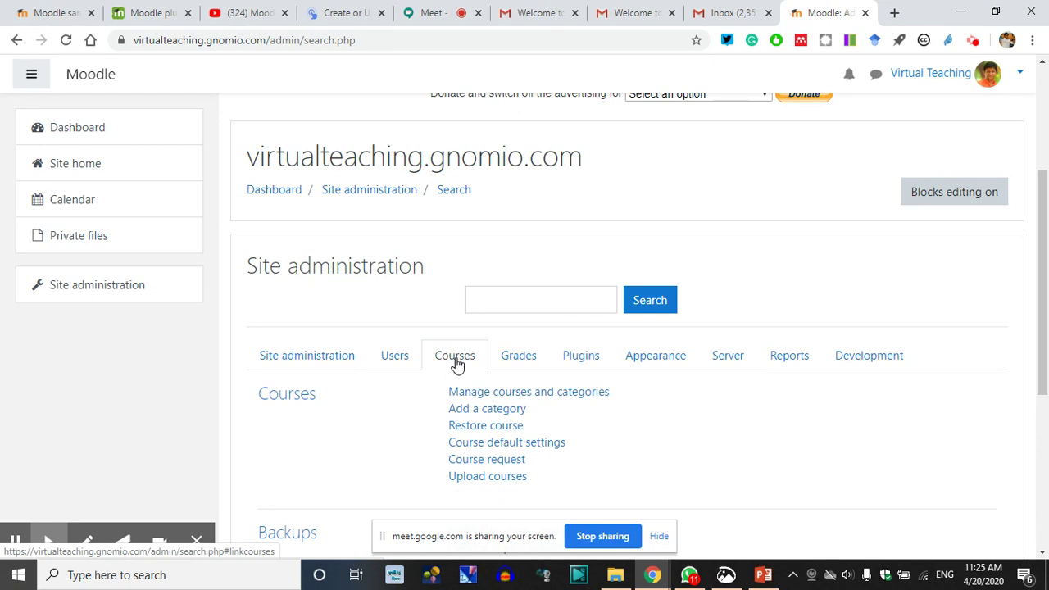
left_click(398, 363)
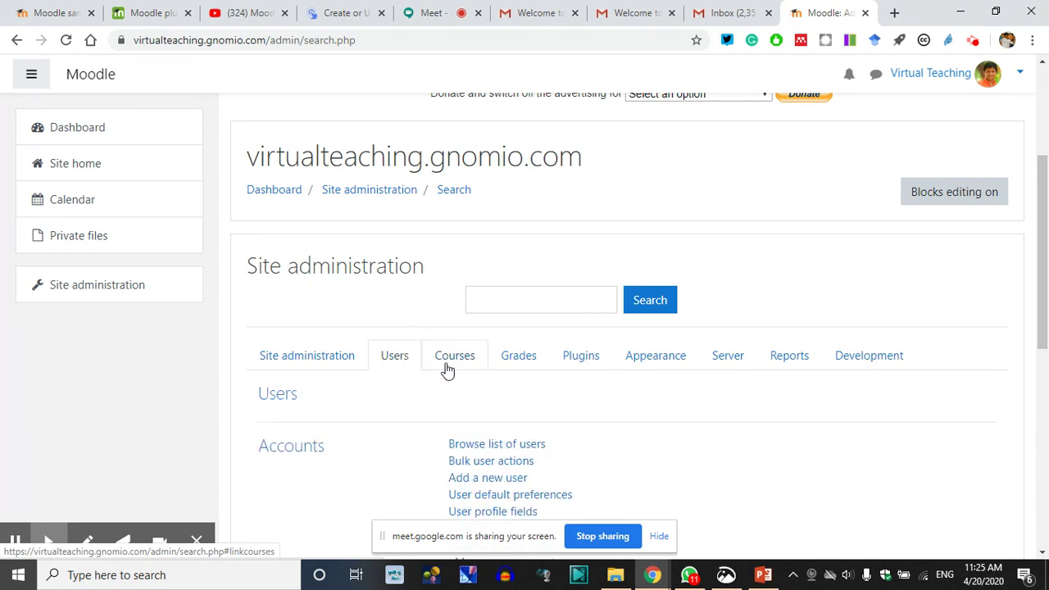
left_click(455, 361)
left_click(393, 357)
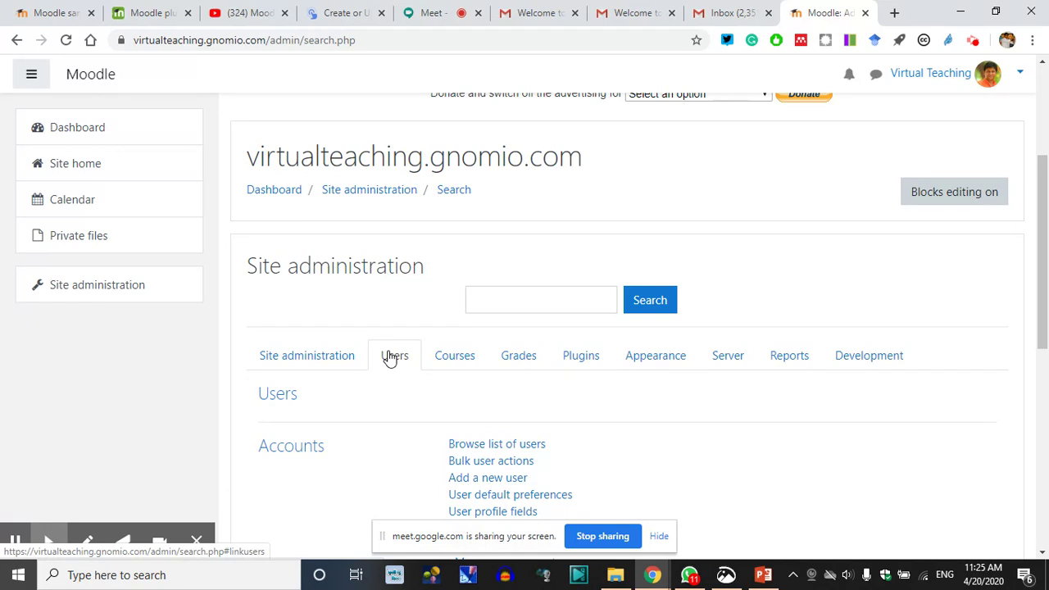
left_click(456, 366)
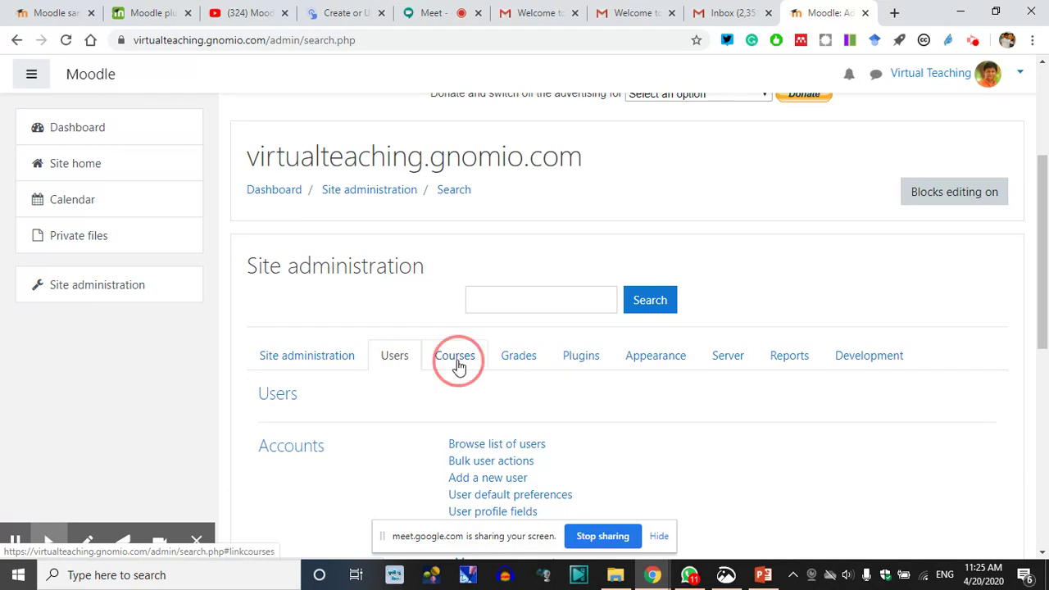
left_click(445, 12)
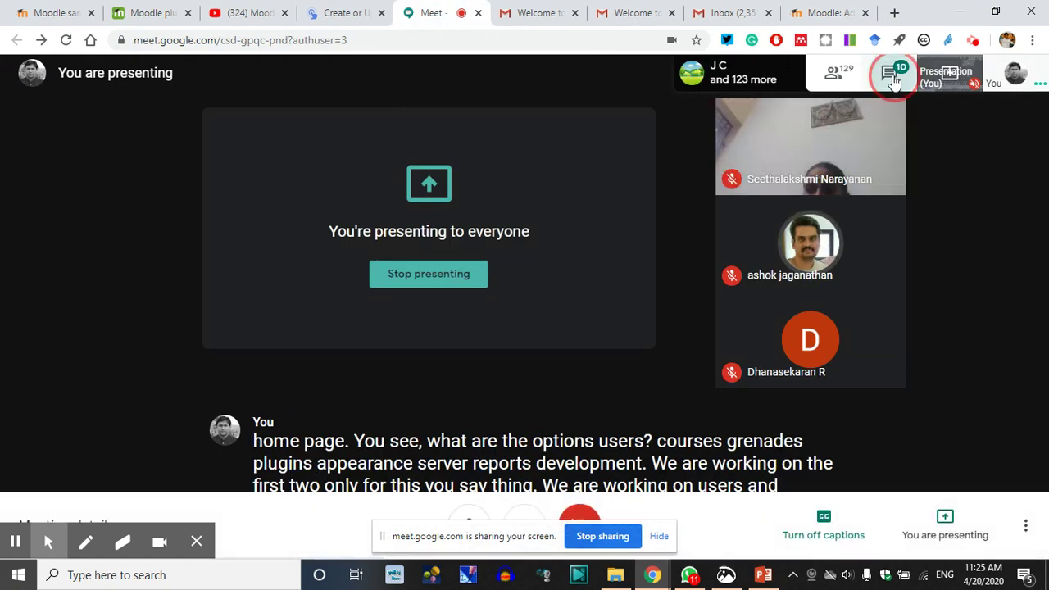
Read participants' replies in the Meet chat, then go back to the Moodle Site administration tab
left_click(890, 72)
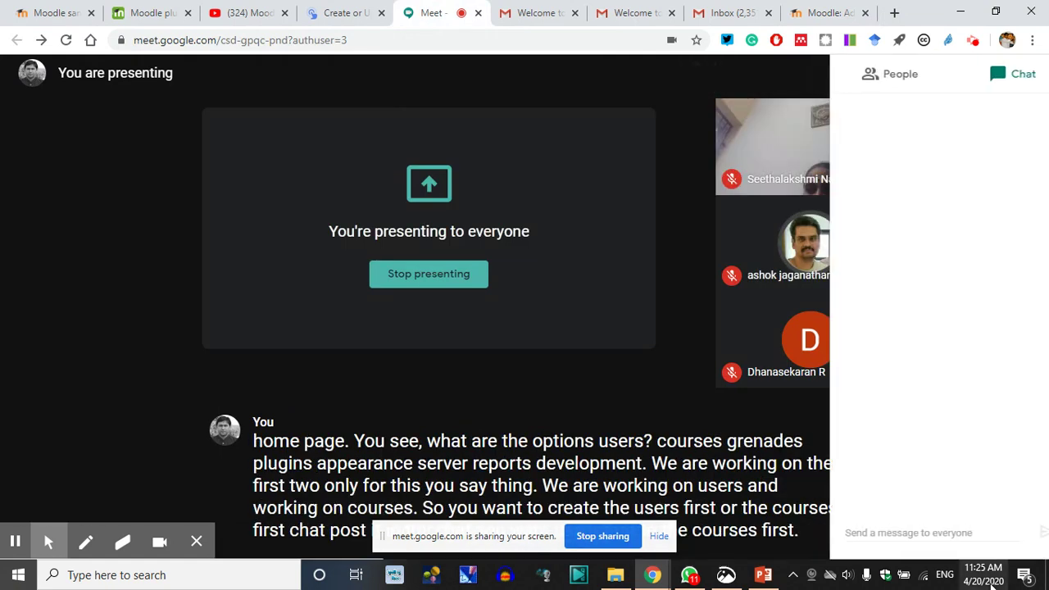
left_click(884, 536)
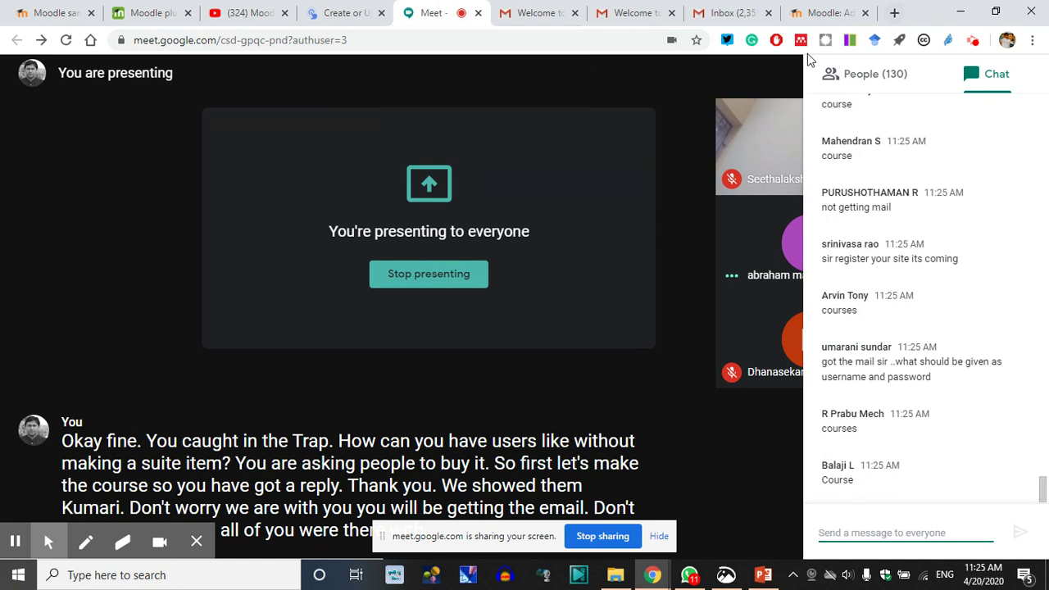
left_click(822, 14)
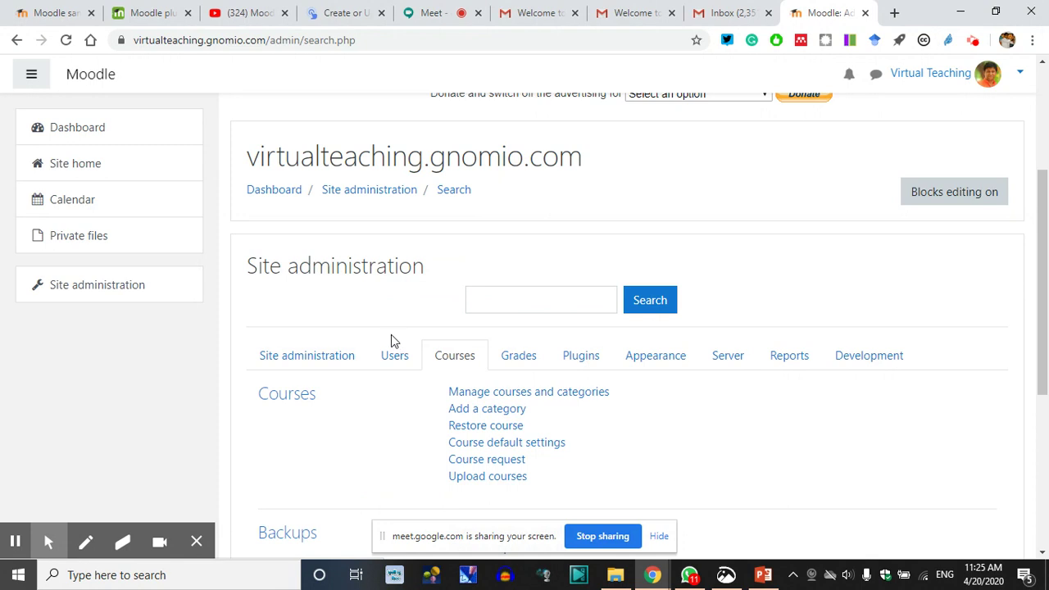
From Site administration's Courses links, open the 'Add a category' form
scroll(424, 415, "down", 2)
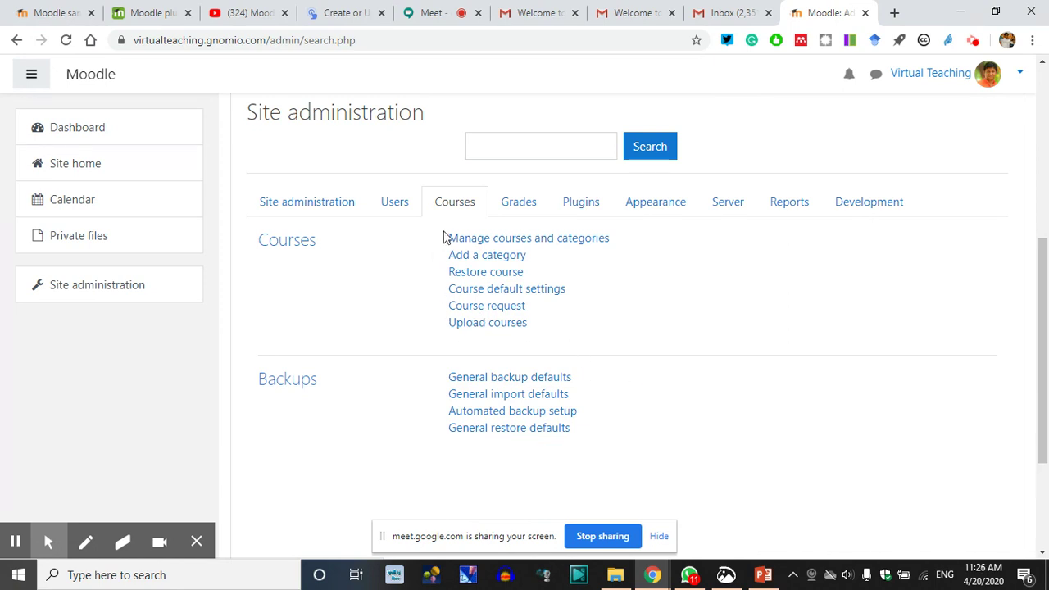
left_click(392, 212)
left_click(459, 211)
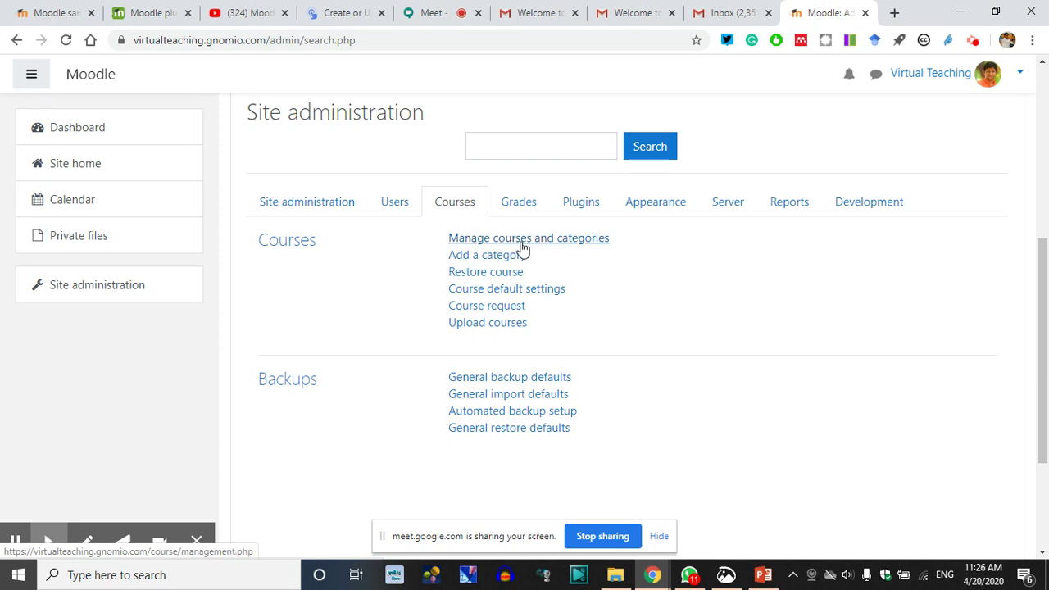
left_click(482, 261)
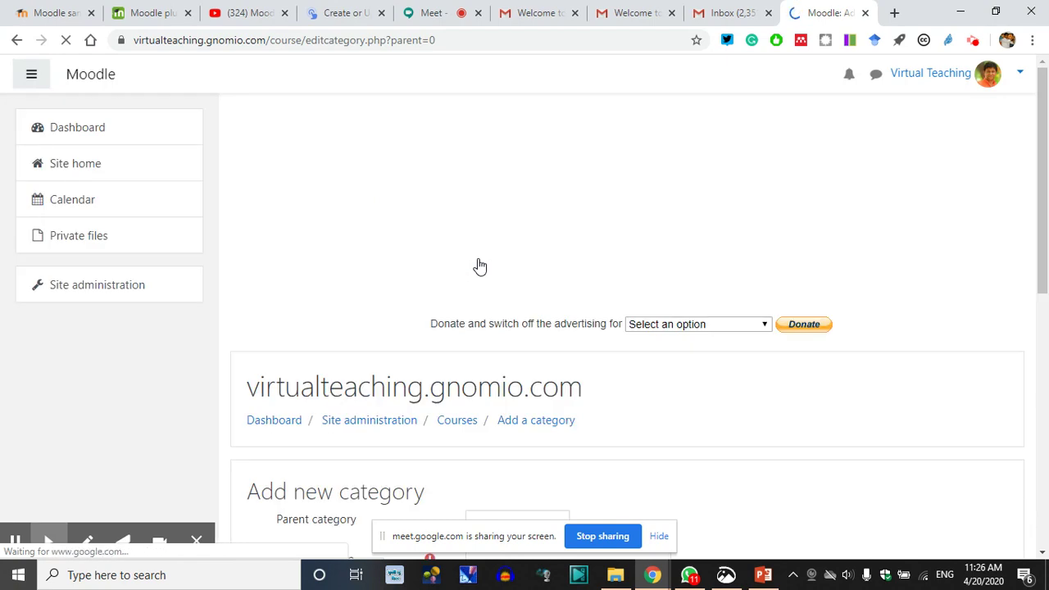
Enter 'EdTech' as the category name and 1 as its ID number
scroll(478, 265, "down", 3)
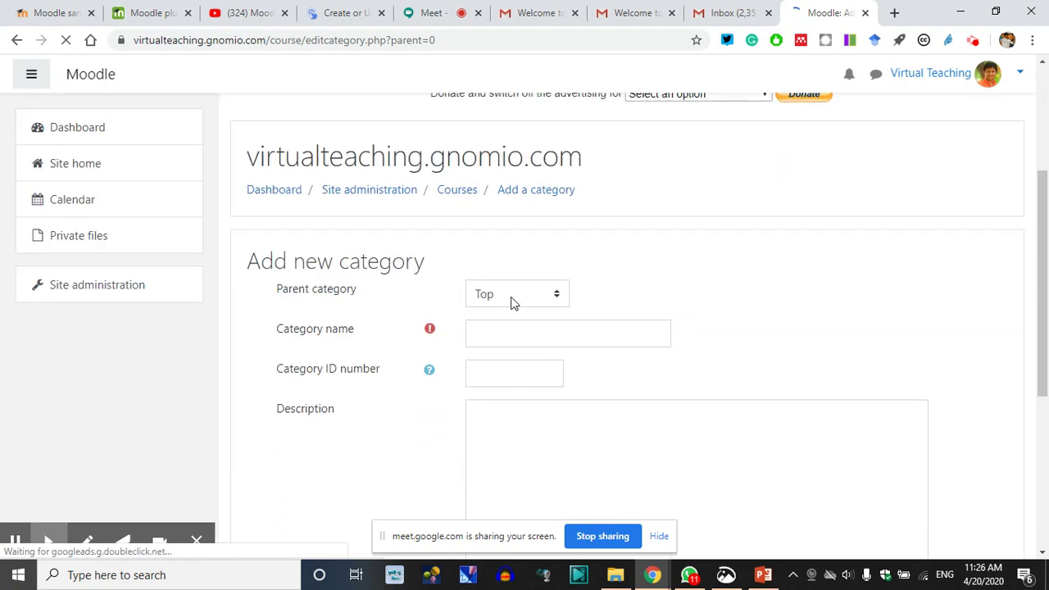
left_click(497, 336)
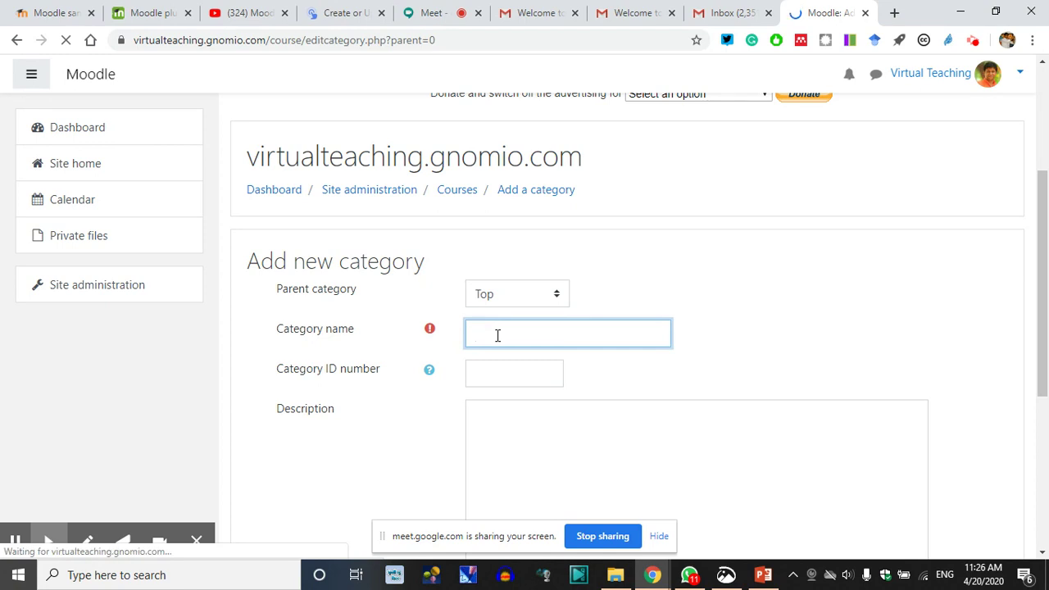
type("EdTech")
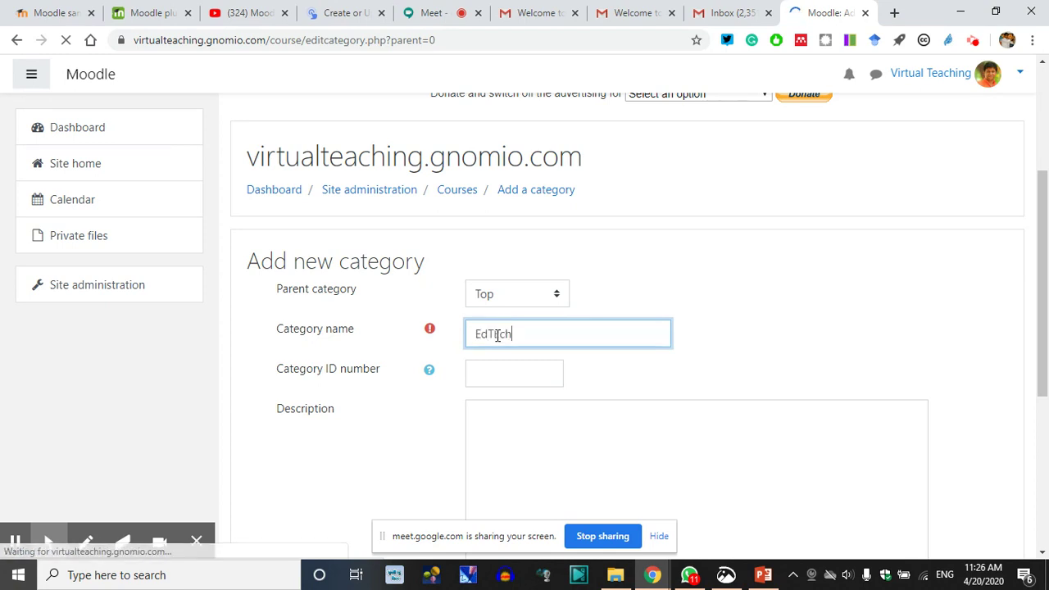
key("BackSpace")
key("BackSpace")
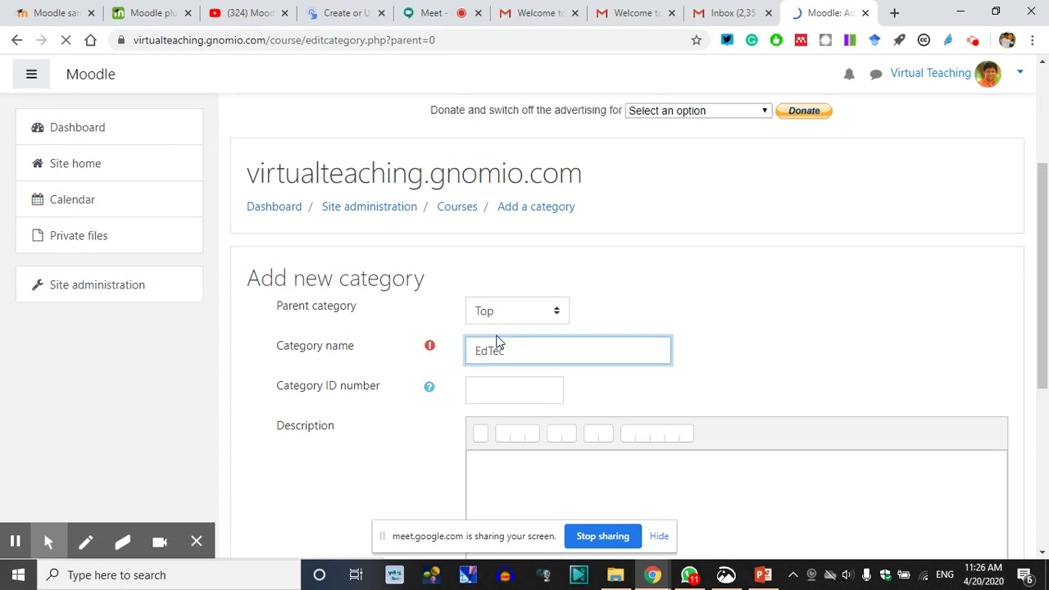
left_click(512, 355)
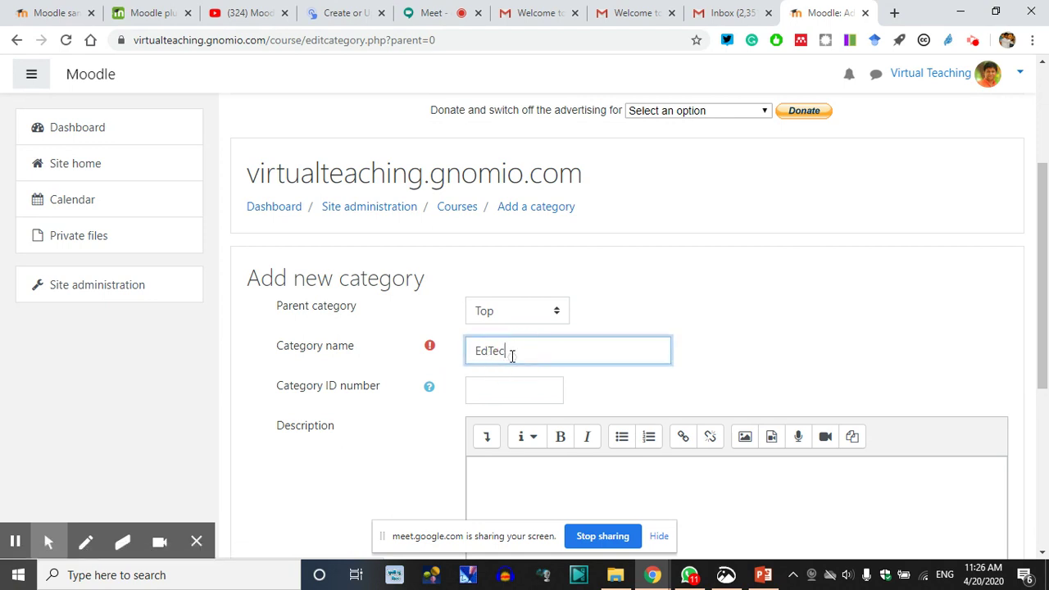
left_click(506, 386)
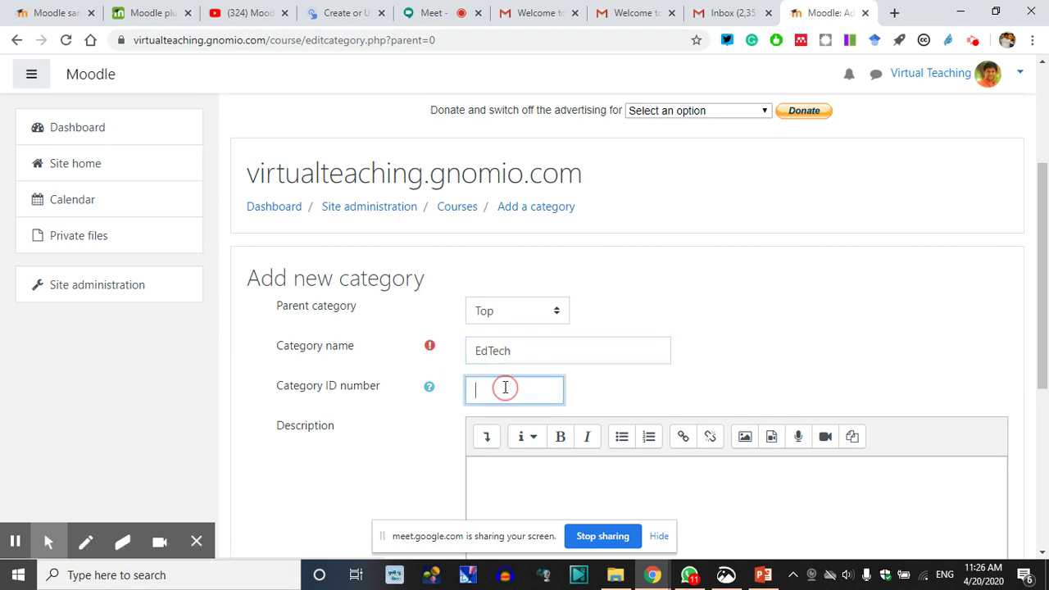
left_click(429, 388)
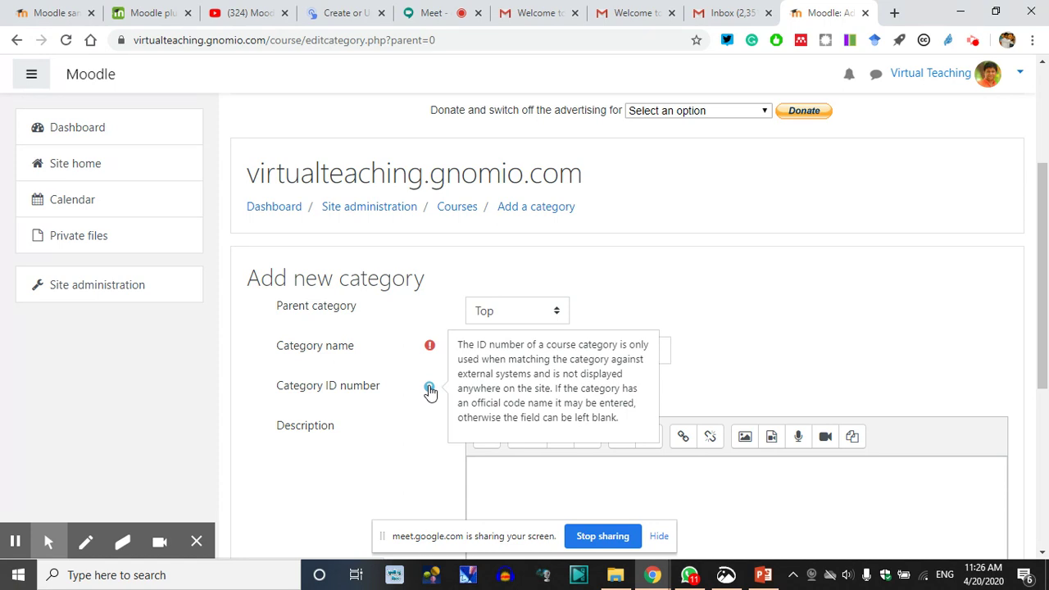
left_click(763, 312)
Describe it as a 'Category for ICT Training to Teachers and Students!' and create it
scroll(506, 442, "down", 4)
left_click(500, 322)
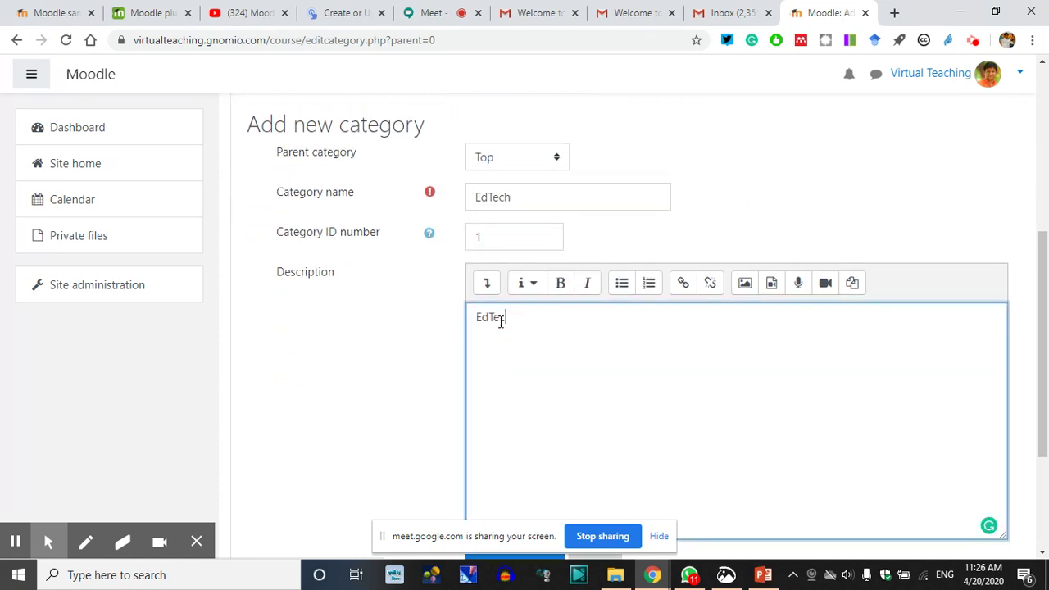
type("EdTech is the")
type(" SKil")
type("Categpr")
key("BackSpace")
key("BackSpace")
key("BackSpace")
key("BackSpace")
type("Category for ICT Training to Teachers and Student")
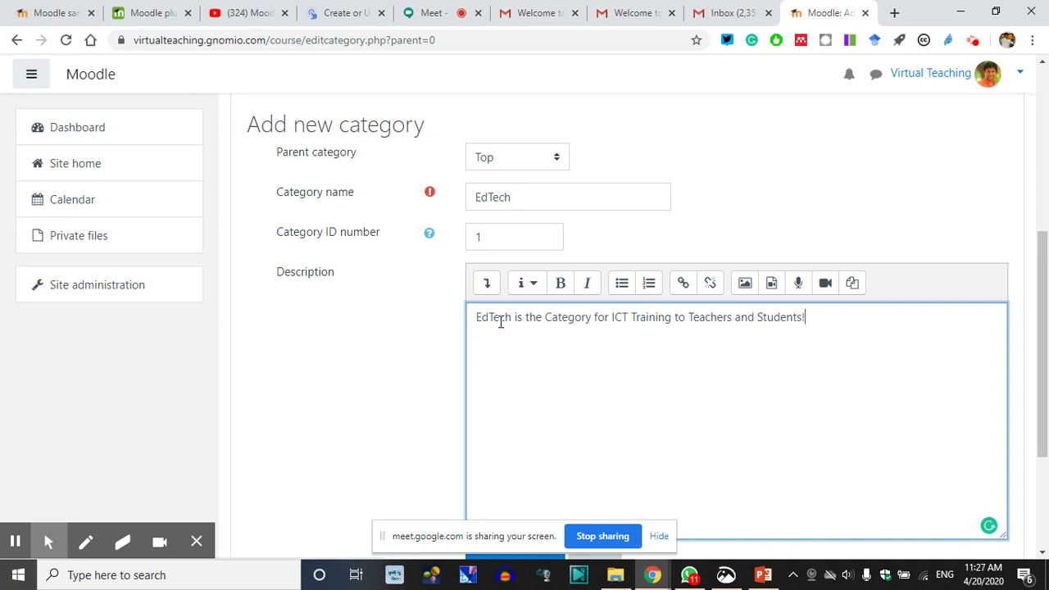
type("s!")
scroll(501, 322, "down", 3)
left_click(518, 379)
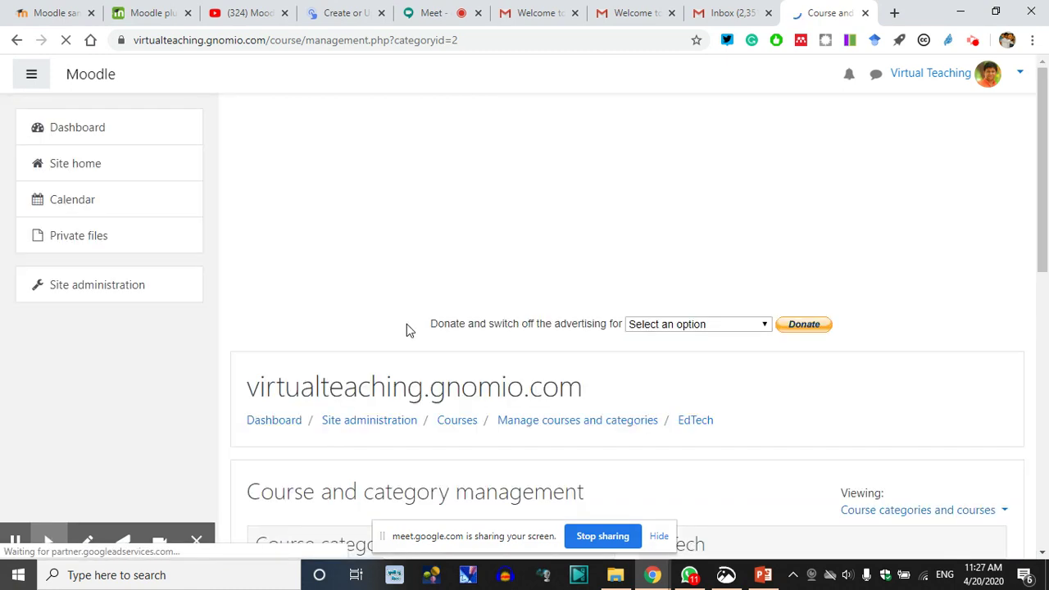
Toggle the Miscellaneous category's visibility off and back on in Course categories
scroll(406, 369, "down", 3)
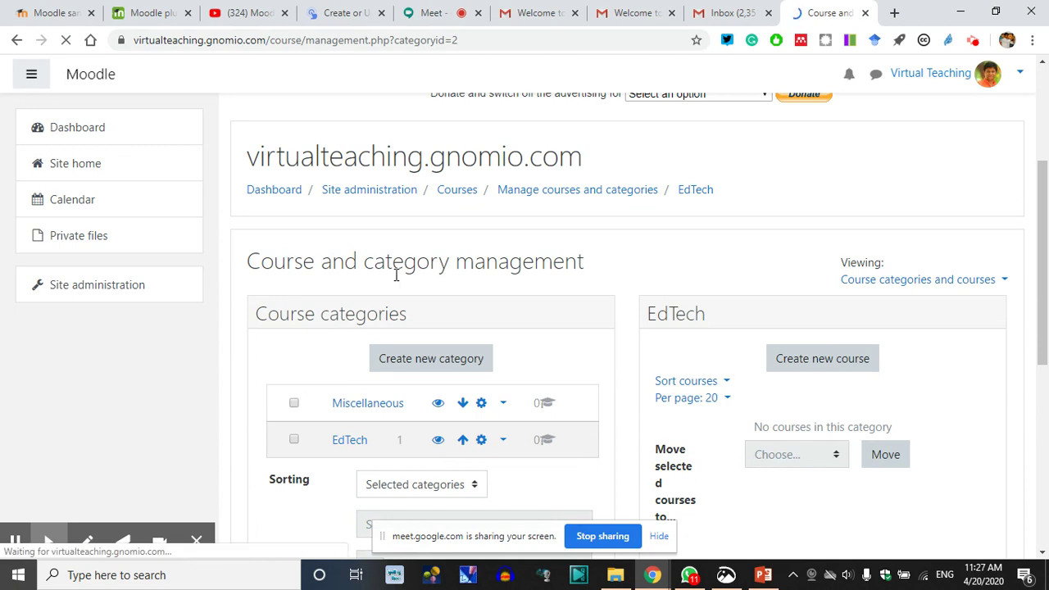
scroll(352, 295, "down", 1)
scroll(344, 344, "down", 2)
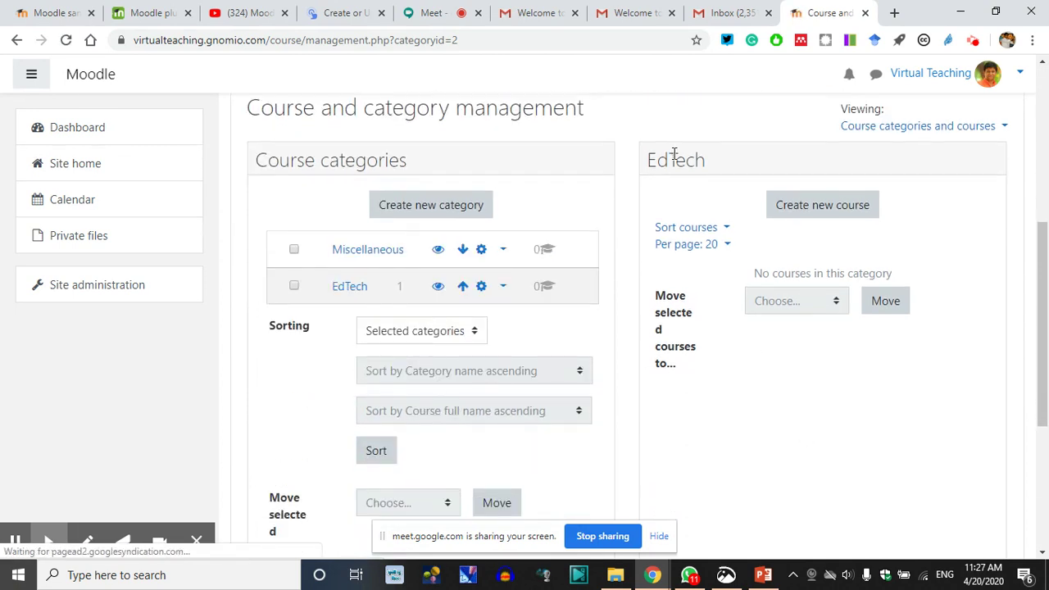
double_click(674, 162)
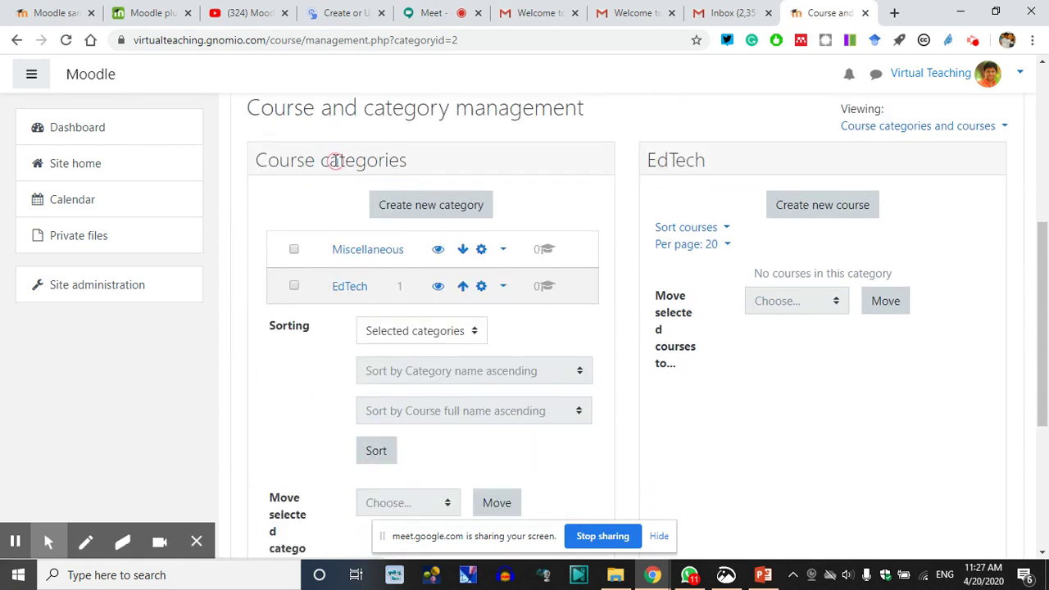
double_click(336, 160)
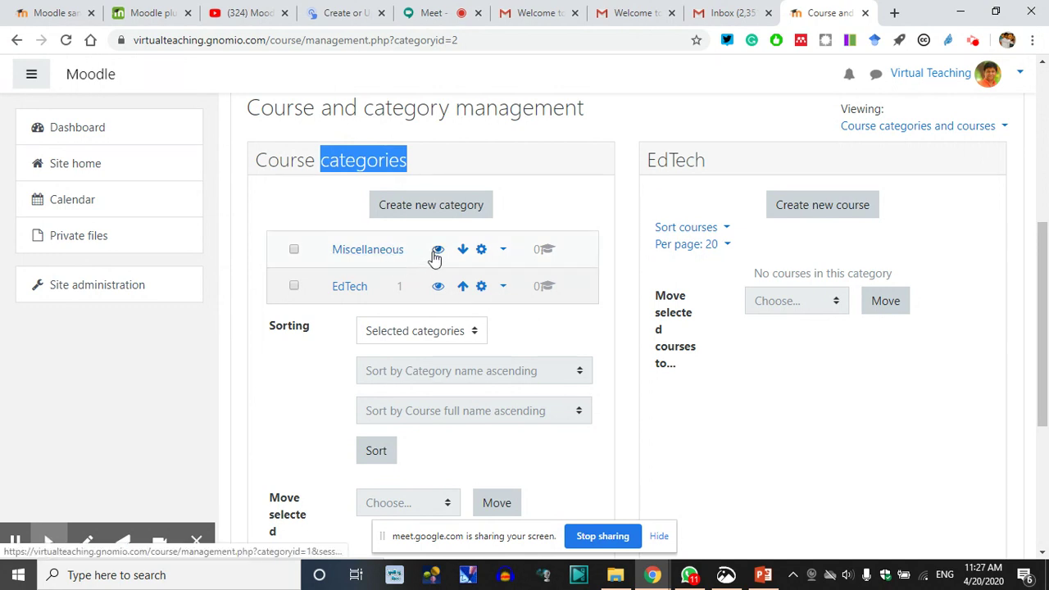
left_click(439, 251)
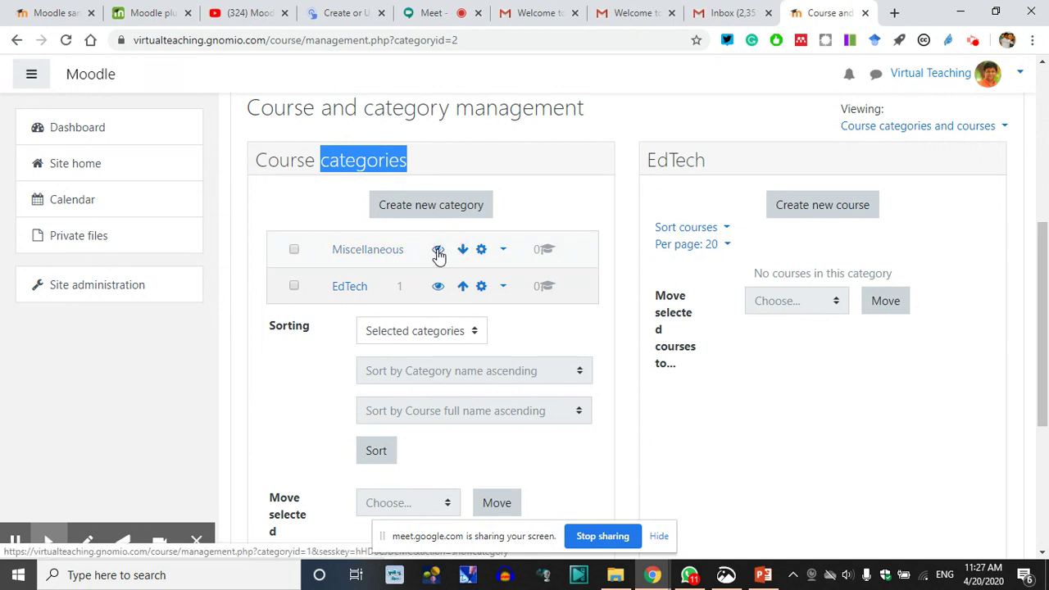
left_click(526, 200)
left_click(439, 250)
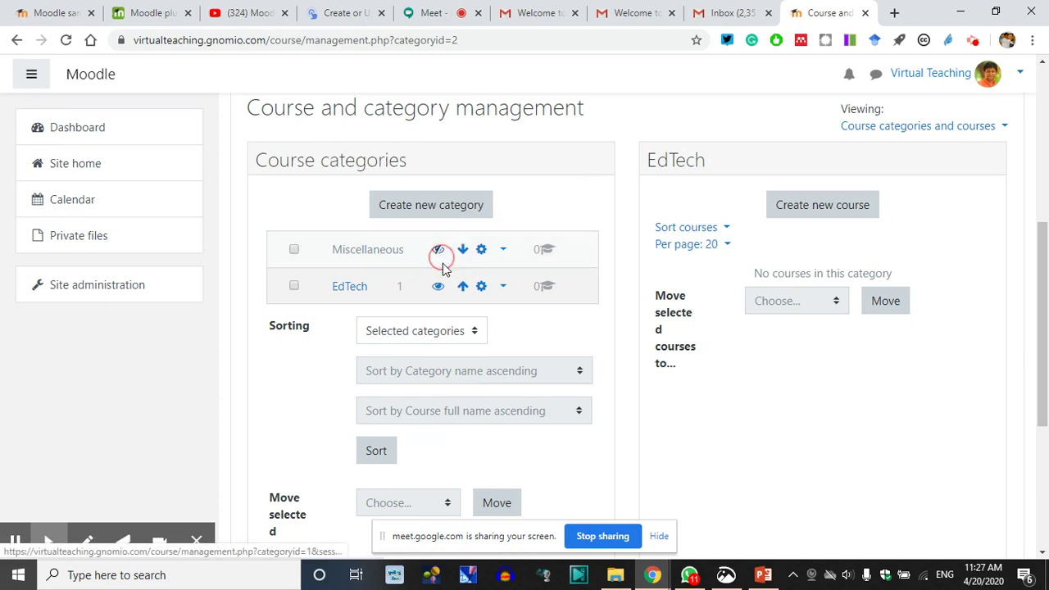
Select the EdTech category name to inspect it
scroll(135, 291, "up", 1)
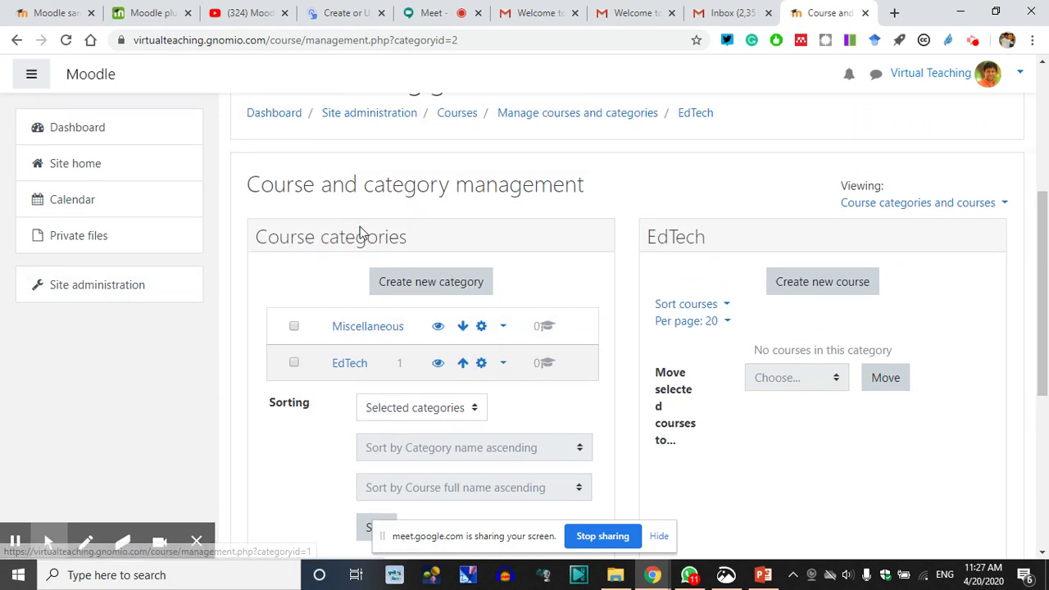
double_click(673, 239)
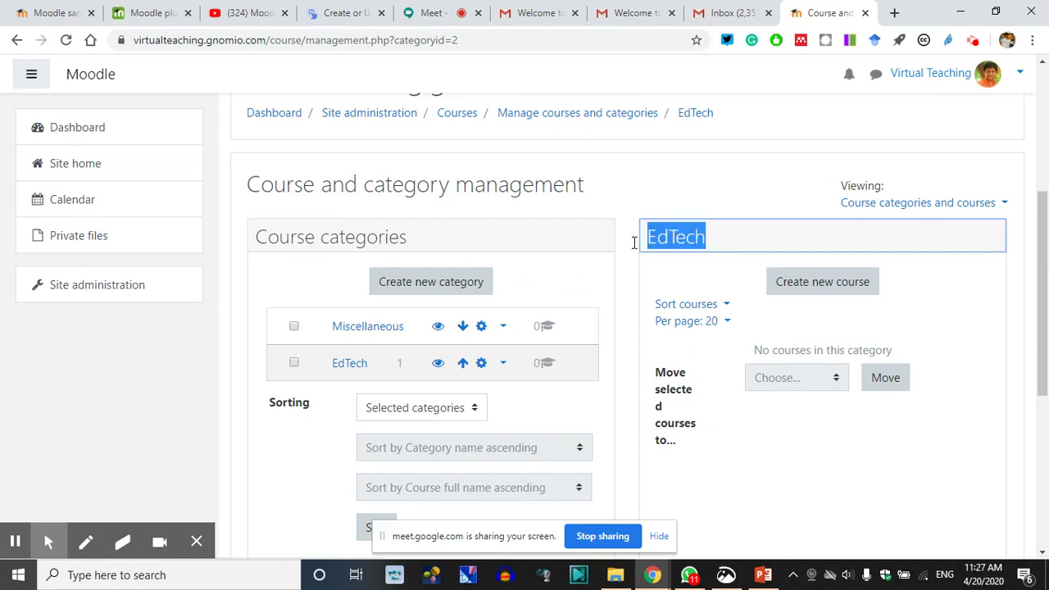
left_click_drag(413, 246, 257, 251)
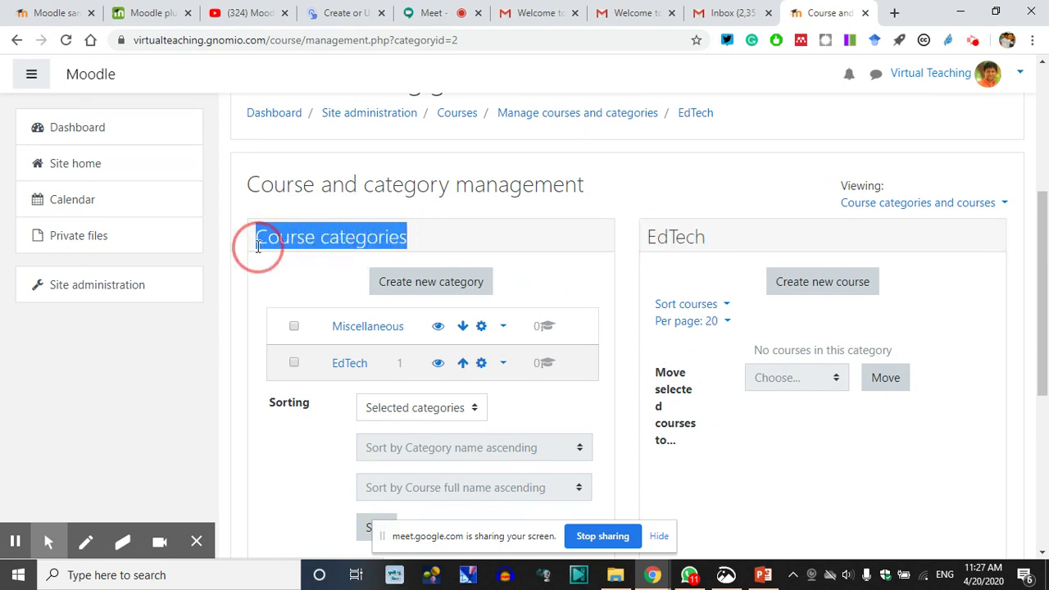
scroll(410, 258, "down", 1)
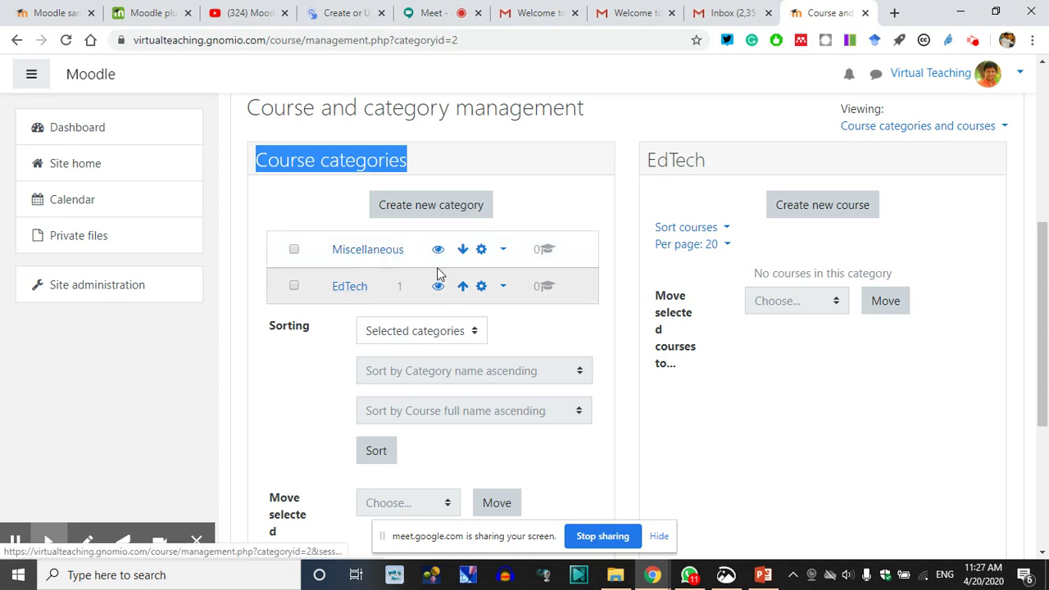
left_click(403, 286)
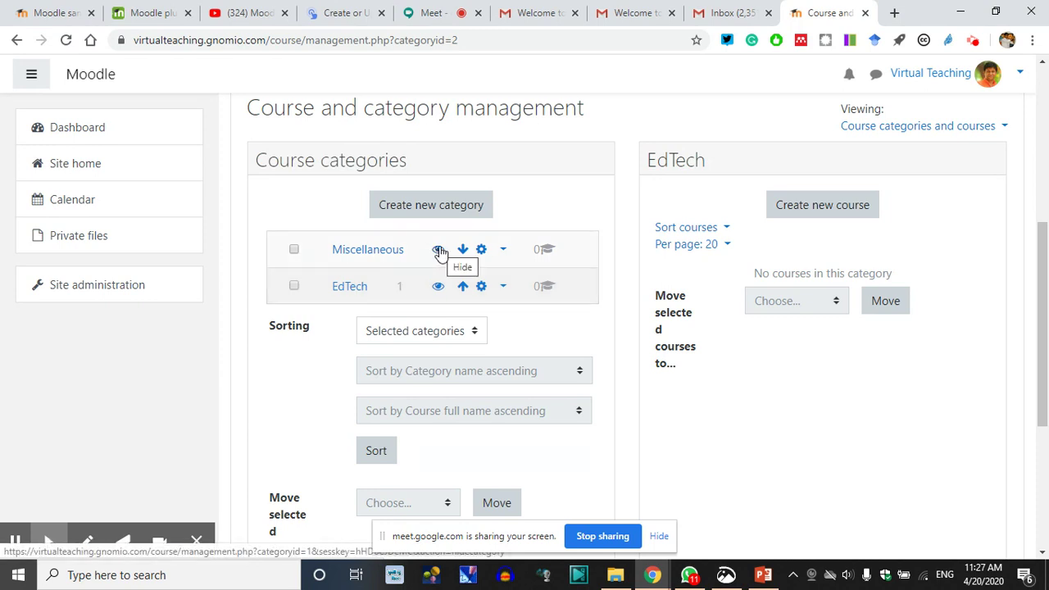
Hide the Miscellaneous category, point out the empty EdTech panel, and go to the Dashboard
left_click(439, 254)
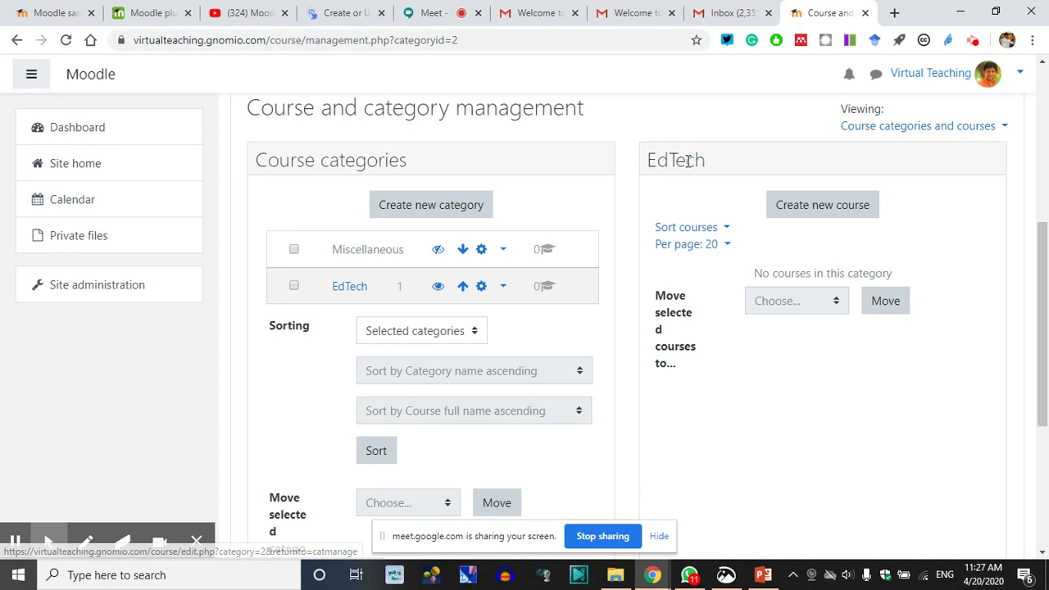
double_click(741, 160)
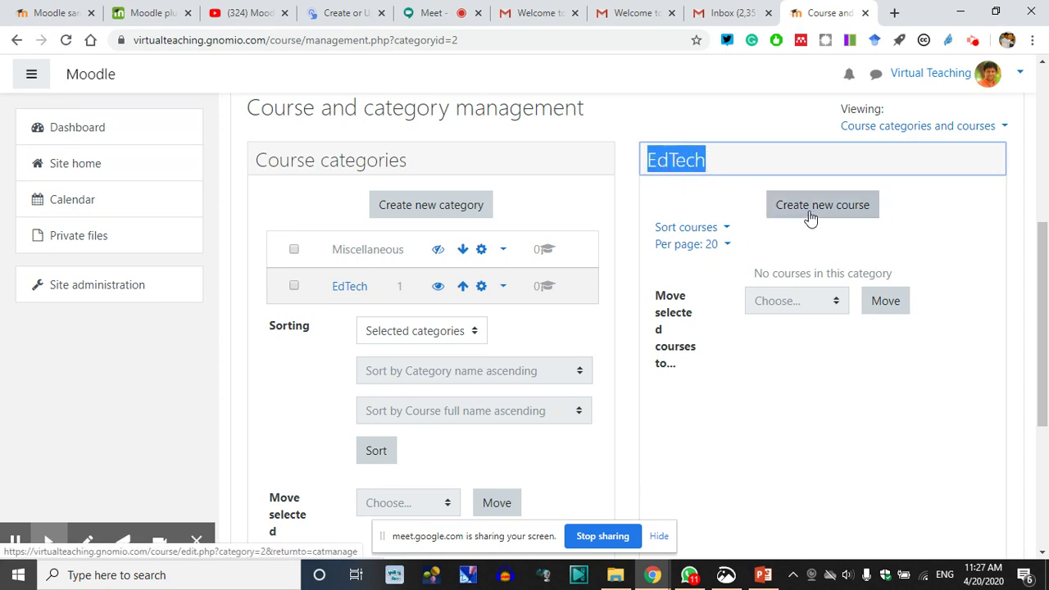
left_click_drag(893, 221, 869, 212)
left_click(929, 233)
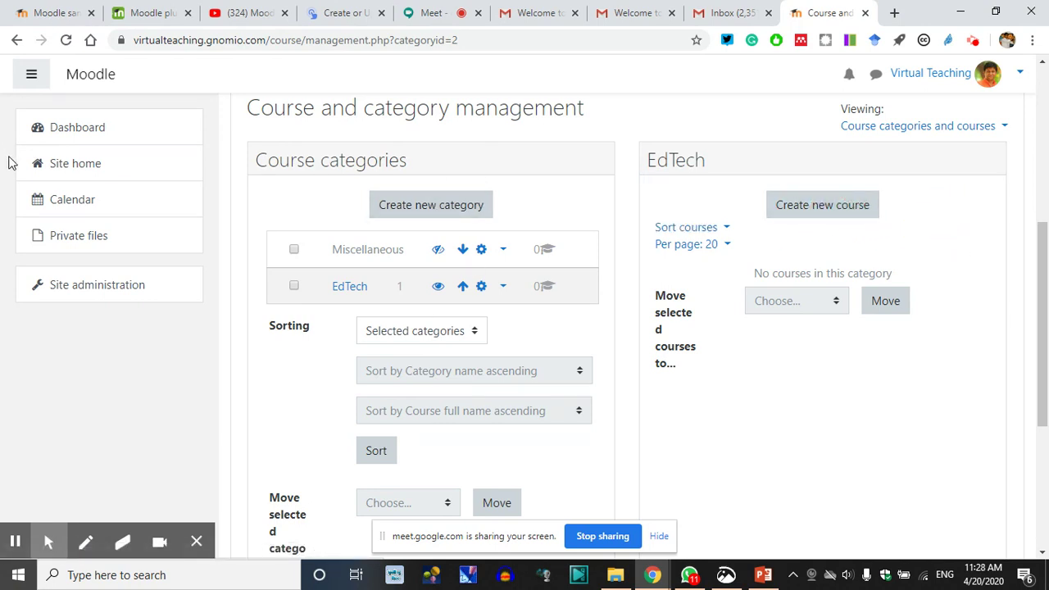
left_click(83, 127)
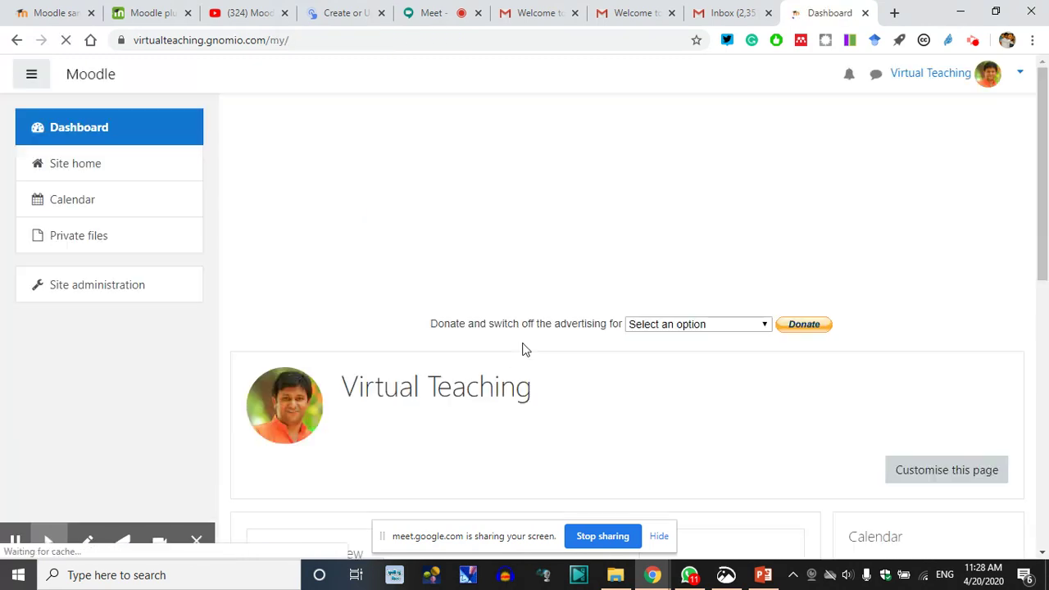
View the Dashboard Timeline, then go to Site administration > Courses > Manage courses and categories
scroll(586, 279, "down", 3)
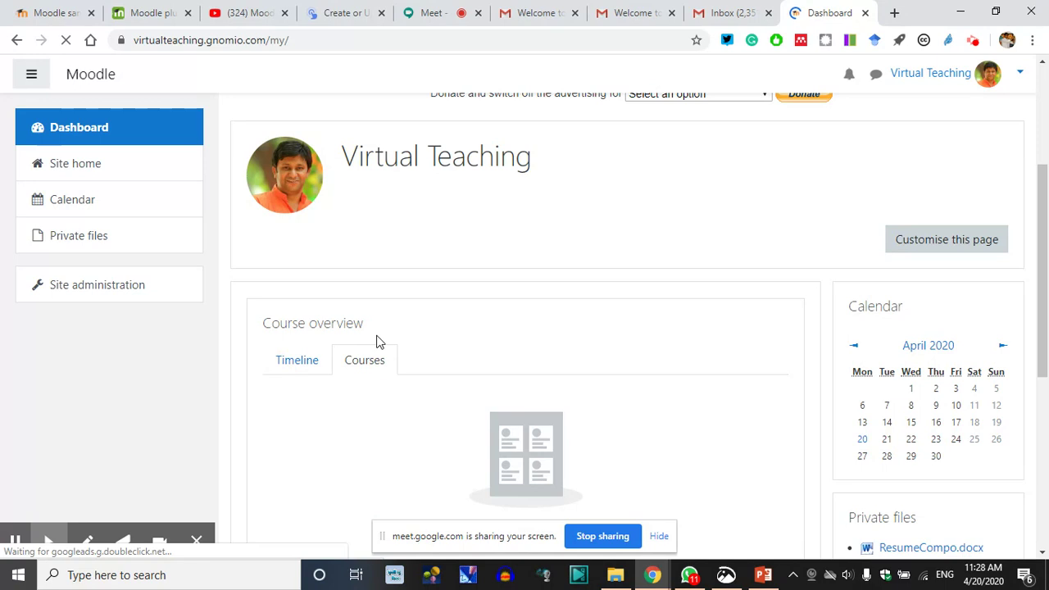
scroll(426, 369, "down", 2)
scroll(410, 402, "down", 3)
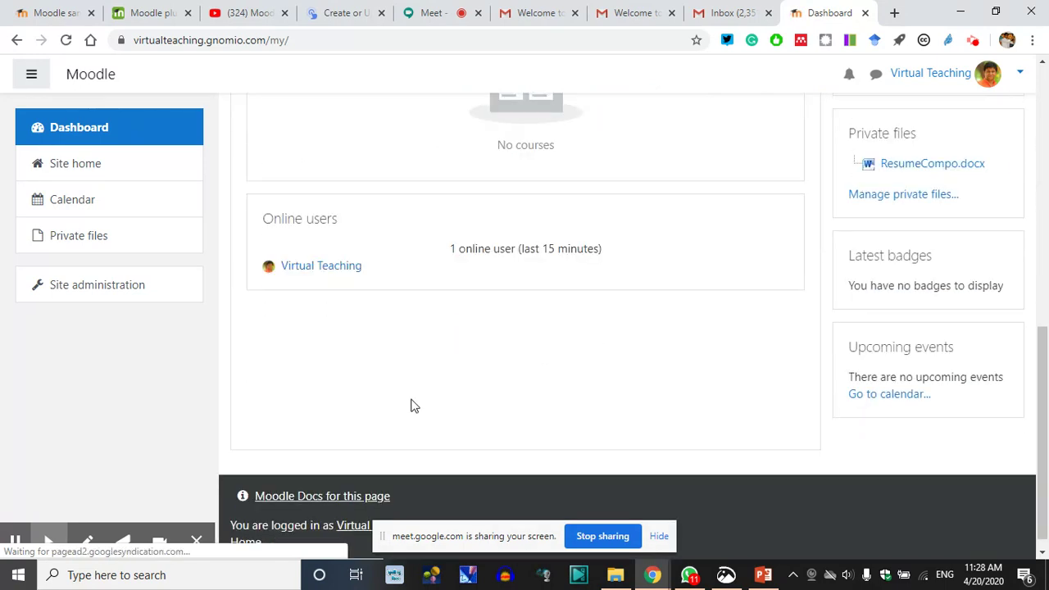
scroll(859, 350, "up", 4)
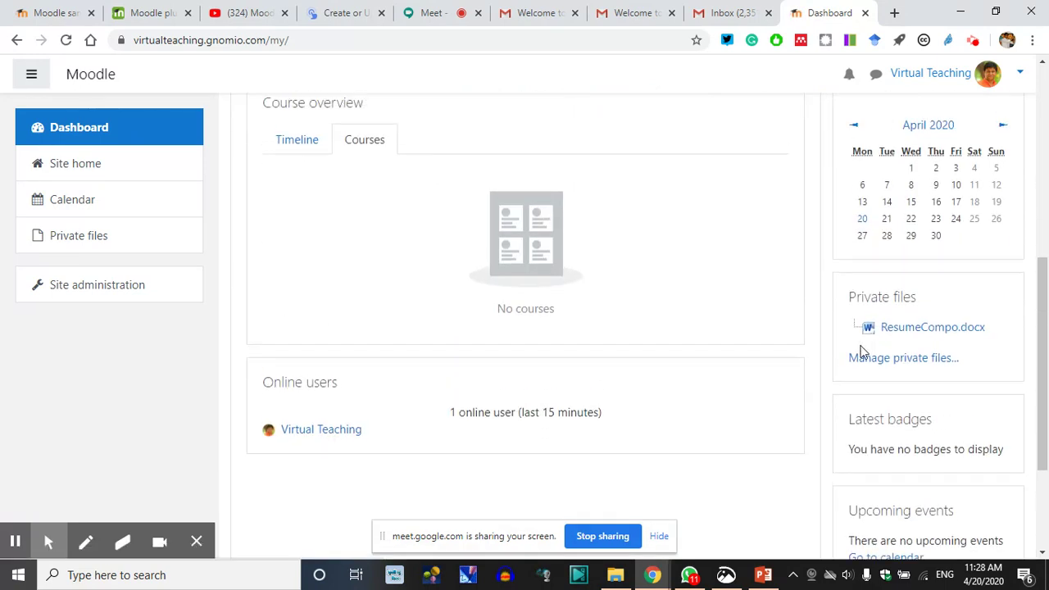
left_click(284, 279)
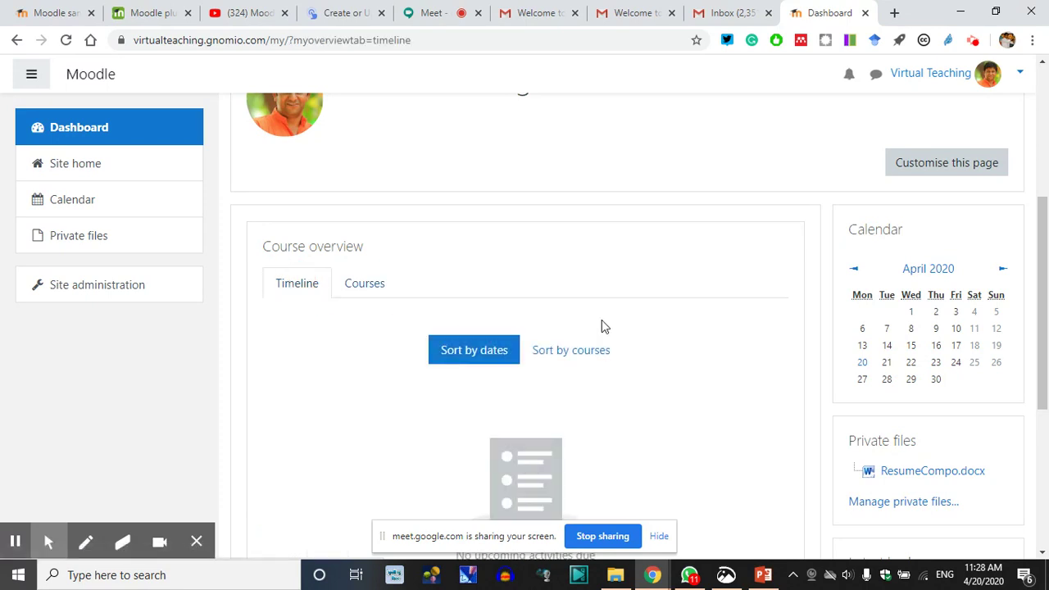
left_click(74, 287)
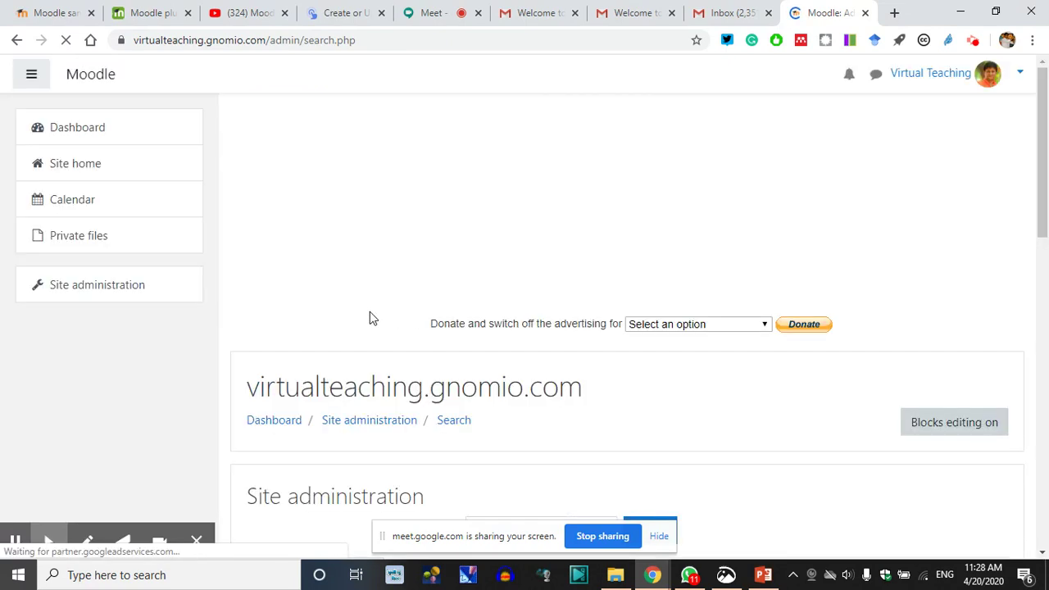
scroll(492, 401, "down", 1)
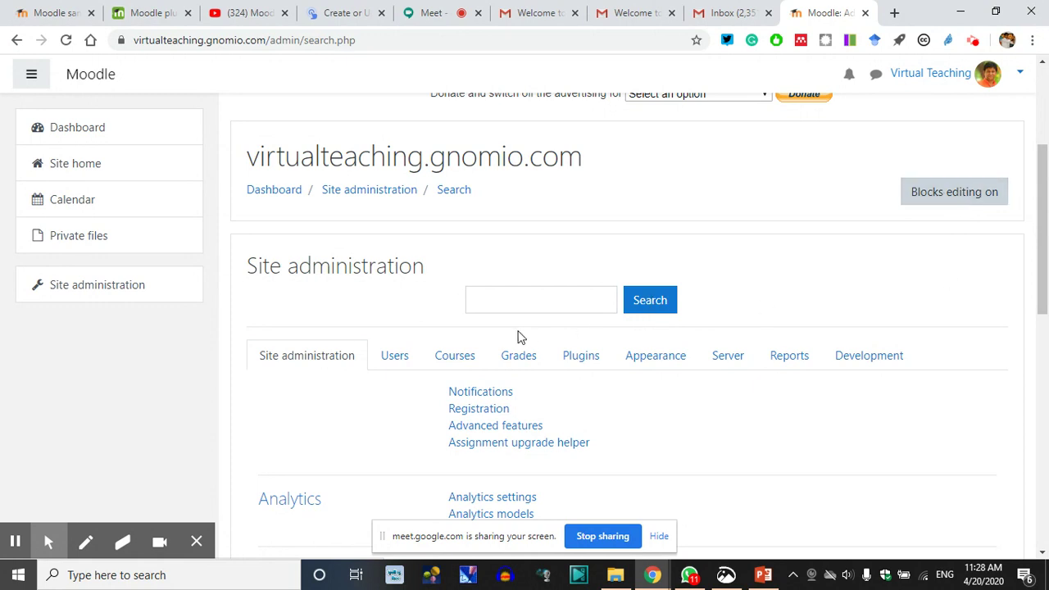
left_click(454, 360)
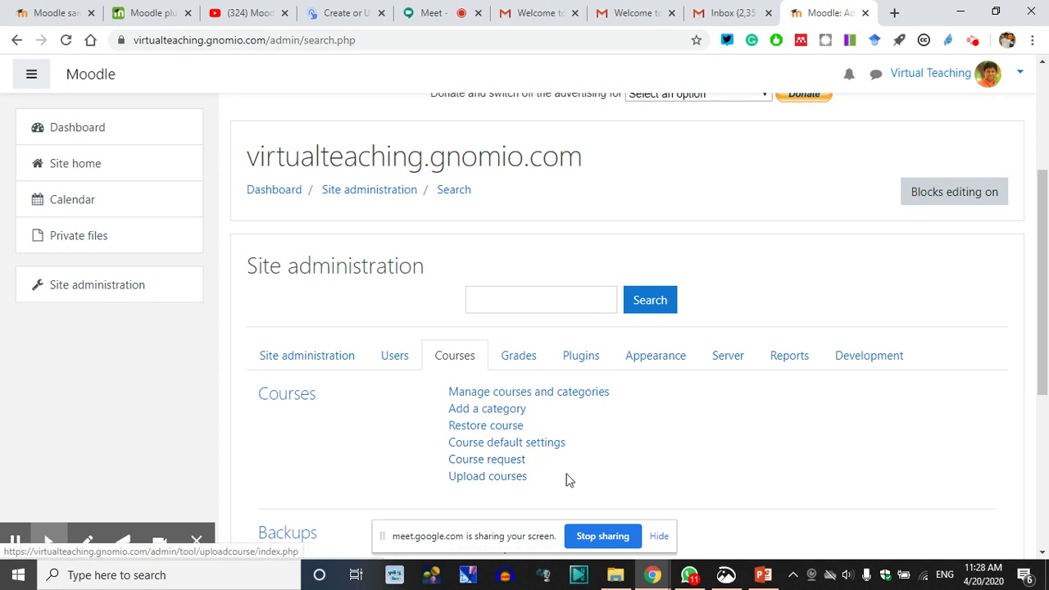
left_click(529, 400)
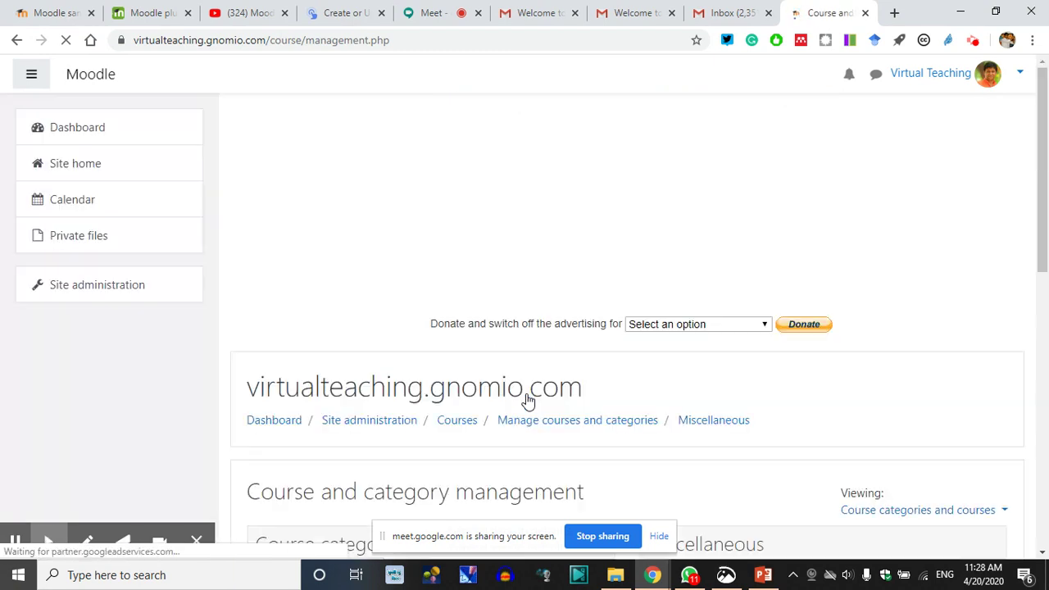
On the Course and category management page, start a new course with Create new course
scroll(643, 399, "down", 3)
scroll(454, 420, "down", 1)
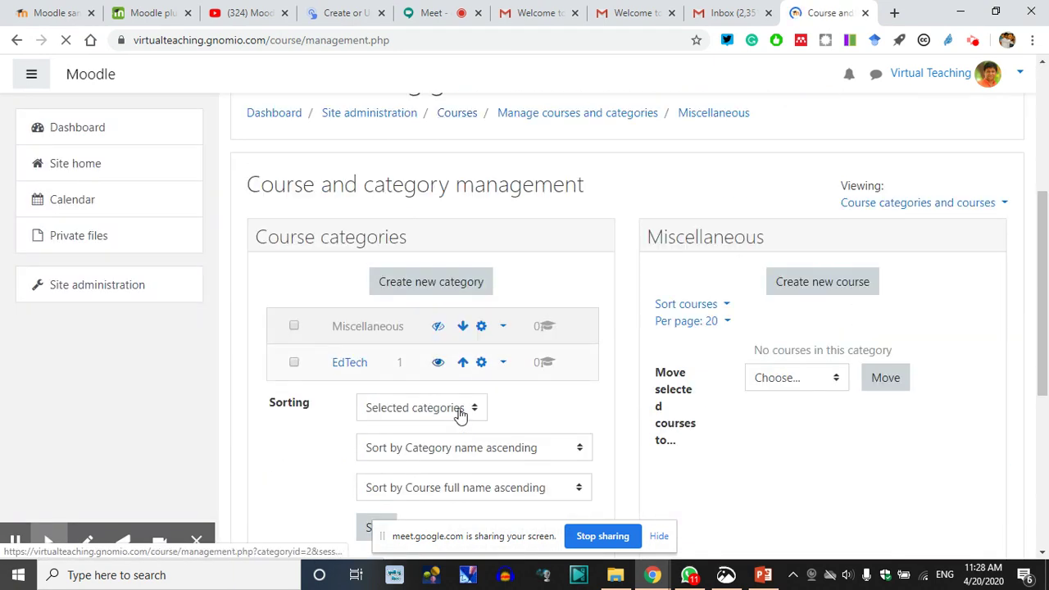
left_click(442, 283)
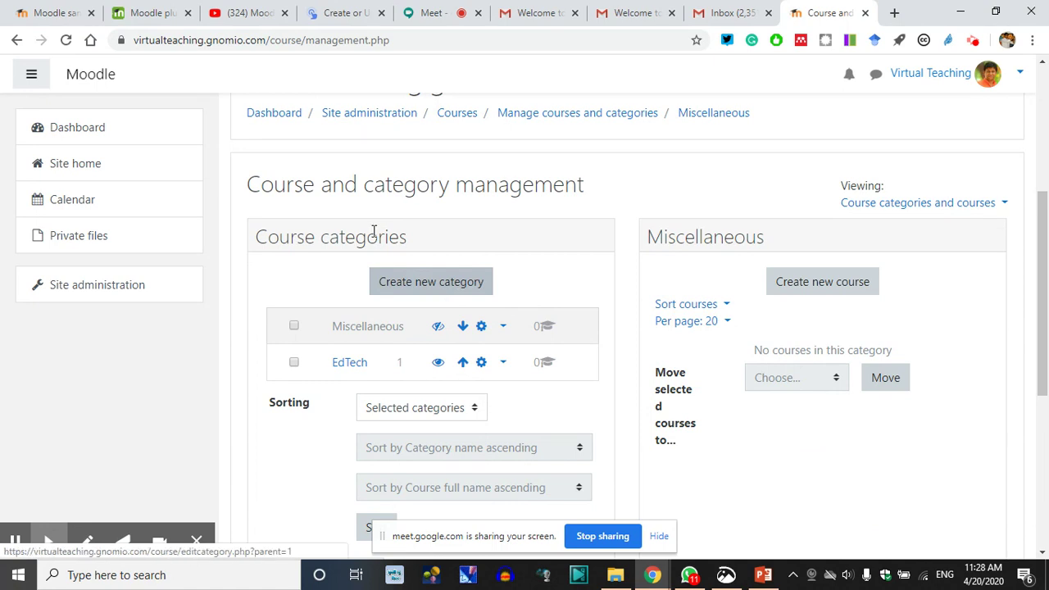
left_click_drag(247, 185, 601, 192)
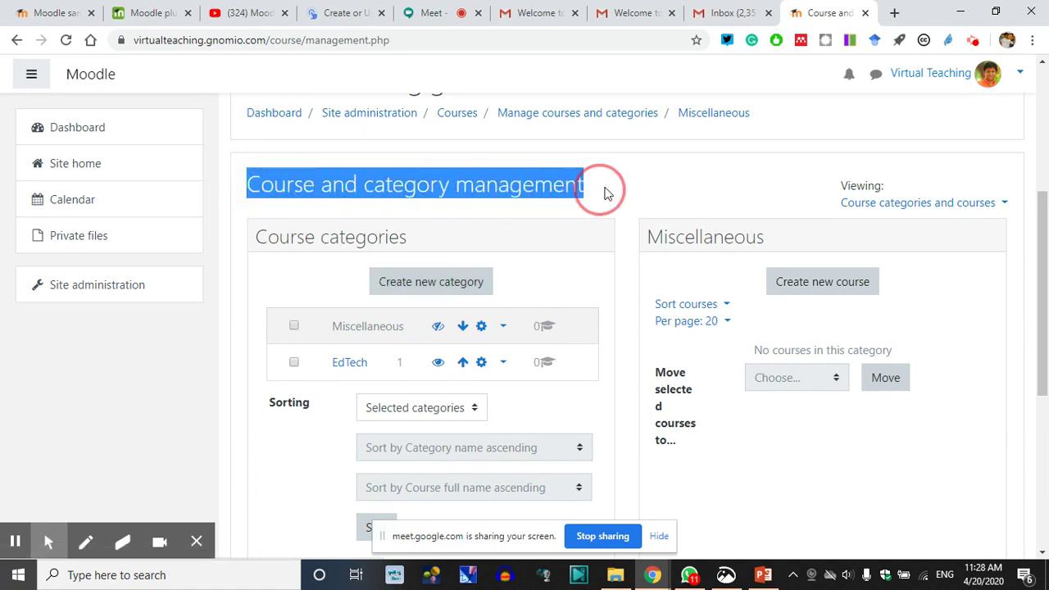
left_click(815, 281)
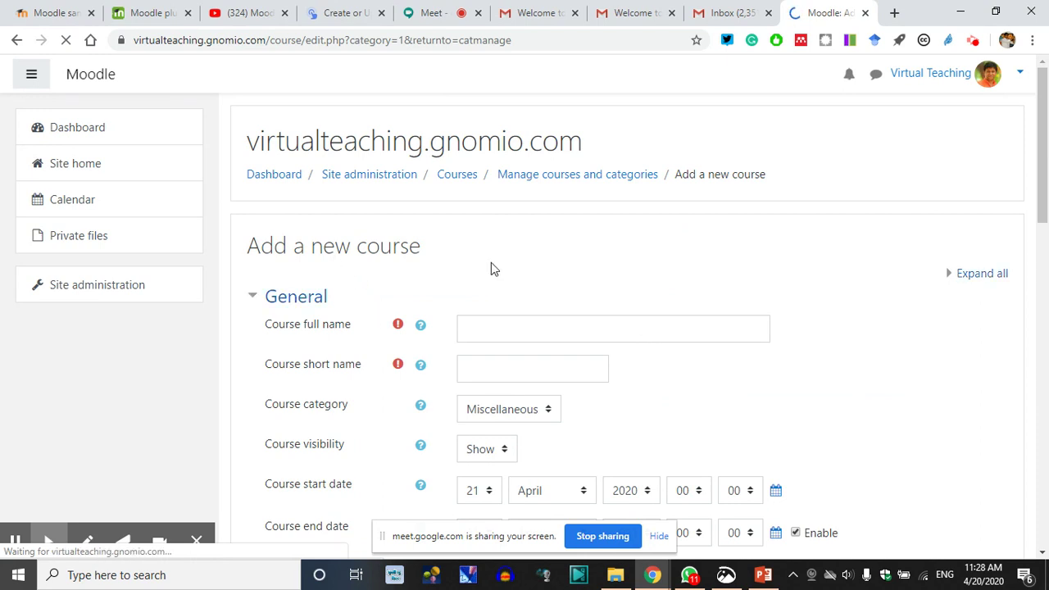
Enter the full name 'Virtual Teaching Training for Teachers' and the short name 'VT4Teacher'
left_click_drag(473, 245, 239, 234)
scroll(302, 318, "down", 2)
scroll(301, 318, "down", 1)
scroll(339, 257, "up", 1)
left_click(507, 176)
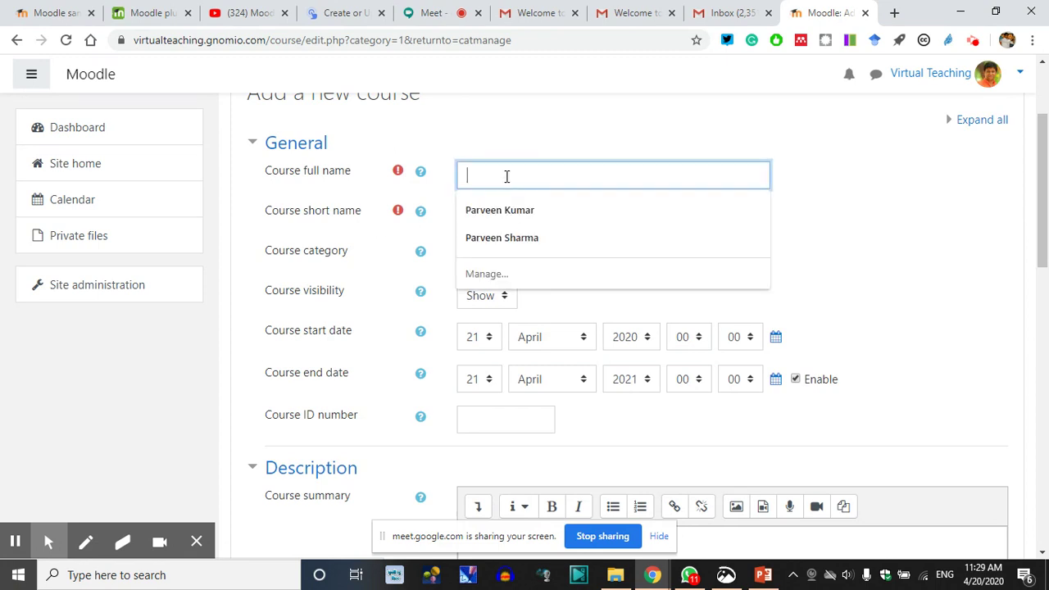
type("Virtual Teaching")
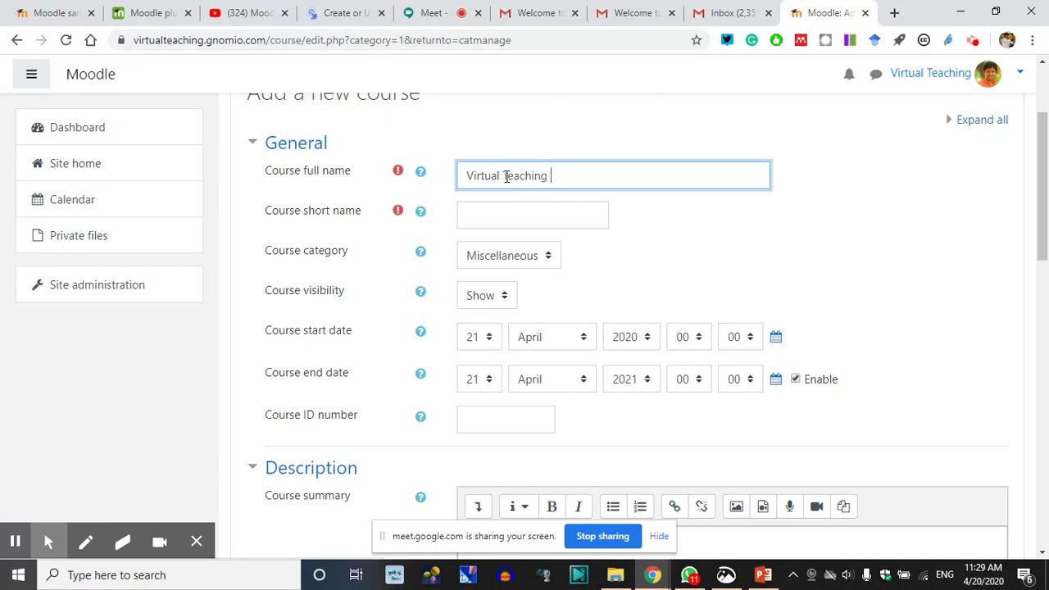
type("Training to Teachers")
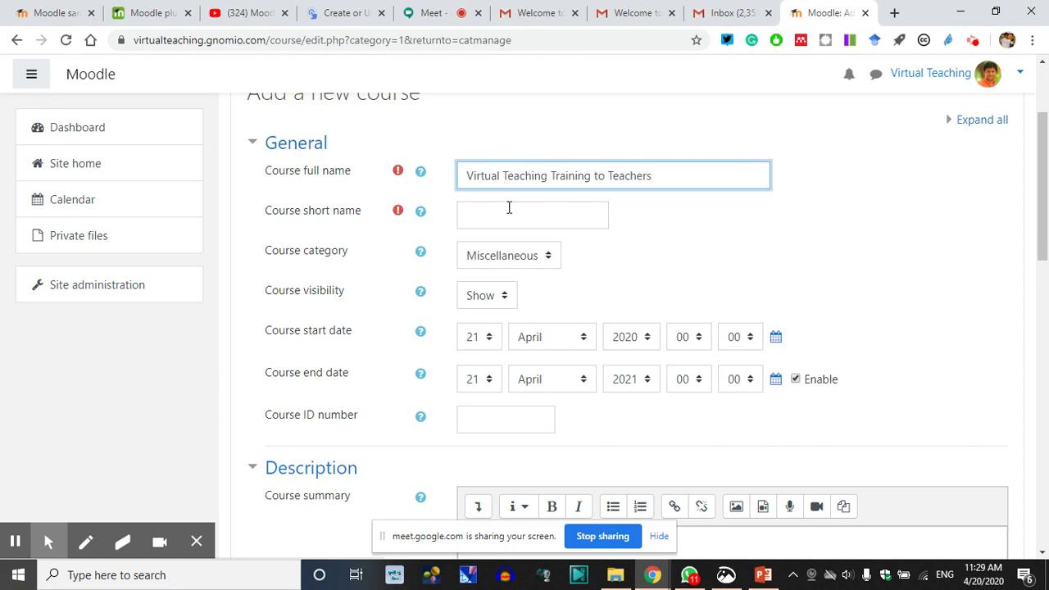
left_click(497, 214)
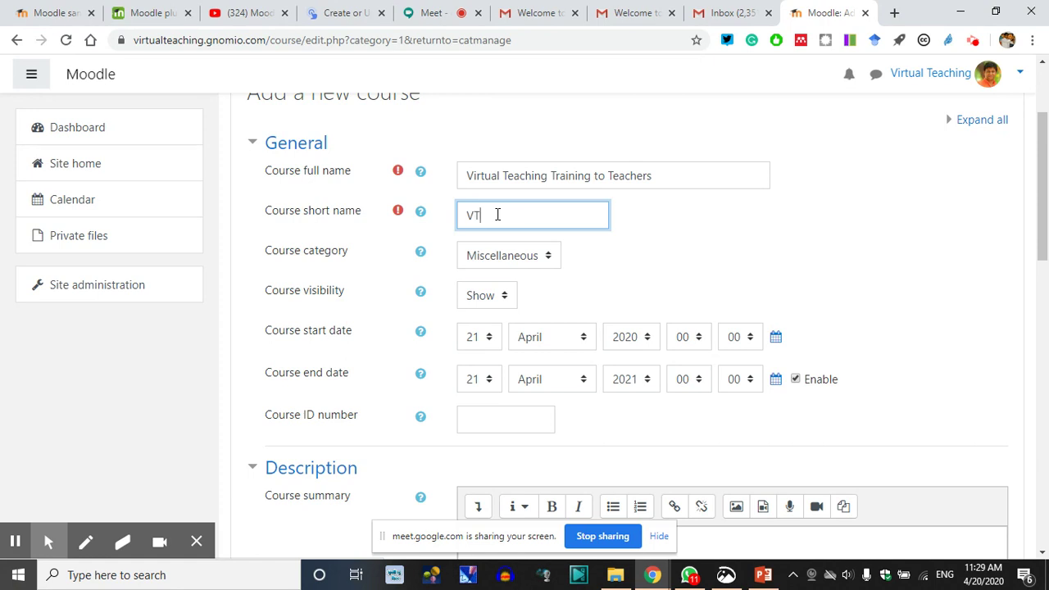
type("her")
double_click(598, 178)
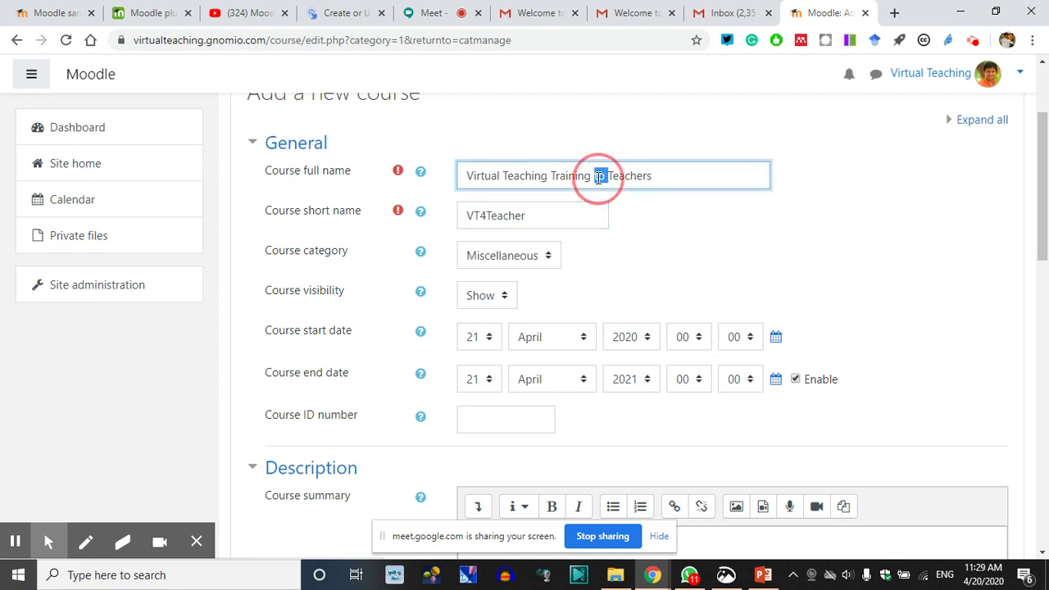
type("for")
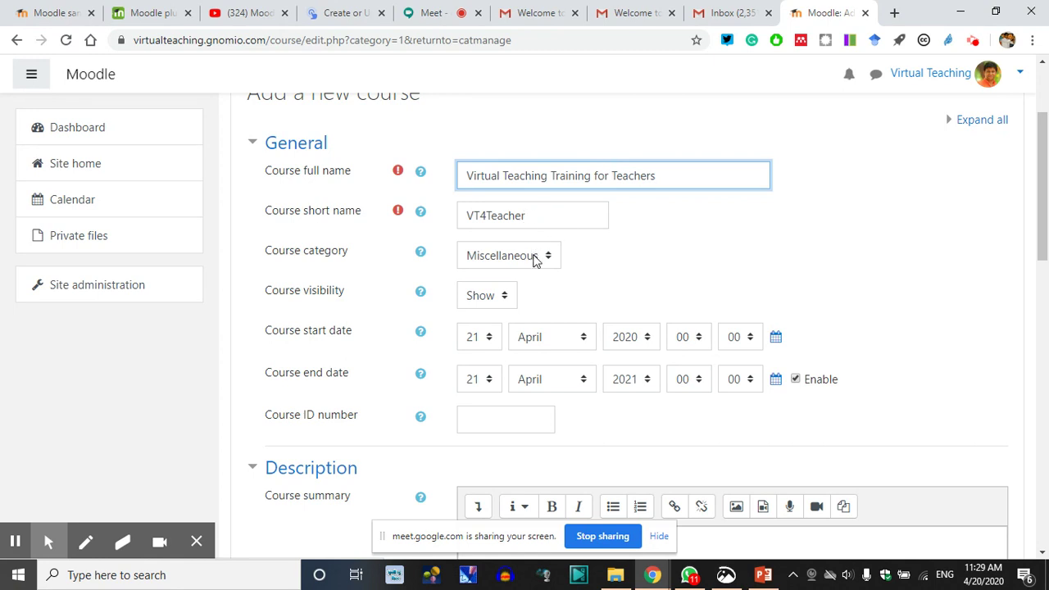
Put the course in the EdTech category and set its visibility to Hide
left_click(328, 253)
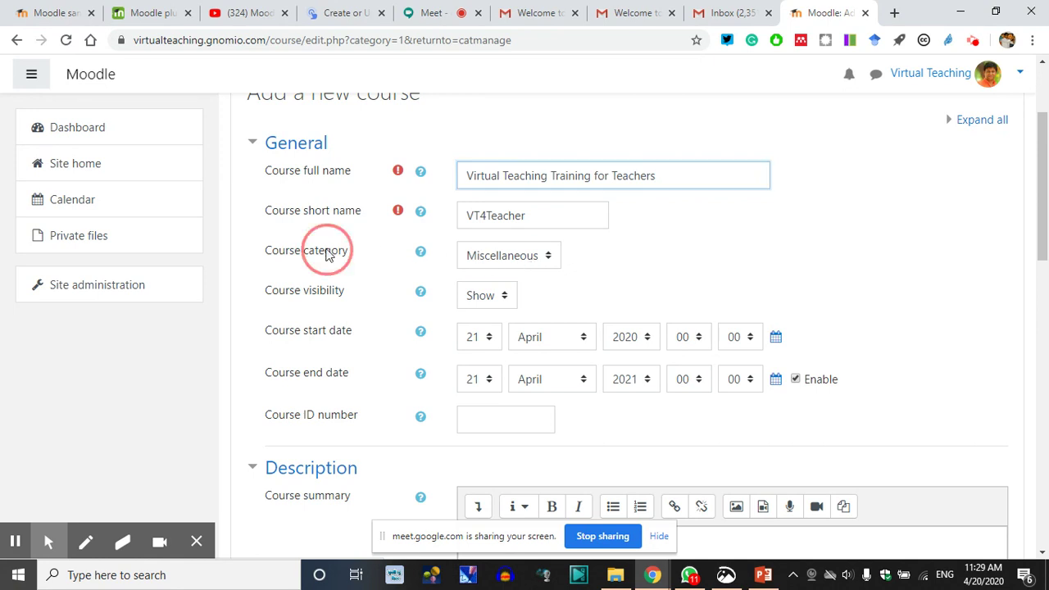
left_click(541, 257)
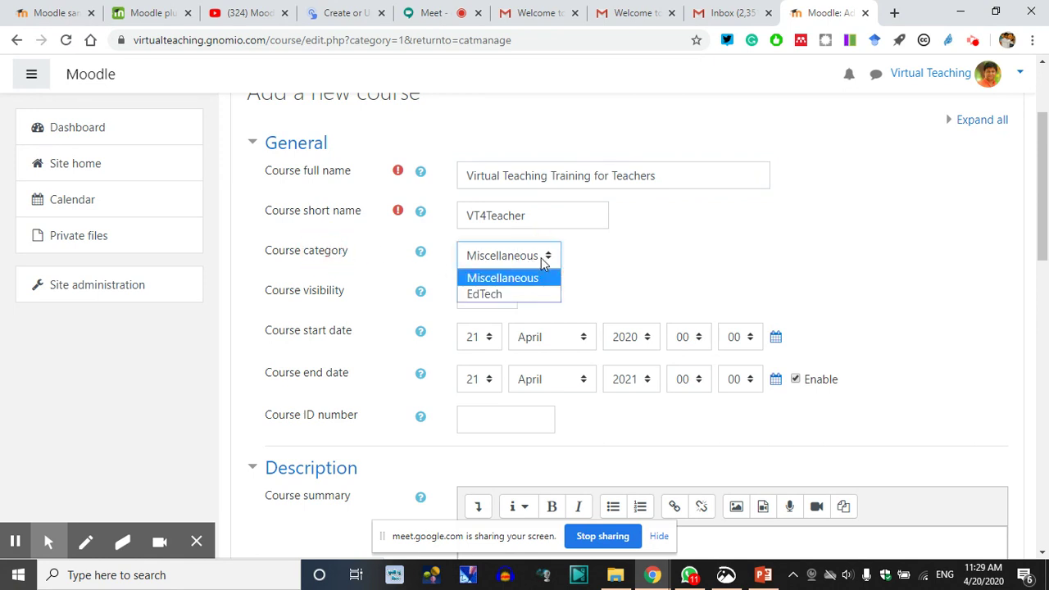
left_click(492, 295)
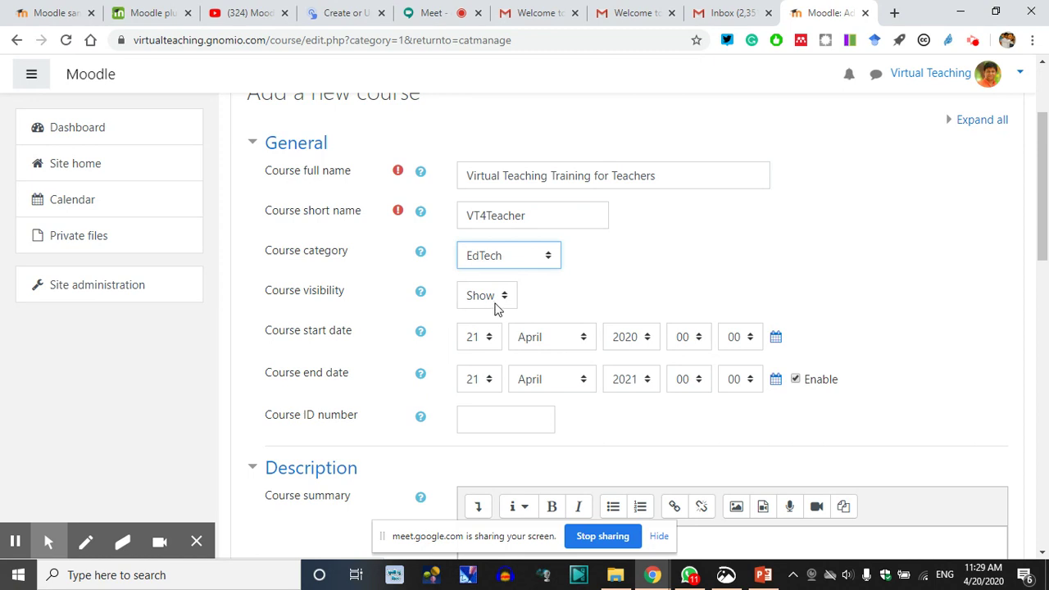
left_click(505, 300)
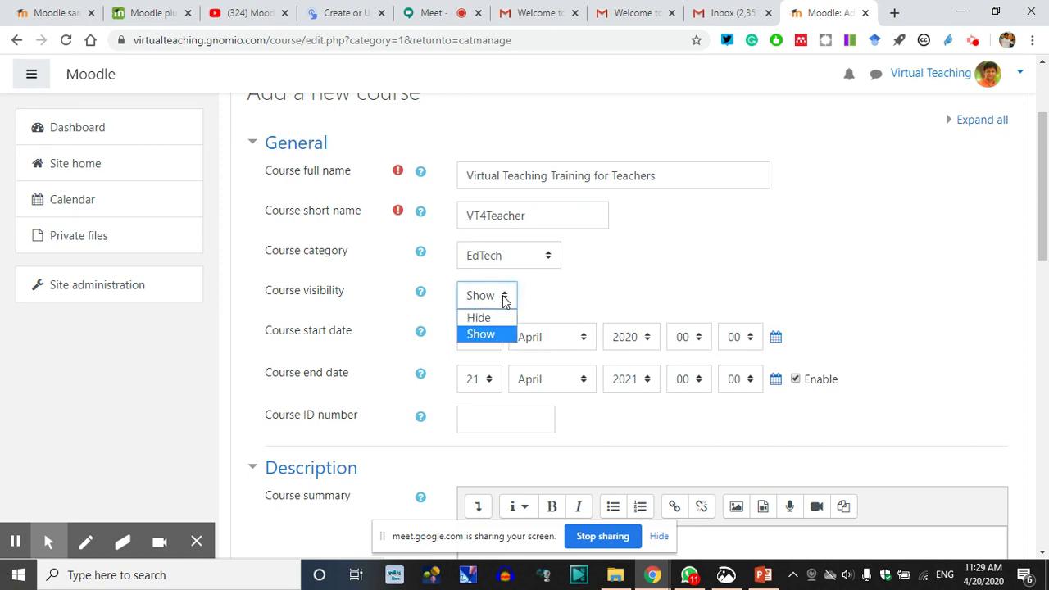
left_click(490, 318)
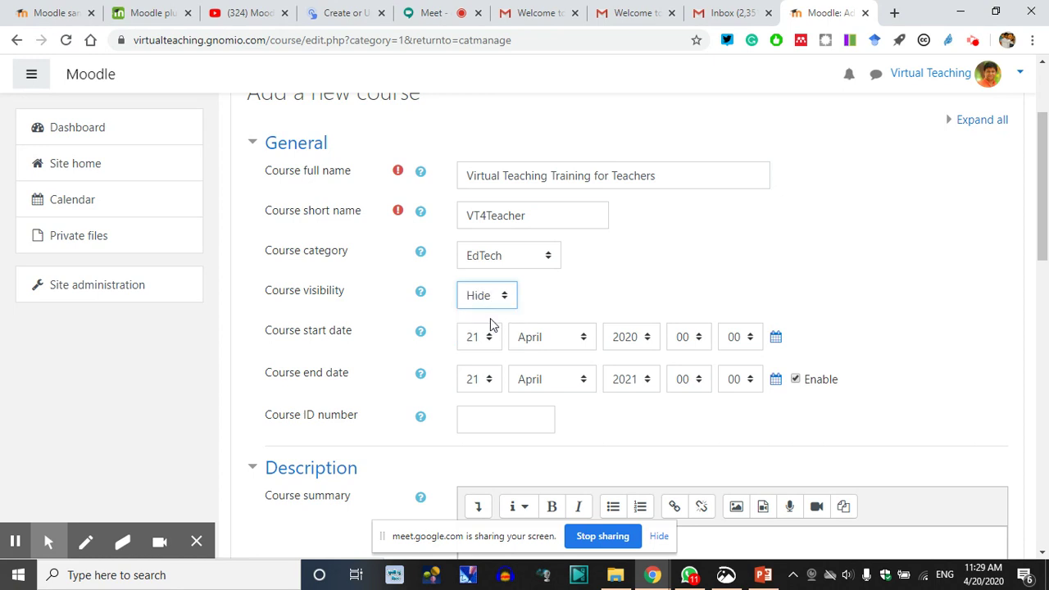
left_click(574, 297)
Set the course start day to 22 and keep the end date enabled
scroll(524, 329, "down", 1)
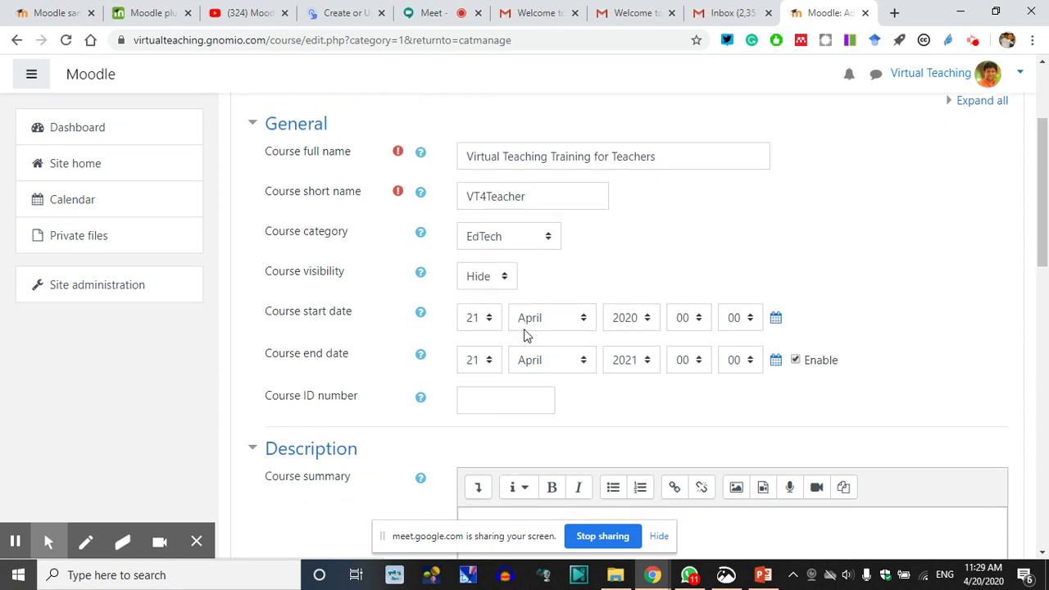
scroll(524, 329, "down", 2)
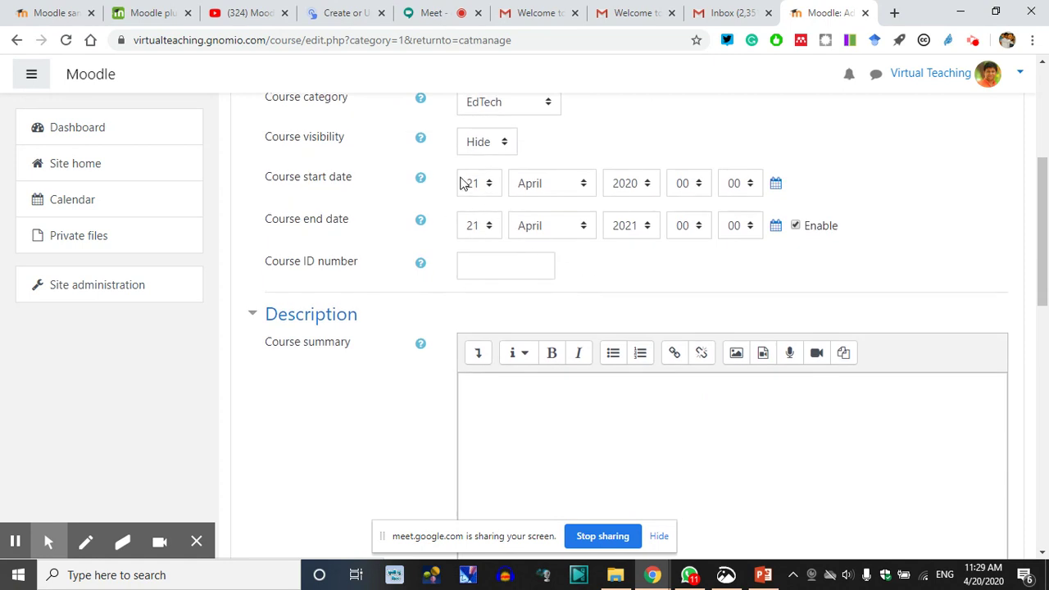
left_click(490, 187)
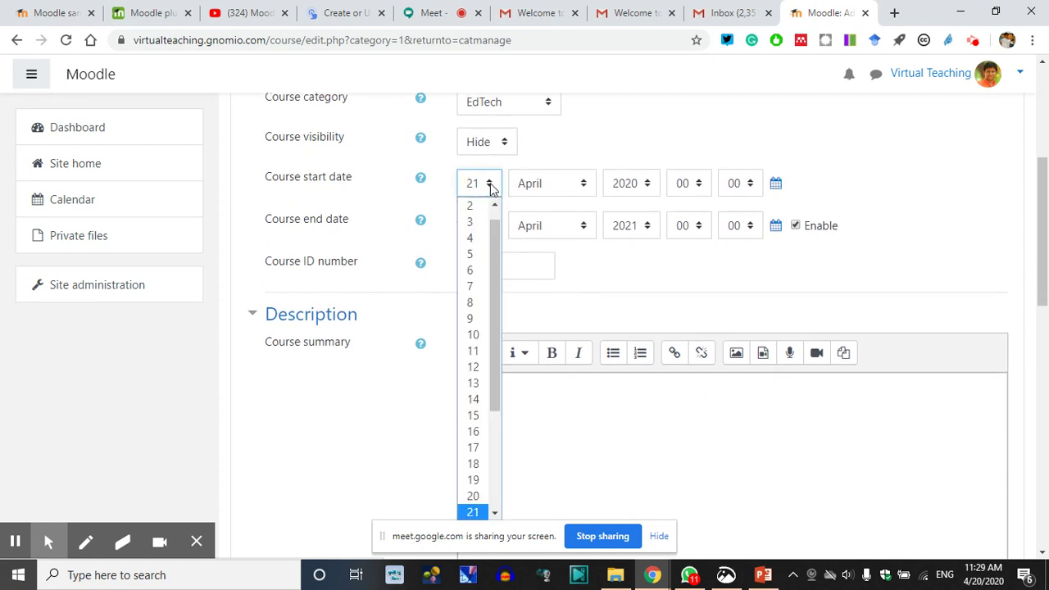
left_click(496, 512)
left_click(489, 500)
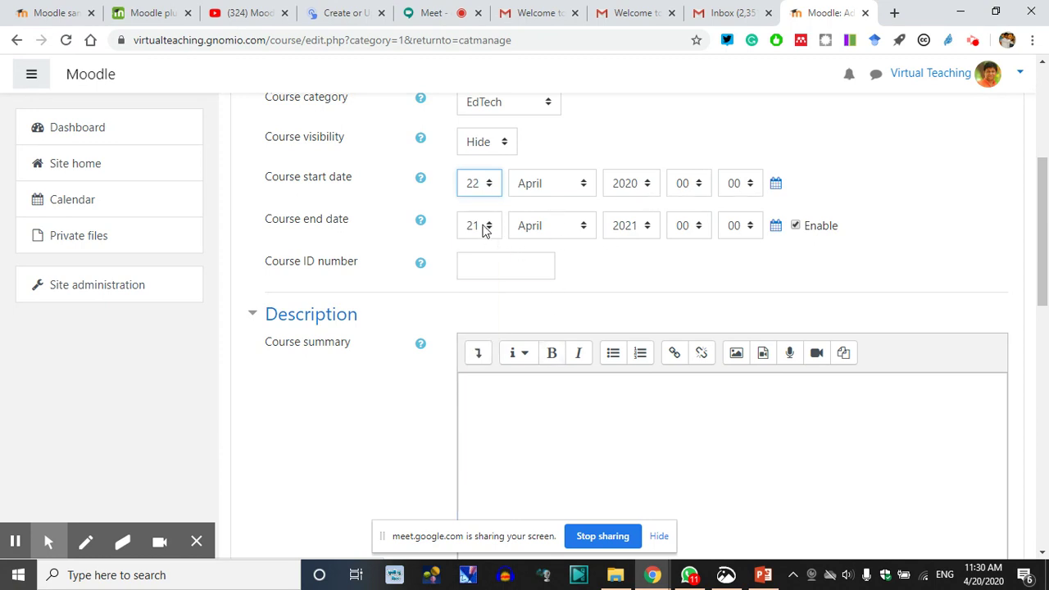
left_click(797, 228)
left_click(797, 228)
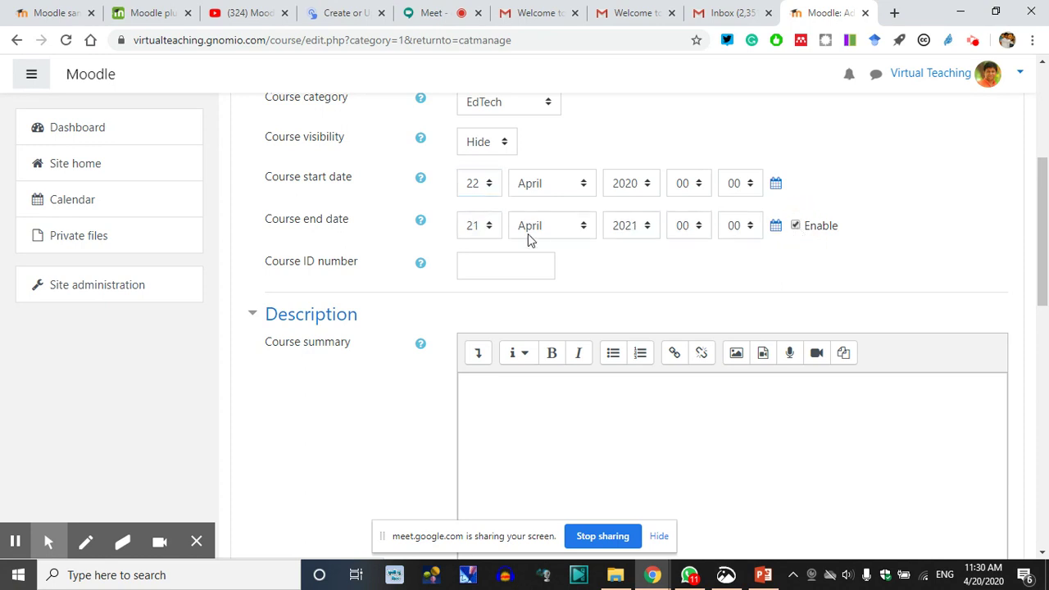
Set the course end day to 29 and give it course ID number 1
left_click(485, 232)
left_click_drag(496, 339, 492, 420)
left_click(481, 517)
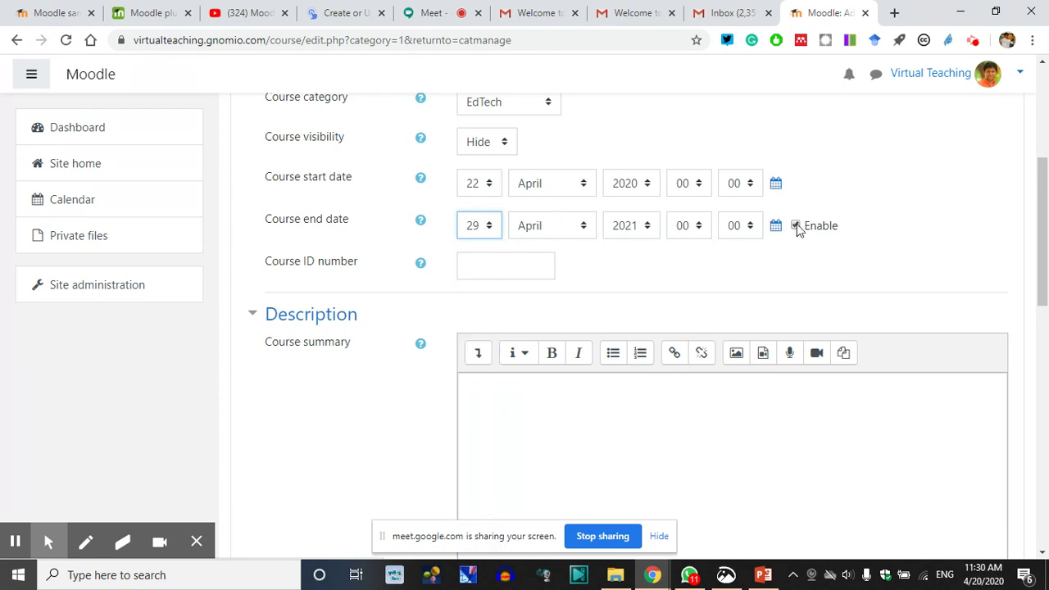
left_click(490, 268)
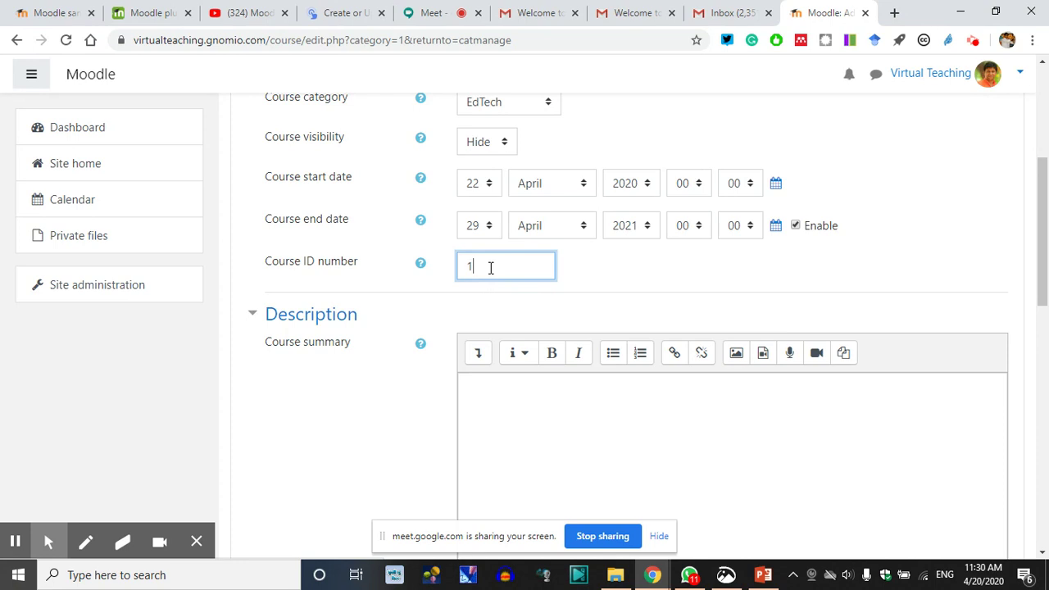
left_click(498, 379)
scroll(498, 377, "down", 2)
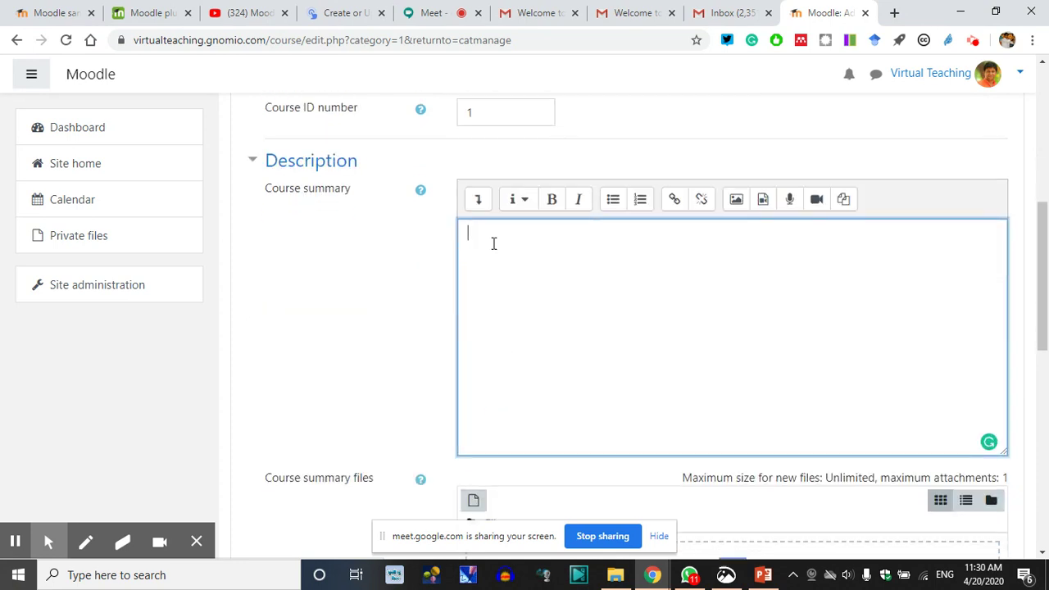
Write the course summary 'This Course is to Introduce you al to VT and the fundamental of MOOLDDLE'
type("This Course is to I")
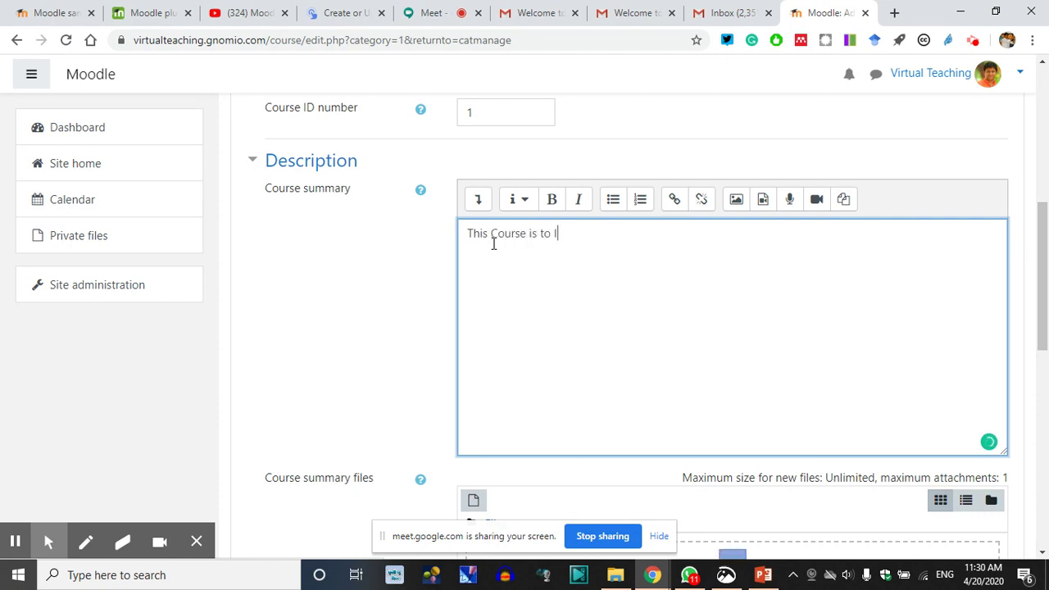
type("ntroduce you al to VT")
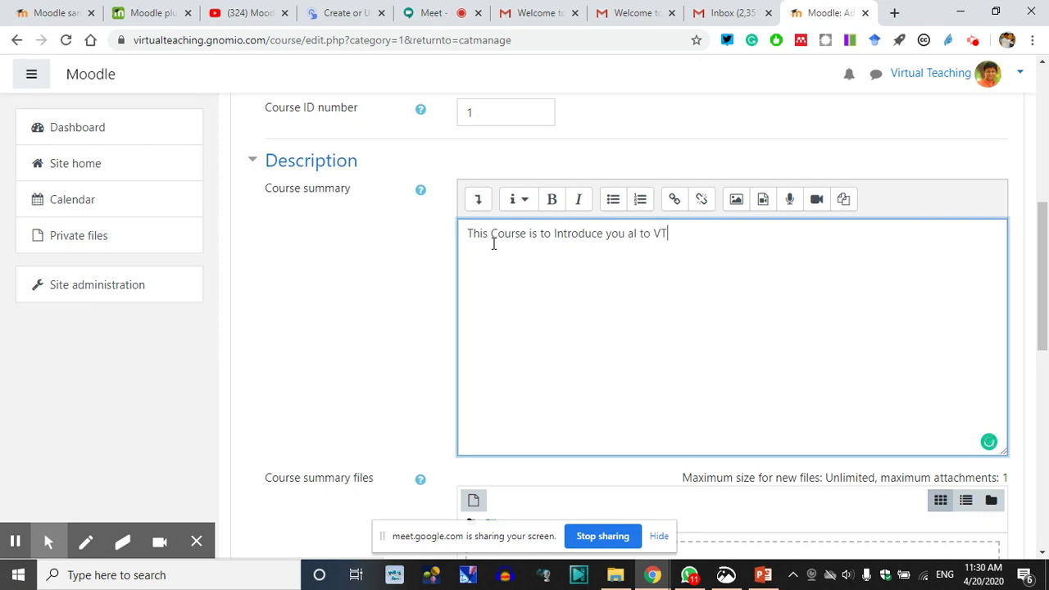
type(" and the ")
type("fundamental")
type(" of MOOLD")
type("DLE")
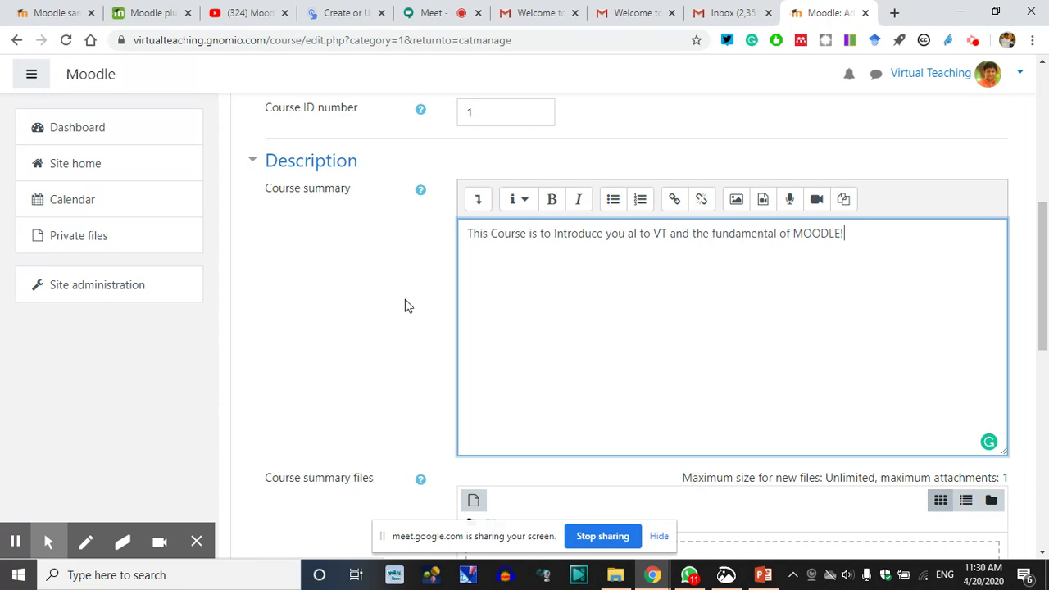
scroll(397, 282, "up", 5)
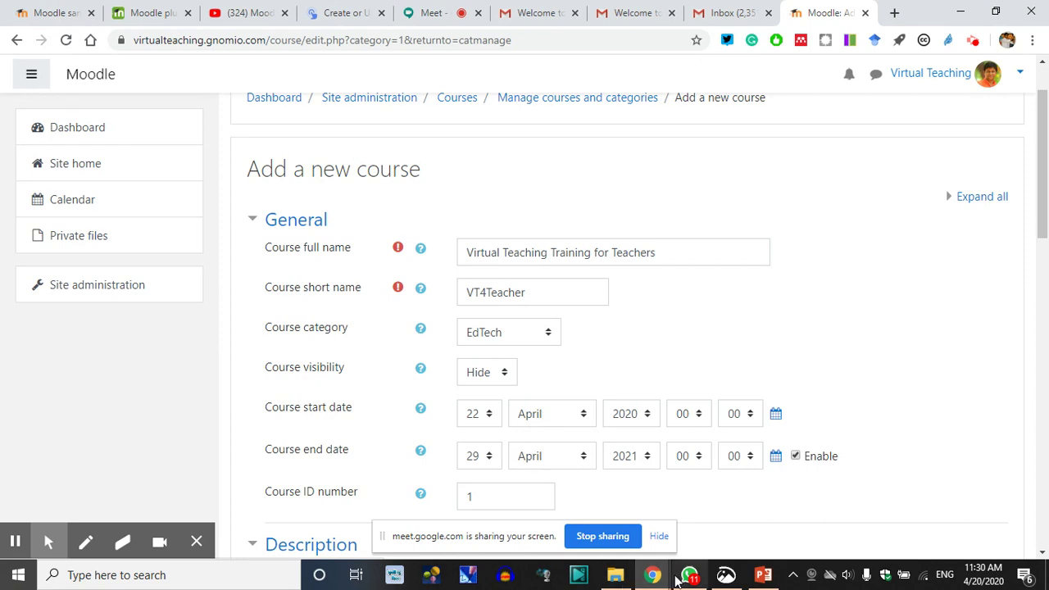
mouse_move(654, 580)
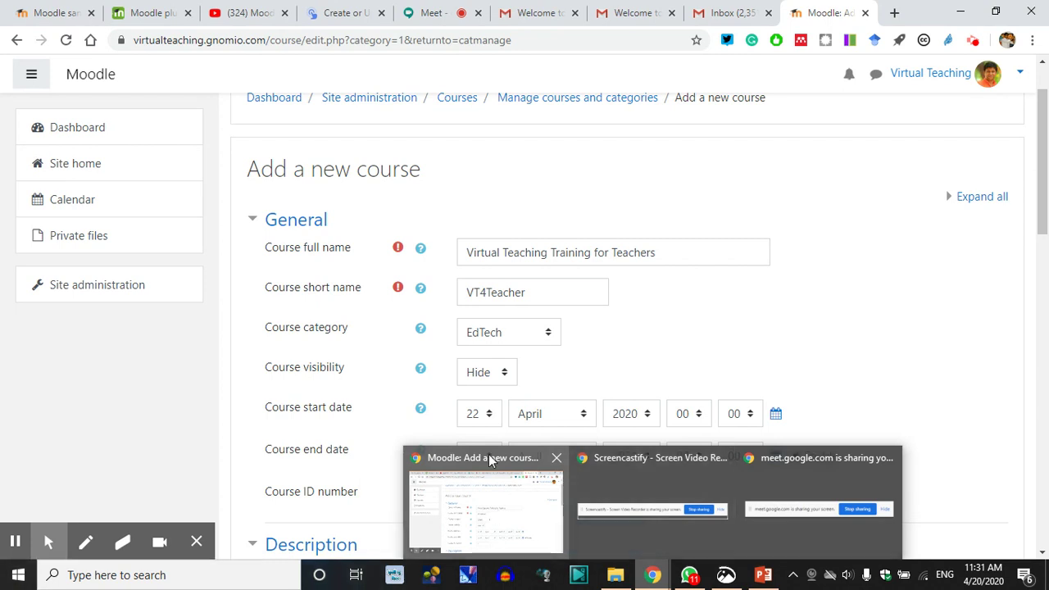
Stop presenting in Google Meet and post a chat message that the next session restarts at 11:45AM
left_click(489, 455)
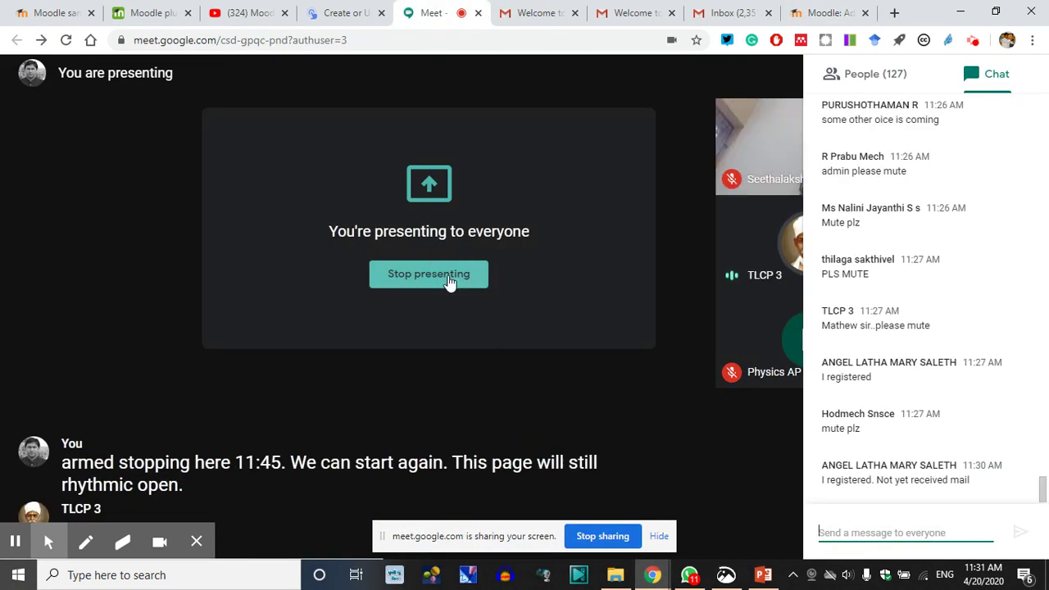
left_click(450, 278)
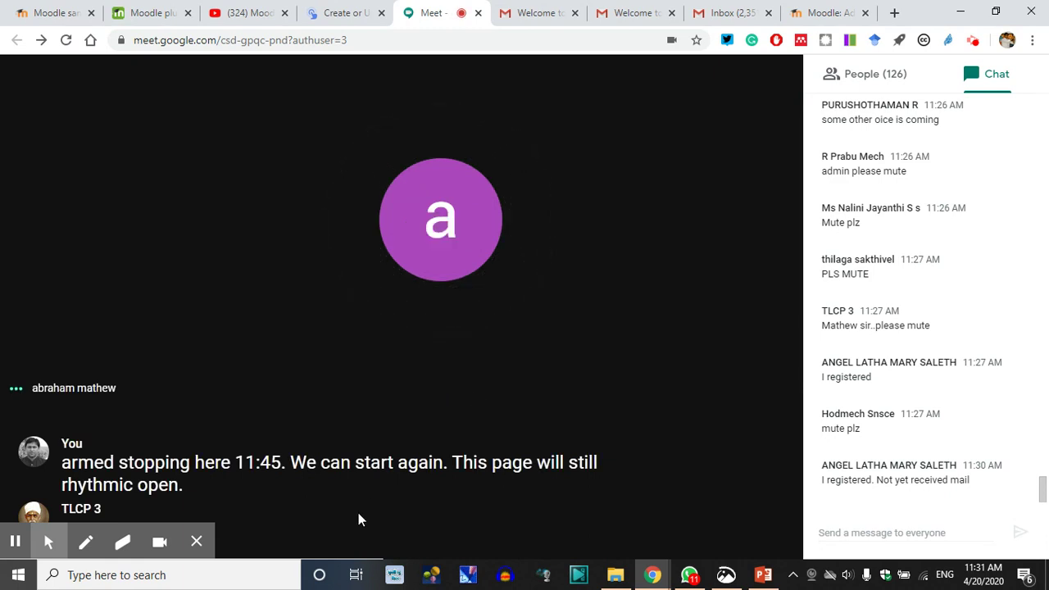
left_click(853, 530)
type("11:45AM to RESTART")
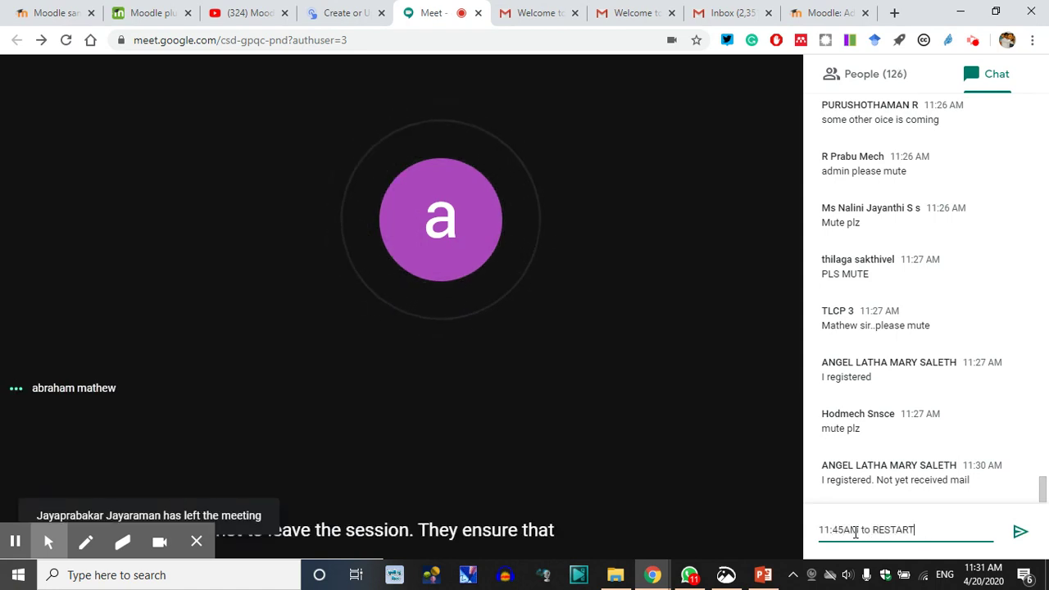
type(" with CReate q")
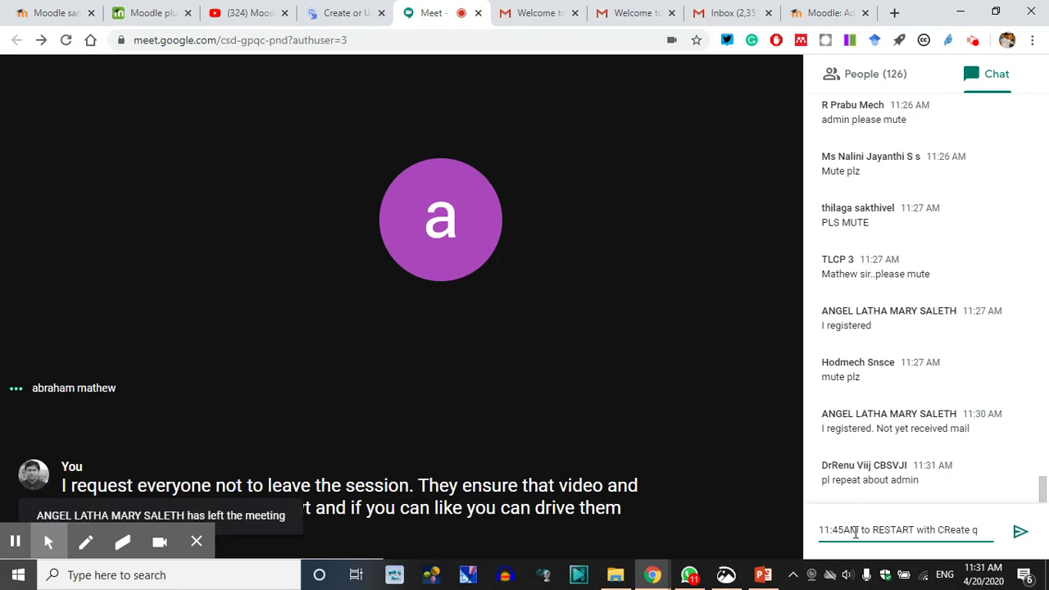
key("BackSpace")
key("BackSpace")
key("BackSpace")
key("BackSpace")
key("BackSpace")
key("BackSpace")
key("BackSpace")
key("BackSpace")
key("BackSpace")
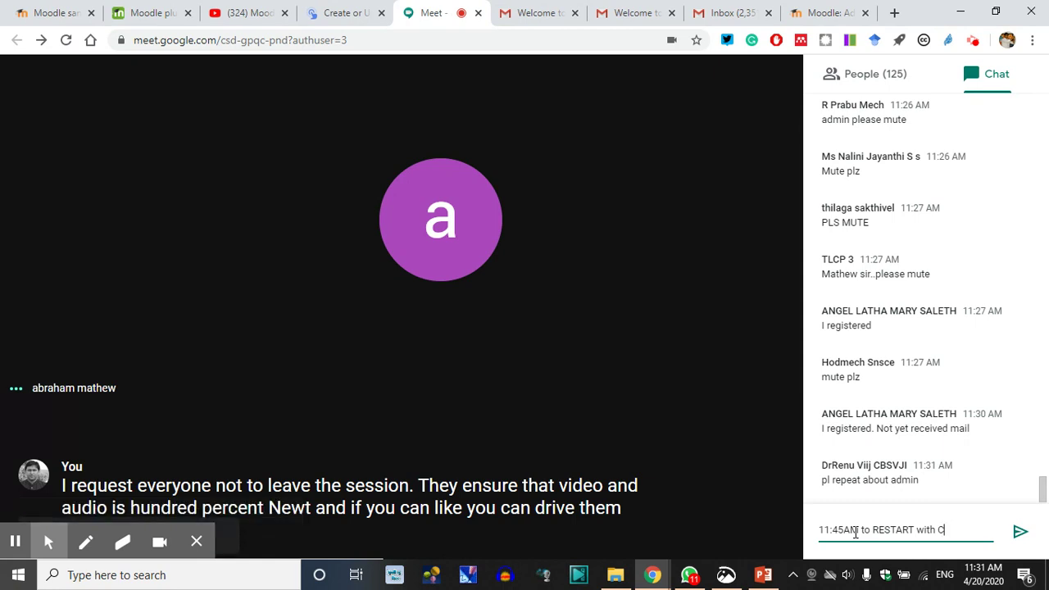
type("NEXT ")
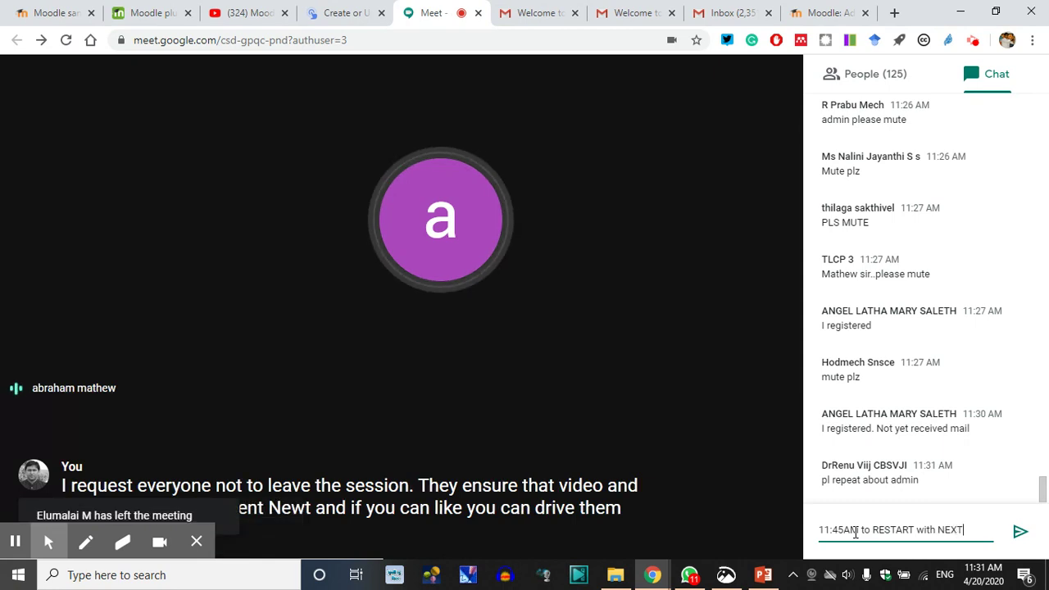
type("Session!")
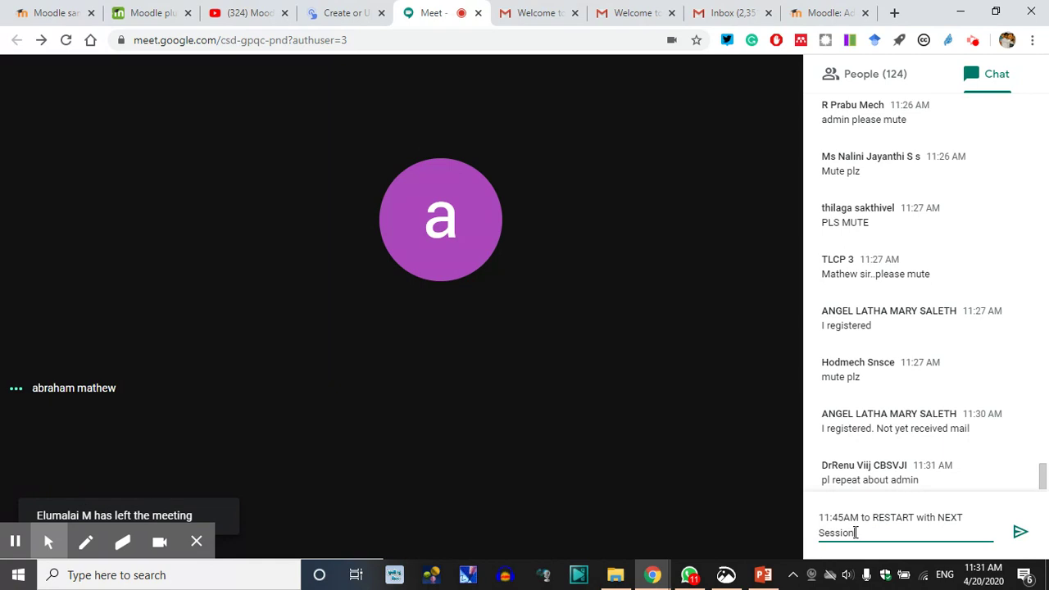
key("Return")
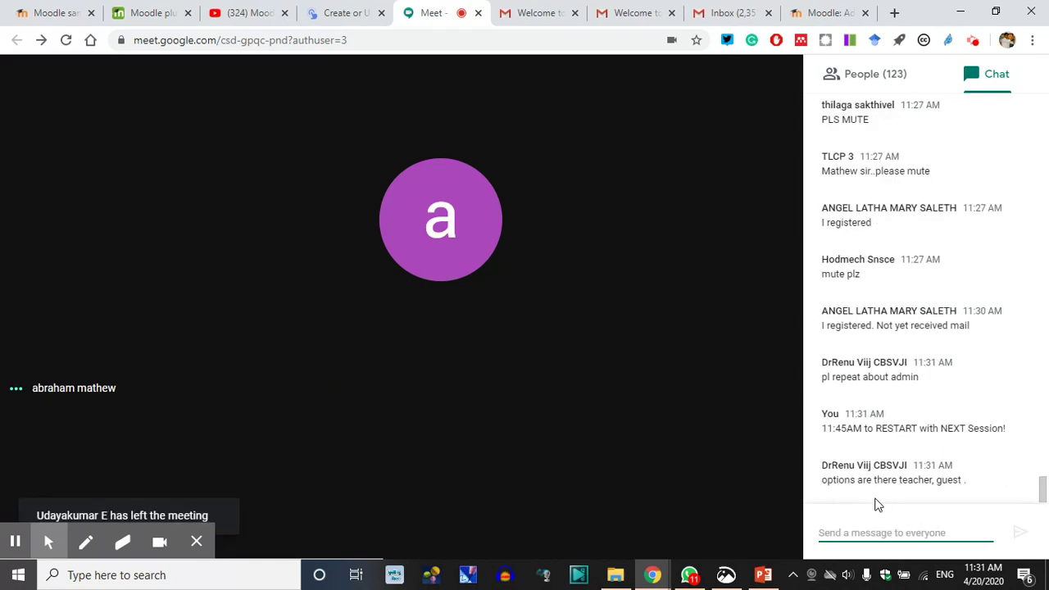
Send the chat message 'we will re start the Admin to Category to Create a Course'
type("we will ")
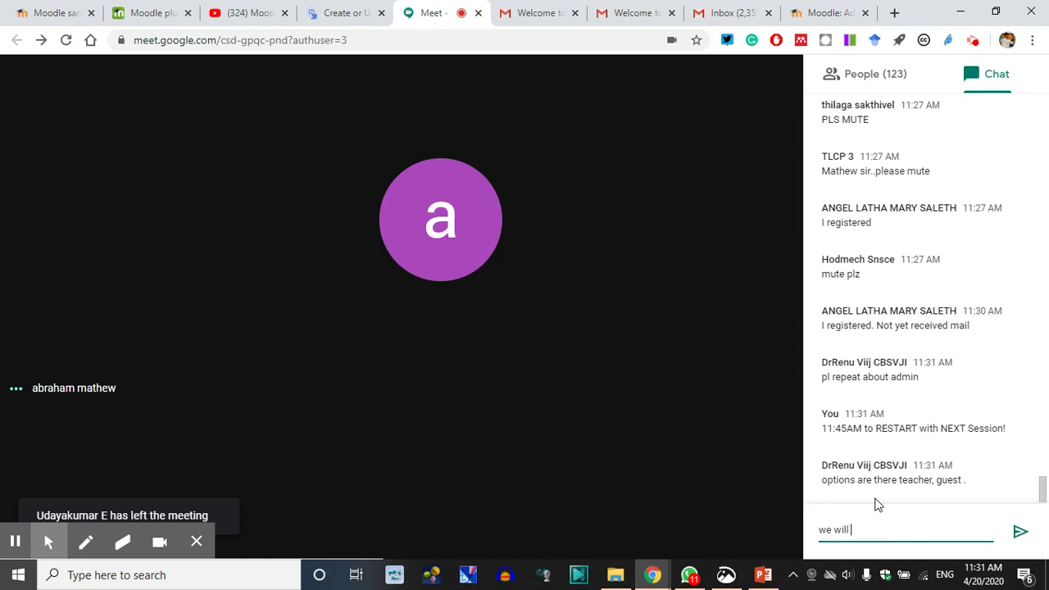
type("re start th")
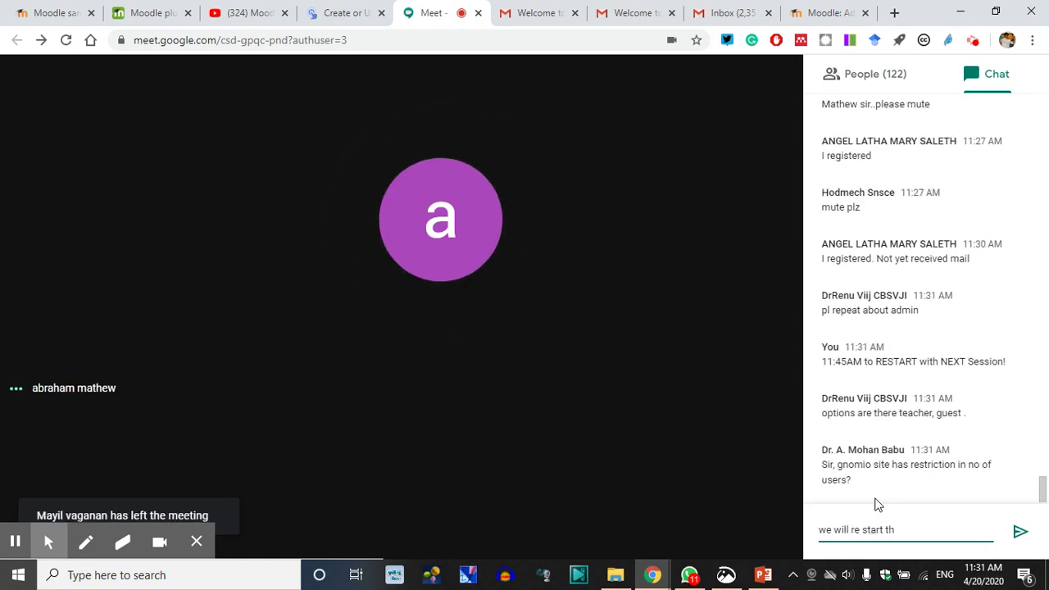
type("e Admin to C")
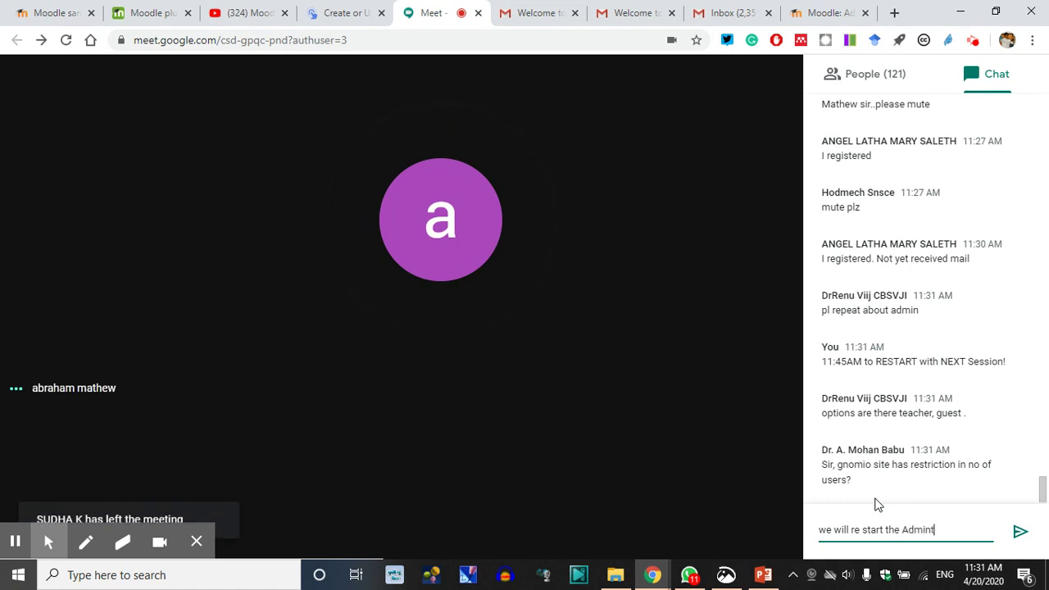
type("ate")
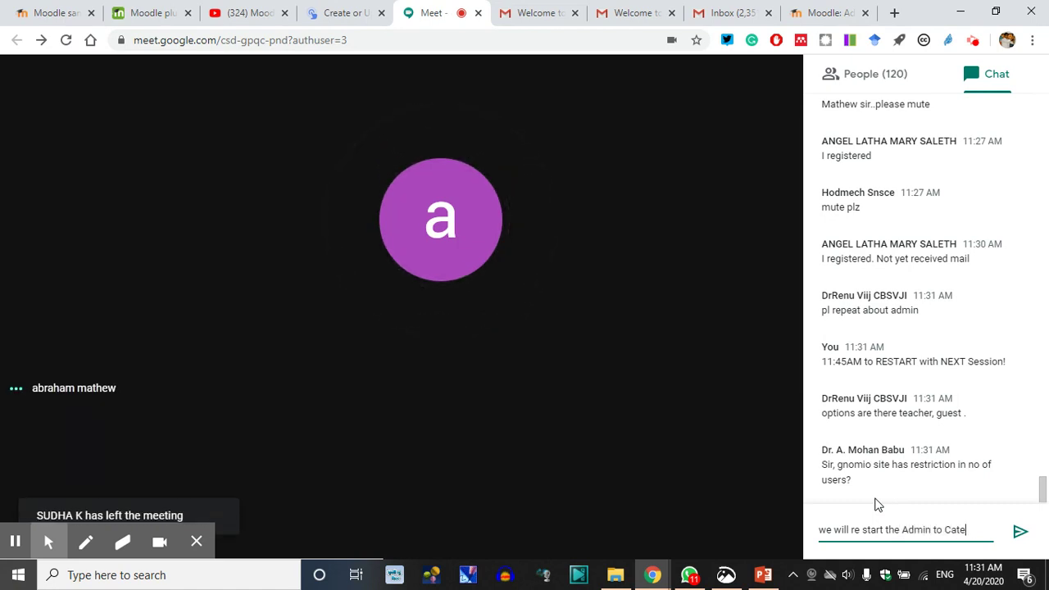
type("gory to Create a Coure")
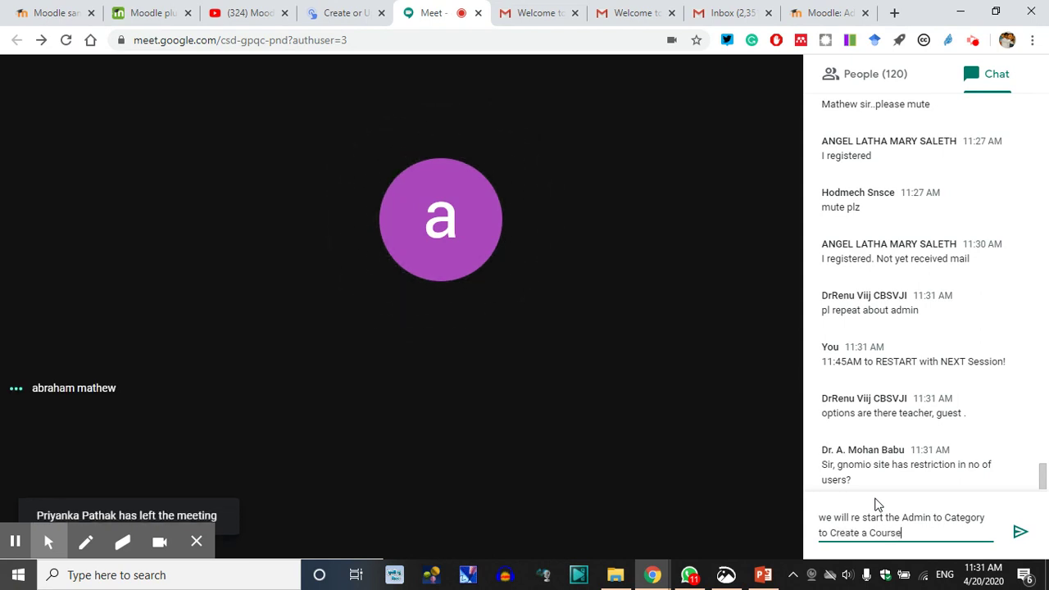
key("Return")
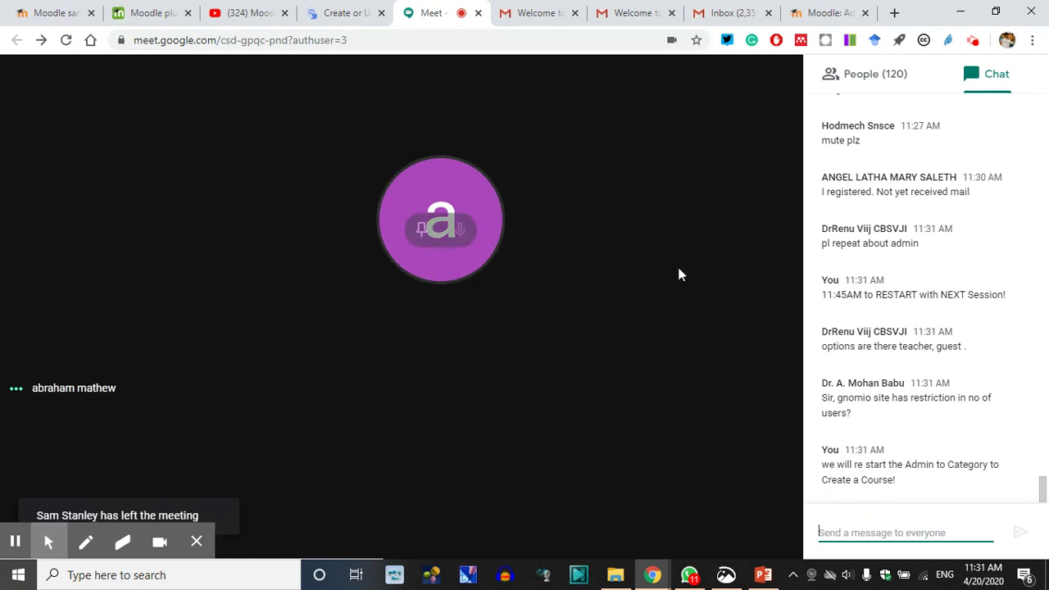
mouse_move(180, 551)
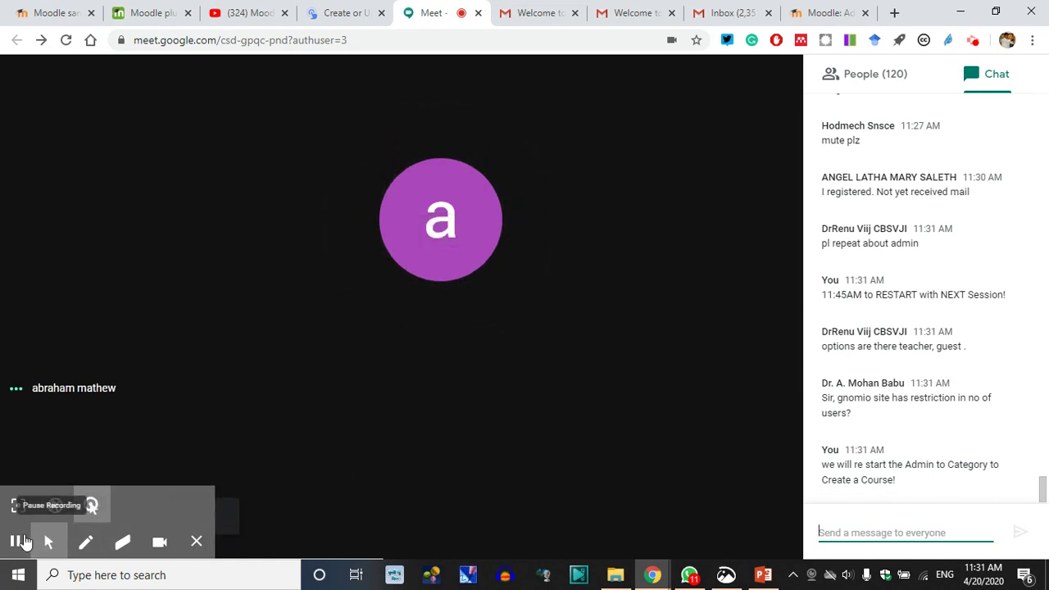